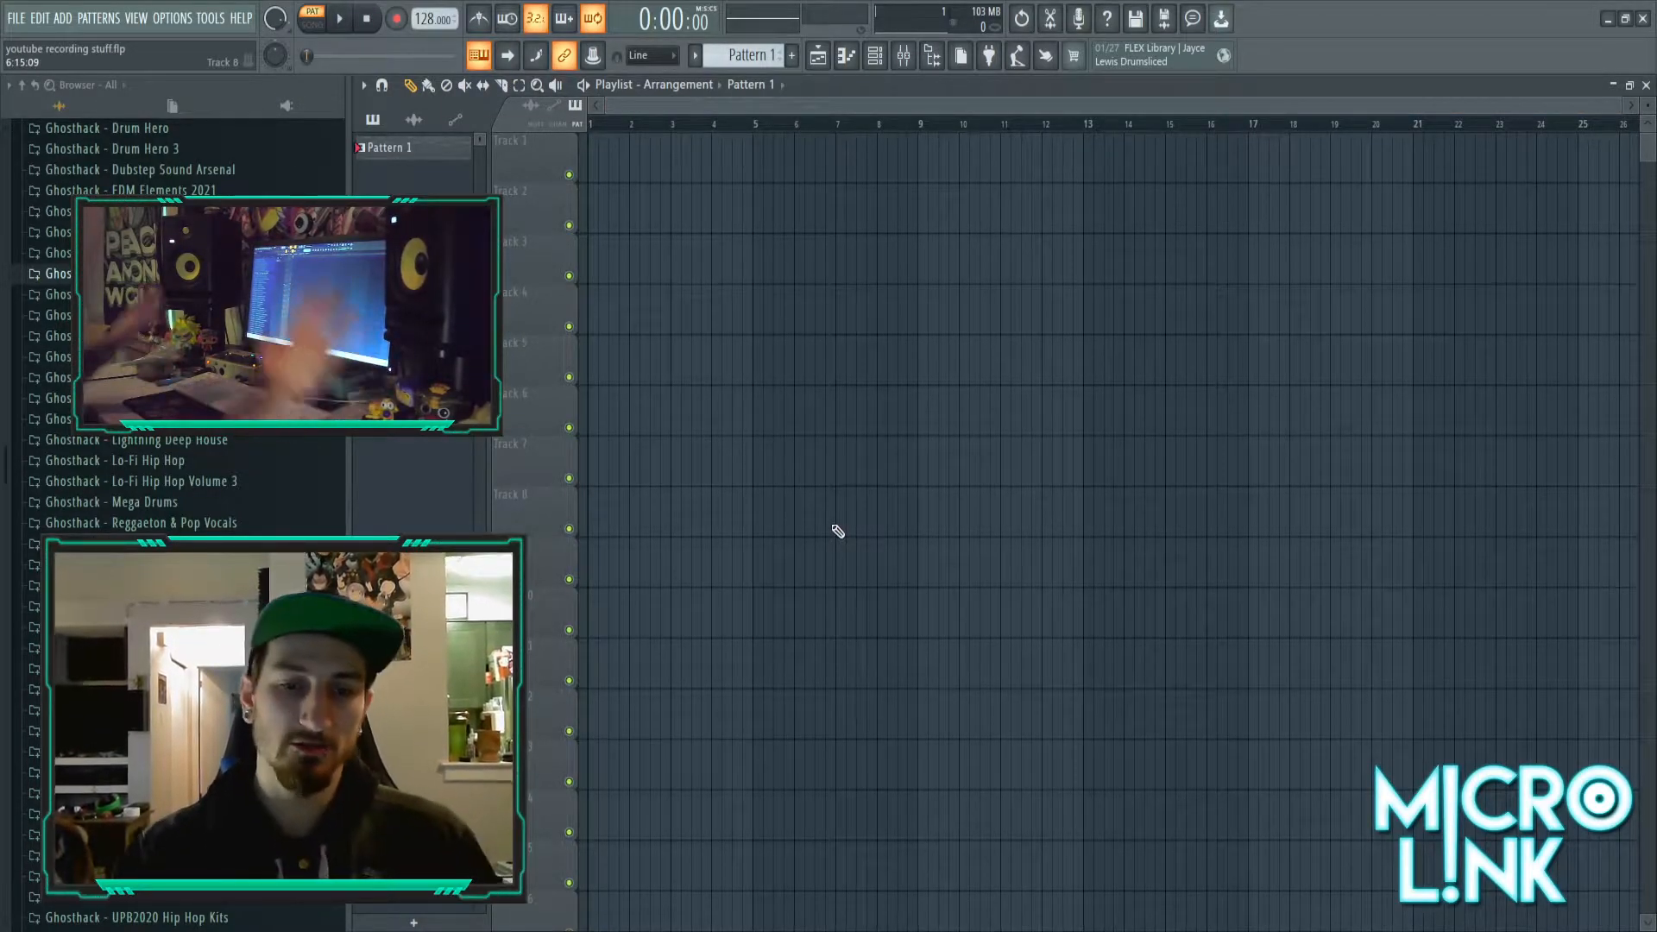
scroll(35, 174, "up", 8)
scroll(35, 174, "up", 10)
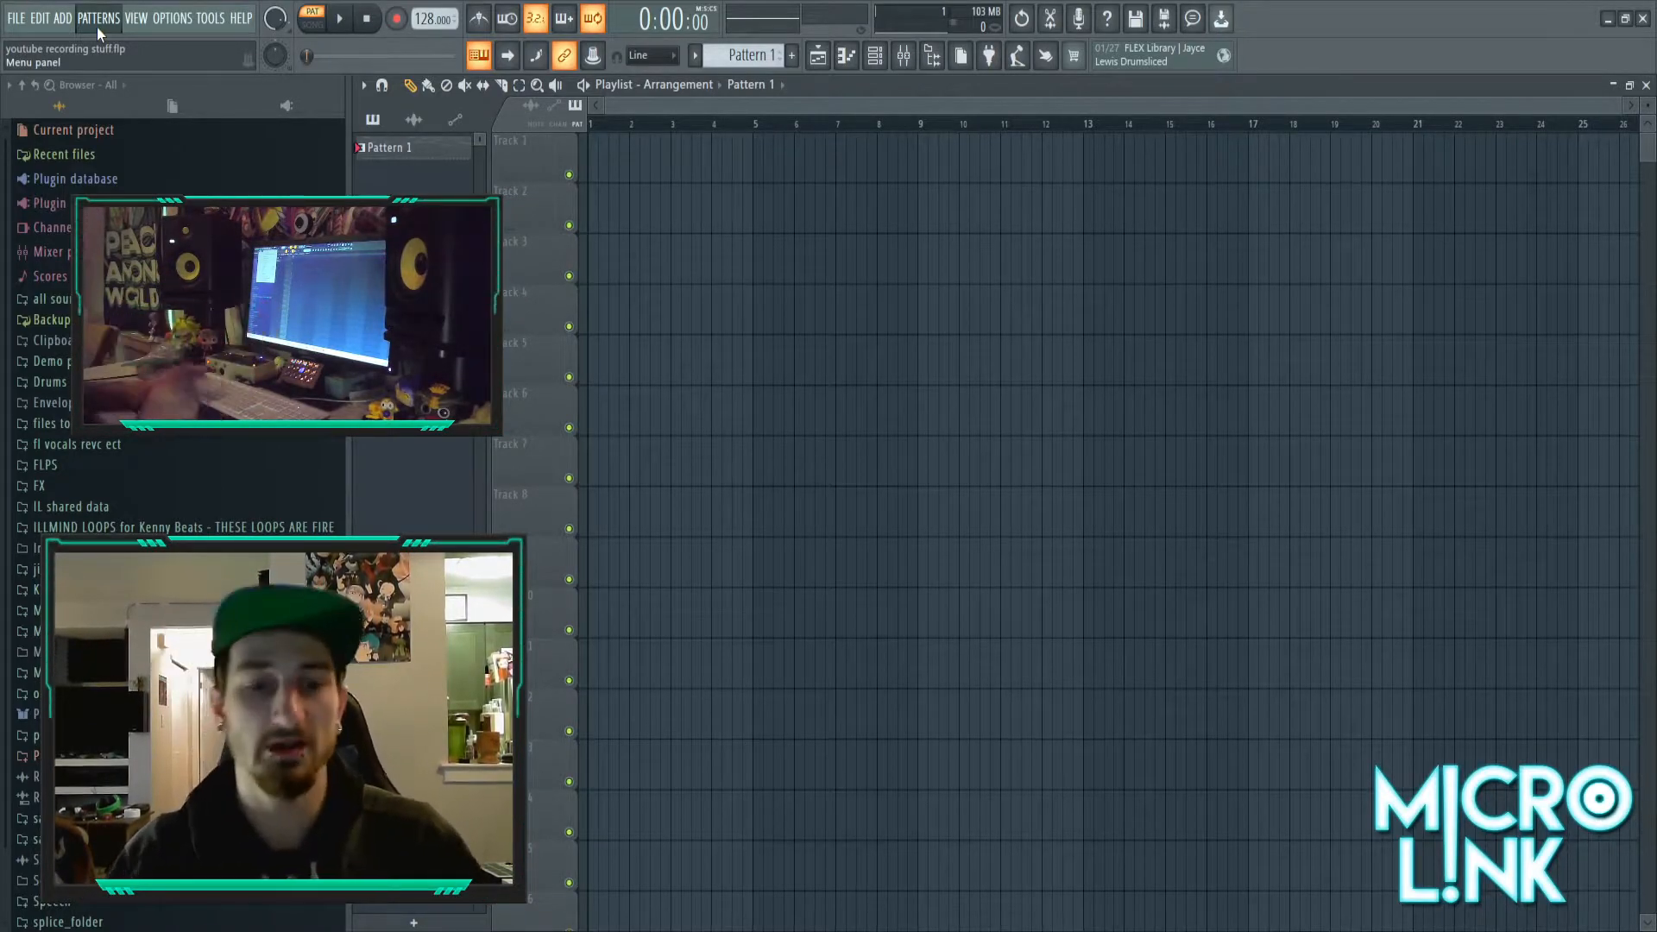
key("space")
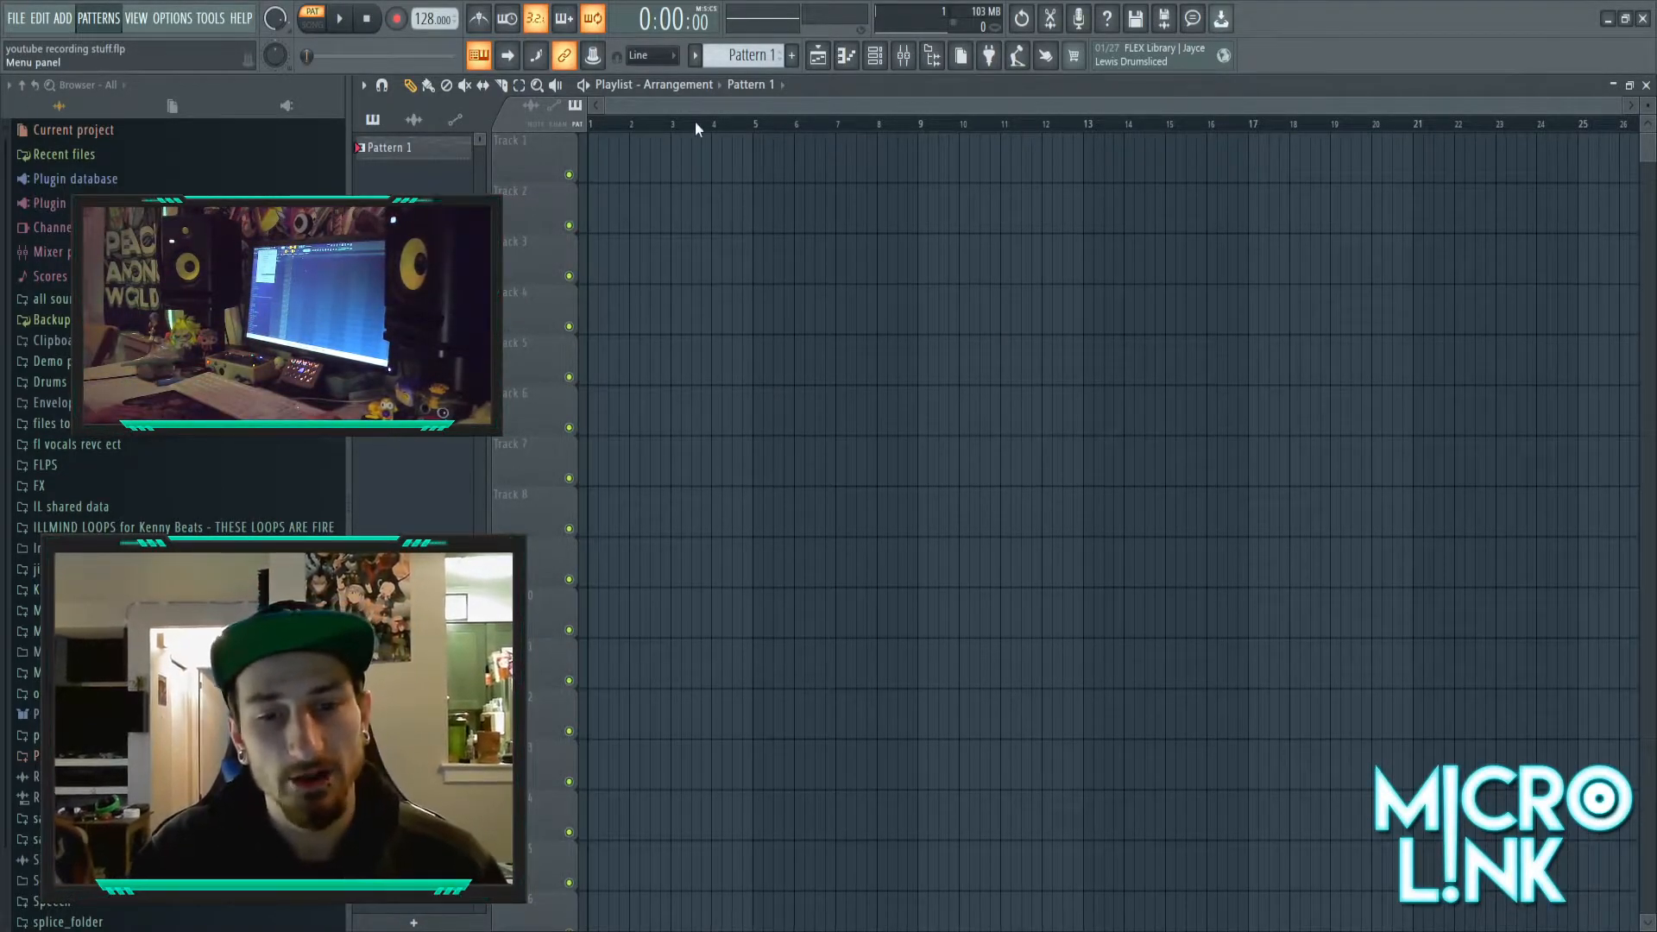
key("space")
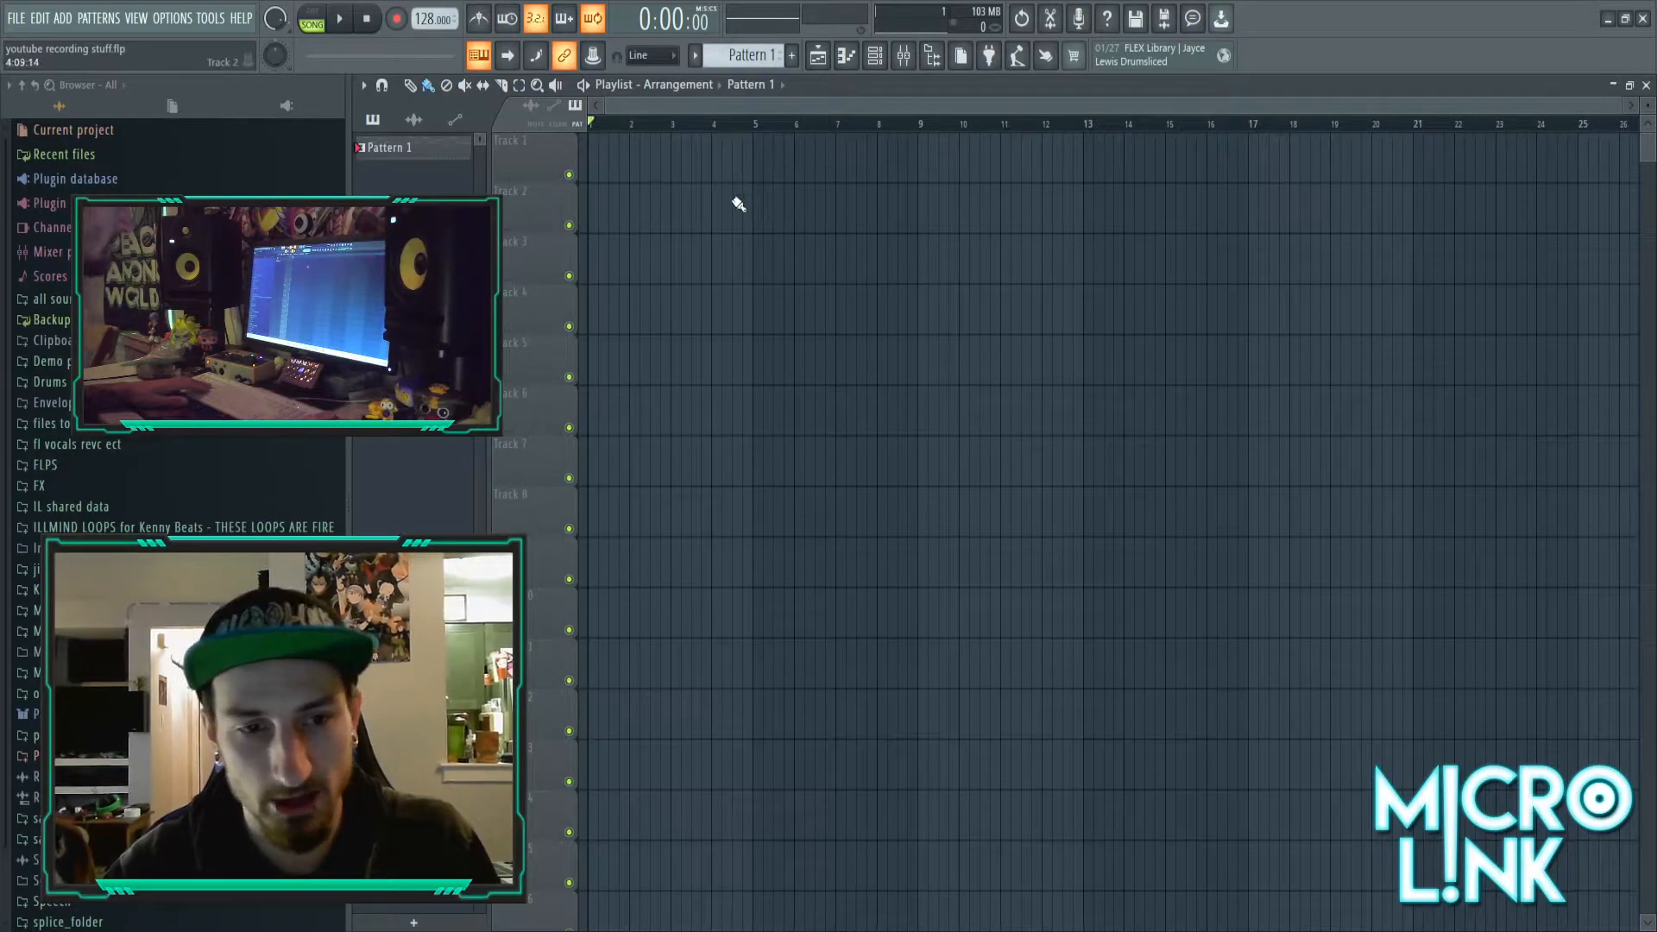
key("p")
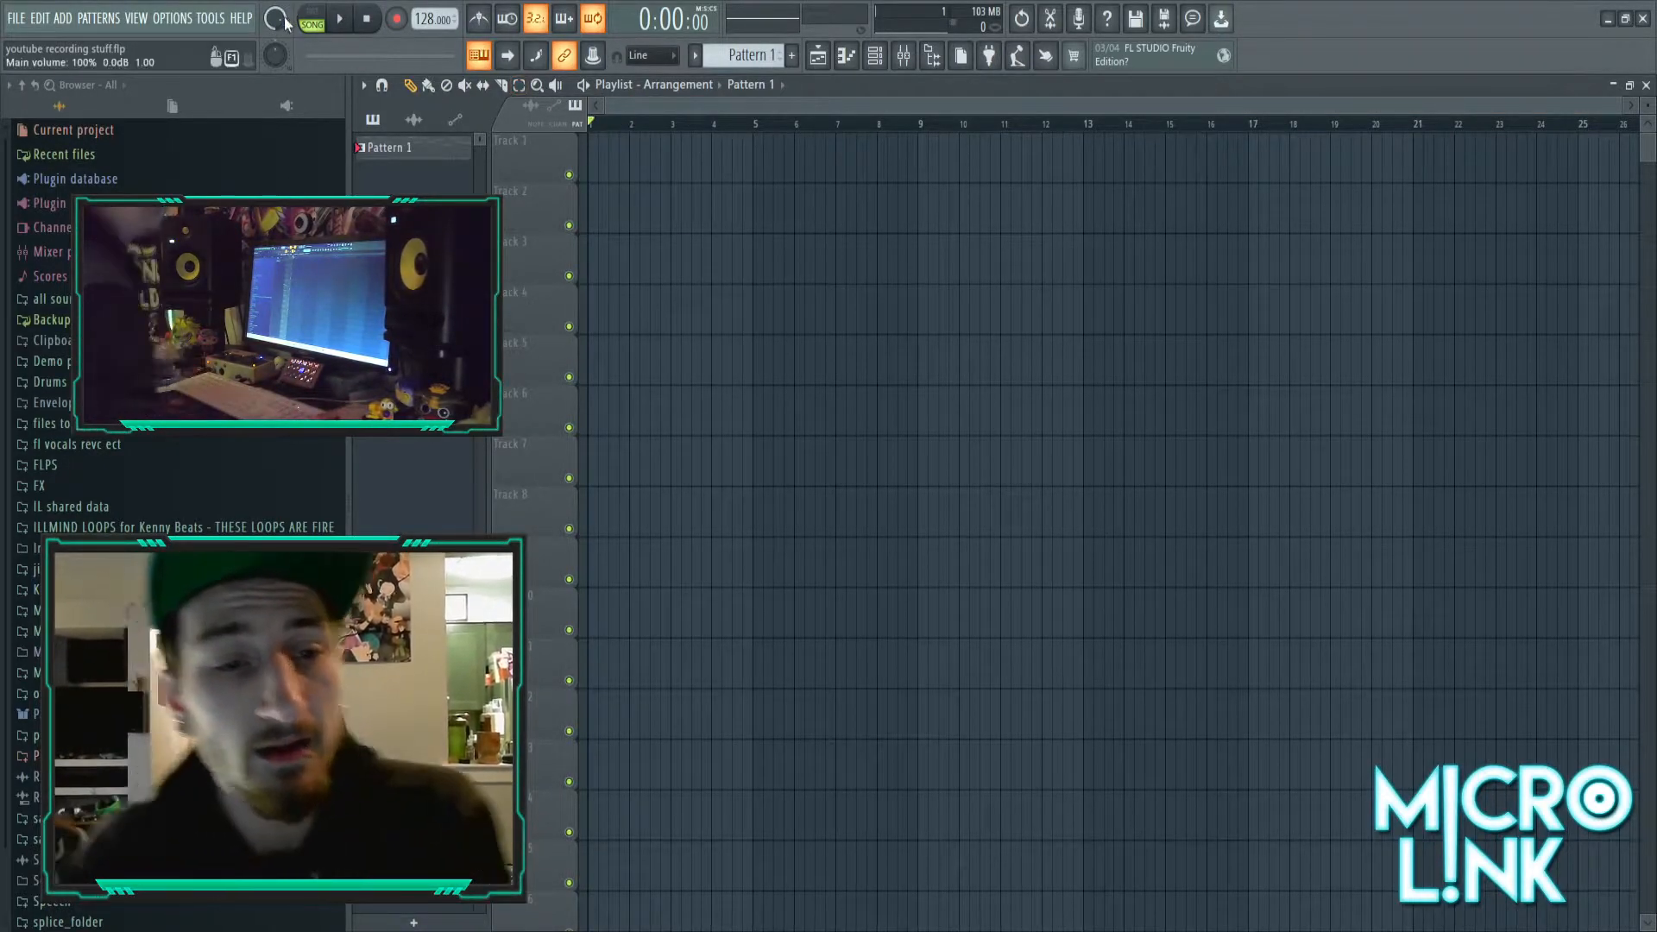
- Toggle playback between pattern mode and song mode, ending in song mode
mouse_move(273, 16)
left_mouse_down()
mouse_move(273, 43)
mouse_move(275, 12)
left_mouse_up()
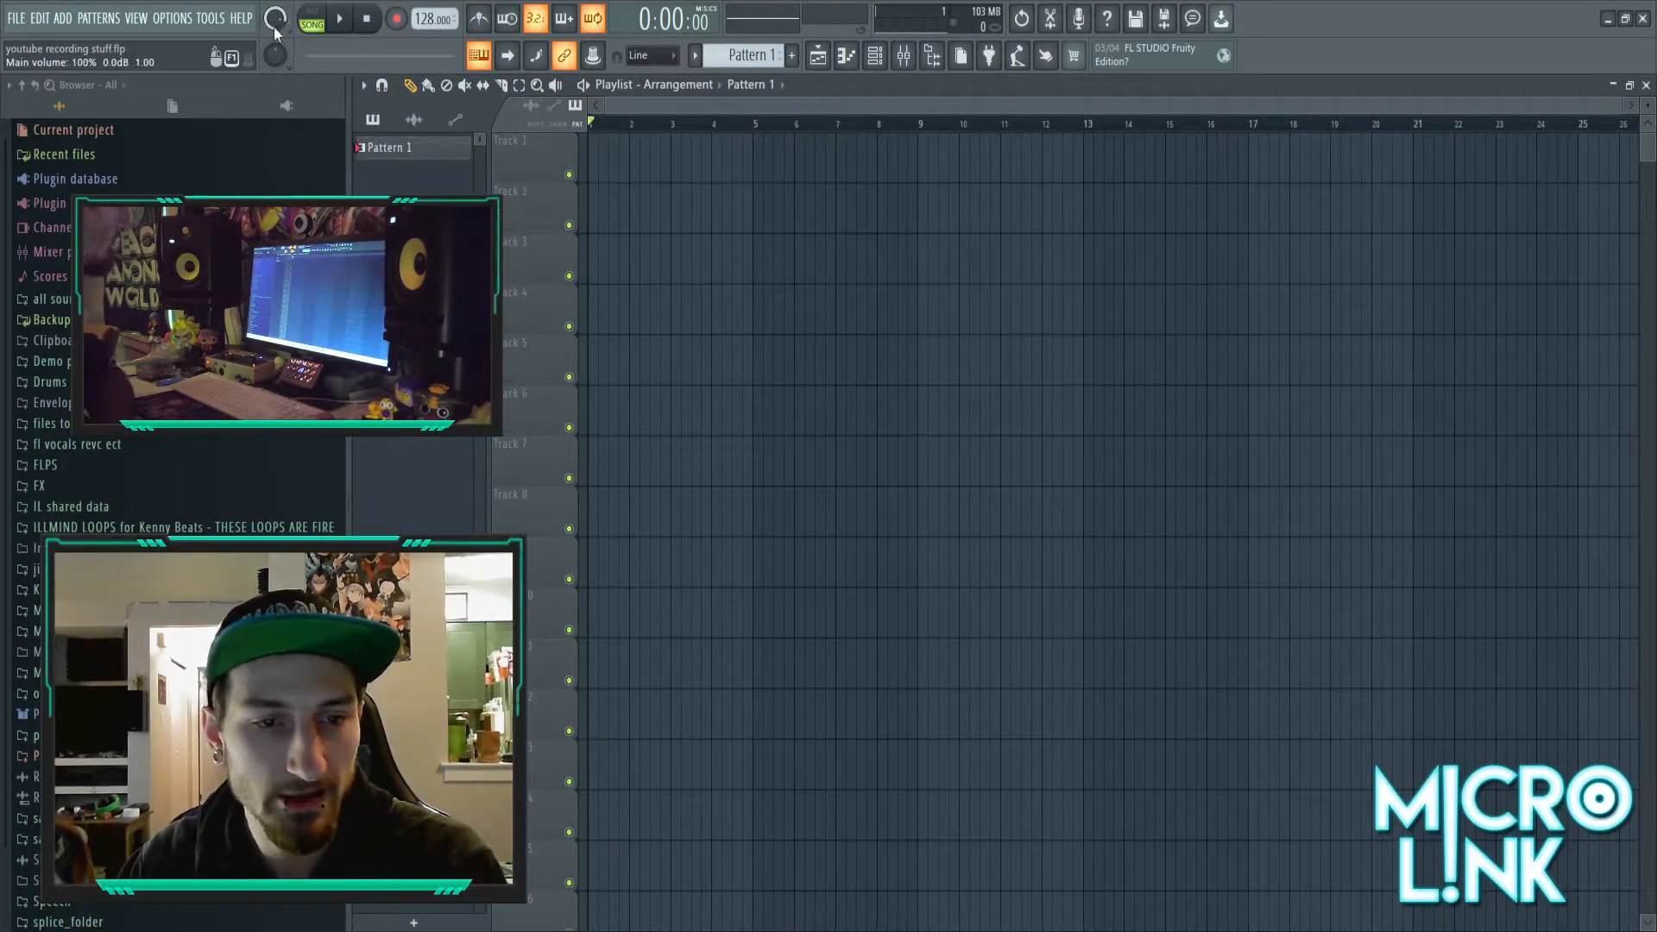
left_click(316, 19)
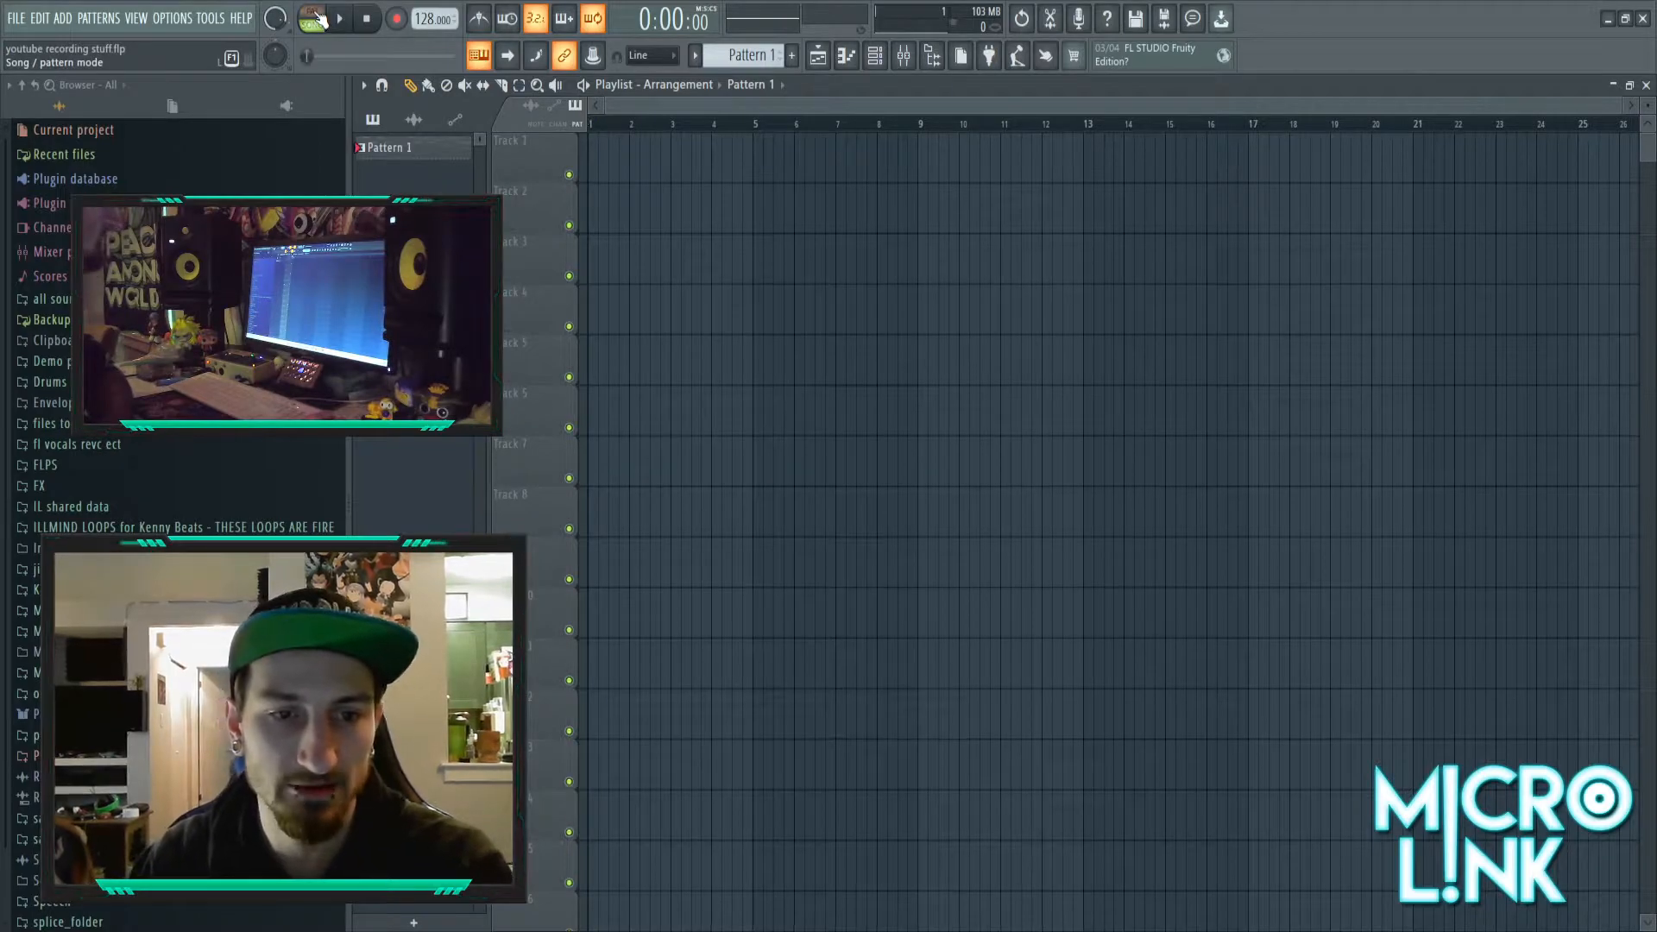
left_click(324, 23)
left_click(319, 25)
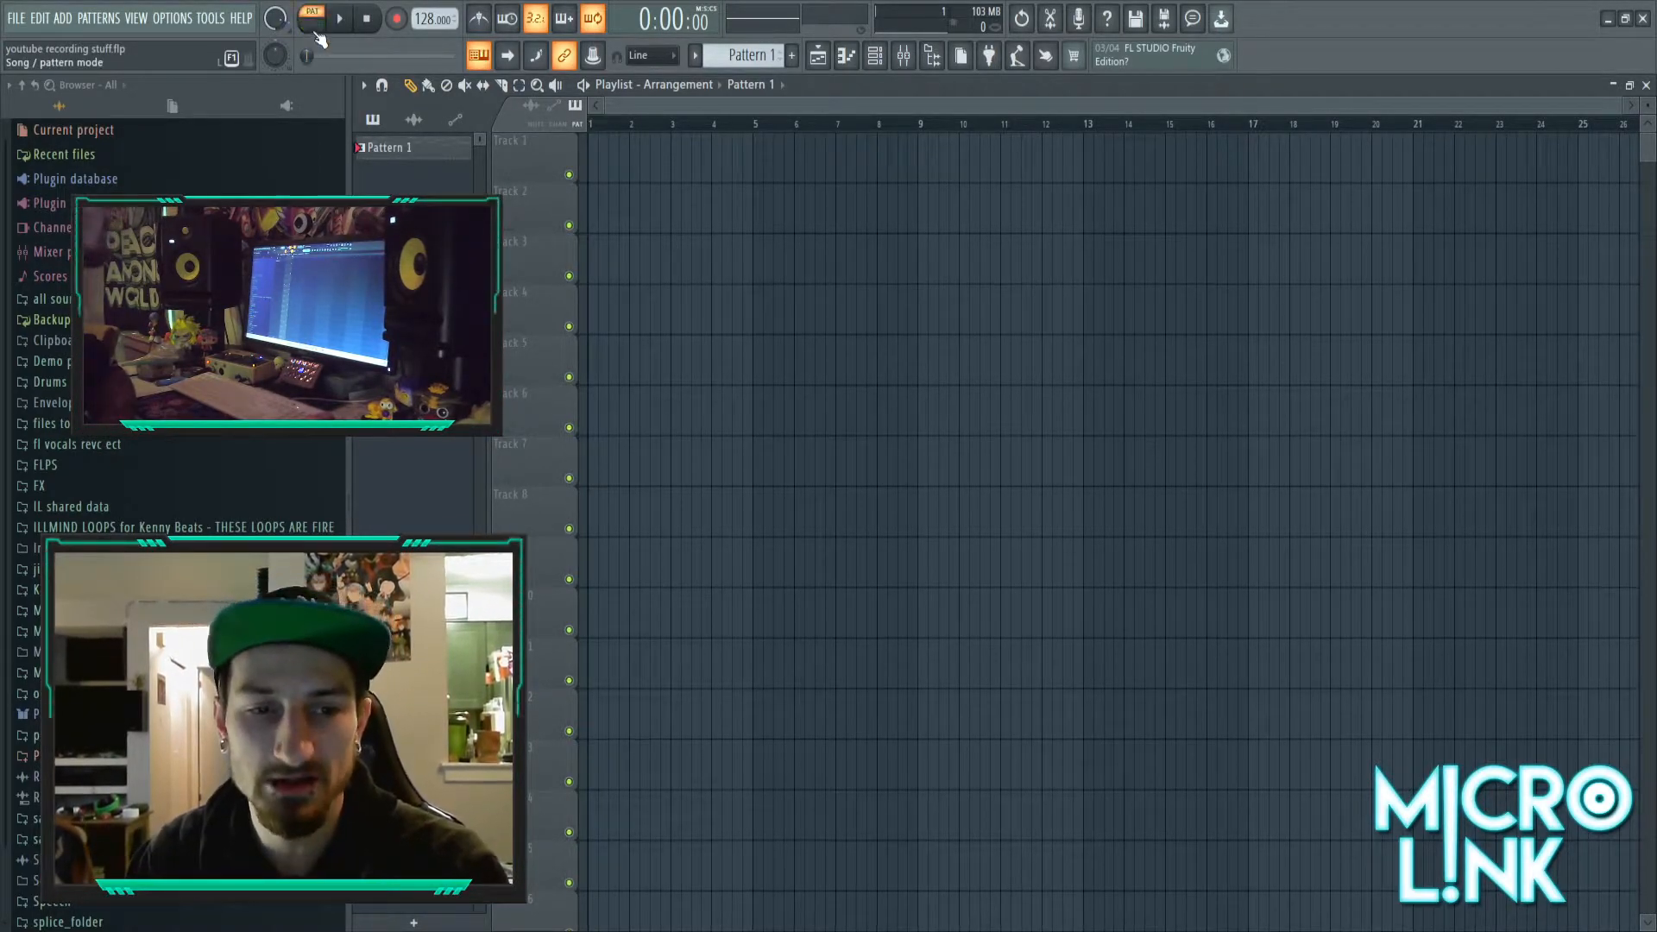
left_click(314, 19)
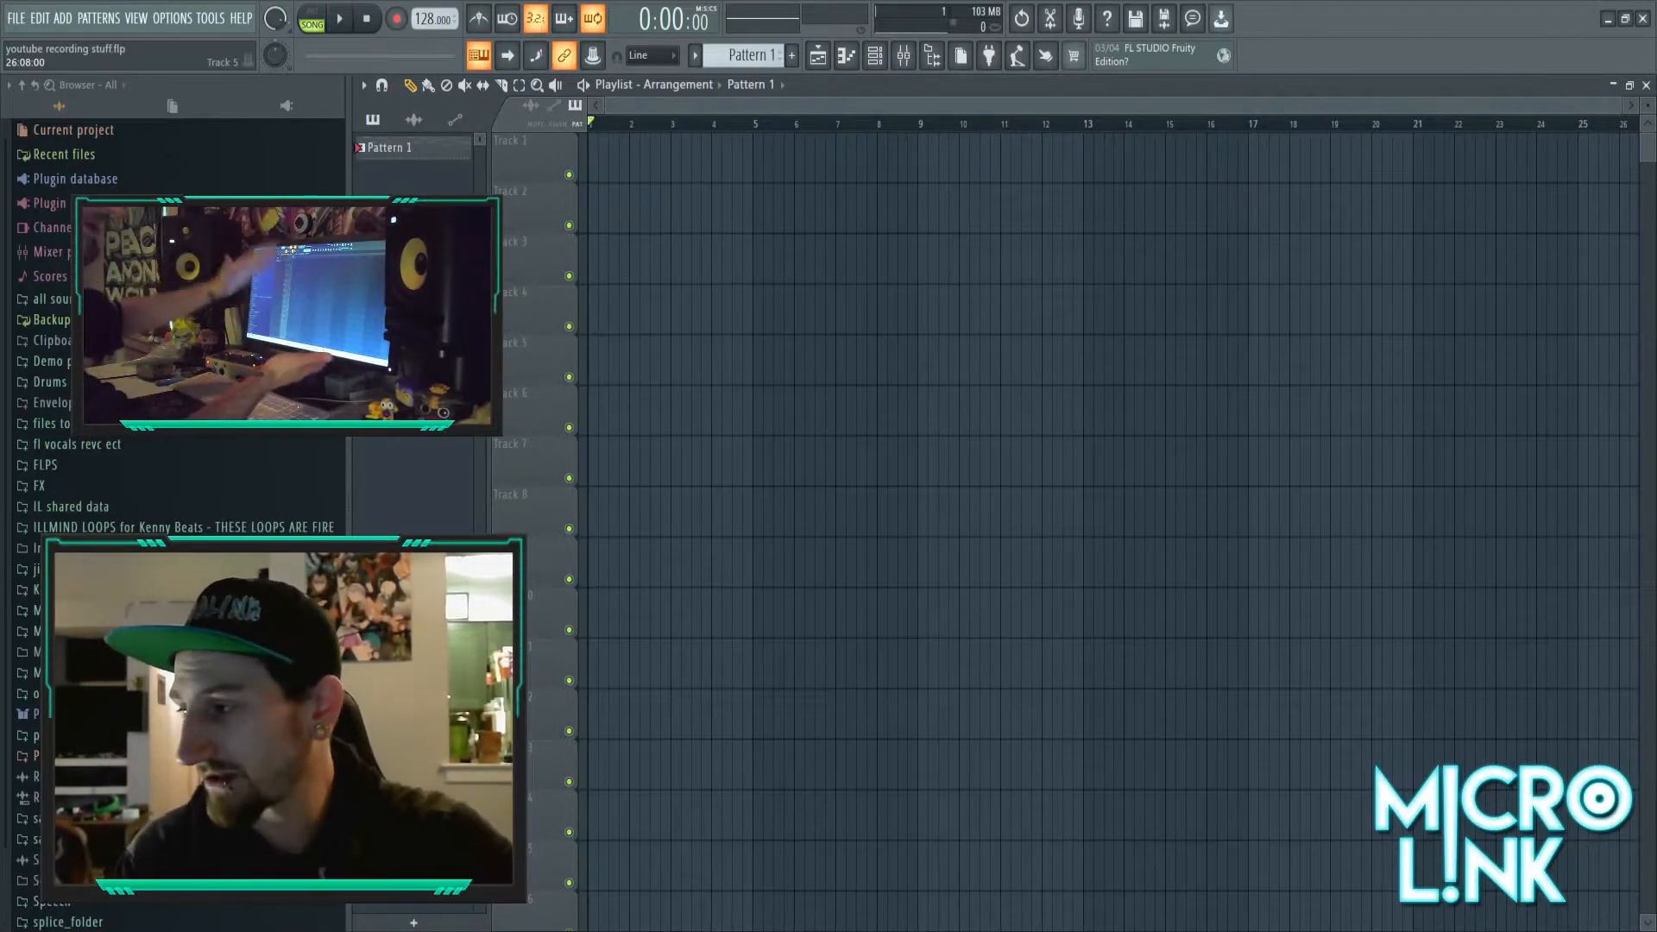
- Play the empty playlist in song mode and stop playback
key("space")
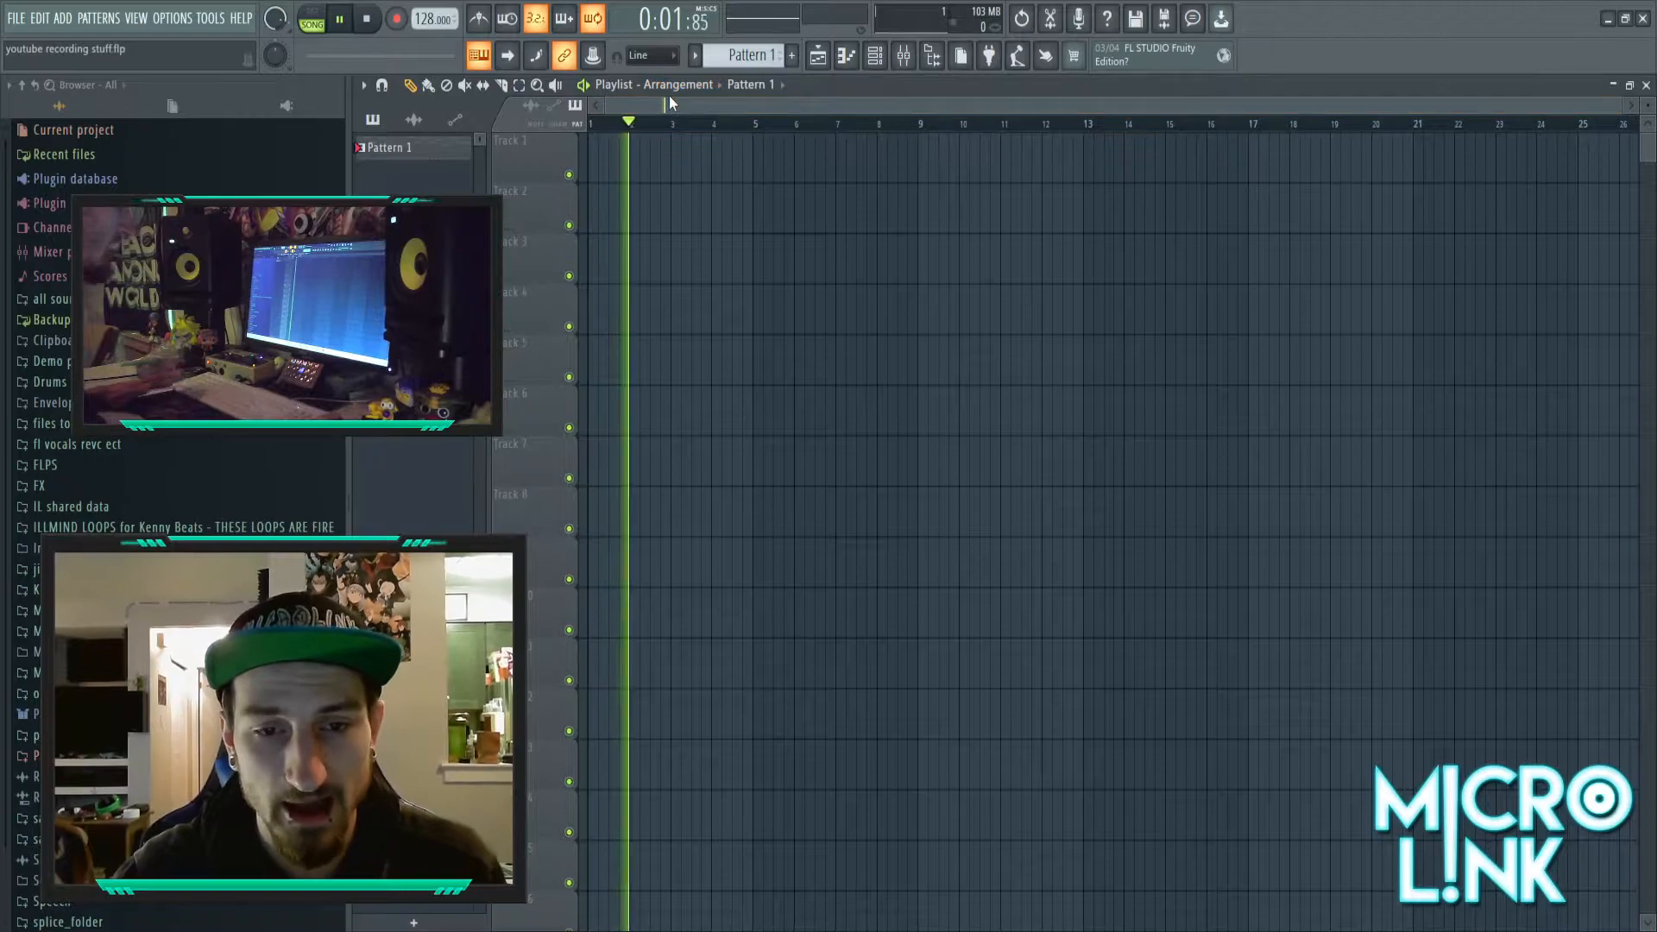
key("space")
left_click(309, 19)
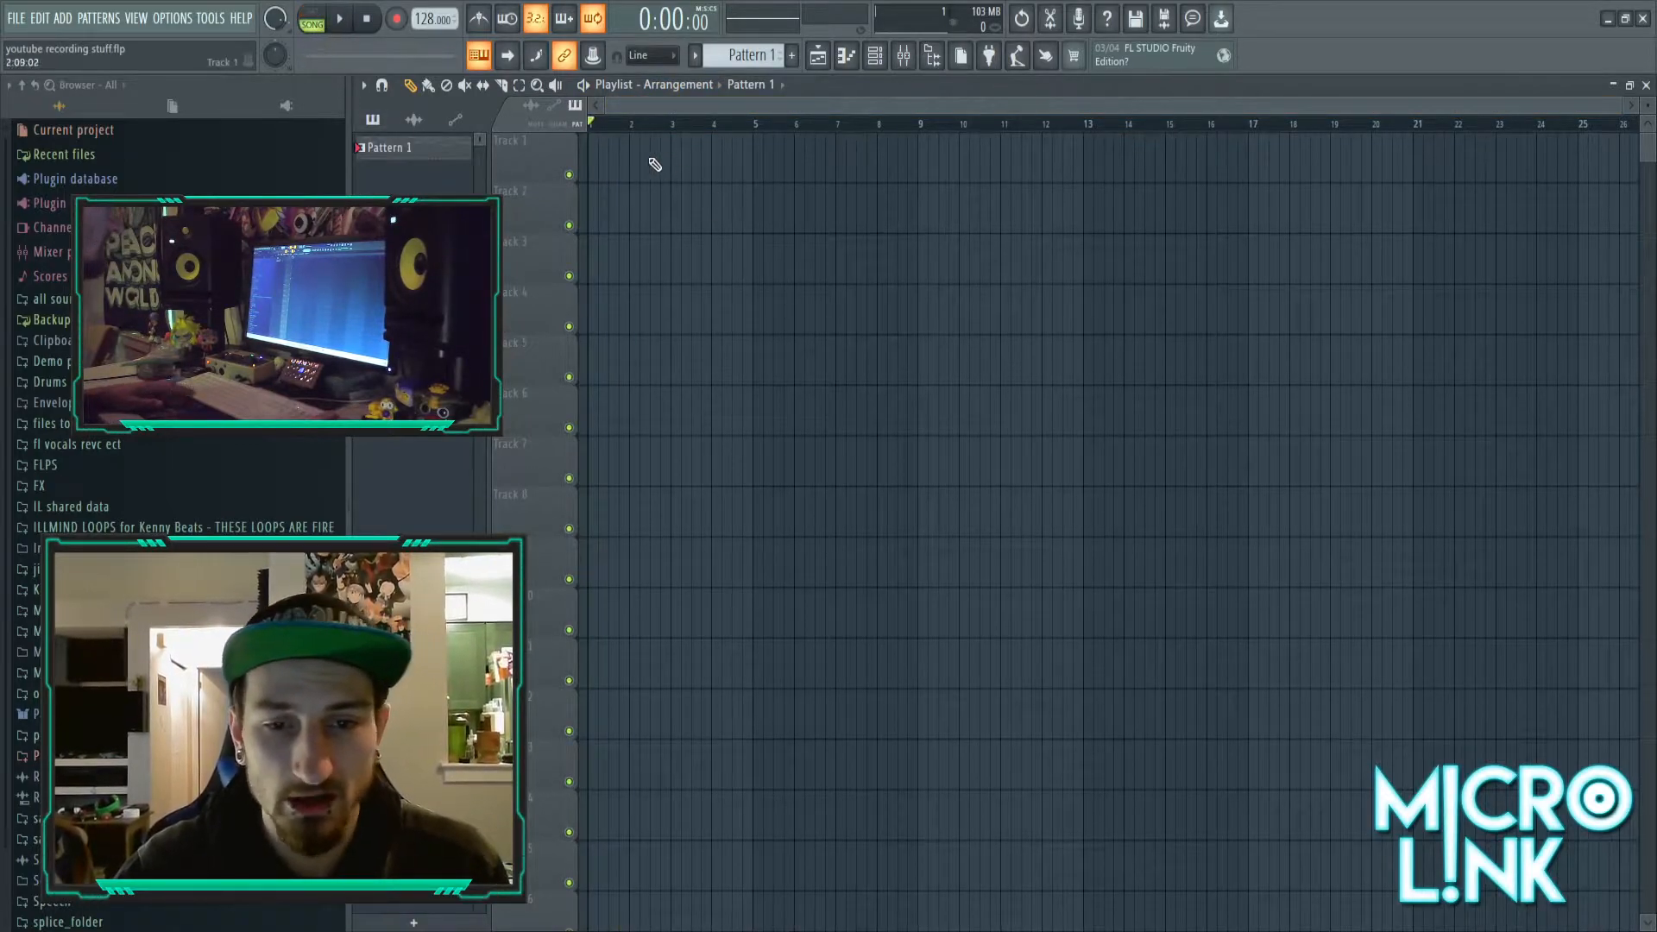
key("space")
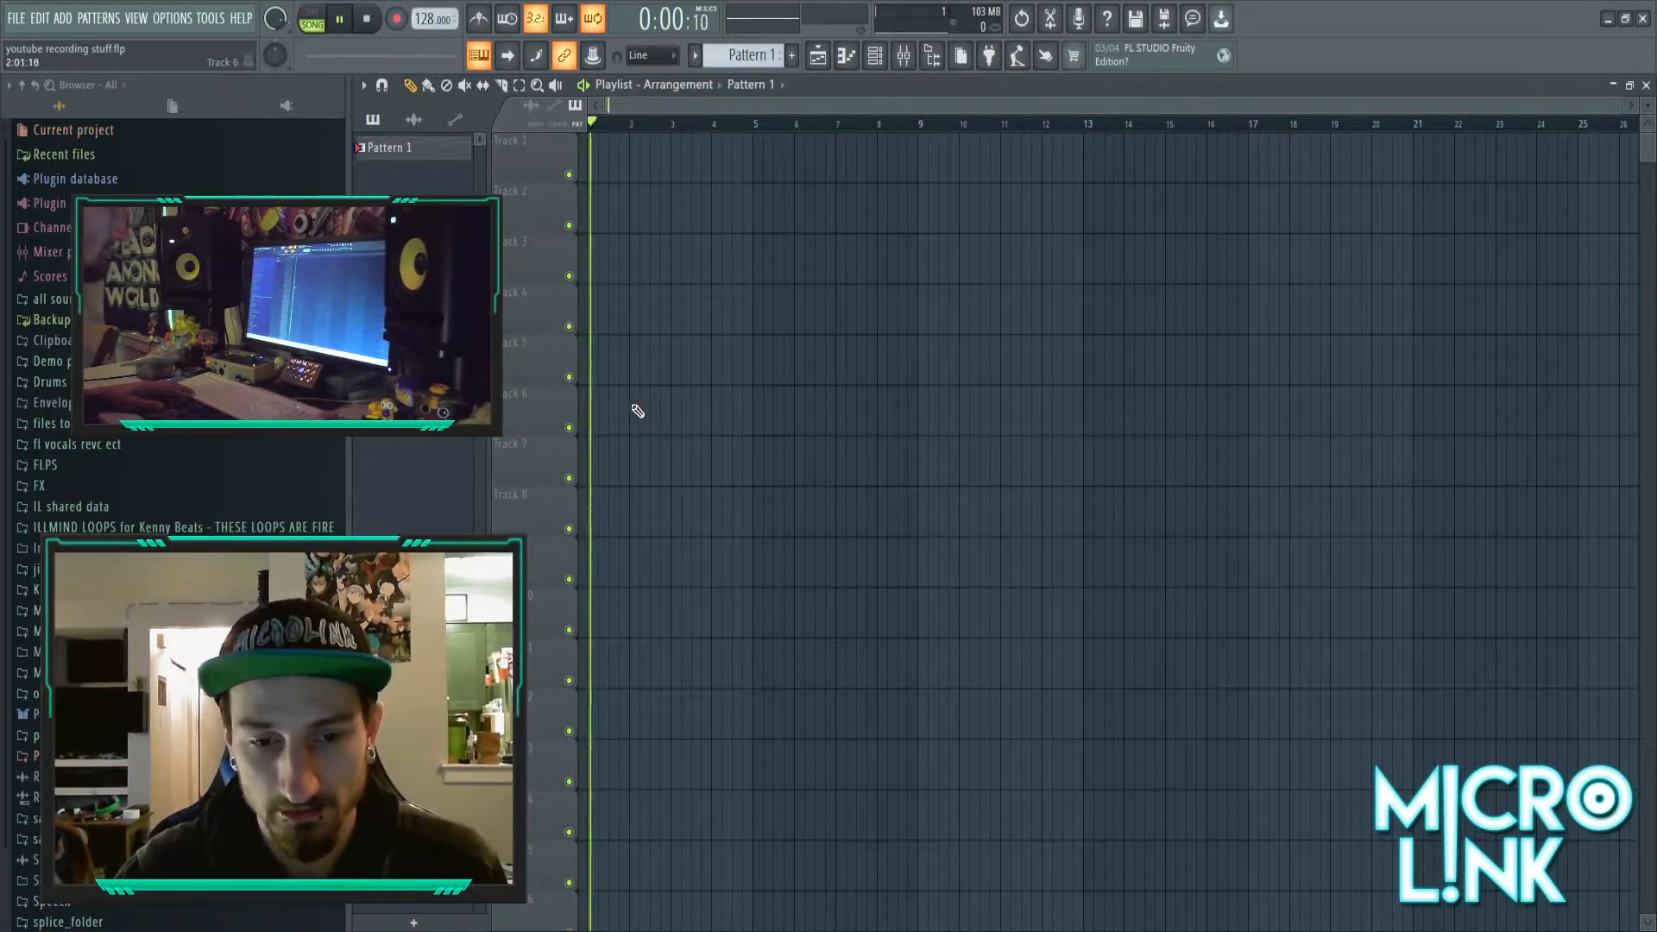
key("space")
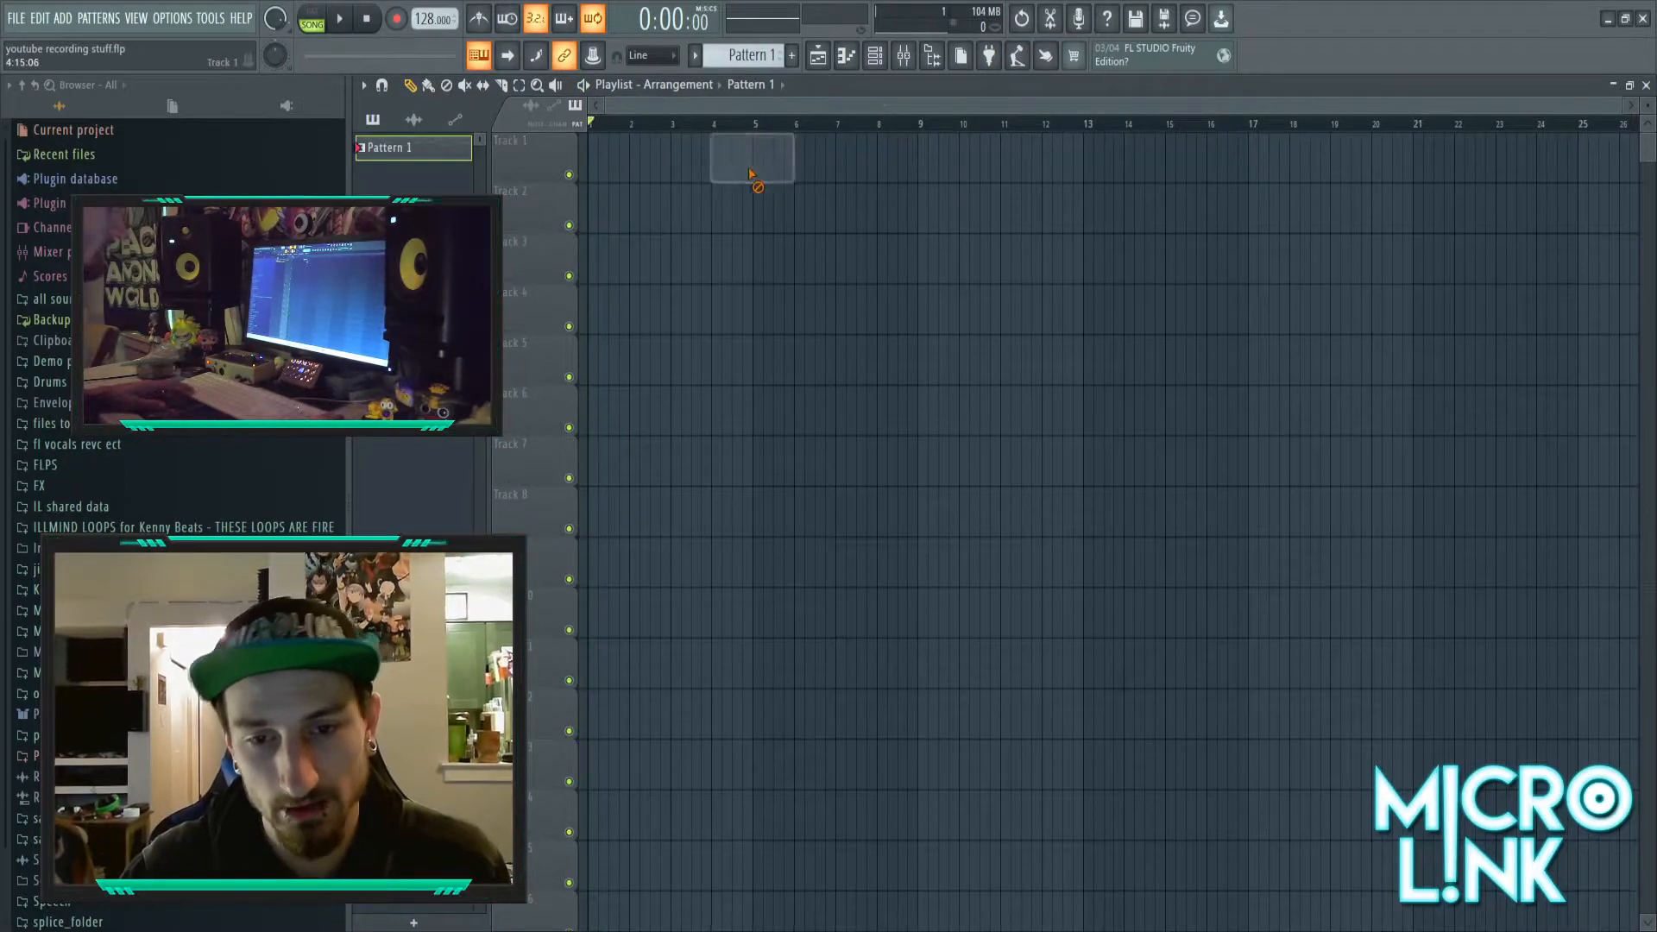
- Place a Pattern 1 clip at the start of Track 1, play it briefly and delete it
left_click(599, 159)
key("space")
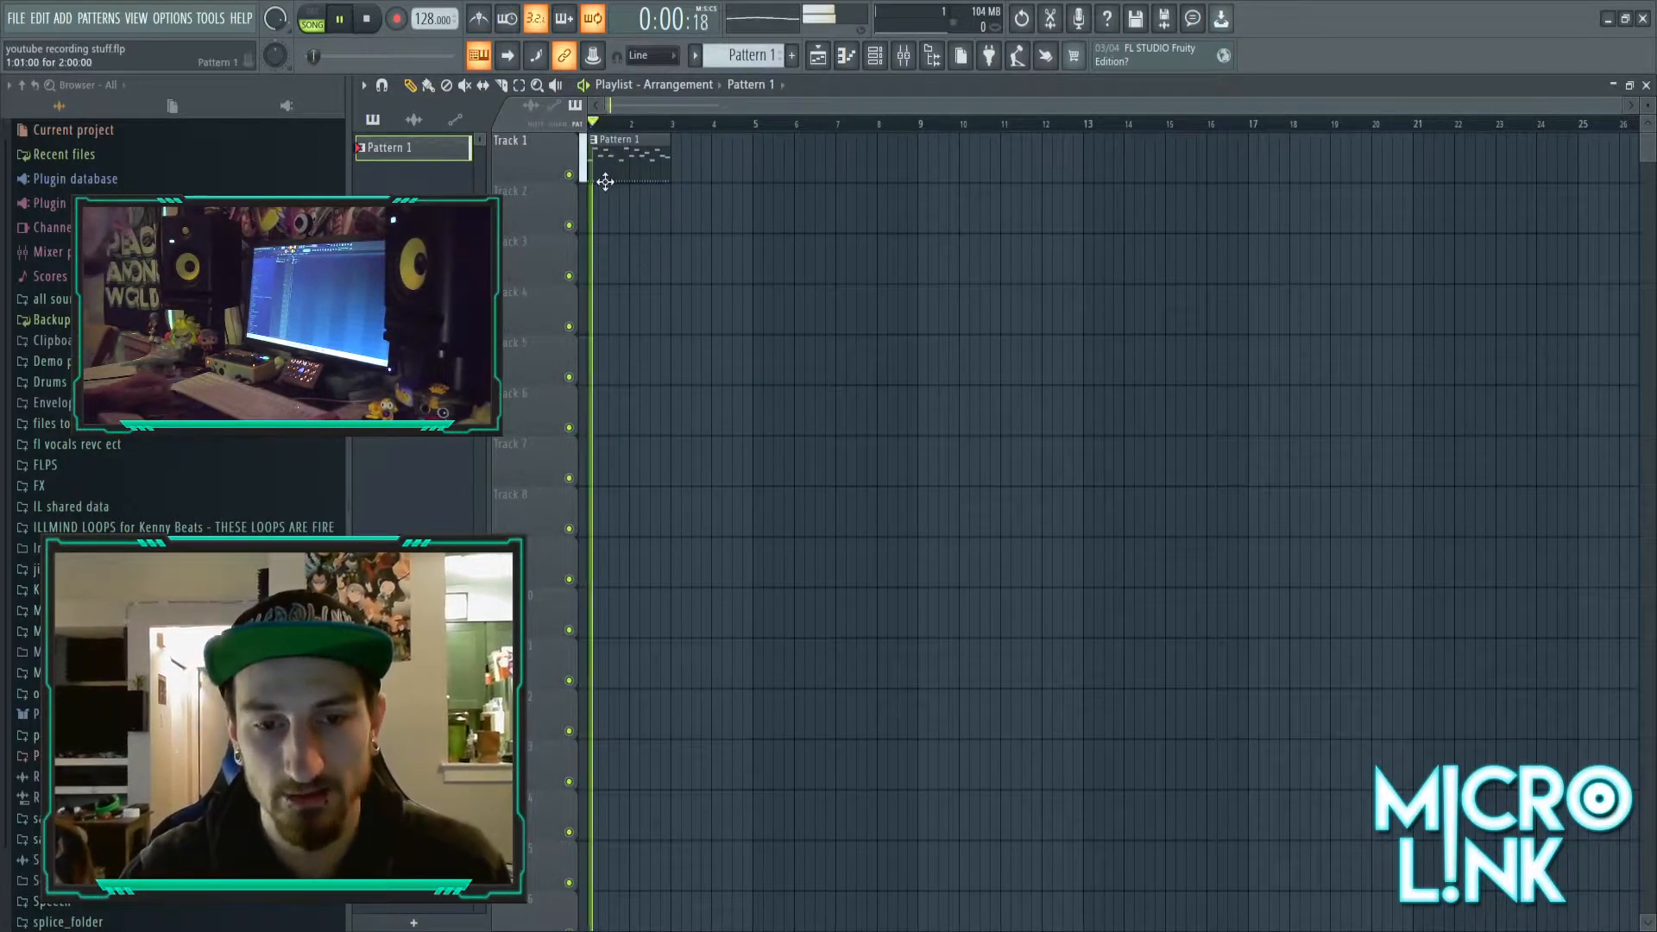
key("space")
right_click(608, 180)
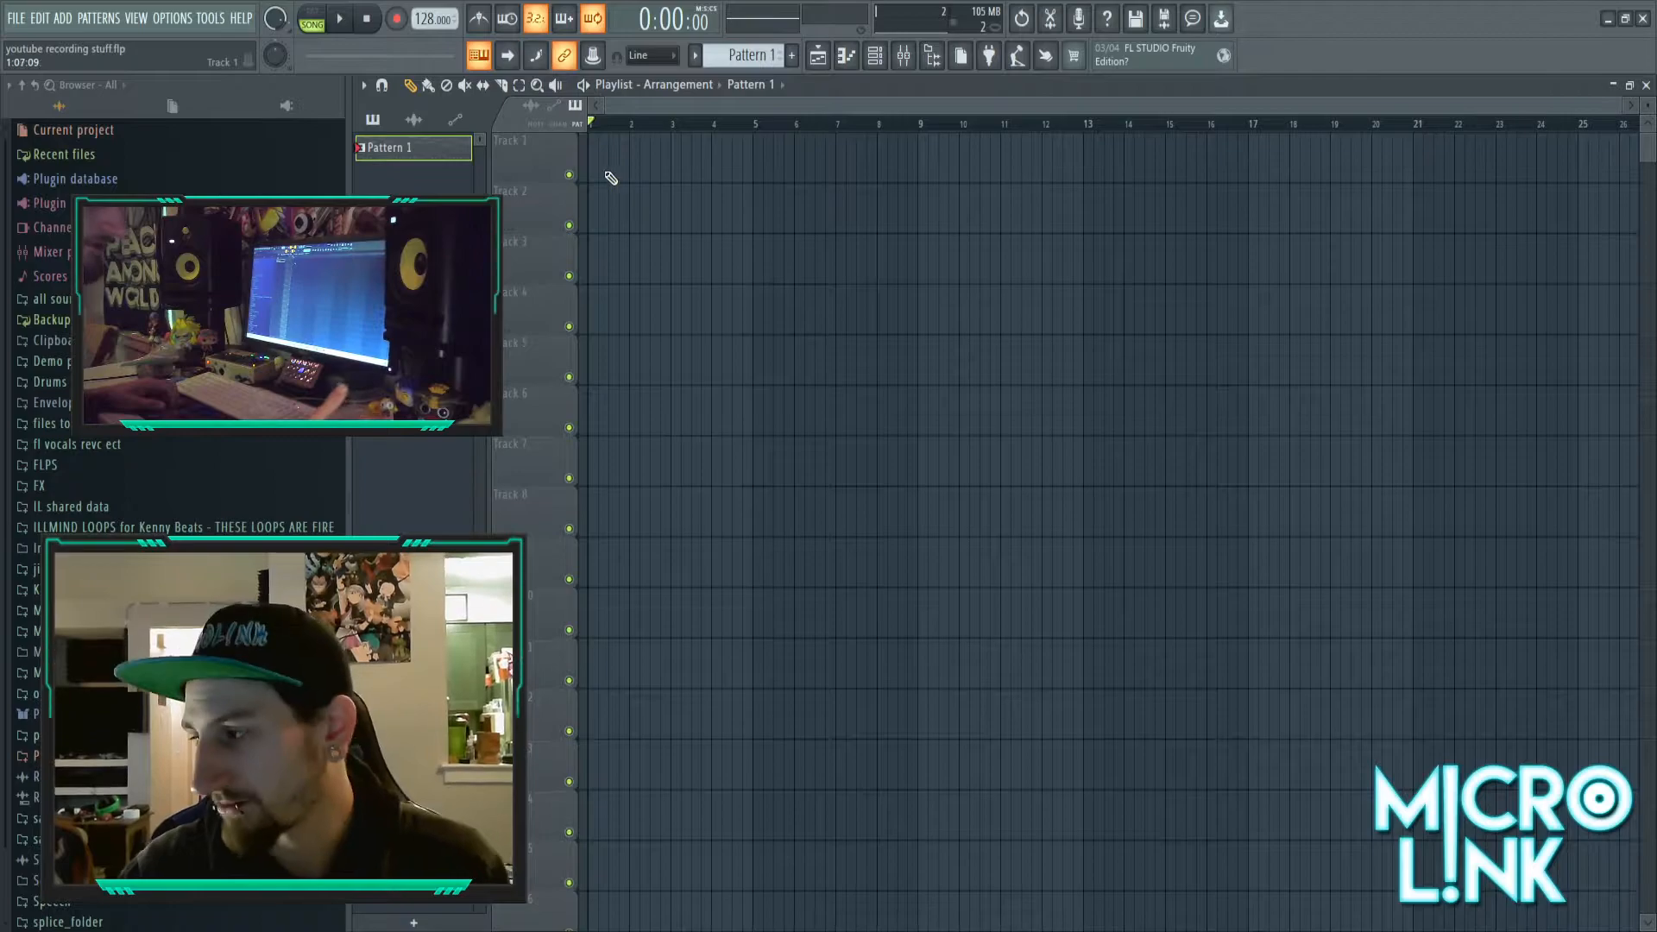
- Play the empty playlist in song mode and compare it with Pattern 1 playing in pattern mode, leaving pattern mode active
key("space")
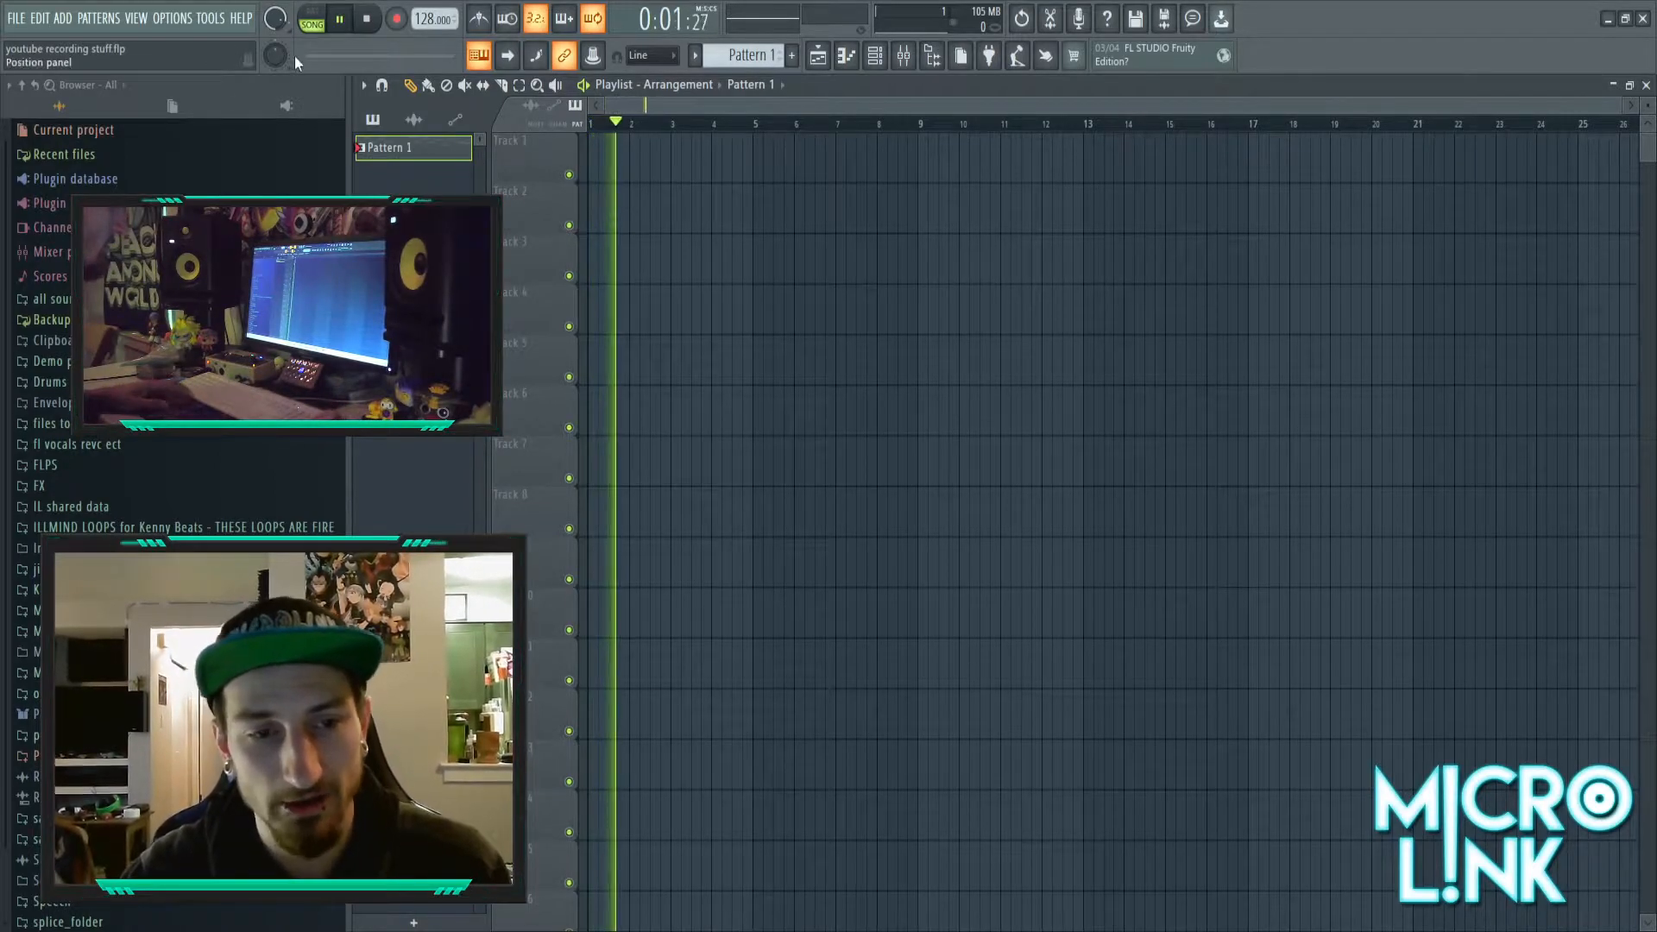
key("space")
key("space")
key("space")
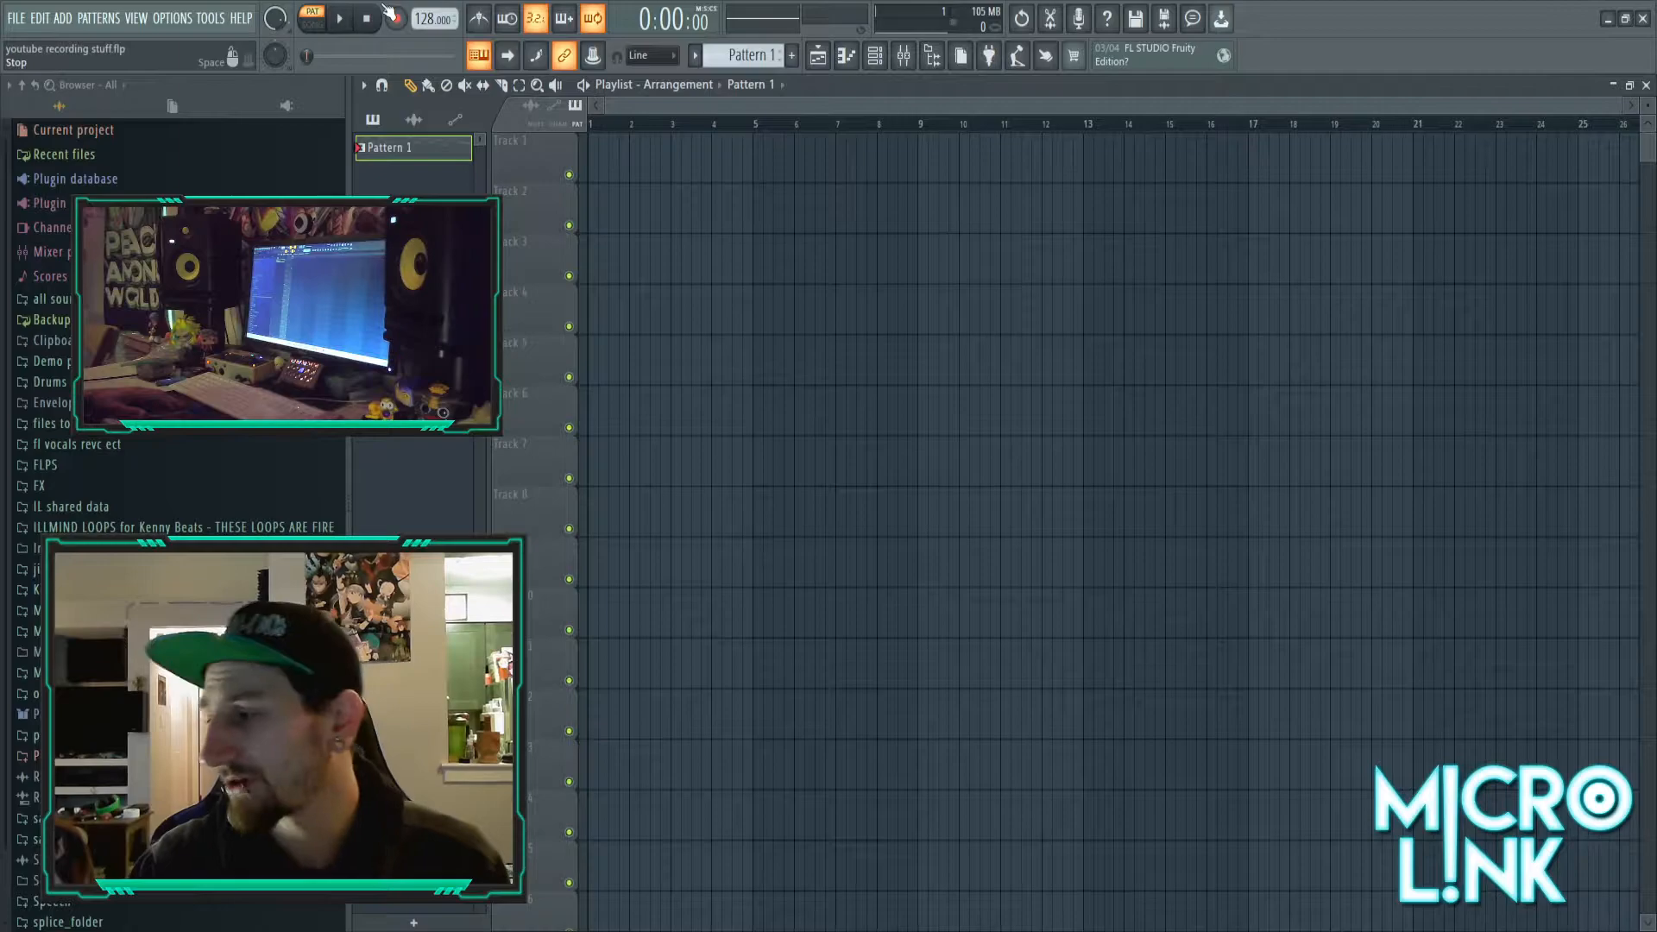
- Open the Channel rack, select the empty Pattern 2 and move the rack over bars 3 to 25 of the playlist
left_click(875, 59)
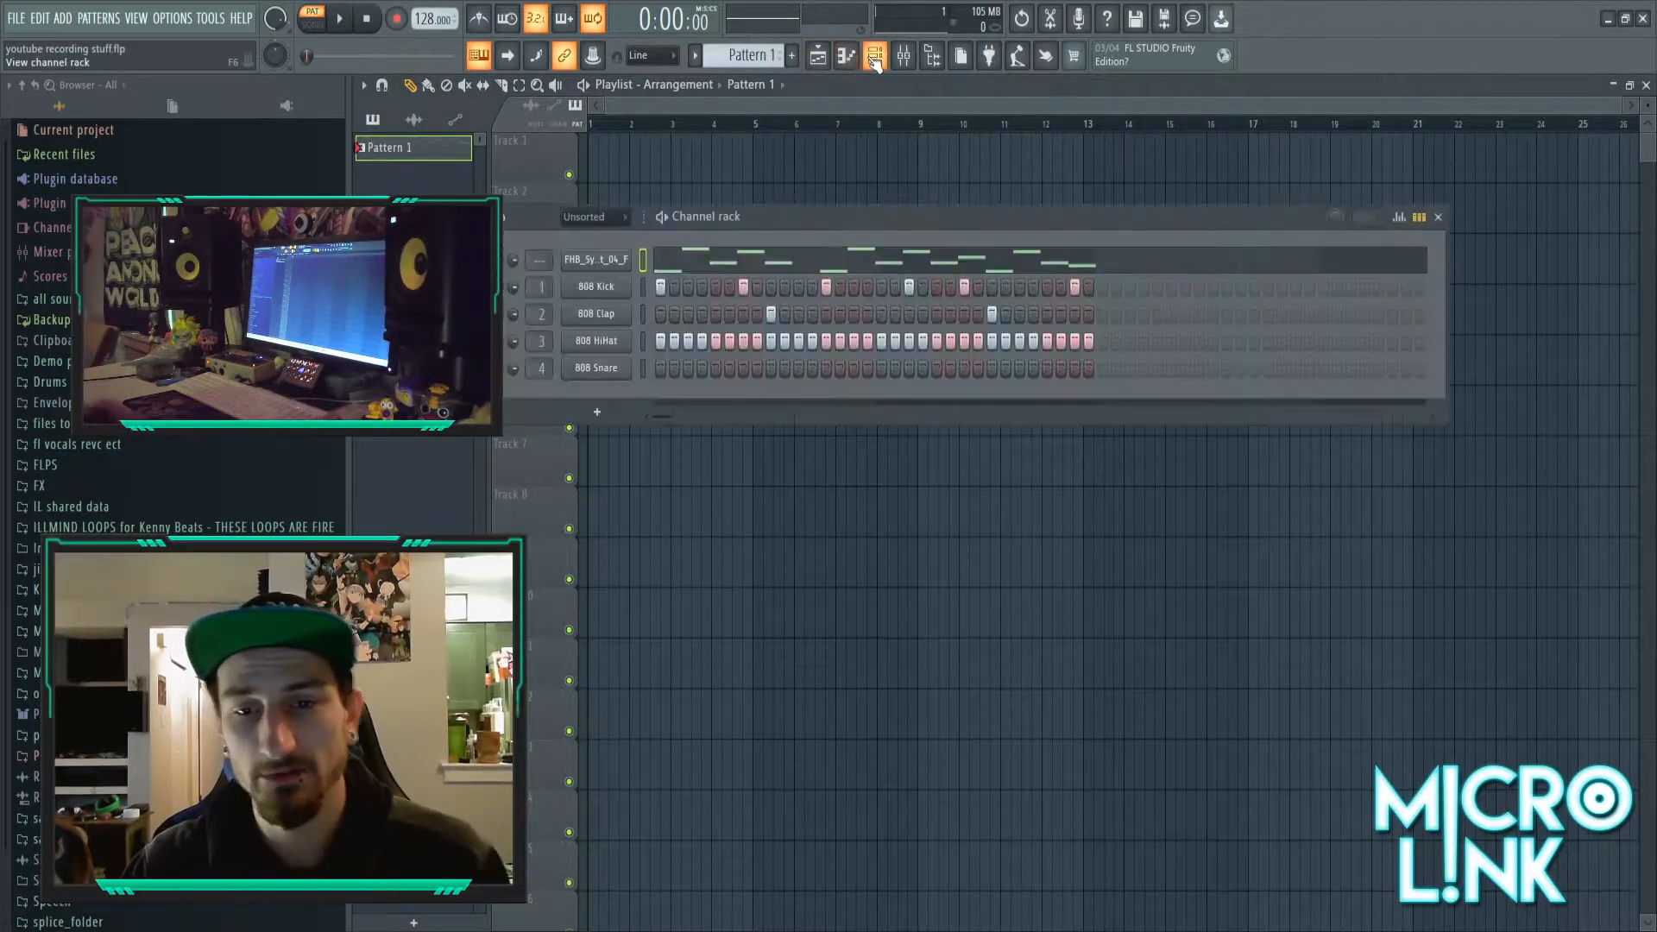
scroll(727, 63, "up", 1)
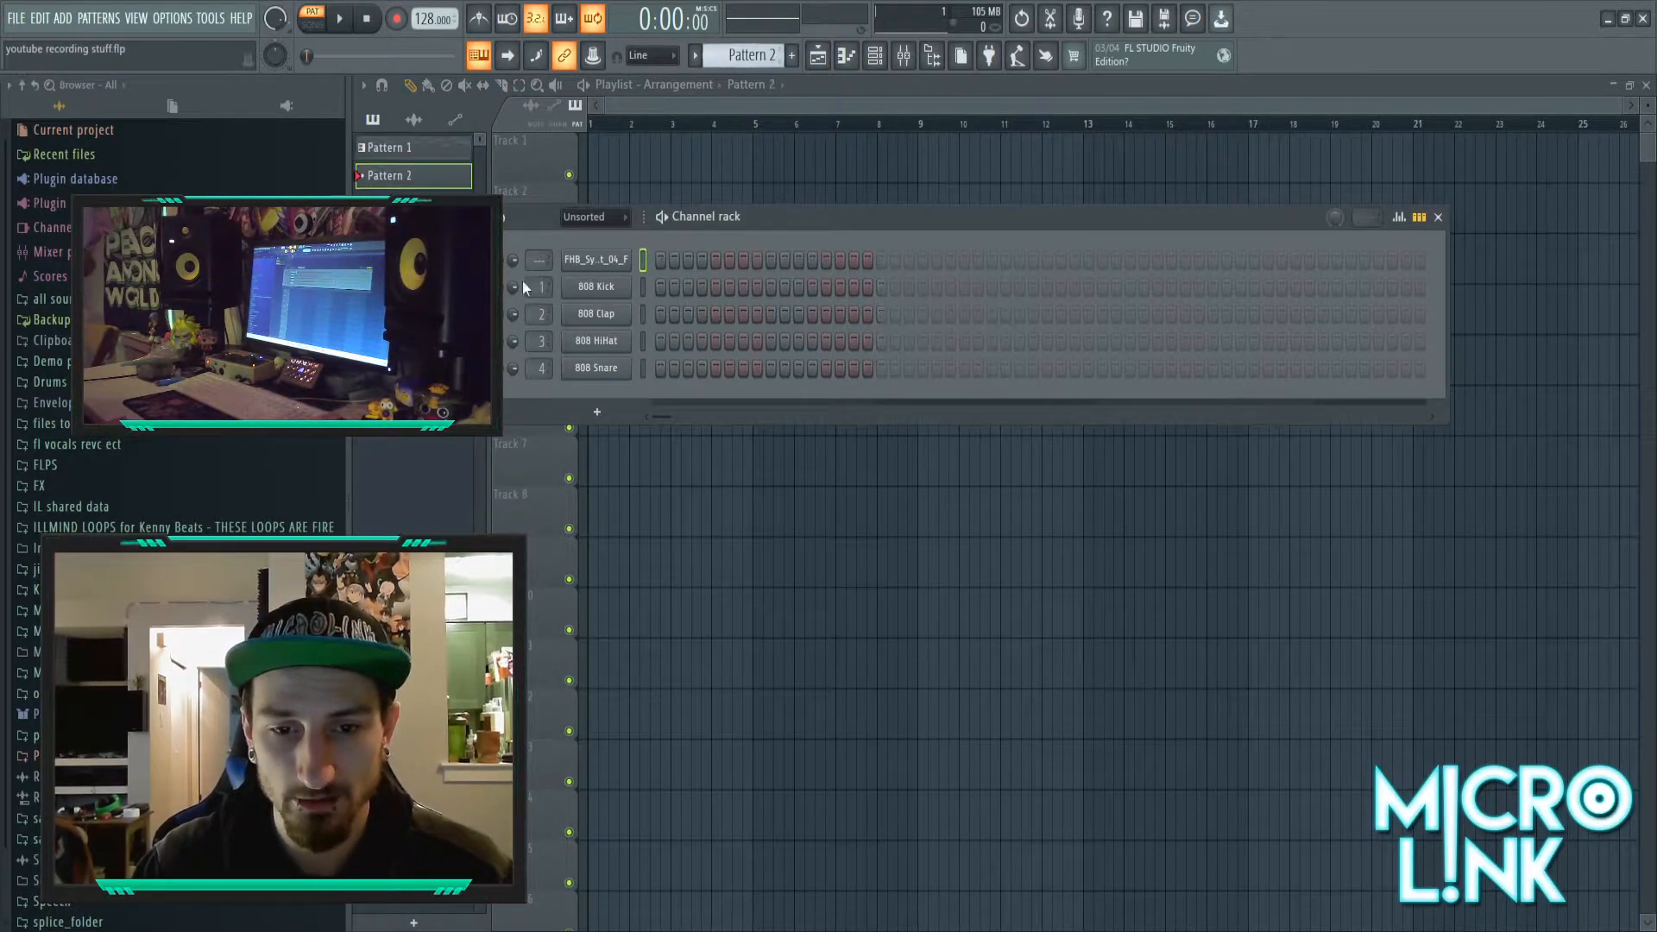
left_click_drag(837, 214, 1017, 208)
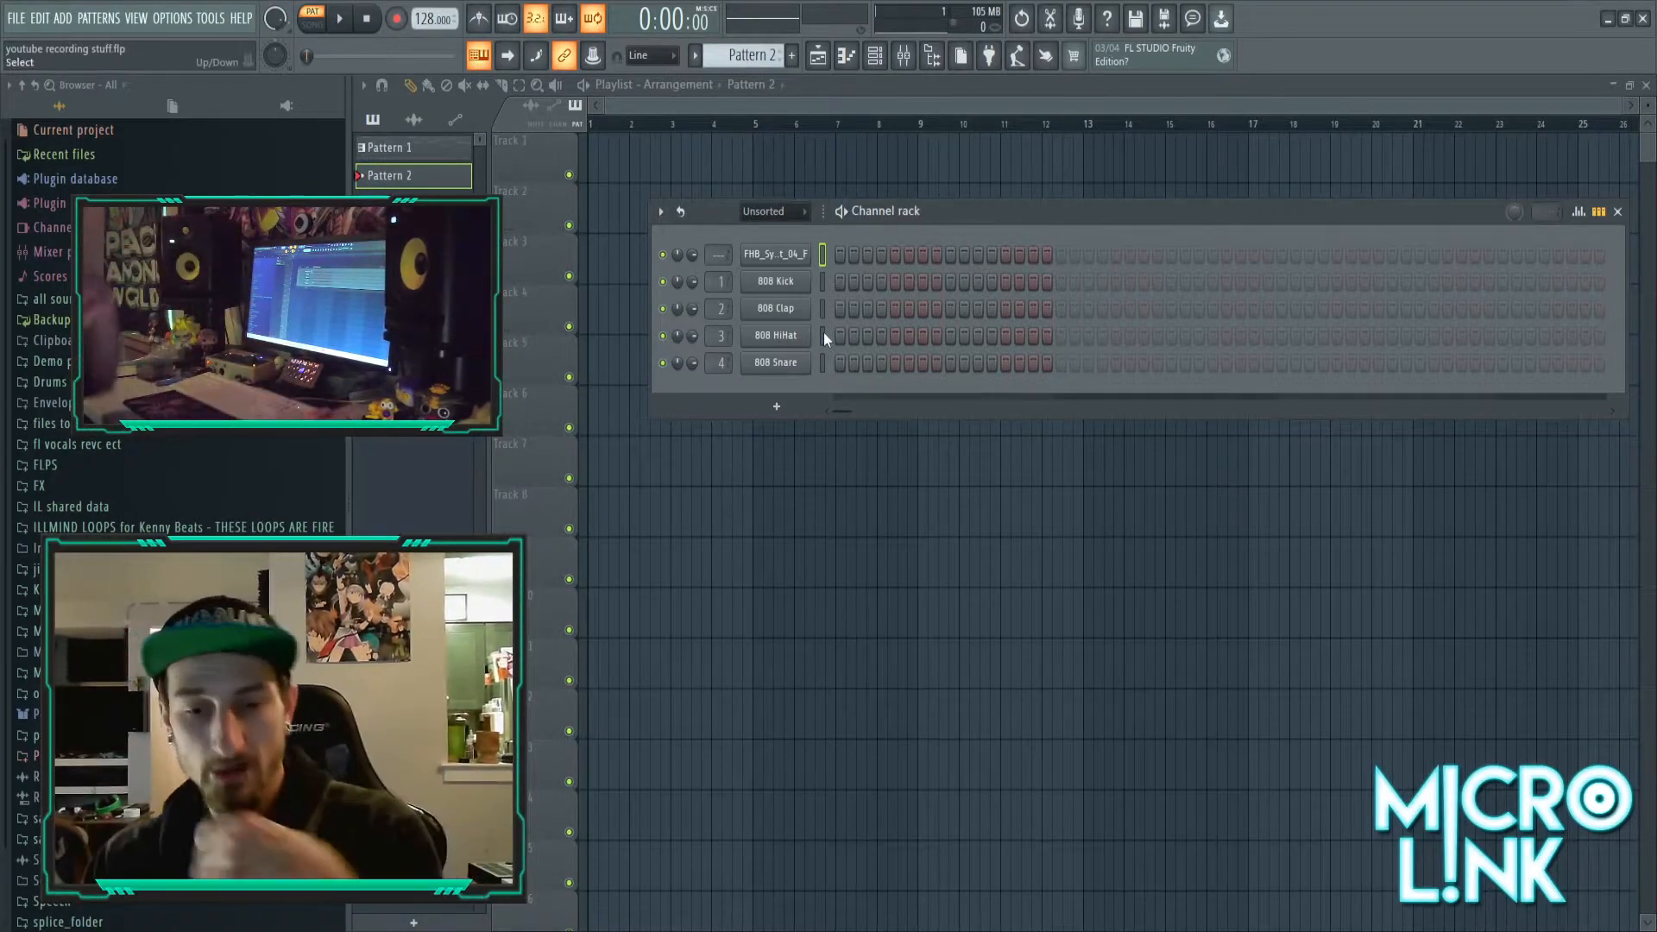
- Return to Pattern 1, play it in pattern mode and stop playback
scroll(757, 57, "down", 1)
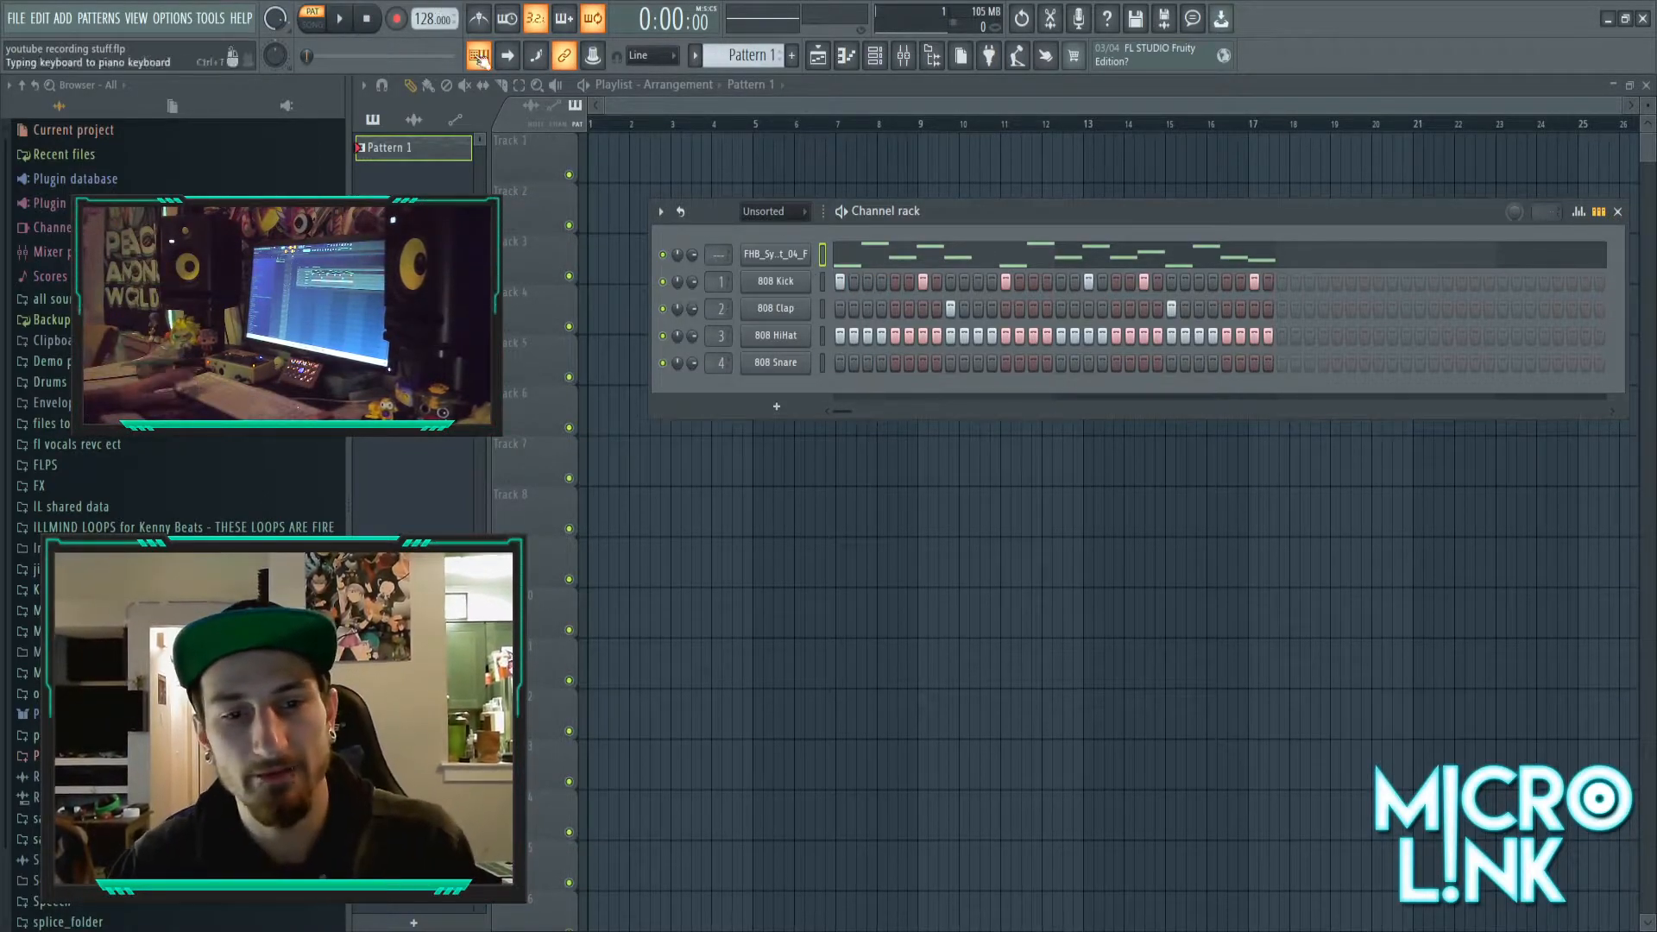
key("space")
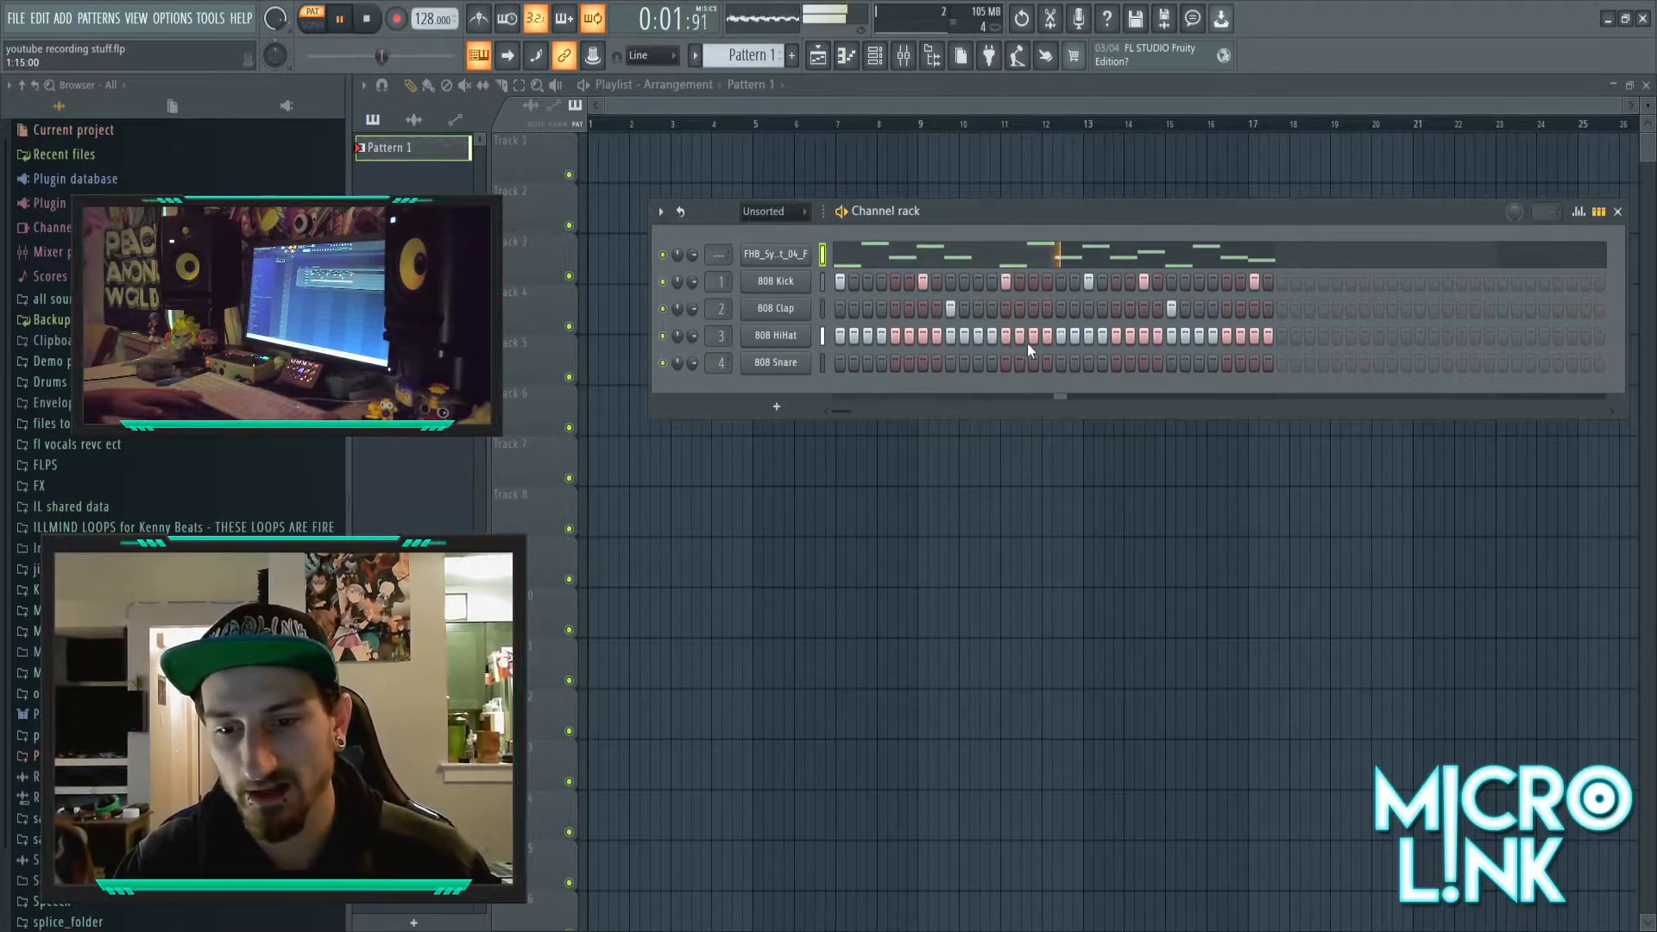
key("space")
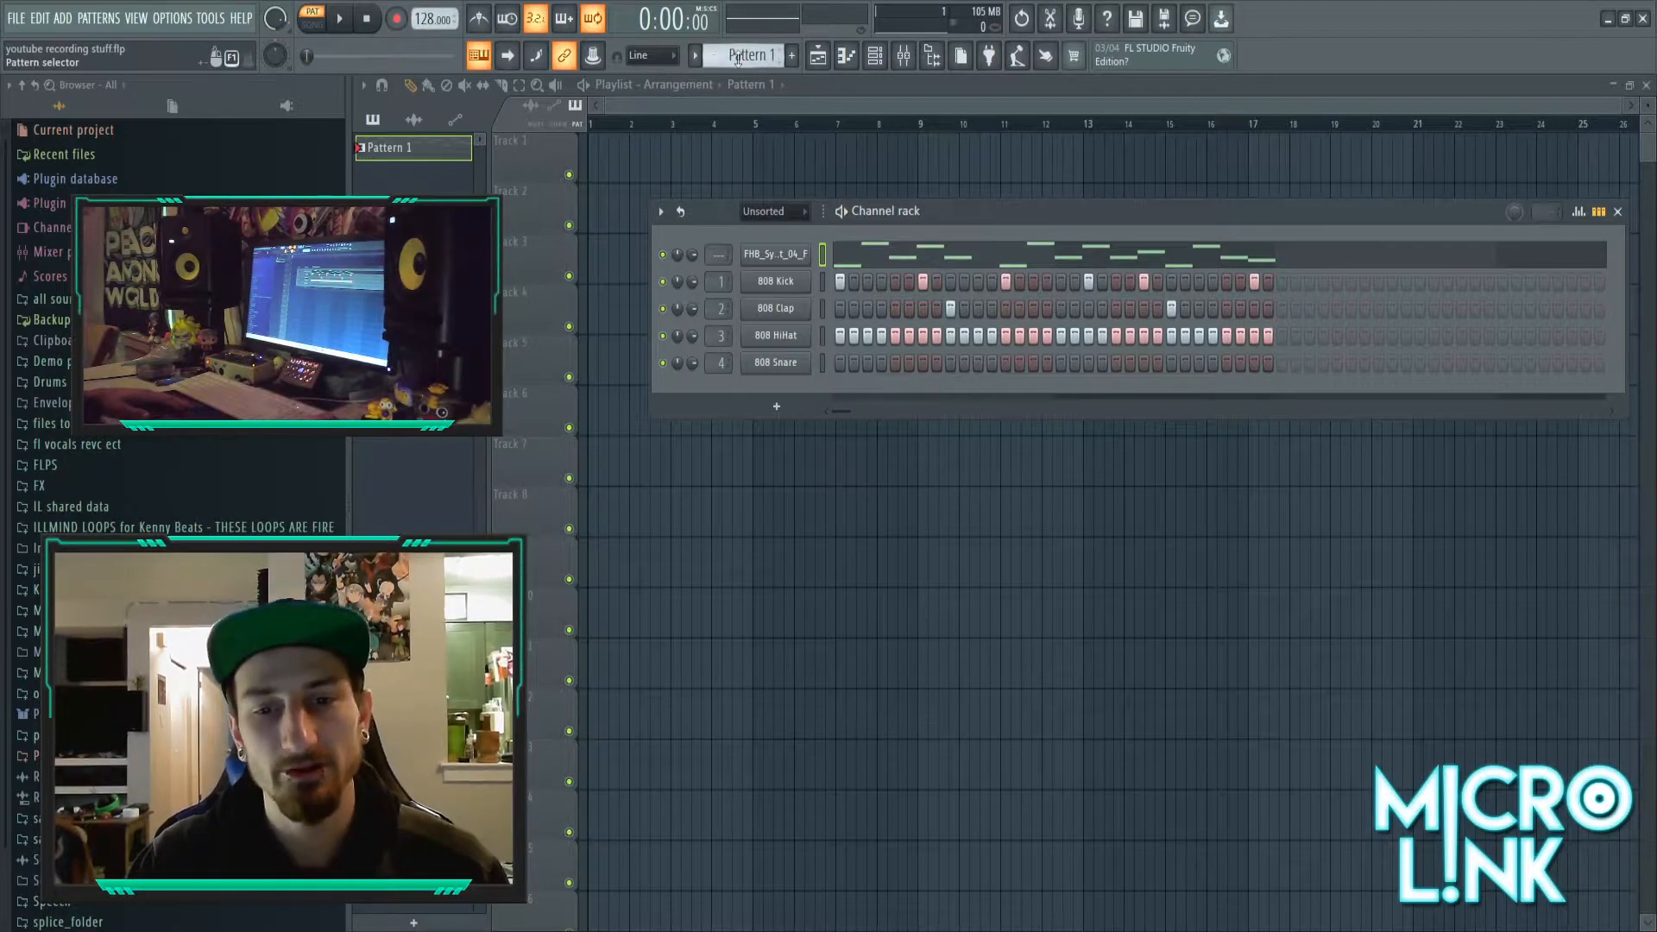
- Select Pattern 2 and try out 808 Kick hits on steps 2, 5 and 13 and near step 16 during playback
scroll(737, 59, "up", 1)
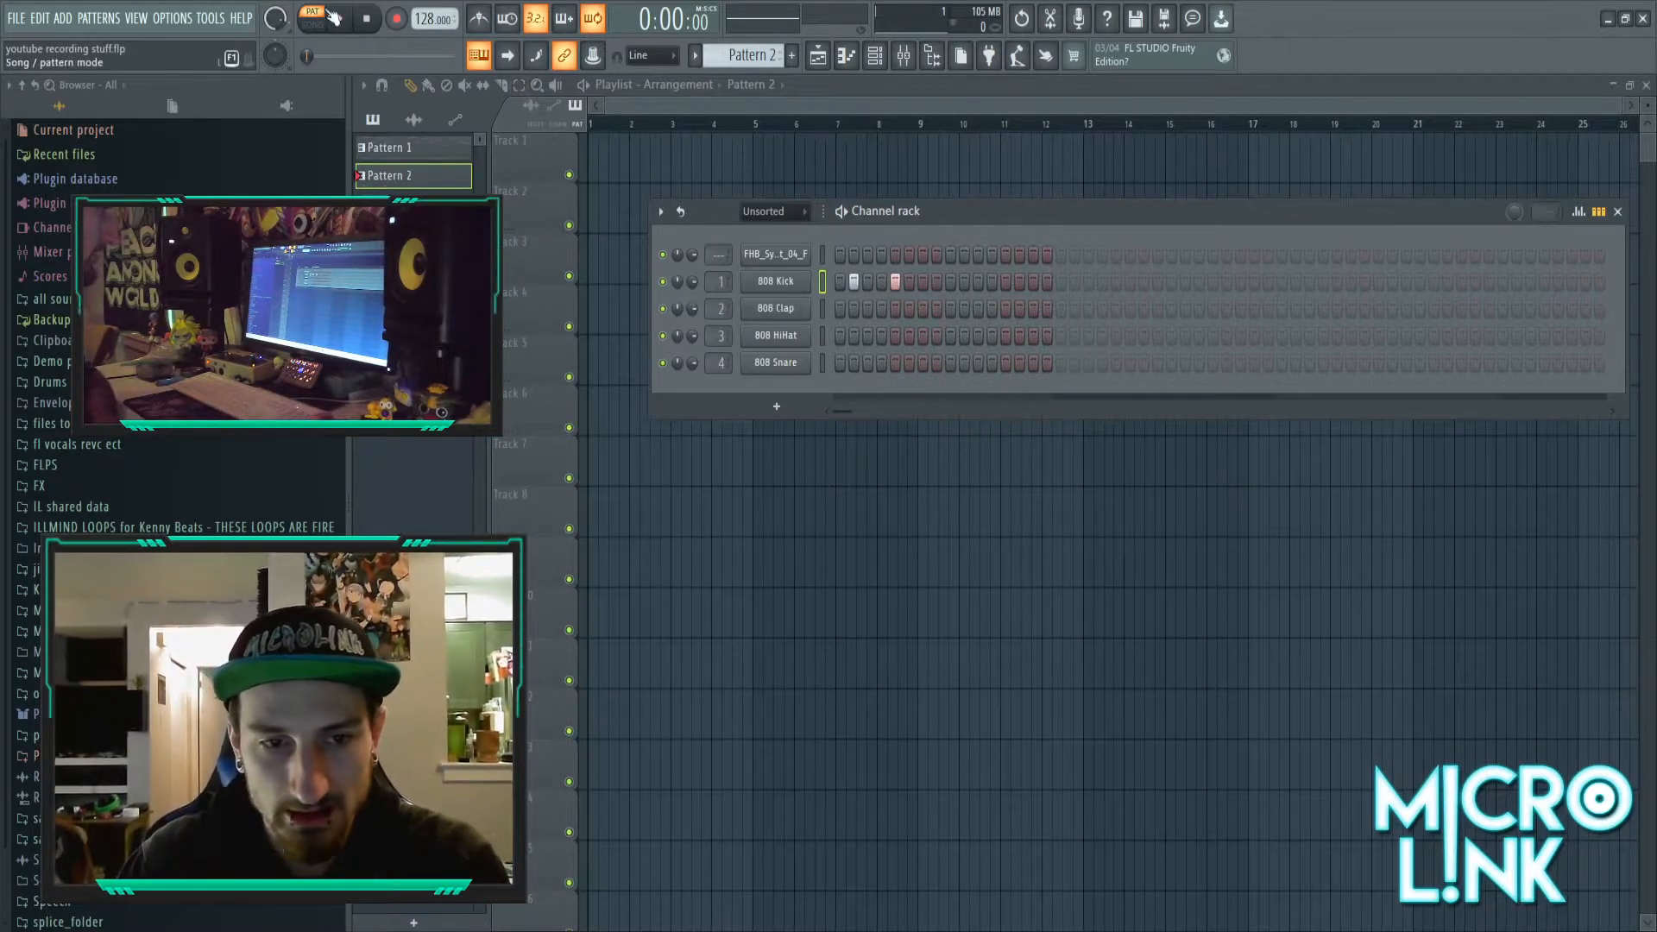
key("space")
left_click(1006, 282)
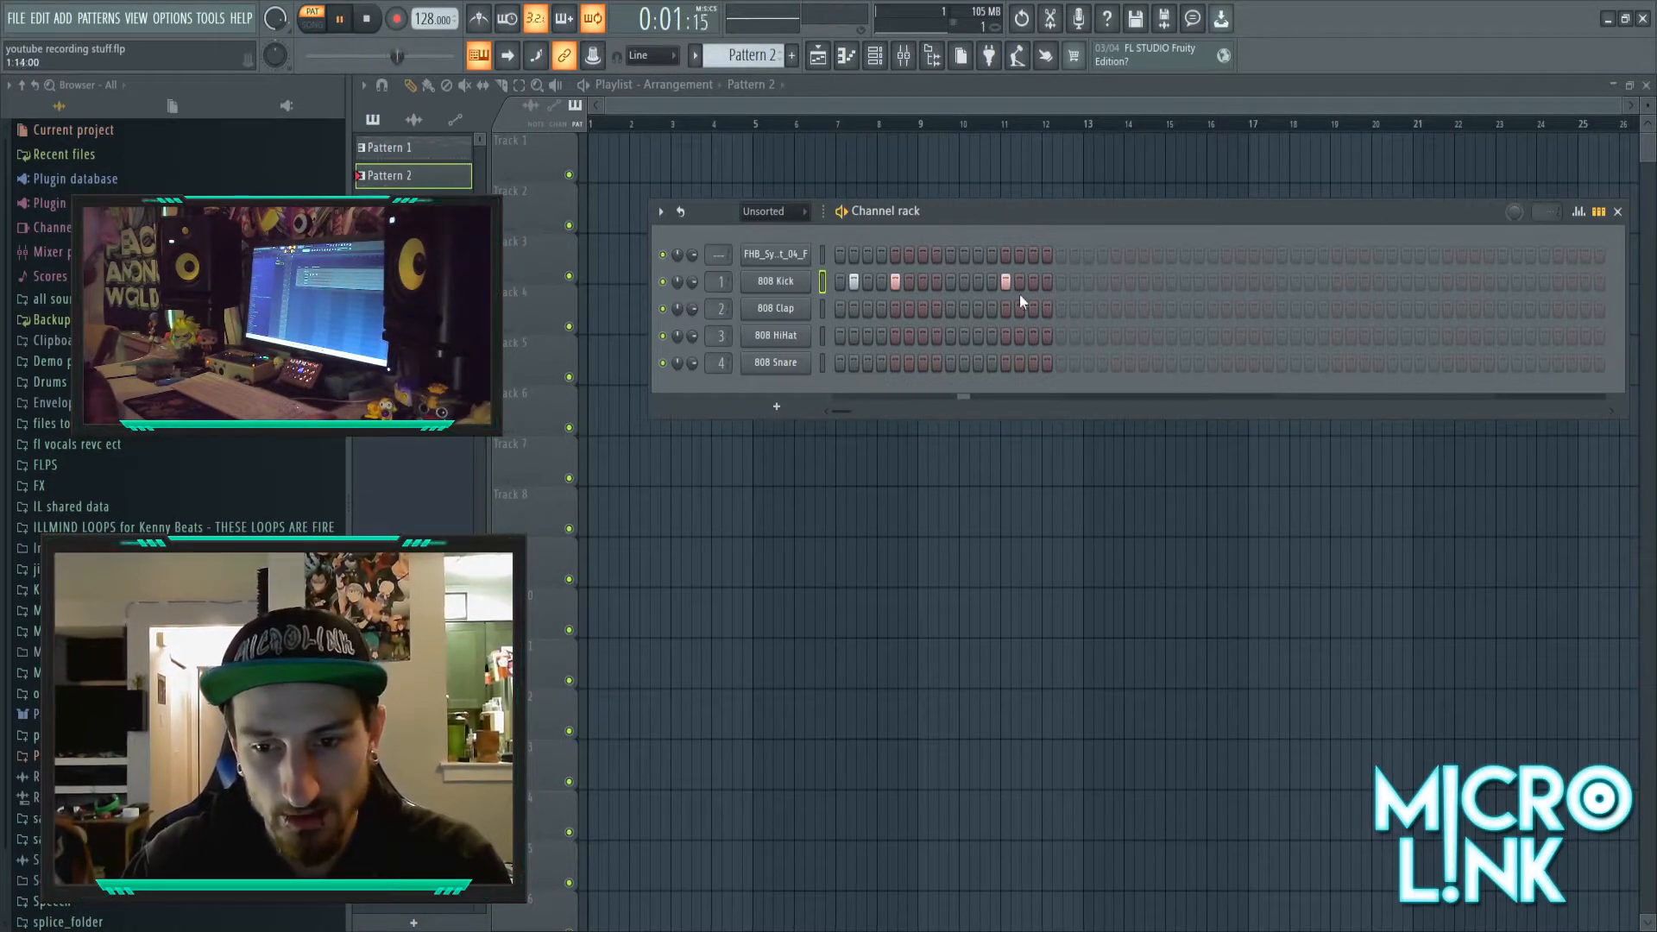
mouse_move(1033, 282)
left_mouse_down()
mouse_move(846, 285)
mouse_move(1047, 278)
left_mouse_up()
key("space")
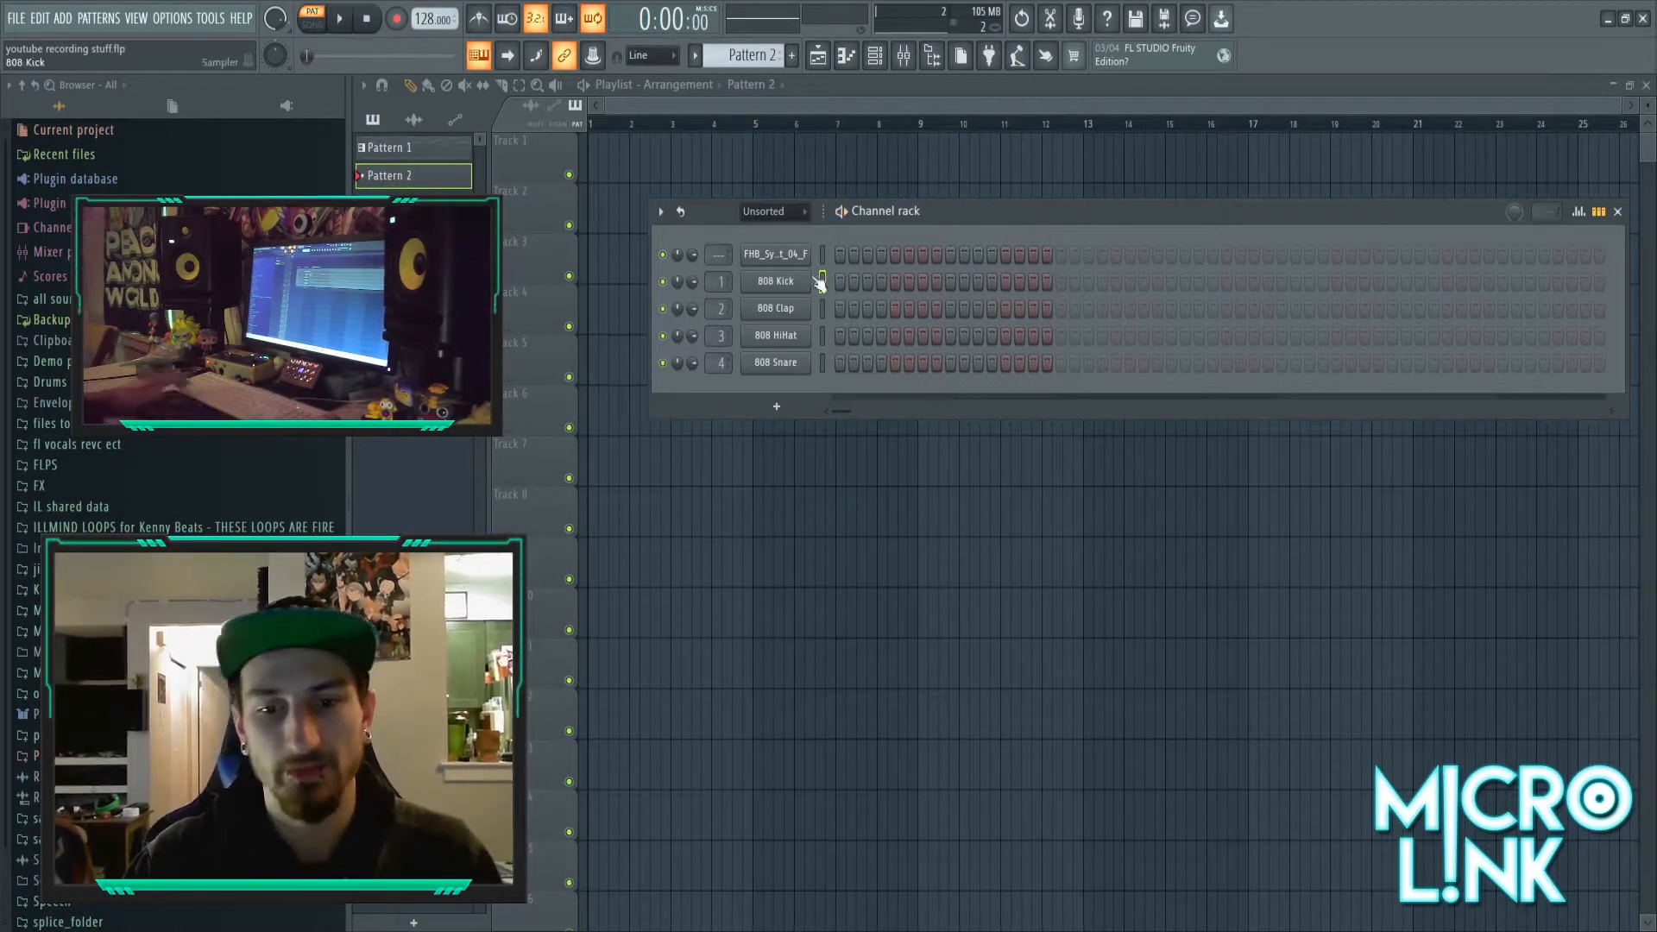
- Fill 808 Kick steps 1 to 12 in Pattern 2 and compare its playback in song mode and pattern mode
left_click(321, 29)
left_click_drag(830, 290, 1013, 292)
key("space")
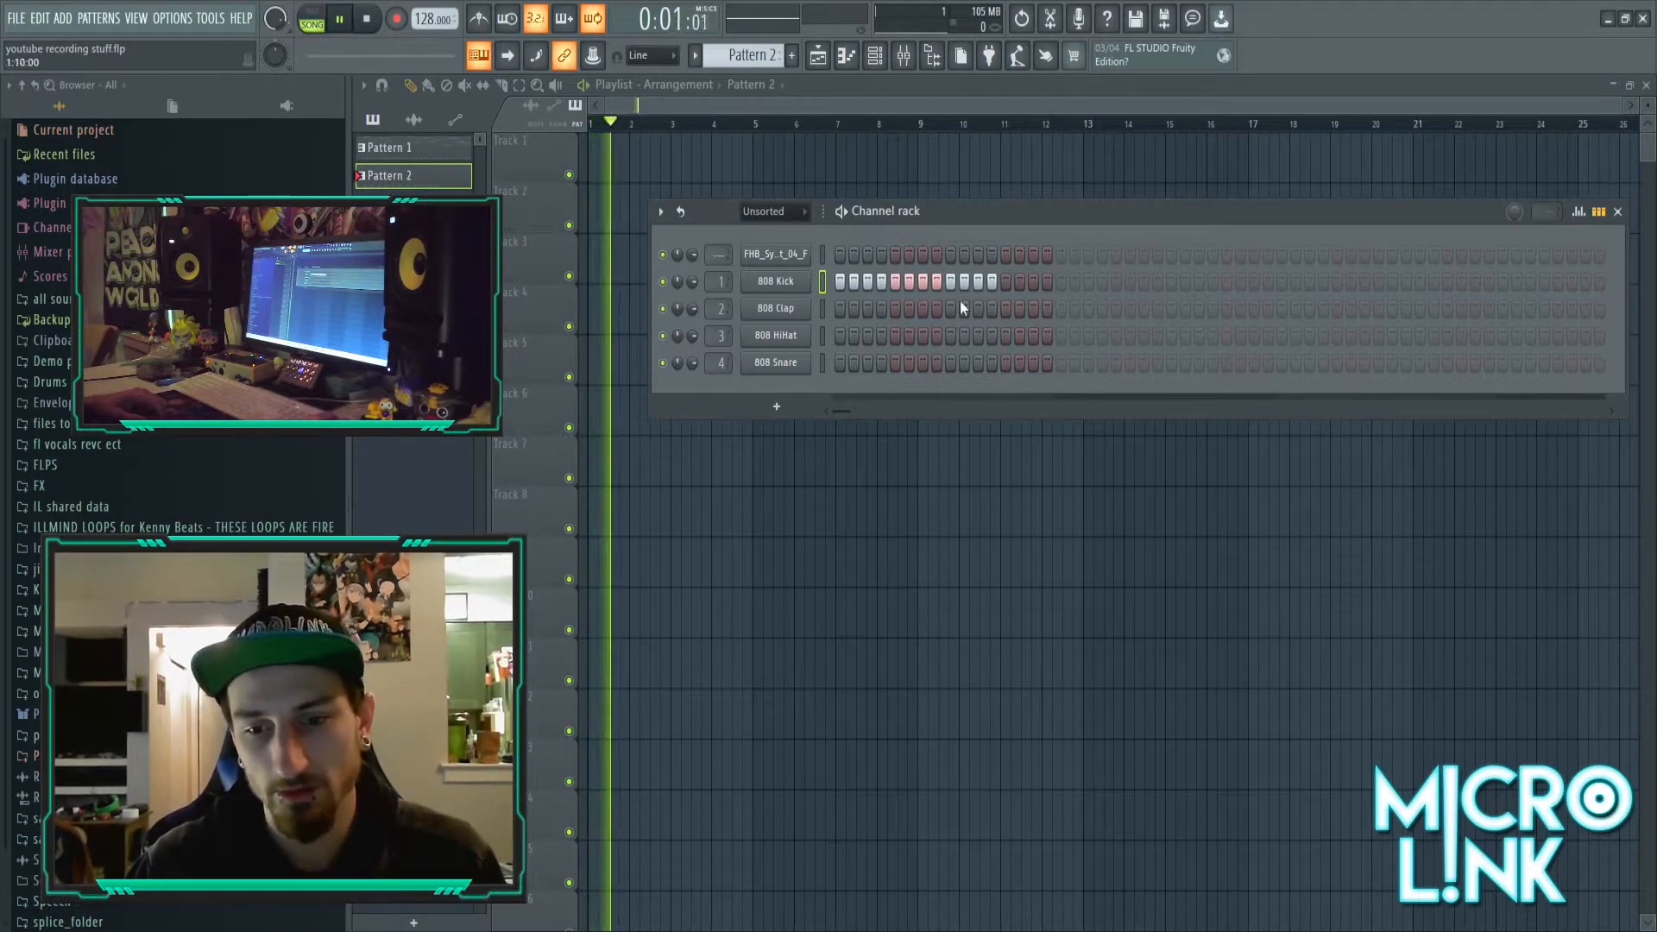
left_click(324, 10)
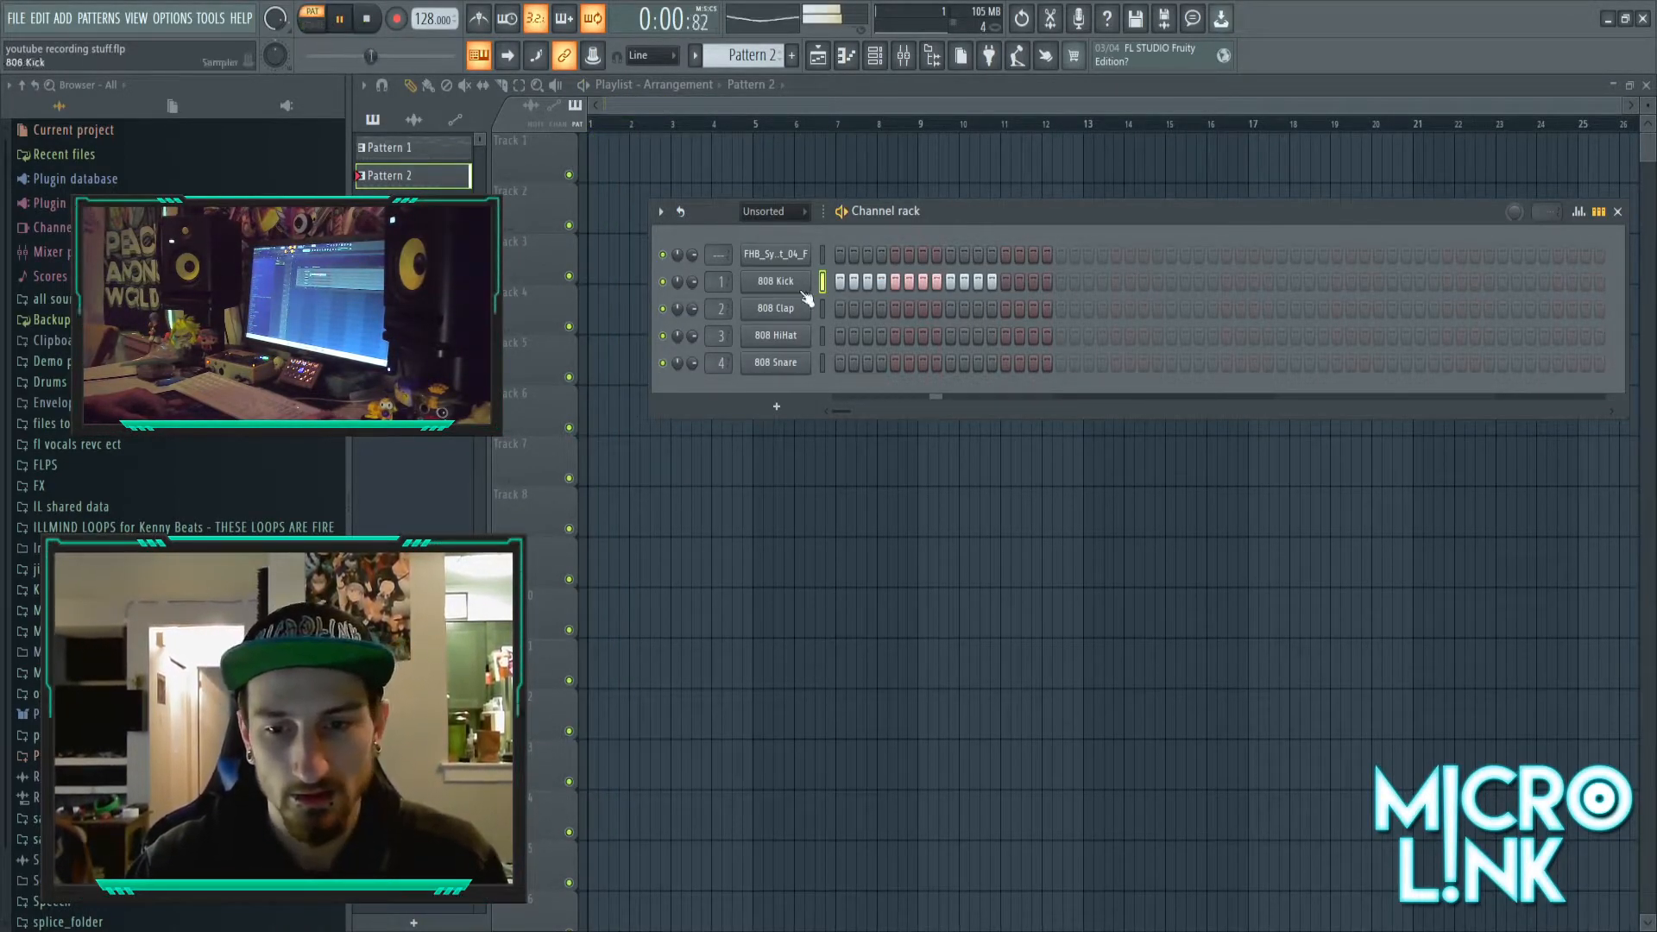
key("space")
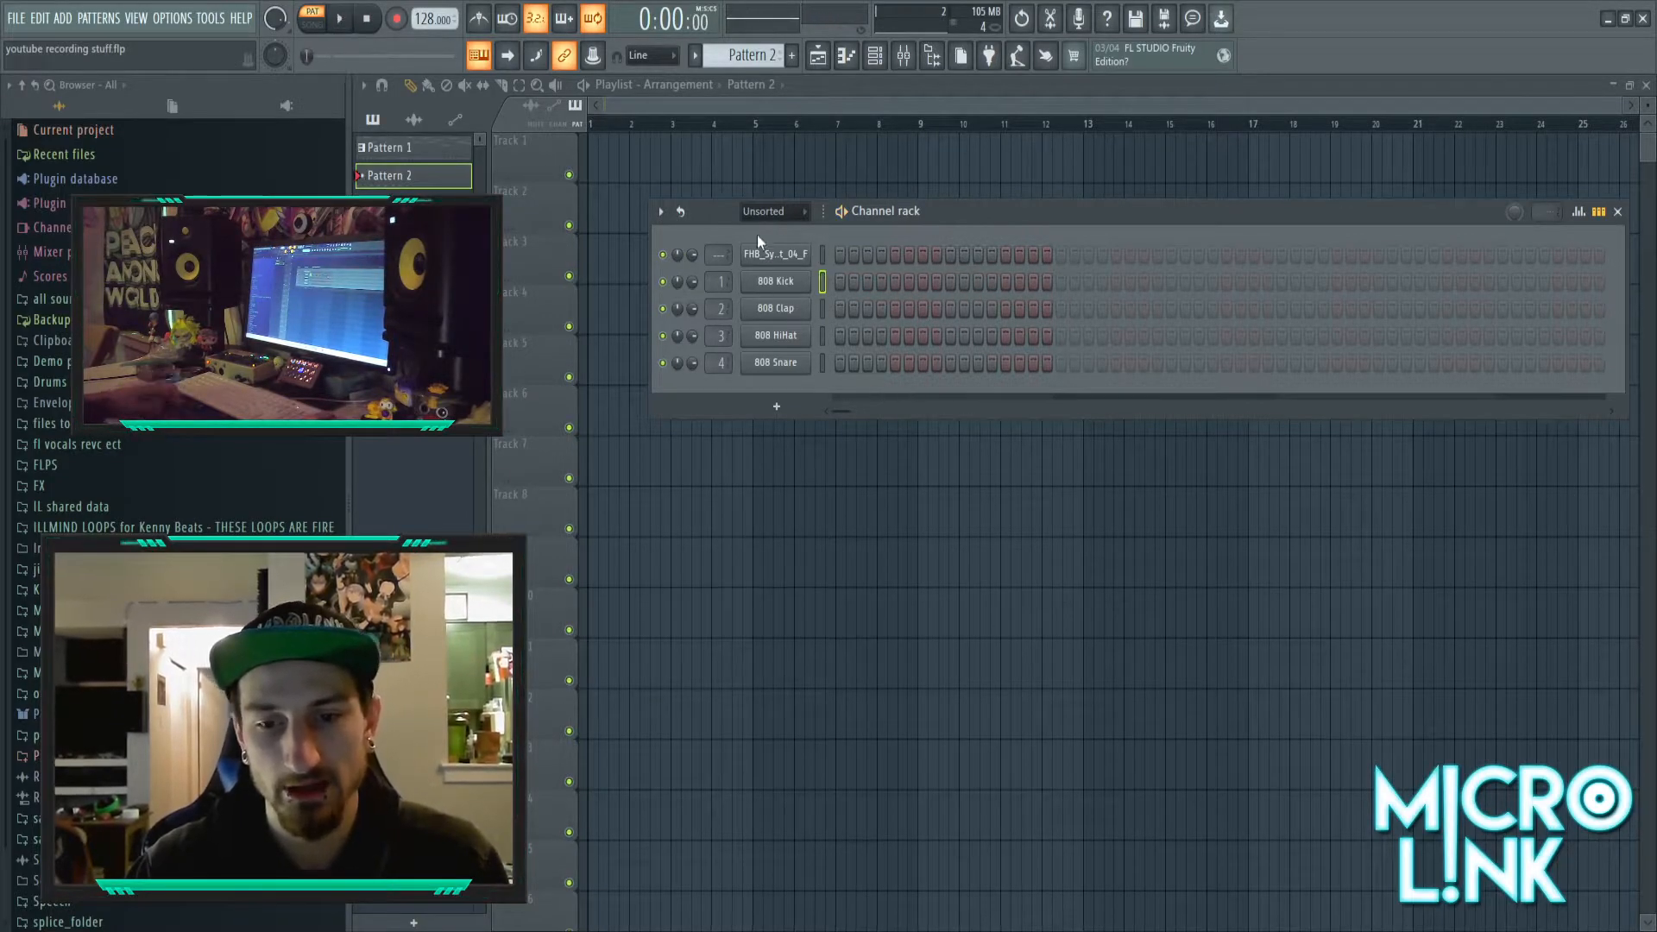
- Start, pause and stop playback of the emptied Pattern 2
left_click(346, 19)
left_click(345, 18)
left_click(369, 19)
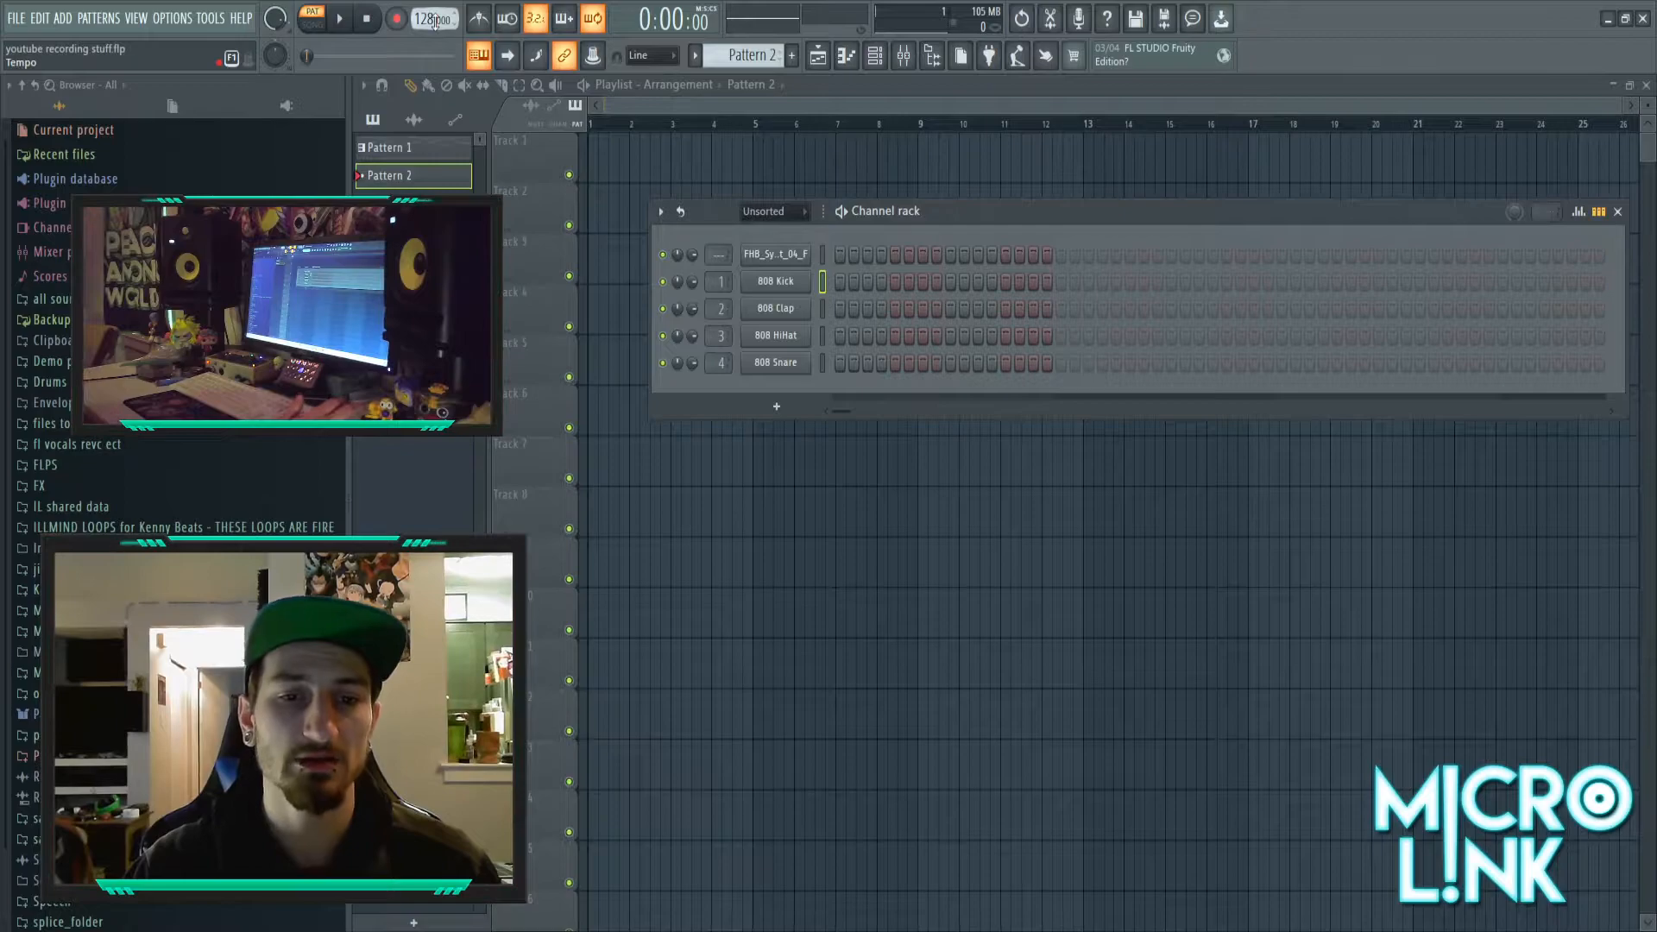
- Play Pattern 2 while toggling the metronome to compare playback with and without the click
left_click(478, 19)
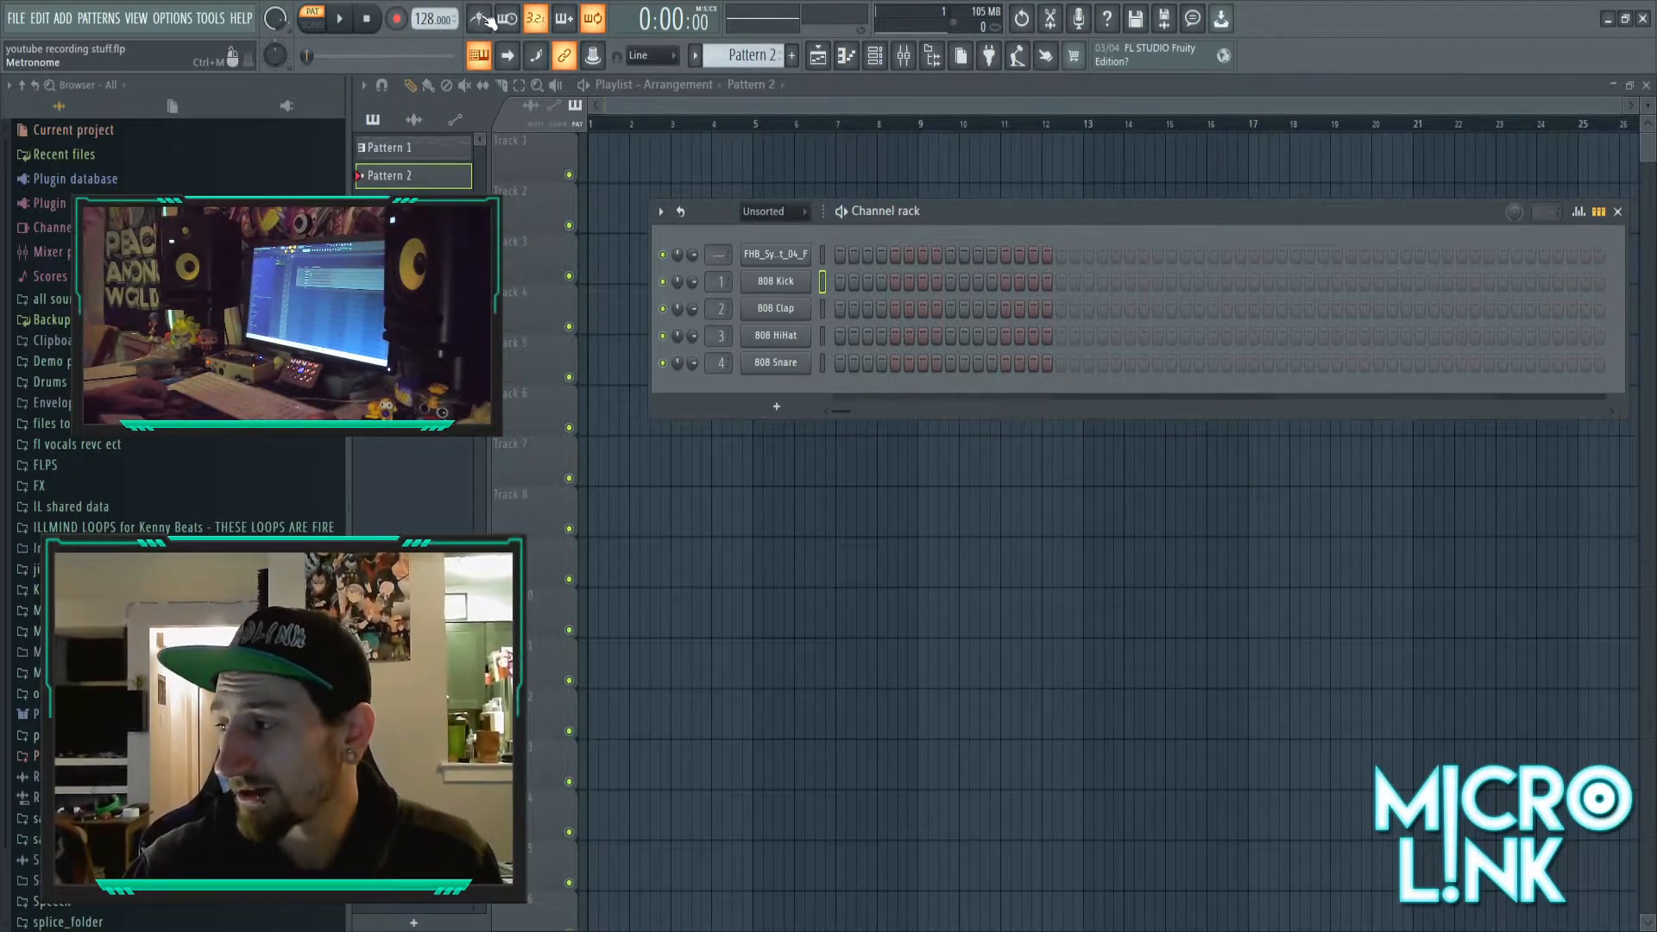
key("space")
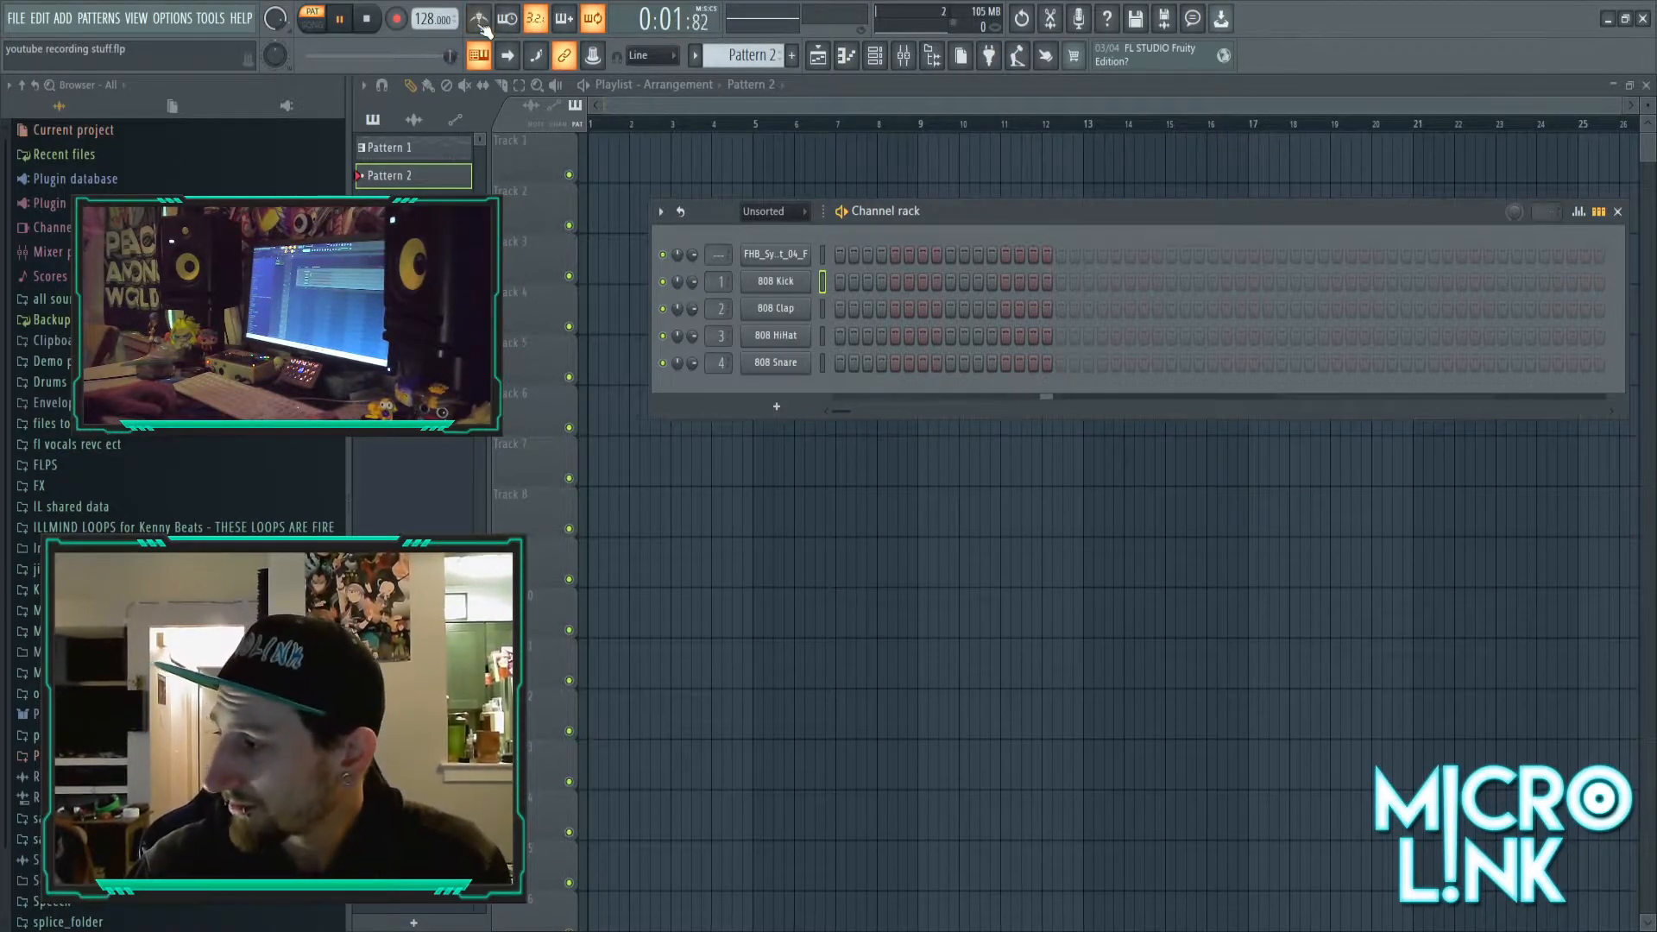
left_click(481, 27)
key("space")
left_click(479, 21)
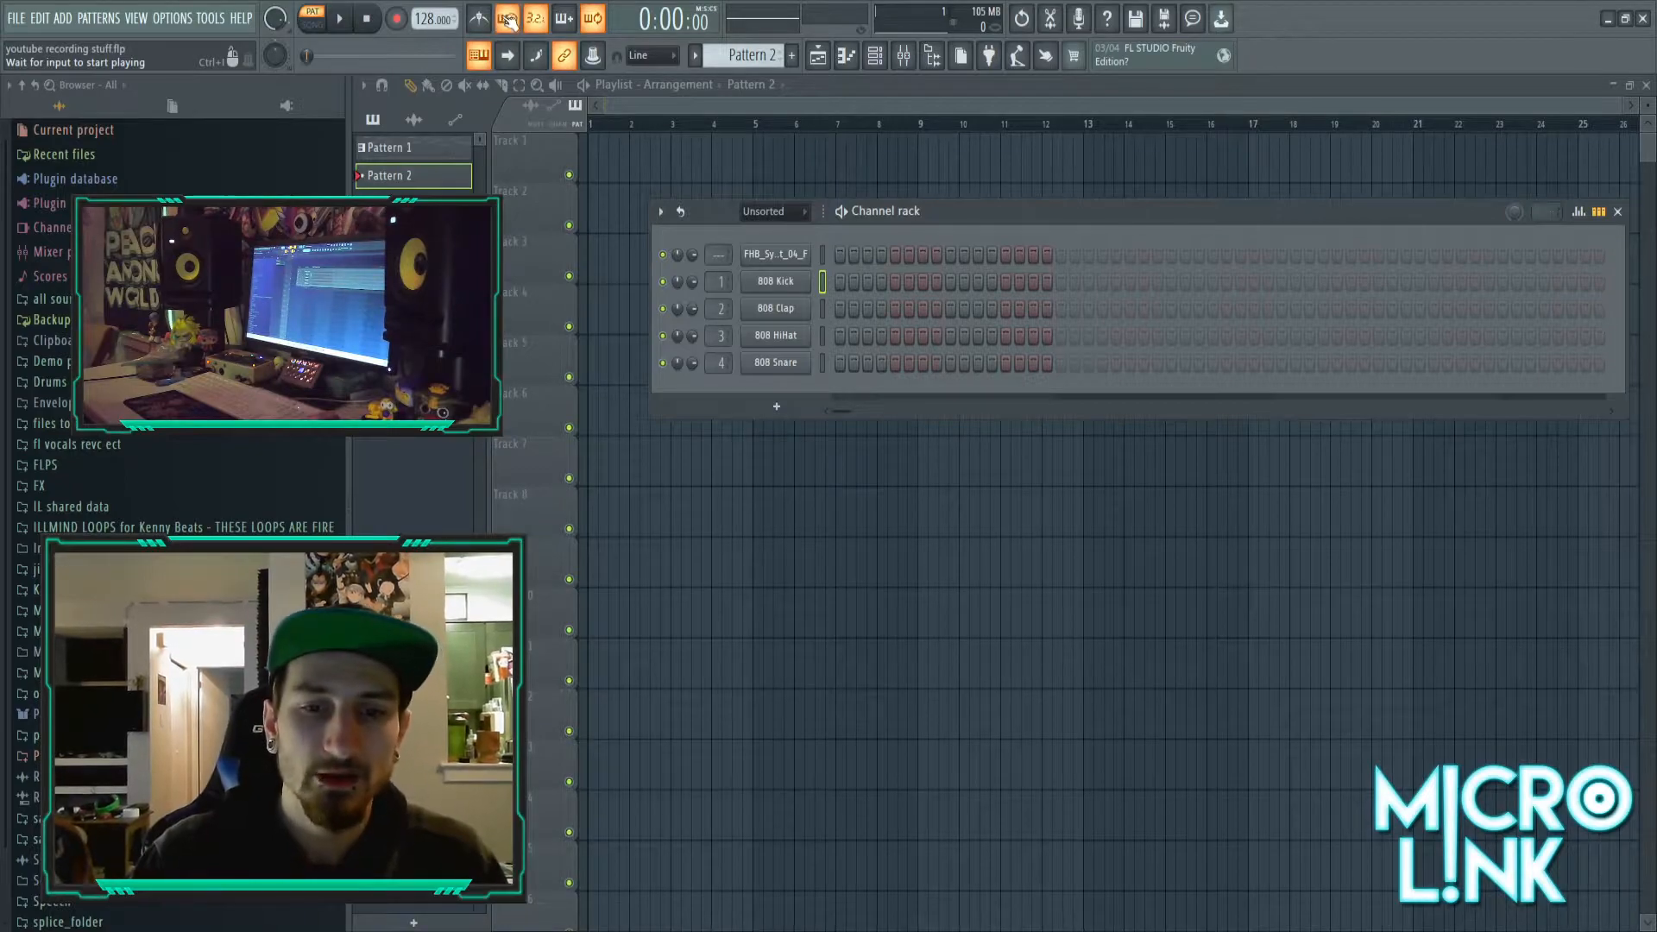
- Try starting playback with the metronome and wait for input enabled, stop it and turn both options off
left_click(509, 18)
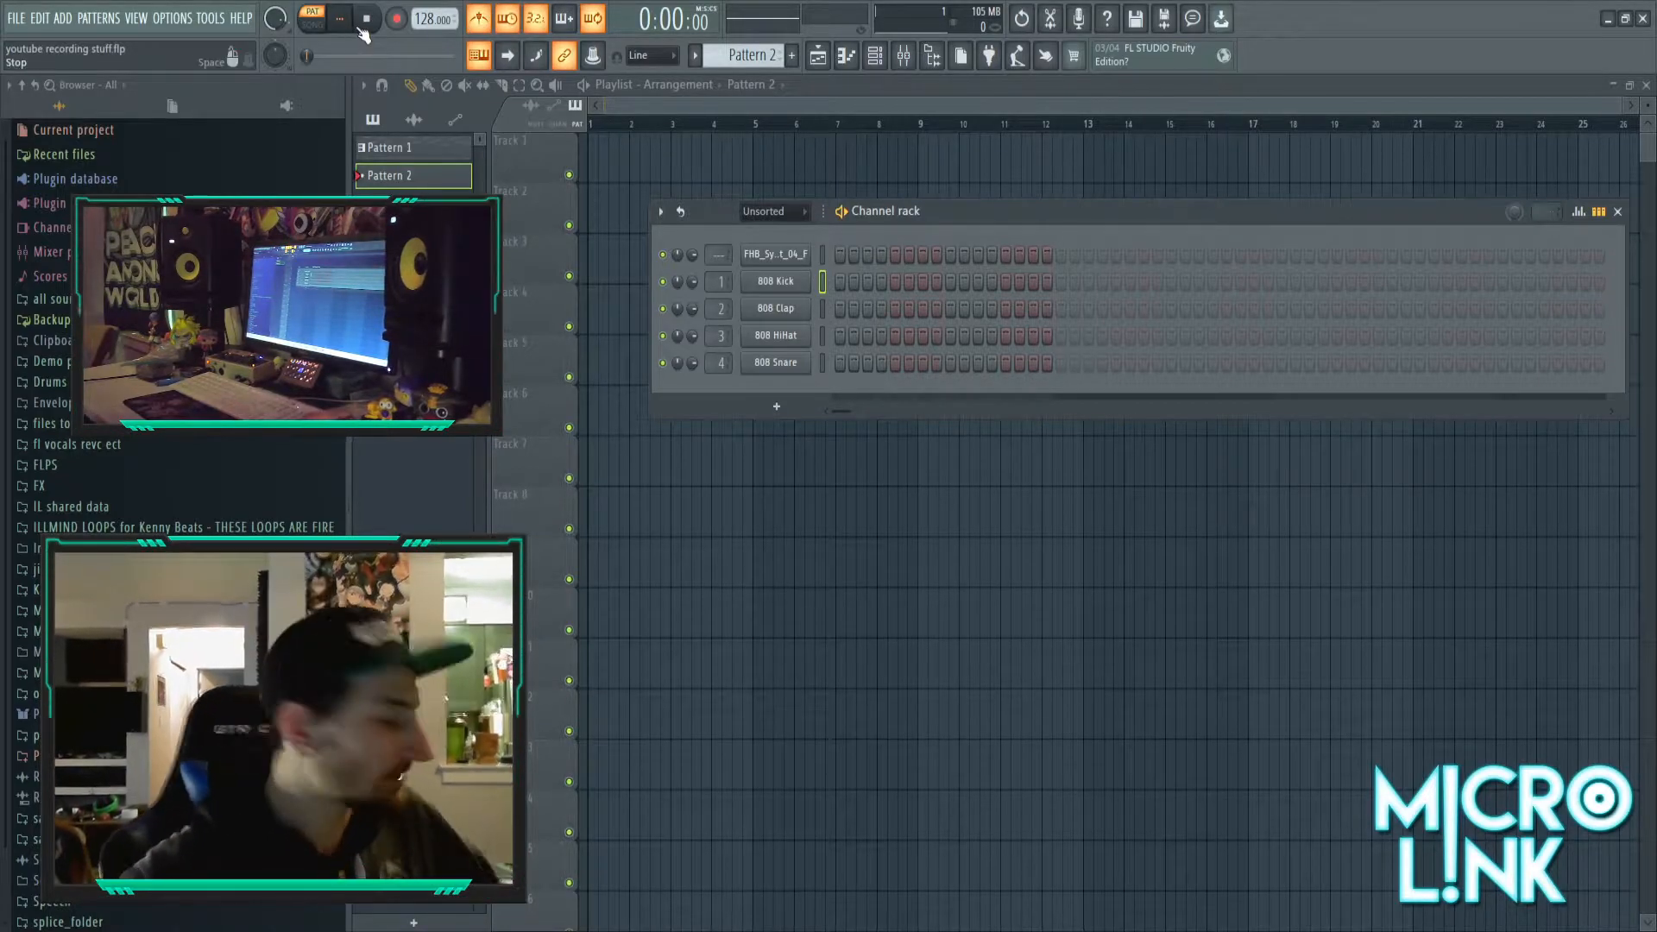
left_click(348, 29)
left_click(366, 20)
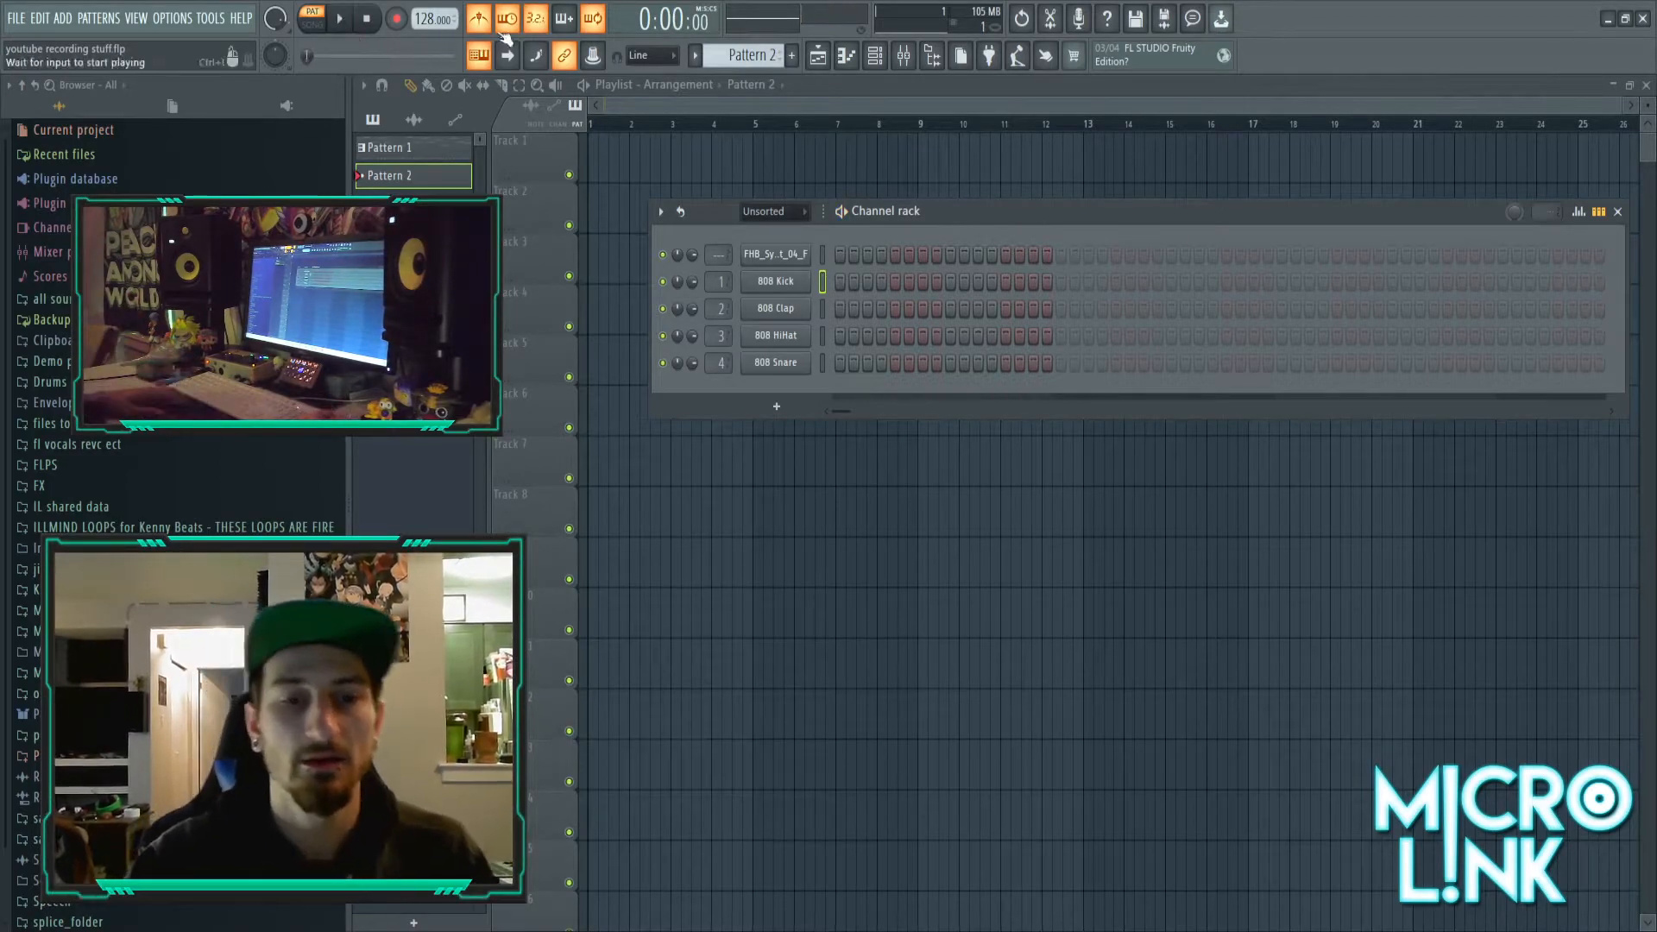
left_click(480, 20)
left_click(507, 22)
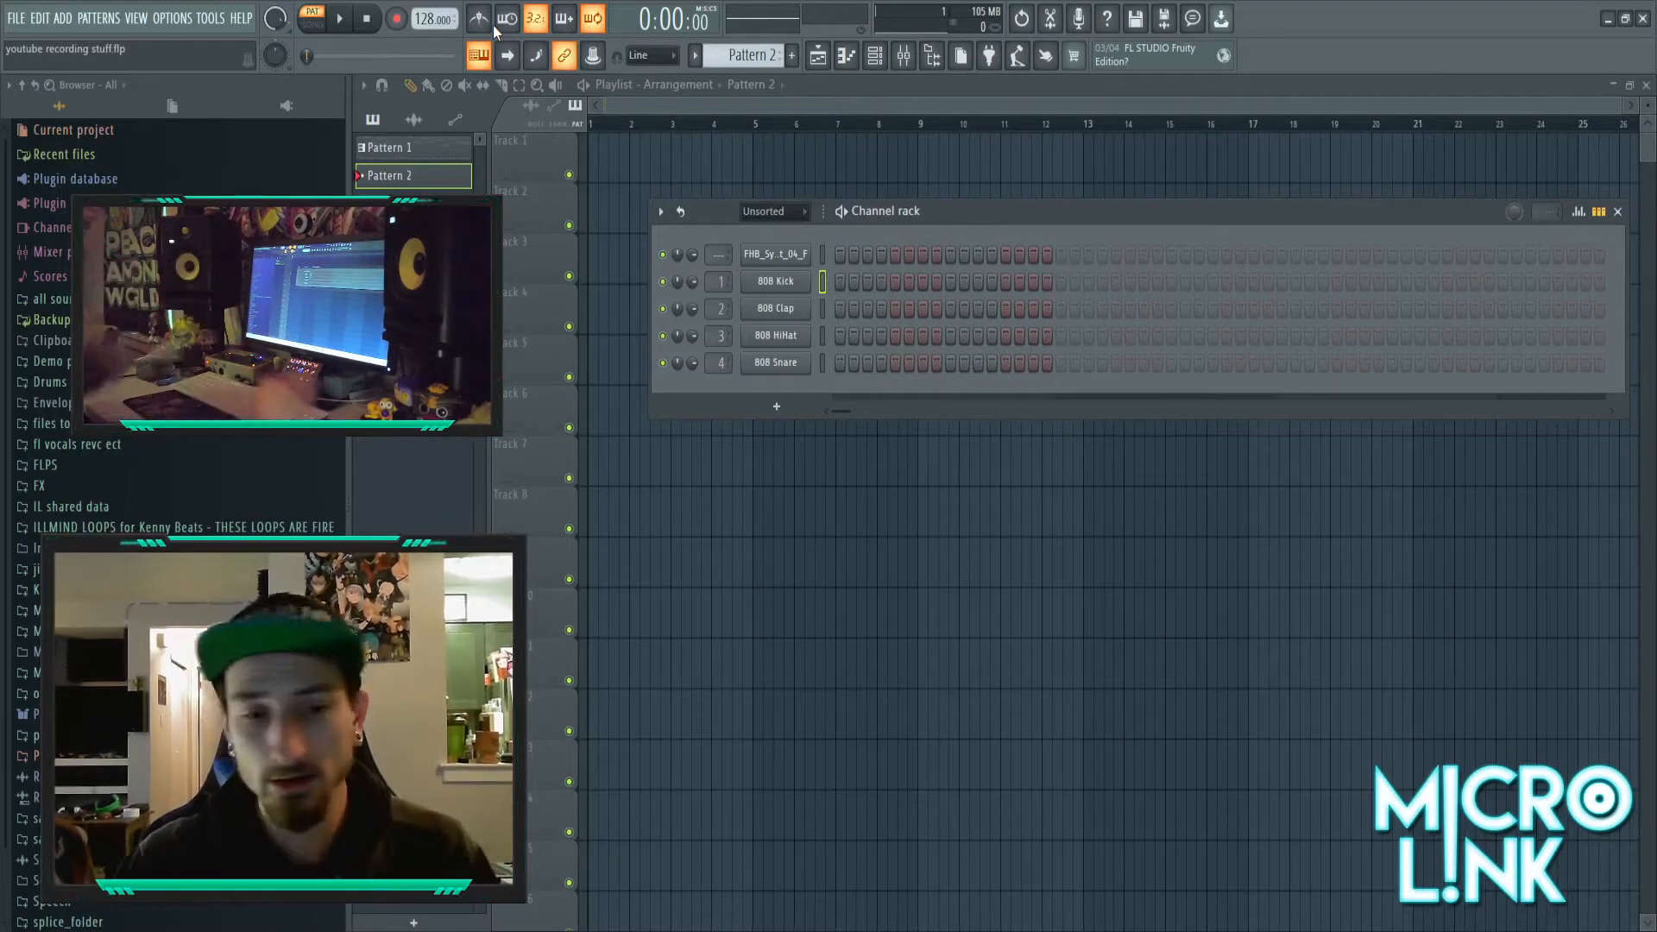
- Play notes from the computer keyboard on the 808 Kick channel, and select the FHB_Synth channel and play notes on it
left_click(595, 20)
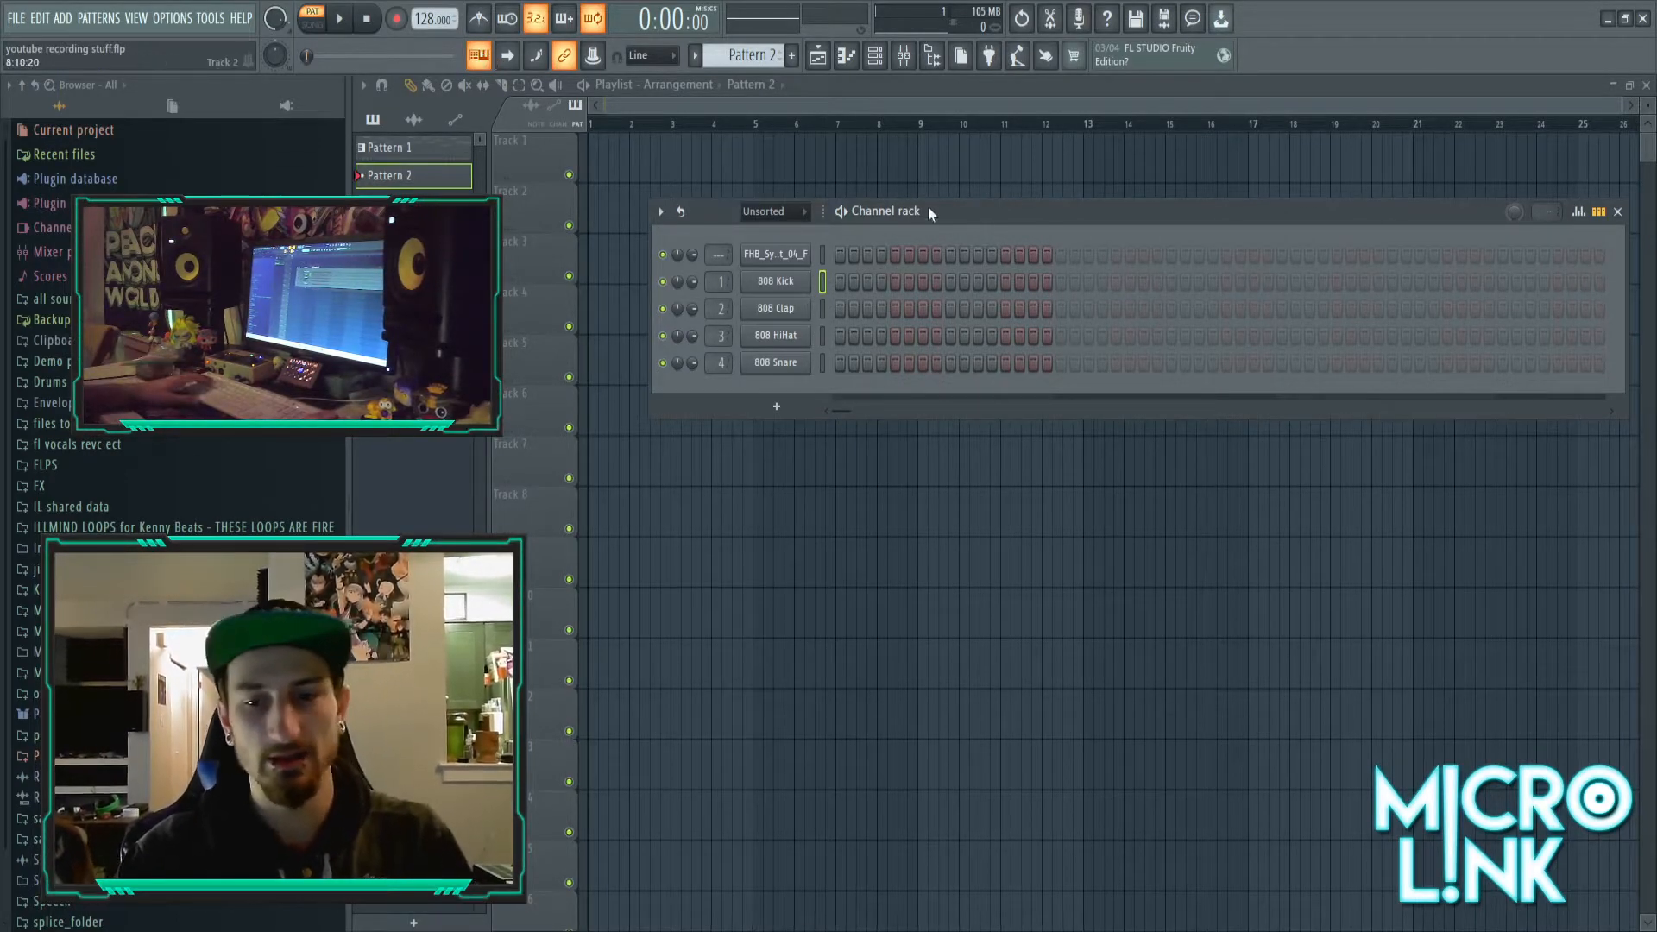
key("y")
key("u")
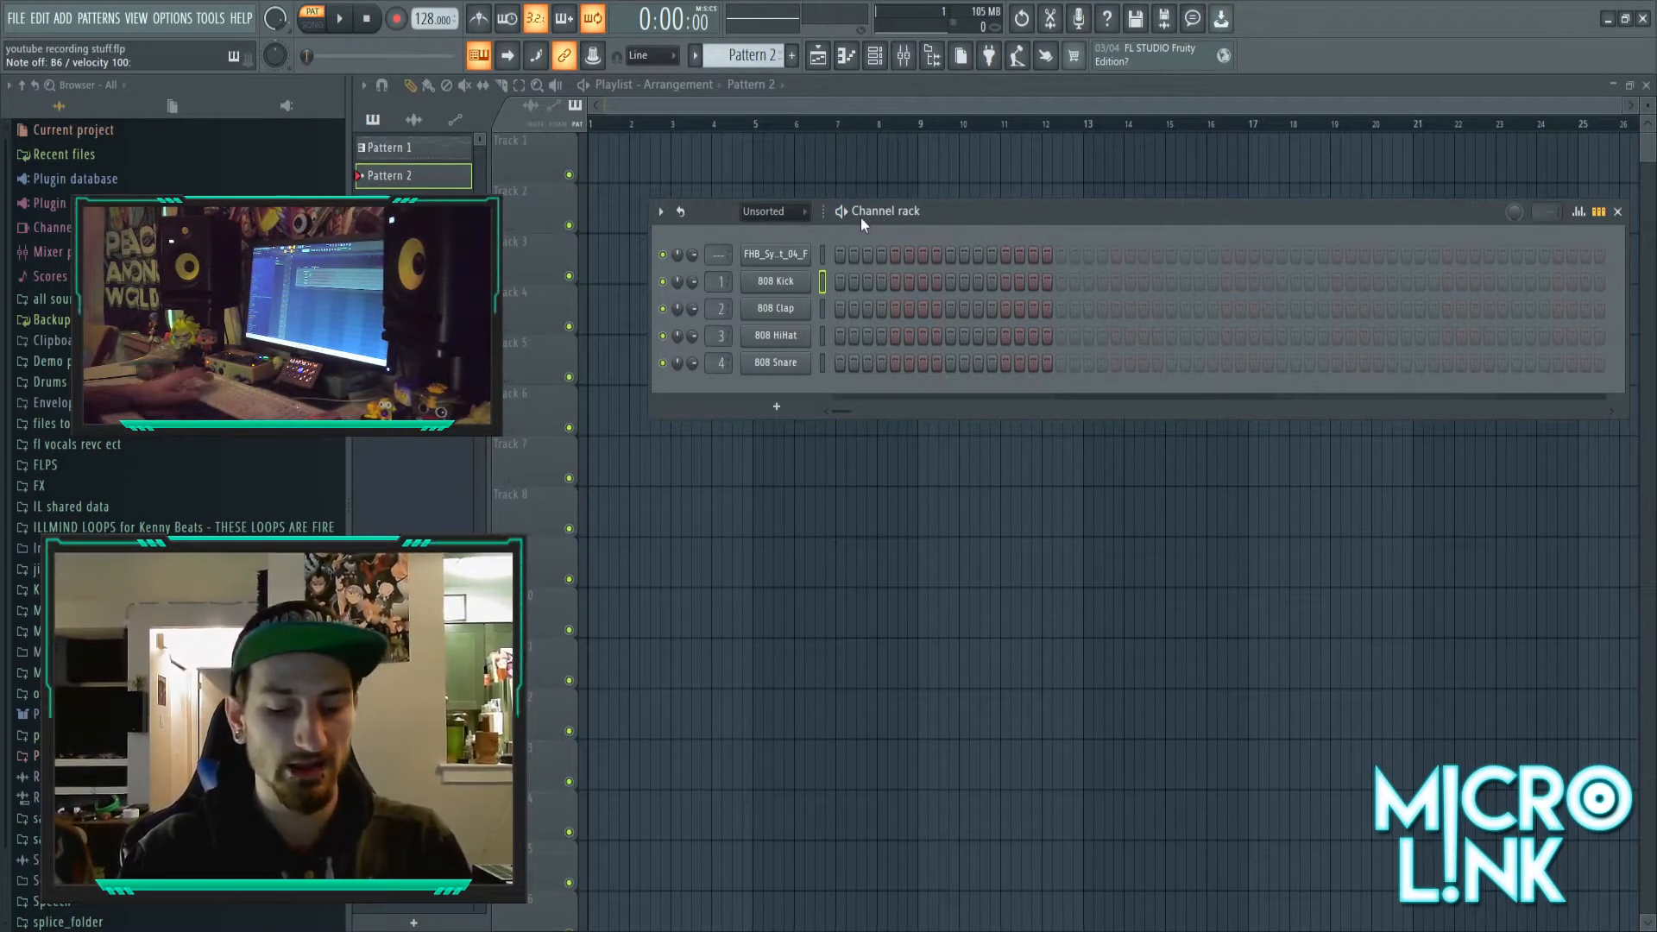
left_click(824, 253)
key("y")
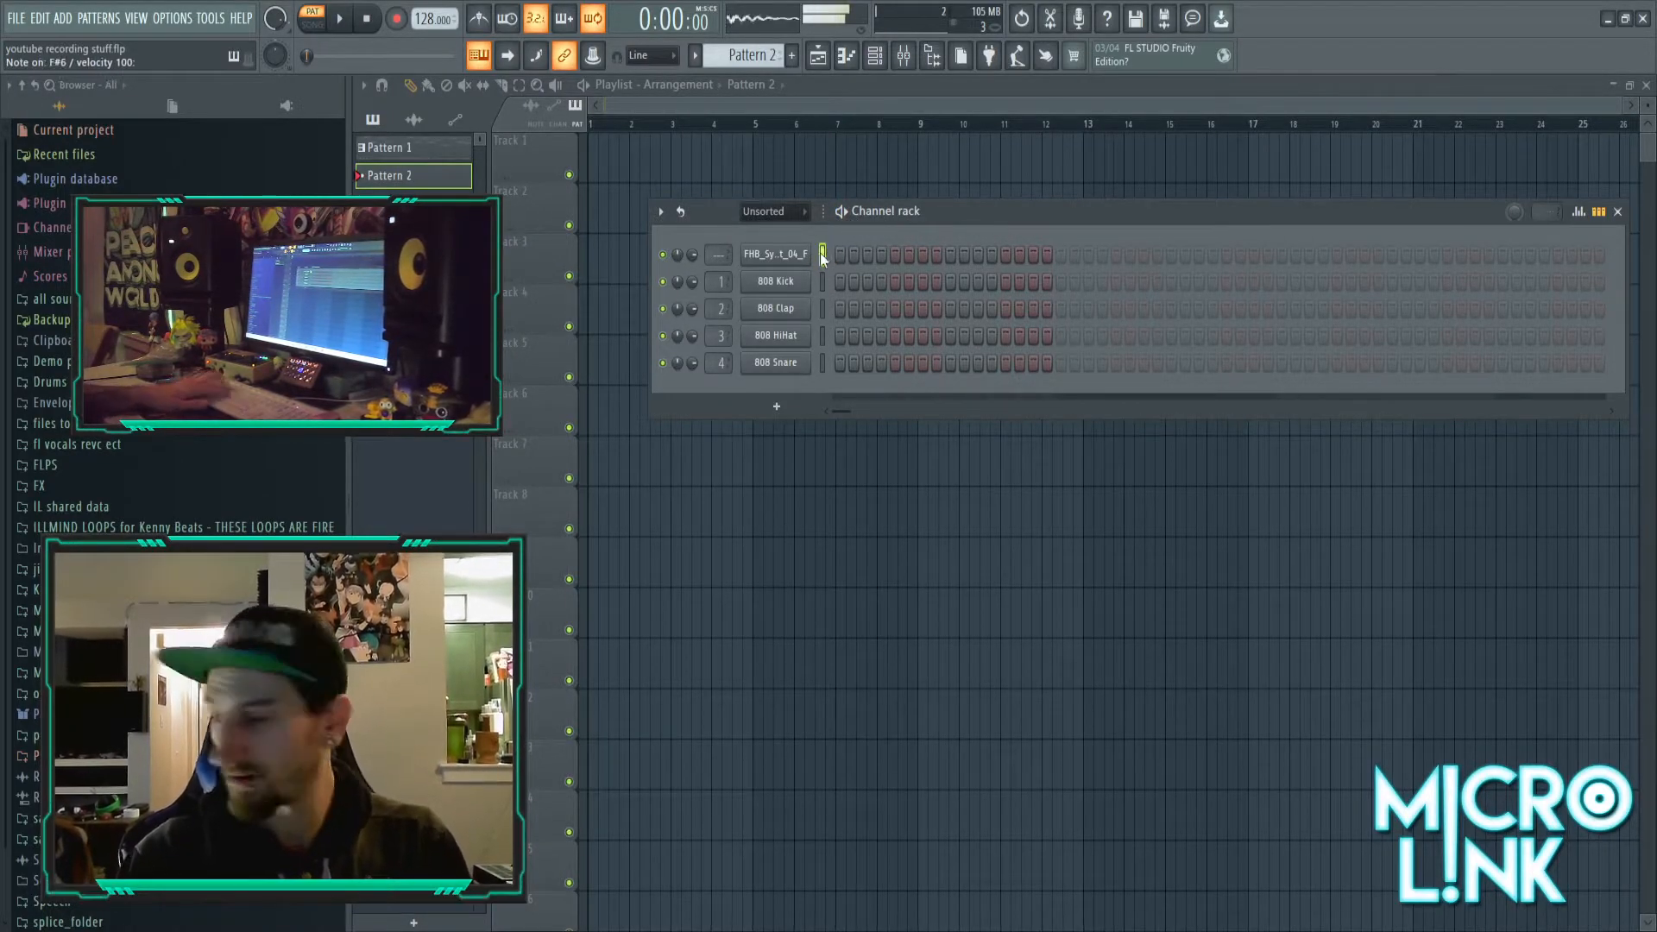
key("n")
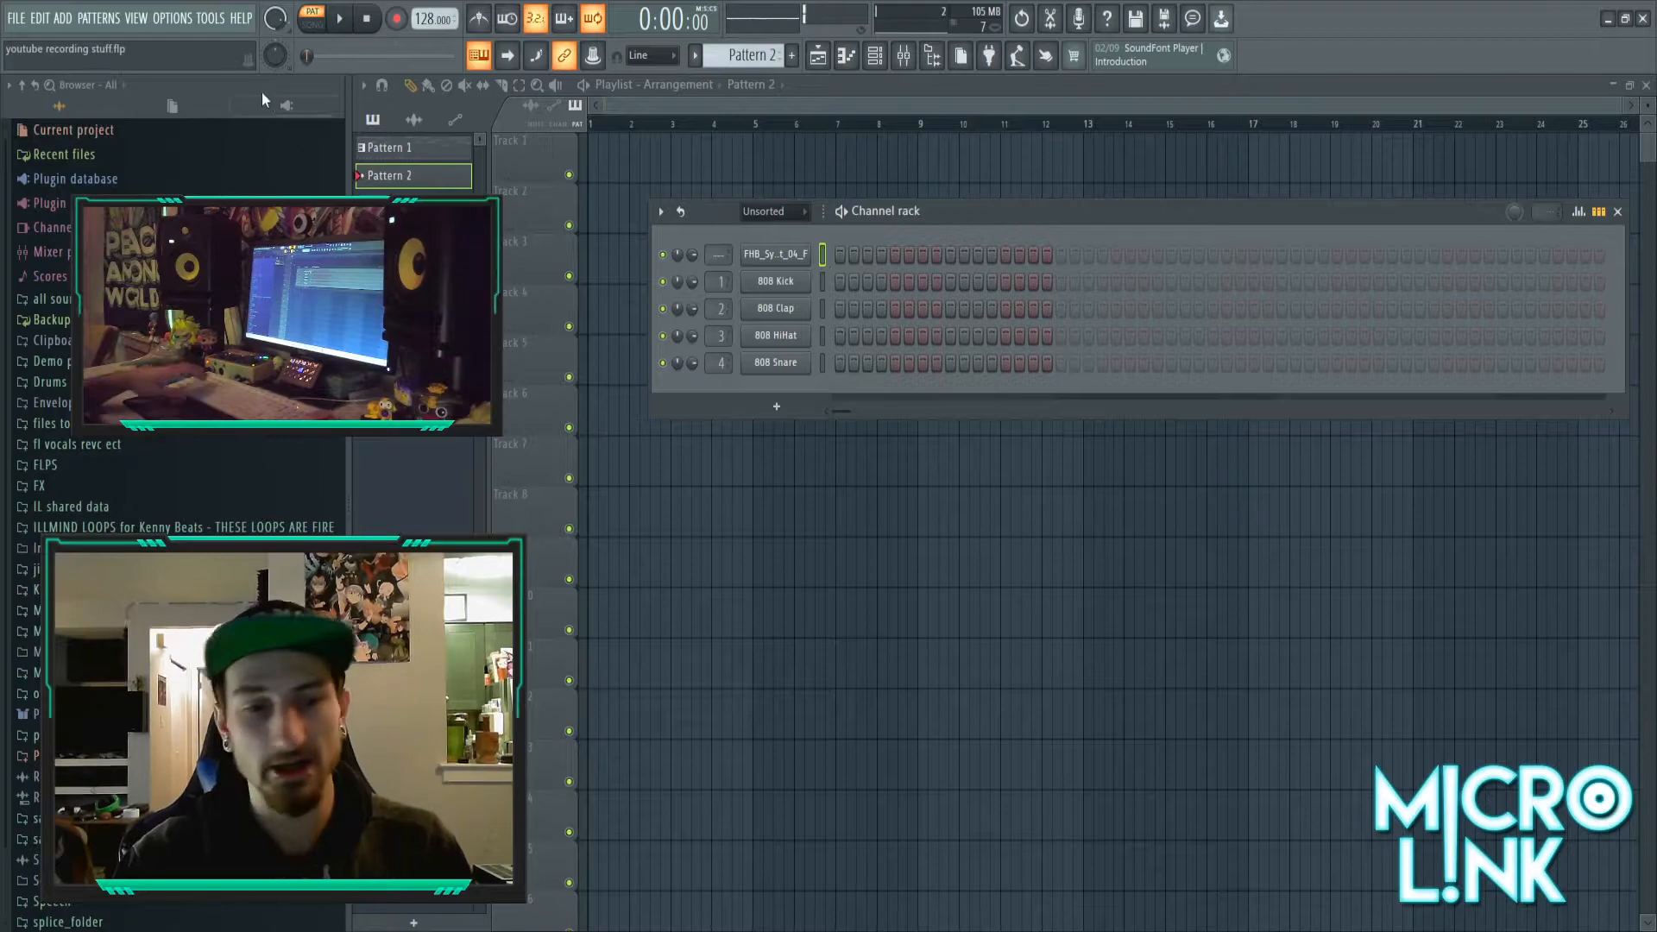
- Switch the typing keyboard to piano option off and back on, and shift the Channel rack window slightly
left_click(482, 58)
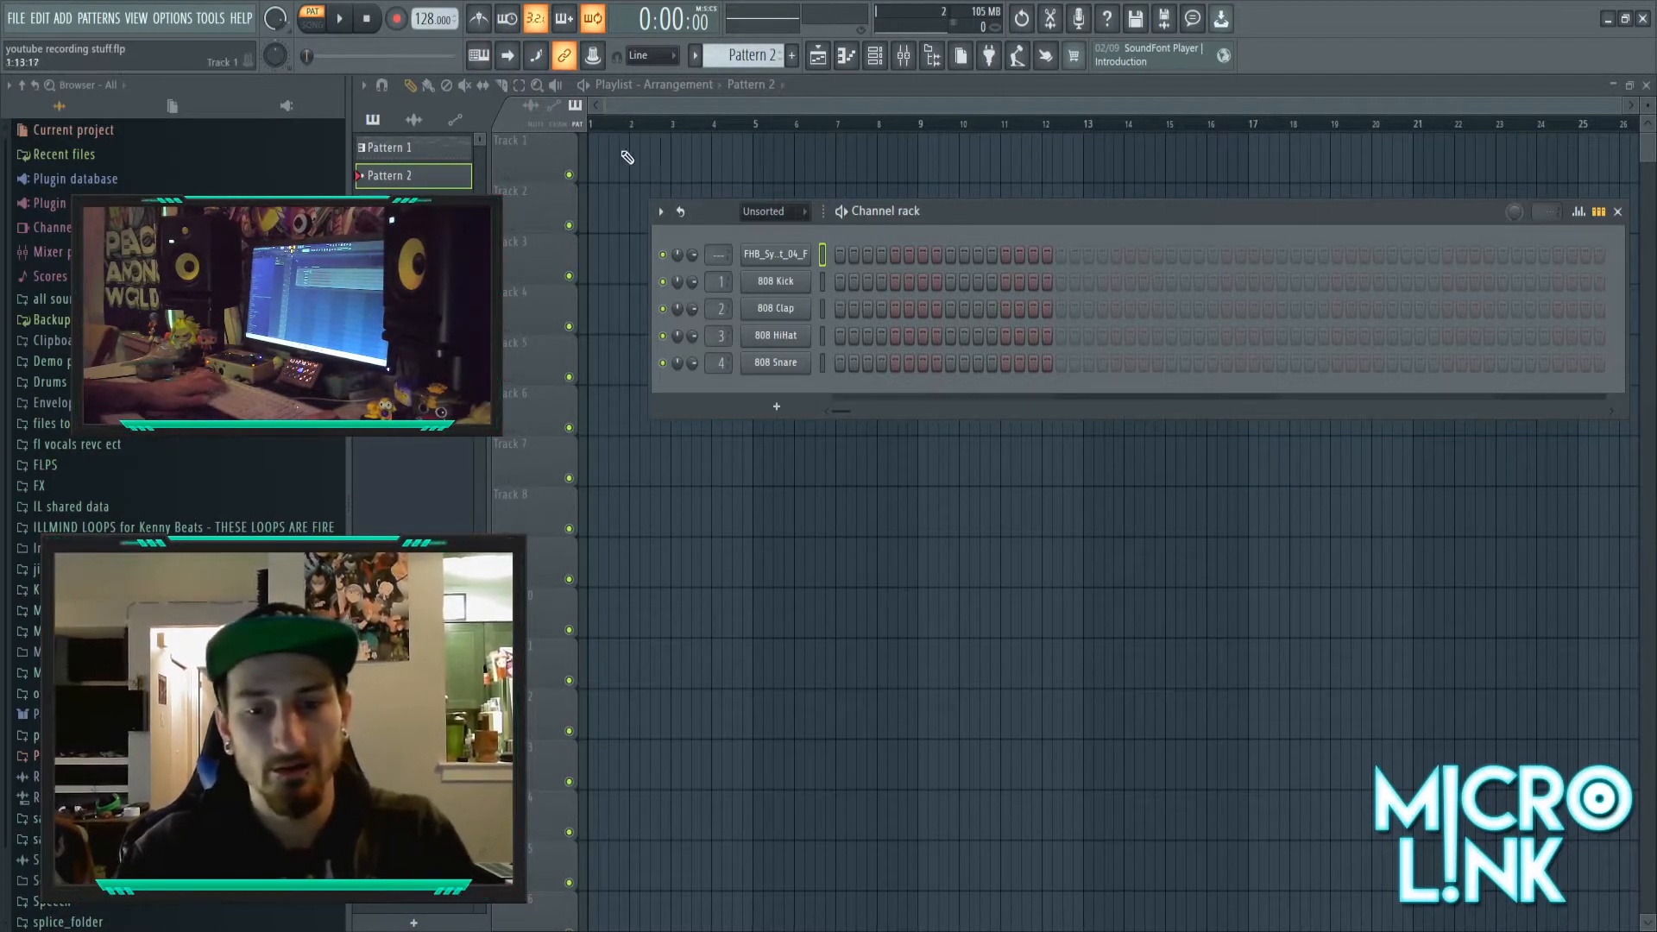
left_click(479, 55)
left_click_drag(914, 211, 908, 209)
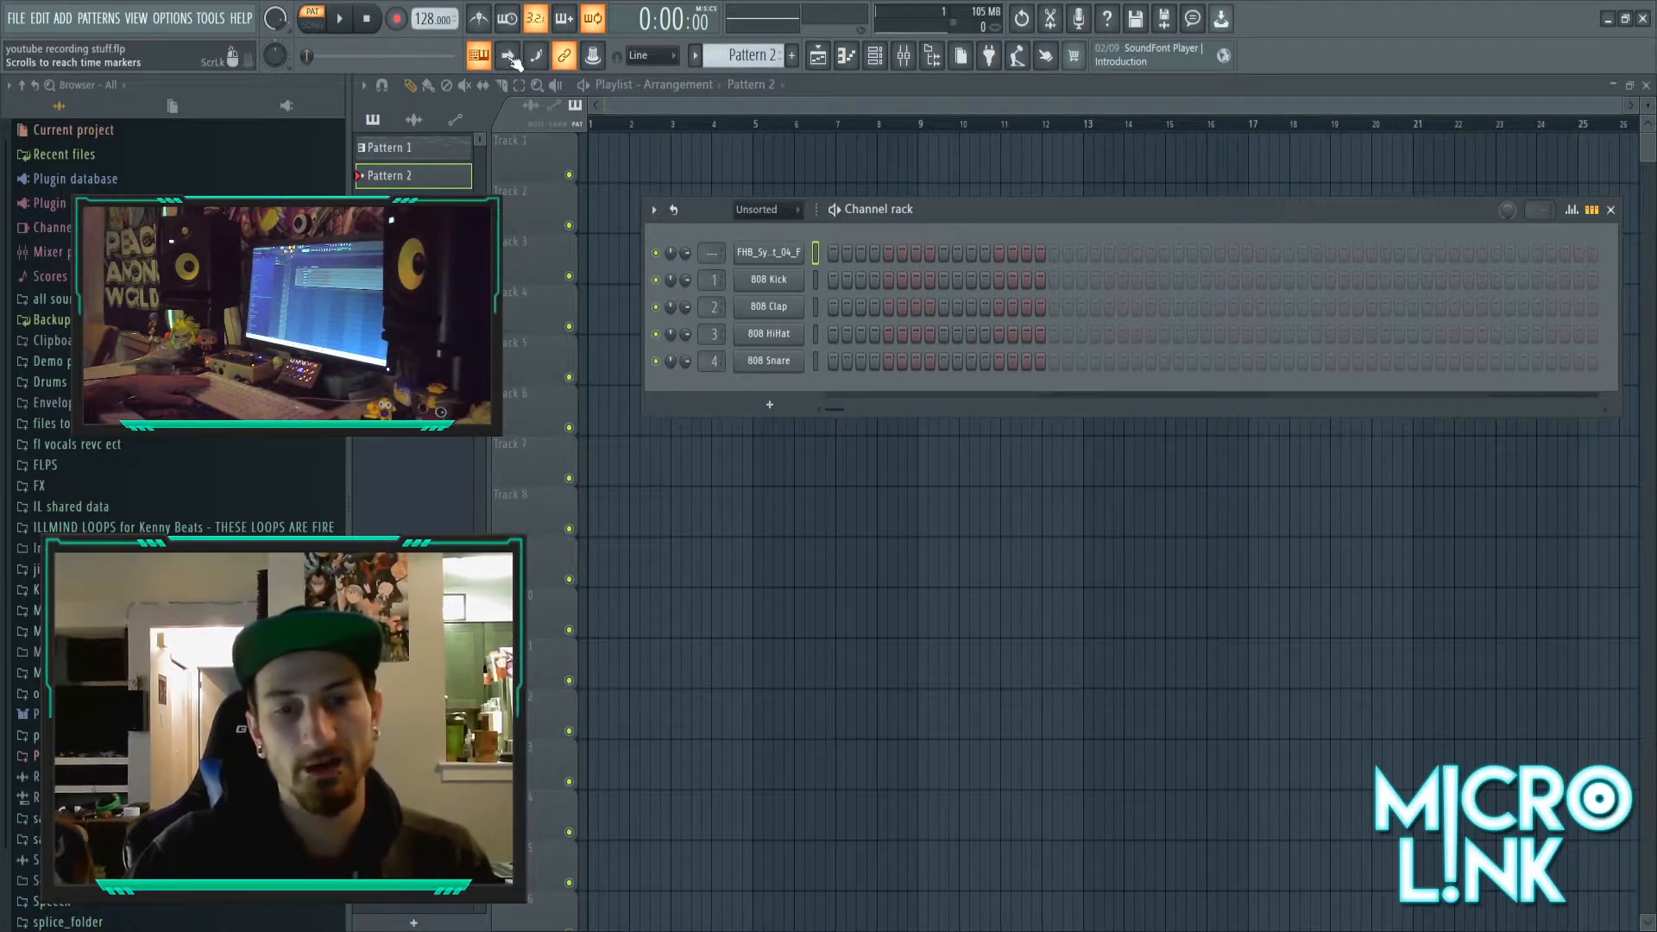
- Place a Pattern 1 clip on Track 1 of the playlist and move it to bar 18
key("ctrl+z")
left_click(725, 157)
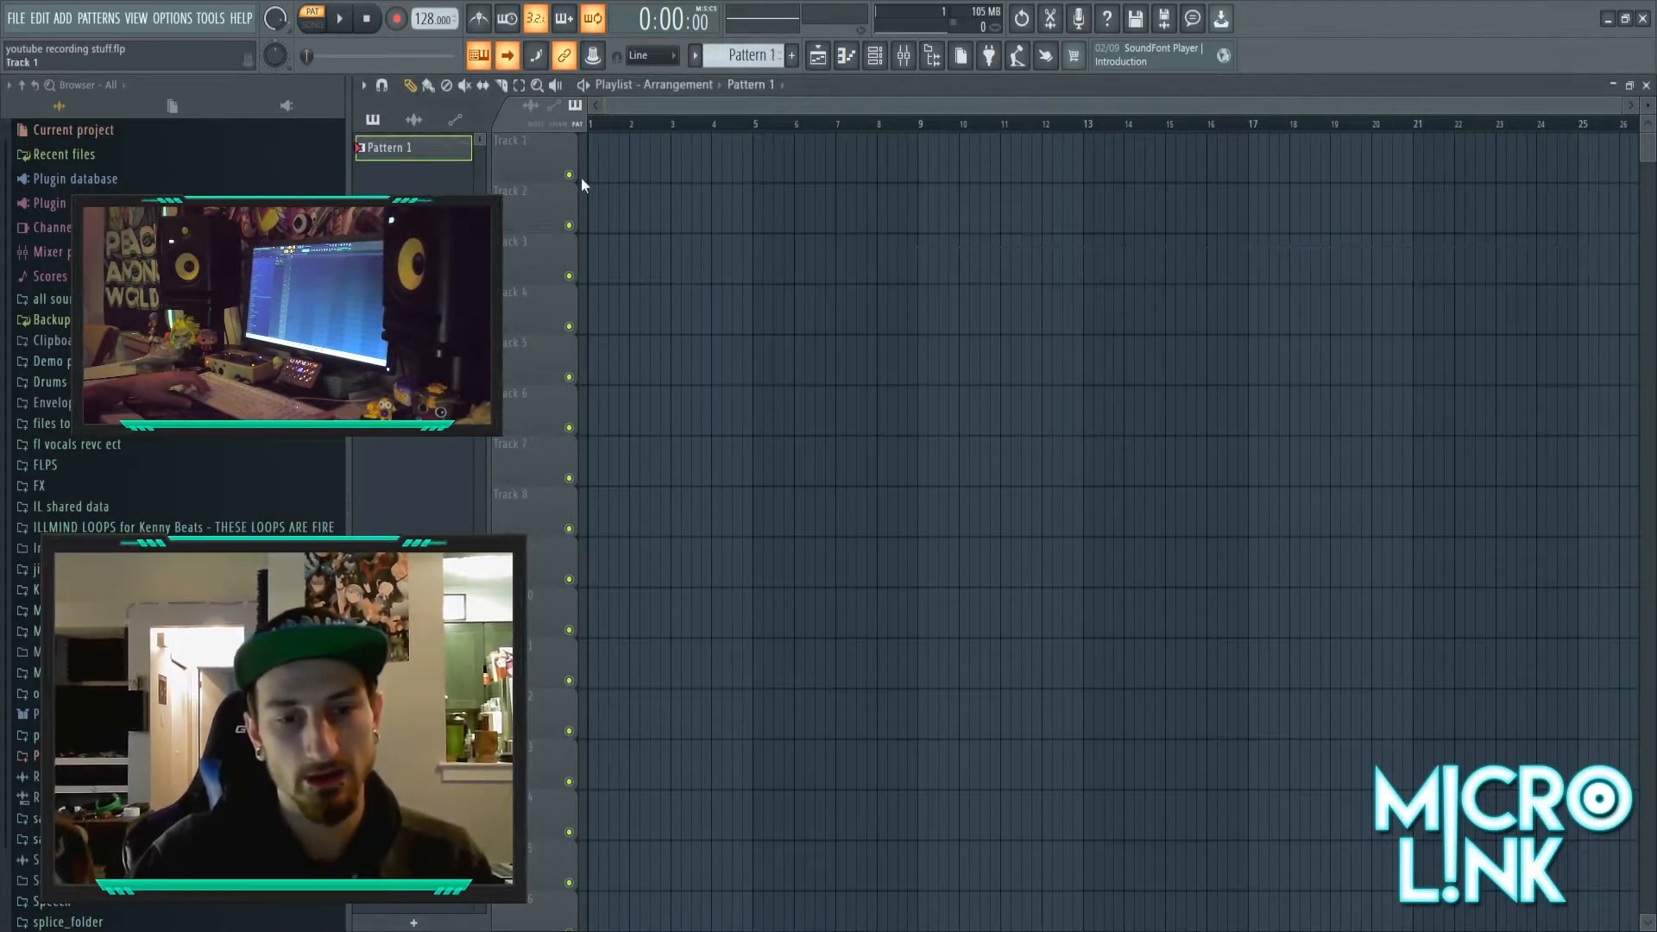
left_click_drag(725, 156, 1291, 156)
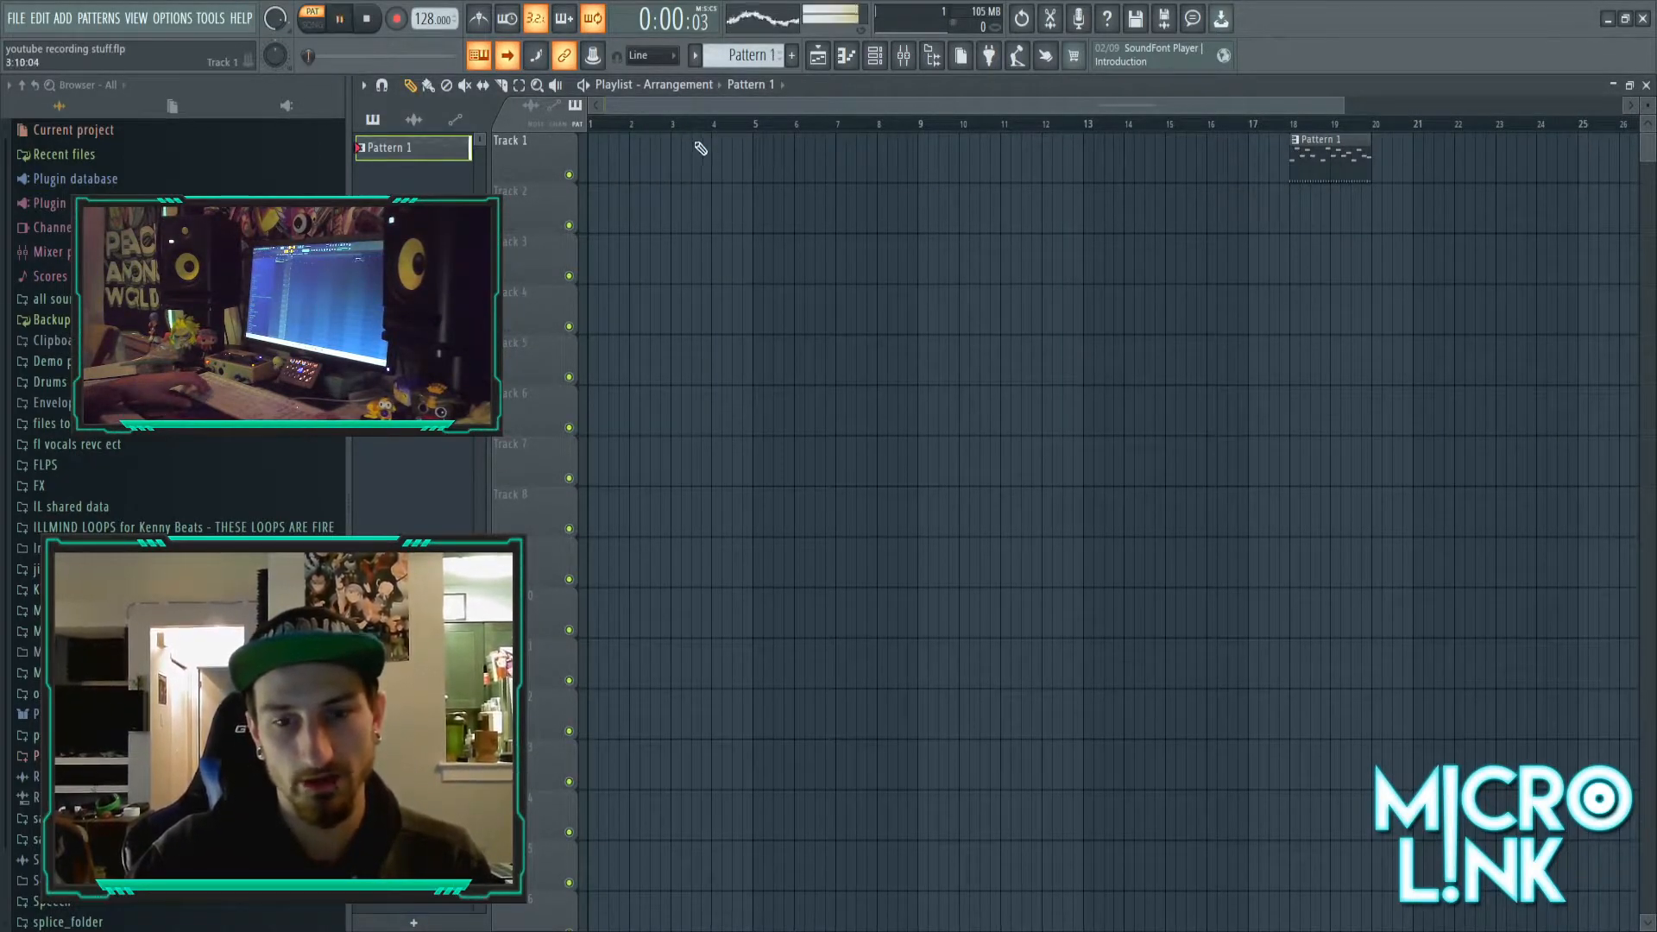
- Play the arrangement in song mode with auto-scrolling on to watch the playlist follow the playhead, and stop playback
left_click(656, 124)
key("space")
scroll(770, 267, "up", 2)
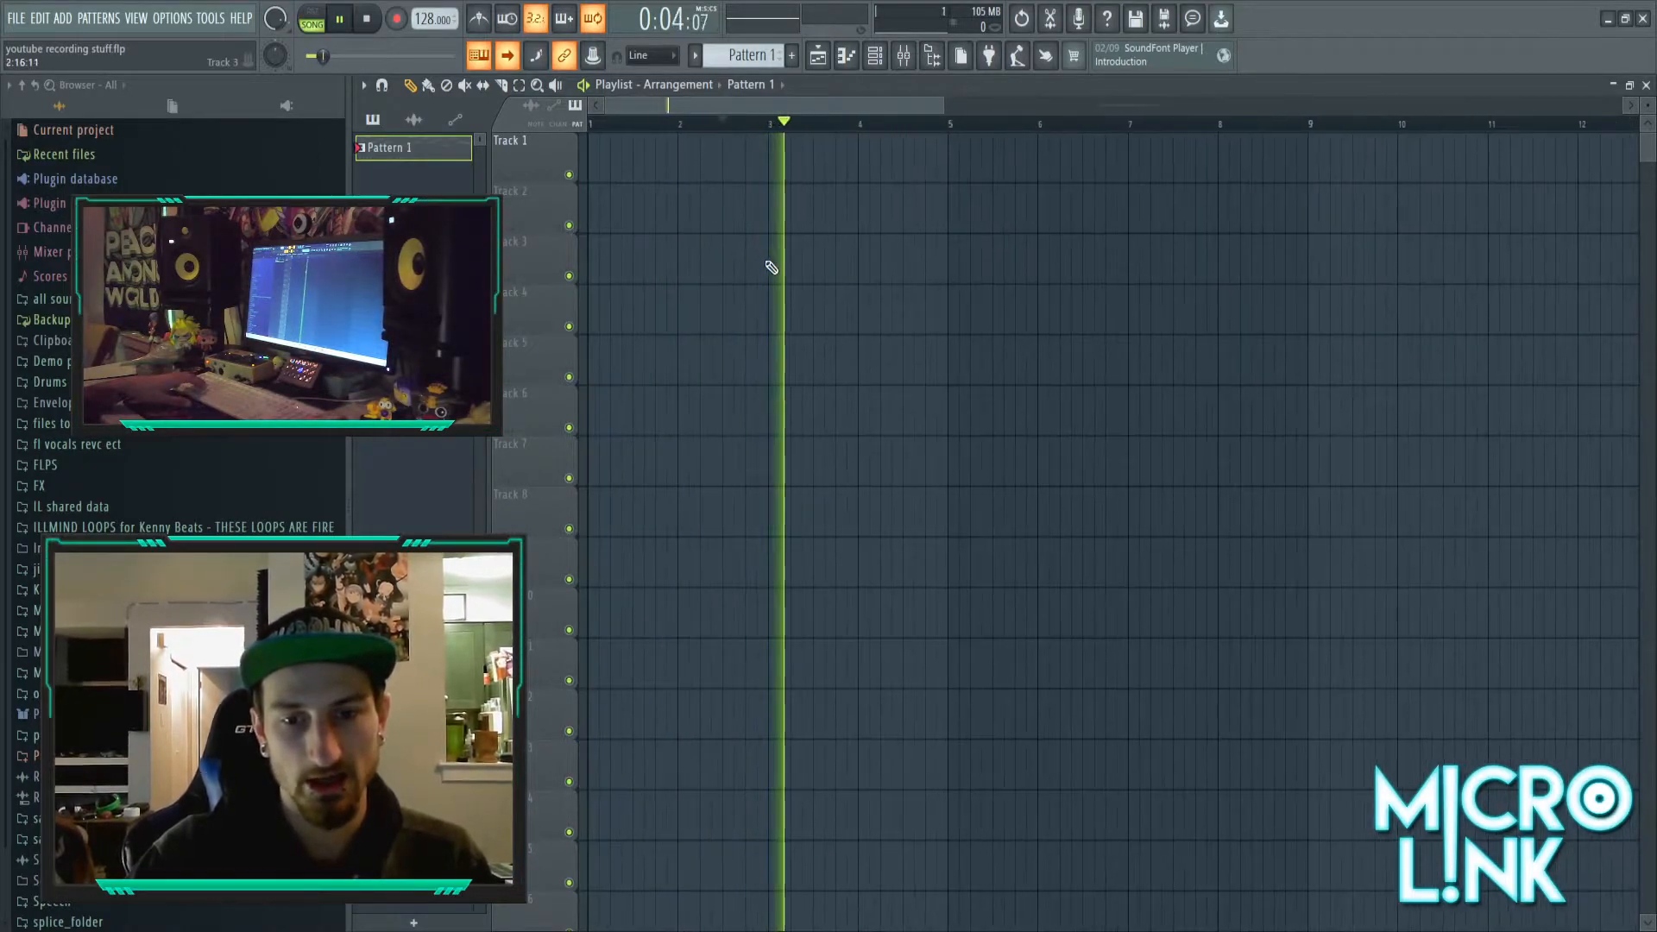
left_click_drag(941, 105, 731, 104)
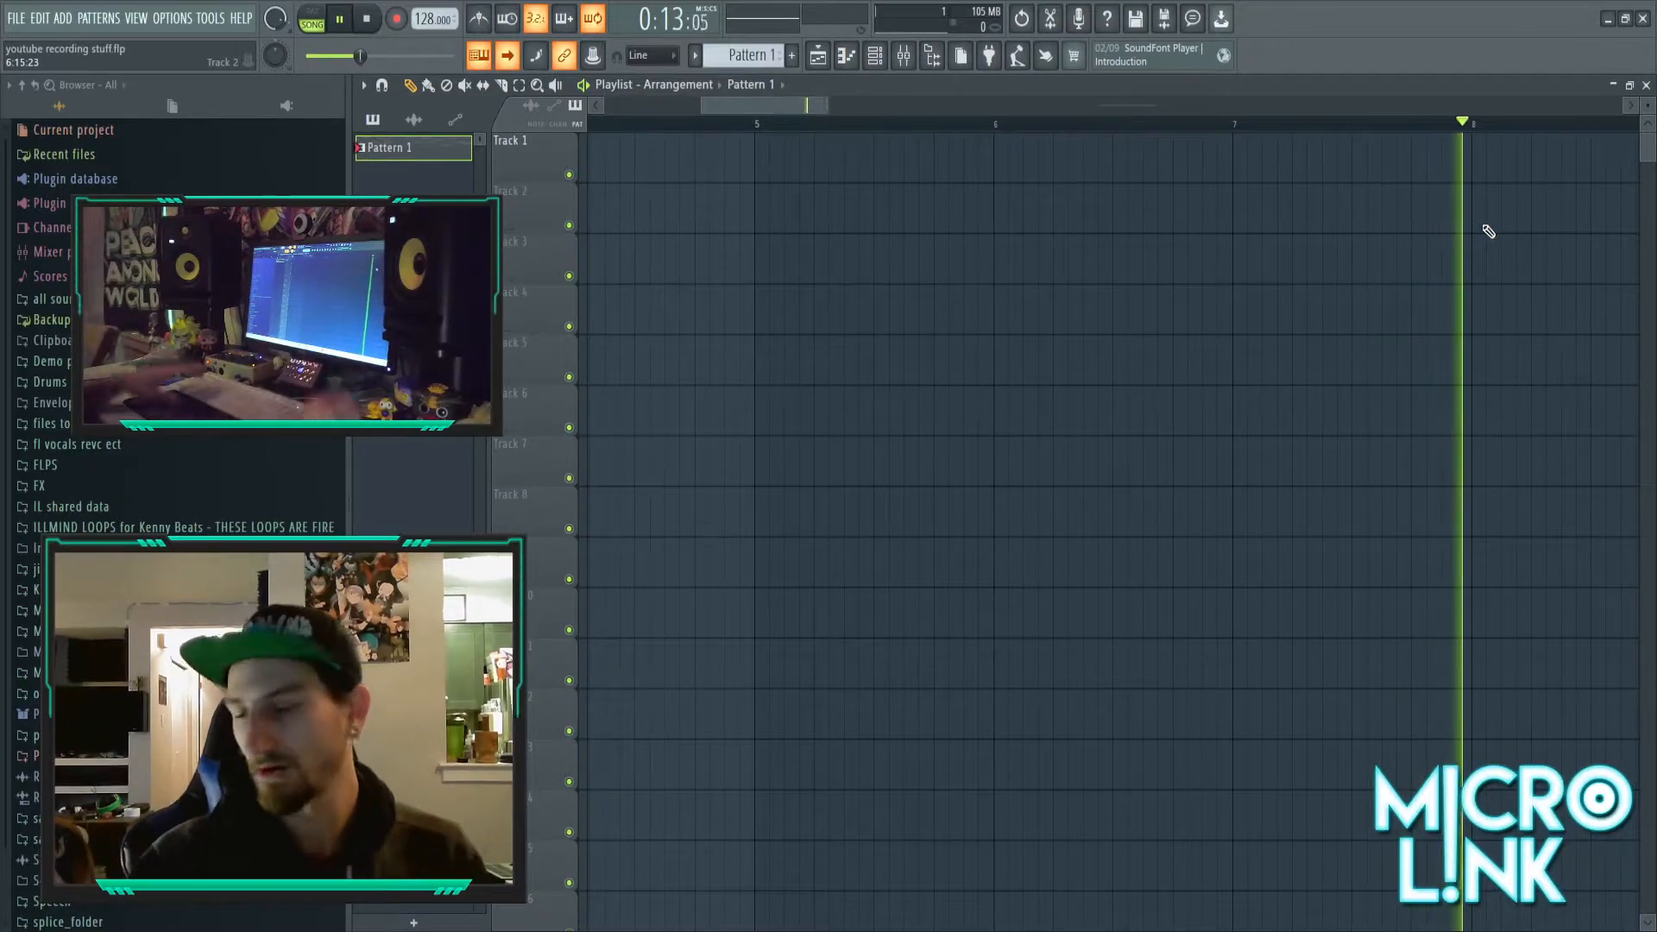
key("space")
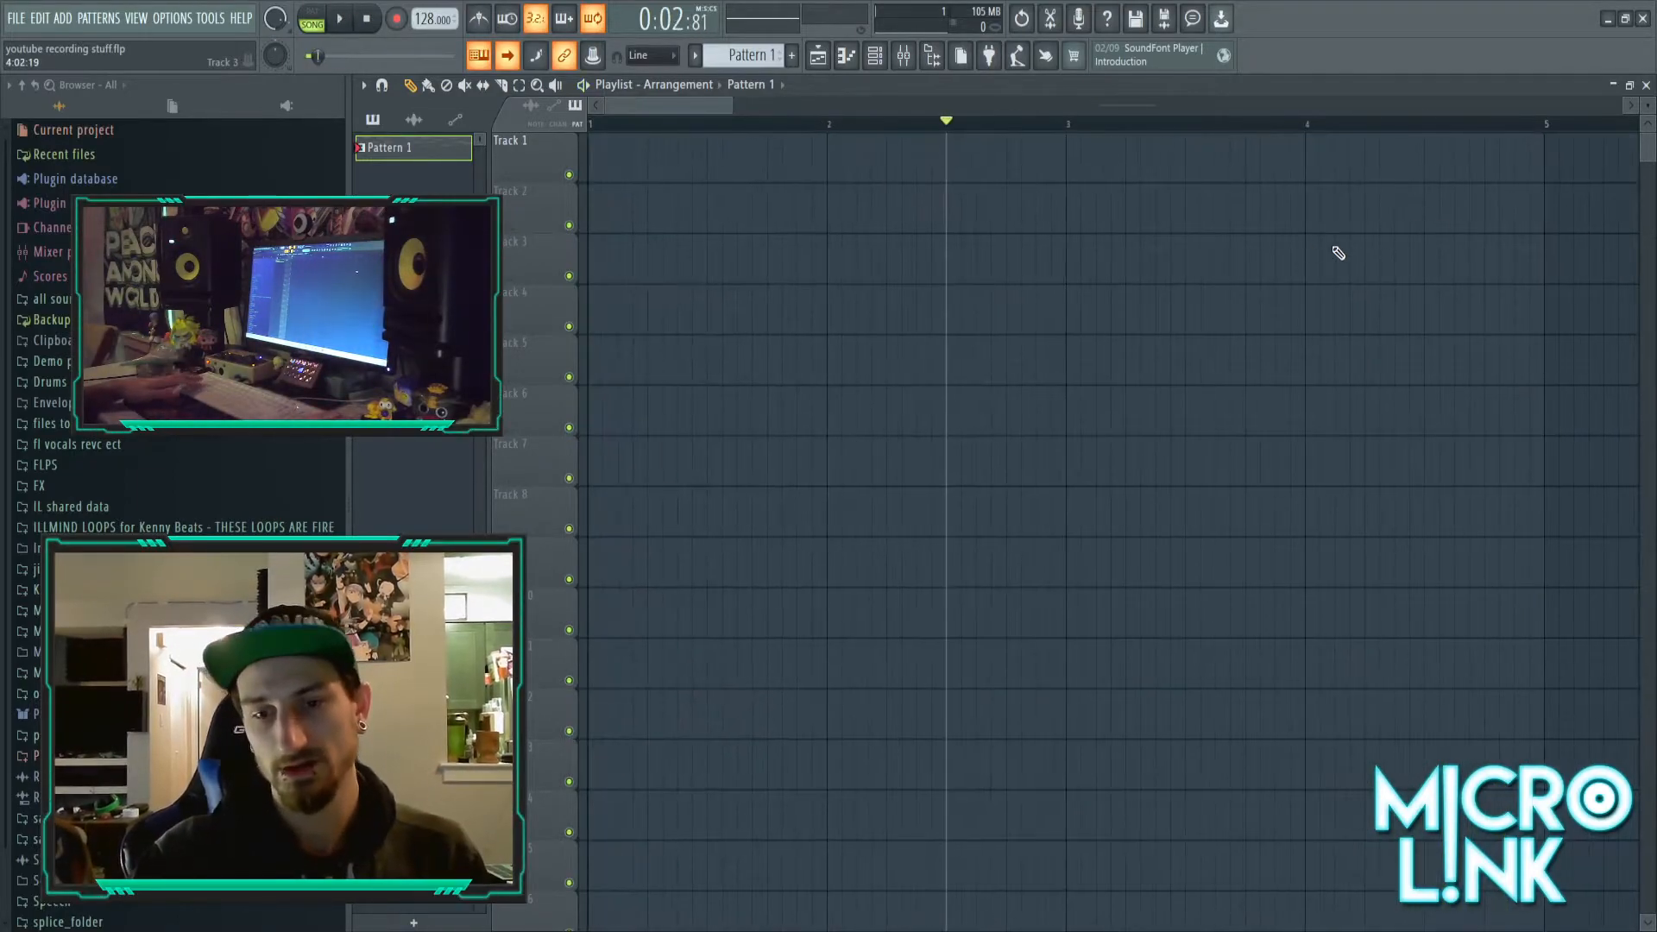
- Examine the playlist timeline at different zoom levels around the playhead and the Pattern 1 clip
scroll(1254, 274, "down", 6)
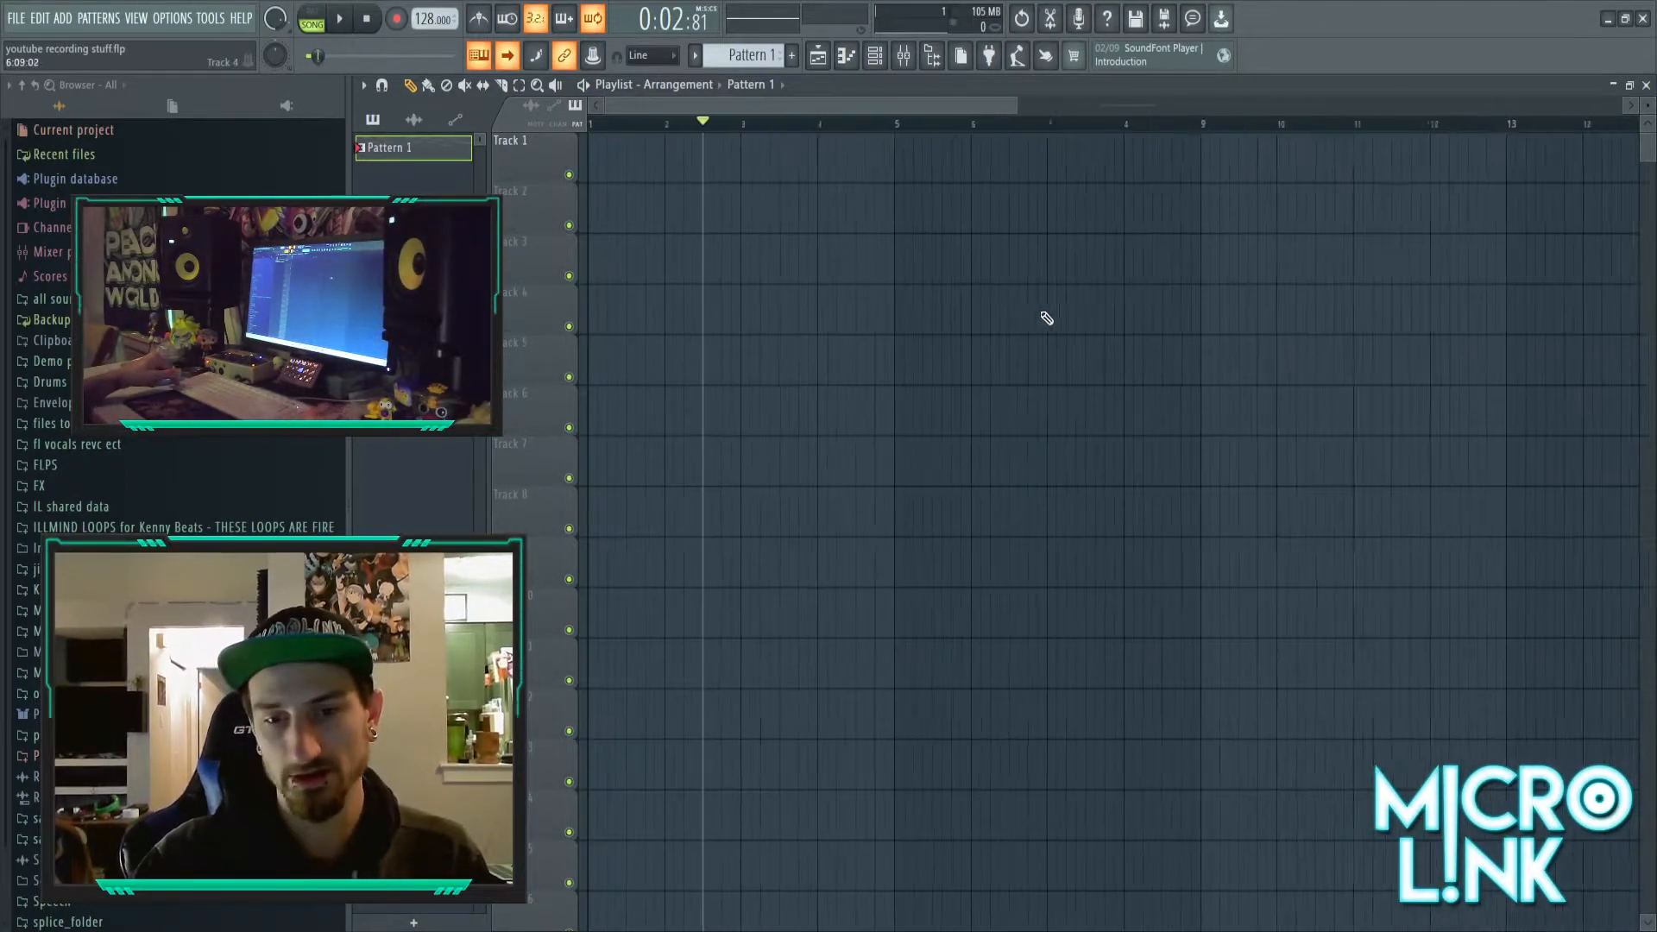
scroll(994, 342, "up", 3)
scroll(994, 342, "up", 4)
scroll(998, 299, "down", 7)
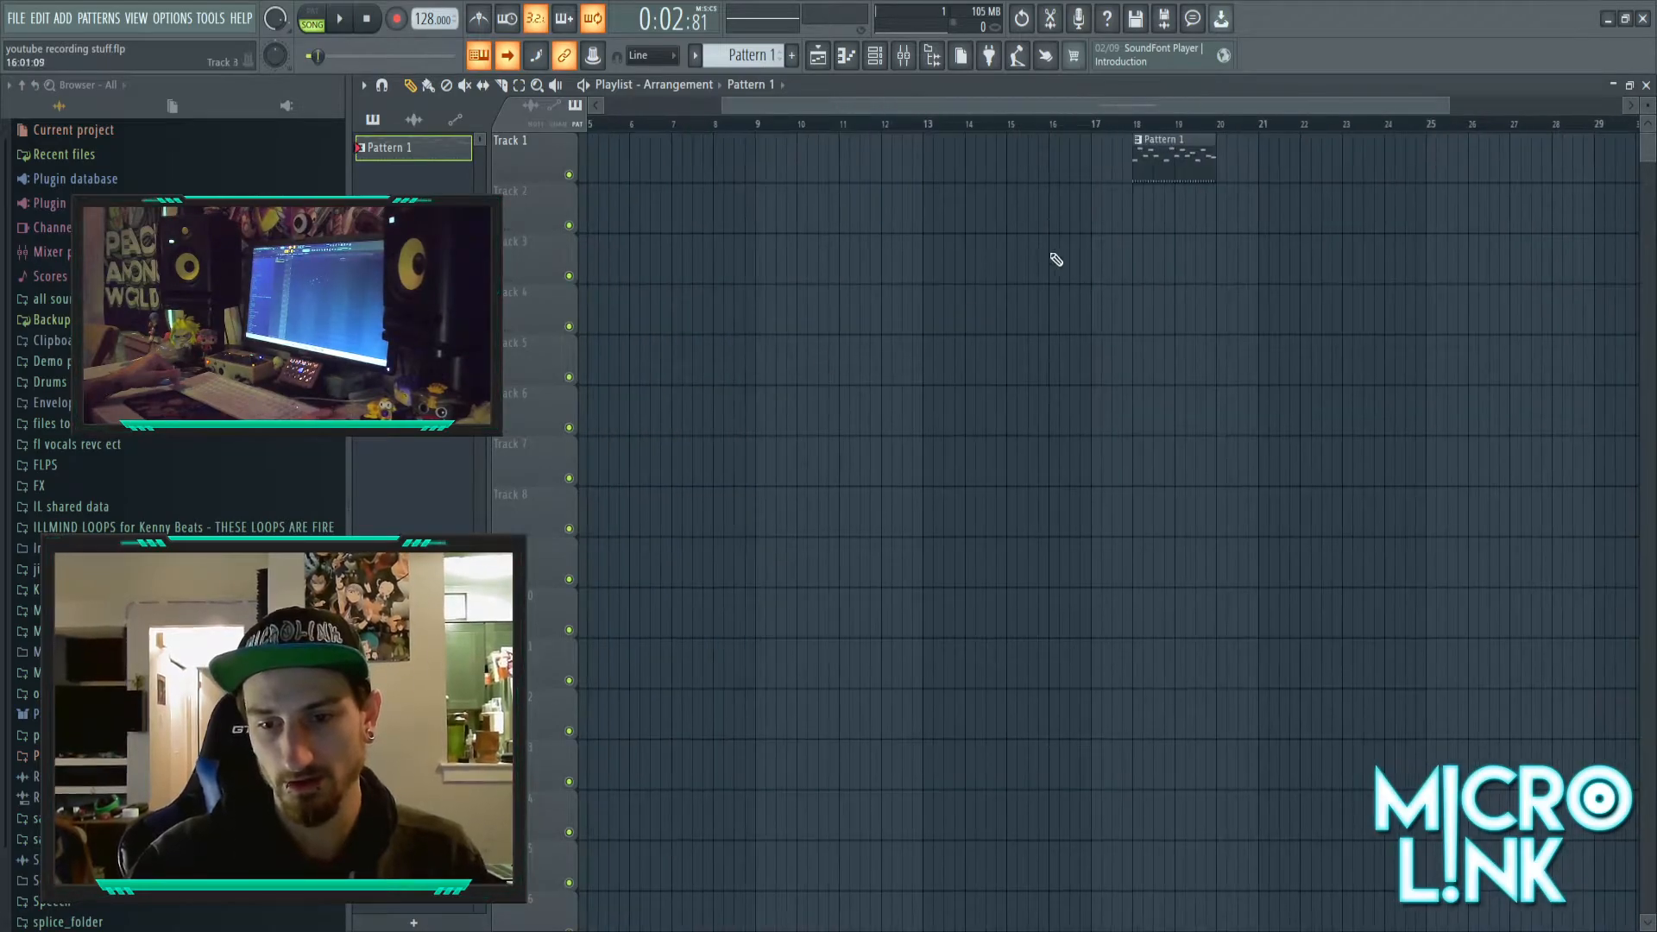
scroll(949, 255, "down", 3)
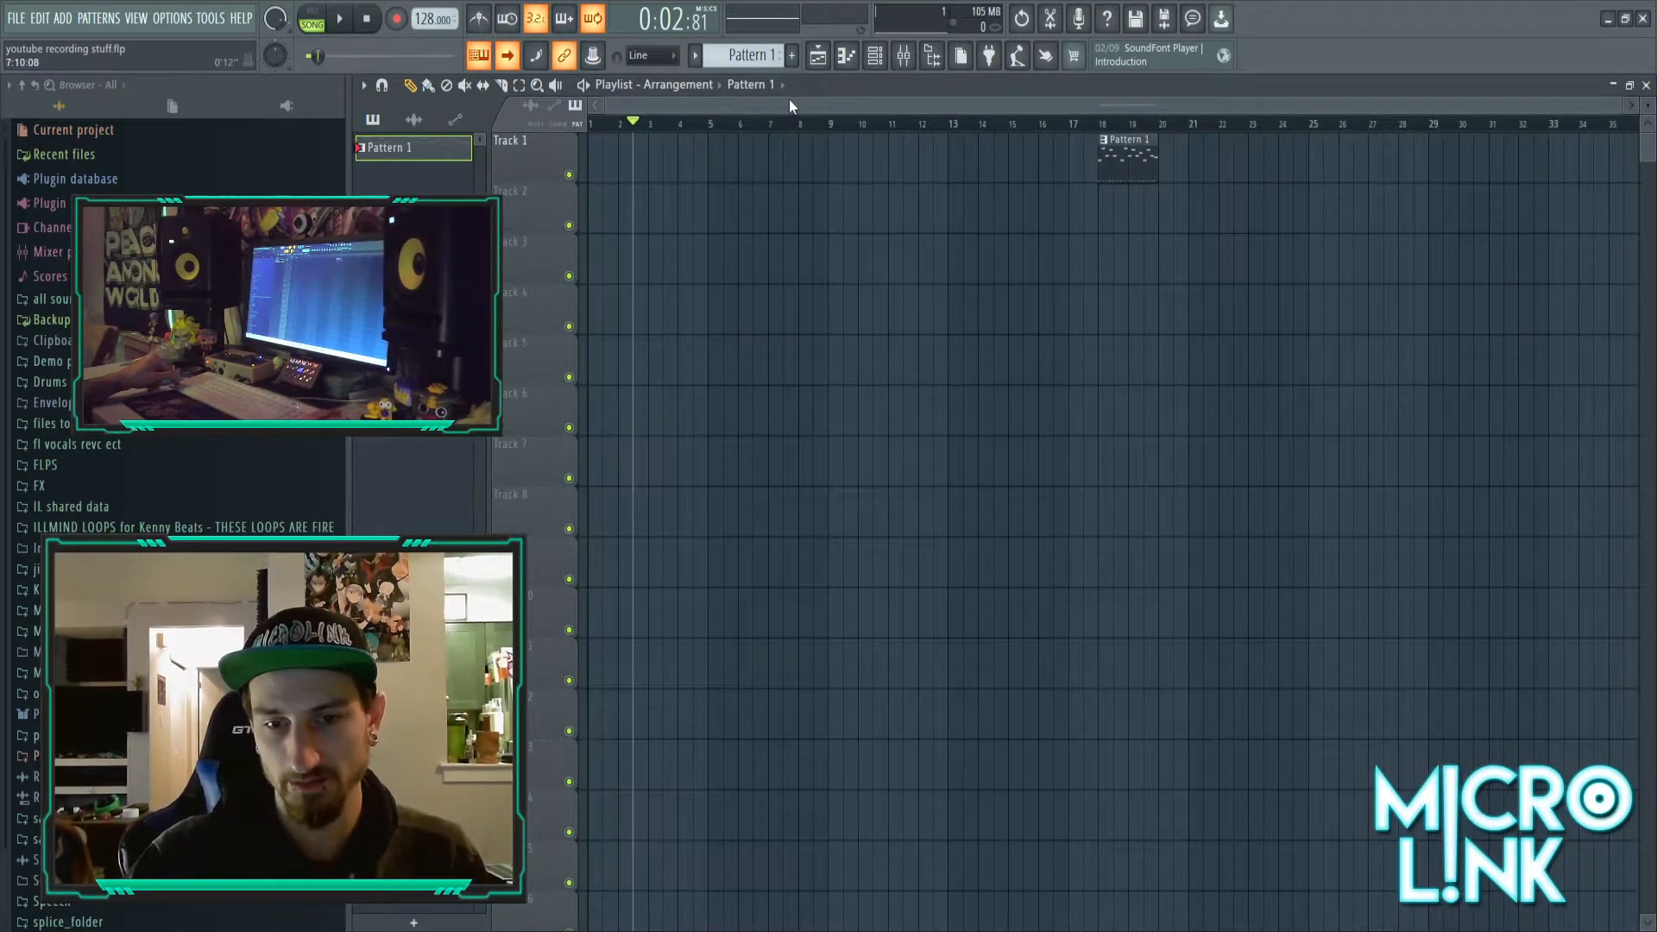
scroll(787, 102, "down", 6)
scroll(787, 102, "up", 5)
scroll(787, 101, "down", 6)
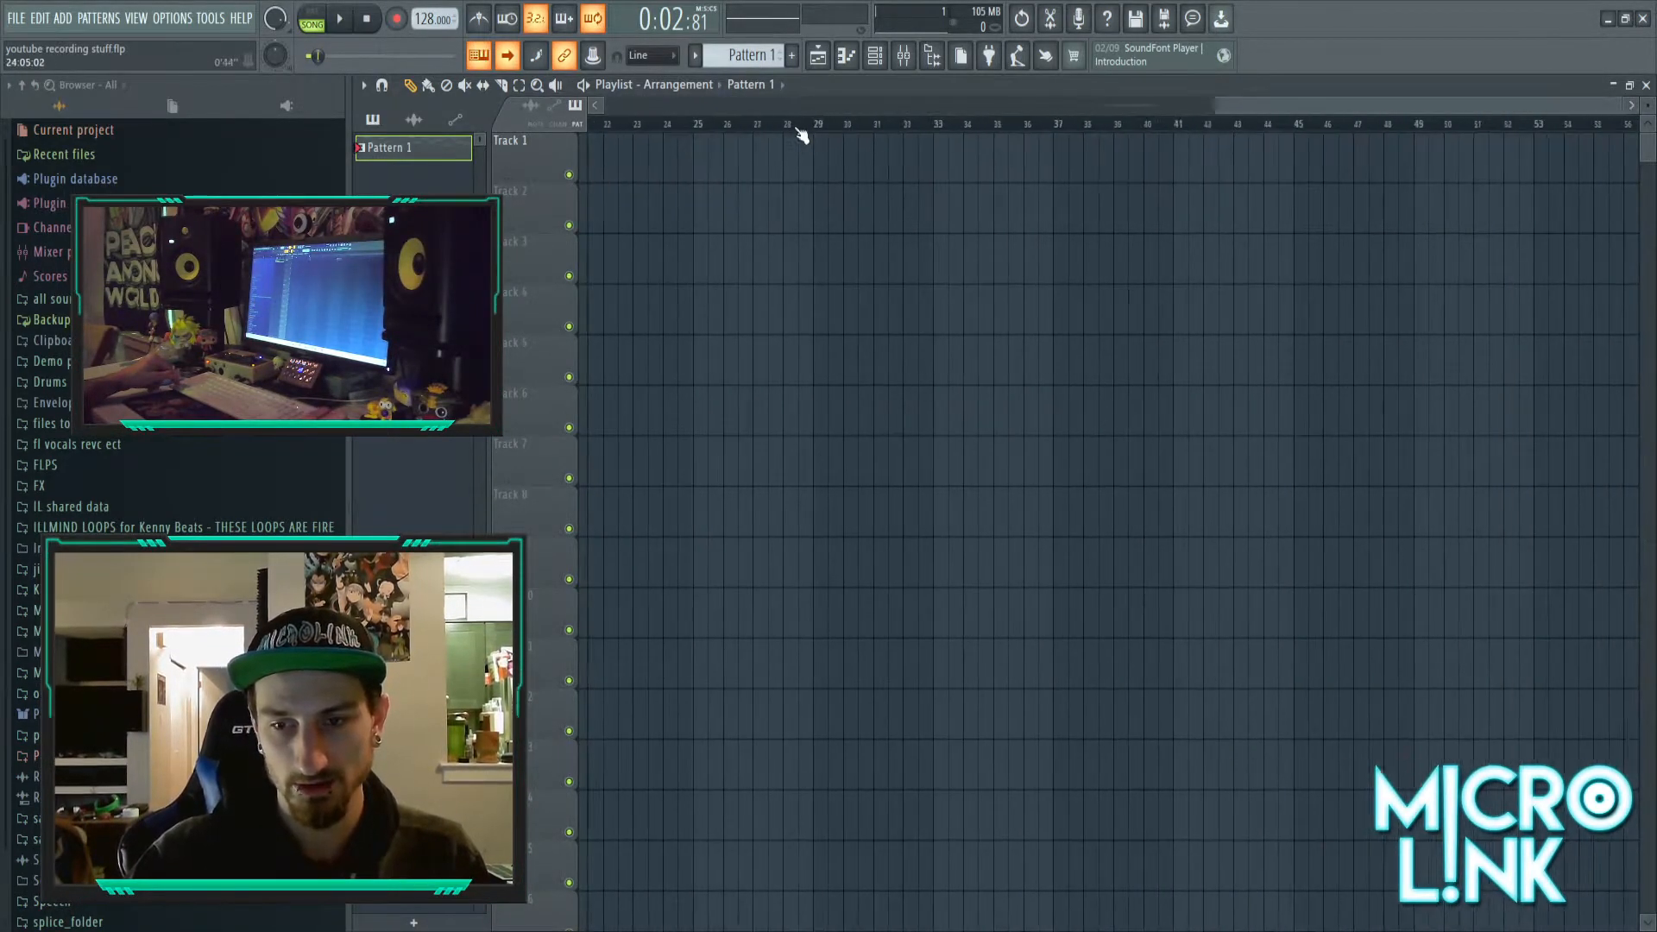
scroll(796, 136, "up", 5)
scroll(821, 137, "up", 3)
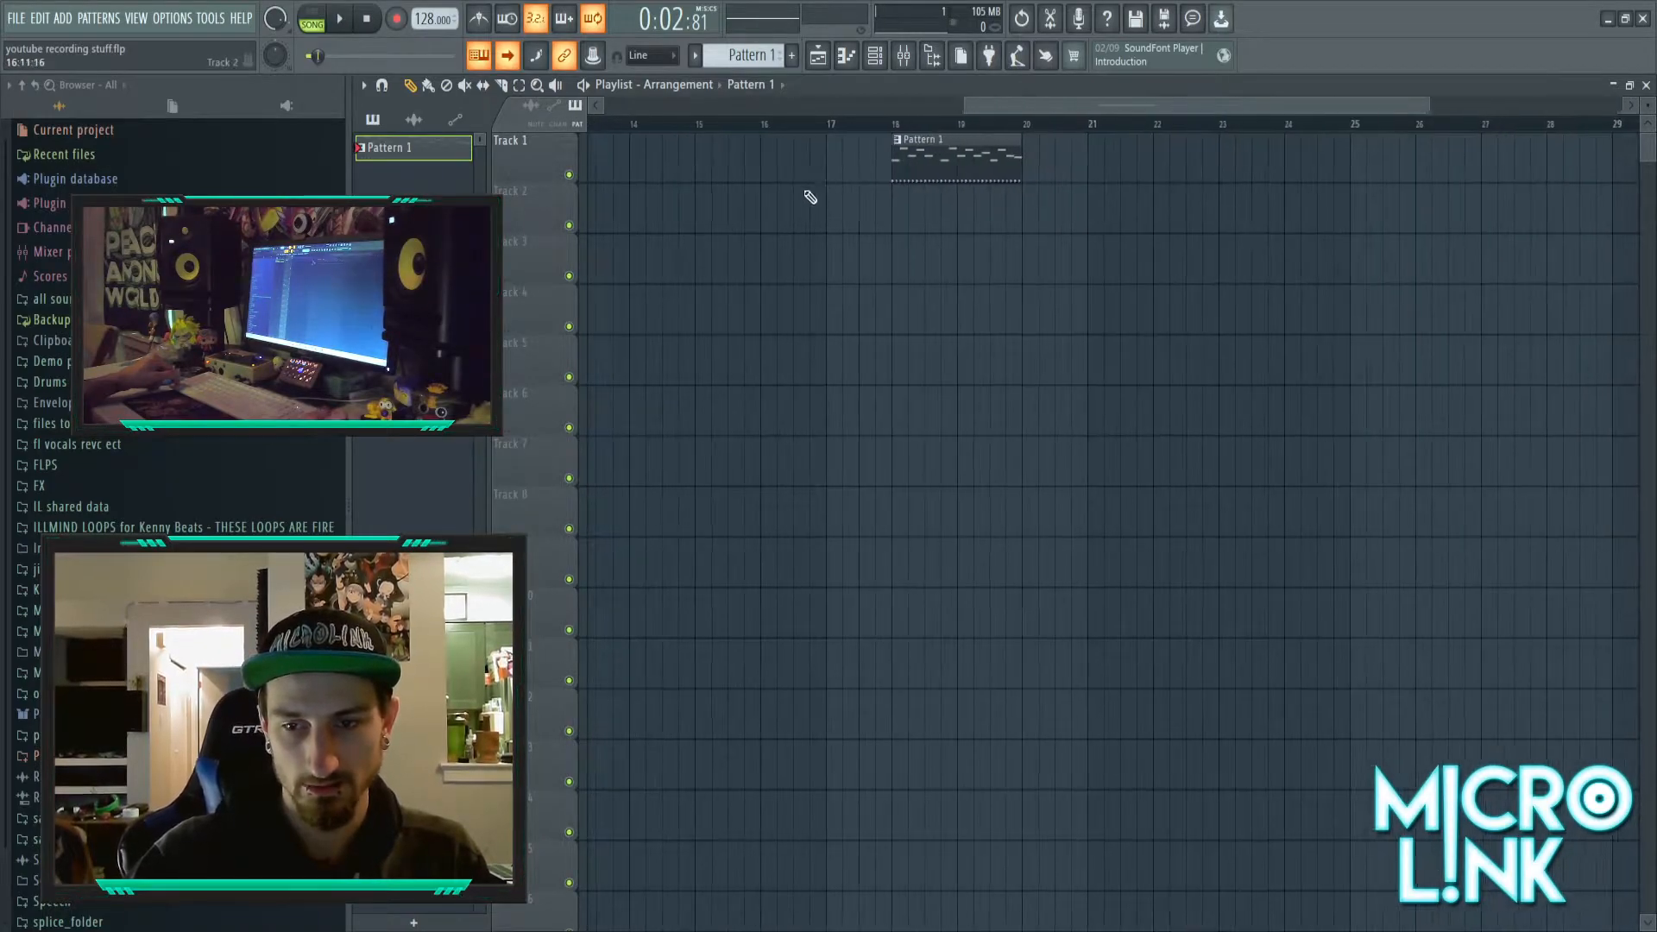
- Move the Pattern 1 clip to the start of Track 1 and delete it
scroll(821, 195, "down", 3)
left_click_drag(1139, 162, 631, 164)
right_click(636, 161)
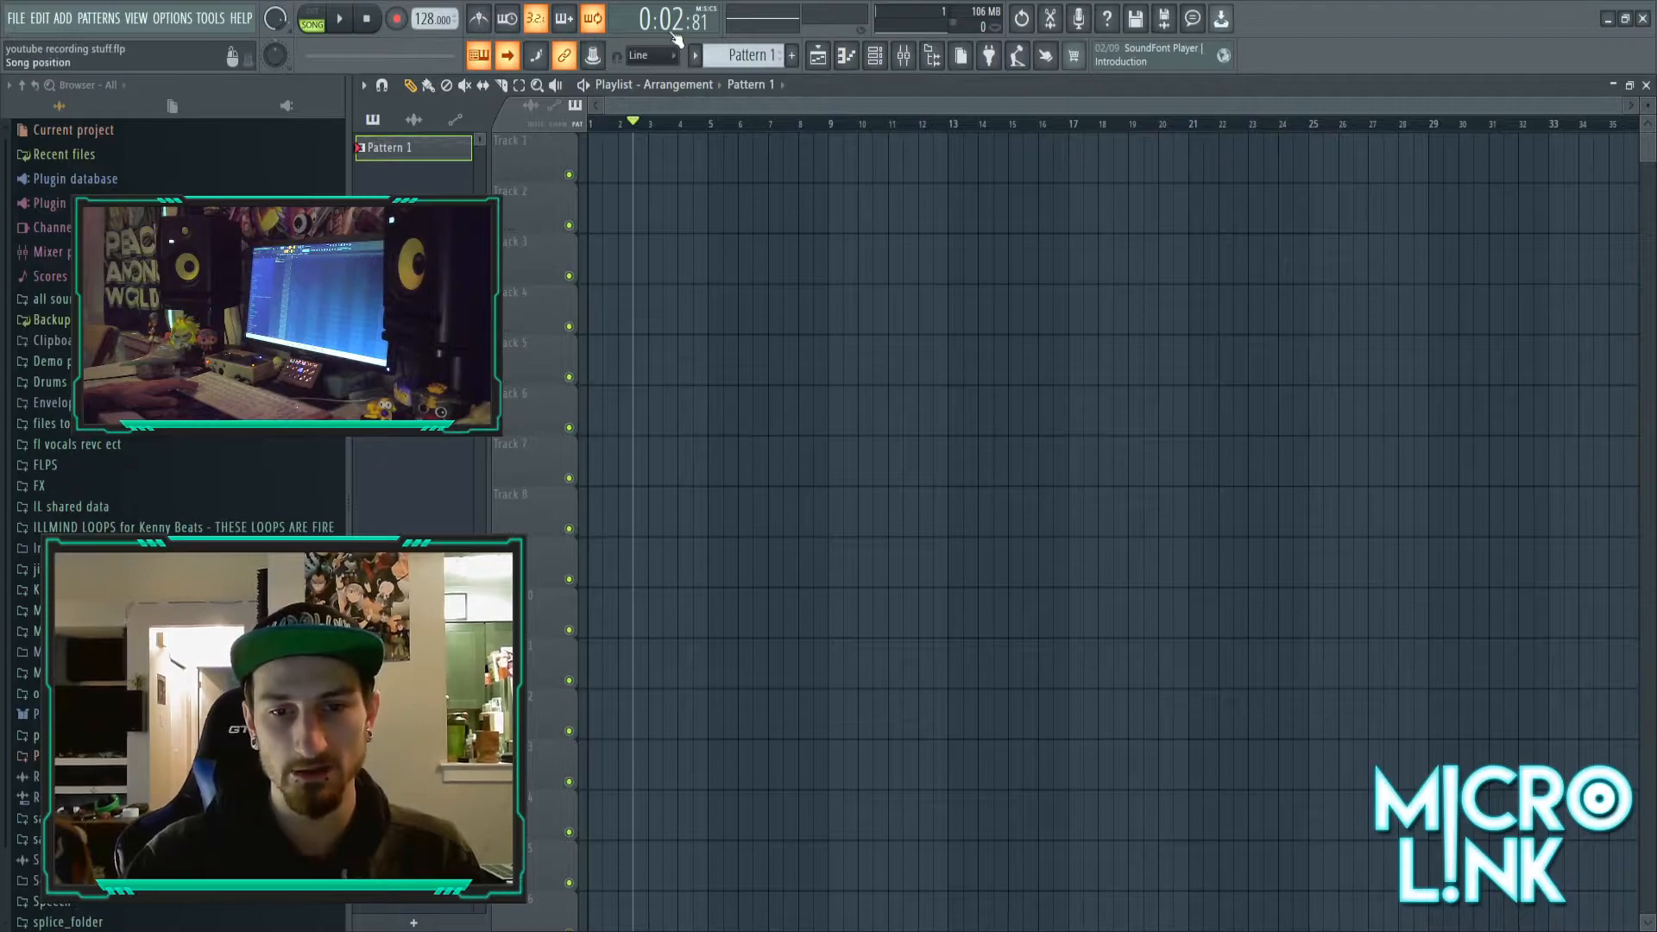
- Try a Pattern 1 clip at bar 12 with the playhead at bar 13, and remove the clip and rewind to the start
left_click(367, 18)
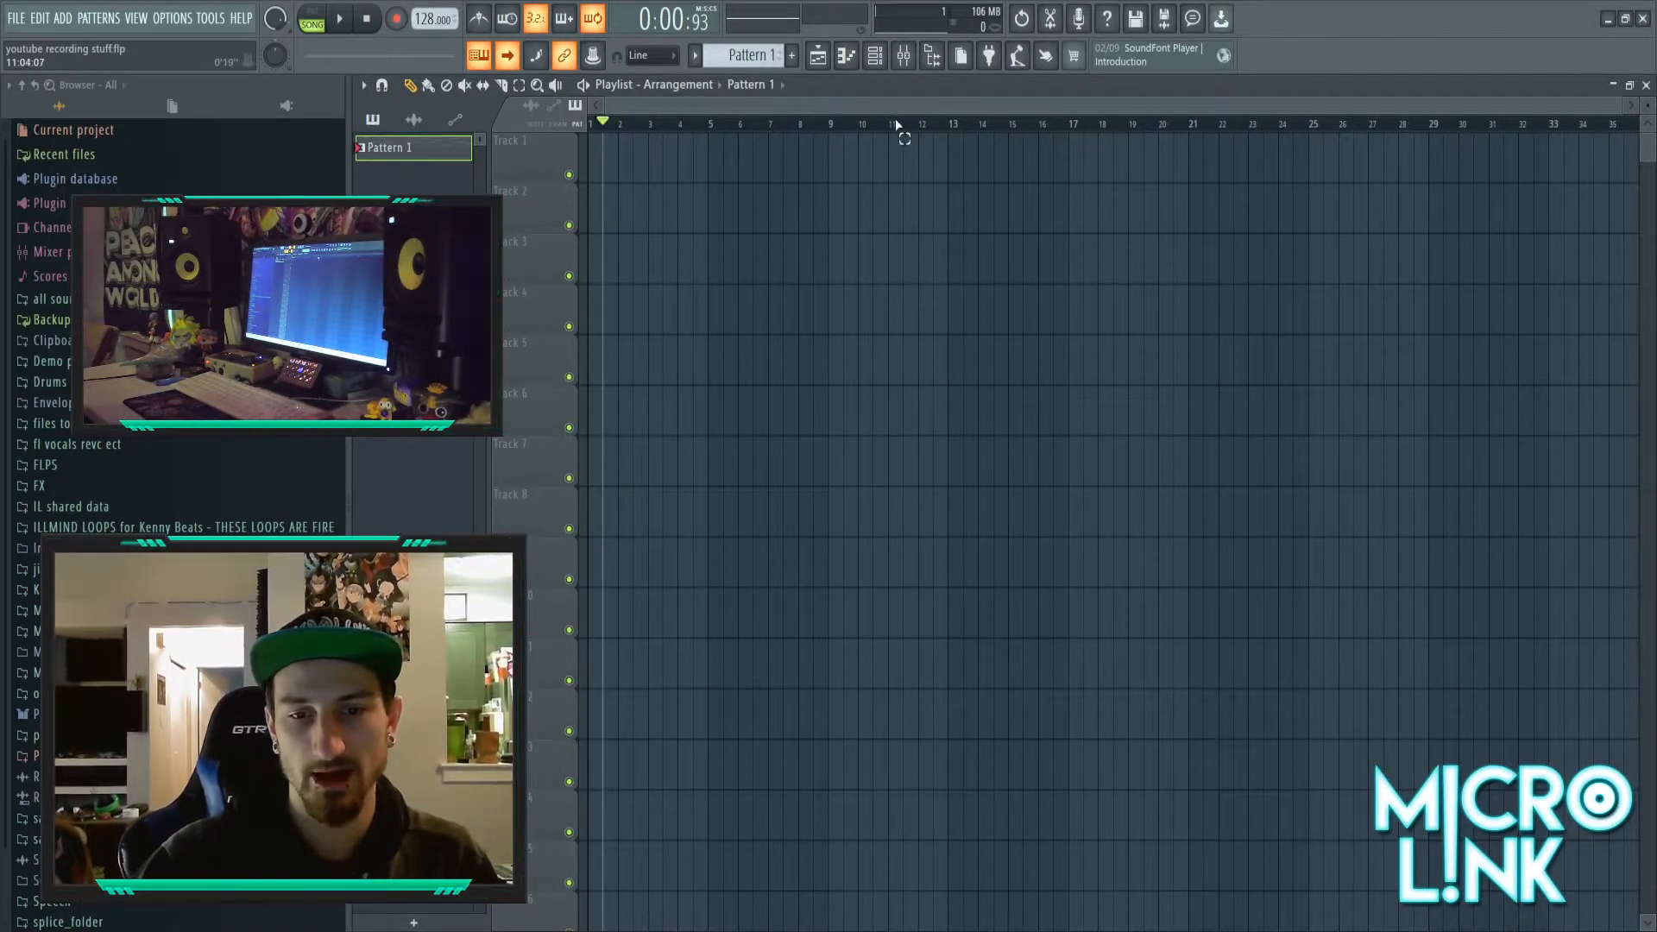
left_click(924, 149)
left_click(954, 121)
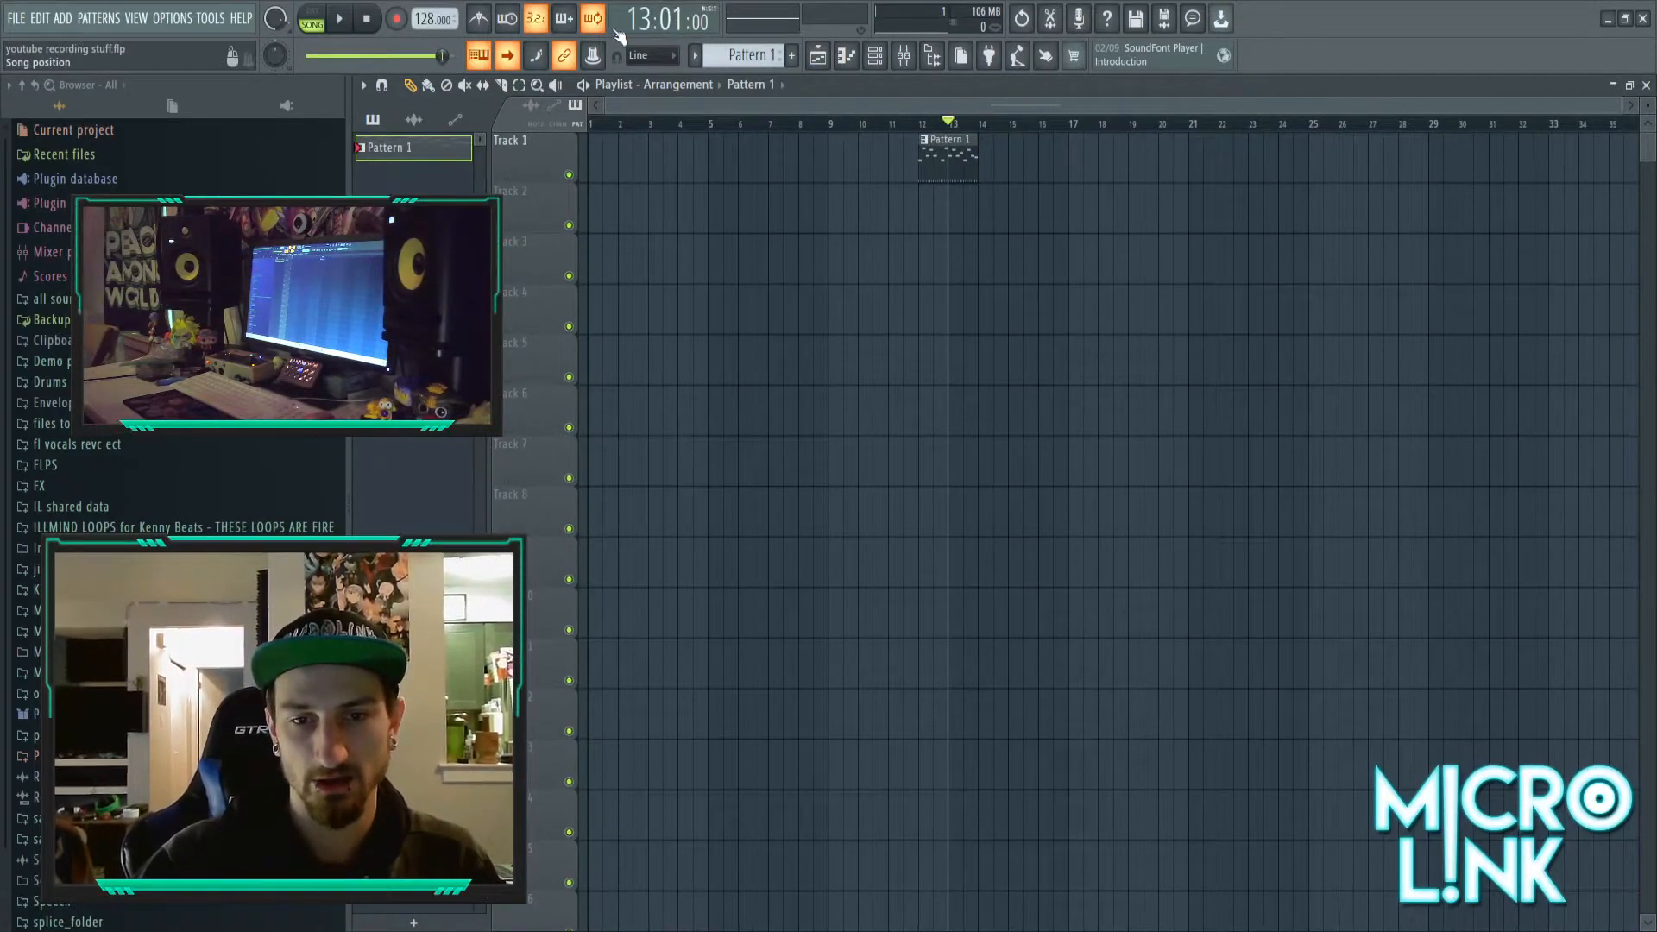
right_click(961, 153)
left_click_drag(801, 124, 330, 129)
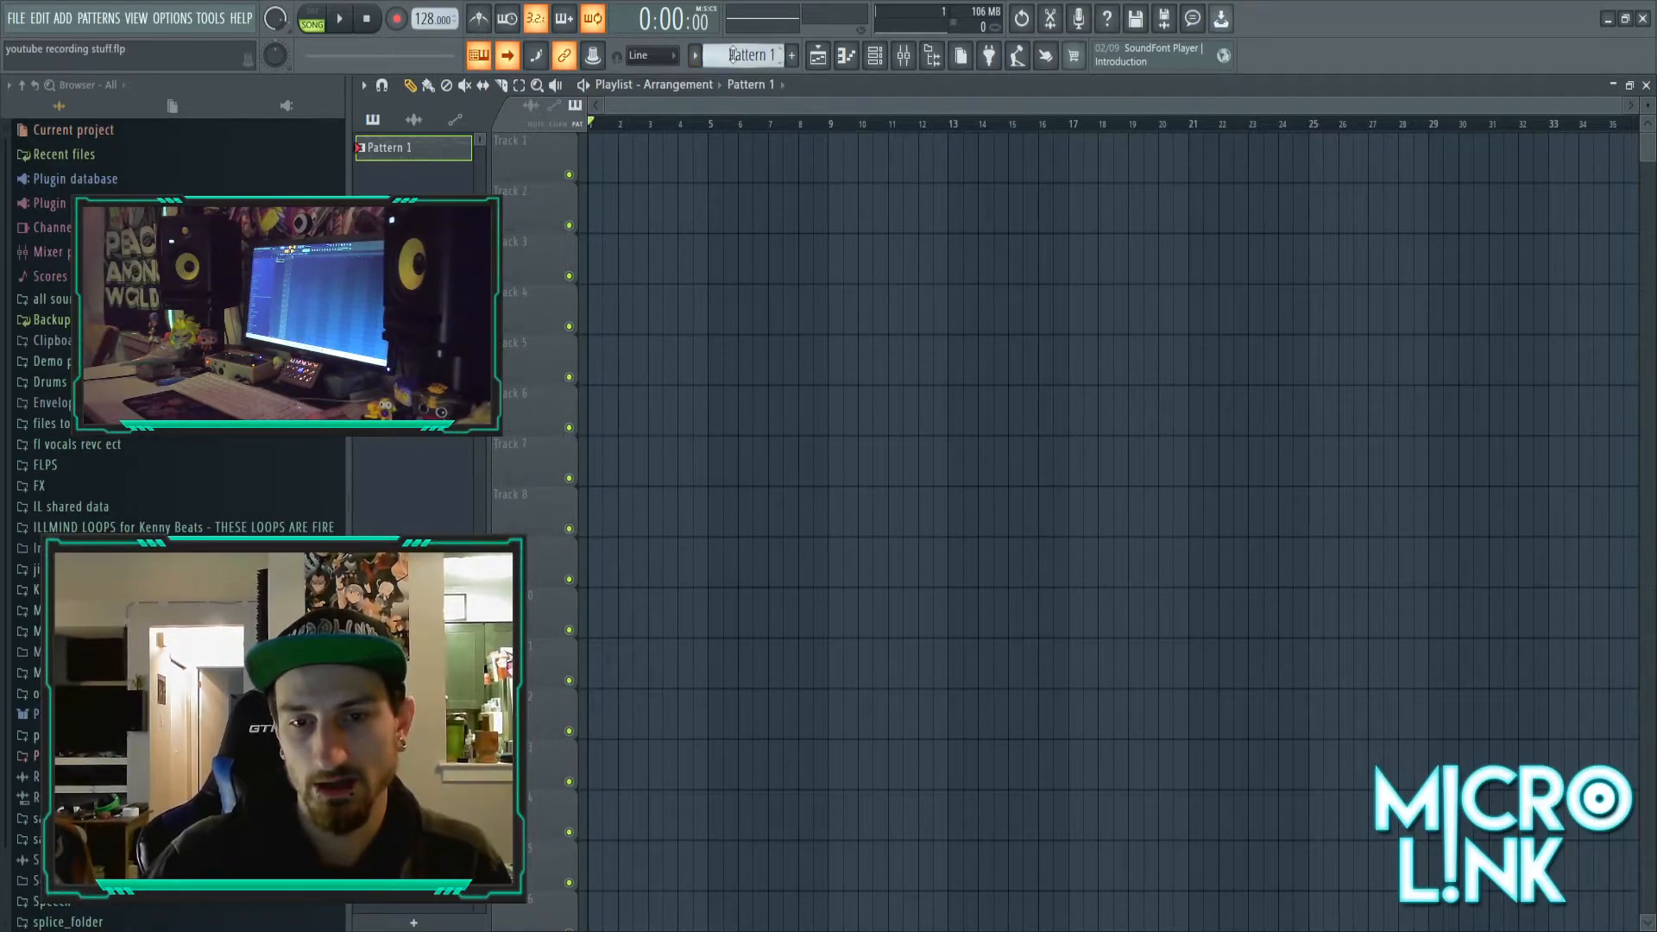
- Create a new pattern named drums
scroll(731, 55, "up", 2)
scroll(746, 54, "down", 4)
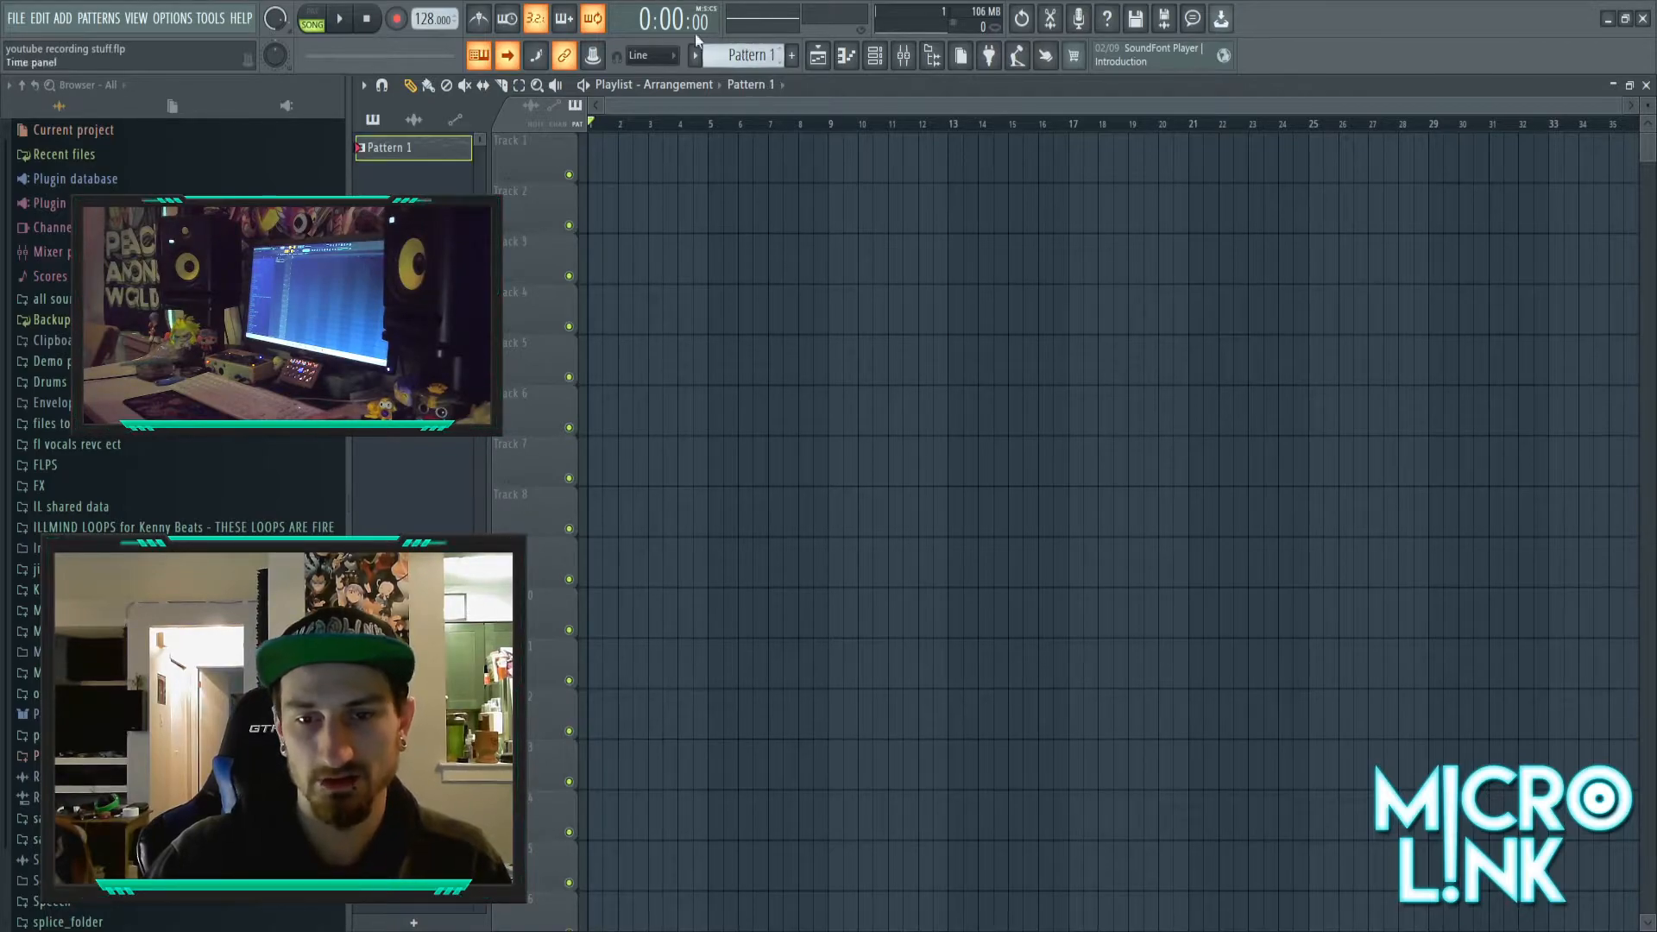
left_click(794, 56)
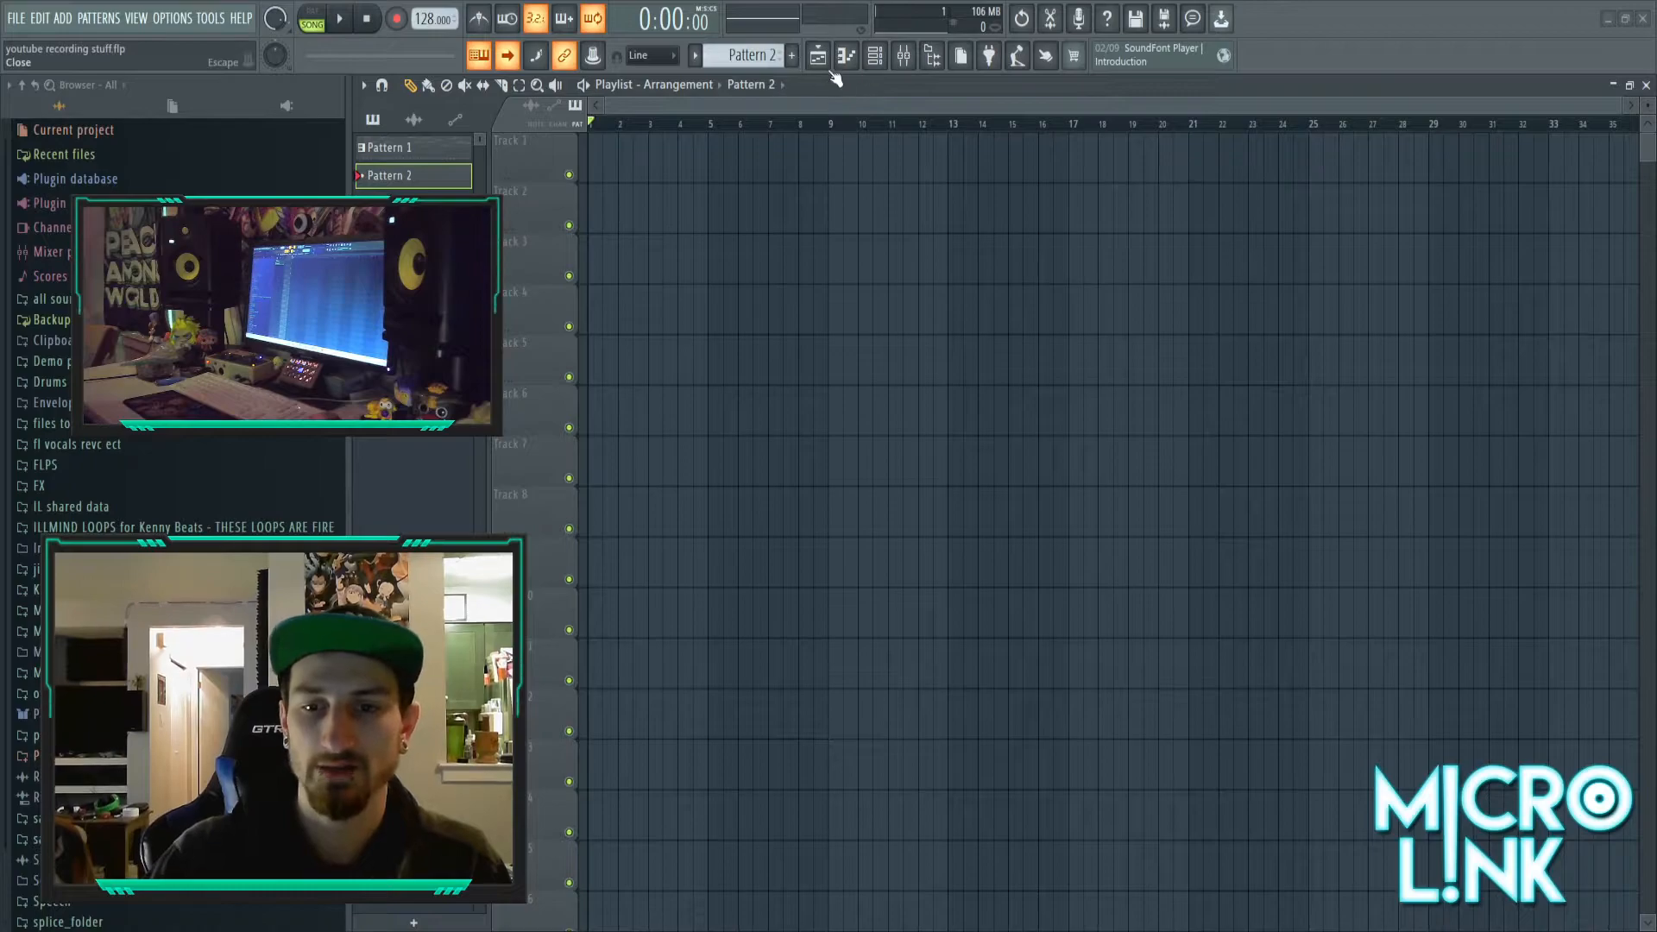
type("drums")
key("Return")
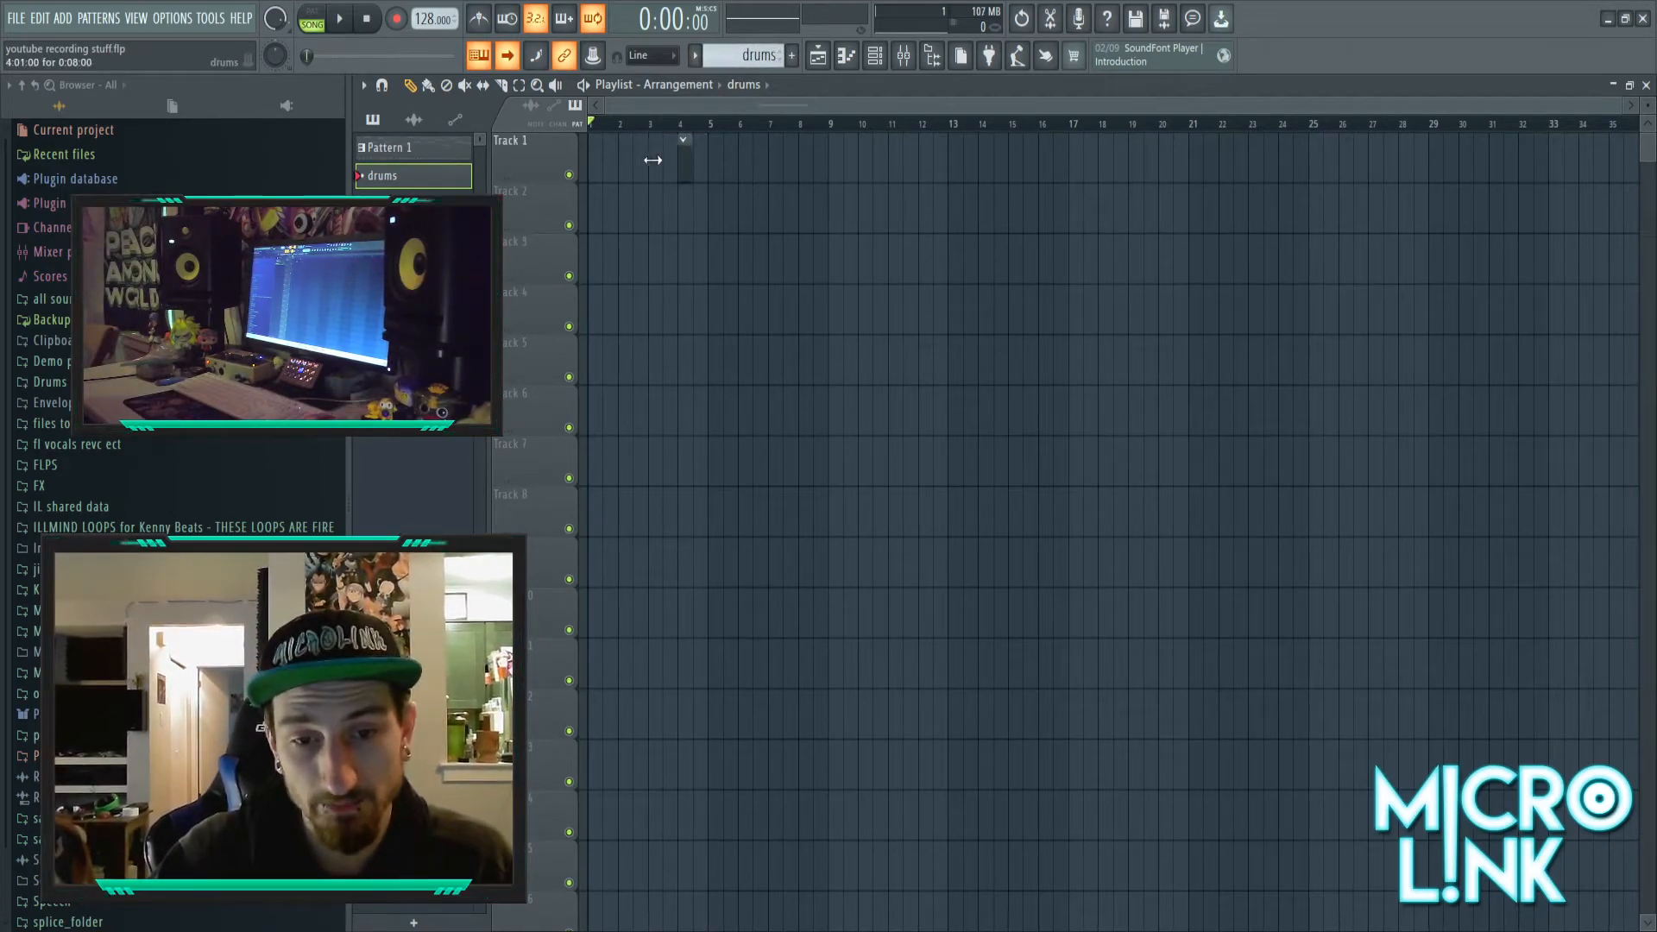
- Select Pattern 1 and place a clip of it at bar 1 of Track 1
left_click(405, 147)
left_click(604, 156)
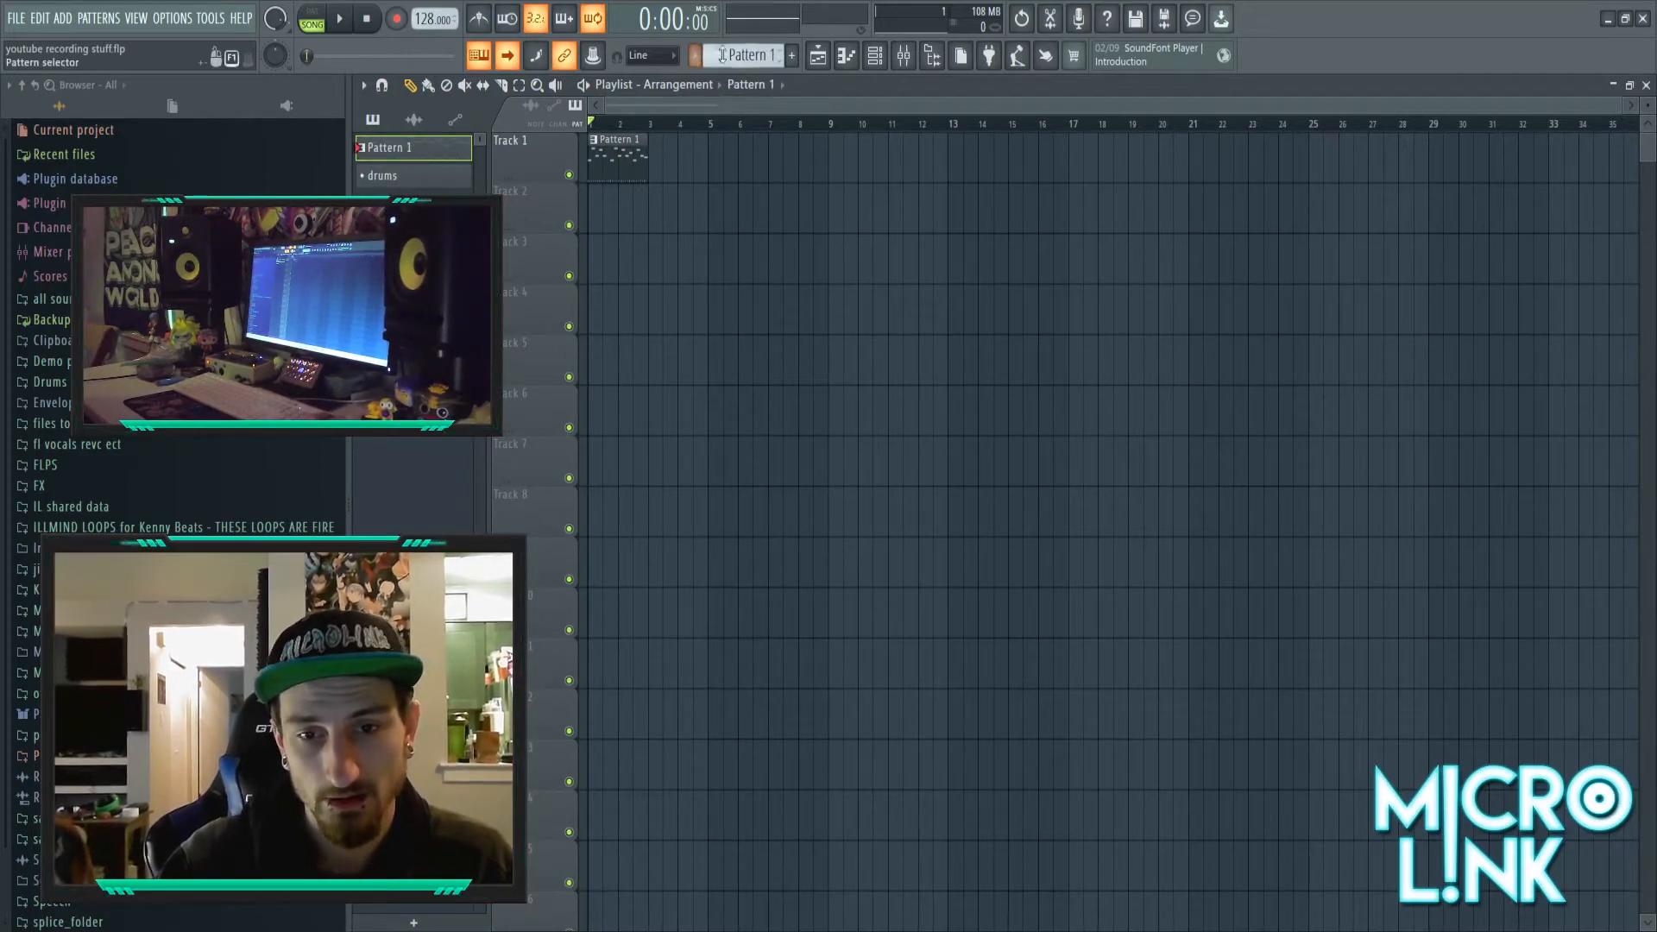
scroll(722, 55, "down", 1)
scroll(728, 62, "up", 1)
- Place two clips of the drums pattern on Track 1 and clear all clips from the playlist
left_click(695, 55)
left_click(715, 101)
left_click(668, 156)
left_click(748, 162)
key("ctrl+a")
key("Delete")
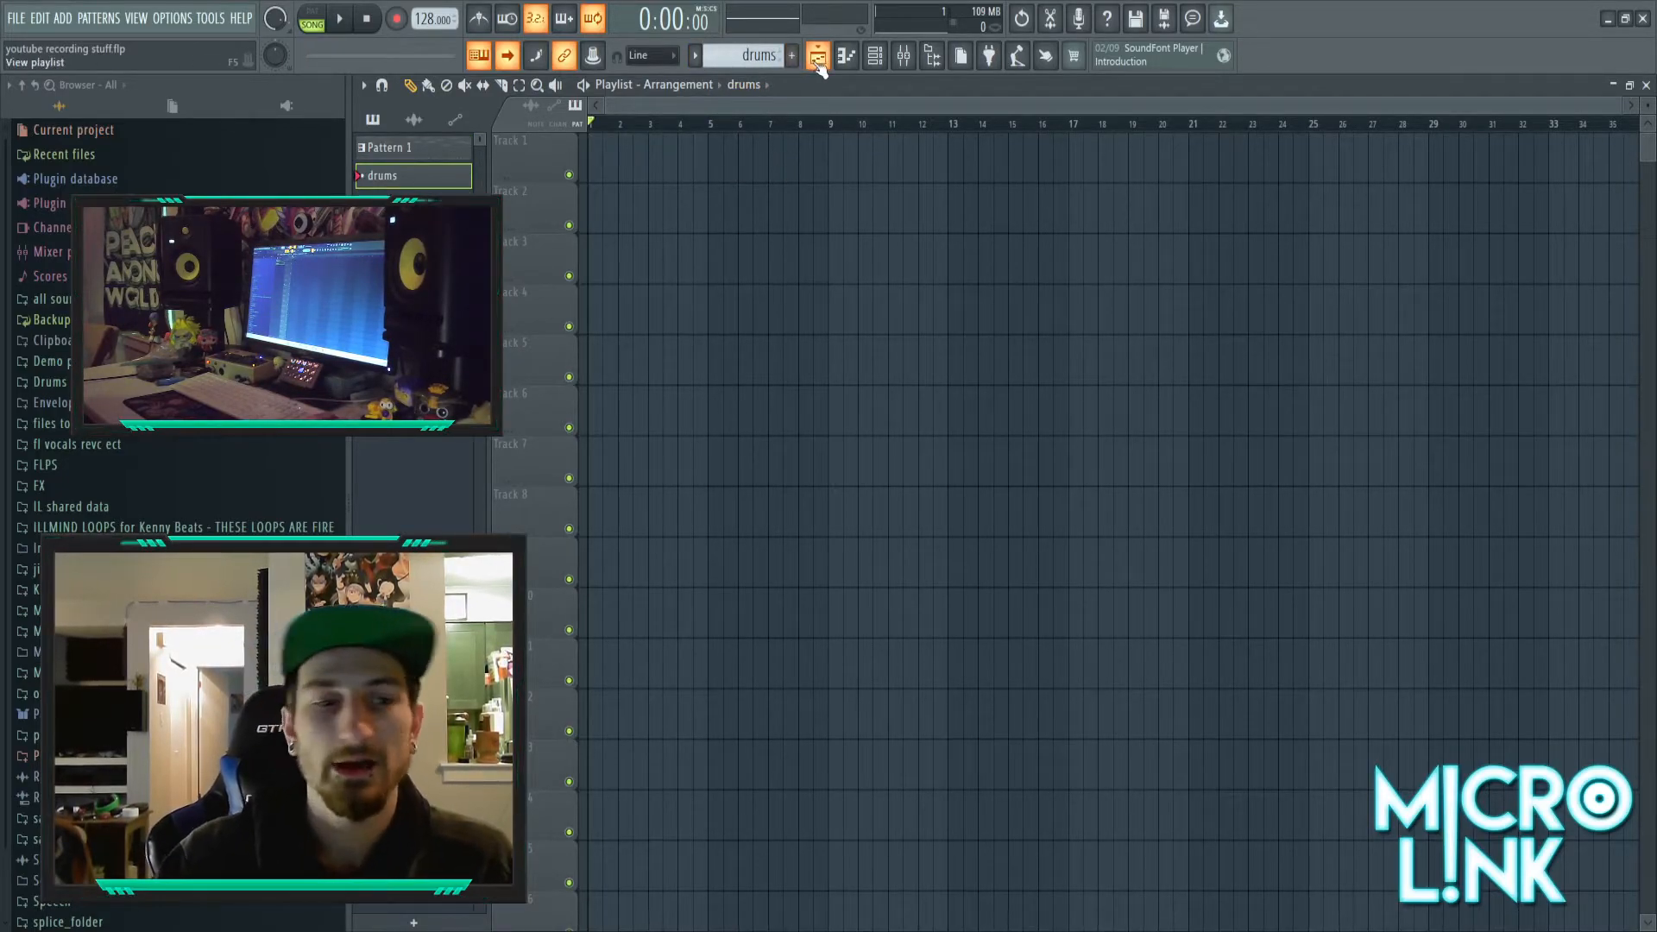
- Hide and show the Playlist window repeatedly, ending with it hidden
left_click(820, 63)
left_click(821, 65)
left_click(824, 65)
left_click(824, 61)
left_click(819, 64)
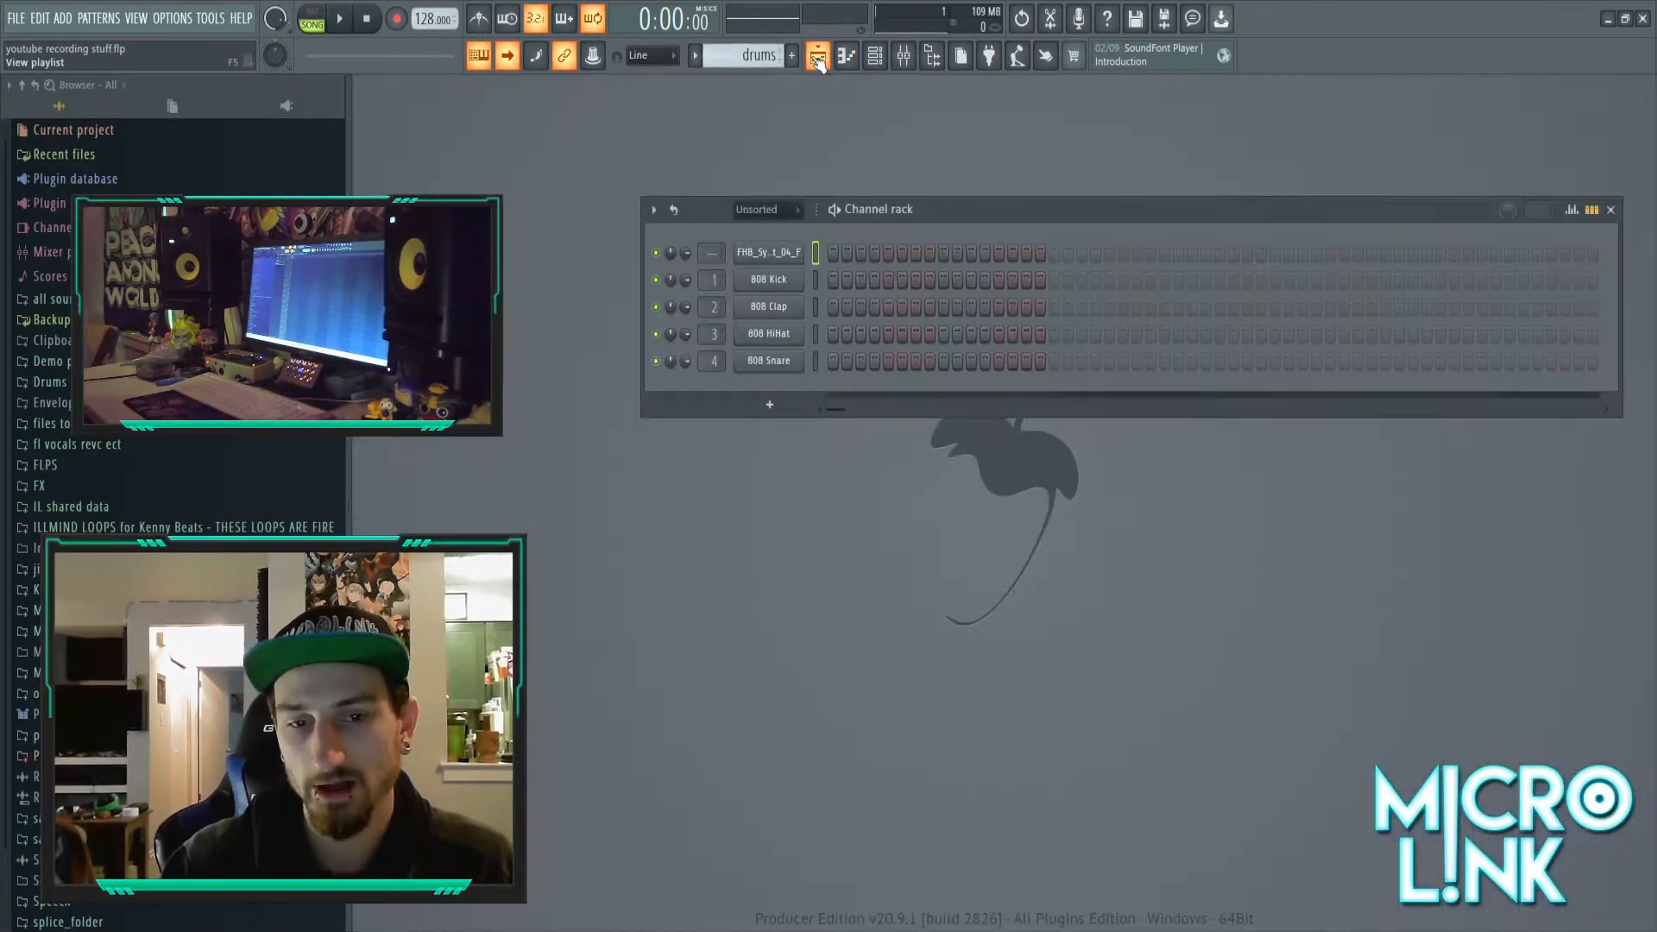
left_click(819, 64)
left_click(819, 63)
left_click(819, 64)
left_click(819, 64)
left_click(819, 65)
left_click(819, 64)
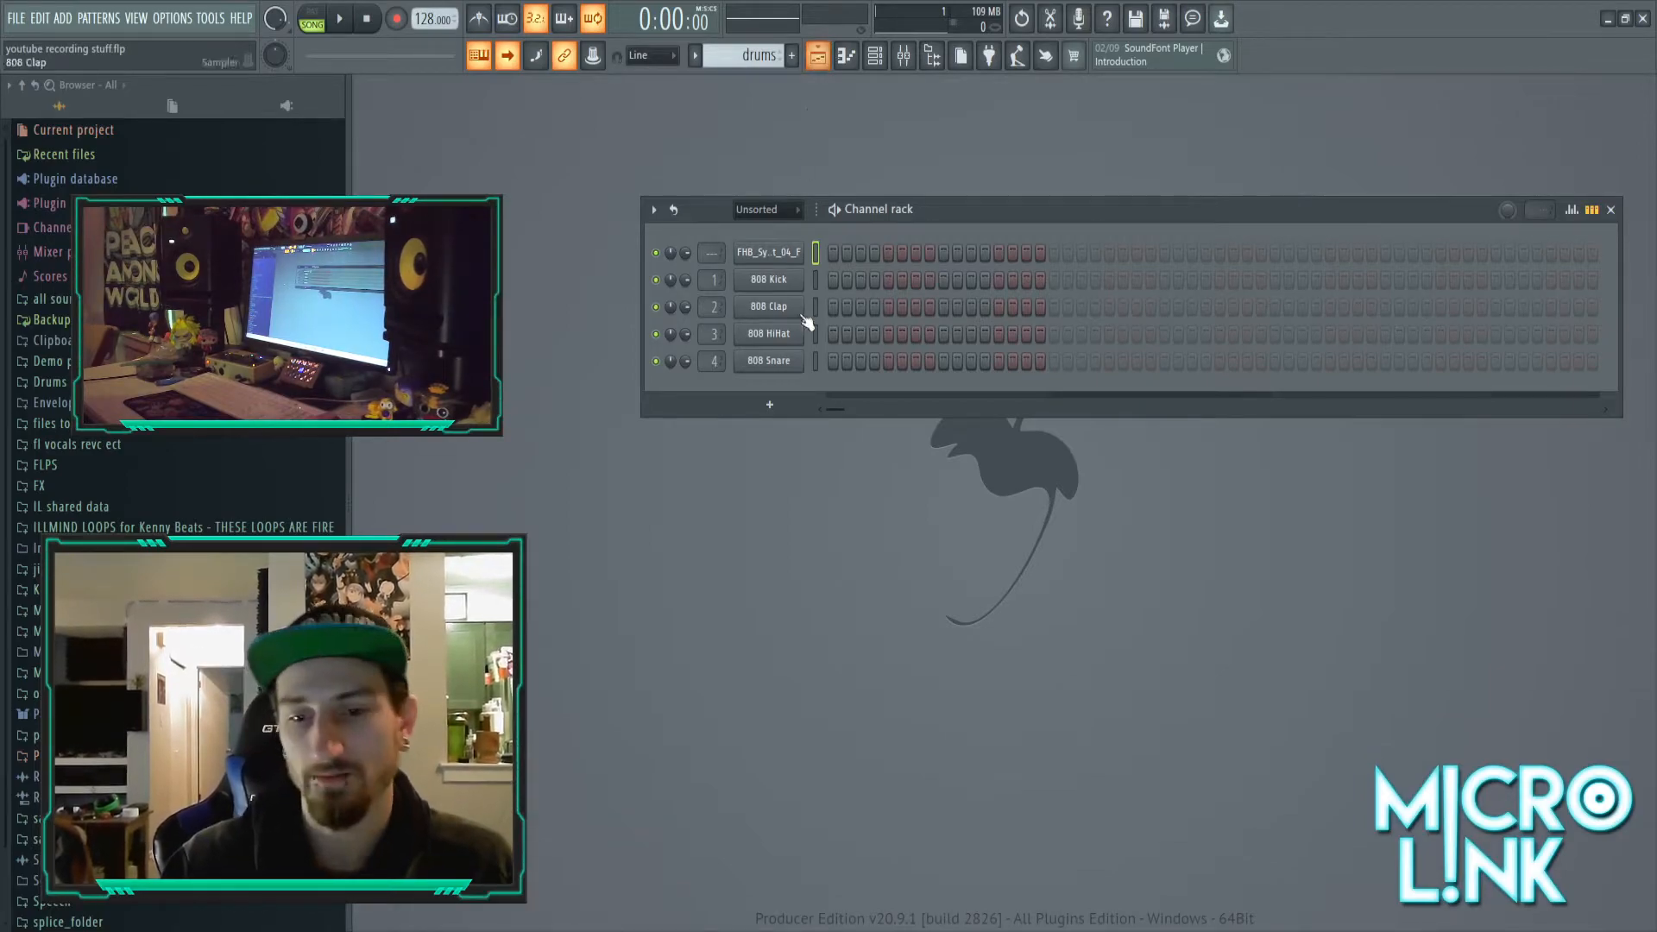
- Close the Channel rack and bring the Playlist back into view
left_click(1610, 211)
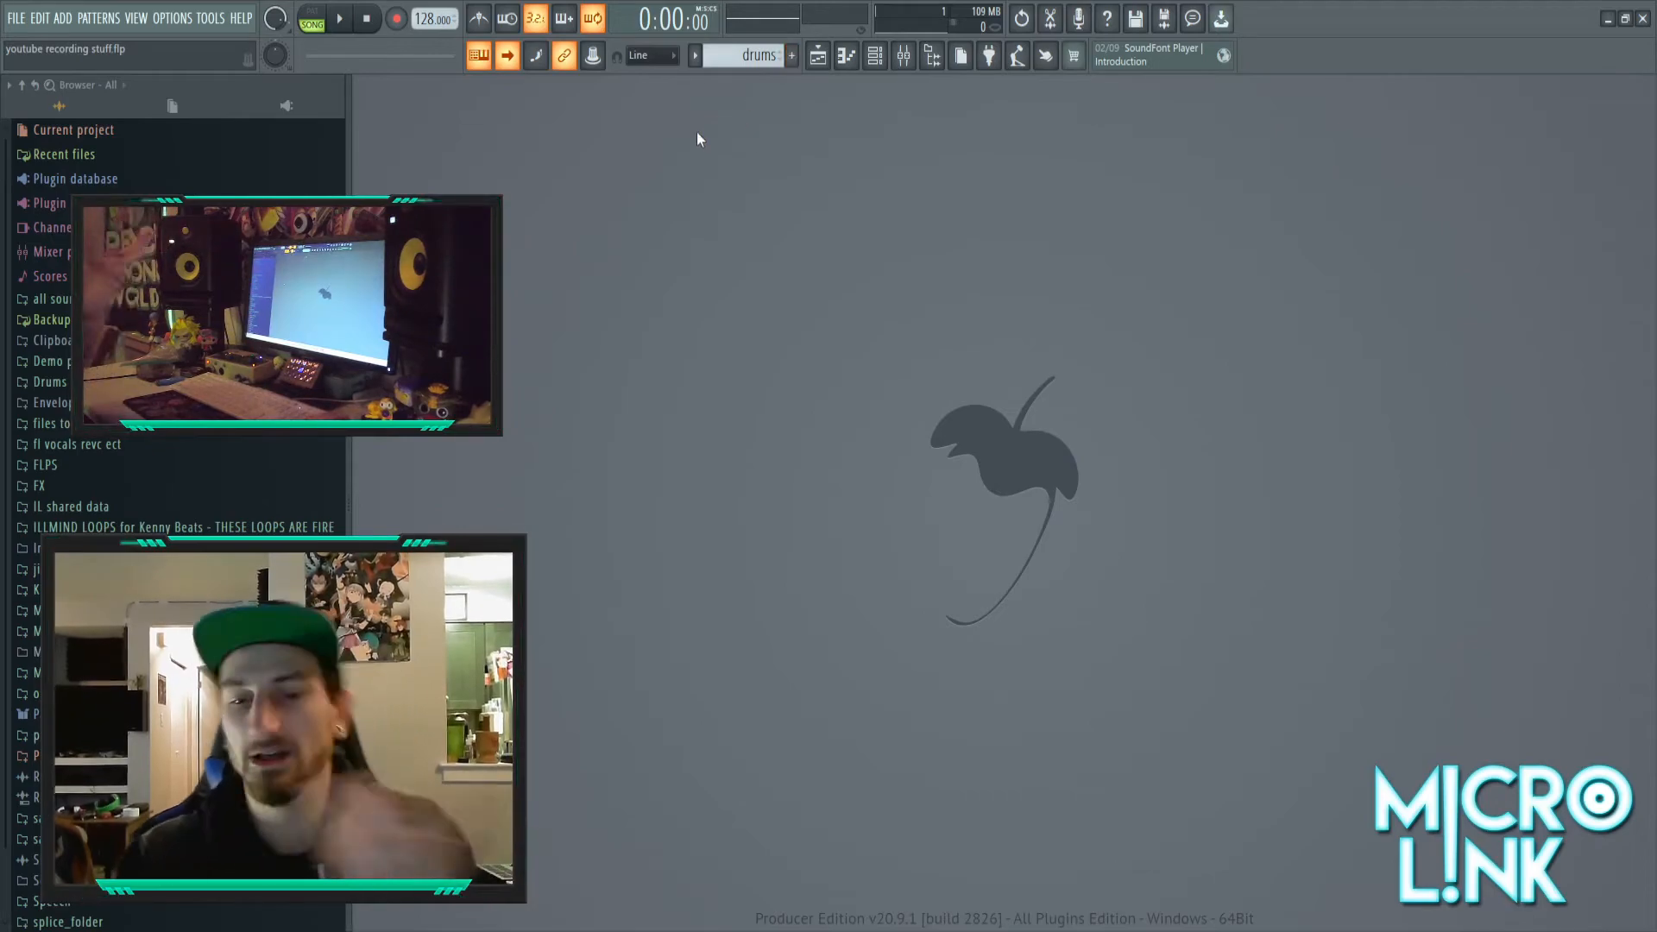
left_click(818, 61)
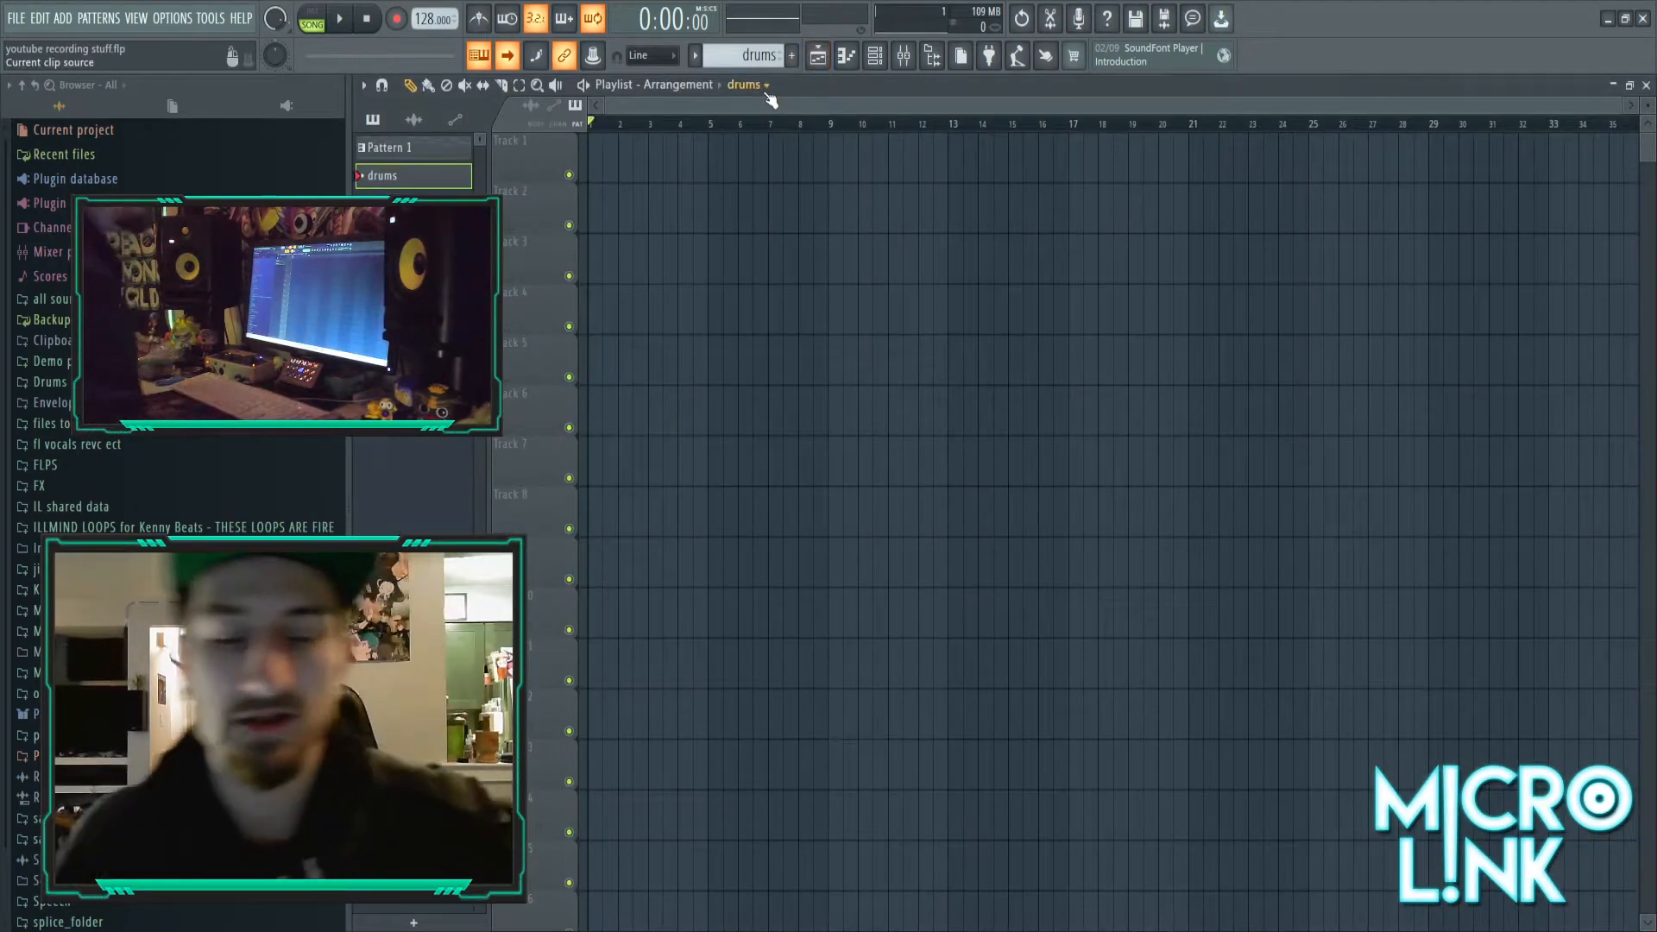
- Show and hide the Piano roll of the FHB_Synth_Shot_04_F channel several times, ending with it open
left_click(850, 57)
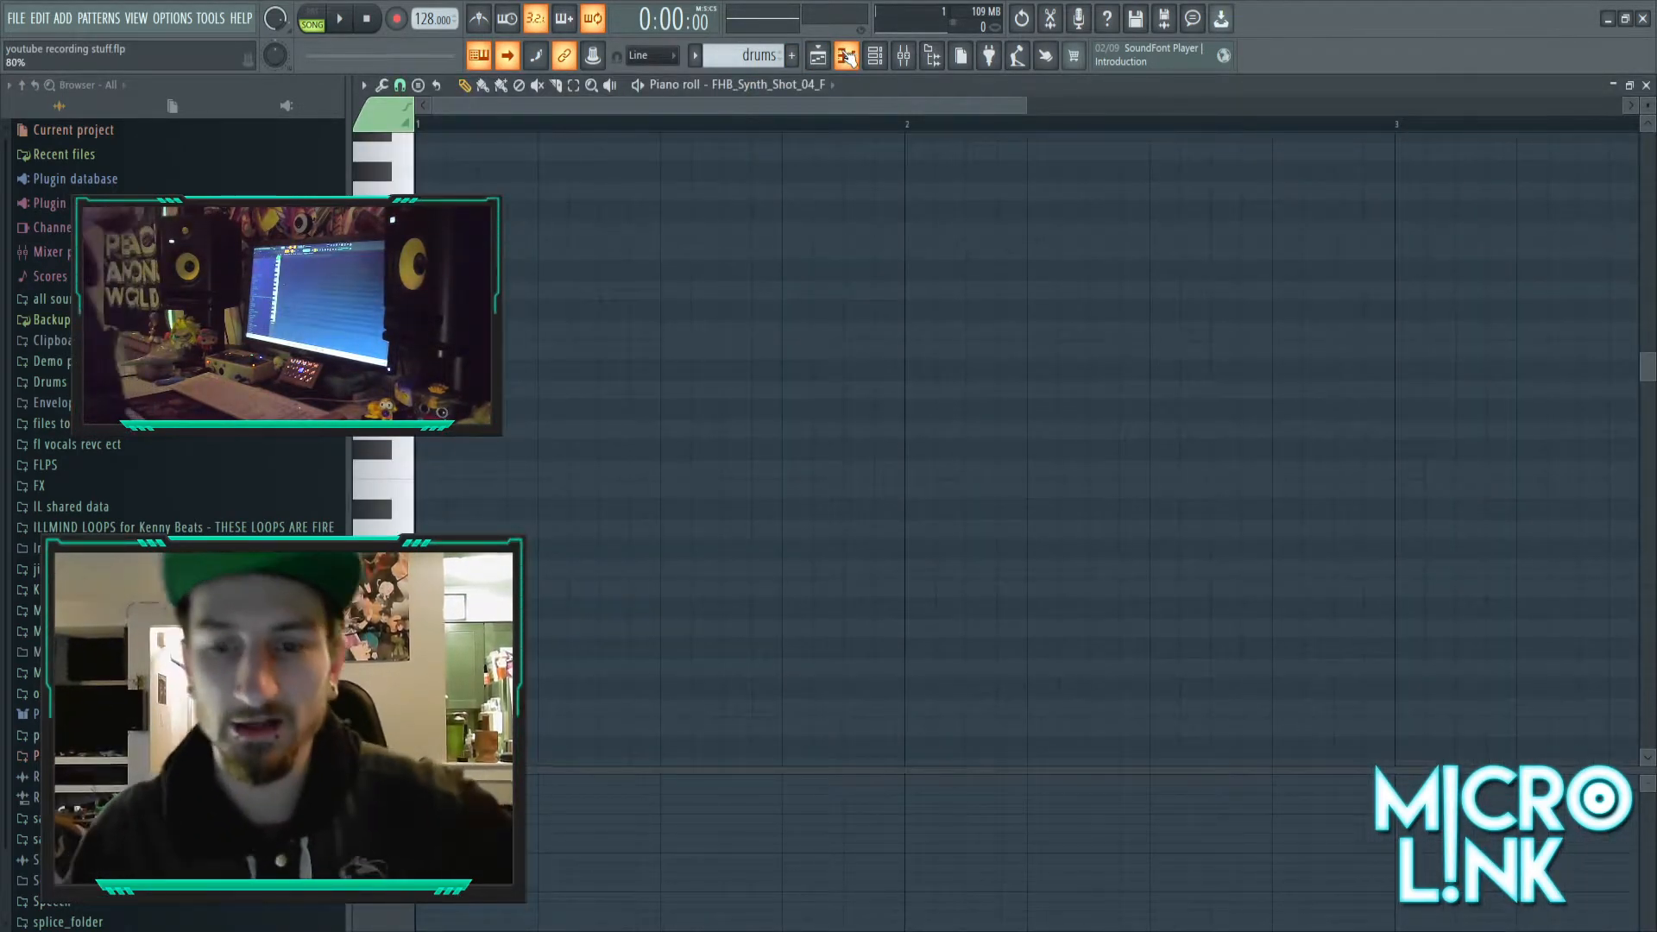
left_click(845, 69)
left_click(846, 69)
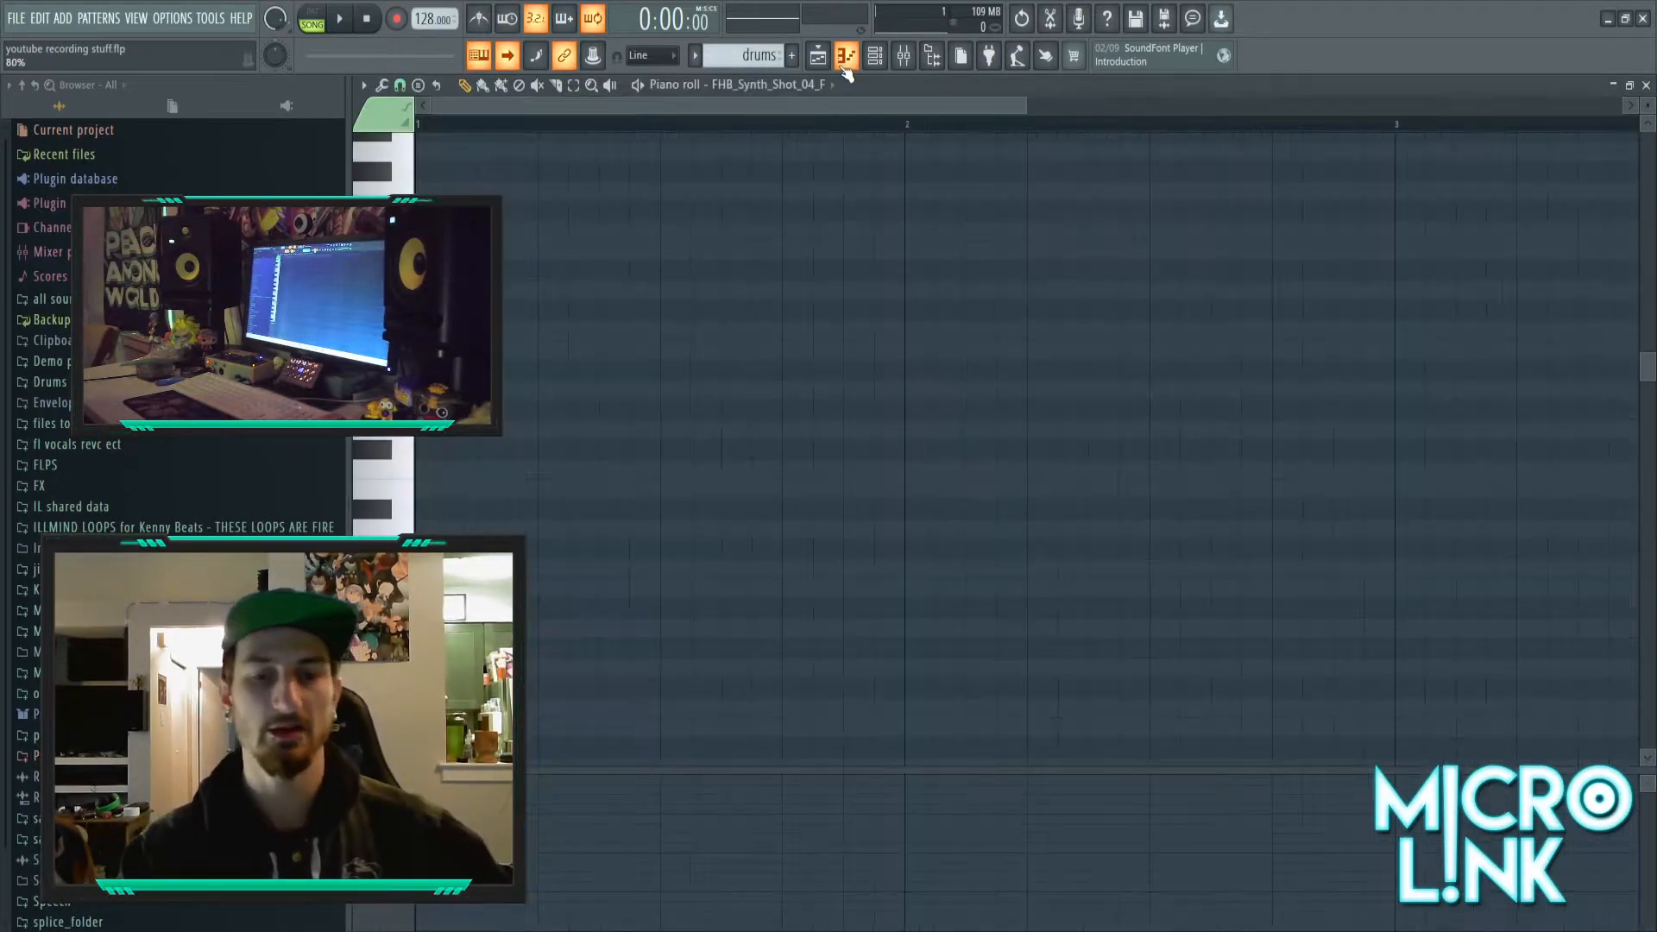
left_click(846, 70)
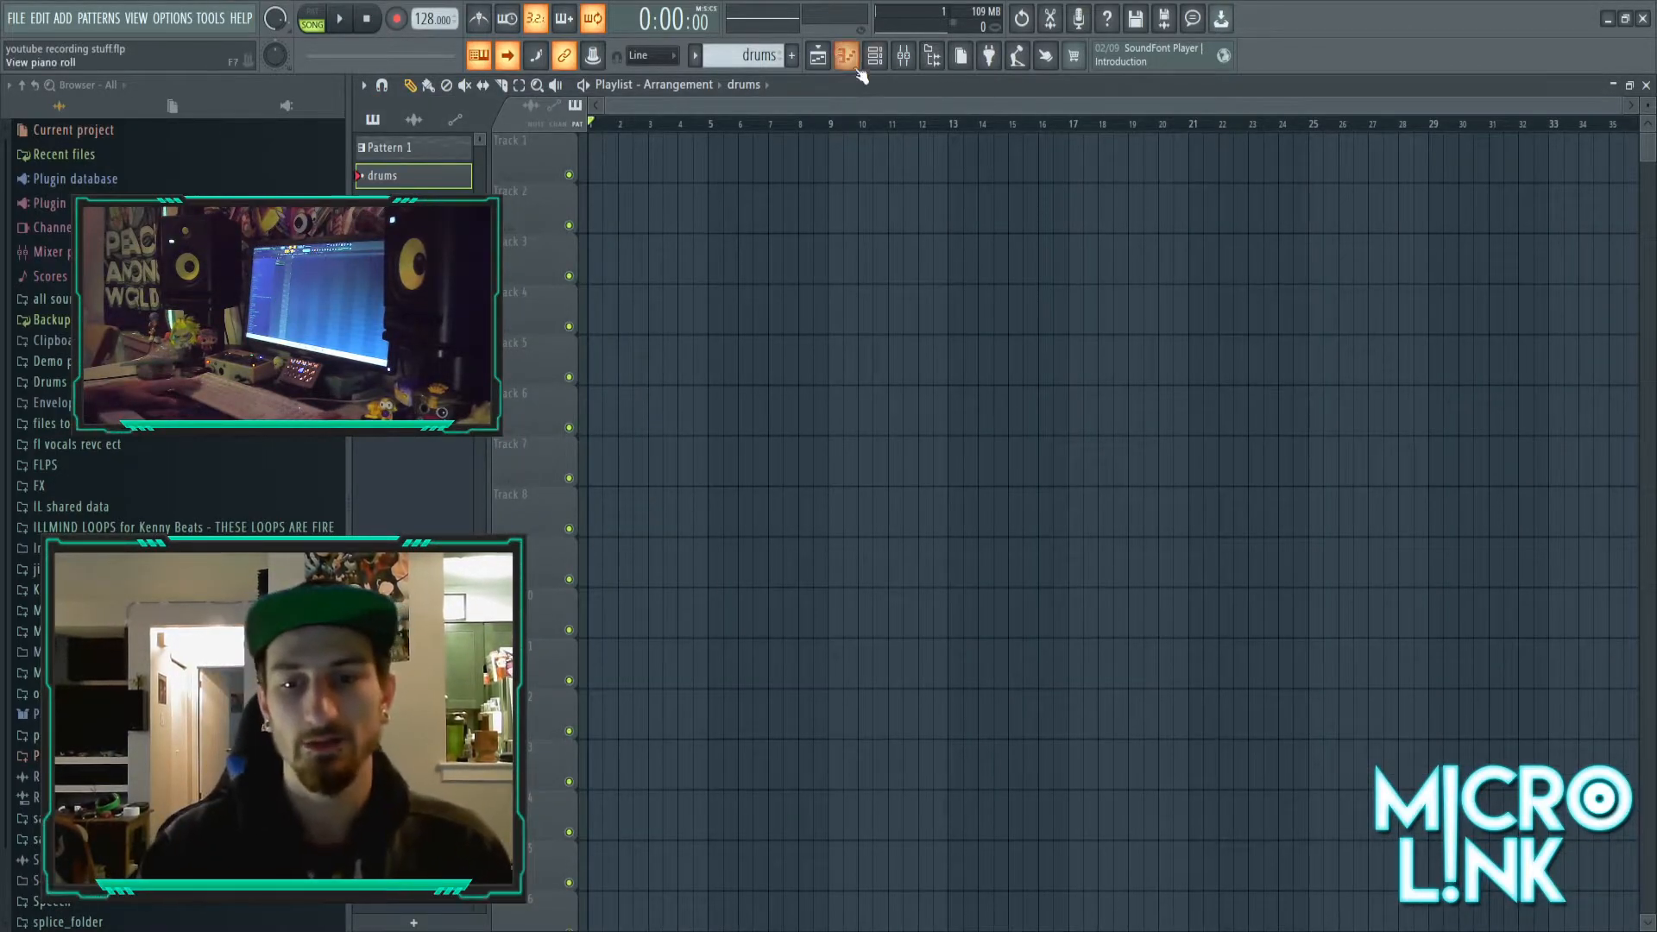
left_click(848, 57)
left_click(847, 57)
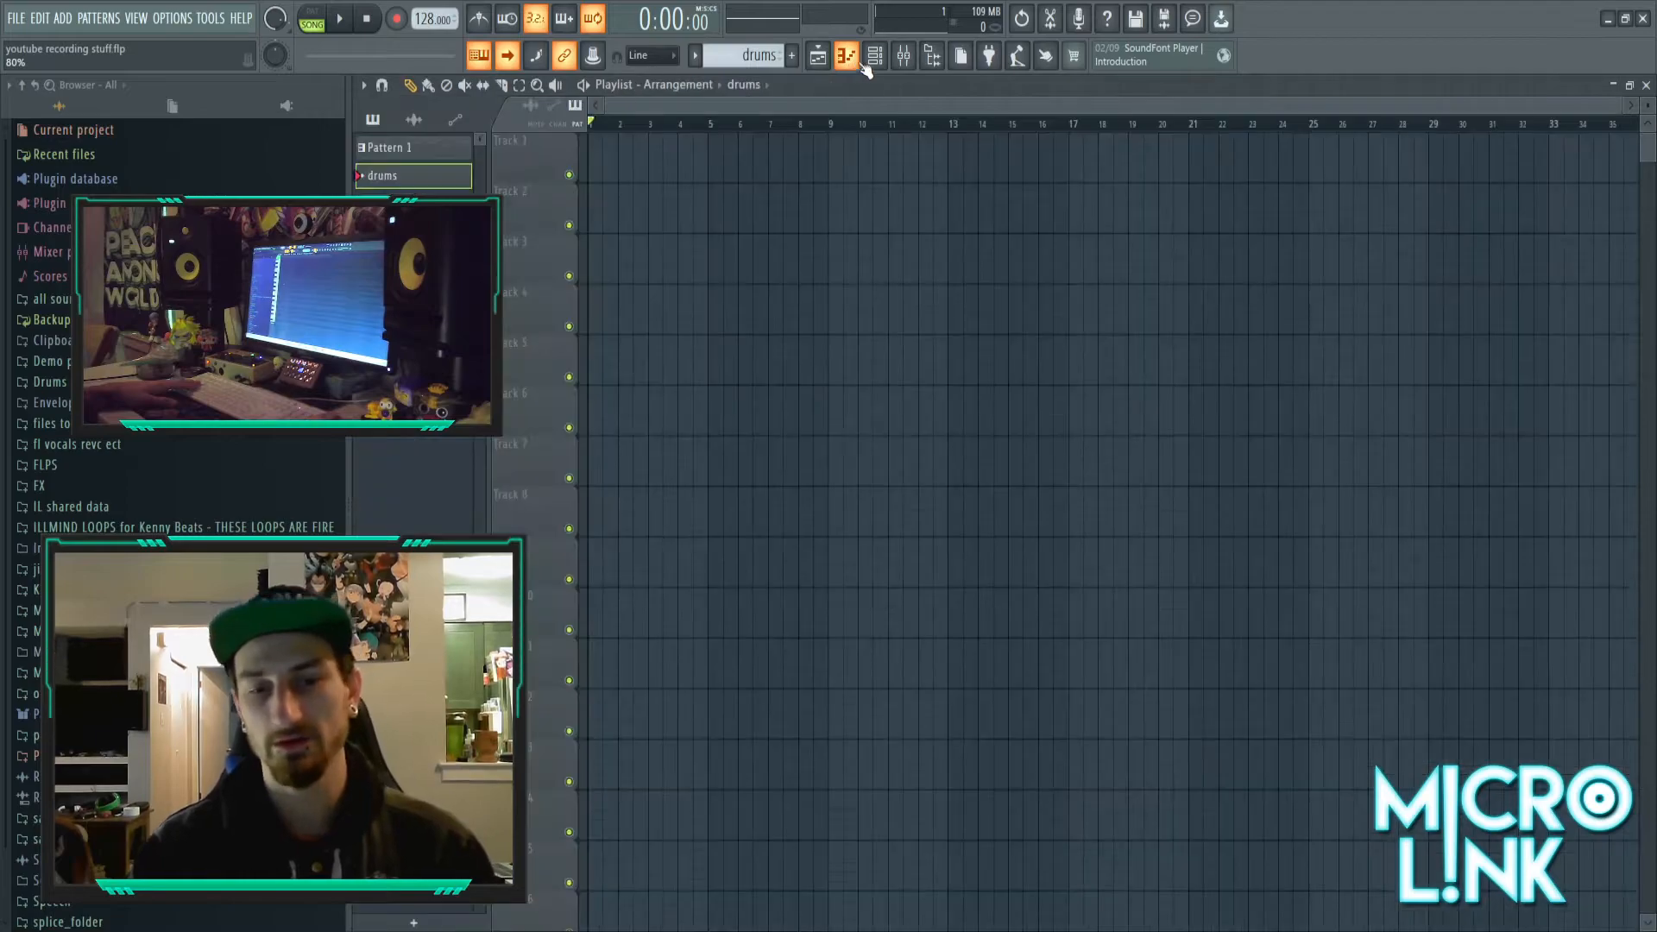
left_click(902, 57)
left_click(902, 57)
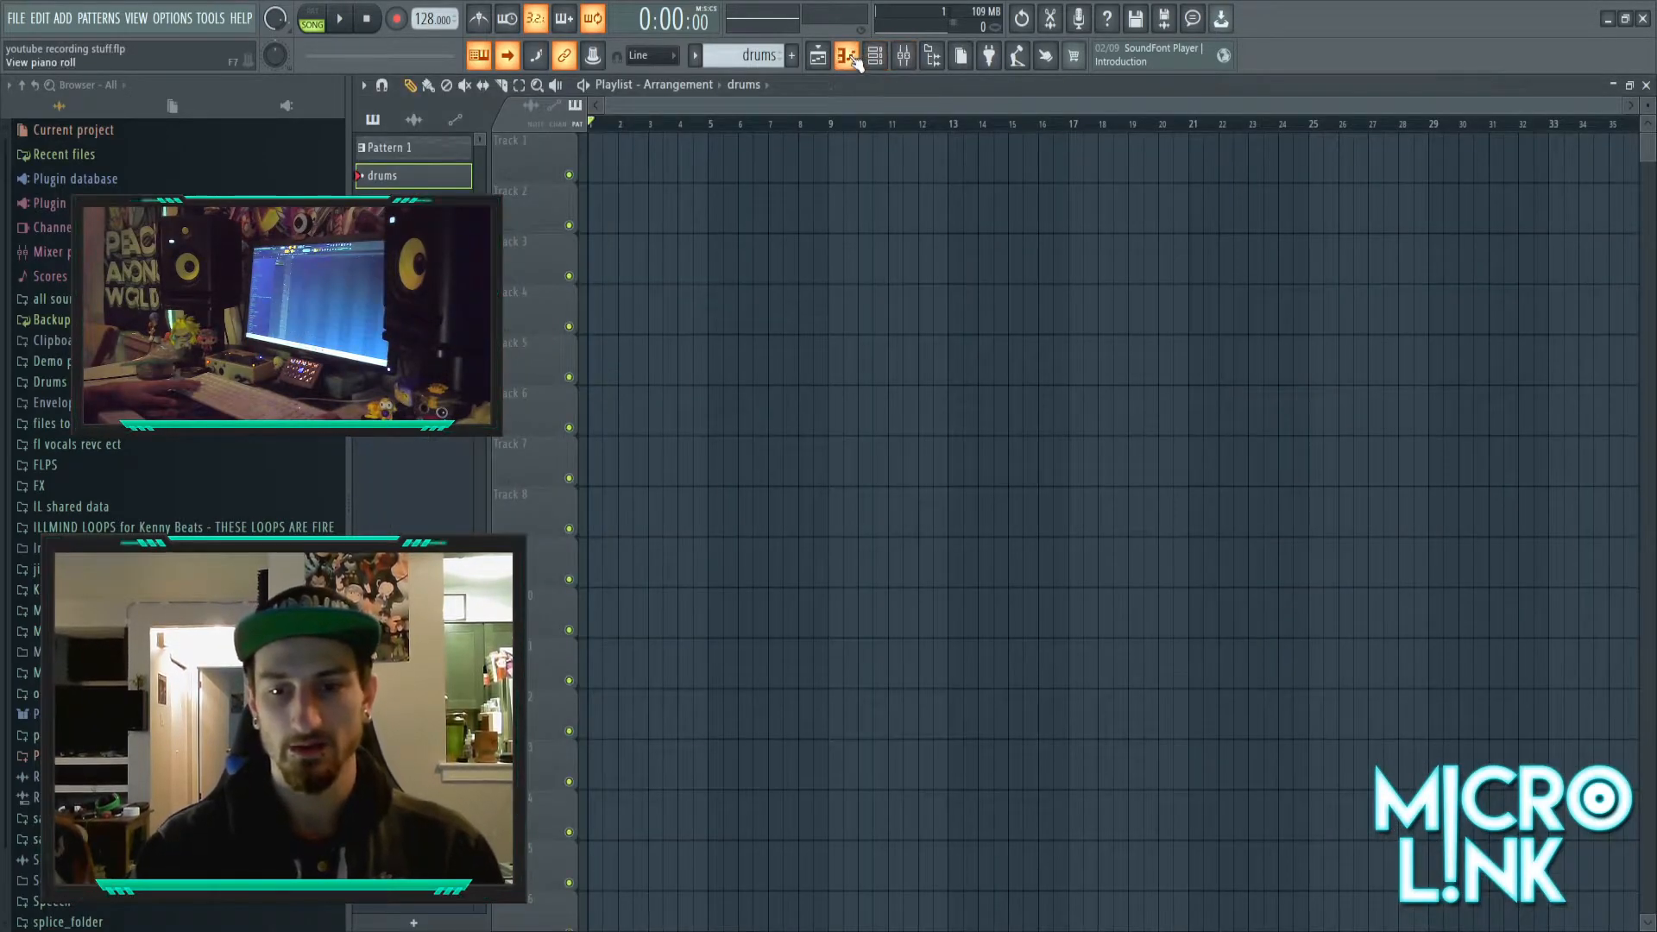
left_click(847, 57)
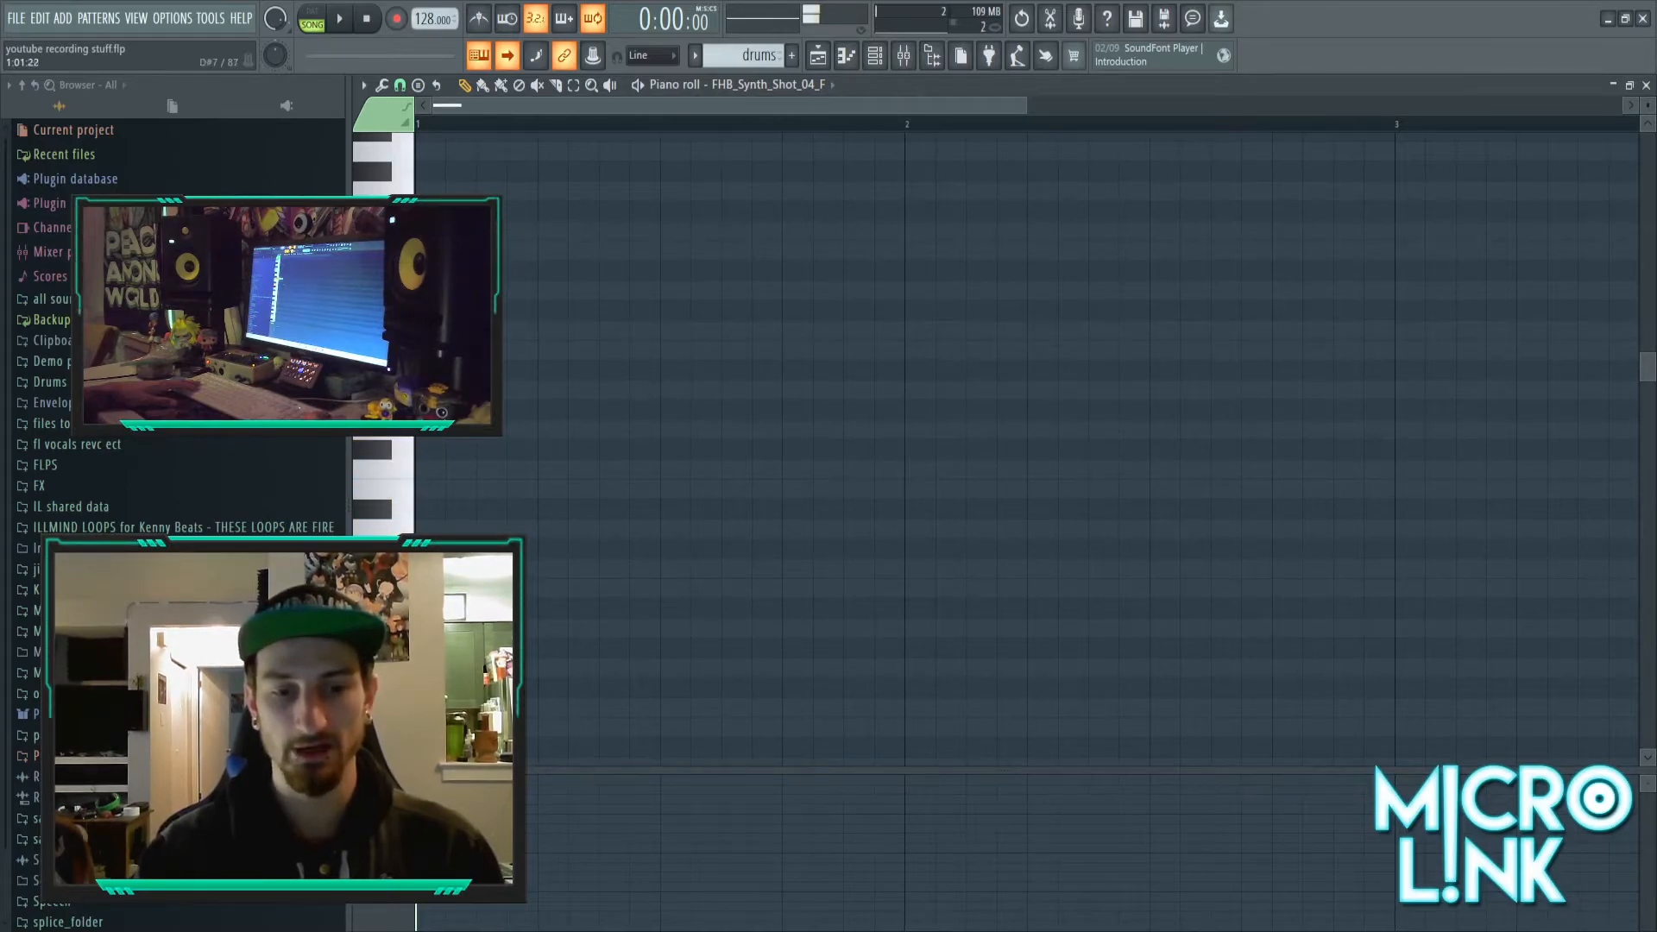
- Draw C7, F7, E7, F7 and F7 notes from the start of bar 1 and play them in Pattern mode
left_click(574, 268)
left_click(665, 231)
left_click_drag(579, 268, 550, 251)
left_click(613, 231)
left_click(308, 23)
key("space")
- Add D7, F7 and E7 notes in the second half of bar 1 and play the pattern
left_click(759, 291)
key("space")
left_click_drag(801, 292, 771, 292)
key("space")
left_click(794, 230)
left_click(858, 250)
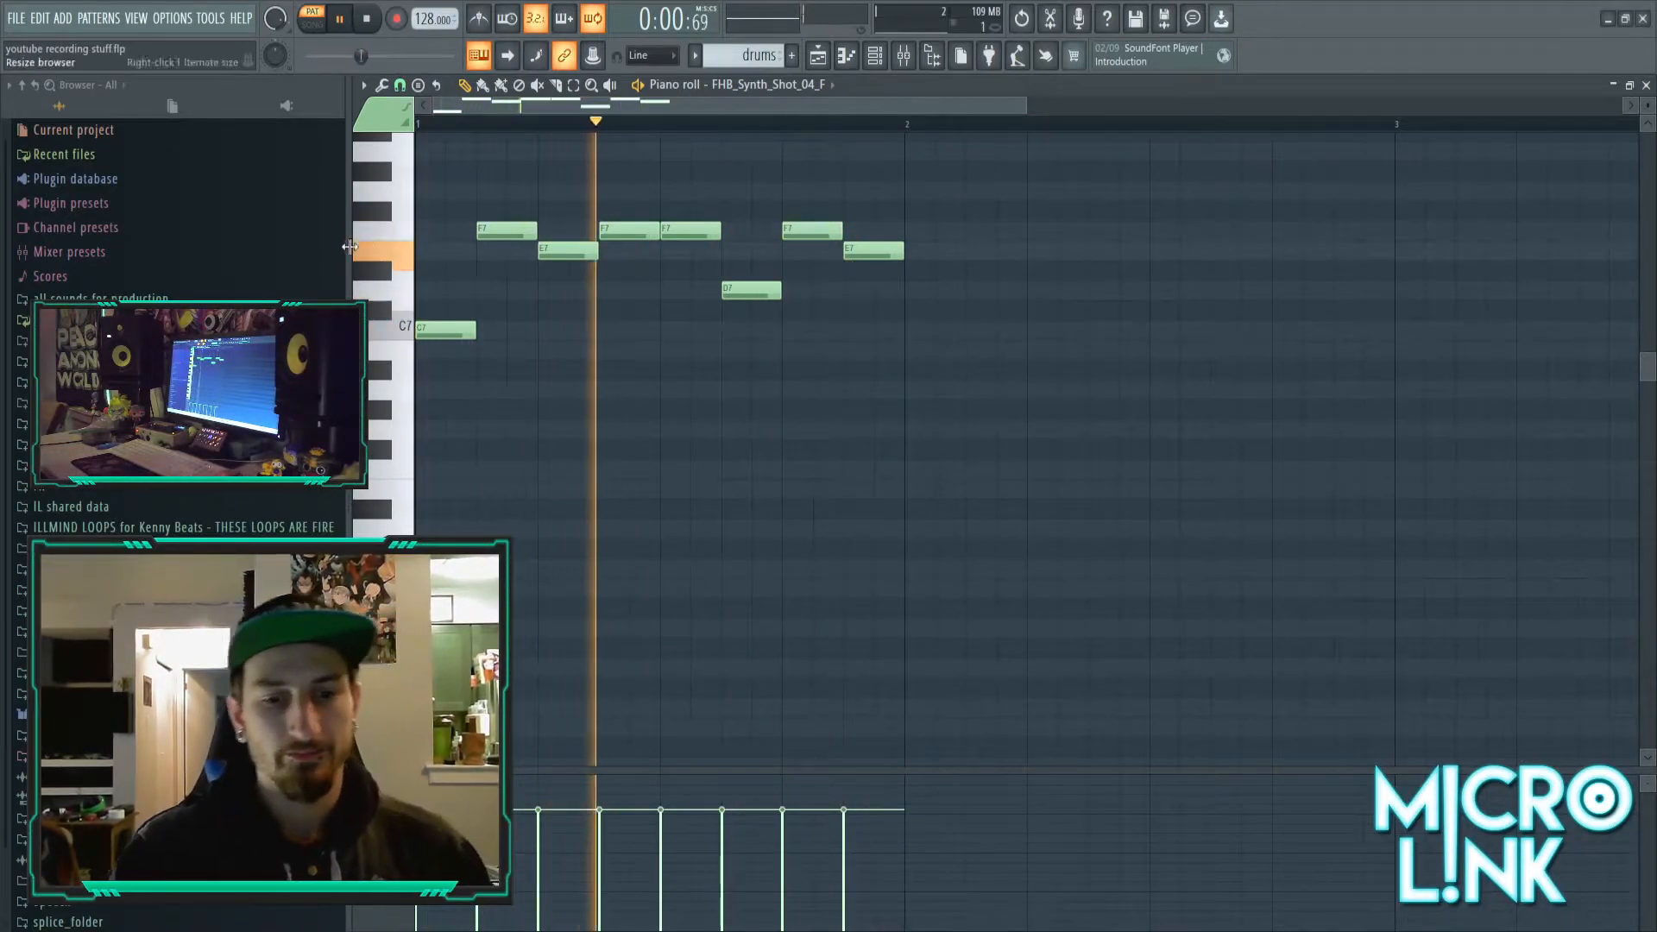
- During playback, add a D7 note and two C7 notes beneath the melody in bar 1, with the last C7 ending the bar
left_click(561, 292)
left_click_drag(561, 292, 589, 292)
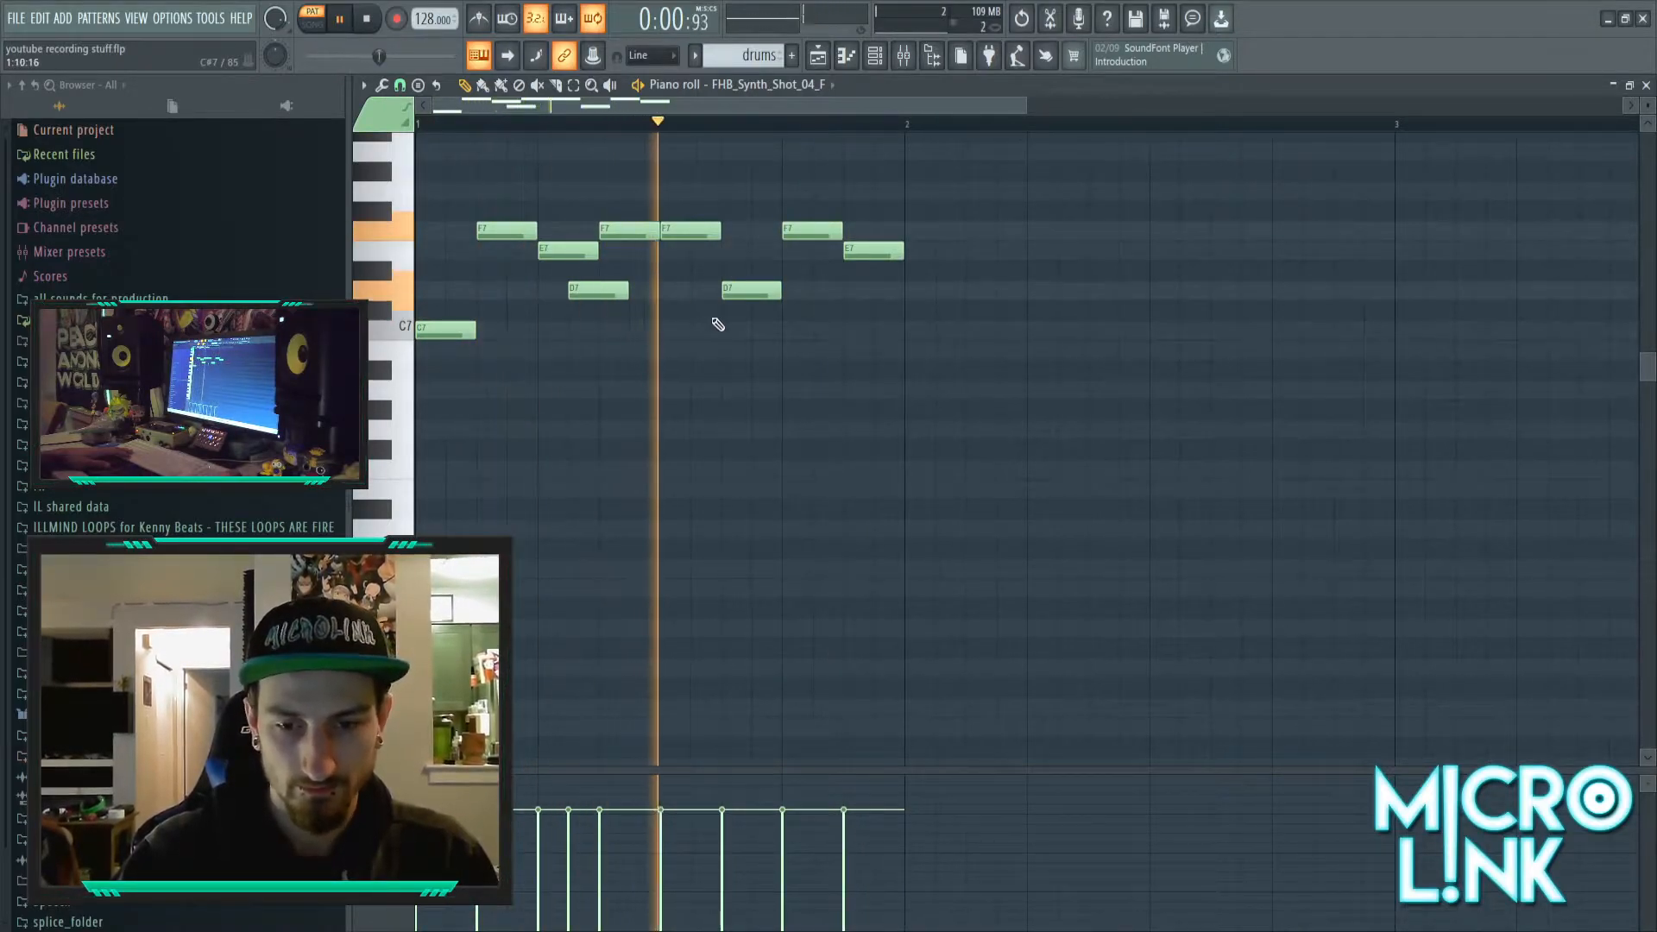
left_click(848, 331)
left_click_drag(849, 330, 787, 332)
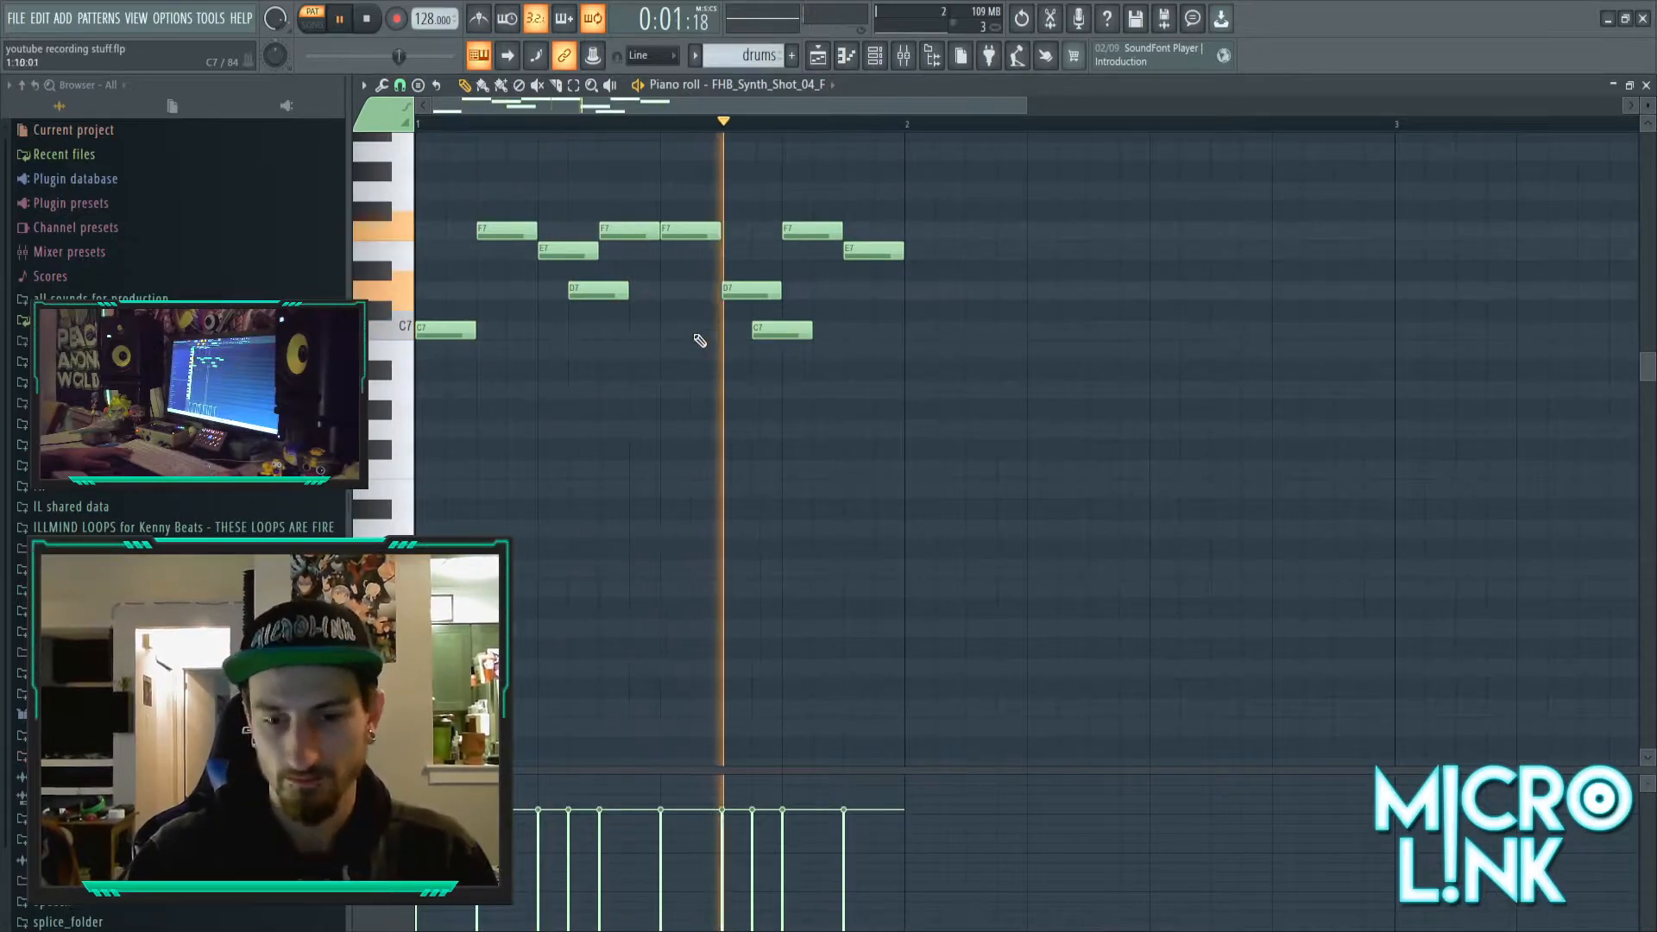
left_click(852, 331)
left_click_drag(878, 352, 909, 329)
right_click(889, 333)
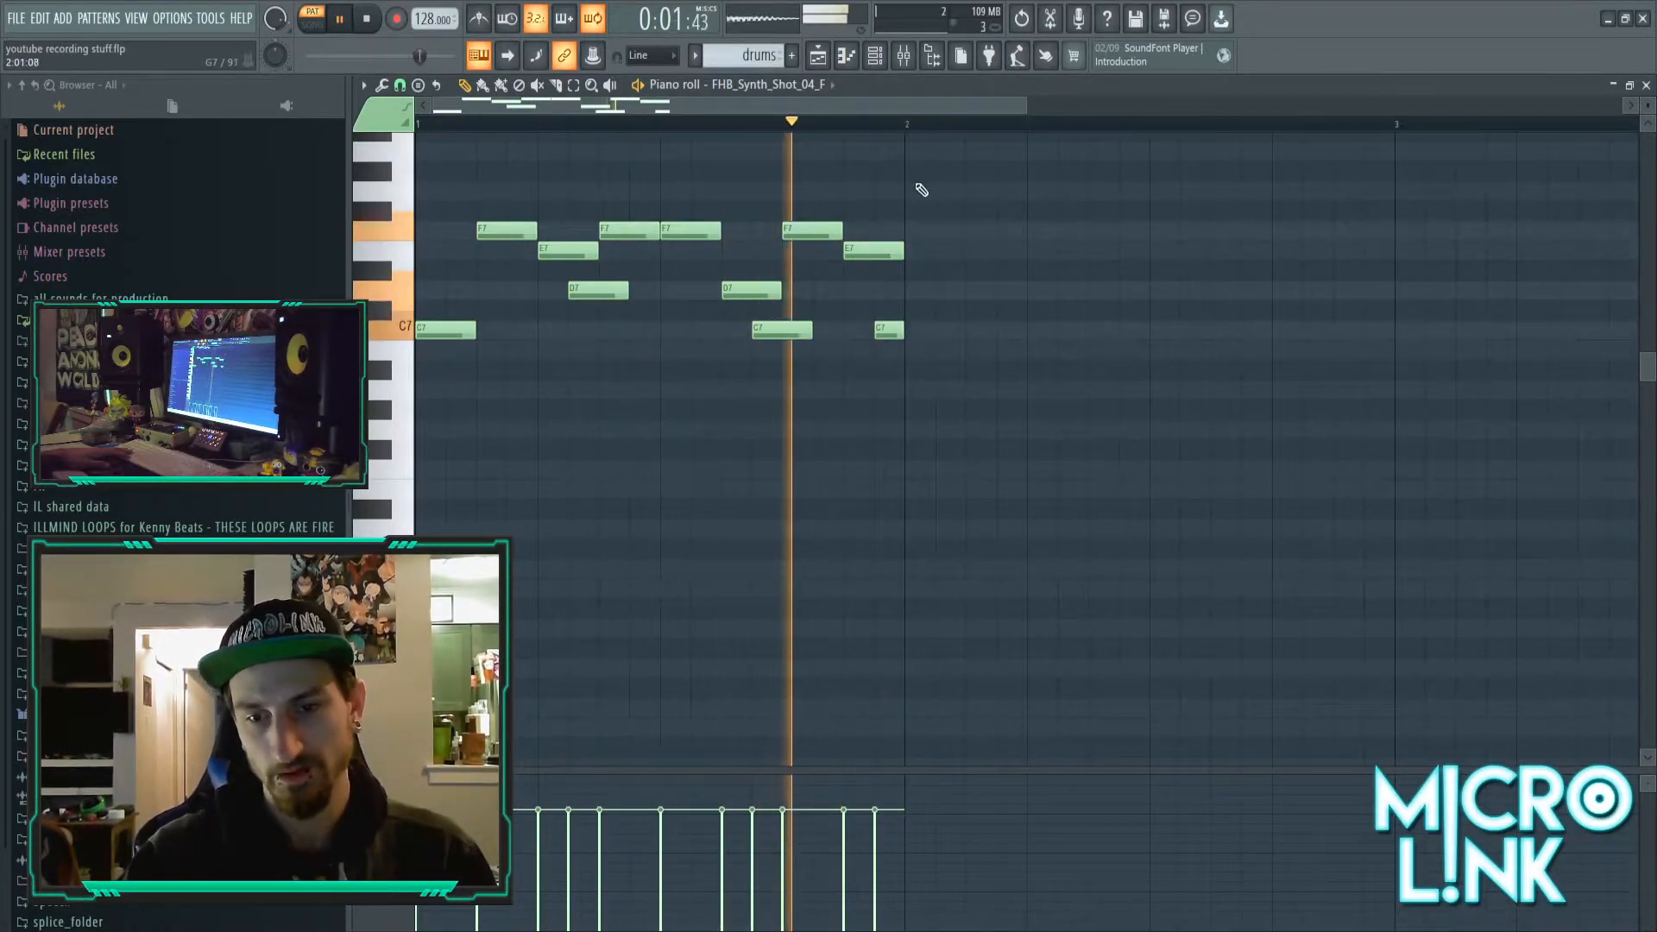
- Lengthen the last C7 note past the middle of bar 2, play the pattern and stop it
key("space")
left_click_drag(999, 330, 1210, 330)
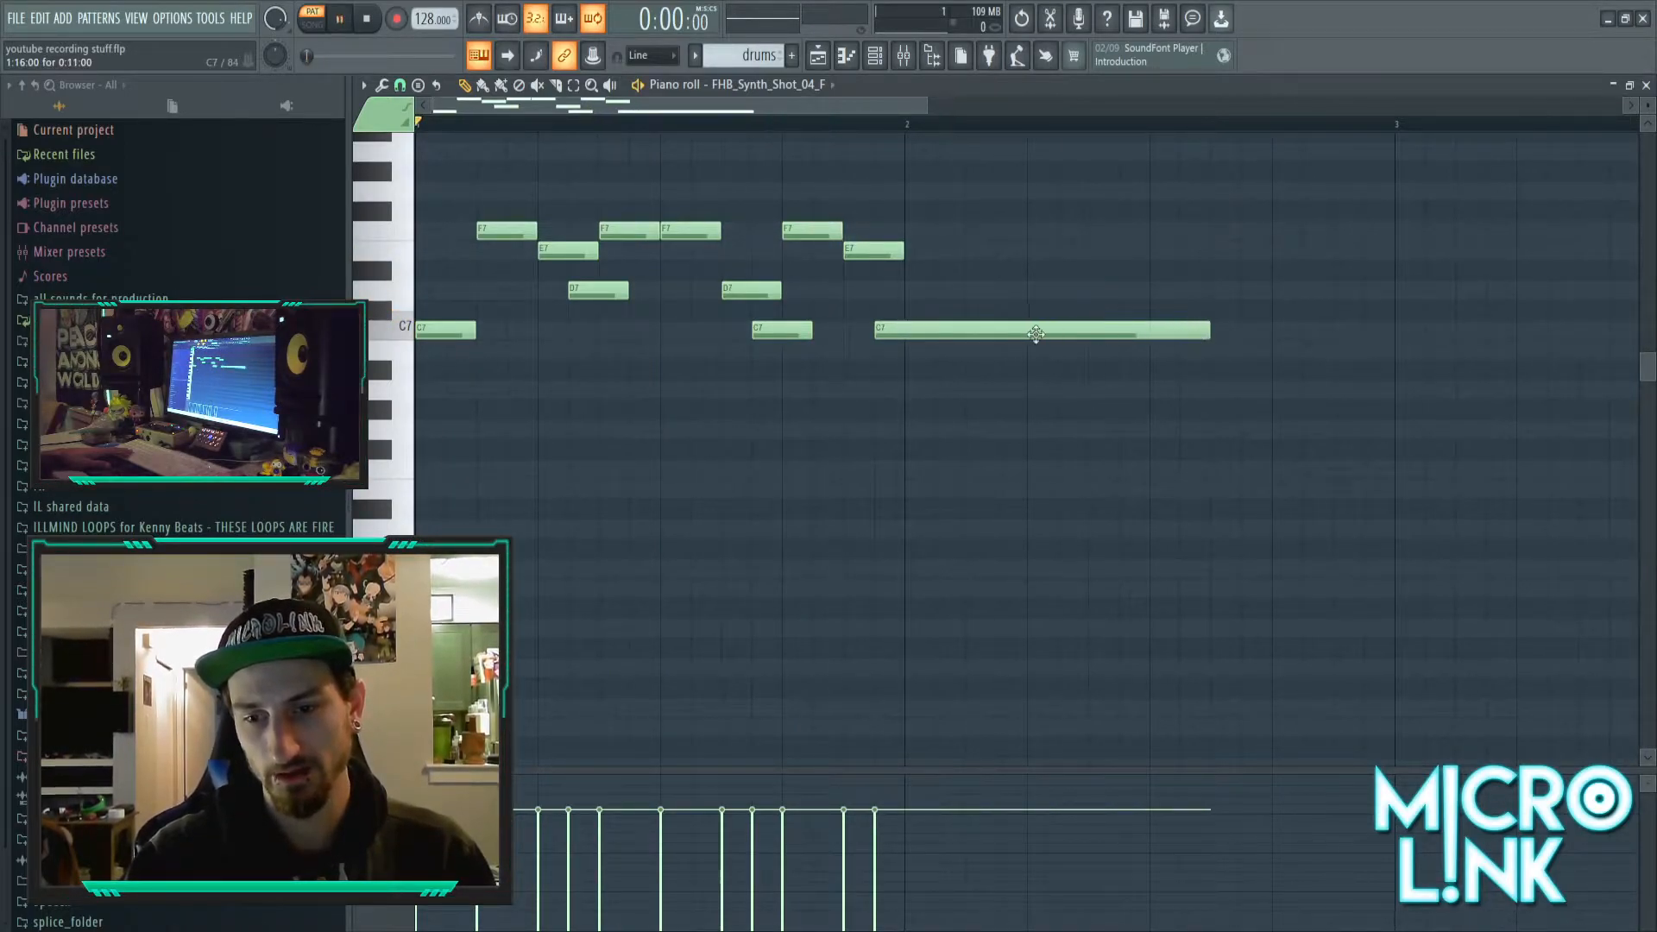
key("space")
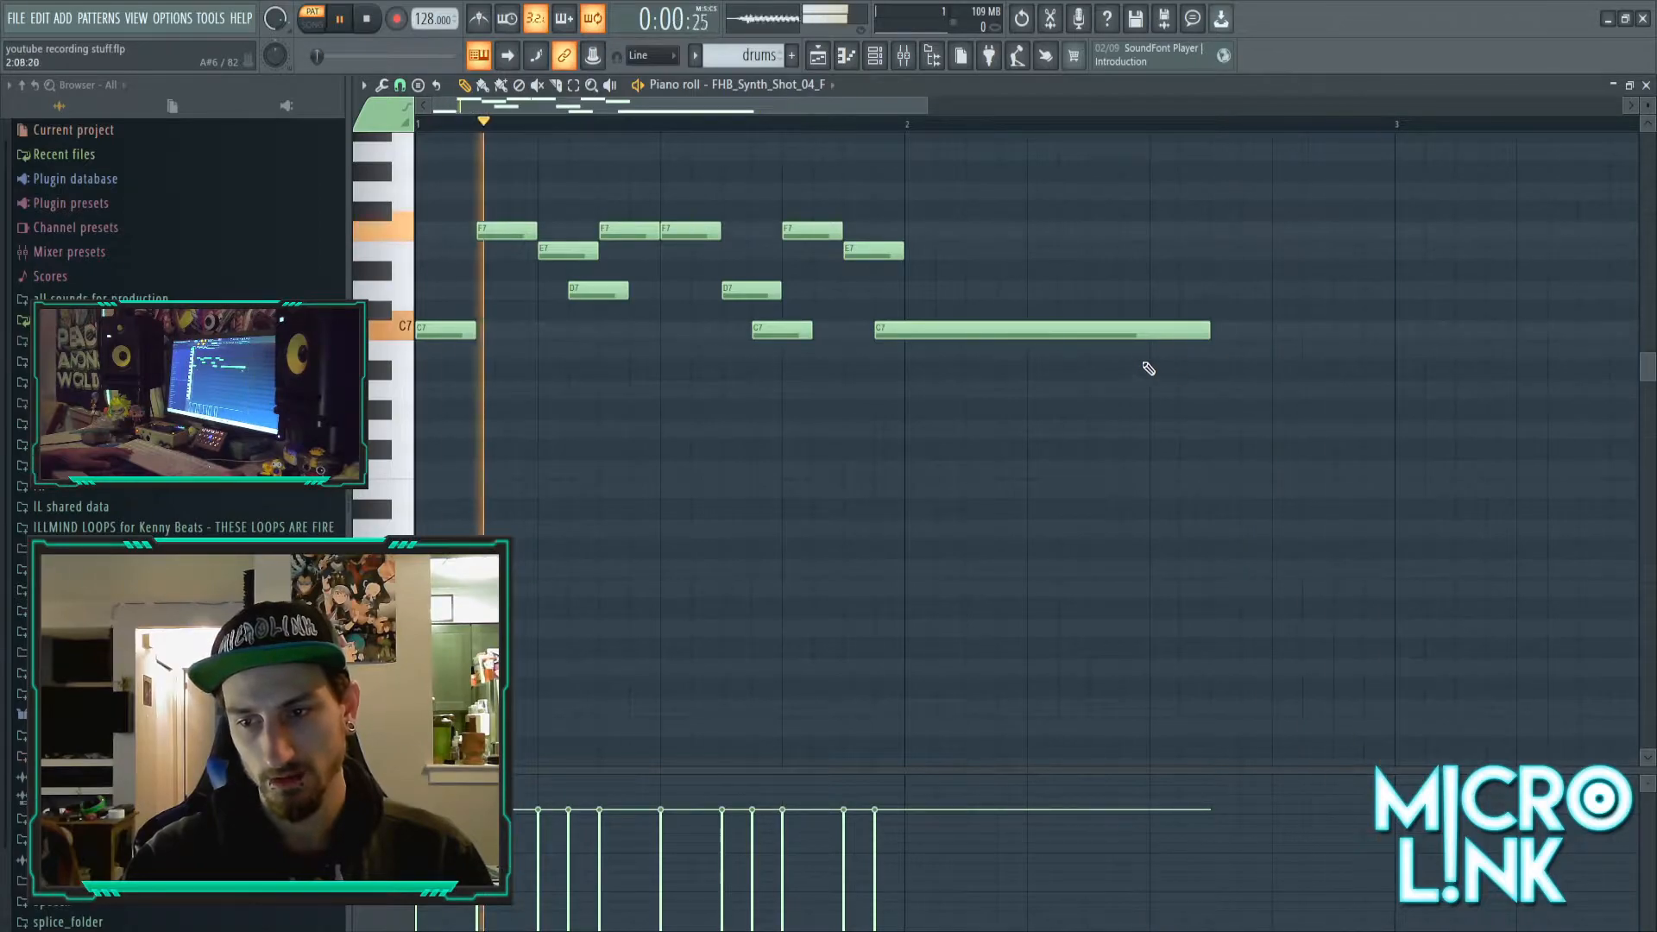
scroll(1015, 234, "up", 3)
scroll(1014, 234, "down", 3)
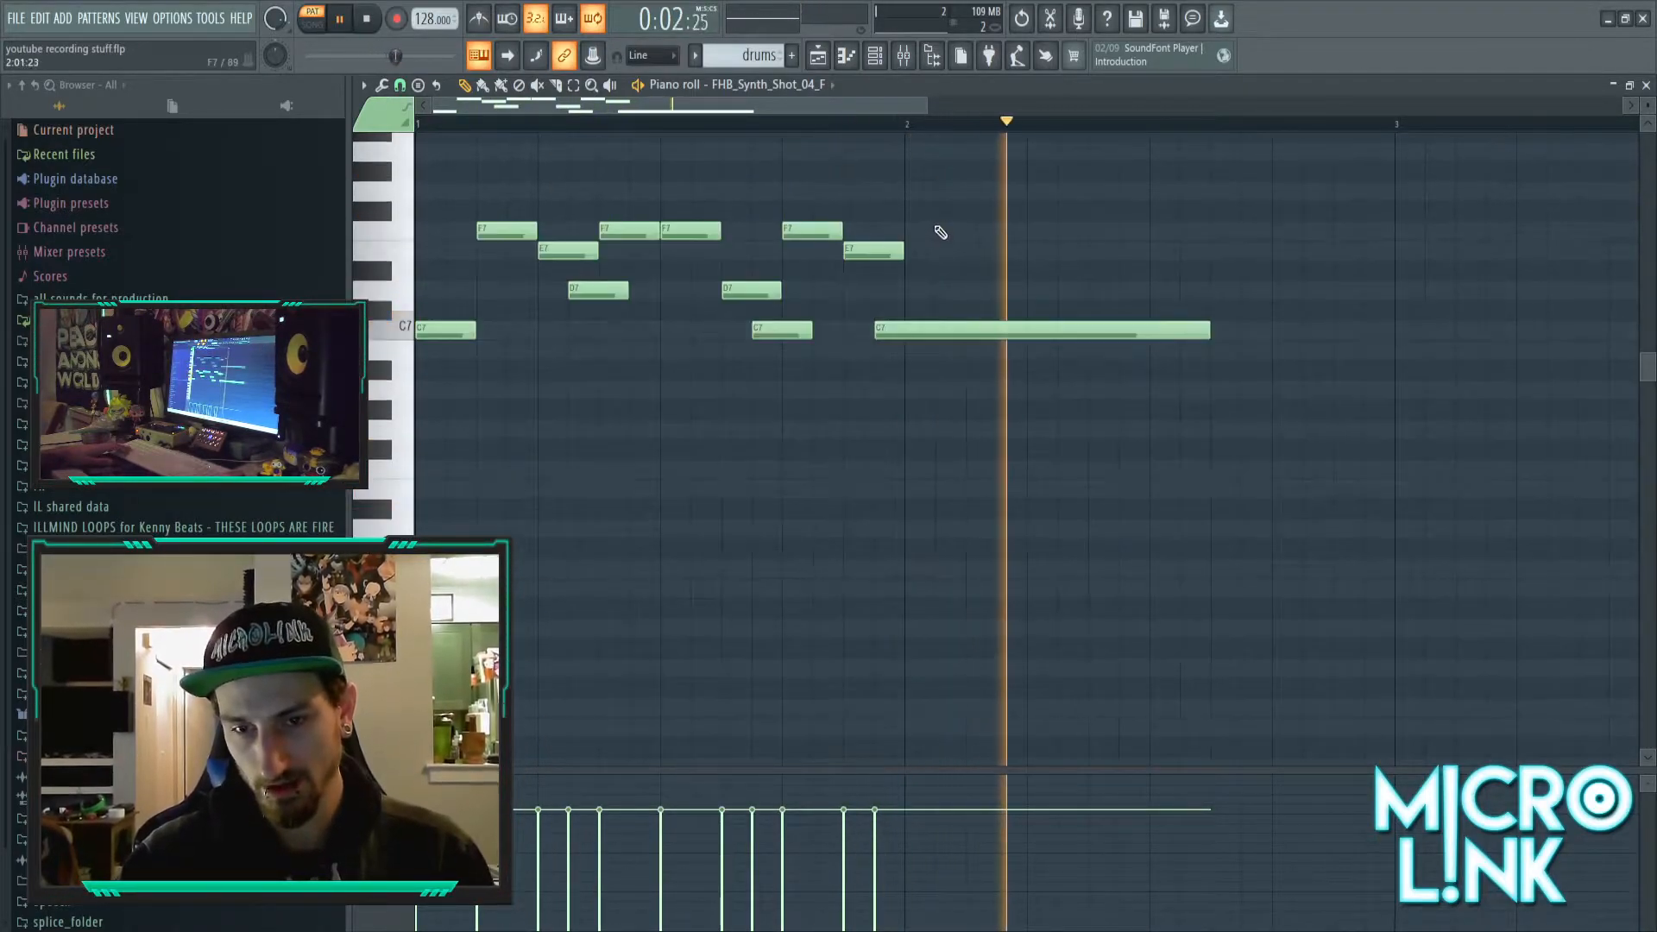
key("space")
- Shorten the last C7 note back to the end of bar 1 and play the pattern
scroll(897, 171, "down", 3)
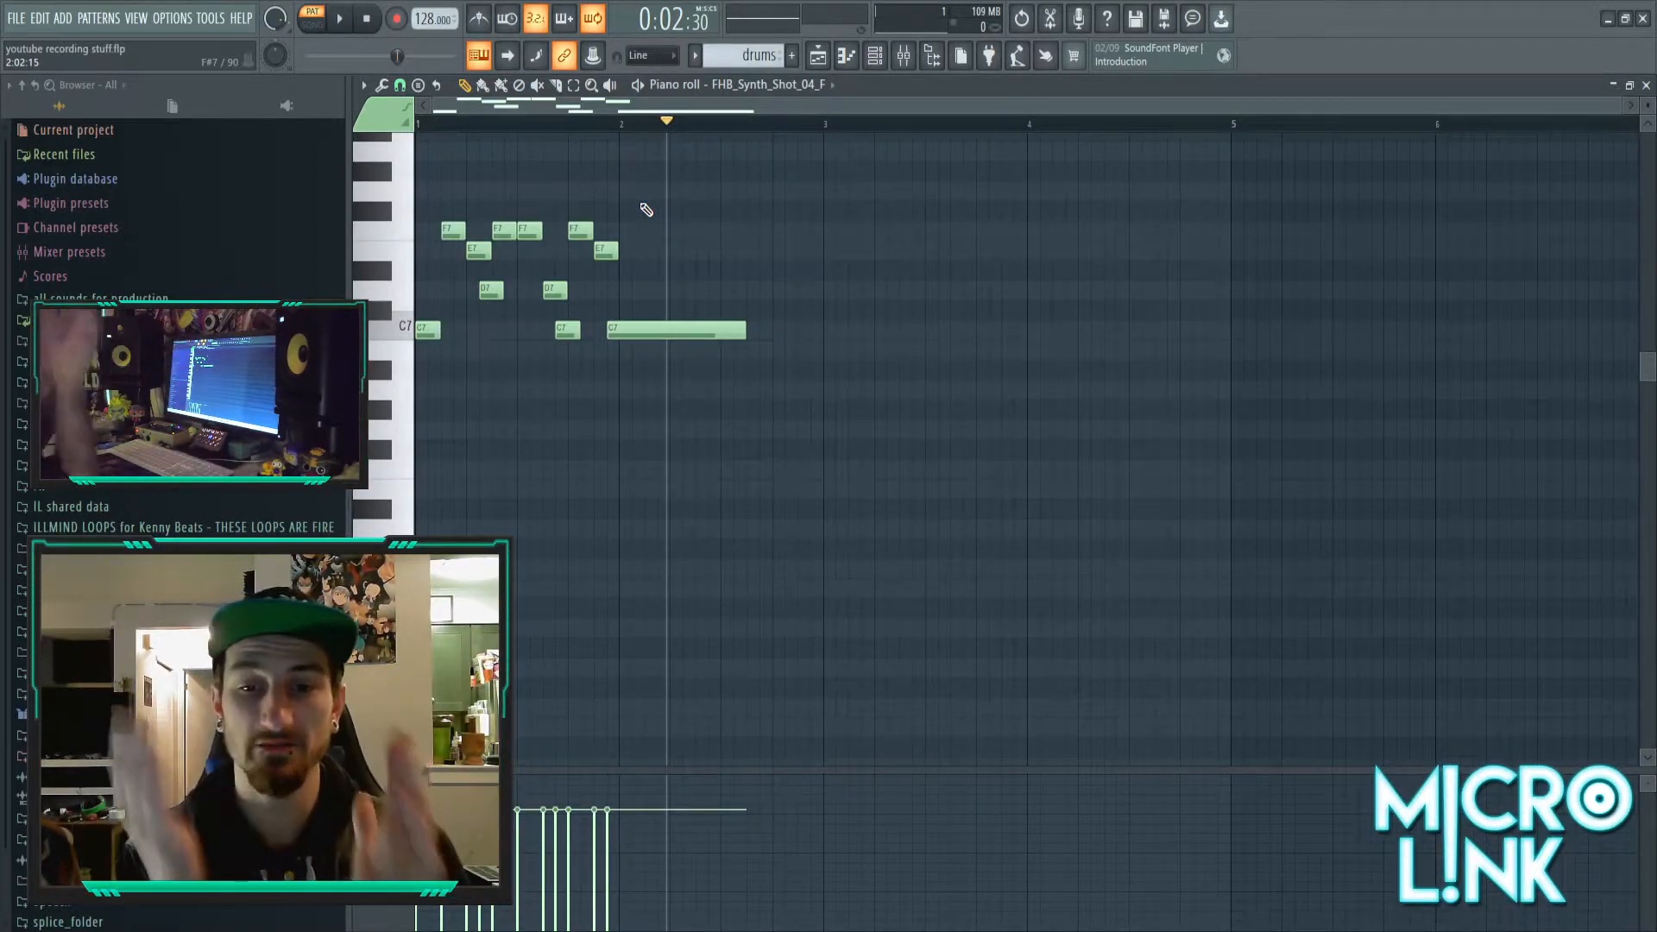
left_click_drag(756, 341, 602, 341)
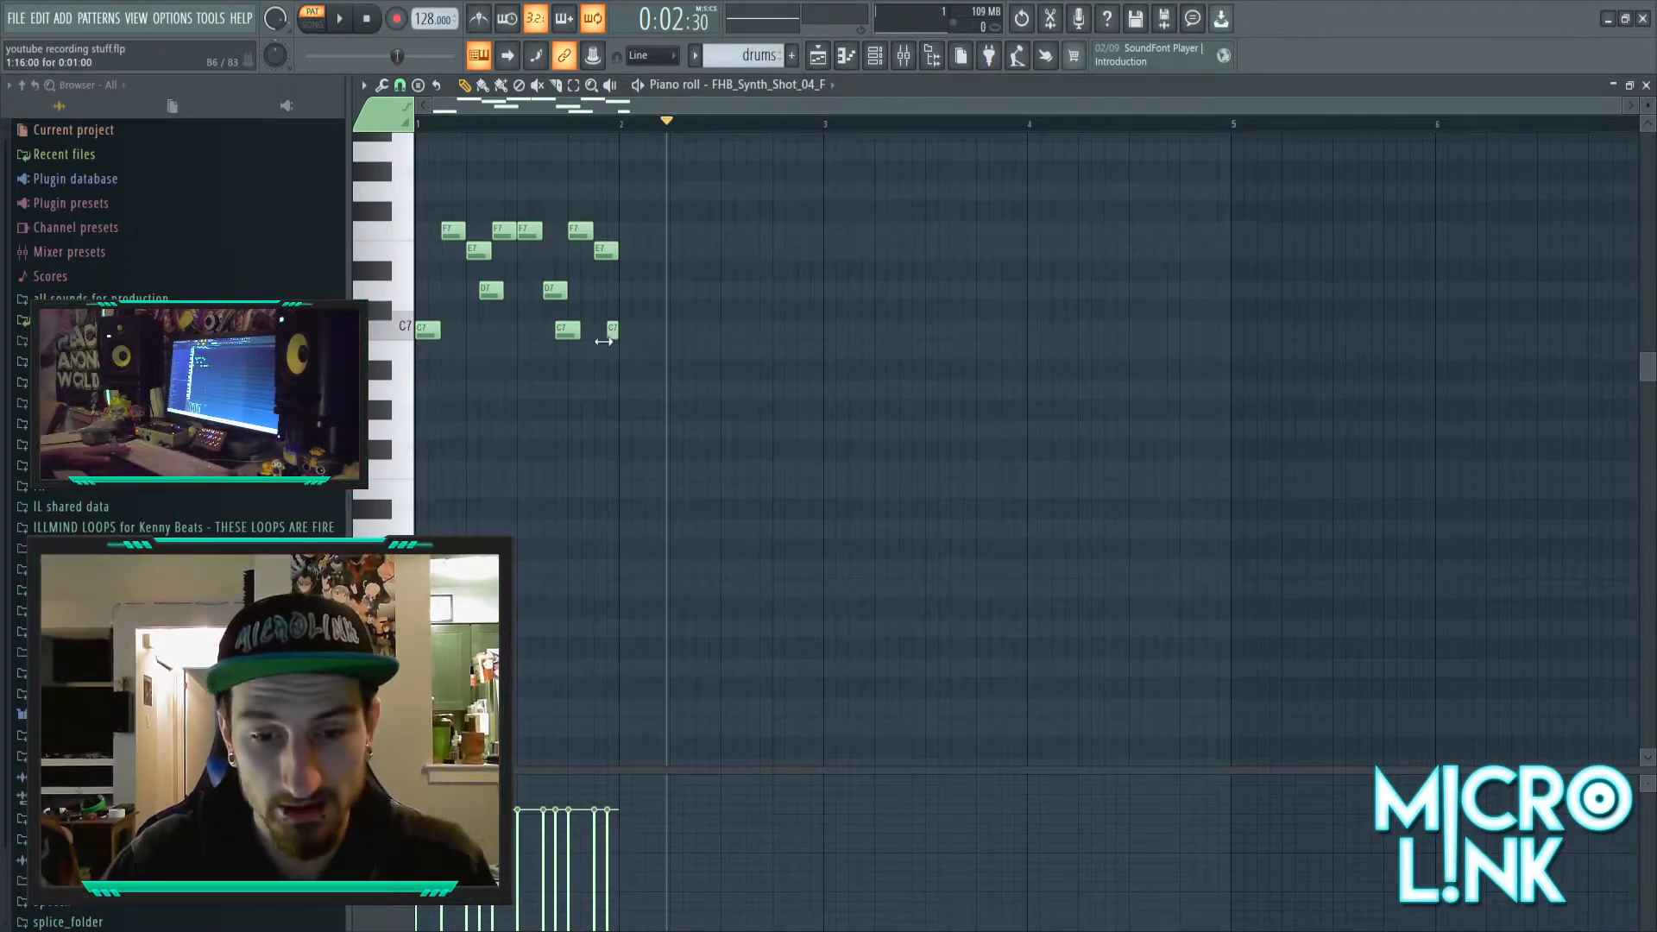
key("space")
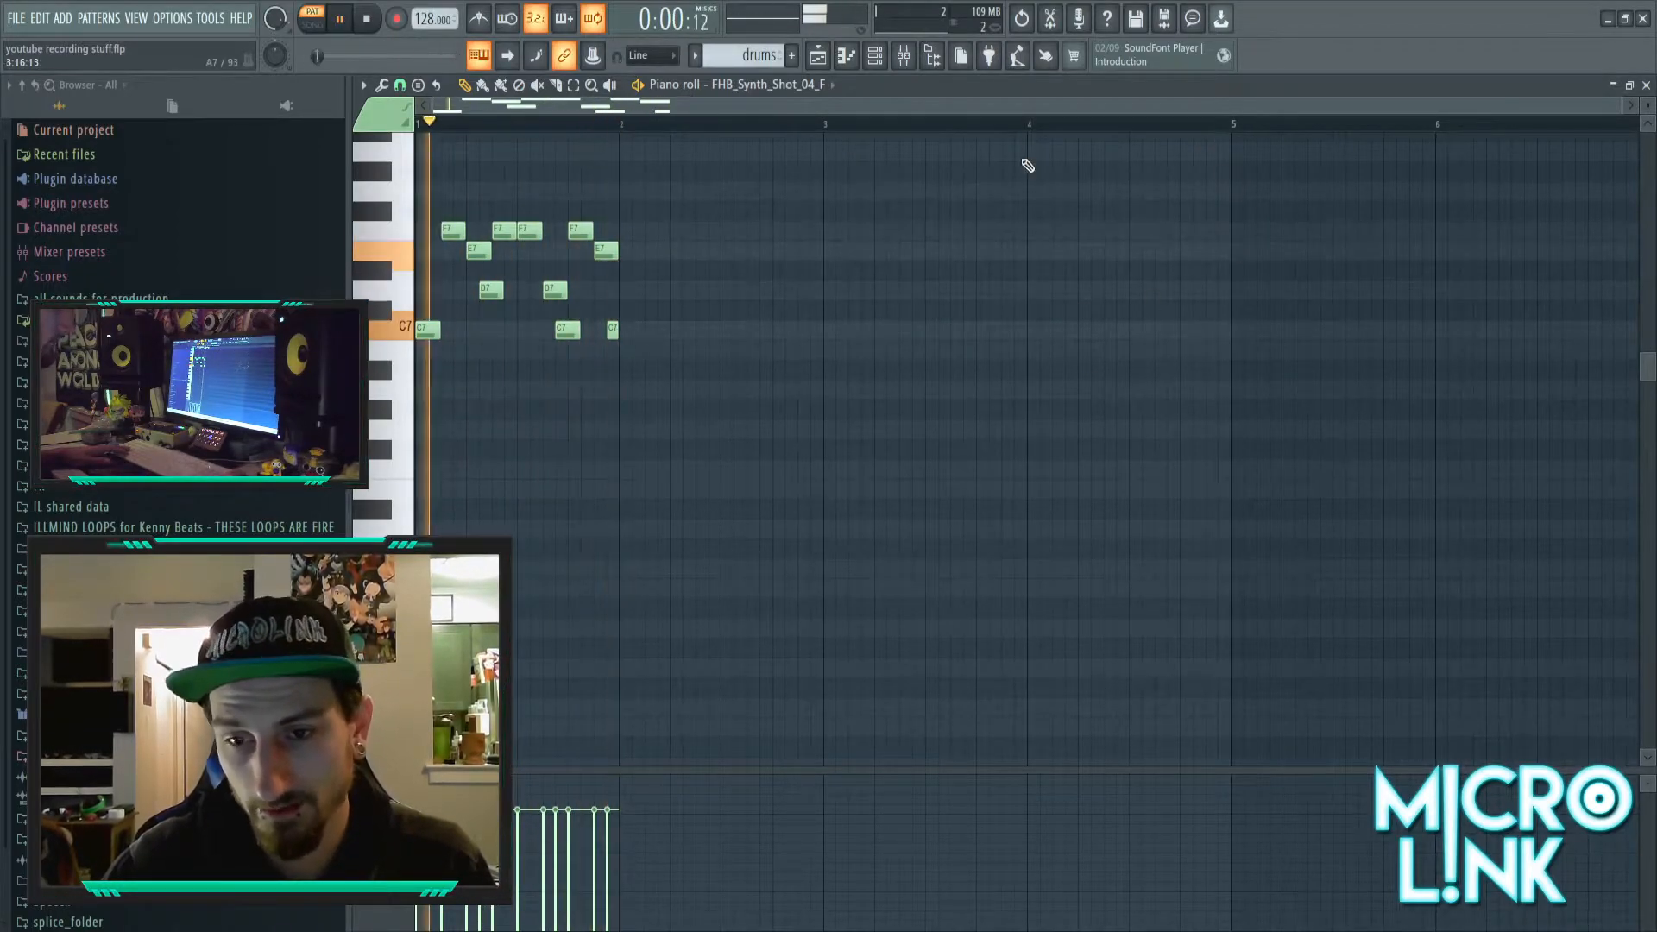
- Stop playback, delete all notes from the Piano roll and clear the time selection
right_click(670, 319, "ctrl")
key("space")
key("ctrl+a")
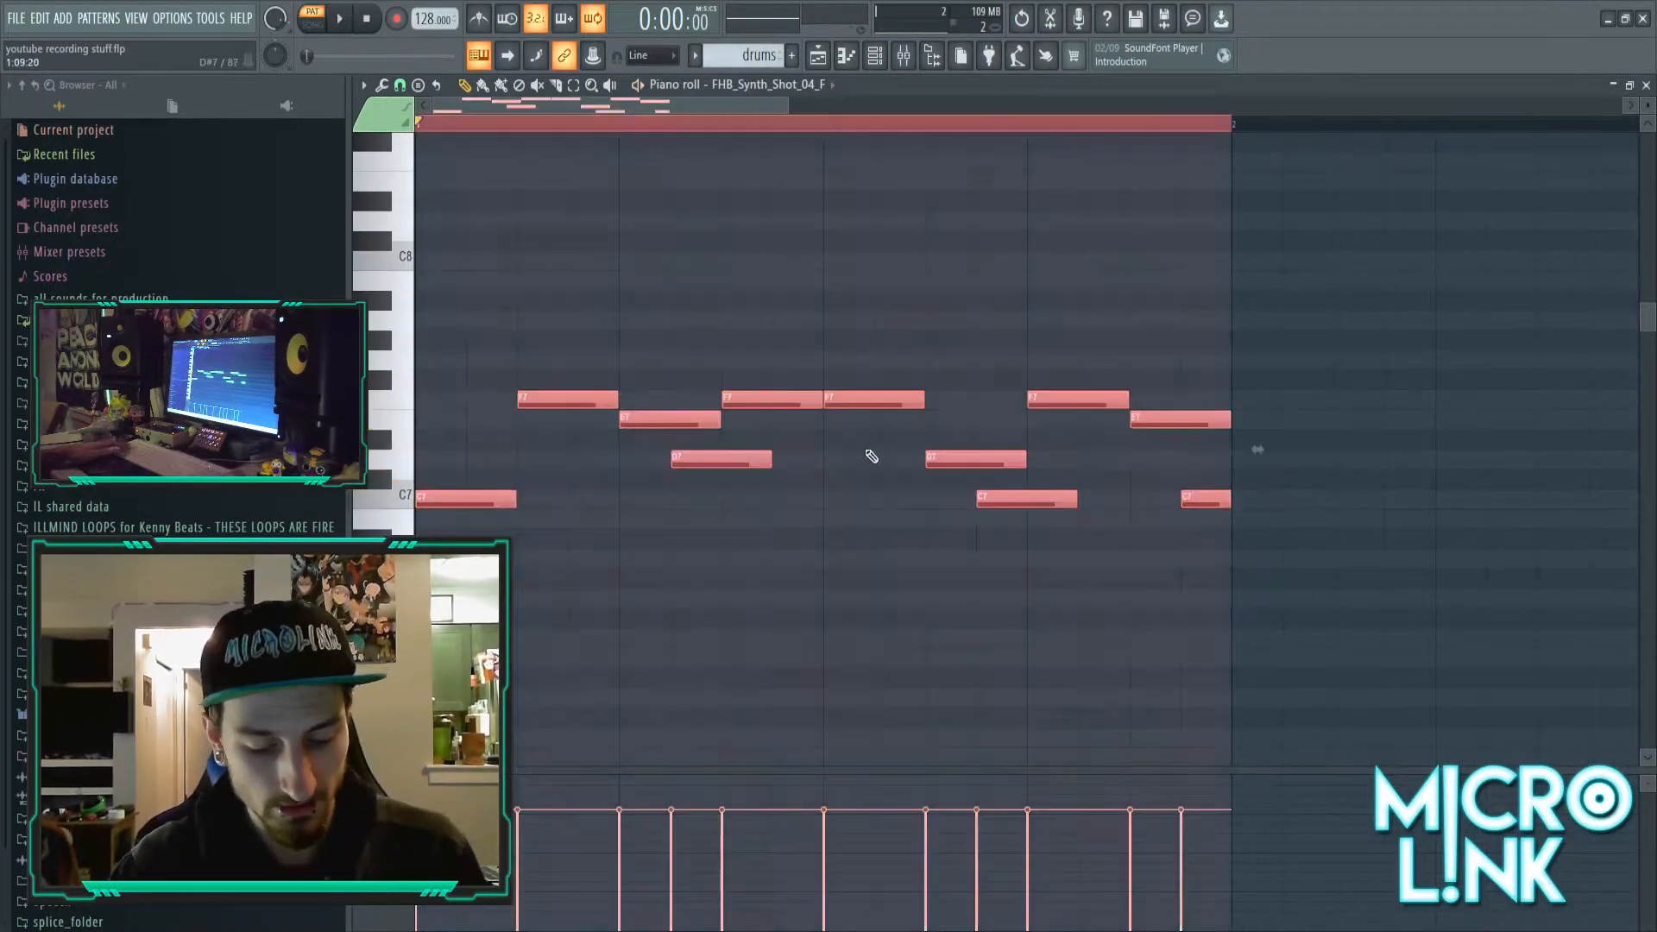
key("Delete")
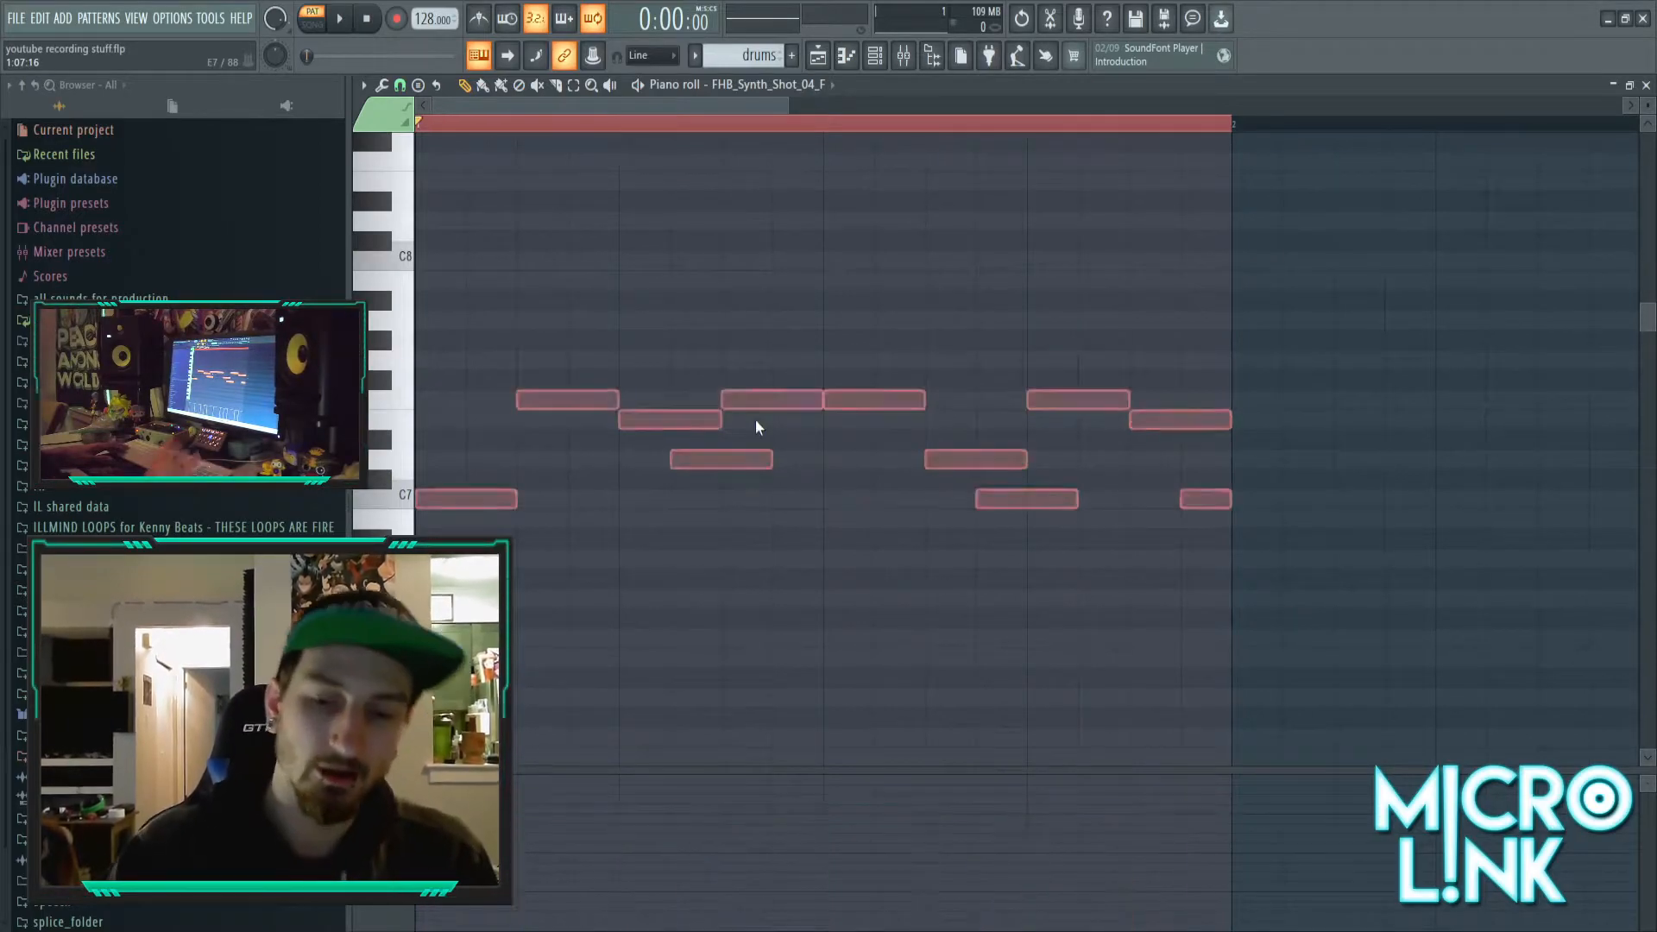
scroll(763, 418, "down", 5)
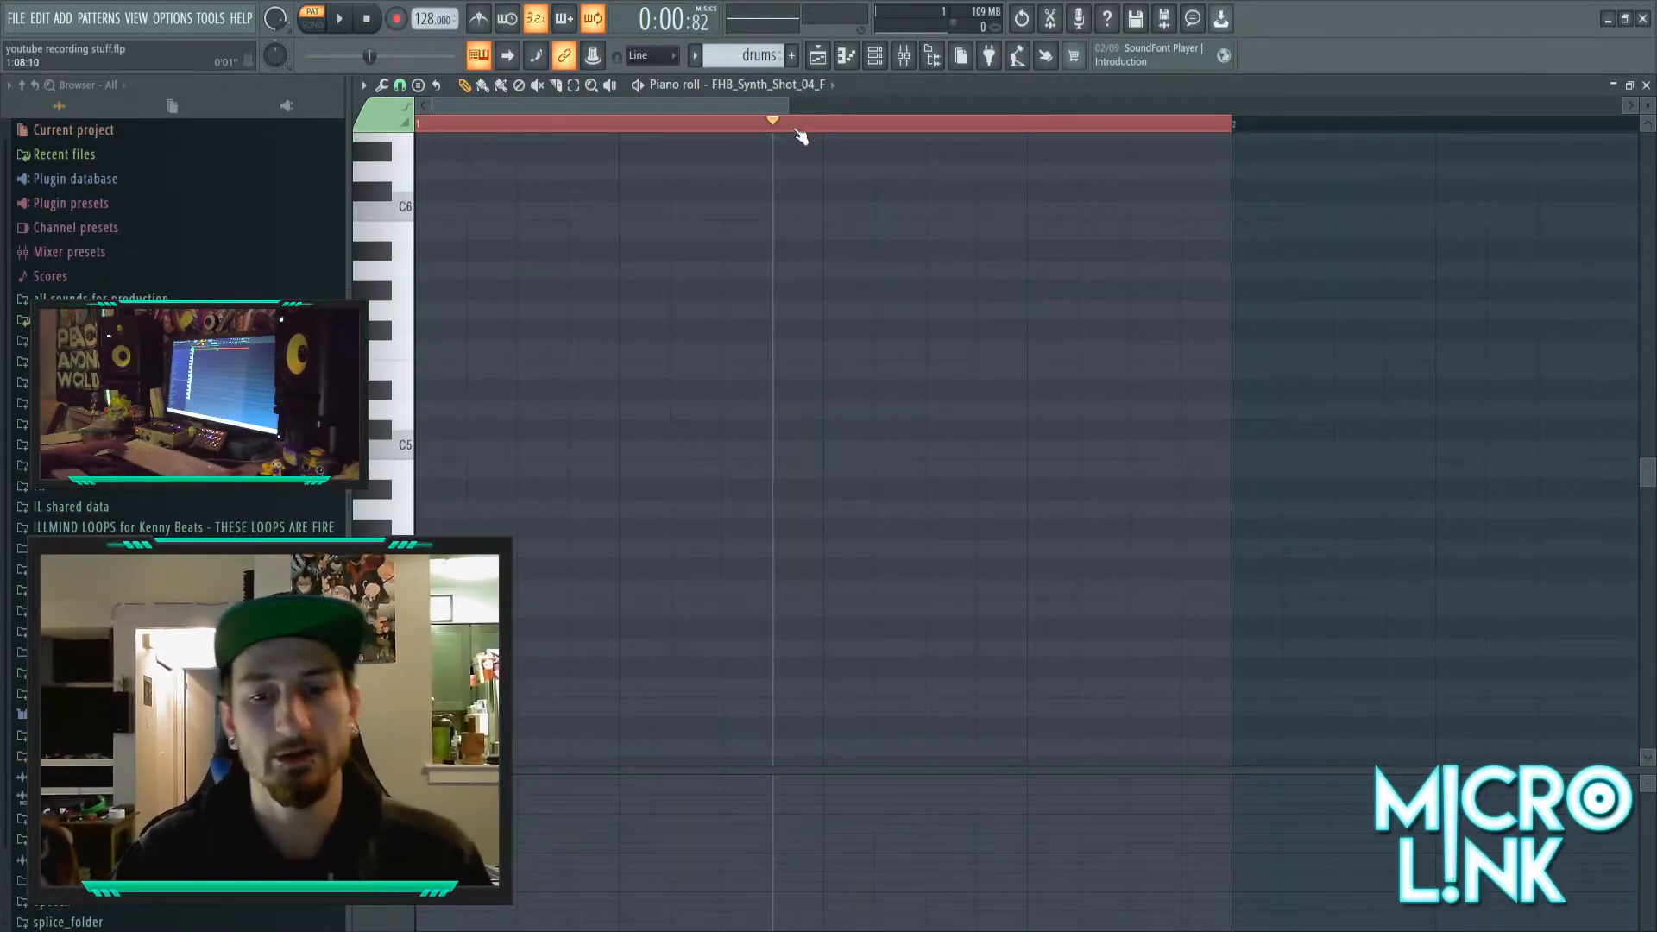
left_click(812, 129, "ctrl")
- Bring up the Playlist and show and hide the Channel rack for Pattern 1
key("F5")
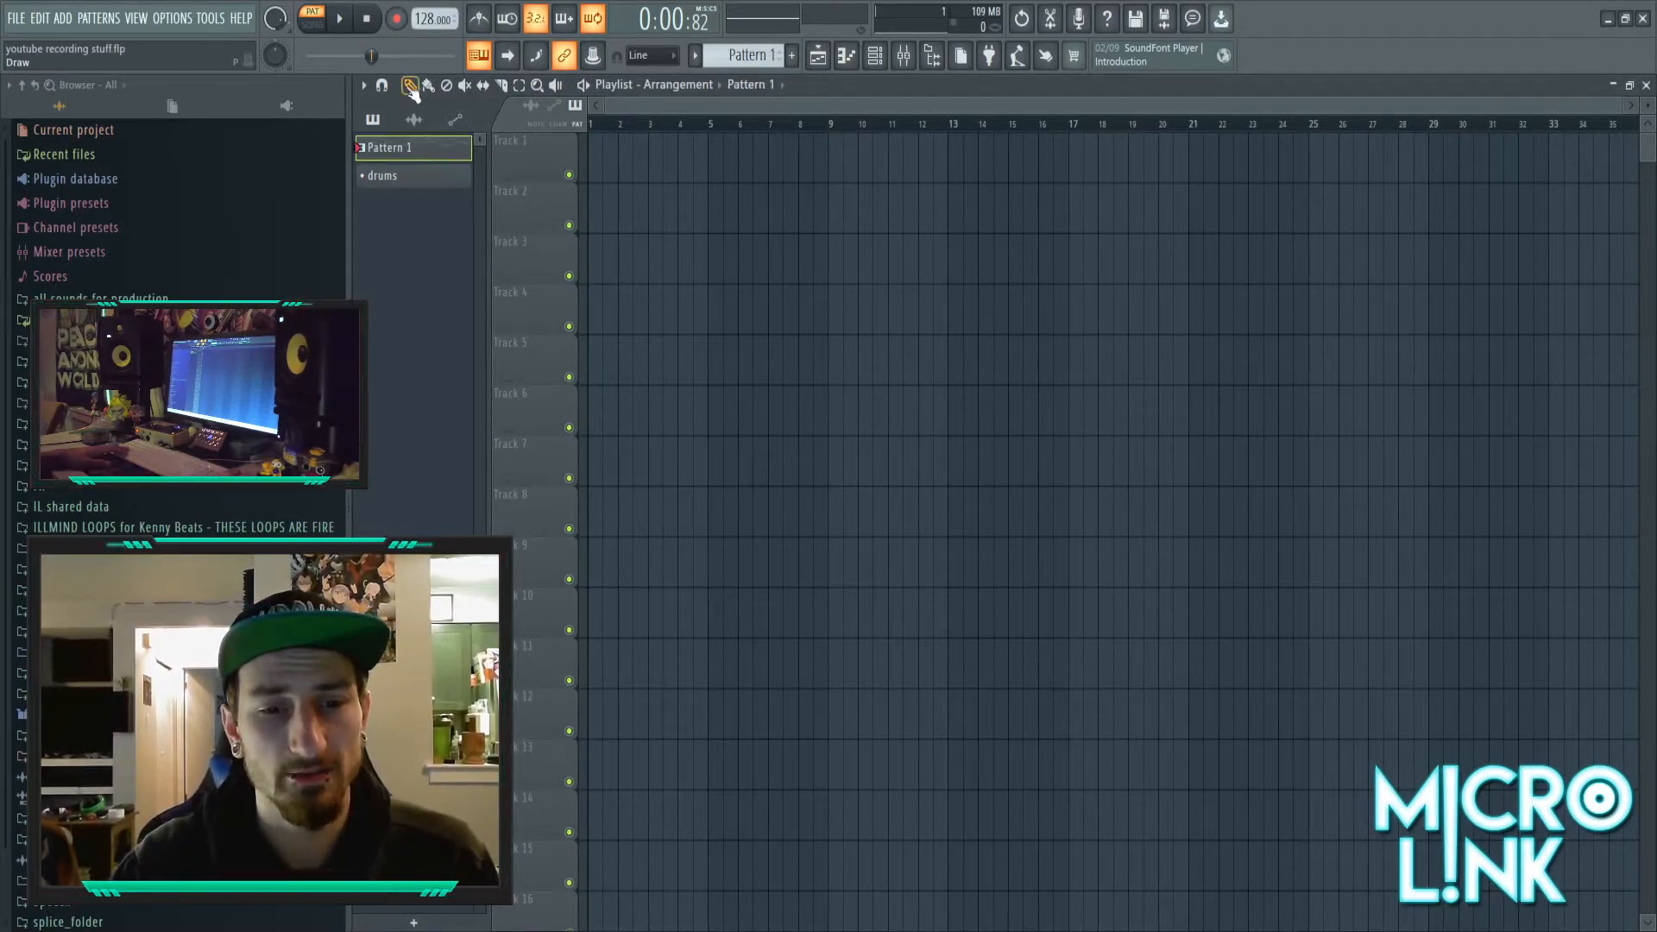
left_click(875, 57)
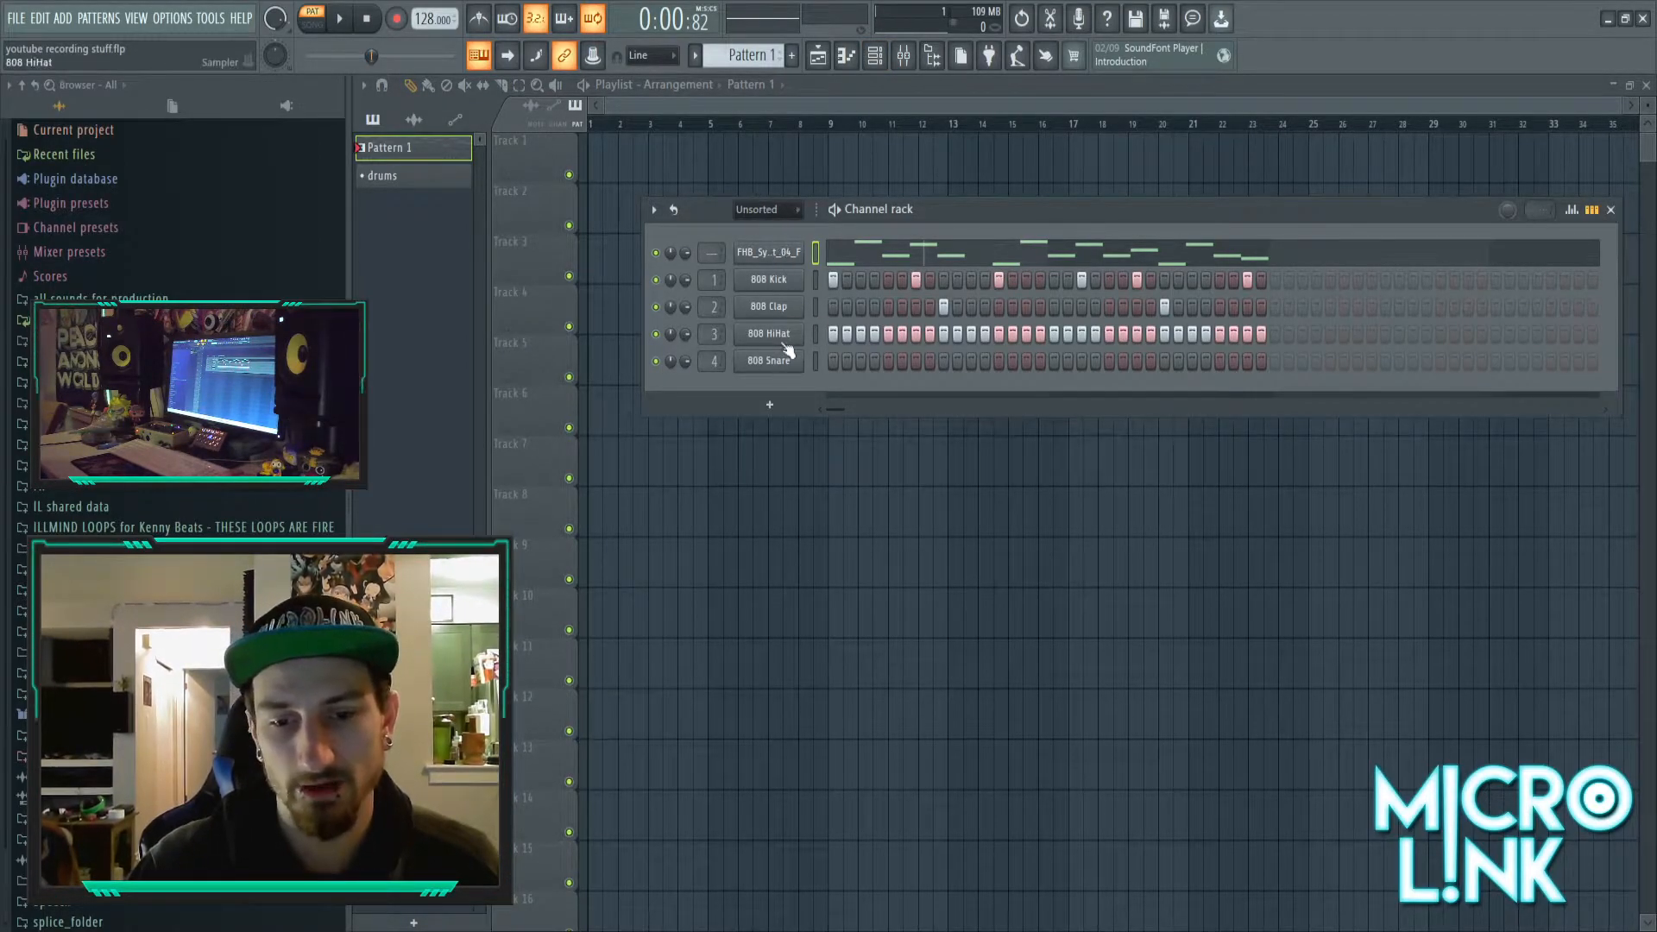
key("F6")
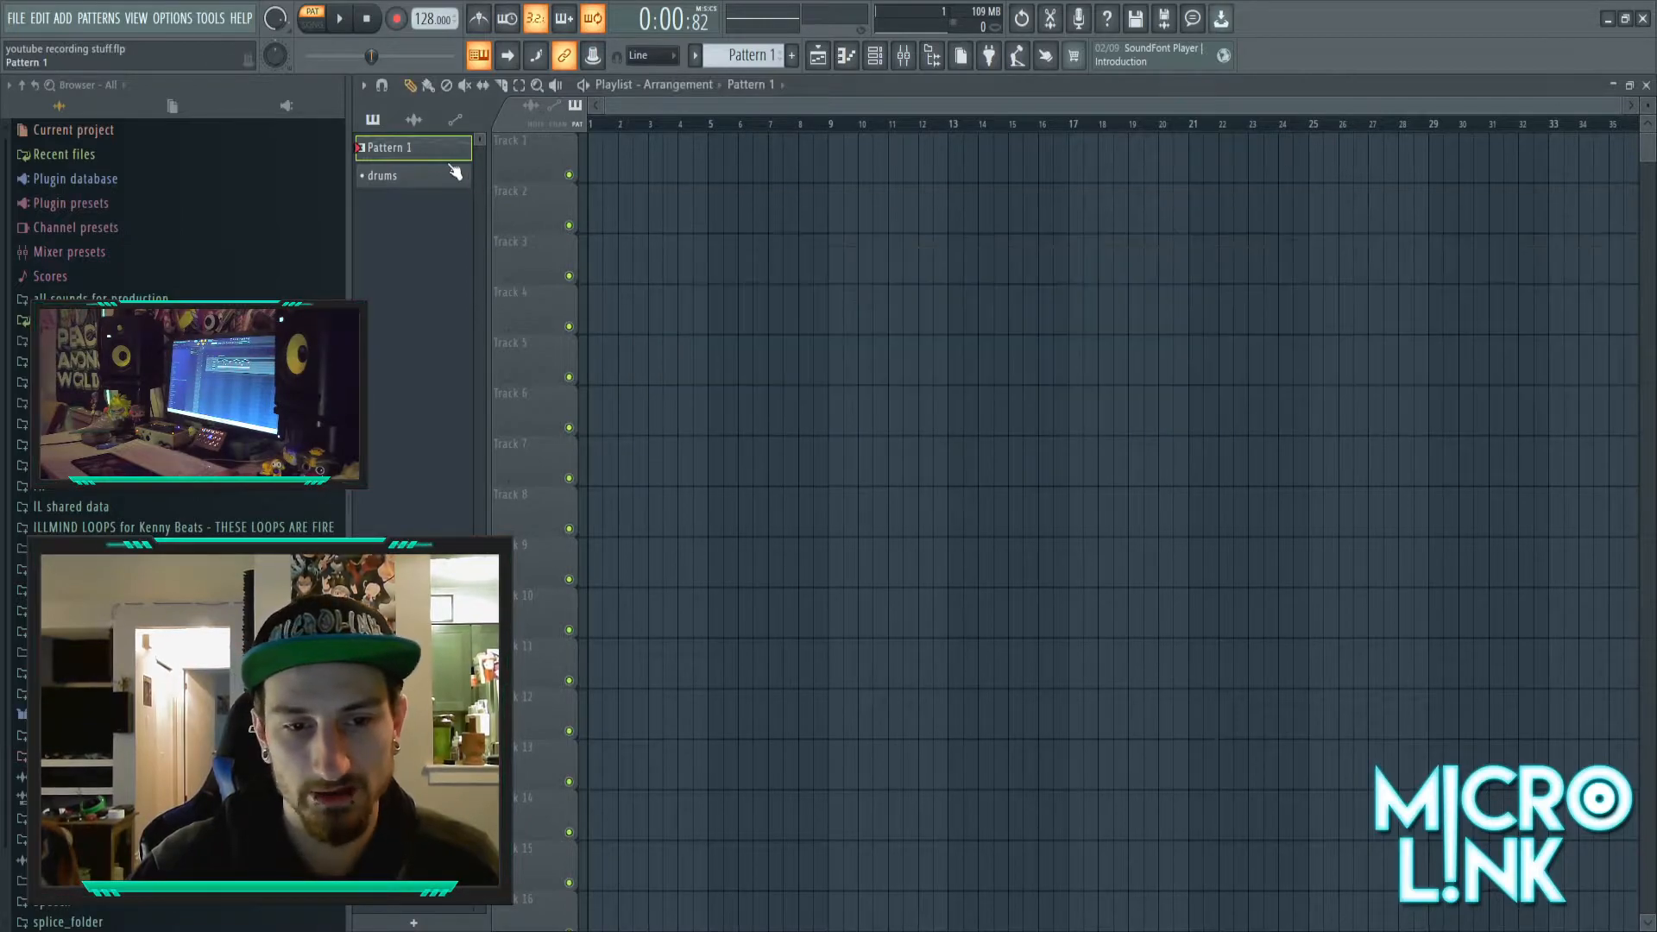
- Select the drums pattern and toggle the Channel rack on and off, leaving it open
left_click(440, 177)
left_click(880, 61)
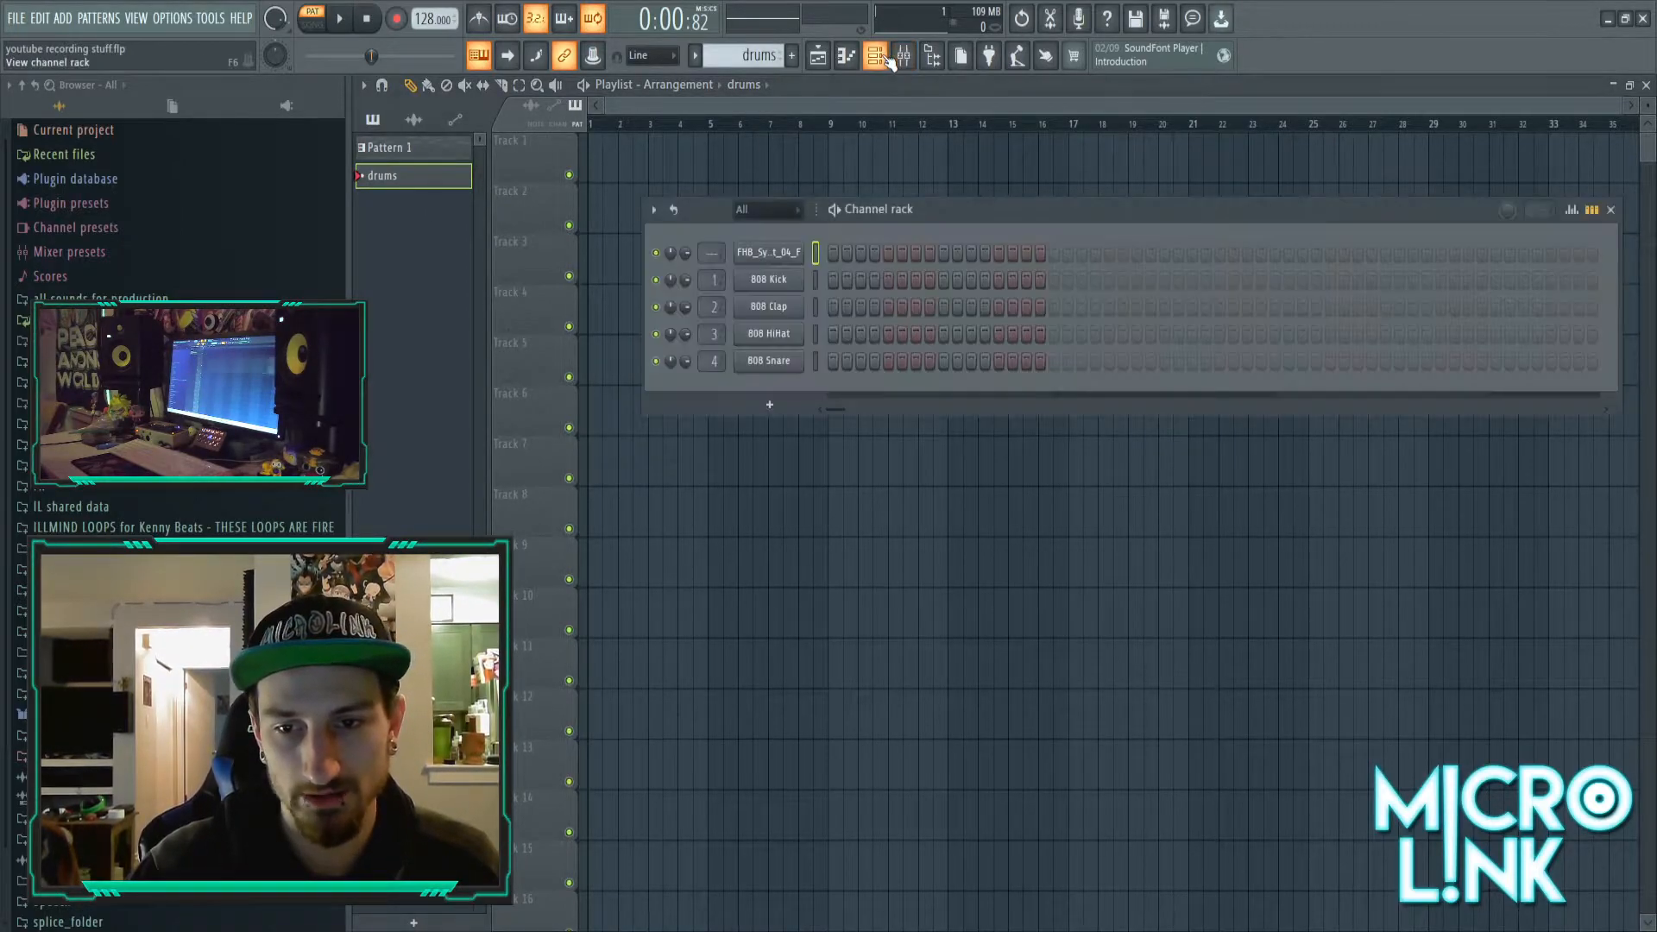
left_click_drag(977, 216, 963, 233)
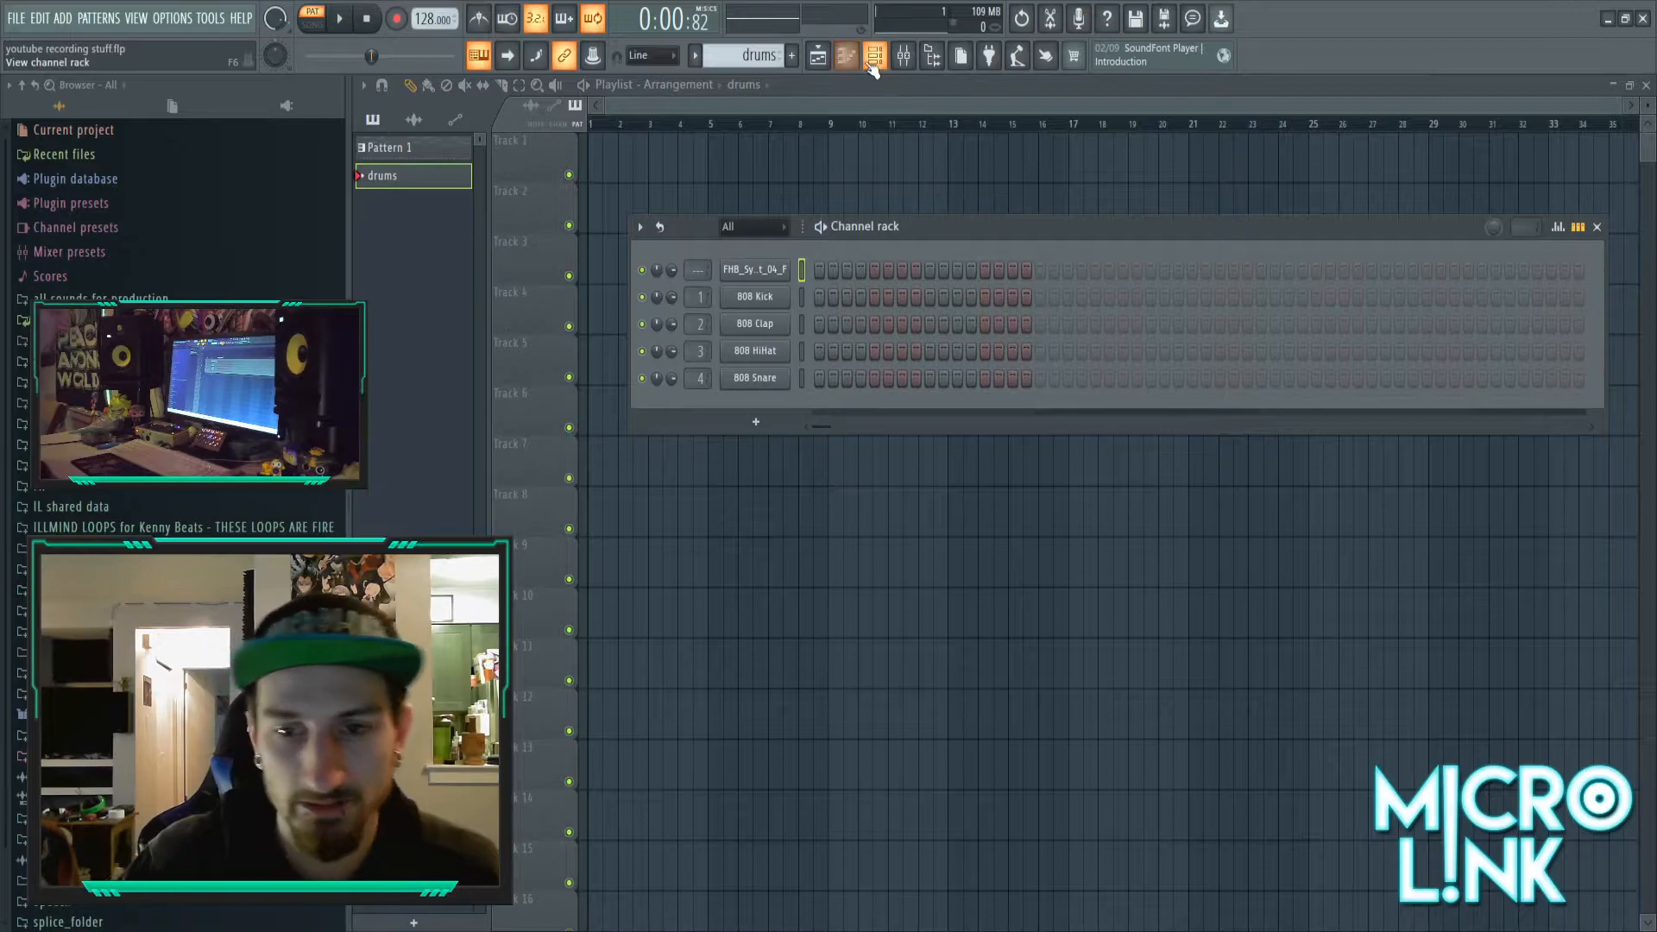
key("F6")
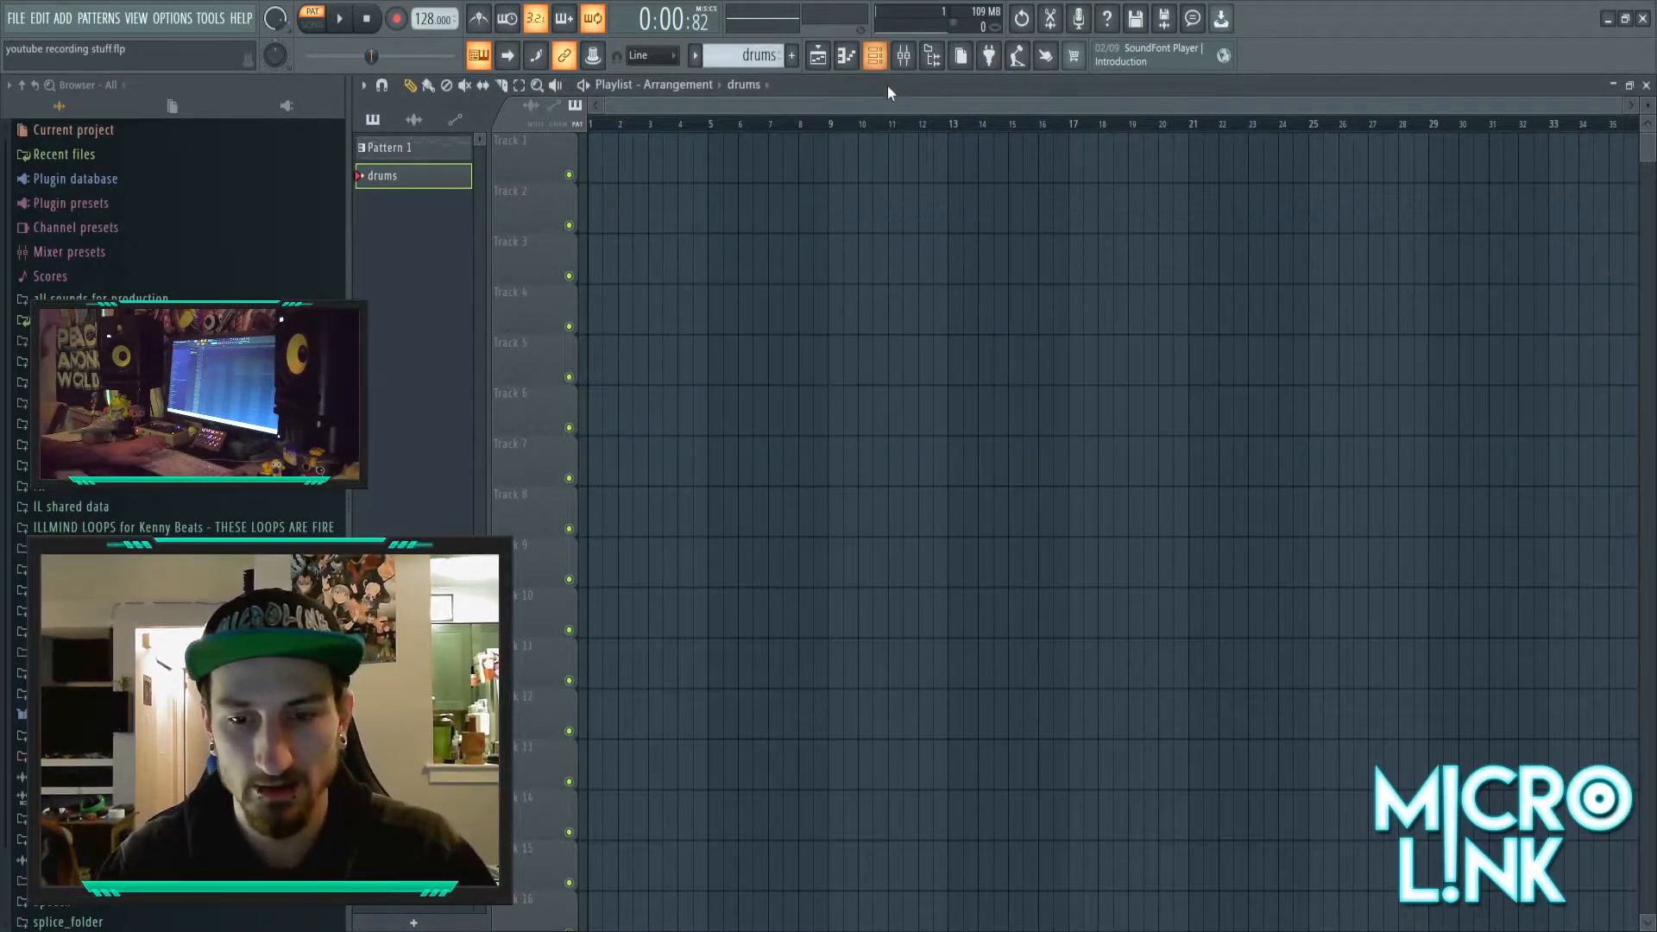
key("F6")
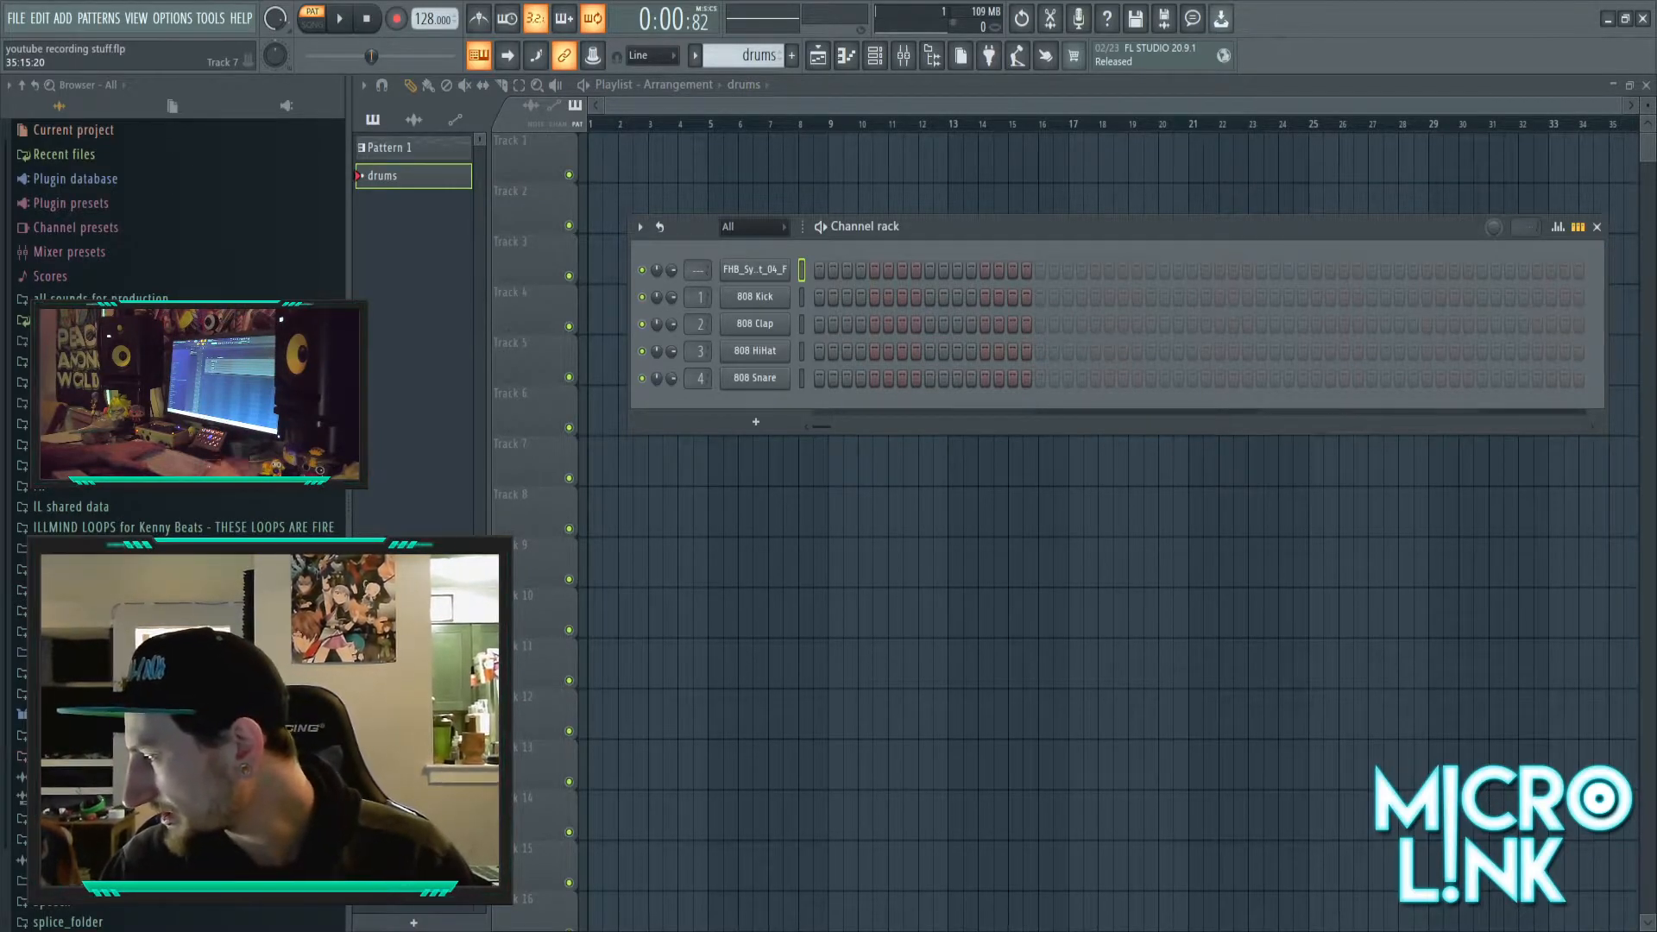
- Reposition the Channel rack just below the Playlist timeline, over the first tracks
left_click_drag(1019, 227, 990, 197)
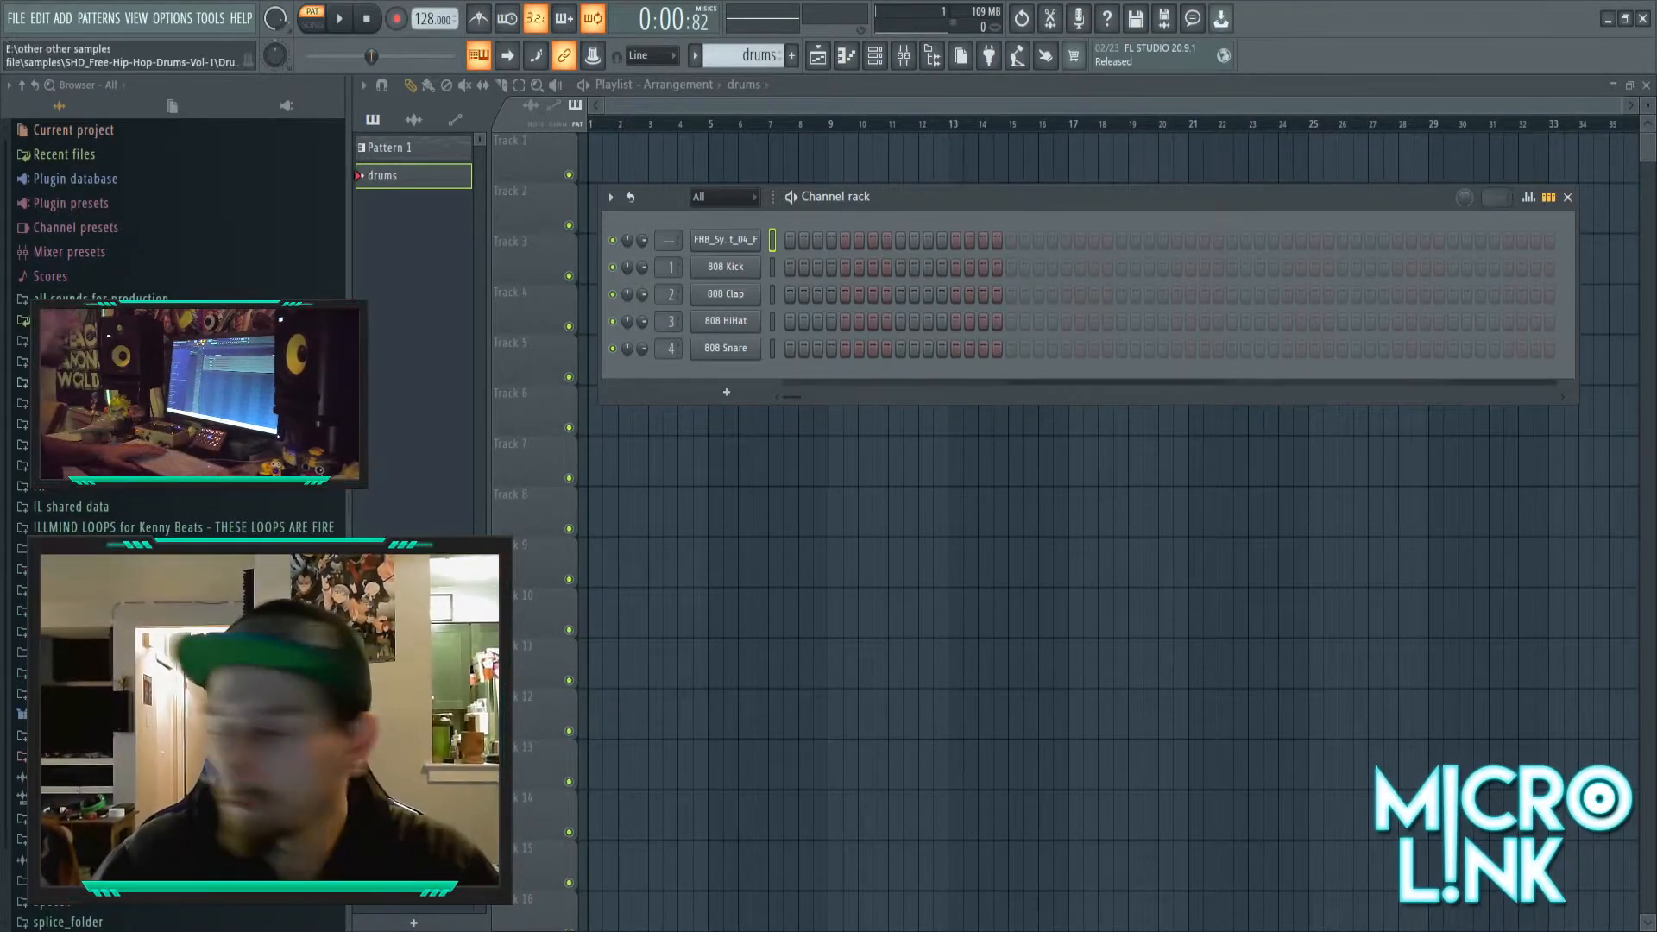
scroll(130, 389, "down", 3)
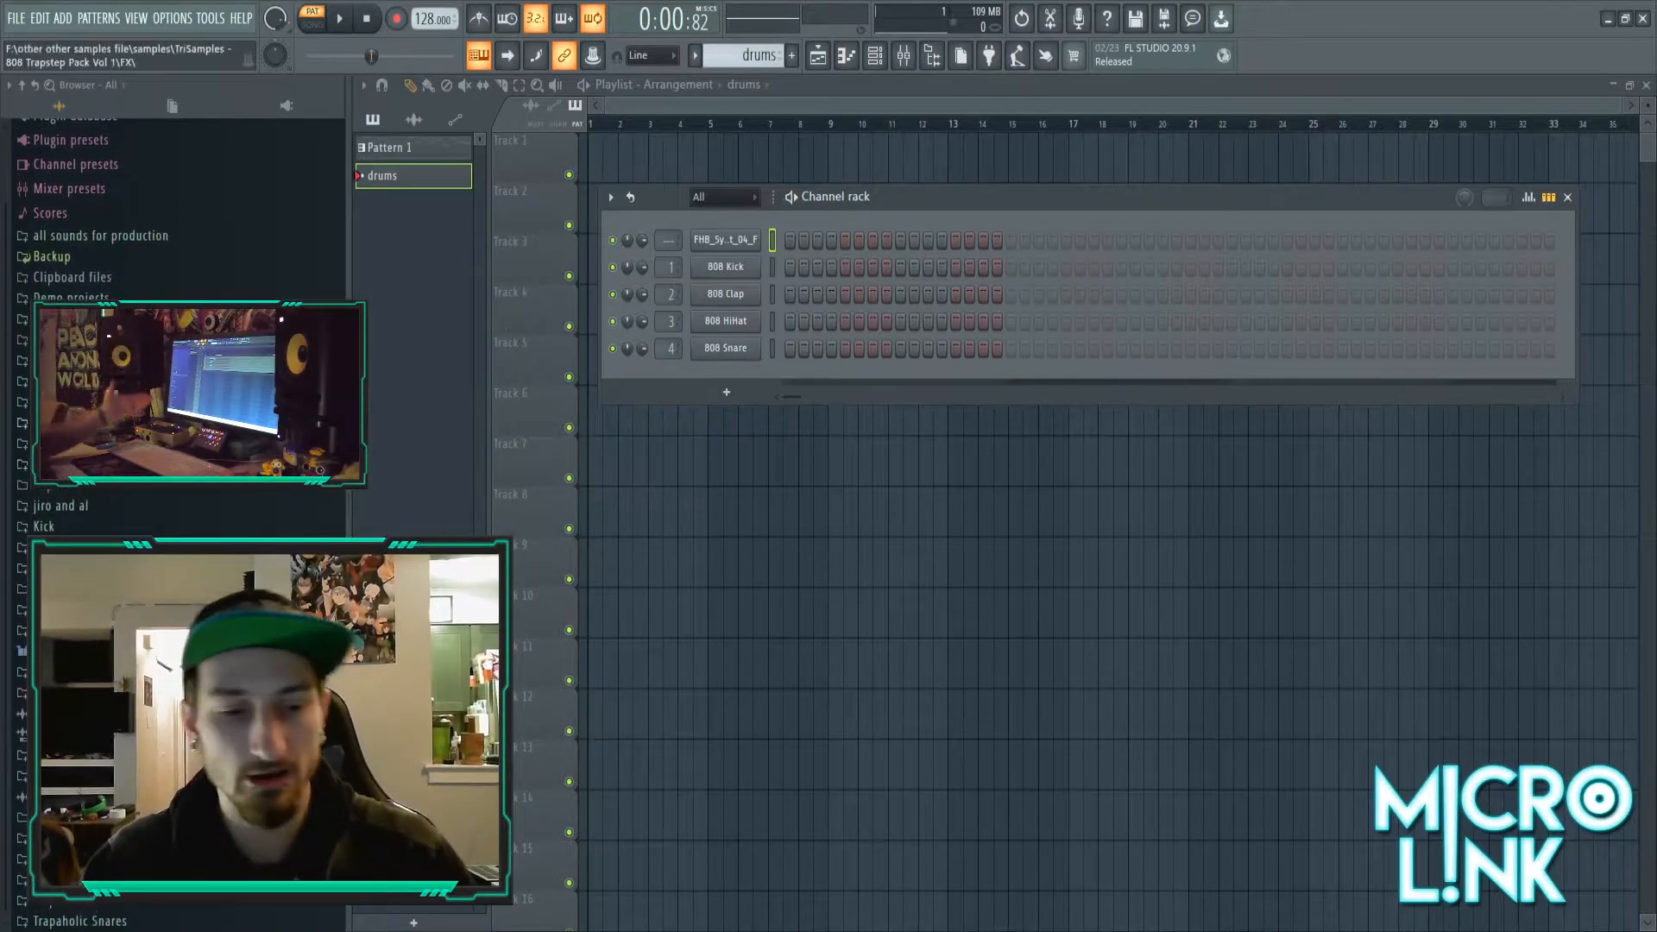
scroll(108, 524, "up", 3)
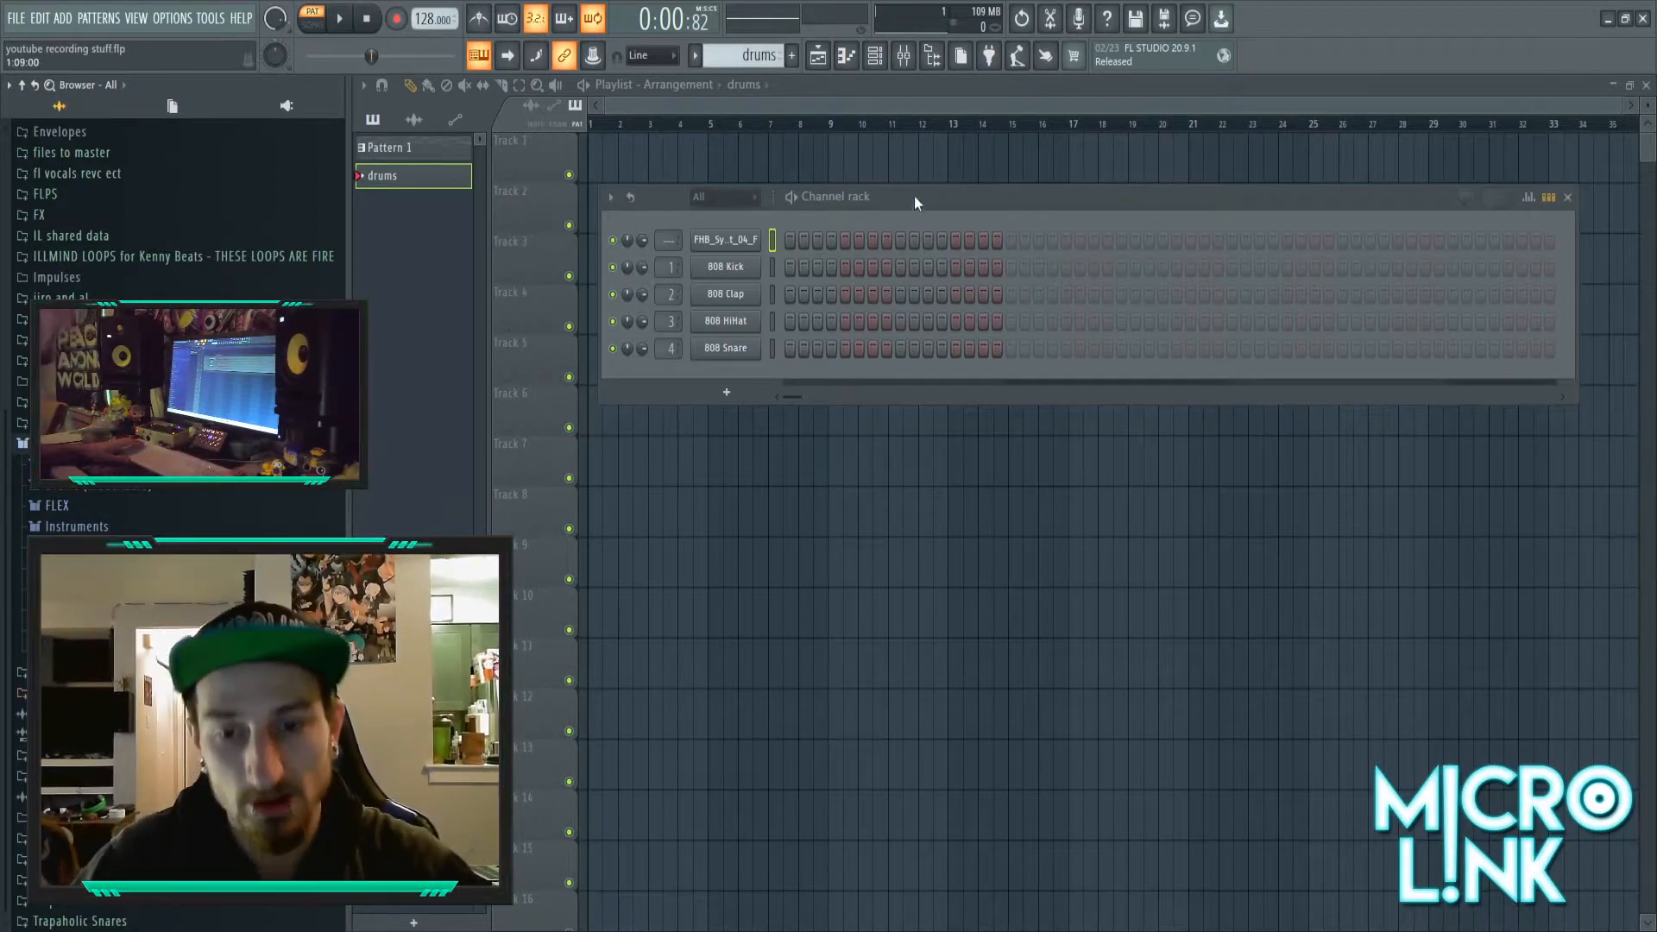
left_click_drag(914, 195, 905, 138)
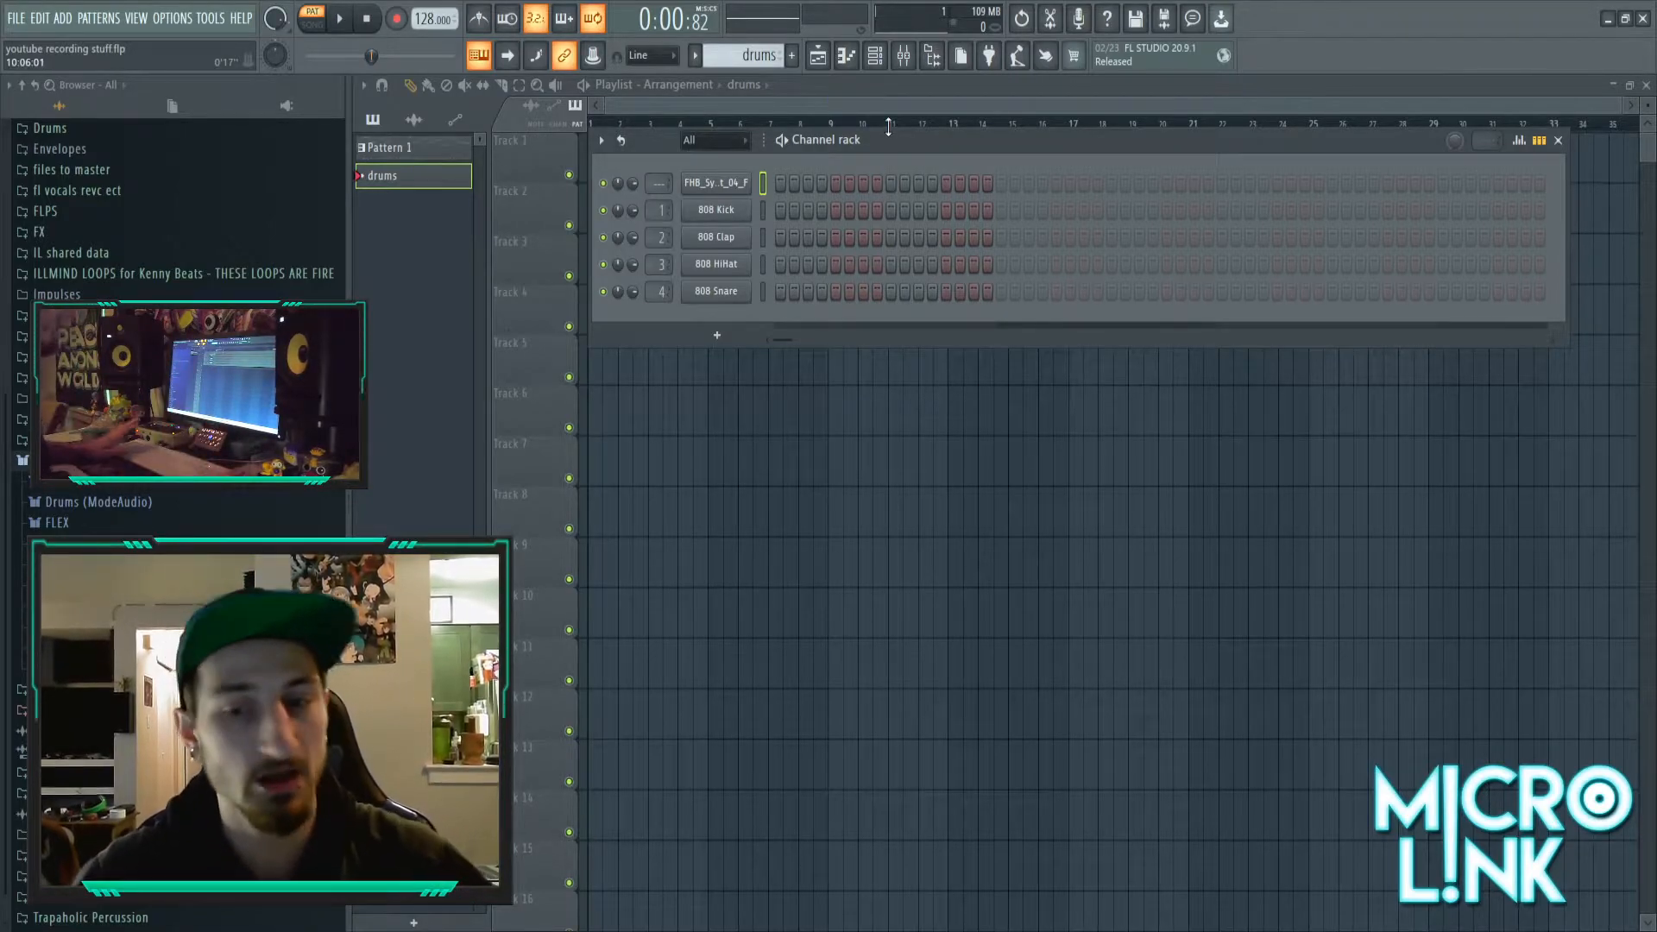
left_click_drag(889, 127, 893, 159)
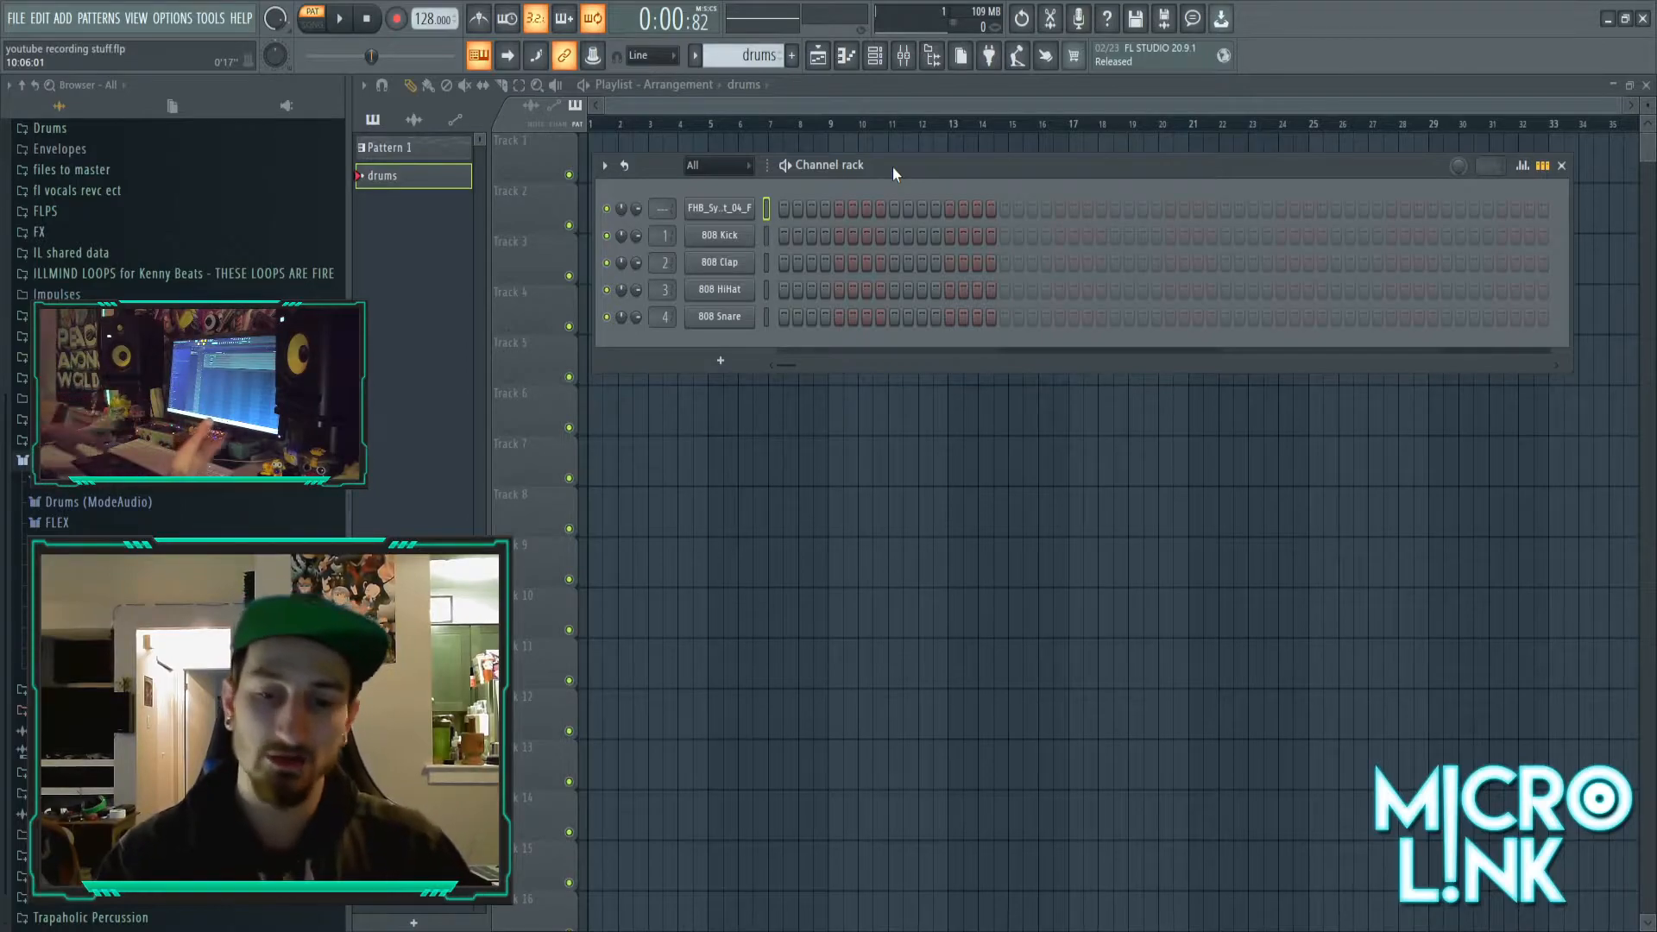
left_click_drag(893, 167, 888, 147)
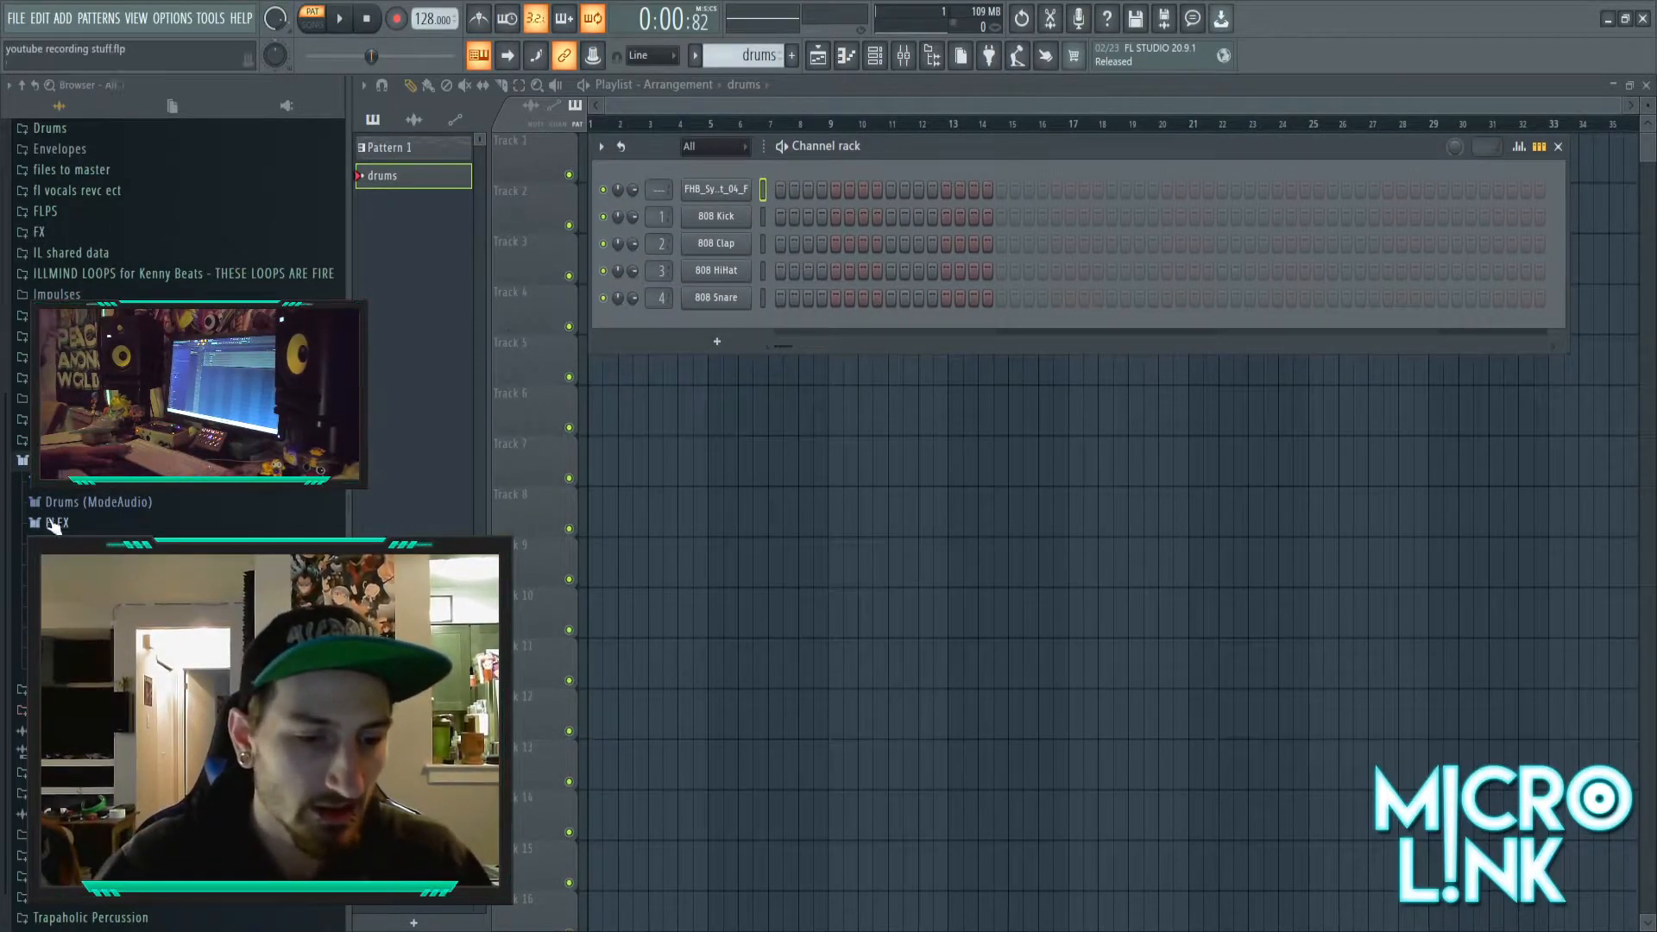
- Open the Kicks folder of the Drums pack in the Browser and look through its samples
scroll(111, 259, "up", 5)
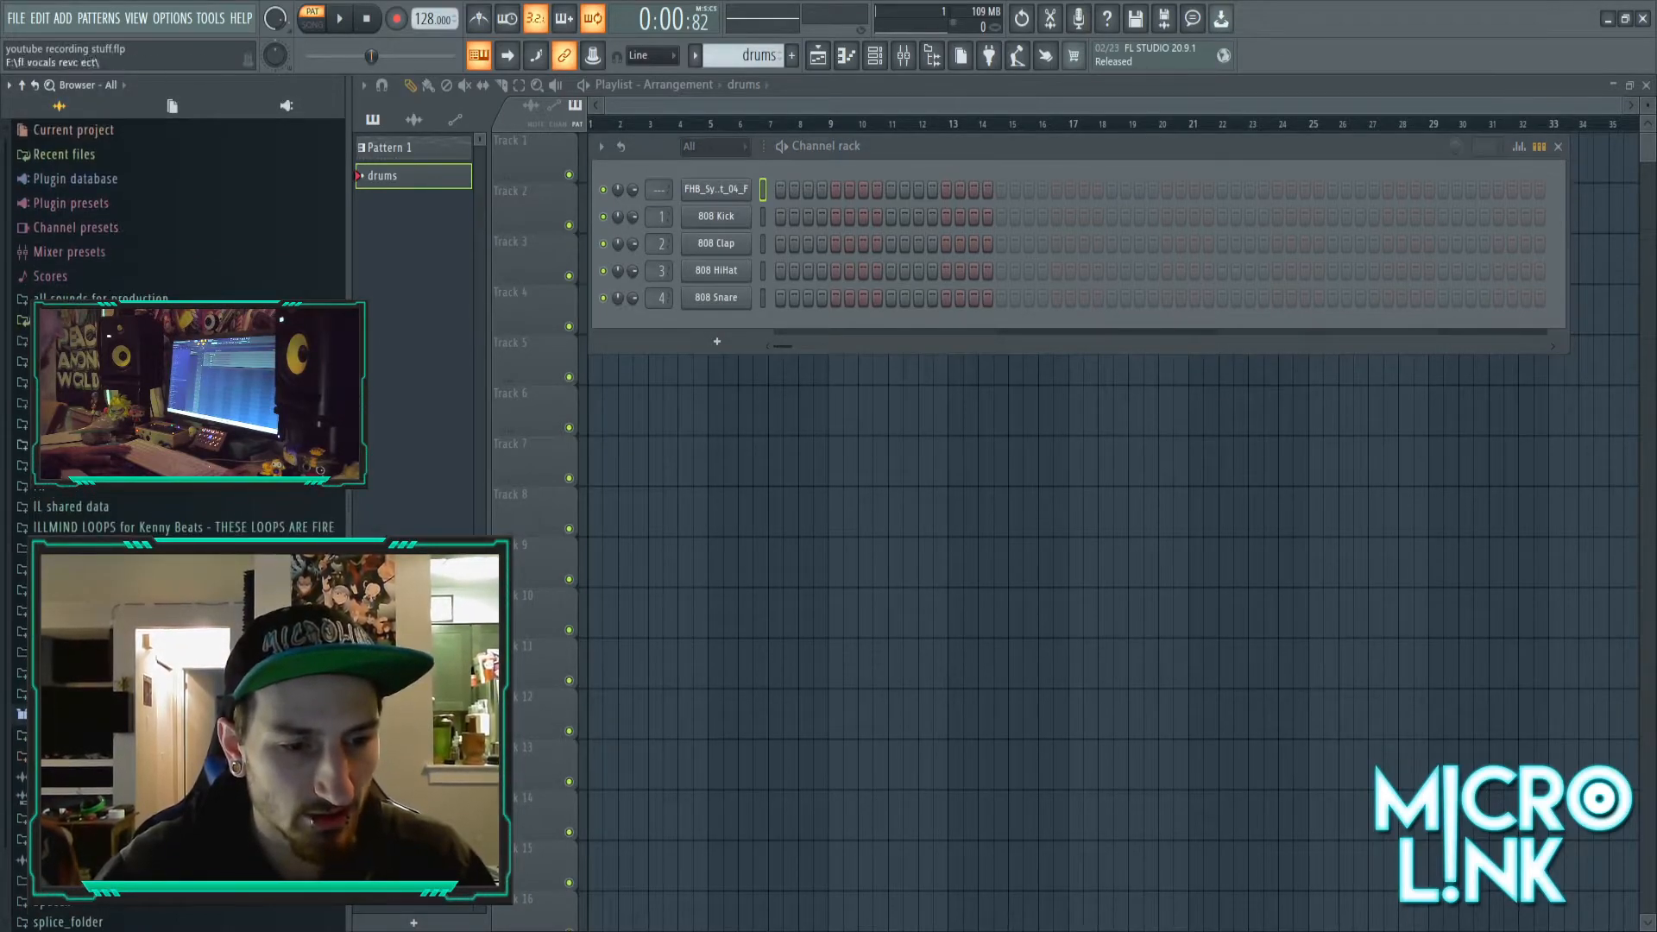
scroll(111, 259, "down", 3)
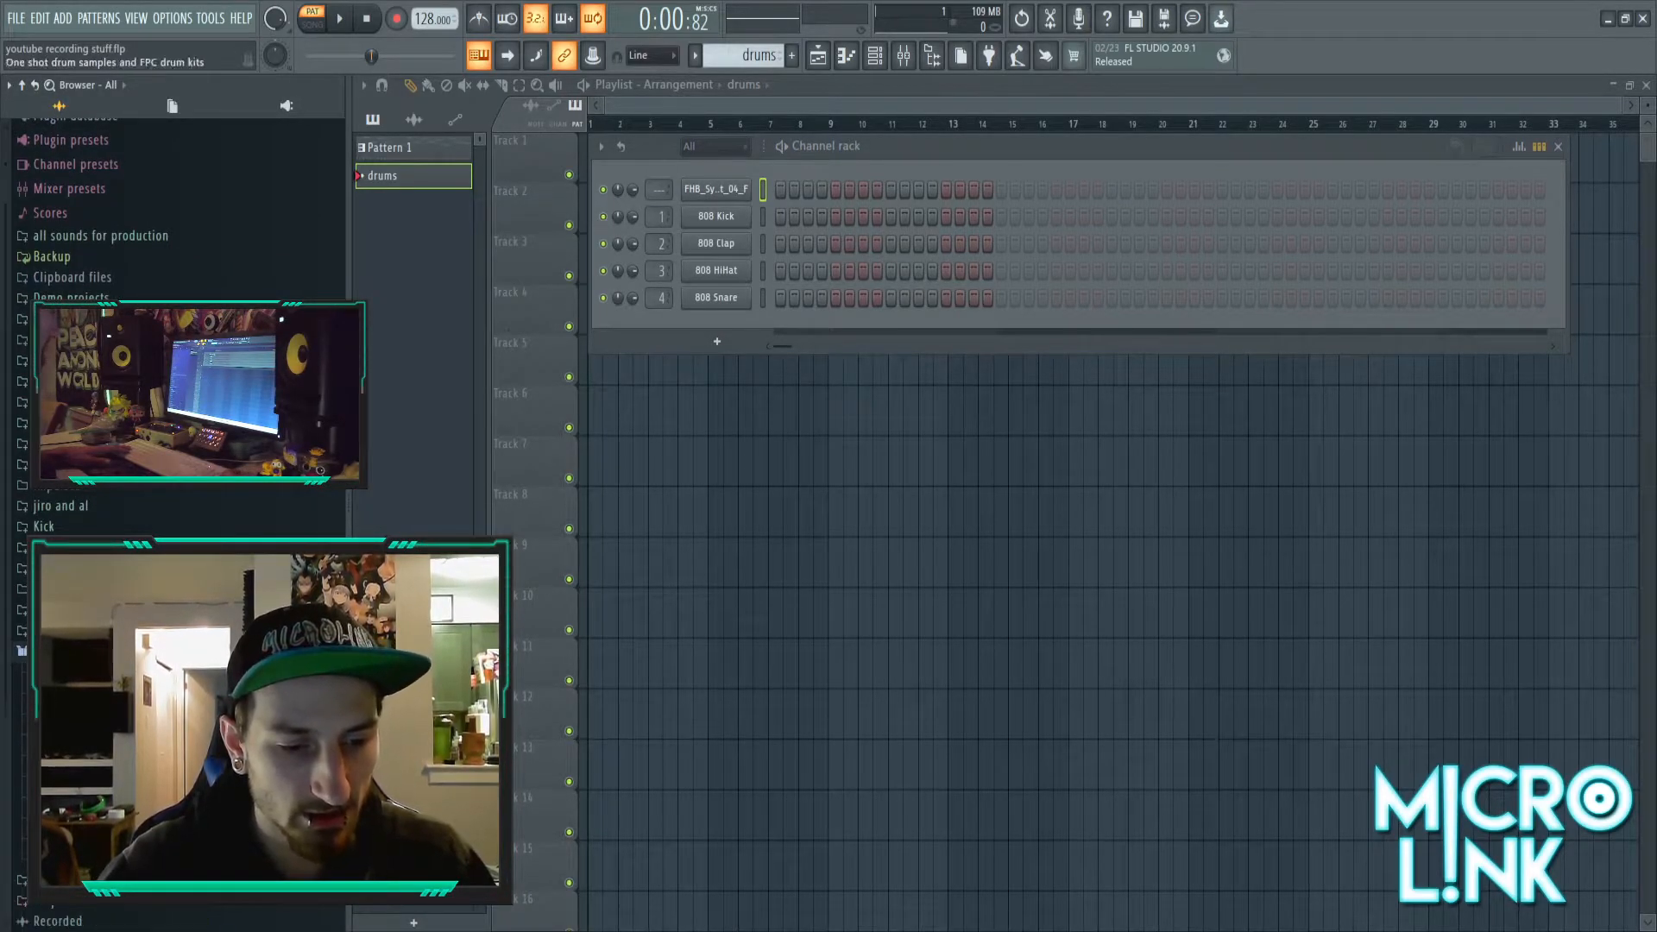
scroll(102, 510, "down", 5)
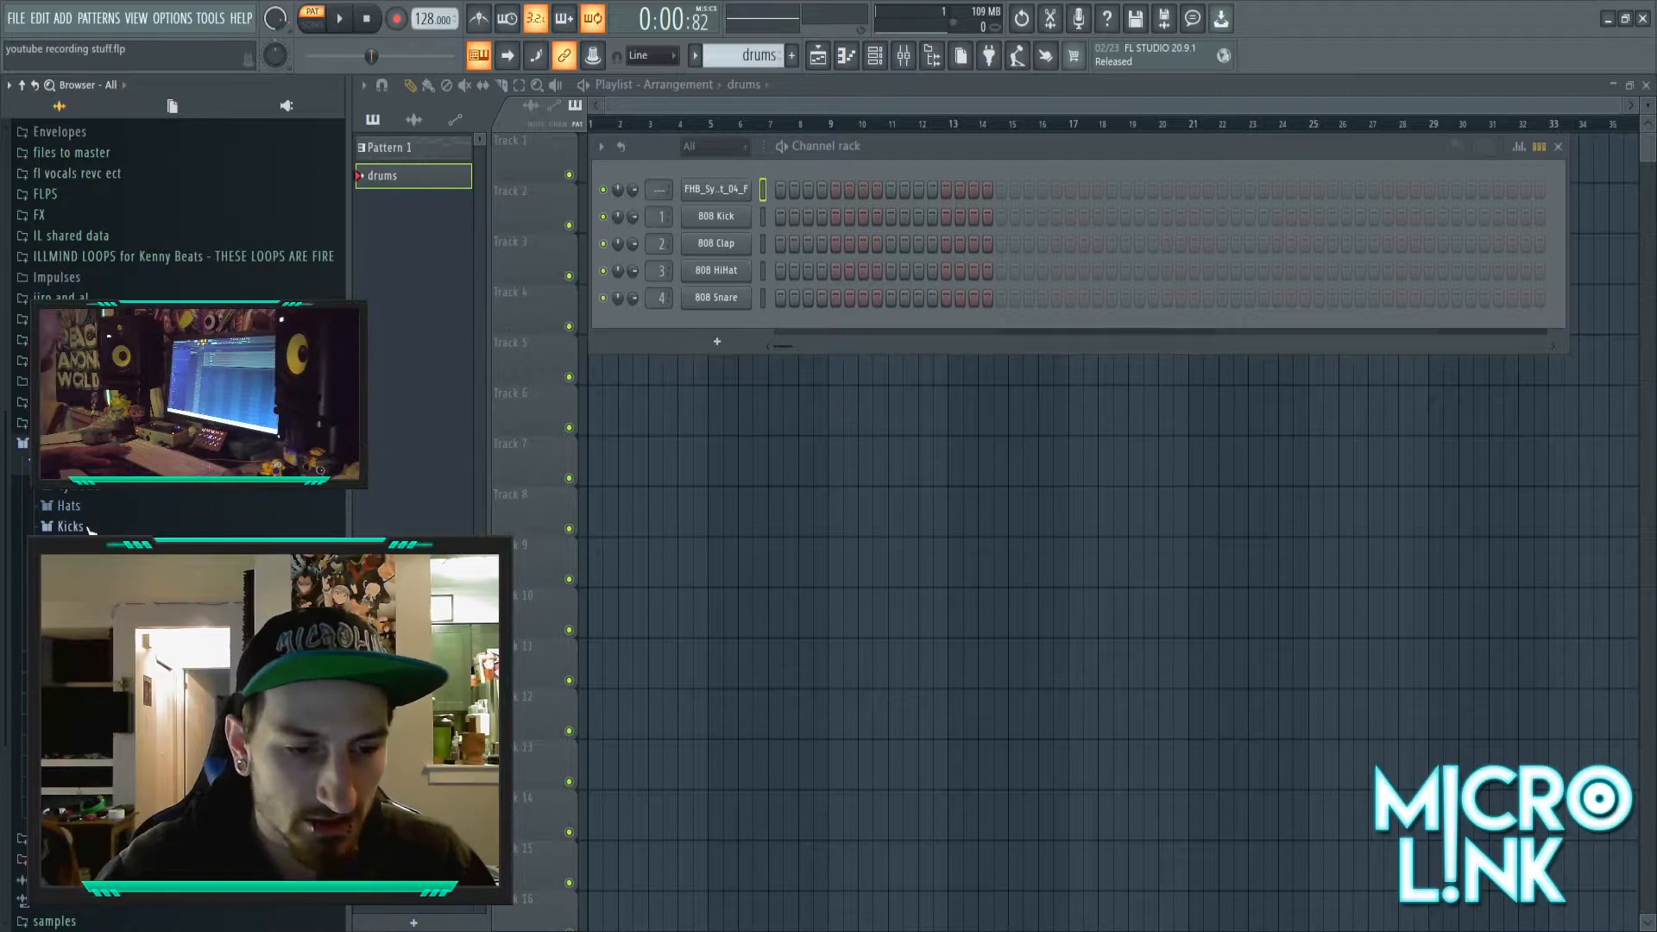
left_click(71, 527)
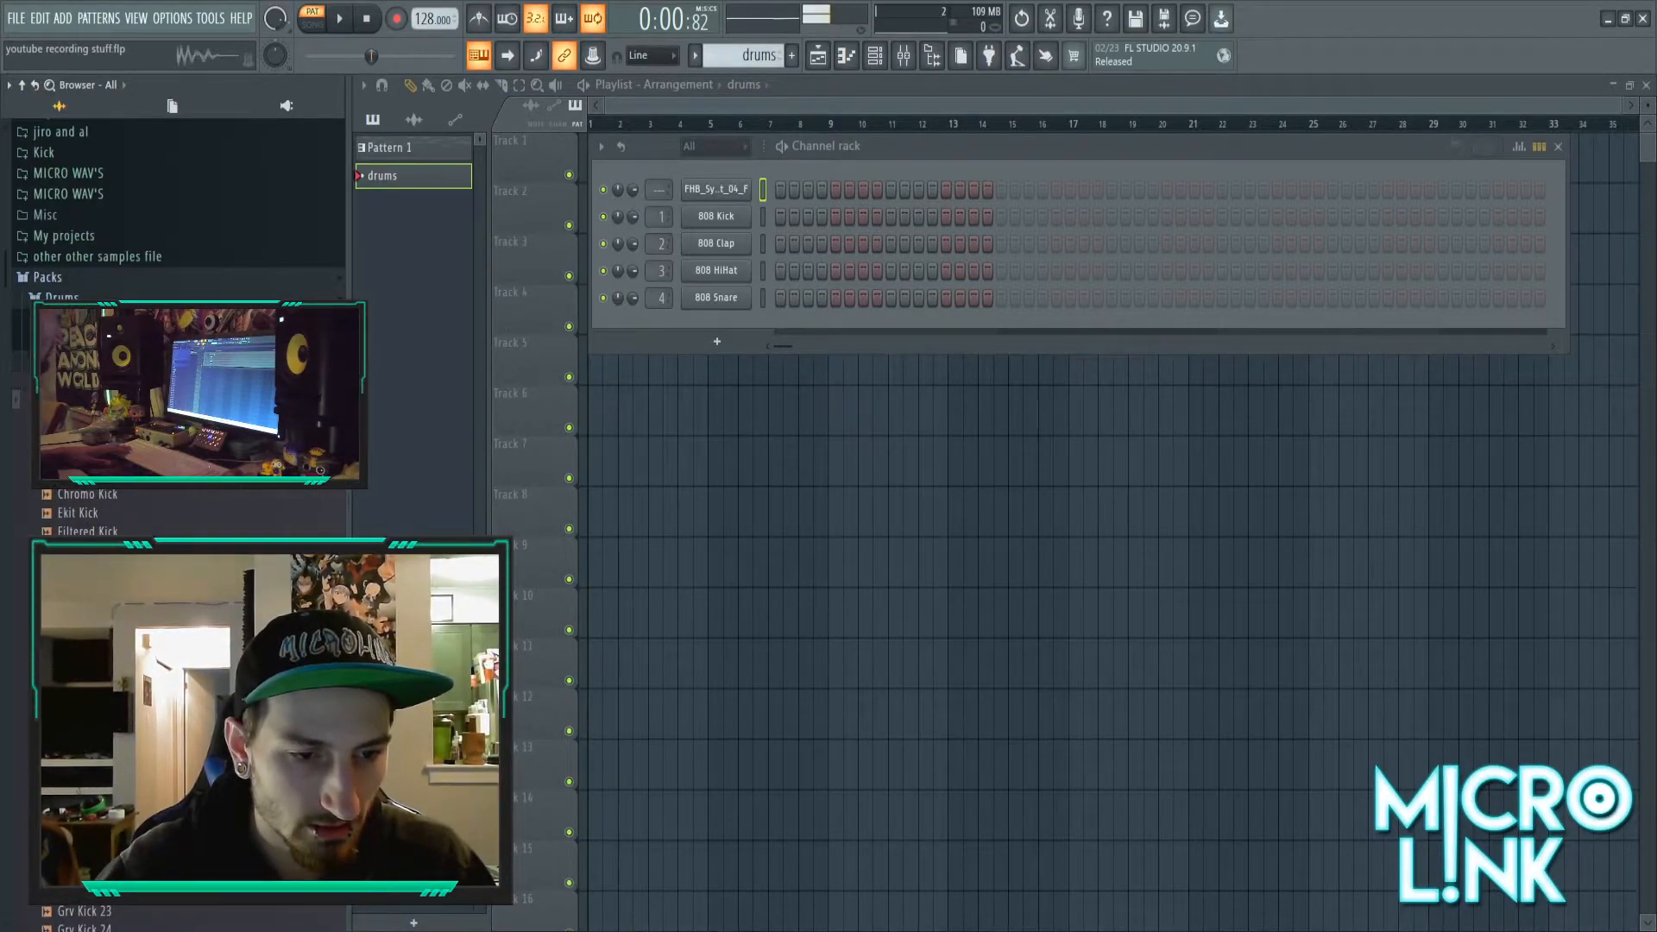
scroll(173, 207, "down", 10)
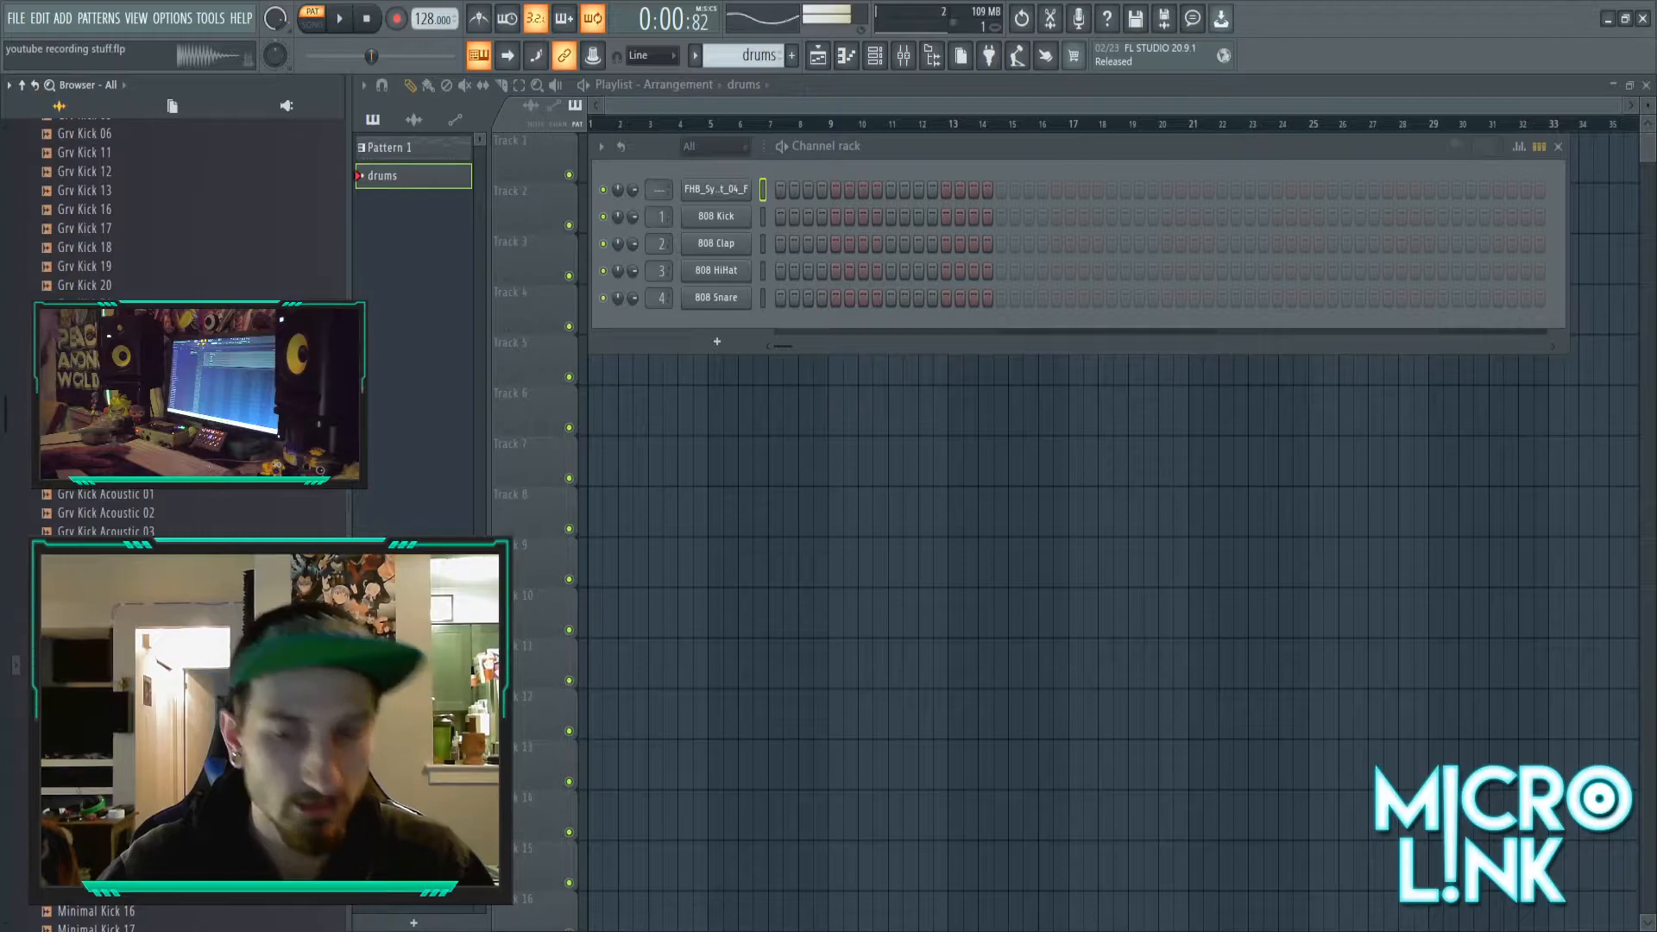
scroll(173, 207, "up", 10)
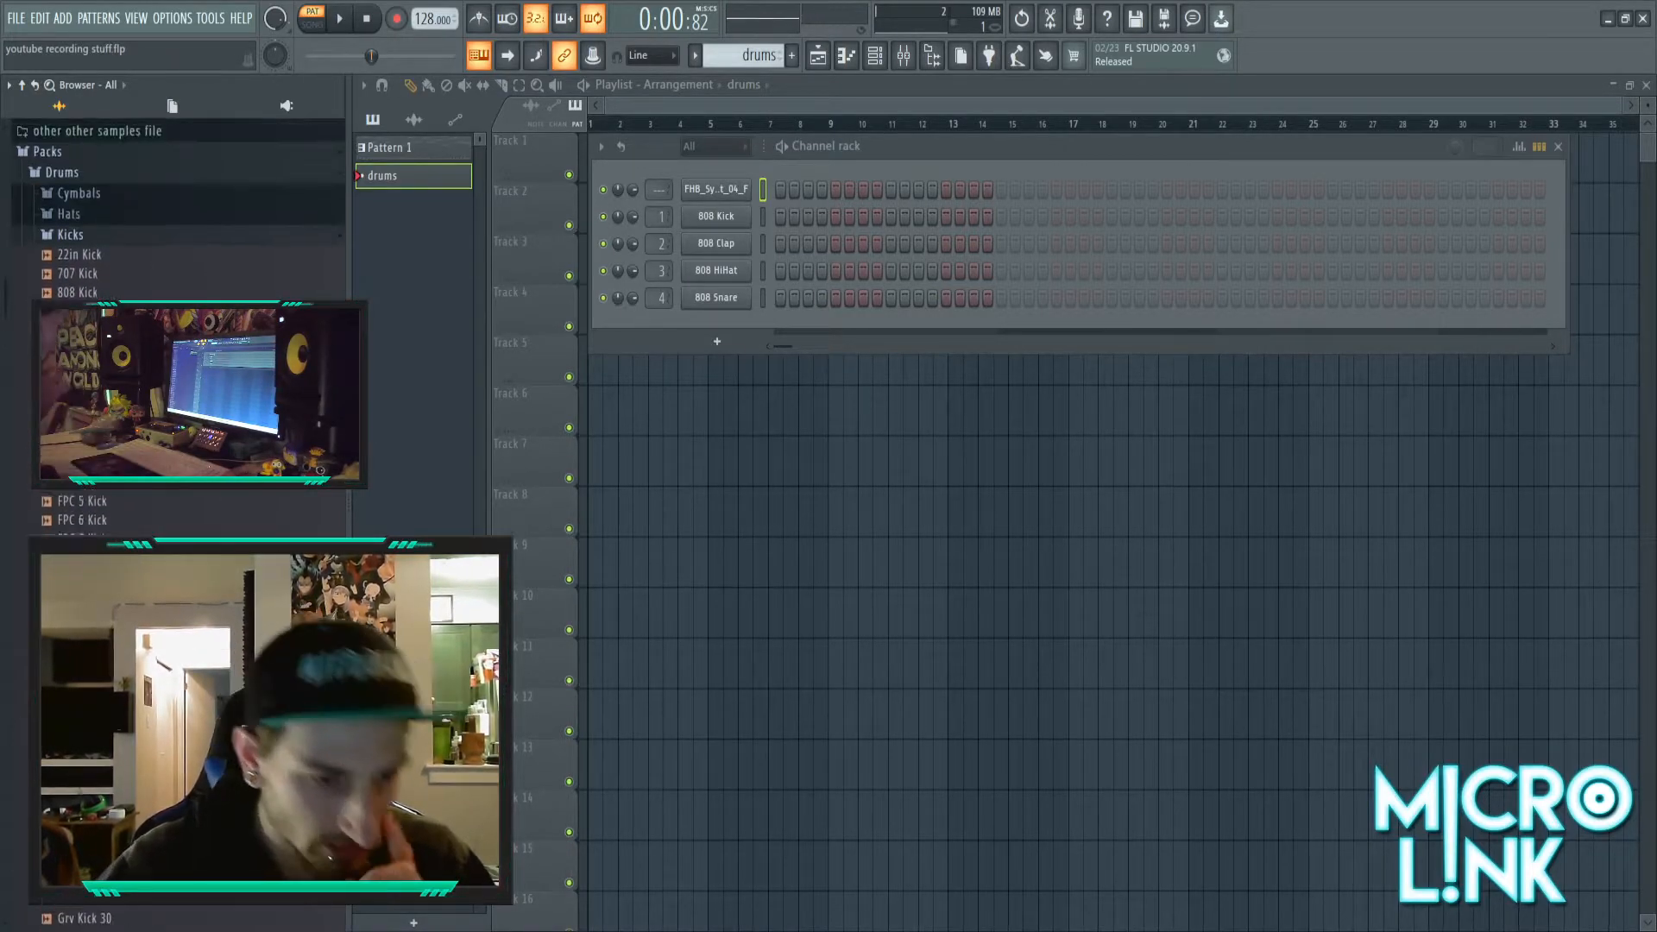
- Audition the 22in Kick and 707 Kick samples and add 707 Kick as a new channel at the top of the Channel rack
left_click(84, 267)
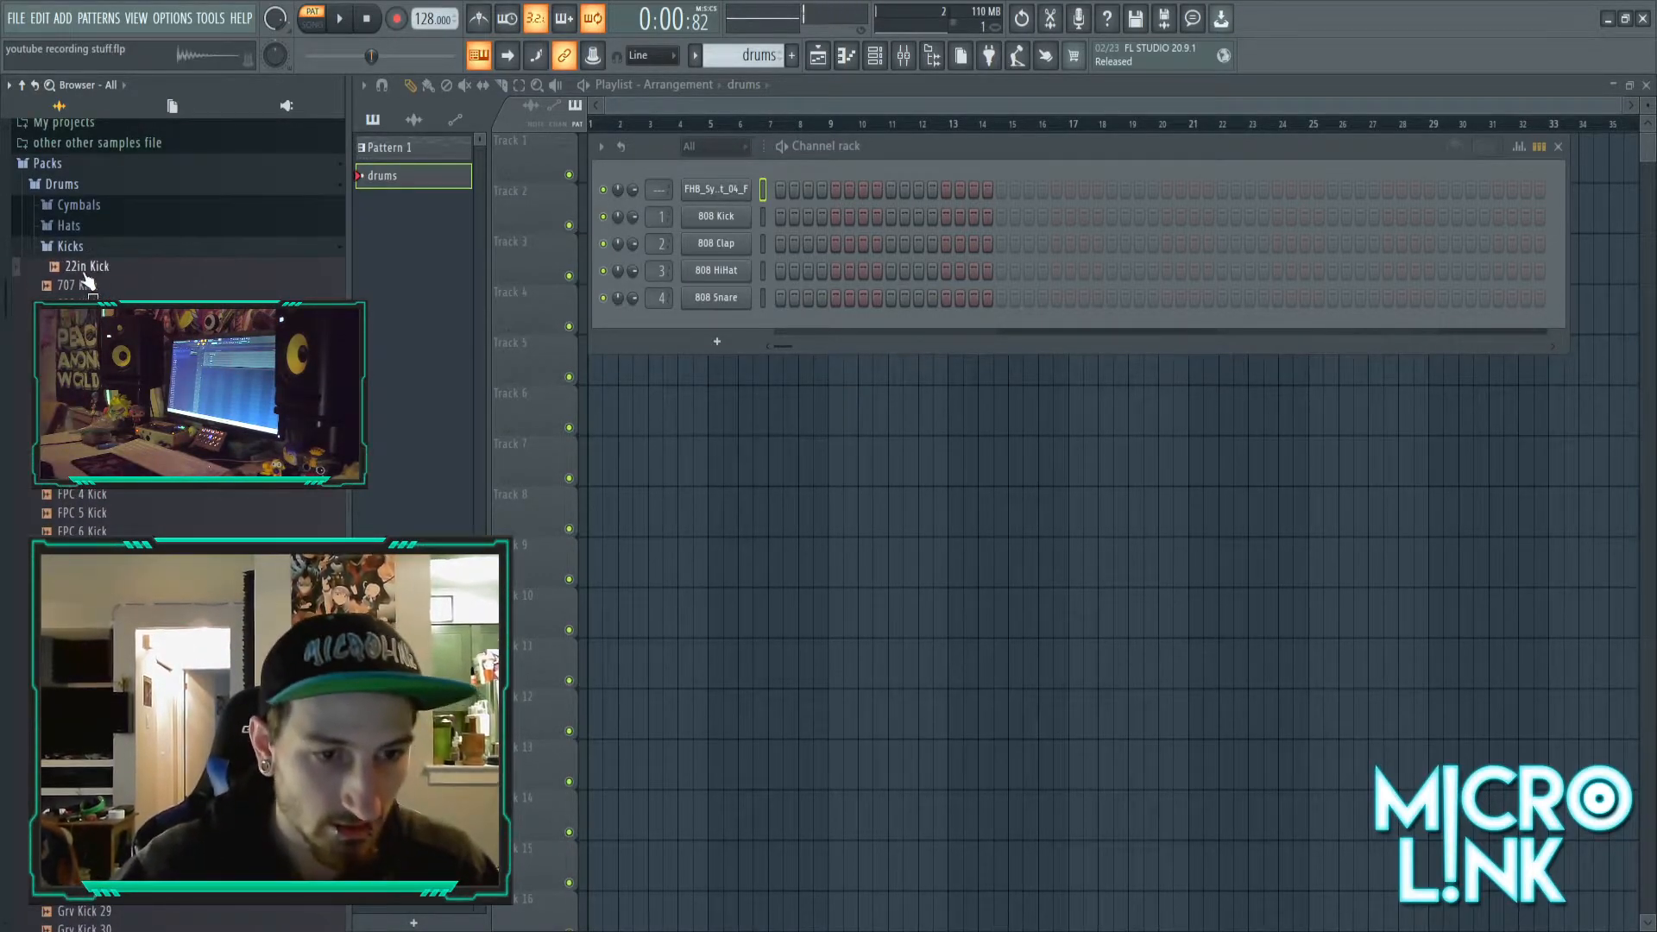
left_click(91, 287)
left_click_drag(92, 288, 628, 239)
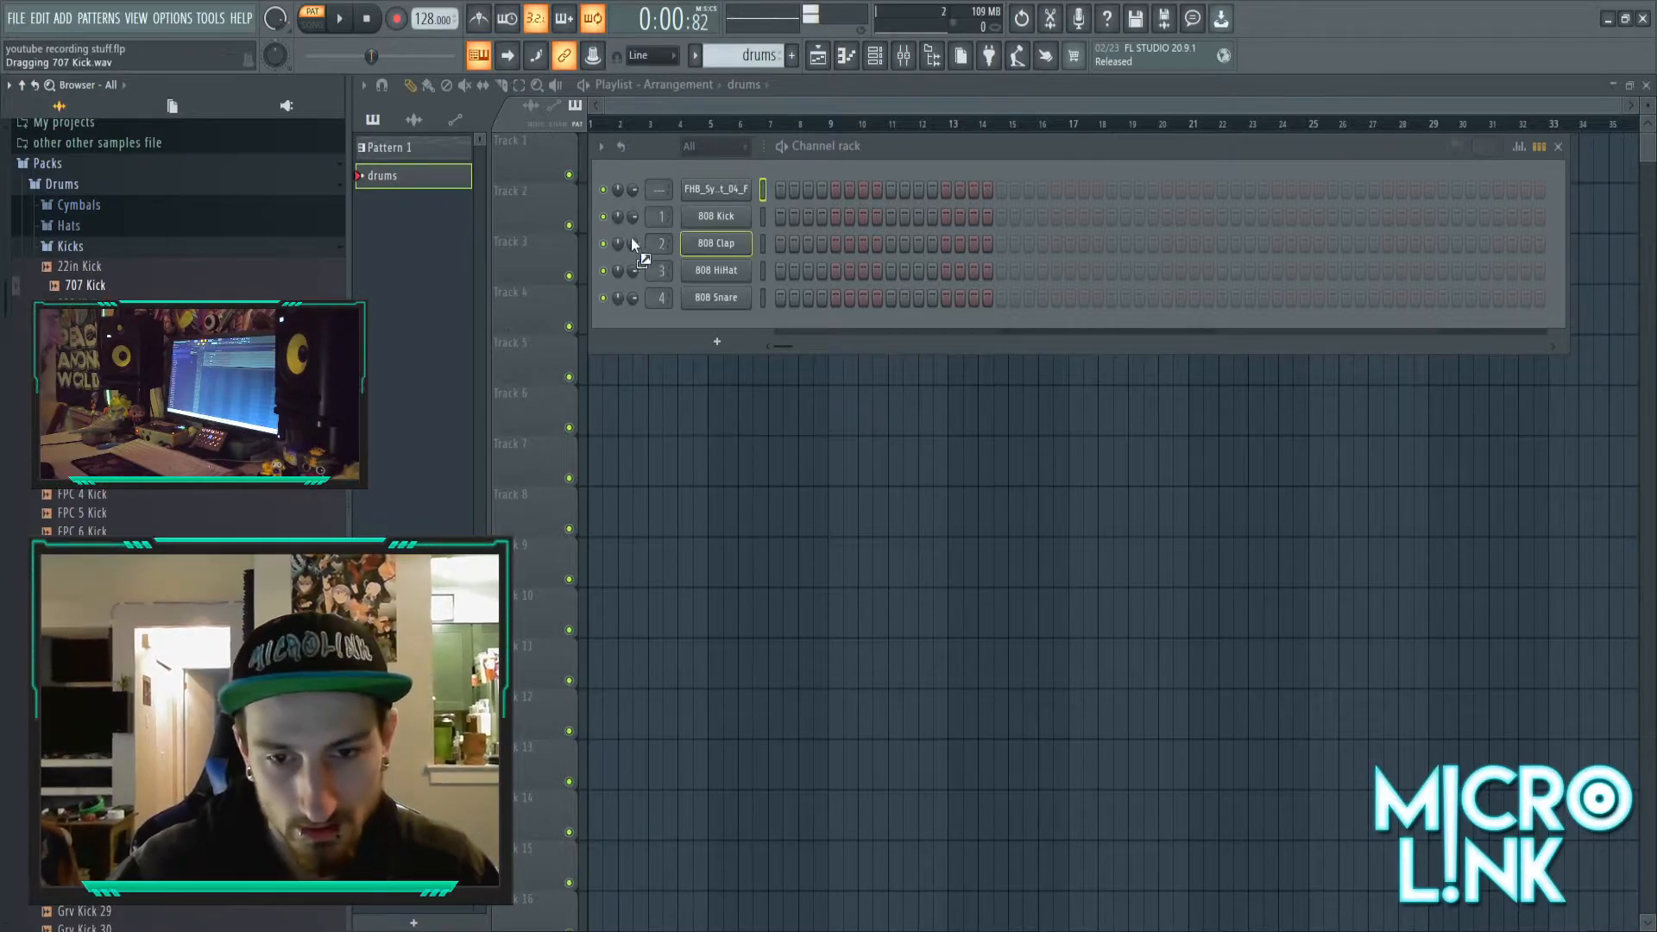
left_click_drag(404, 226, 488, 311)
left_click_drag(699, 208, 690, 168)
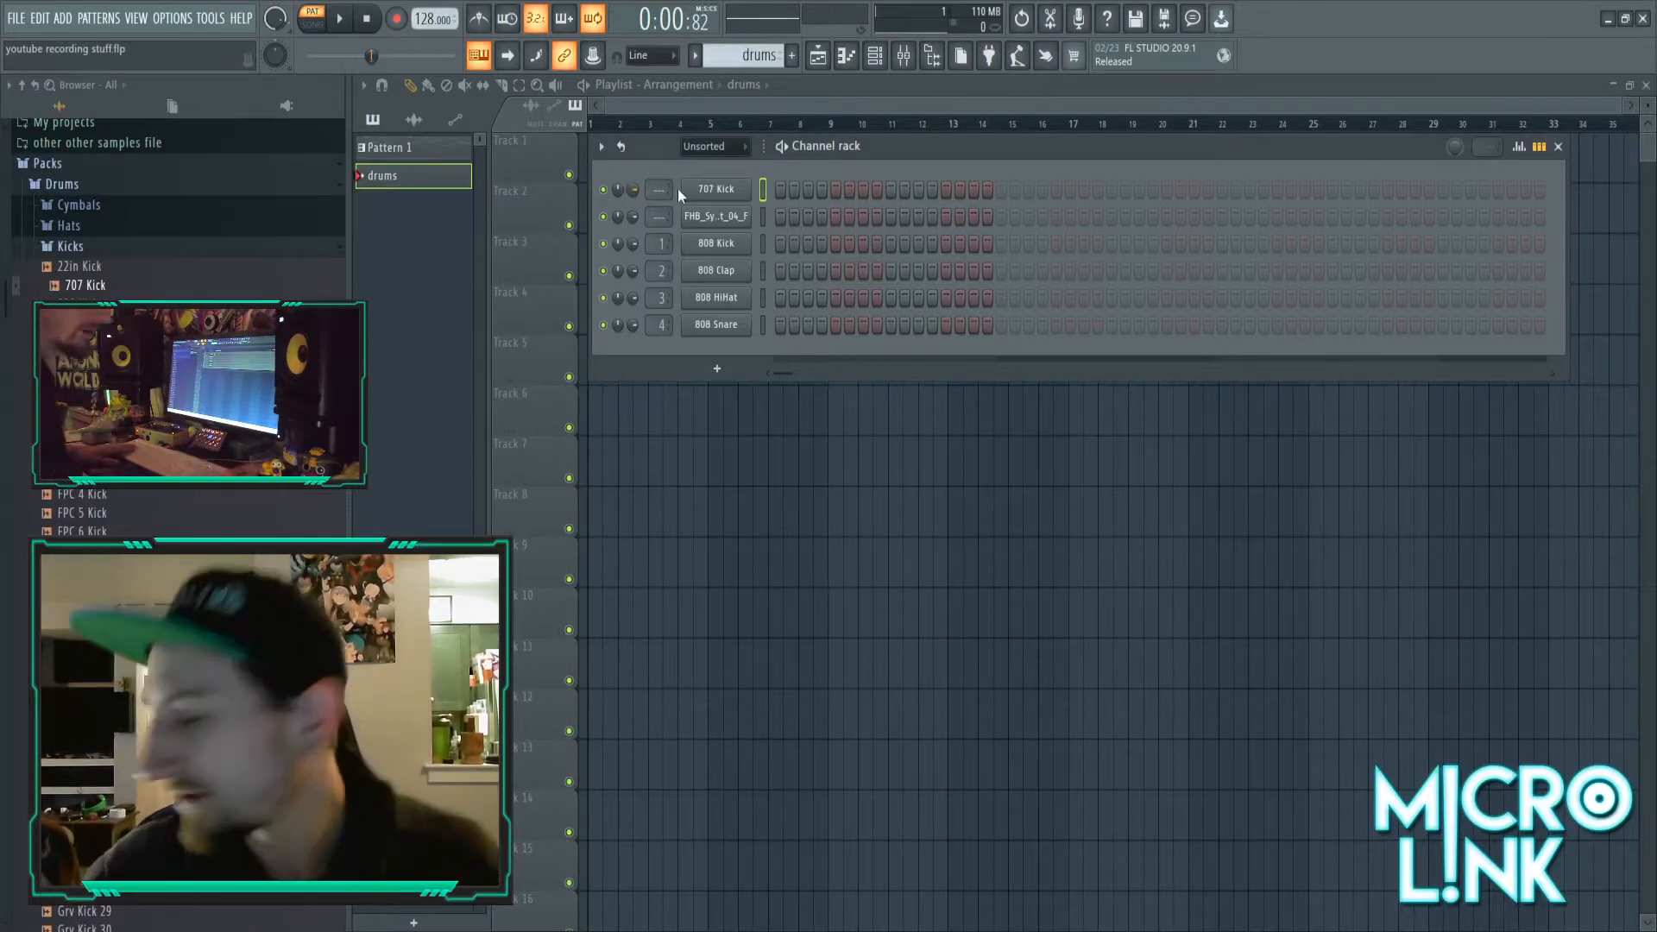
- Open and close the 707 Kick channel's sampler settings repeatedly, and move its window clear of the channel names
left_click(715, 194)
left_click(715, 193)
left_click(714, 193)
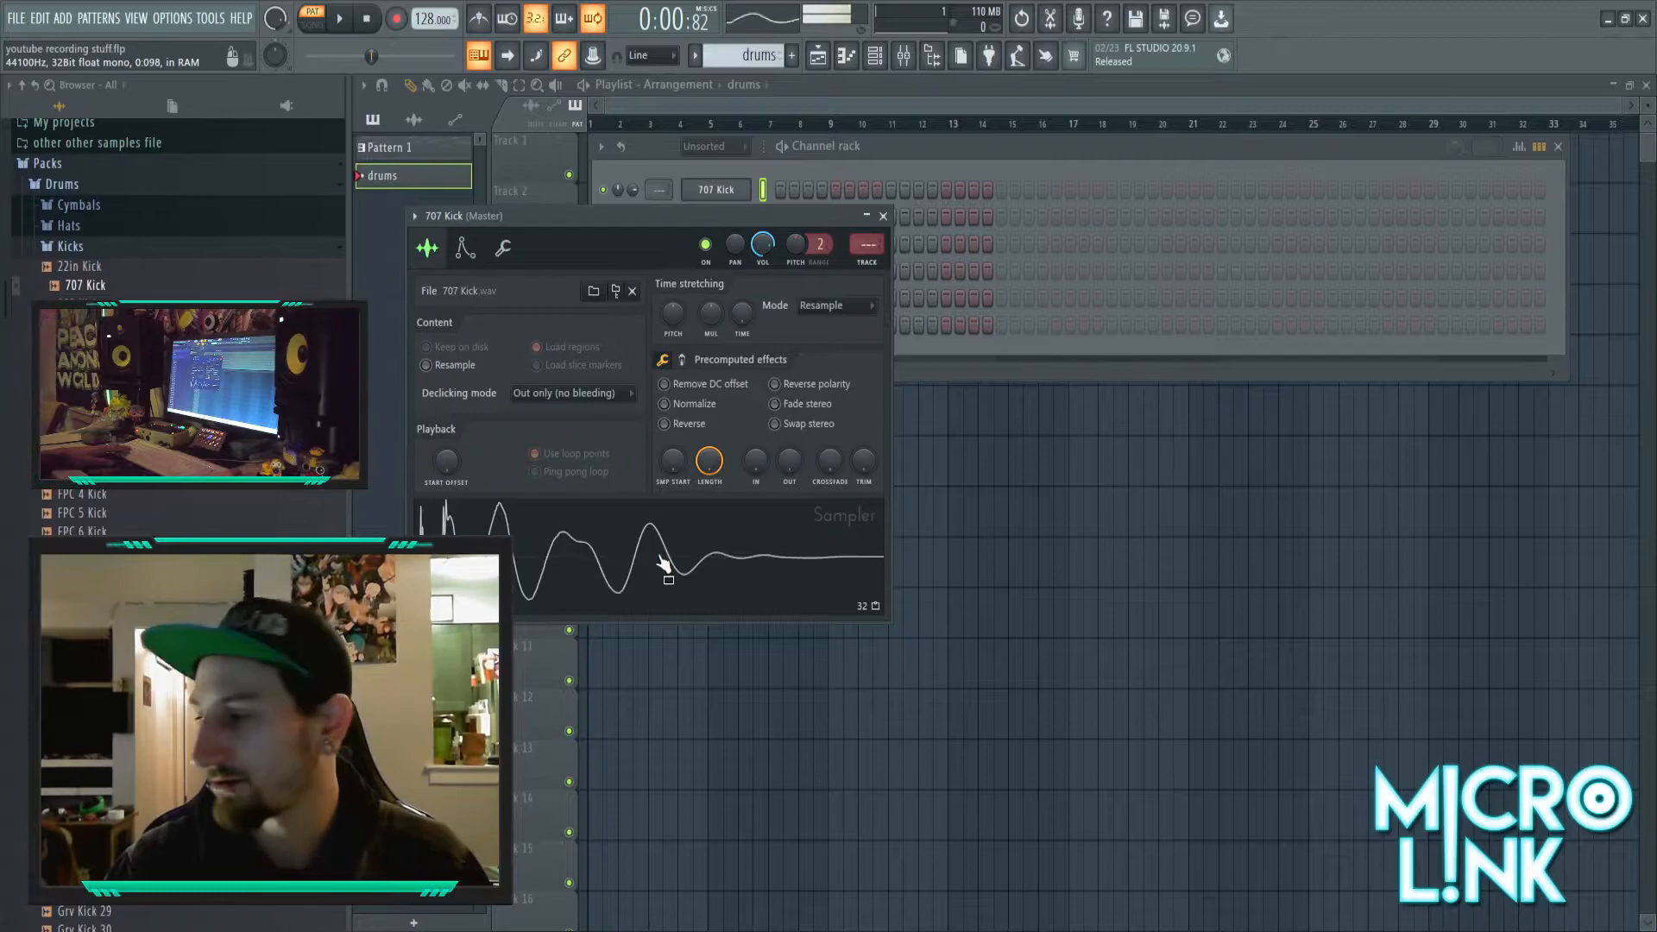
left_click(716, 191)
left_click(716, 192)
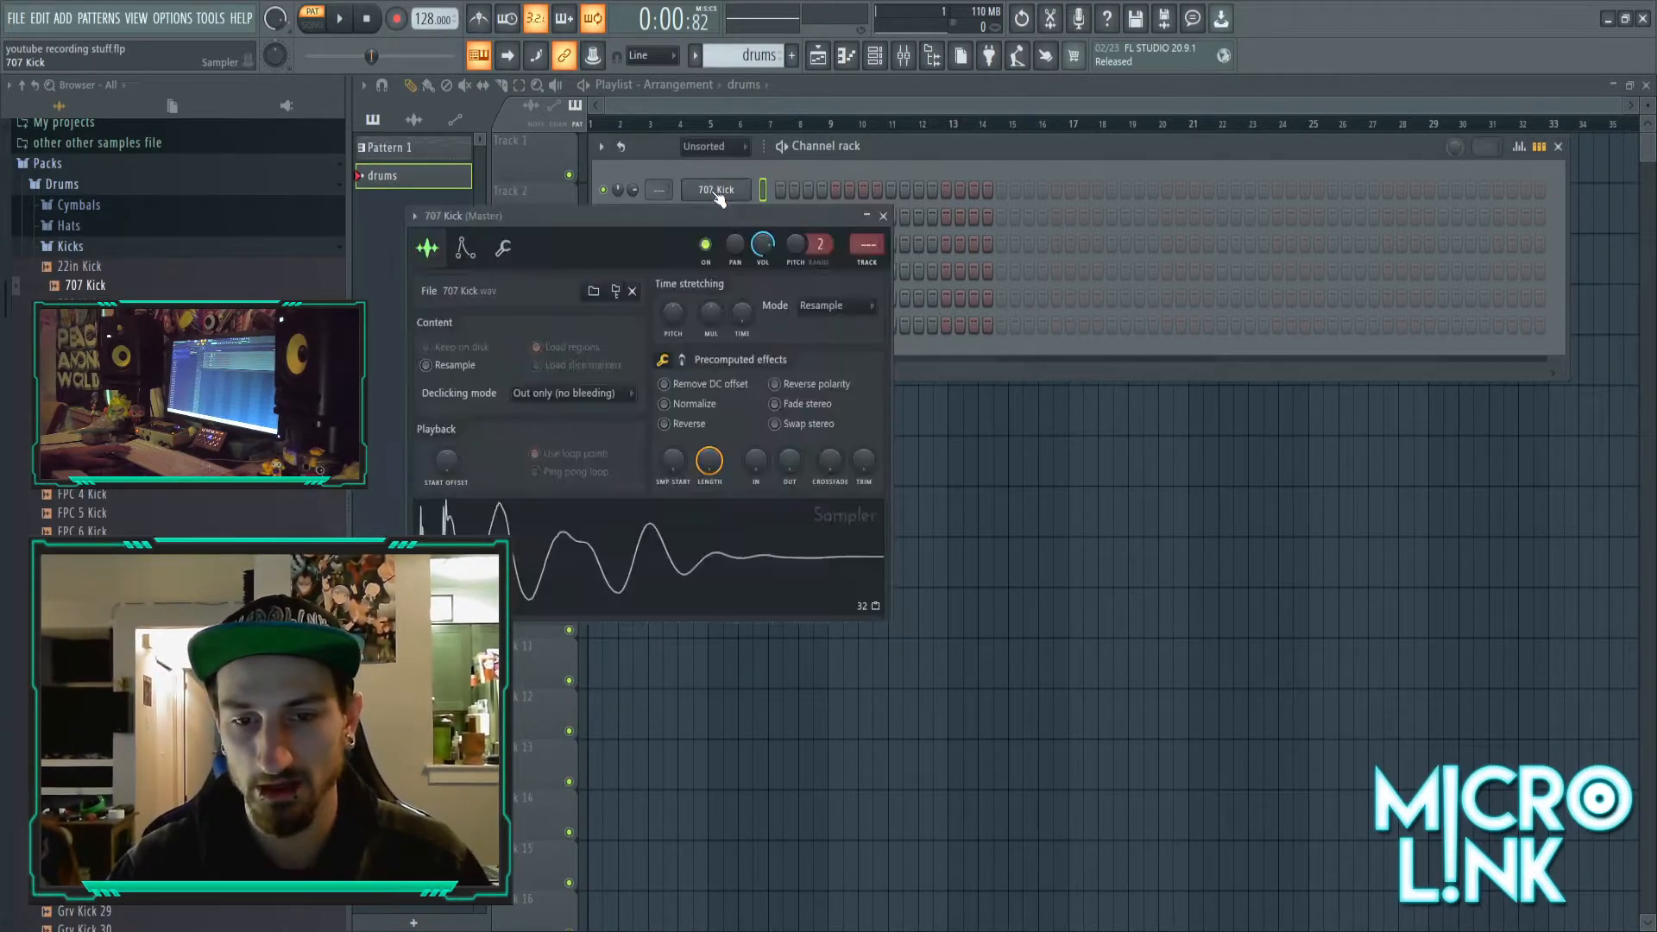
left_click(717, 192)
left_click(716, 192)
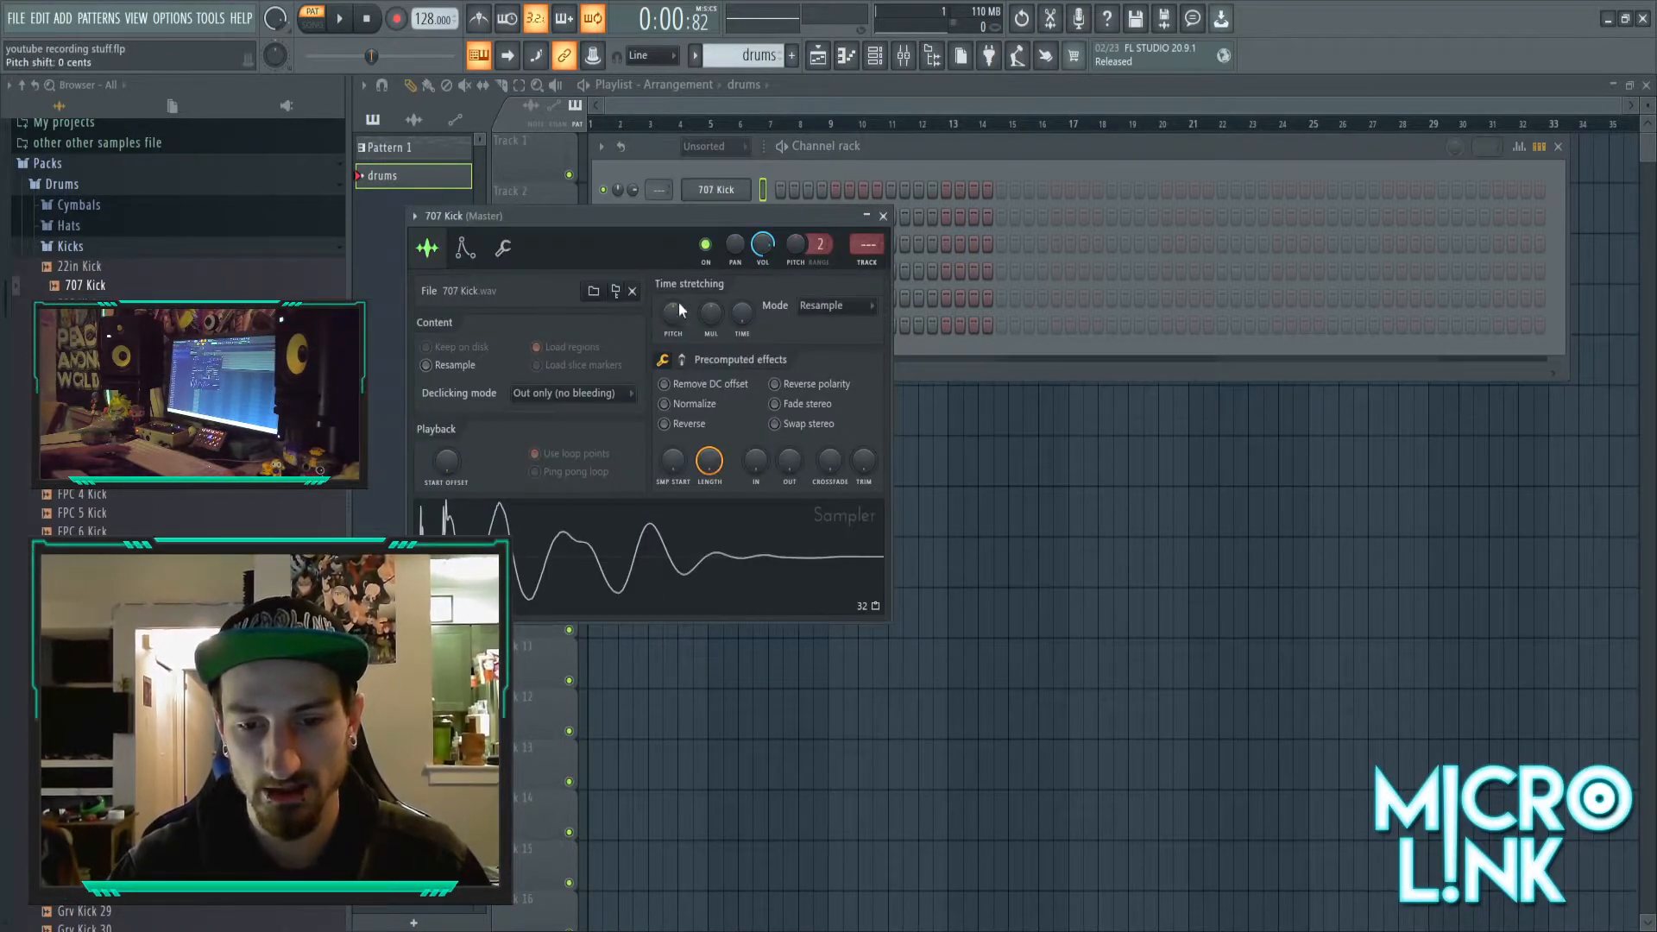
left_click_drag(614, 220, 1058, 226)
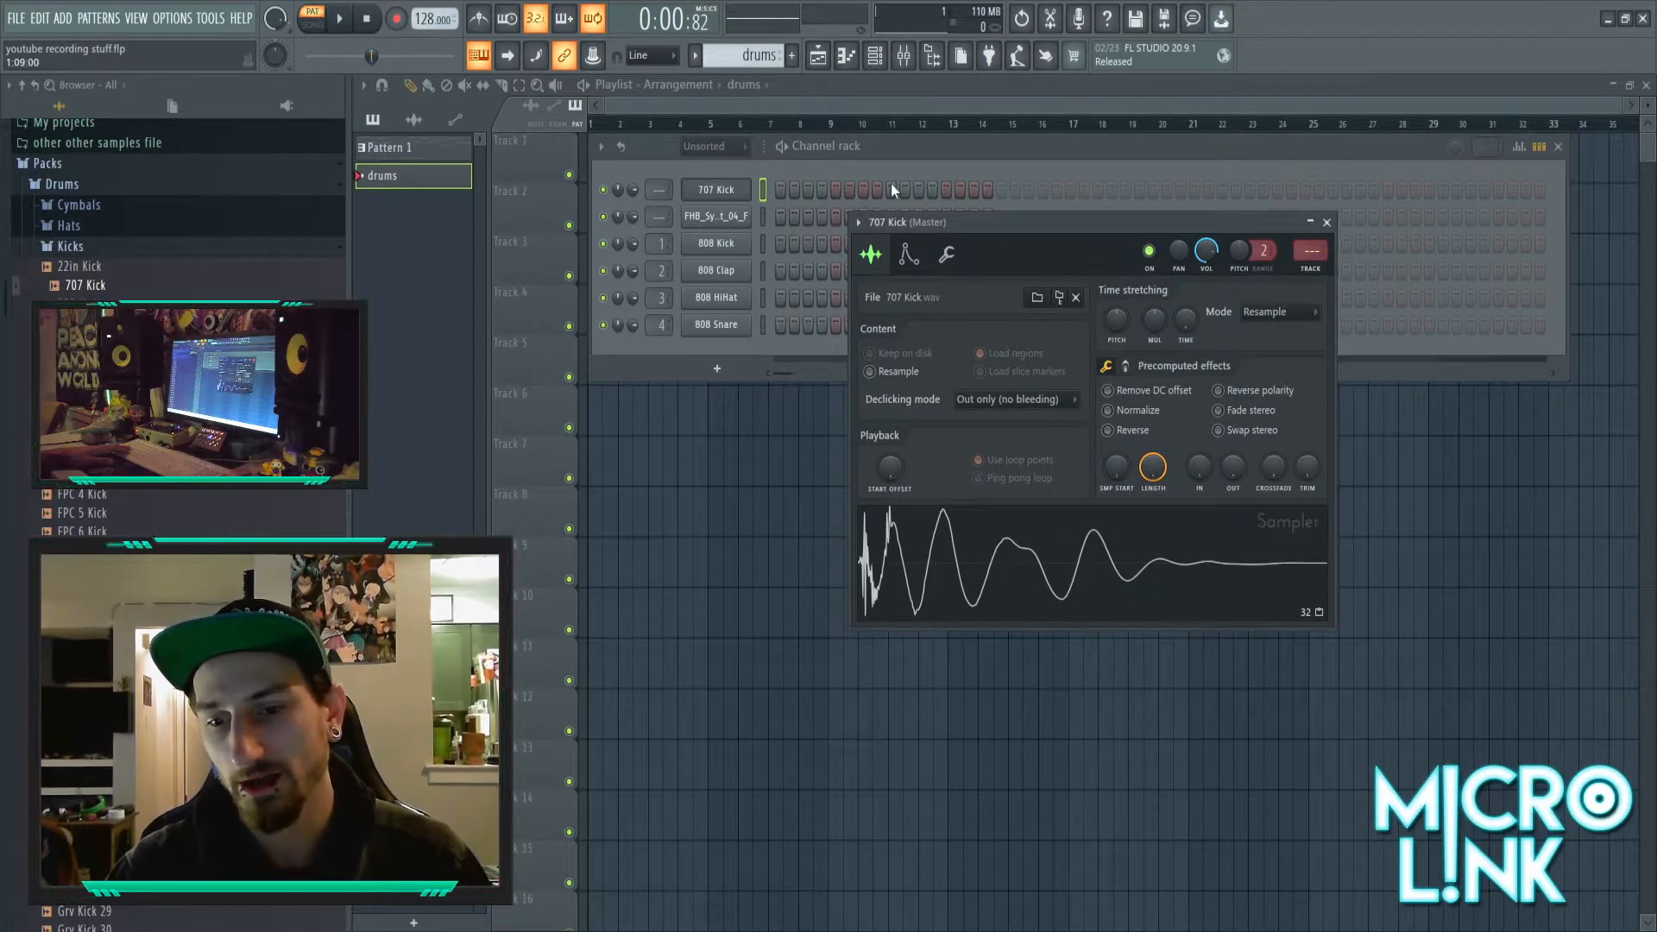
left_click(725, 192)
- Delete the 808 Kick channel from the Channel rack
right_click(722, 251)
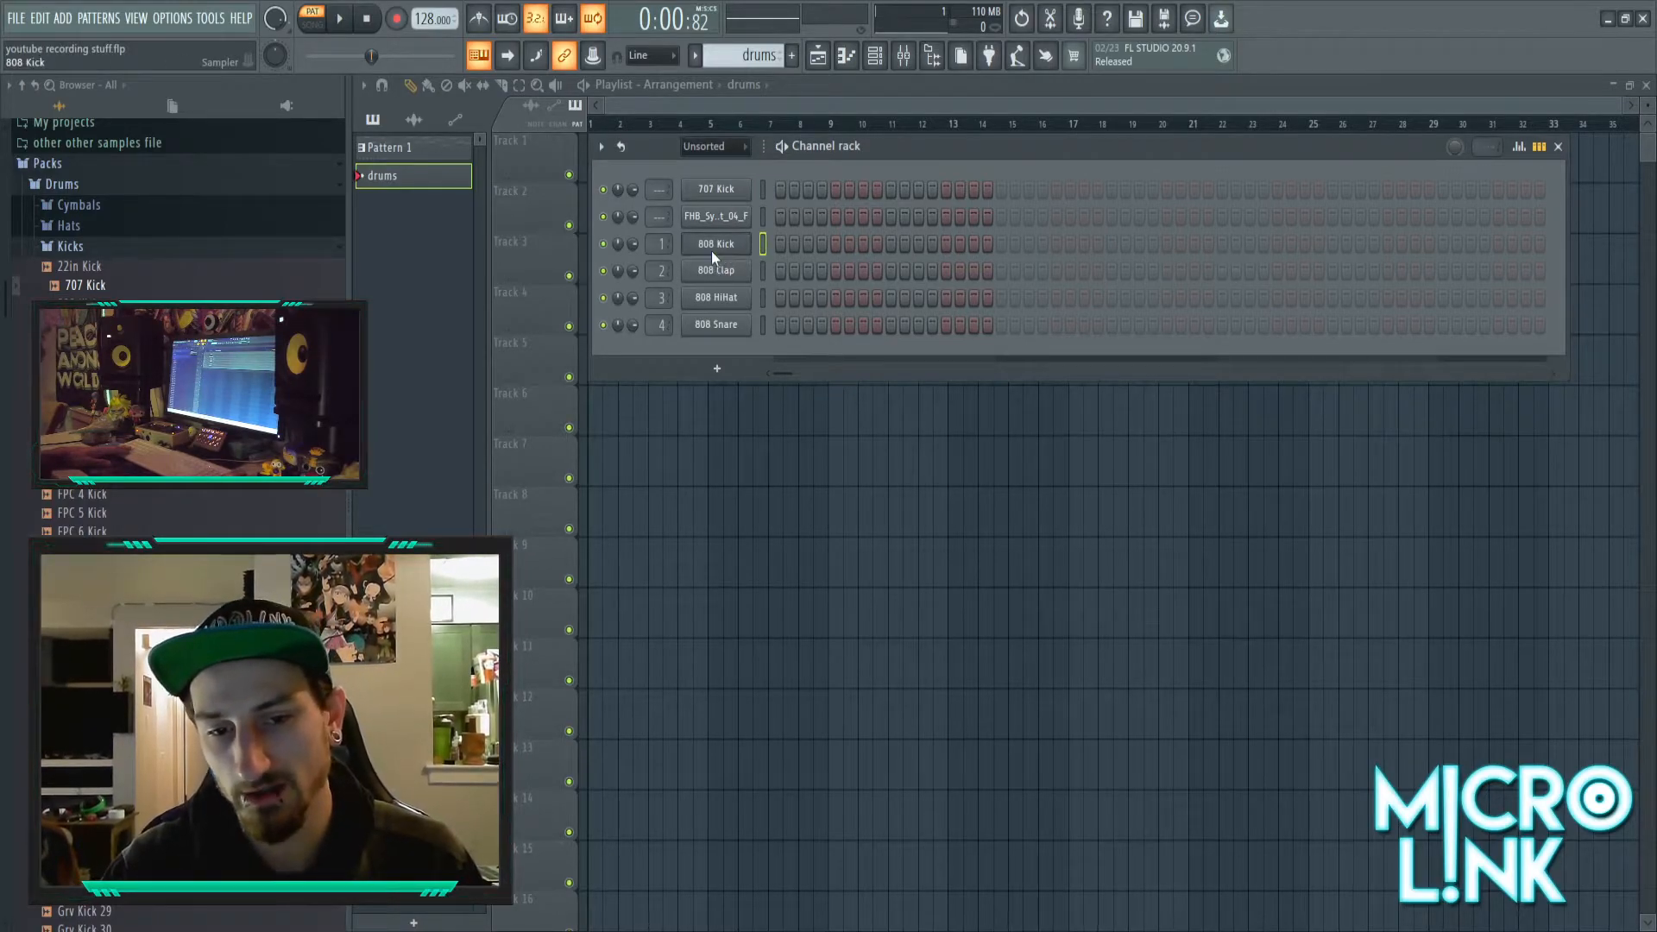
left_click(712, 247)
key("q")
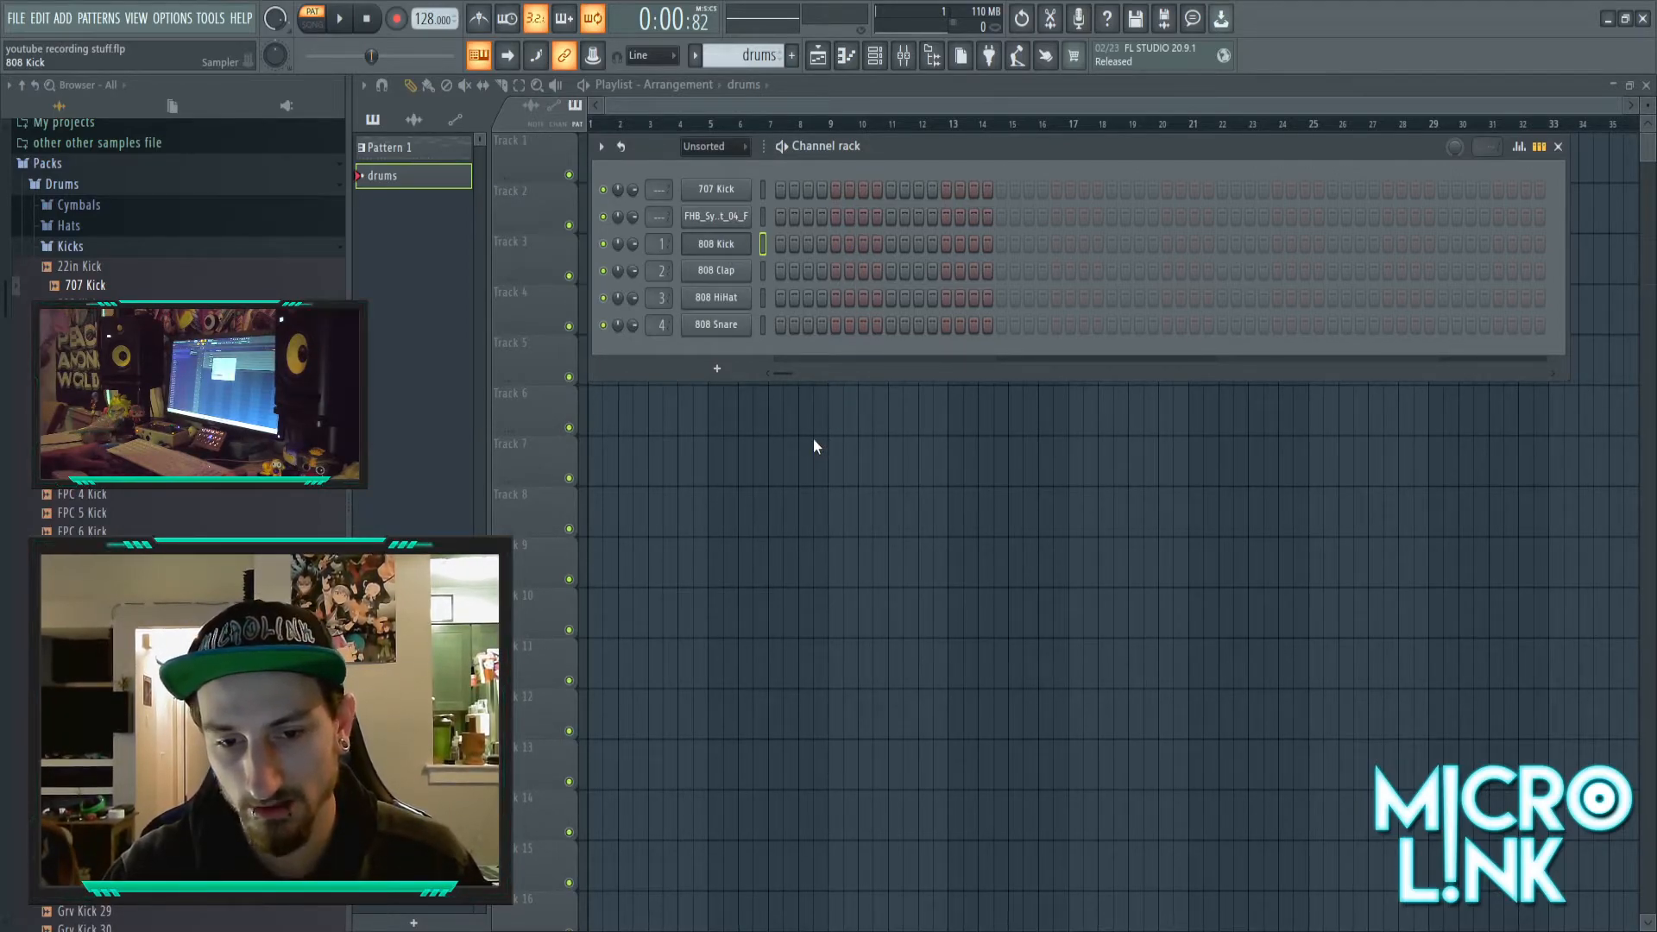
key("alt+Delete")
- Enter a 707 Kick hit on step 1 and start playing the pattern with the metronome on
left_click(720, 190)
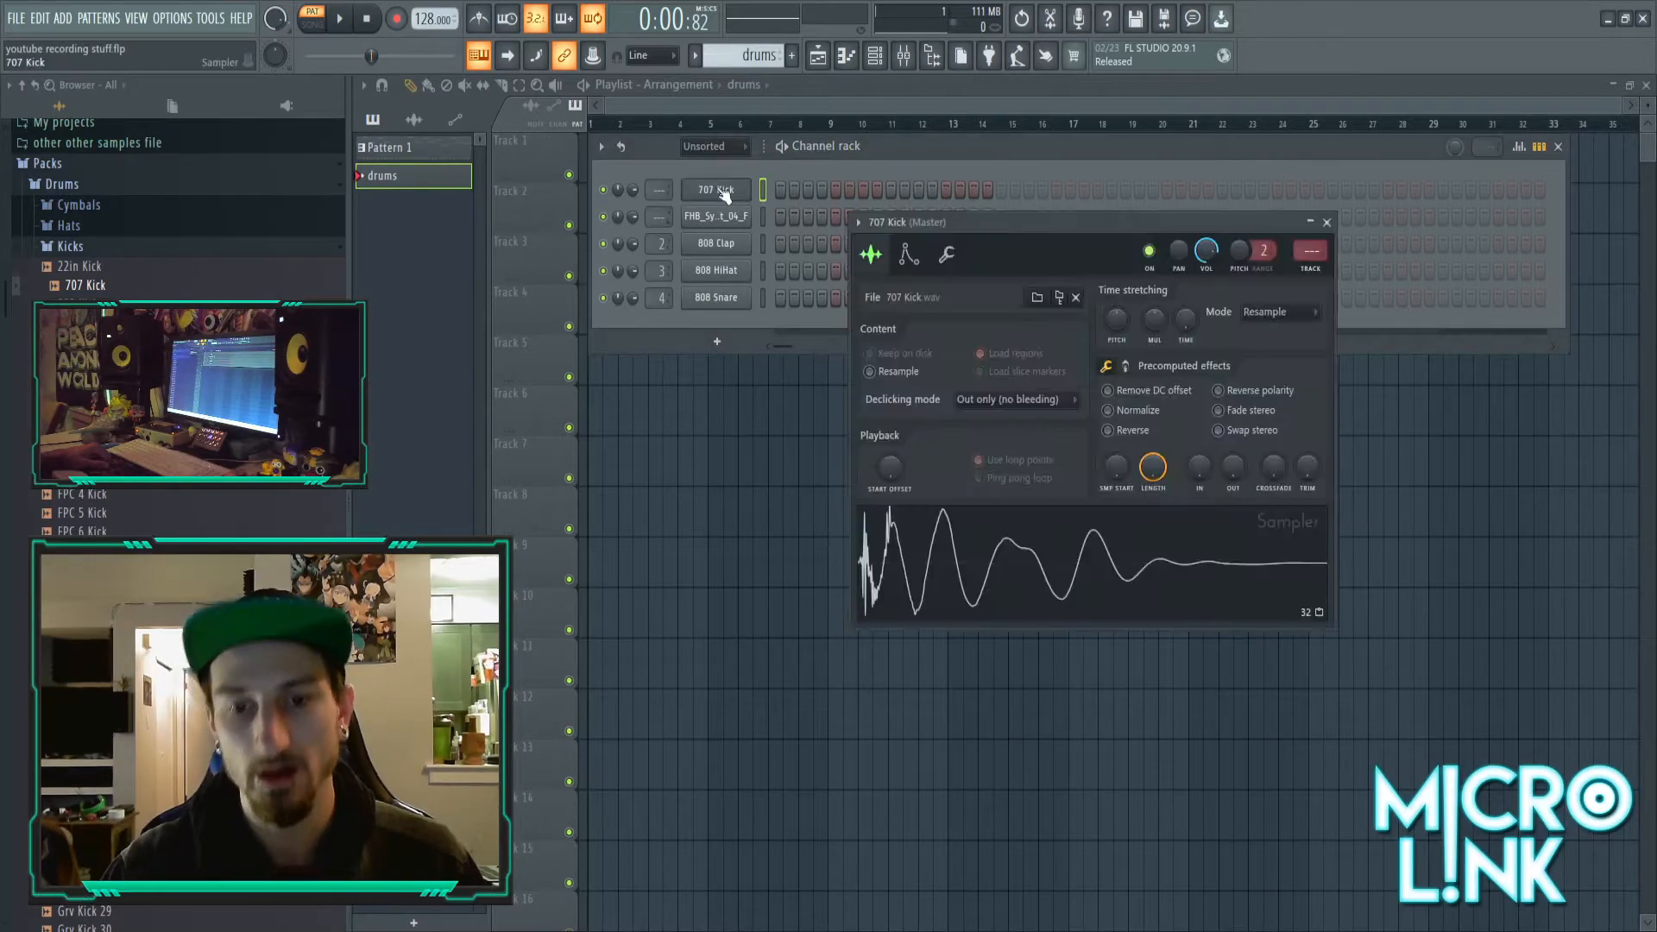
left_click(717, 189)
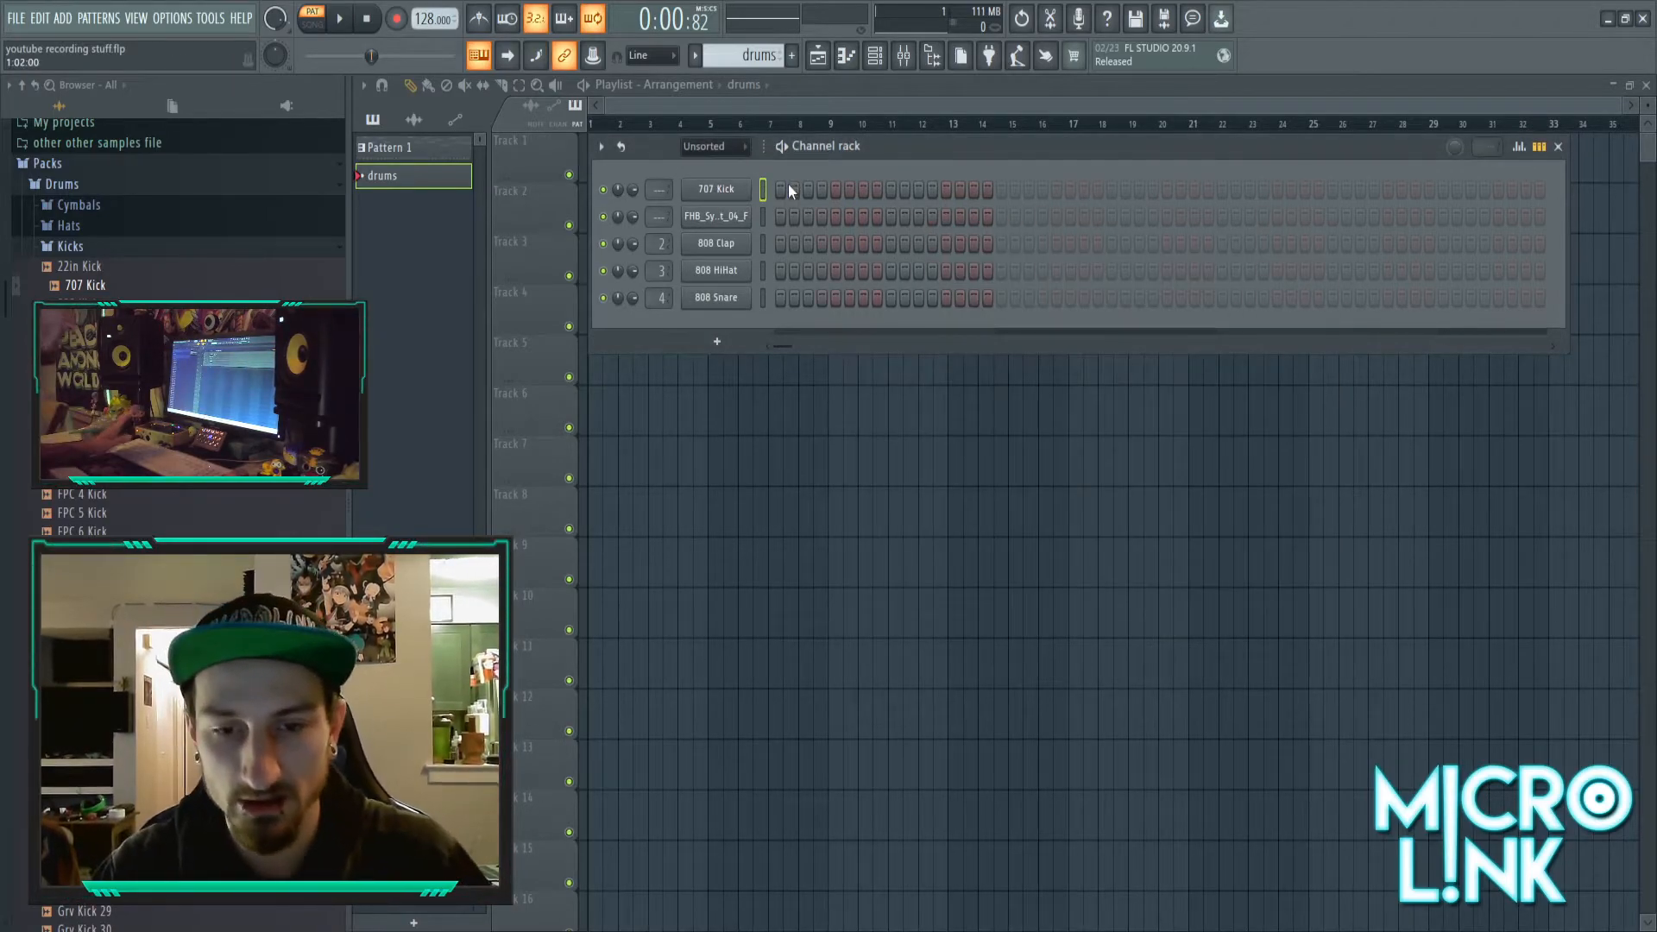
left_click(780, 190)
left_click(822, 190)
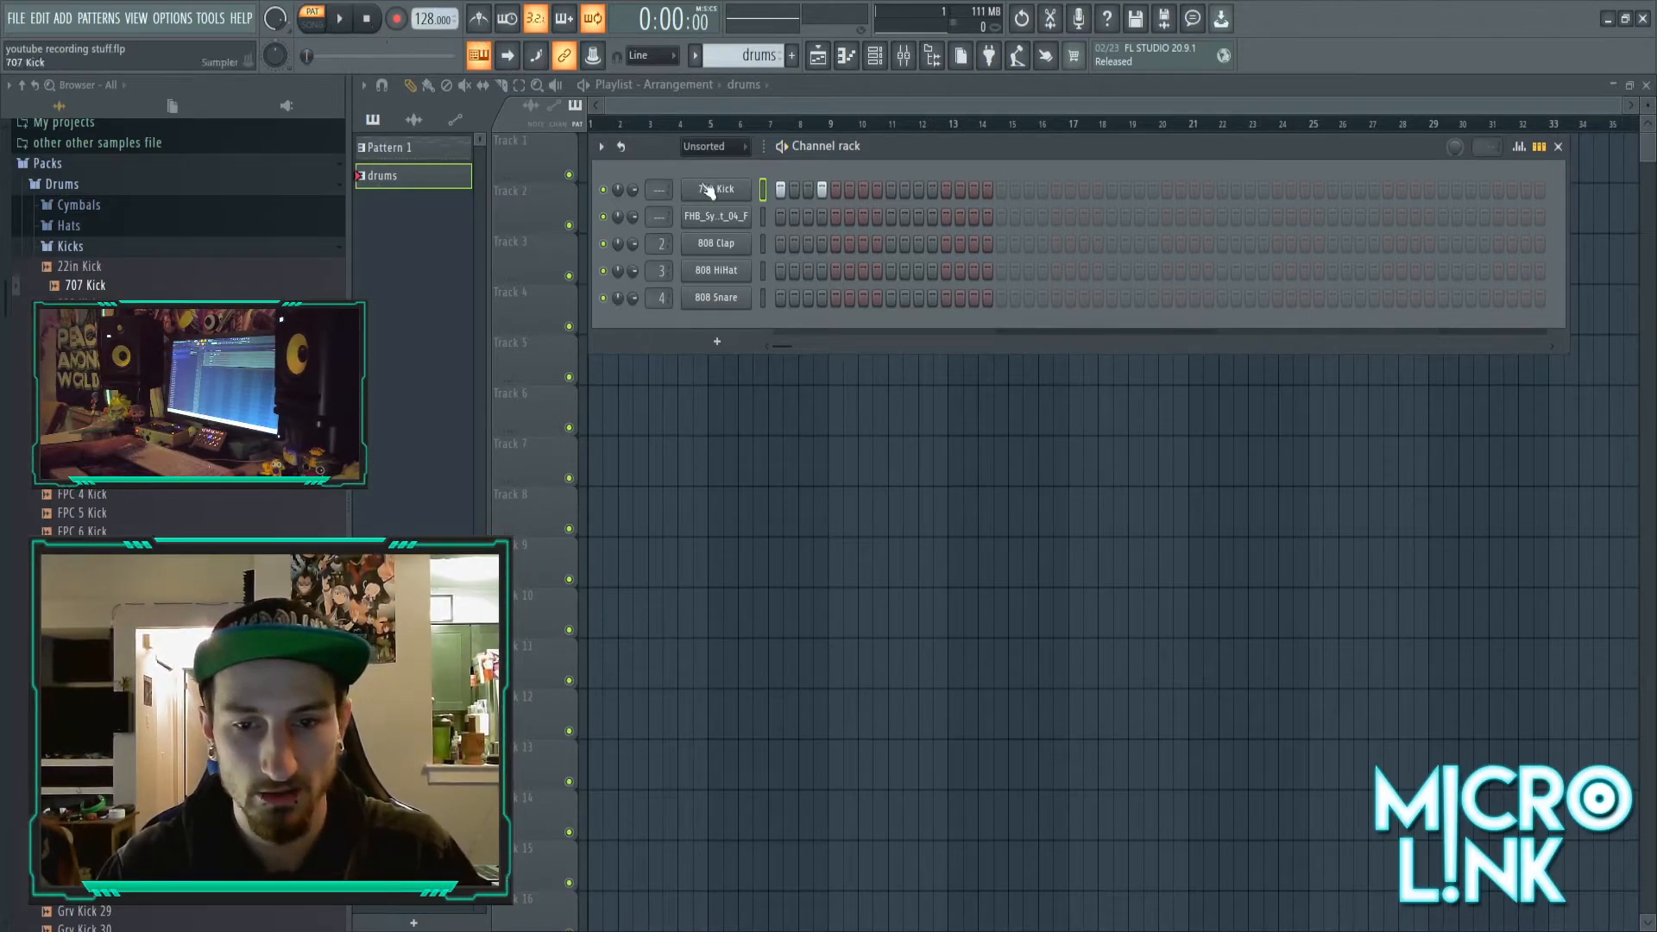
left_click(485, 18)
right_click(824, 191)
key("space")
- Try out 707 Kick hits during playback, settling on steps 5, 11 and 15 as additions
left_click(834, 191)
left_click(892, 191)
left_click(947, 190)
right_click(894, 189)
left_click(920, 191)
right_click(946, 188)
left_click(974, 190)
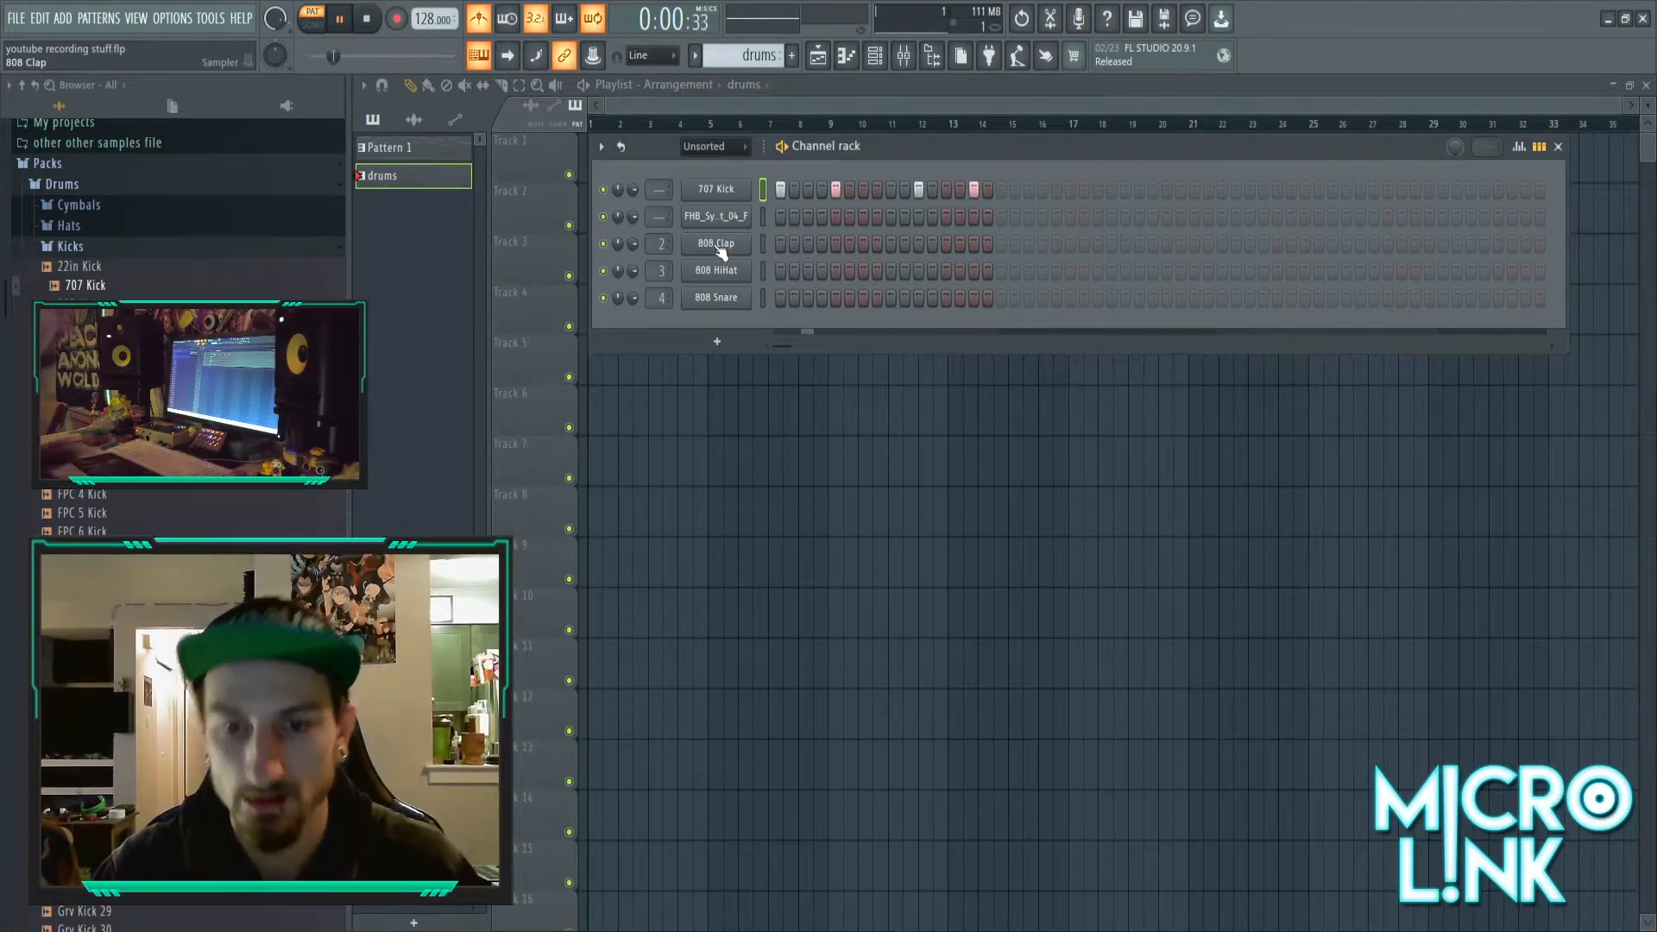
- Stop playback with the metronome switched off and clear all 707 Kick hits from the pattern
left_click(480, 17)
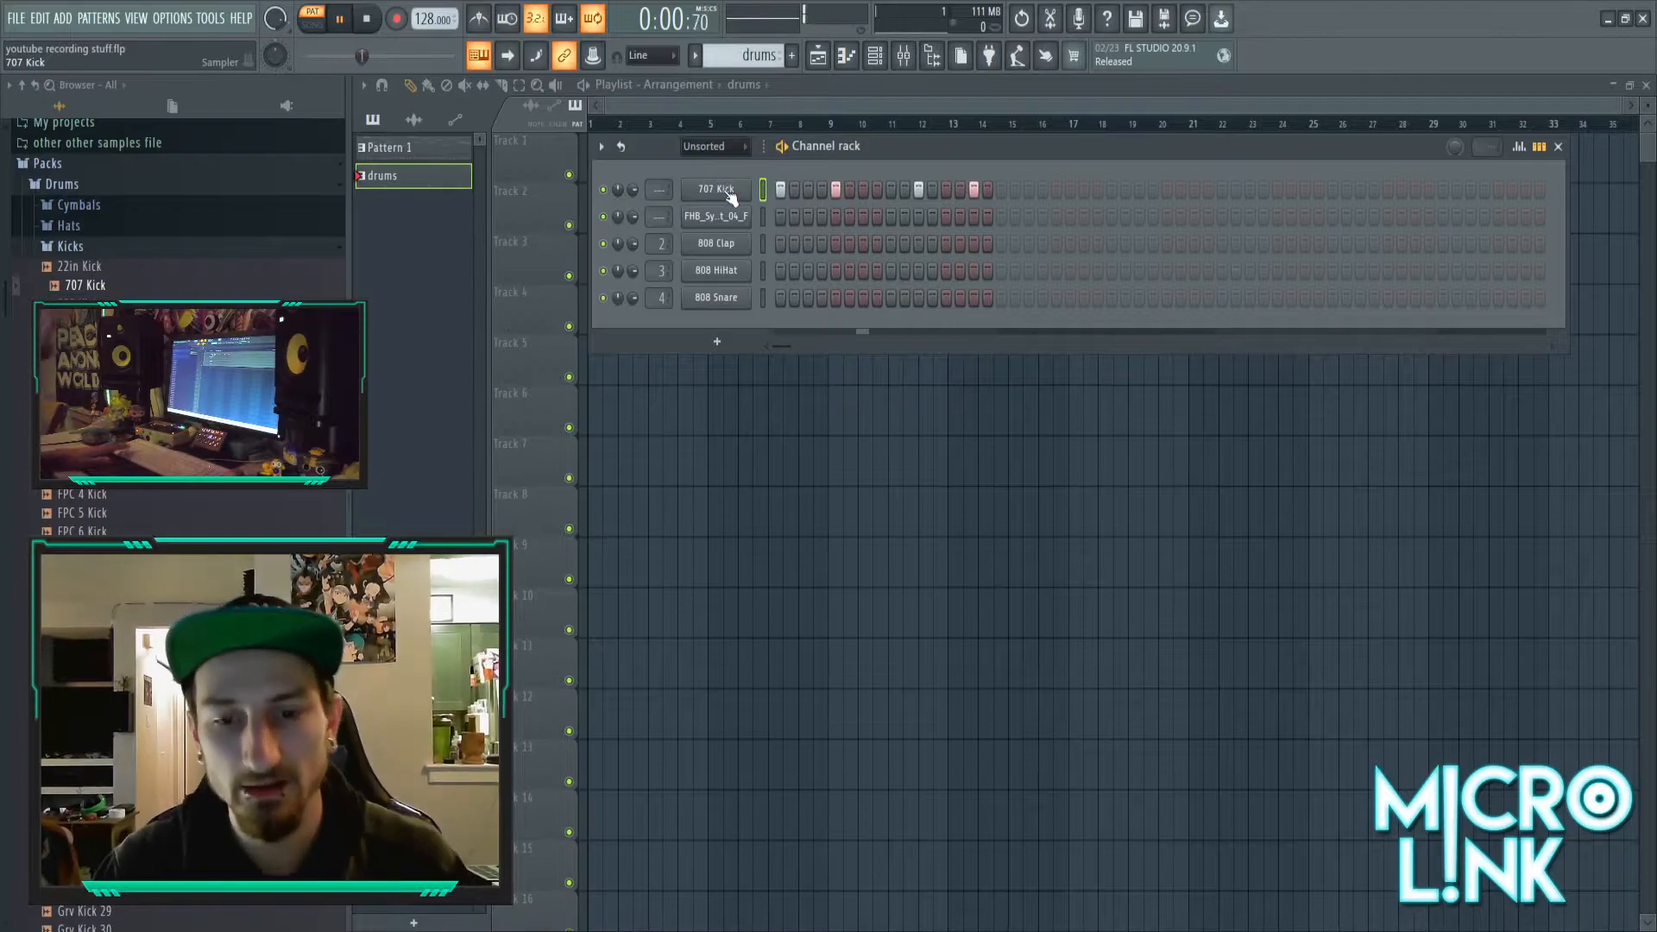
key("space")
right_click(780, 190)
right_click(835, 190)
right_click(919, 190)
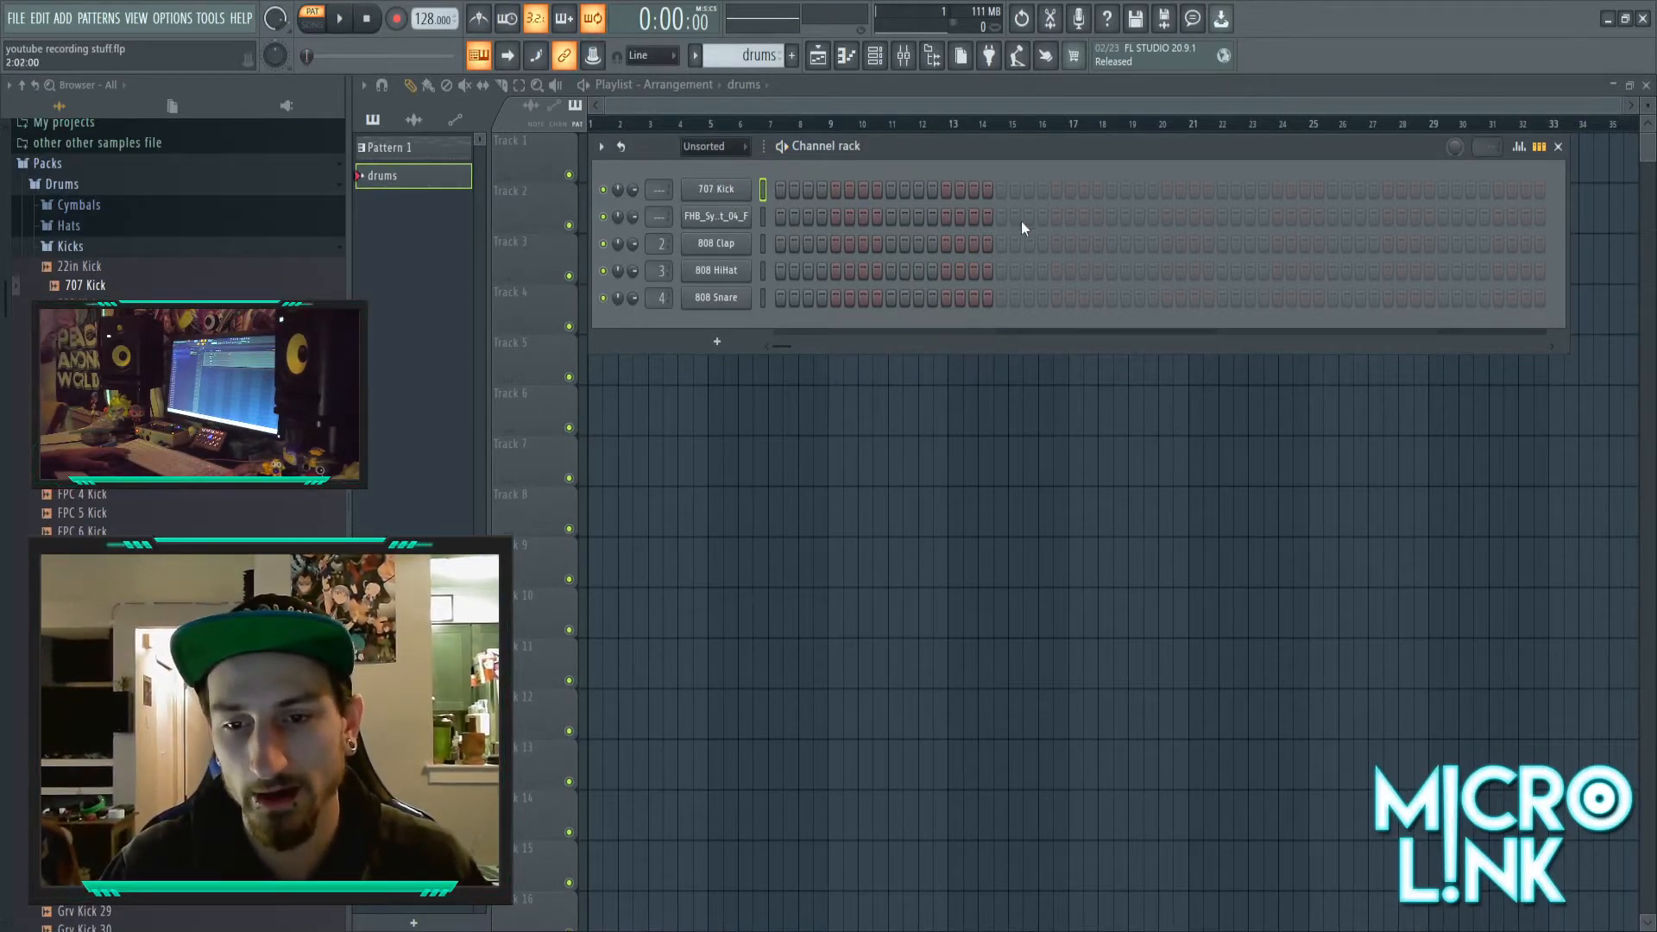
- Paint continuous hits across the 707 Kick step row and erase them all again
mouse_move(816, 188)
left_mouse_down()
mouse_move(1002, 199)
mouse_move(766, 188)
left_mouse_up()
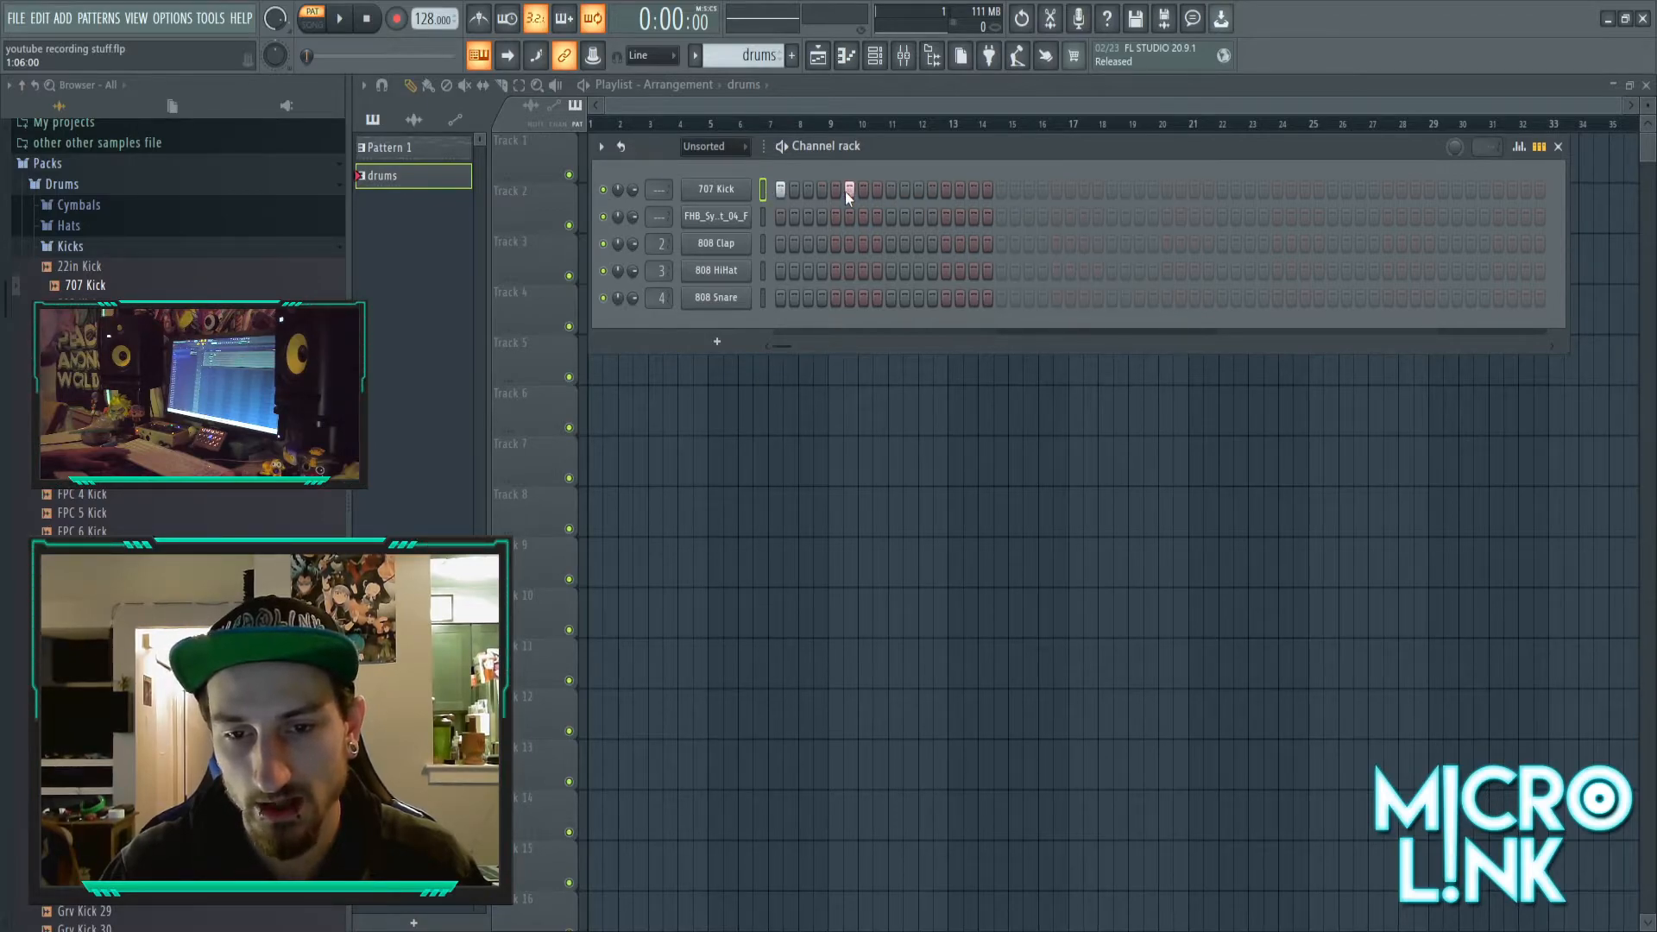
left_click_drag(991, 190, 702, 168)
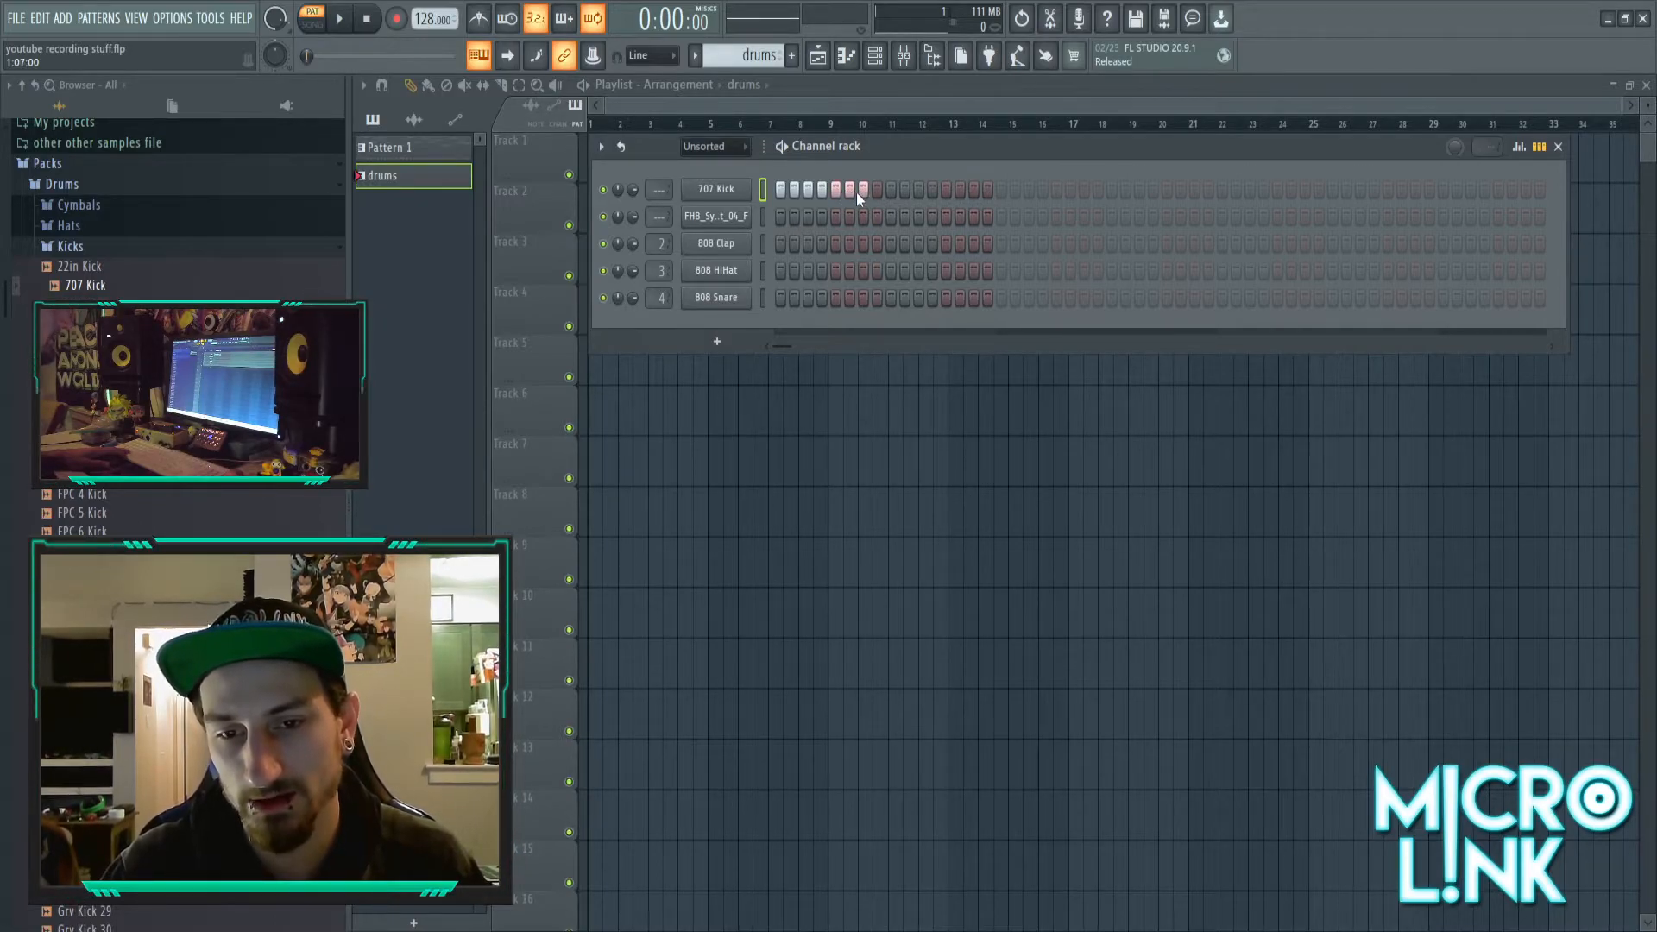
mouse_move(898, 200)
left_mouse_down()
mouse_move(997, 205)
mouse_move(805, 190)
left_mouse_up()
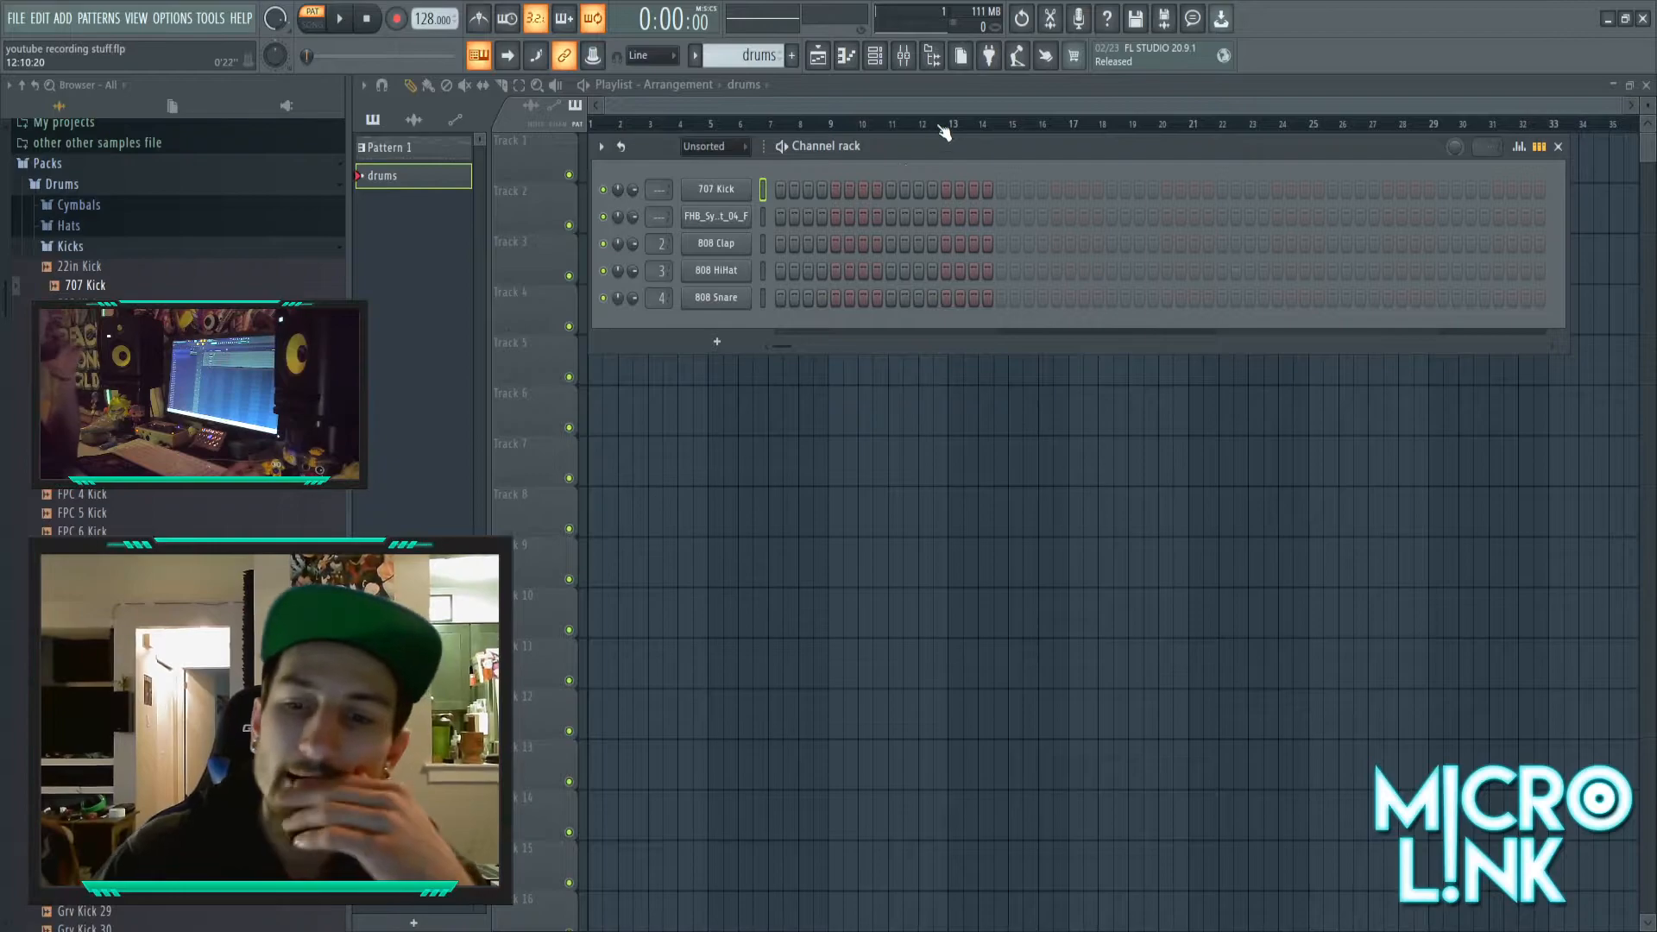
- Hide and reopen the Channel rack, and reposition it just below the Playlist timeline
key("F6")
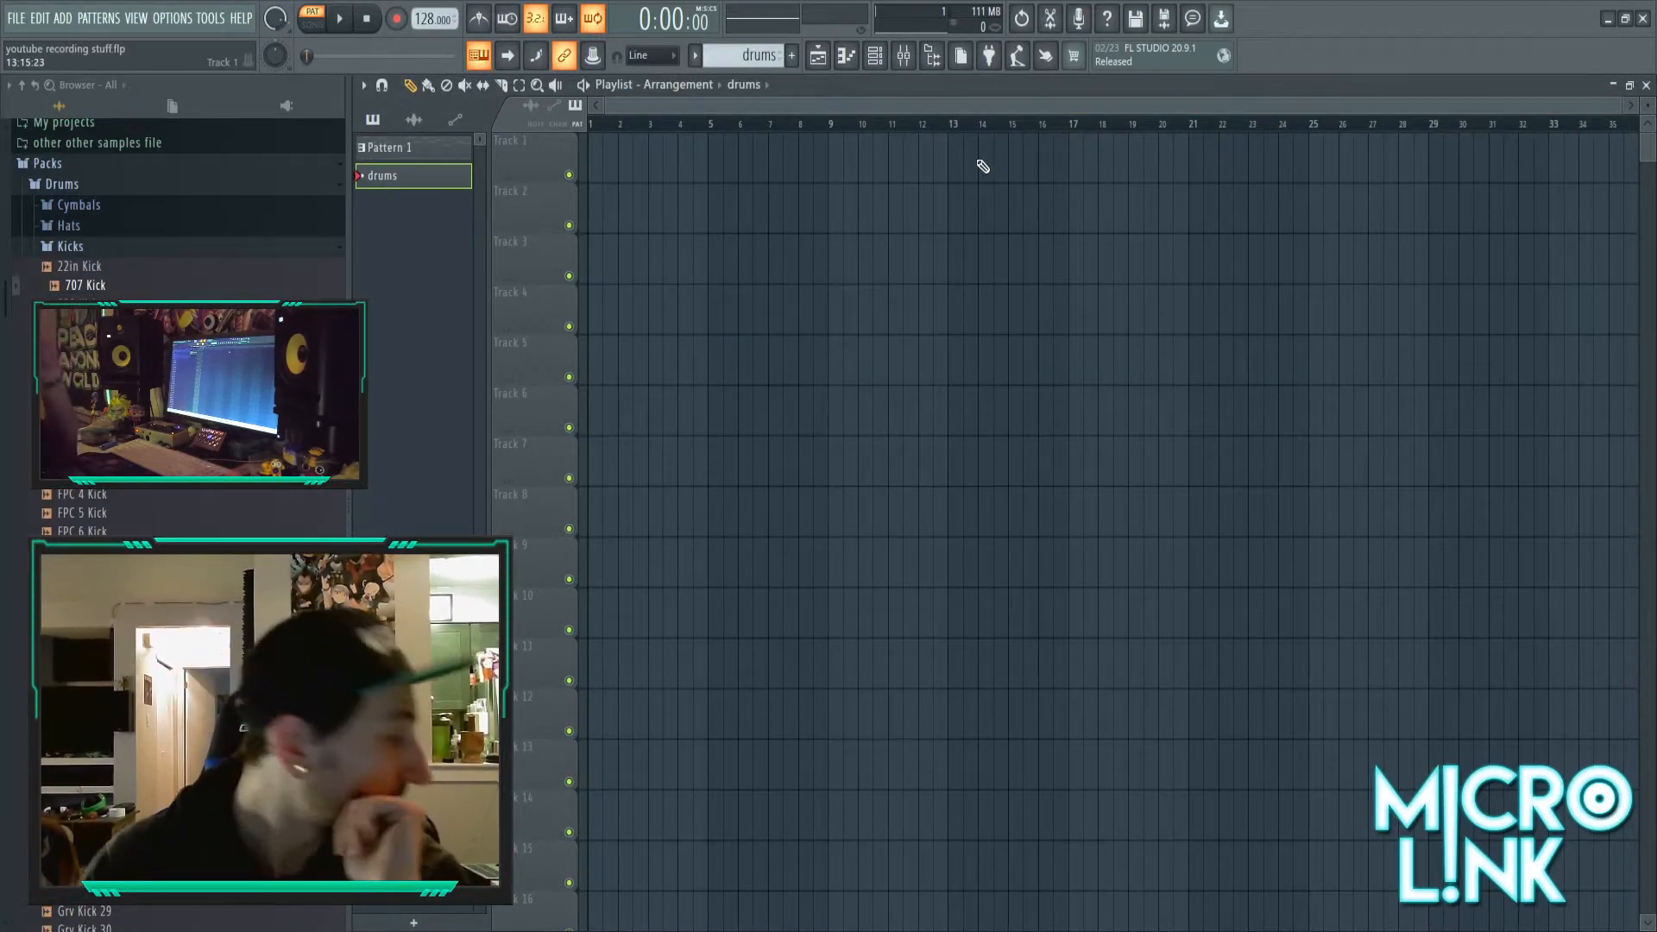
left_click(874, 56)
mouse_move(887, 147)
left_mouse_down()
mouse_move(899, 153)
mouse_move(882, 159)
left_mouse_up()
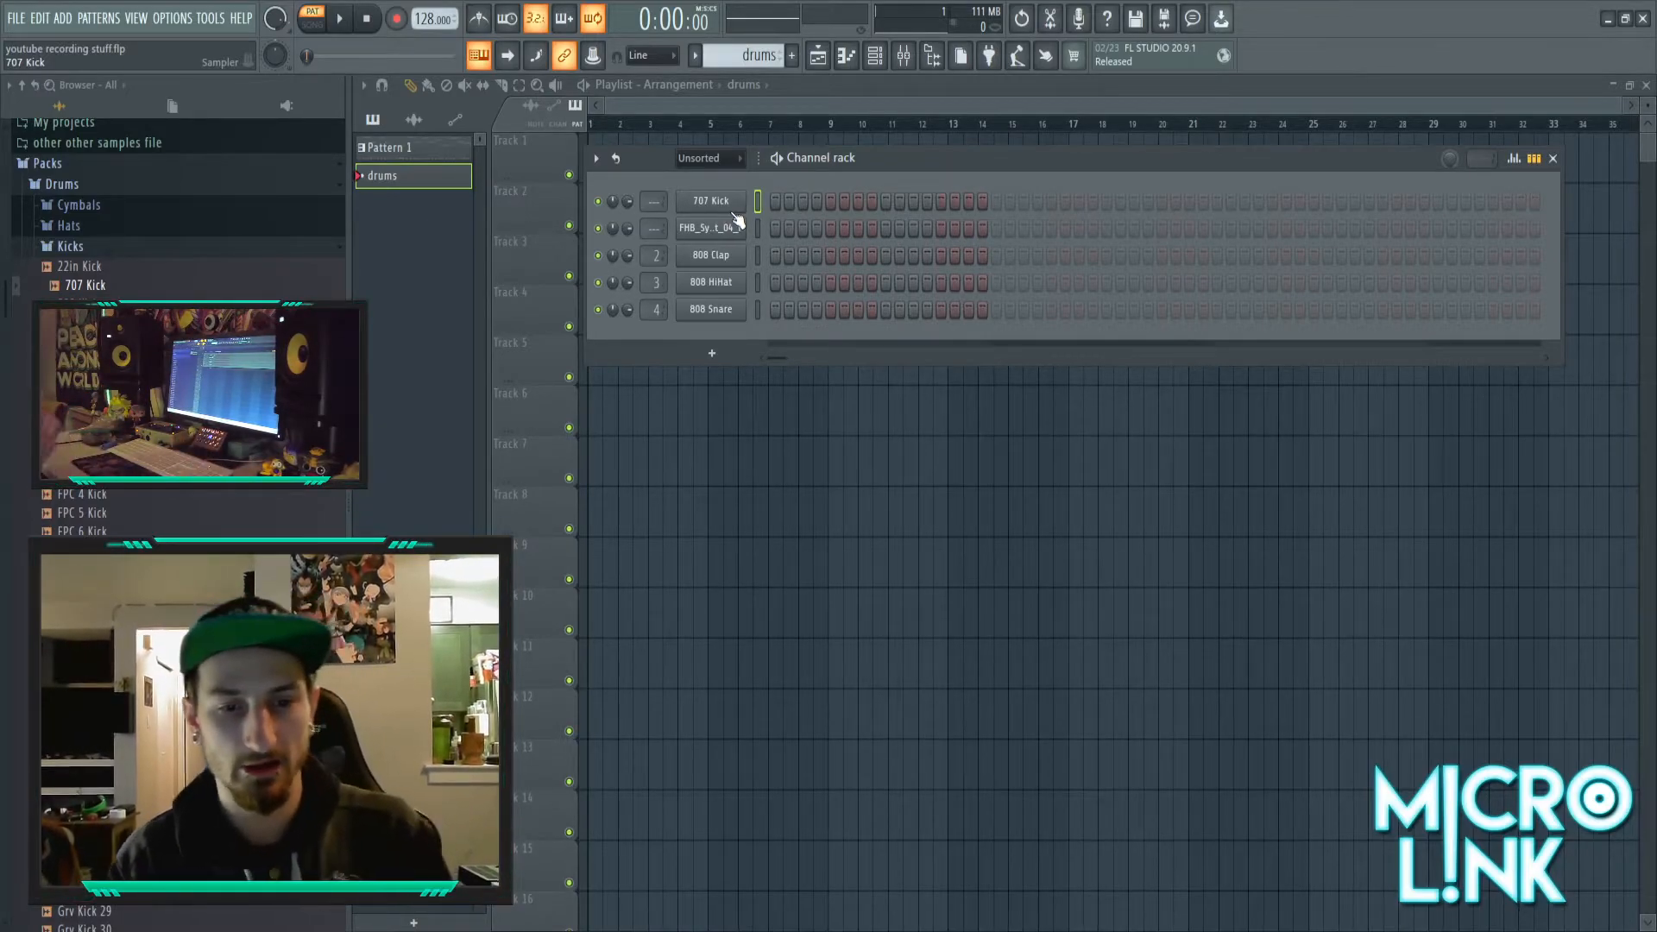
mouse_move(875, 157)
left_mouse_down()
mouse_move(898, 154)
mouse_move(873, 143)
left_mouse_up()
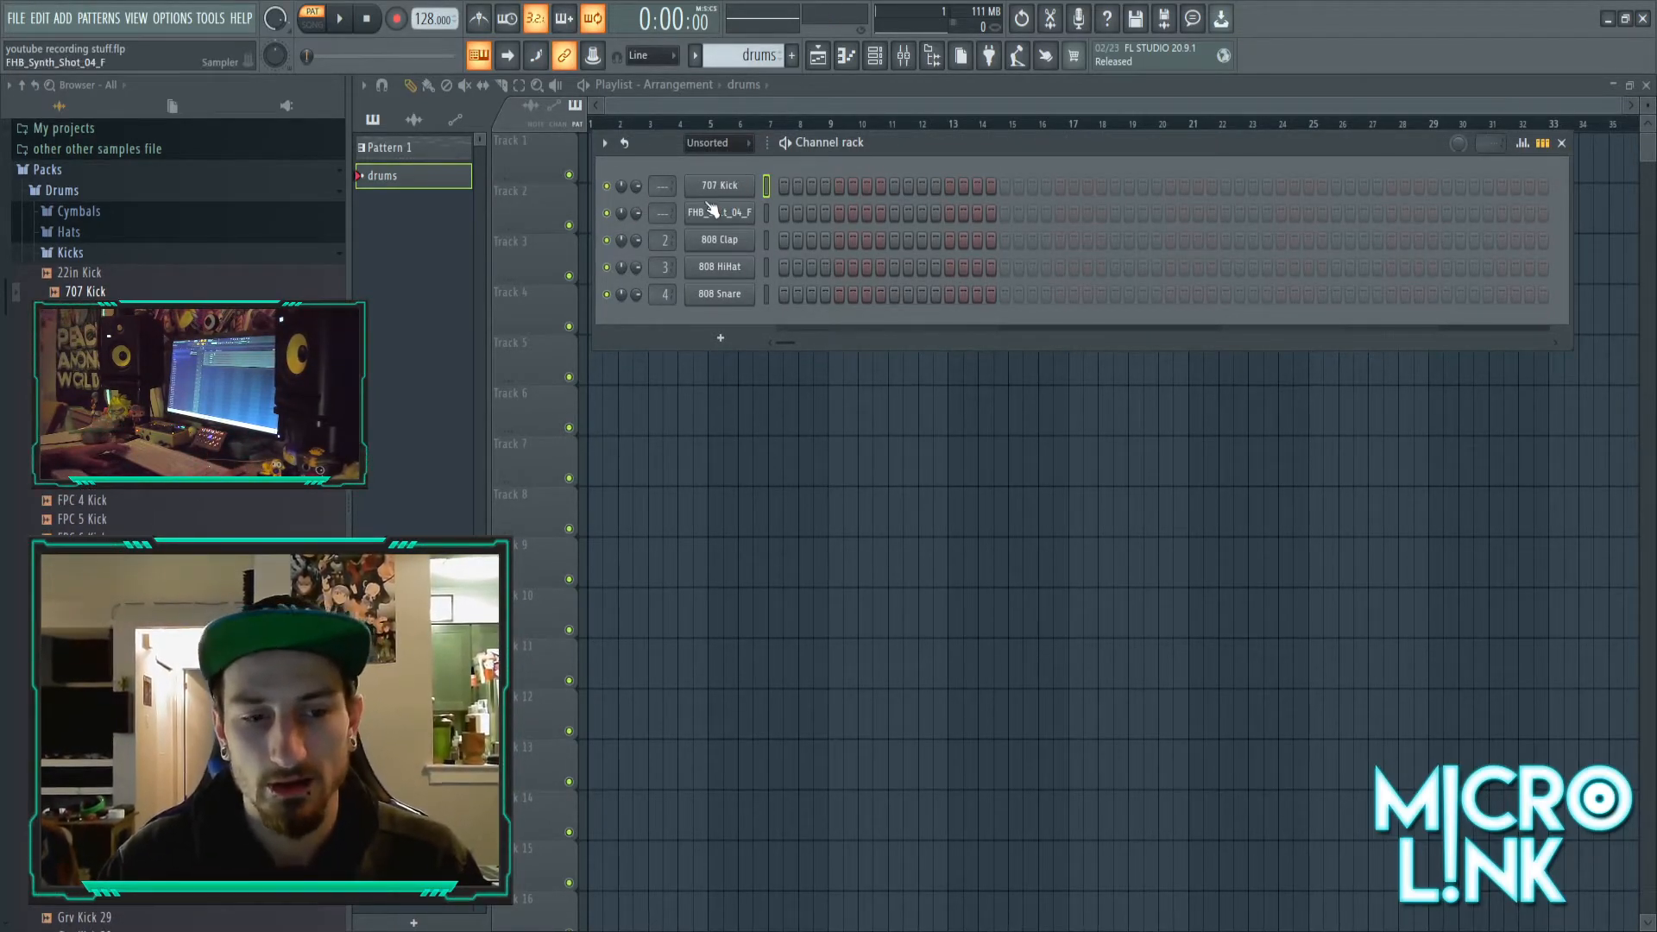
- Replace the 808 Clap channel's sample with 707 CH from the Drums pack's Hats folder
left_click(62, 256)
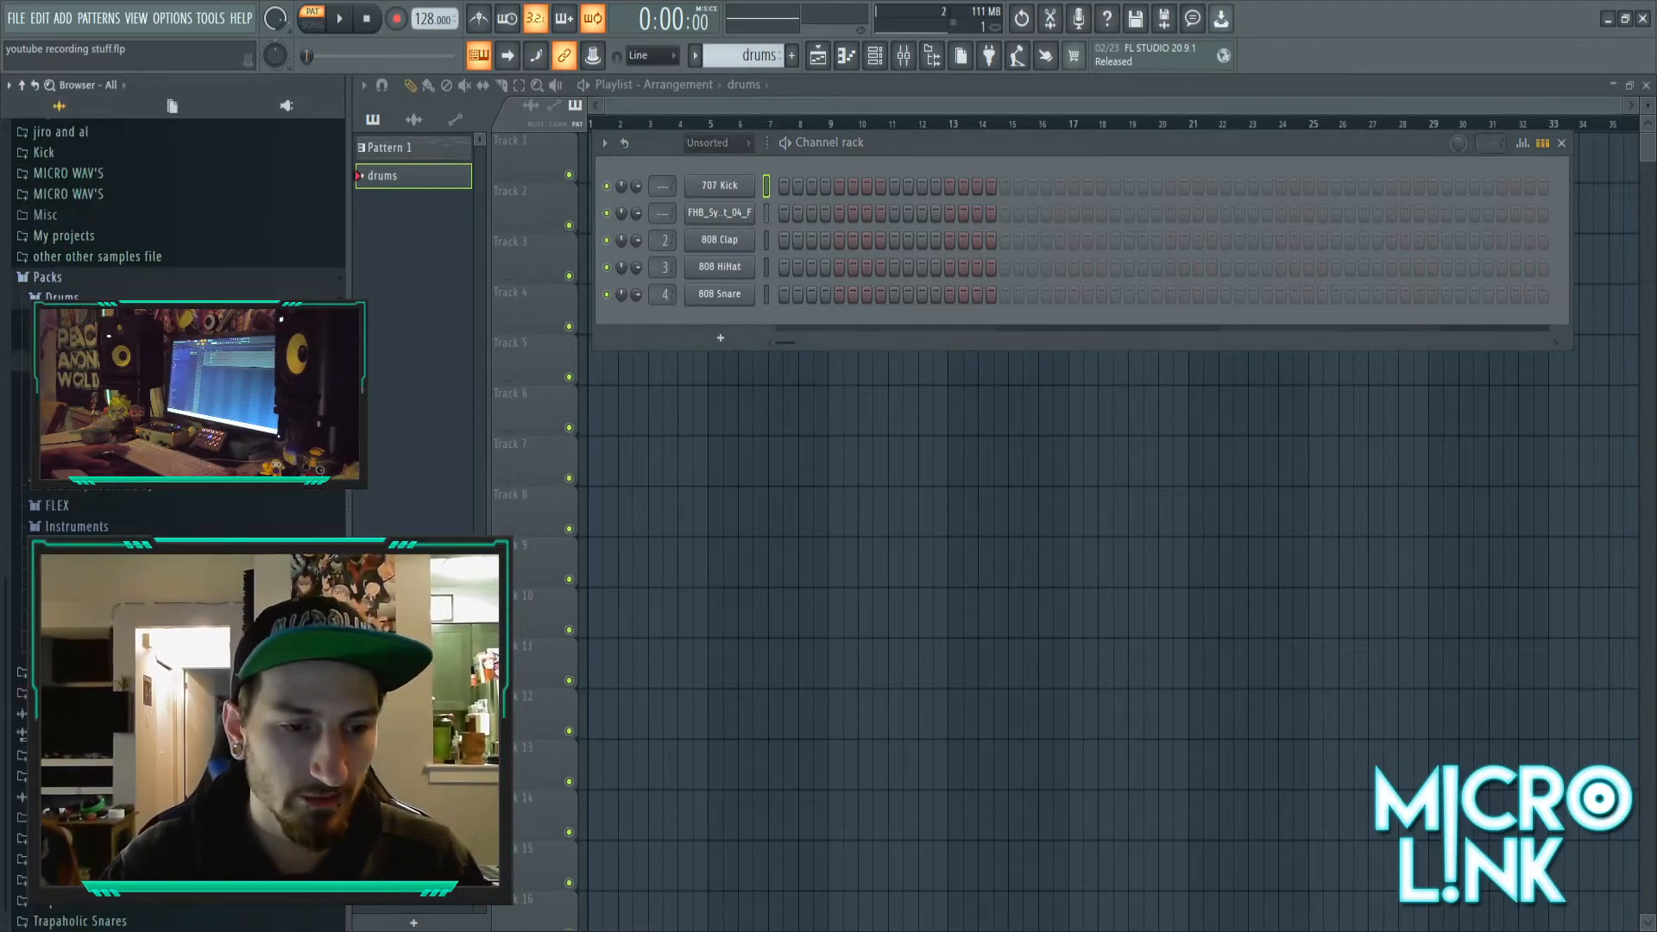
left_click(65, 339)
left_click(72, 360)
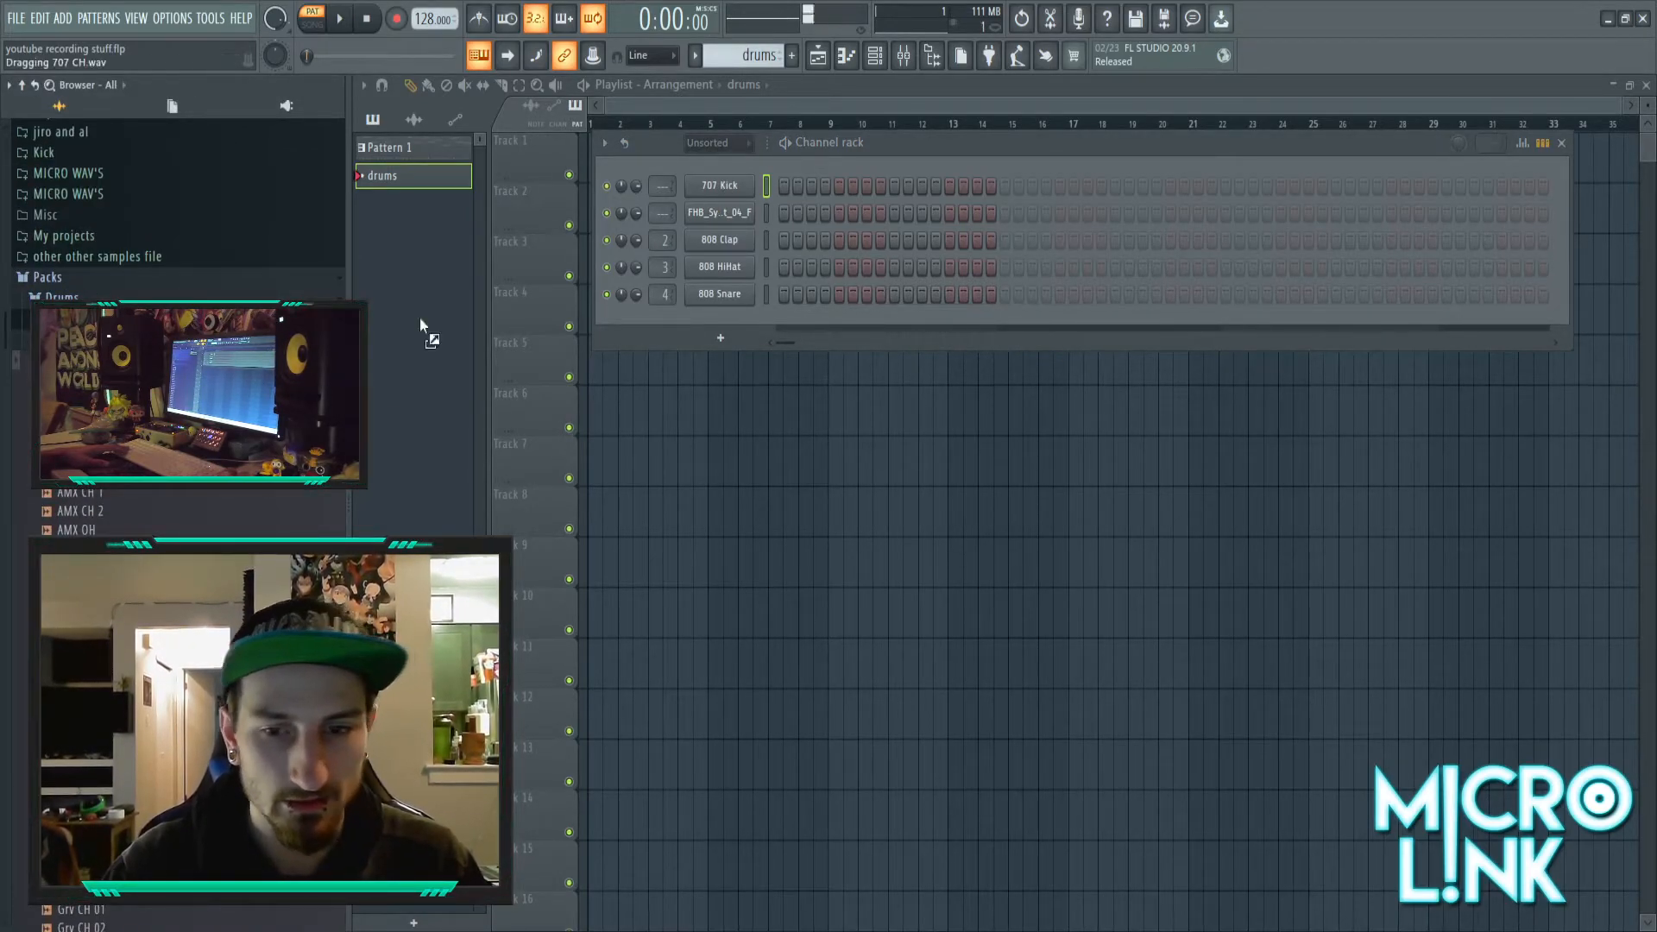
left_click_drag(731, 246, 729, 247)
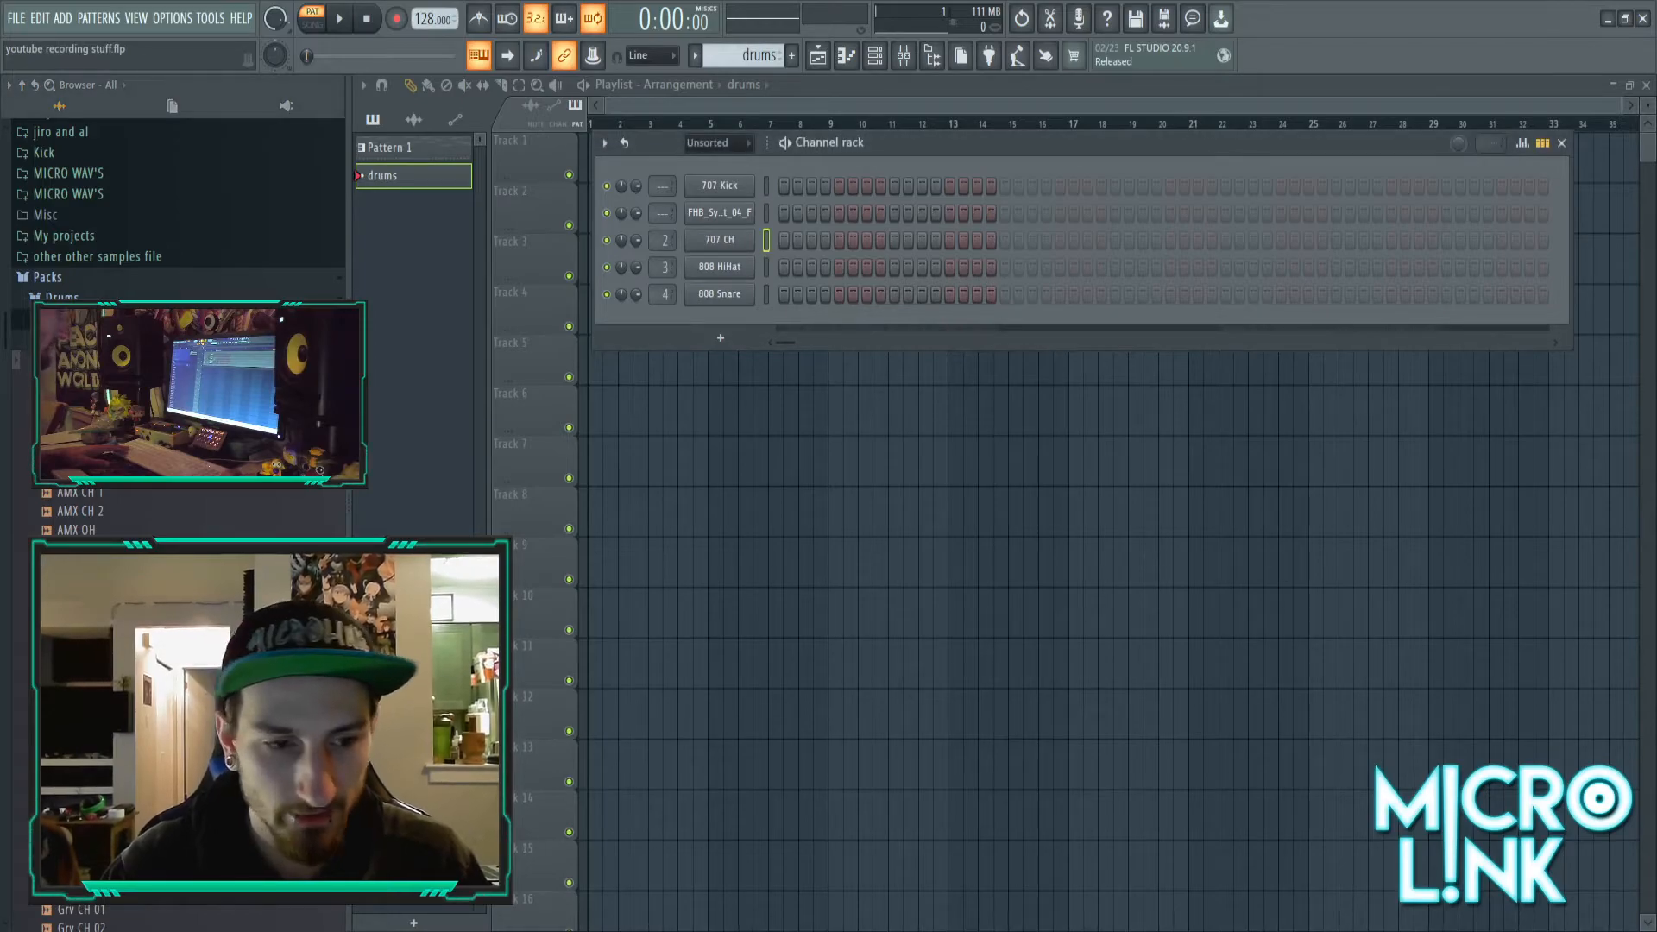
left_click(66, 320)
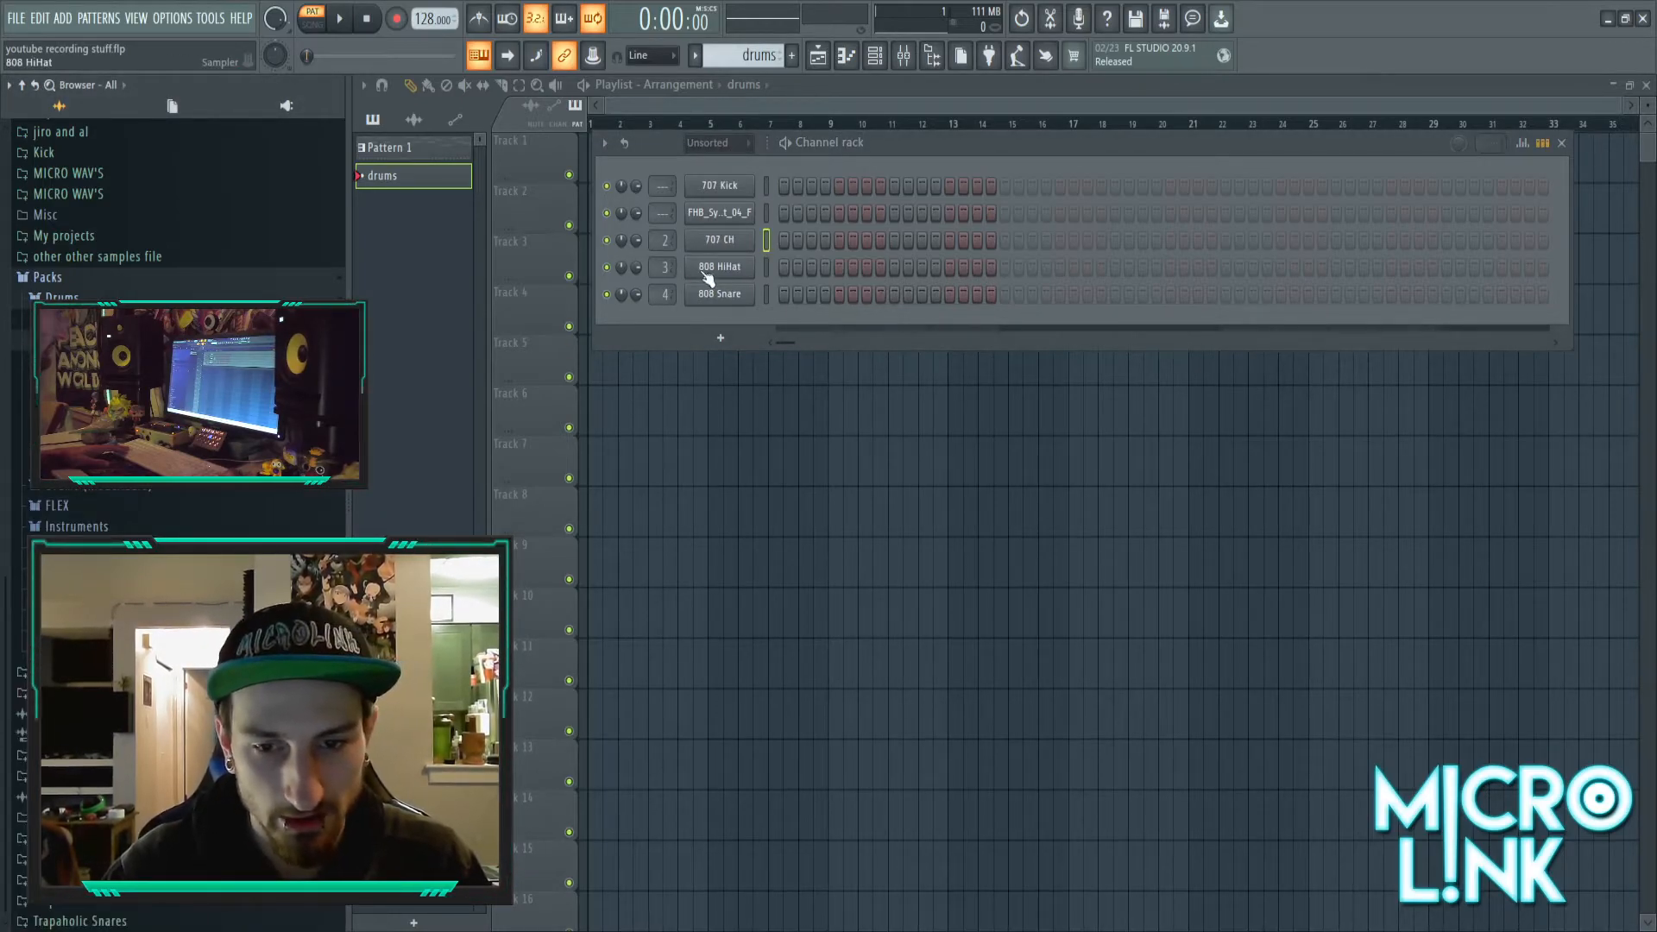
- Delete the 808 HiHat channel from the Channel rack
right_click(732, 266)
left_click(801, 436)
left_click(799, 448)
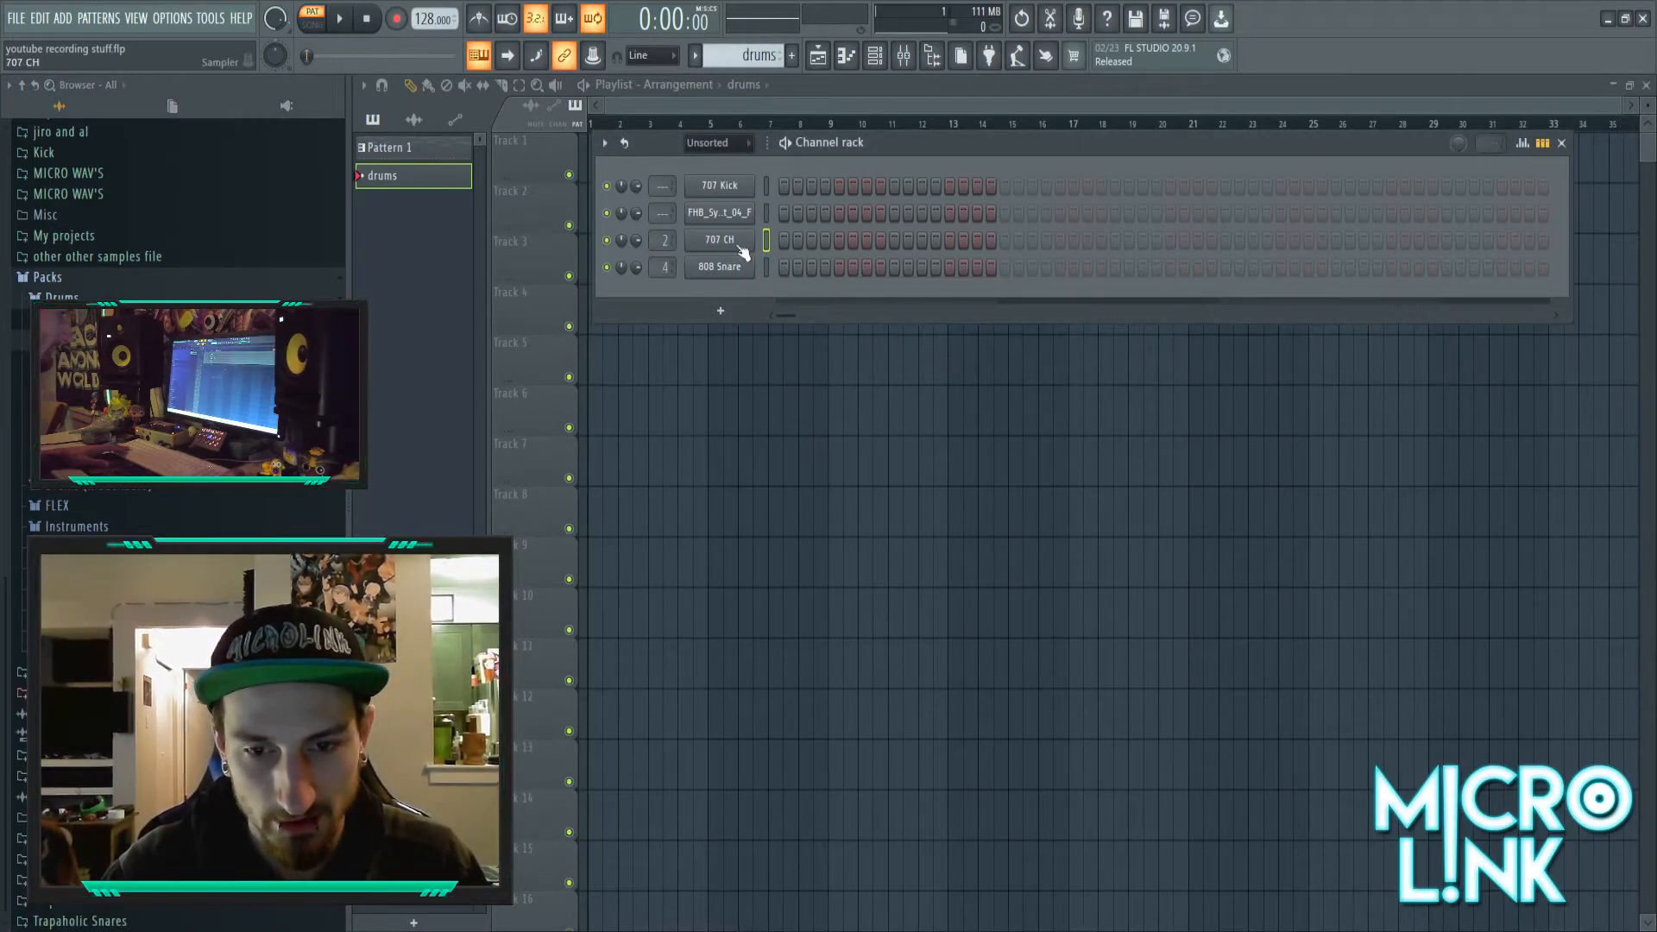
- Replace the 808 Snare channel's sample with 707 Snare from the Browser's Drums pack
left_click(78, 443)
left_click(81, 521)
left_click(60, 503)
left_click_drag(60, 509, 742, 269)
left_click(77, 443)
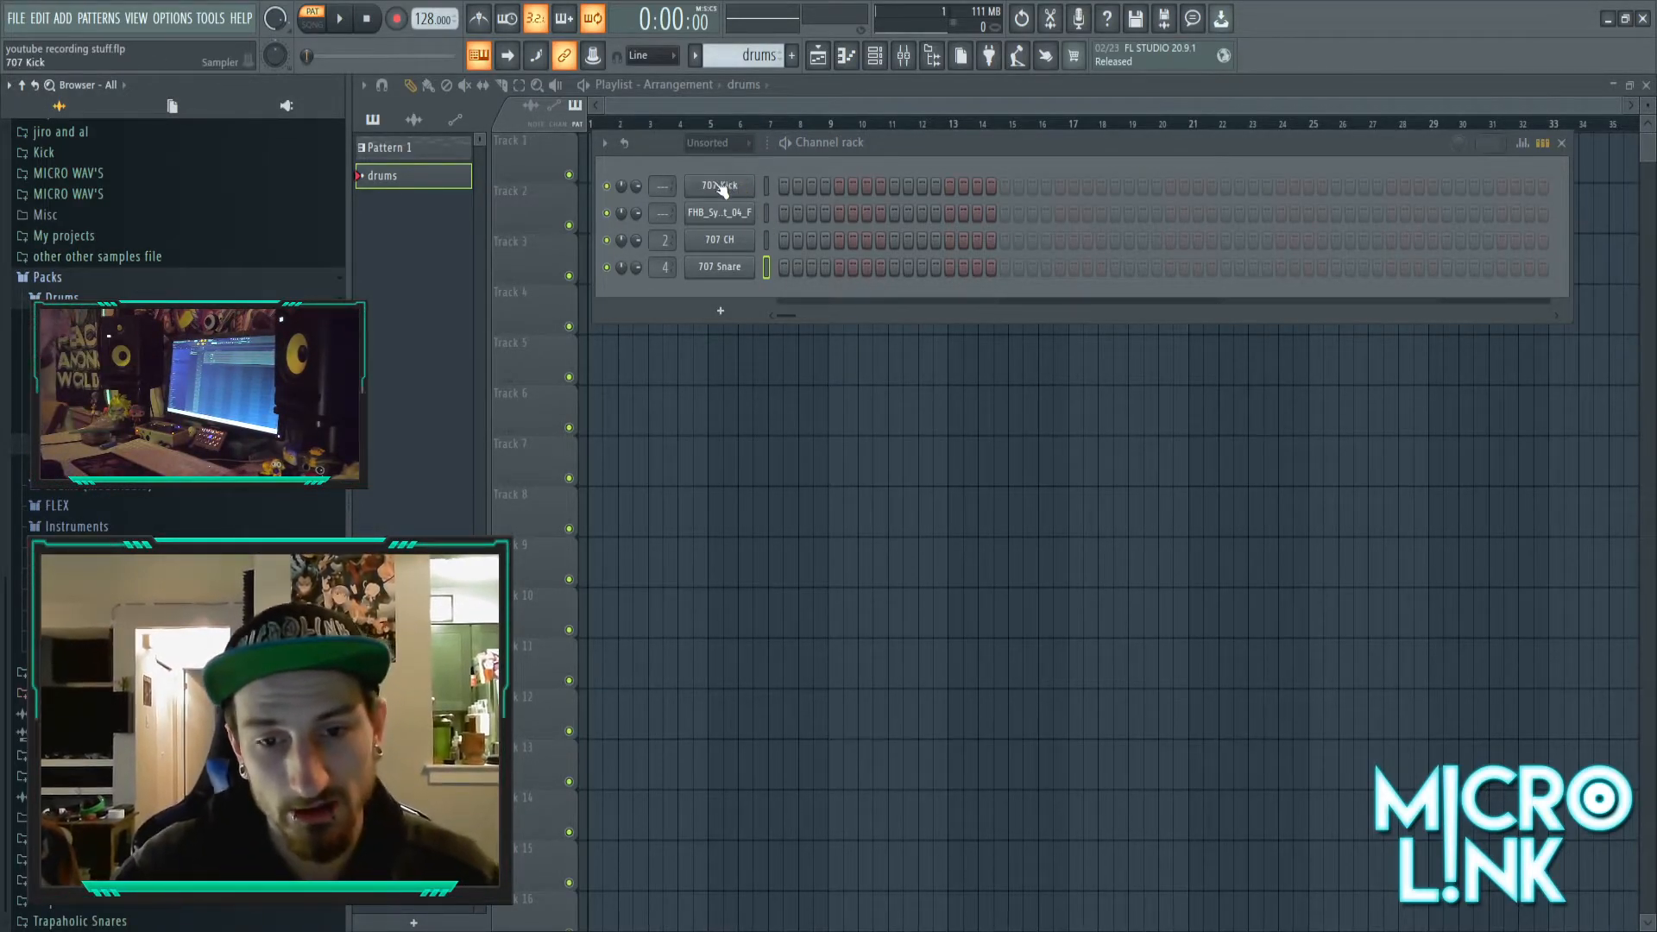
- Move the Channel rack lower over the Playlist and add a Sytrus synth channel above 707 Kick
left_click_drag(868, 144, 872, 251)
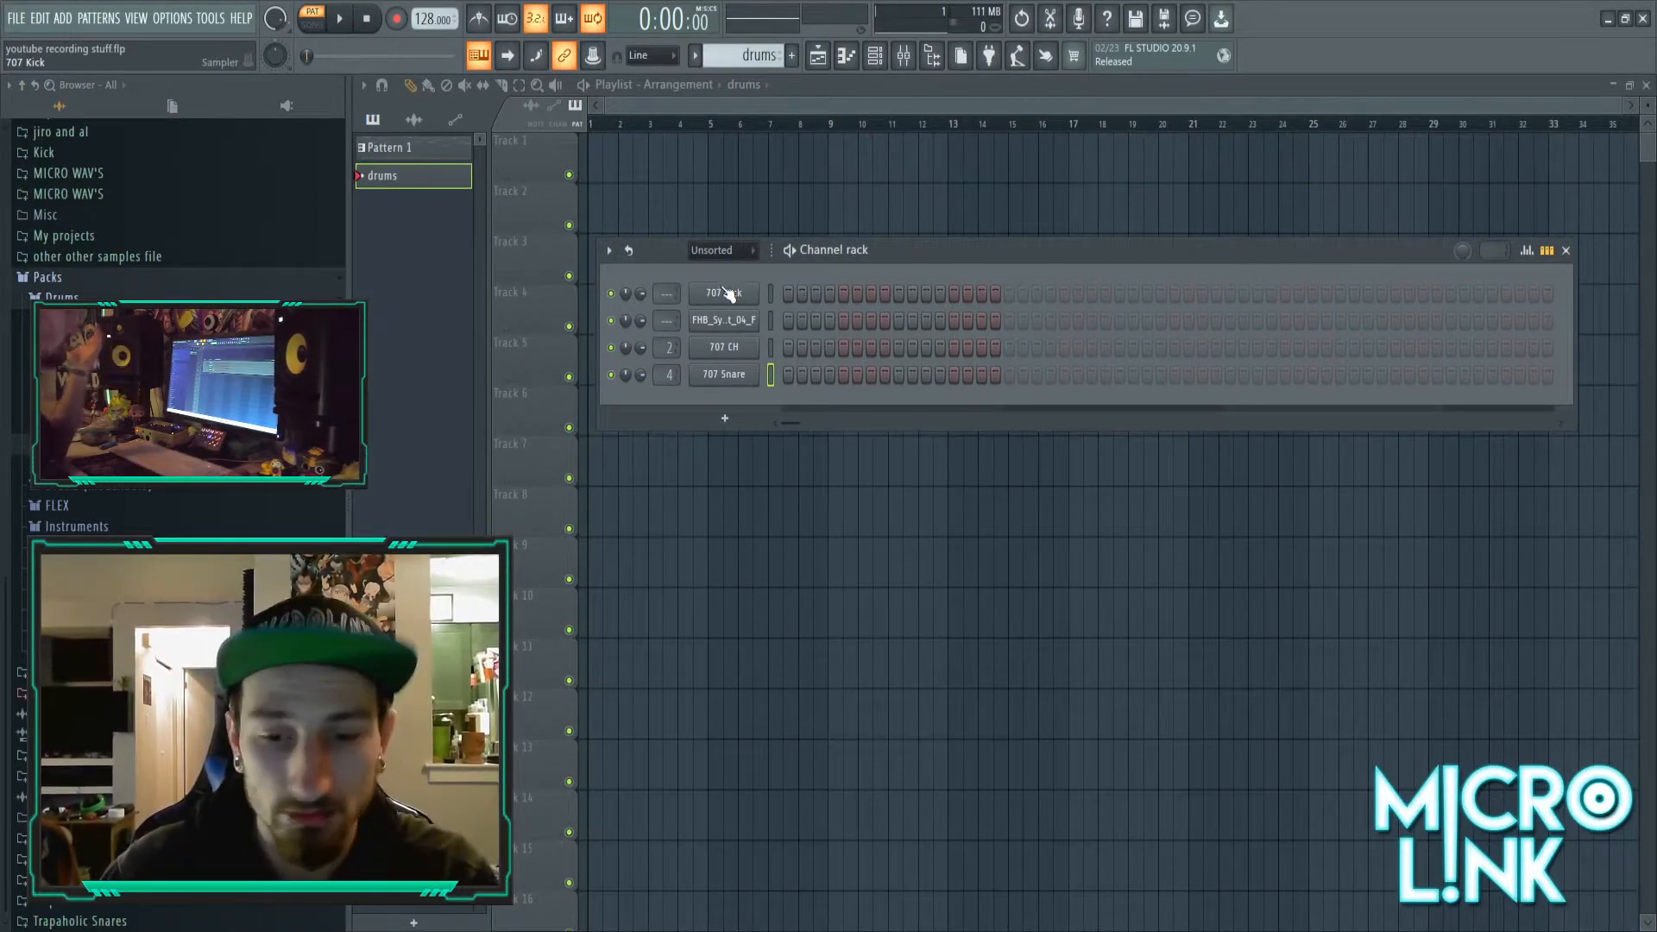
left_click(723, 323)
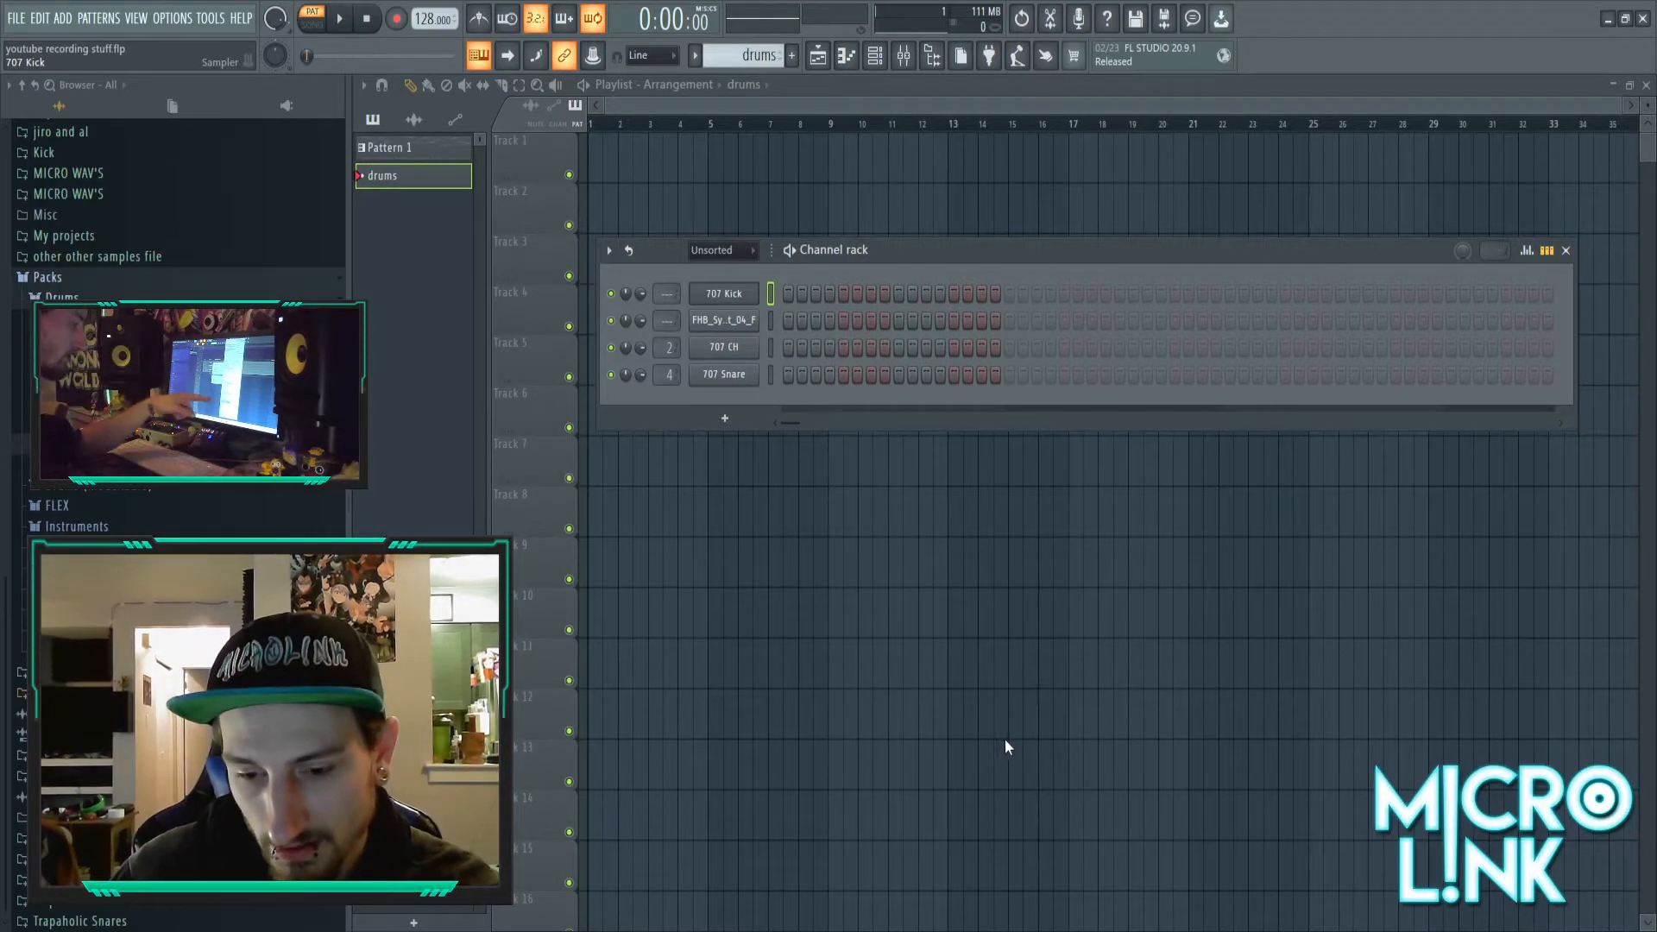
left_click(986, 884)
left_click_drag(842, 241, 935, 258)
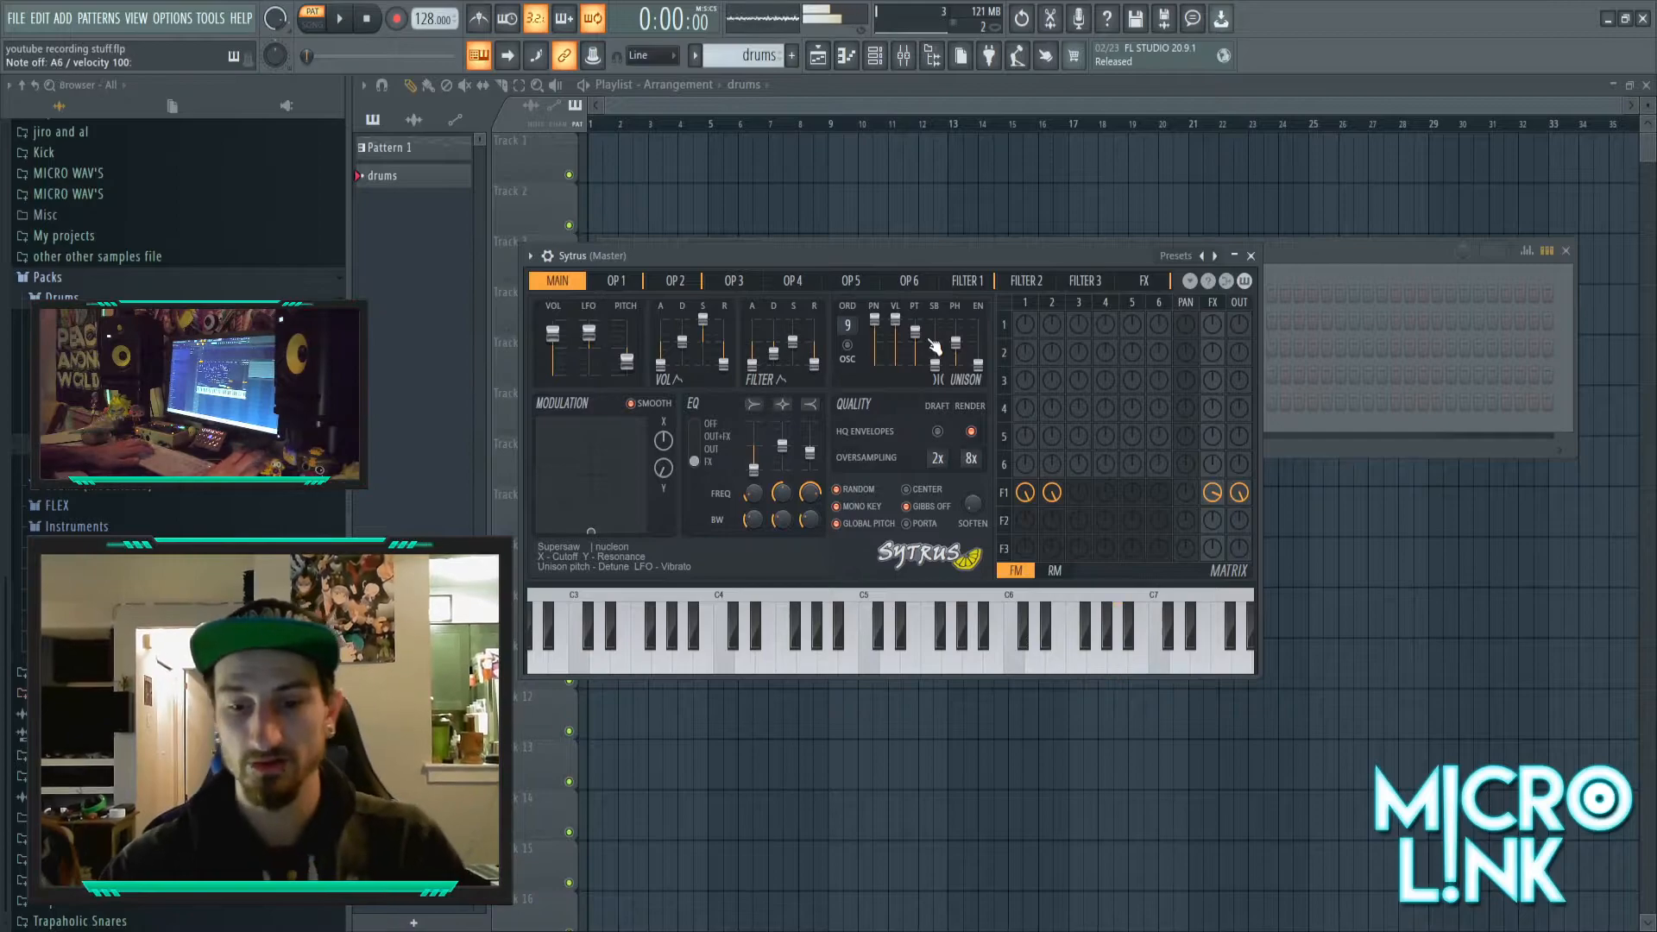
- Play single notes and chords on the Sytrus synth to audition its initial supersaw sound
key("n")
key("l")
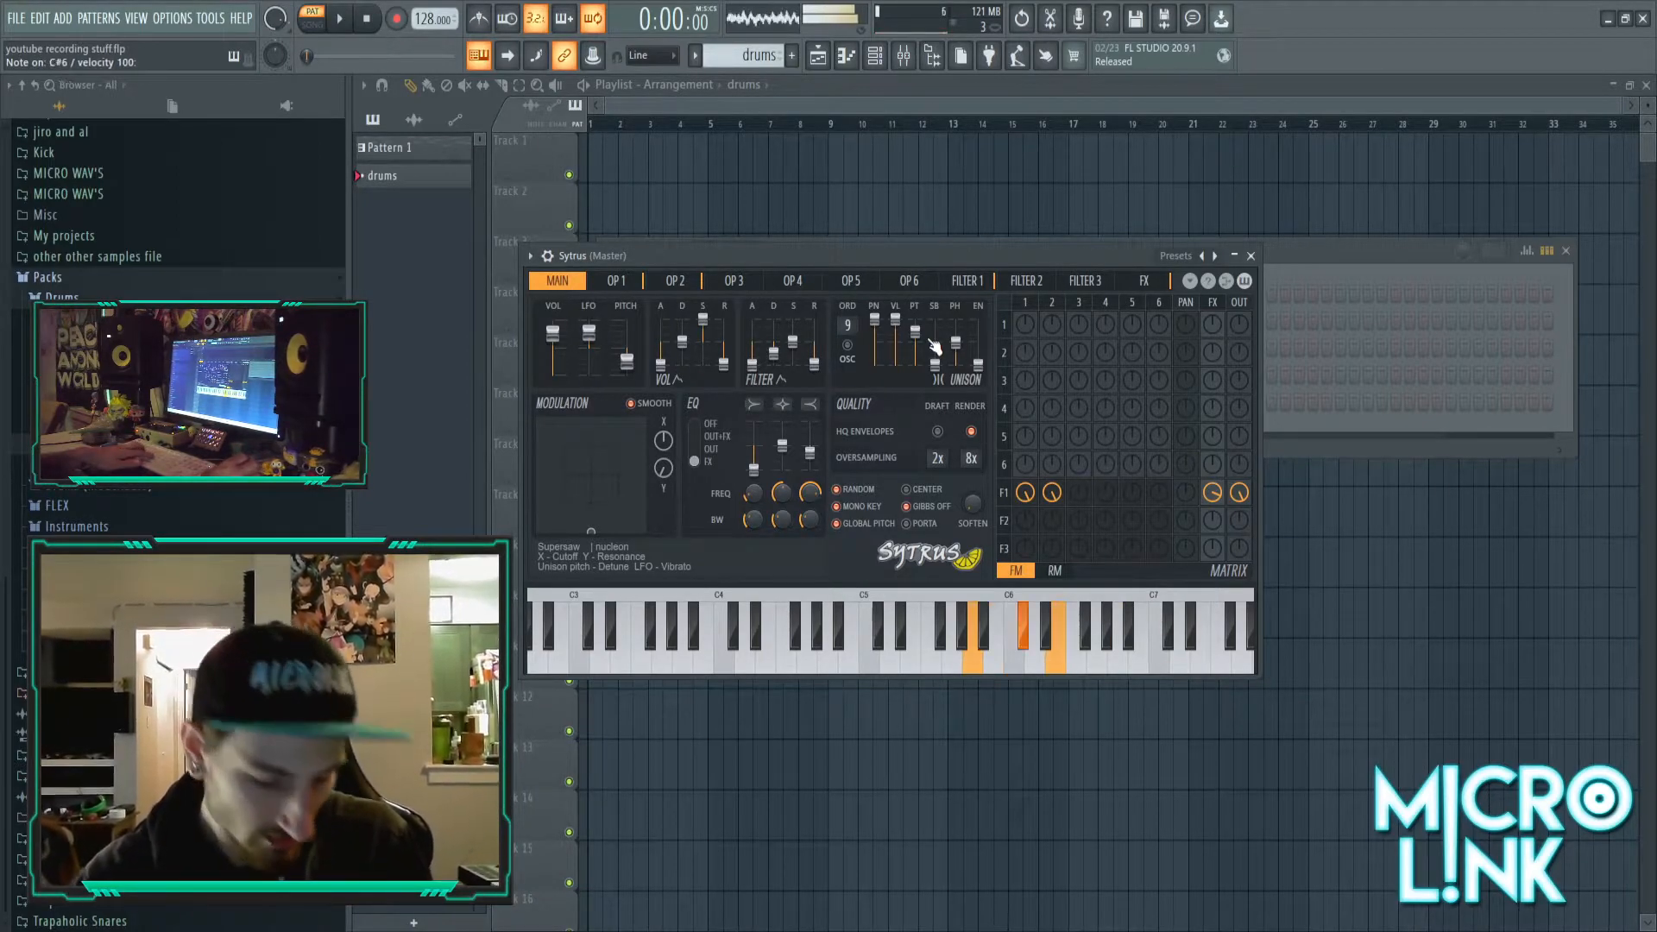
key("y")
key("9")
key("p")
key("0")
key("equal")
key("9")
key("p")
key("0")
key("equal")
key("e")
key("6")
key("u")
key("e")
key("6")
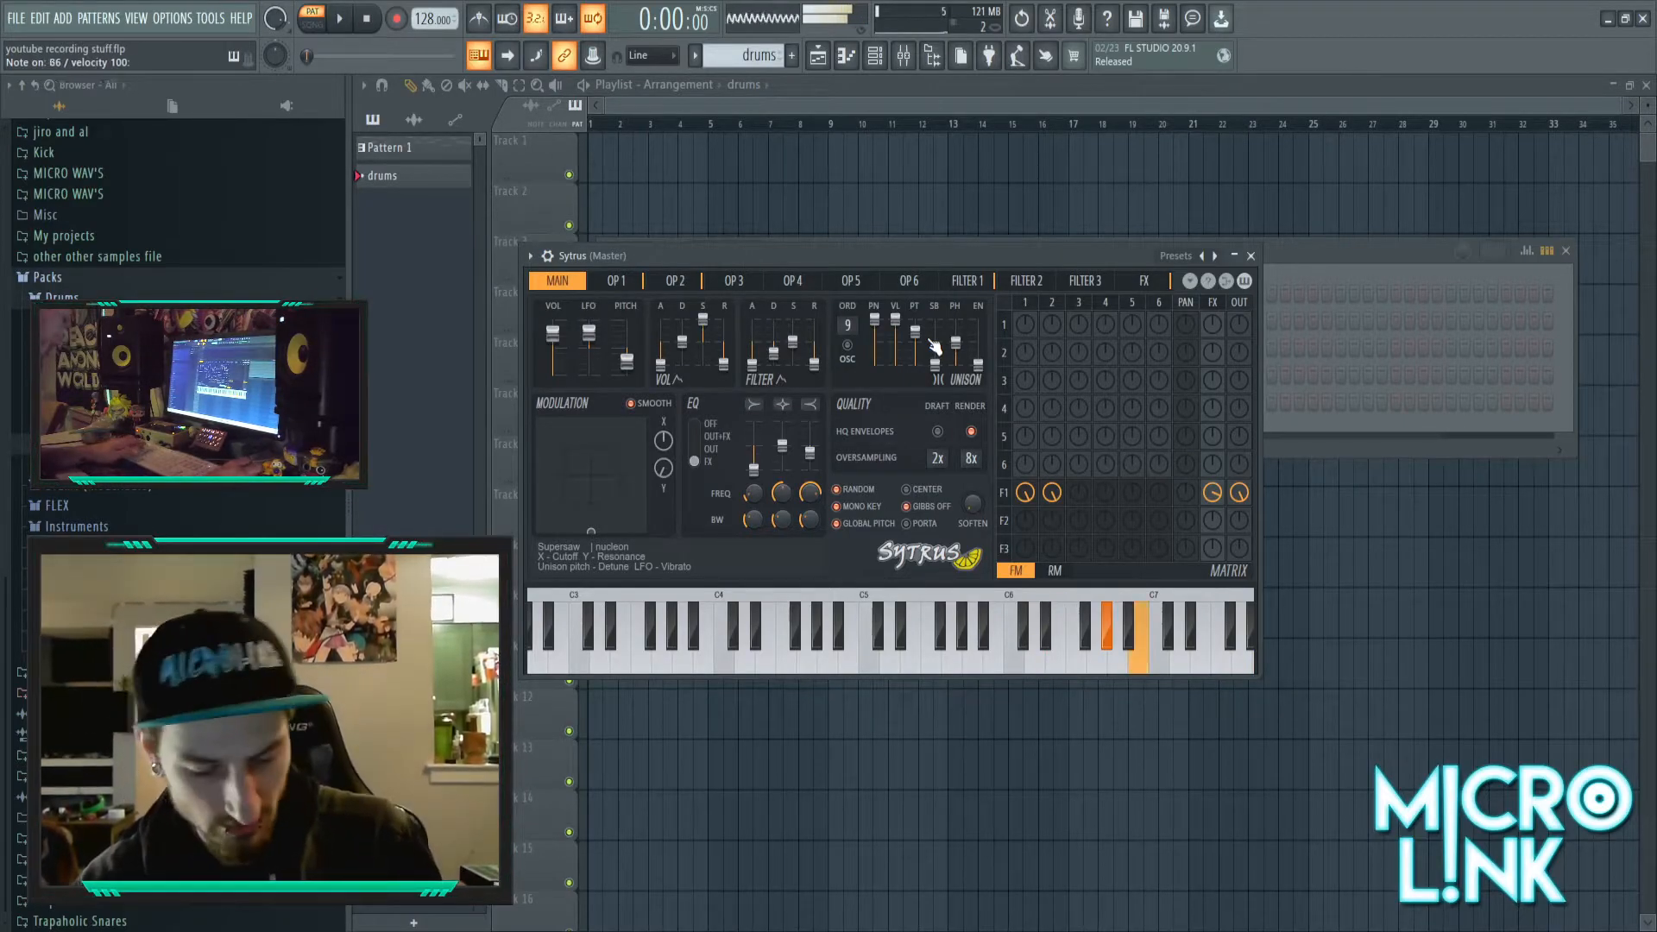
key("e")
key("6")
key("u")
key("e")
key("6")
key("e")
key("y")
key("e")
key("y")
key("e")
key("y")
key("e")
key("y")
key("e")
key("5")
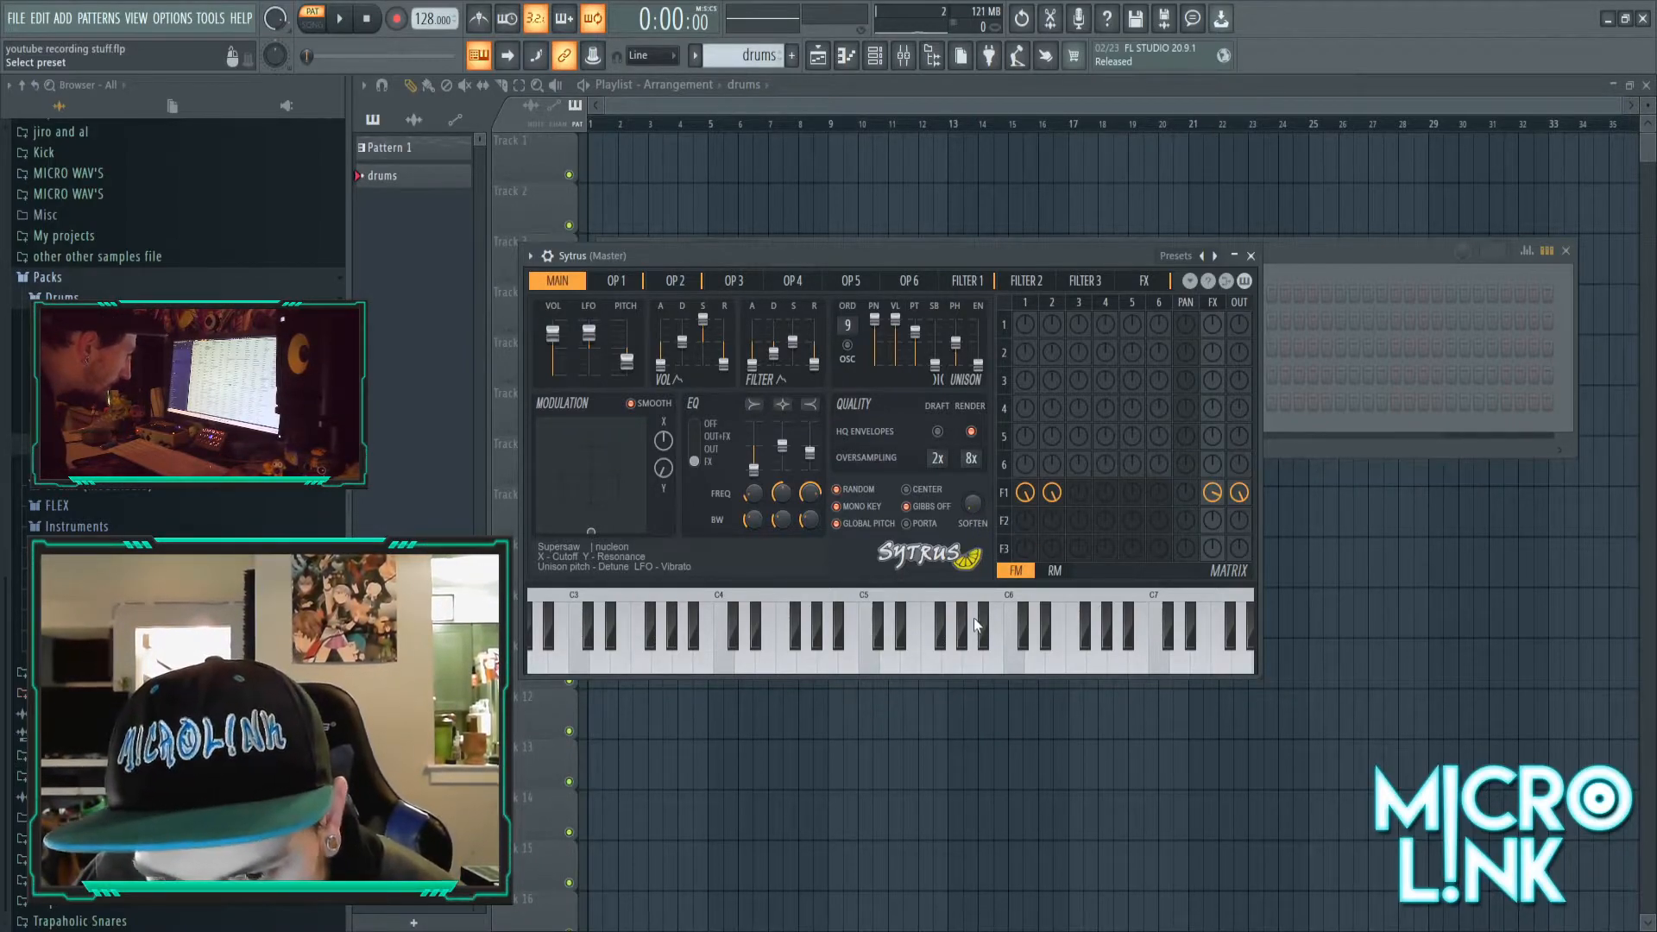
- Load the Chorus ep 2 preset in Sytrus, play some test notes and close the synth window
left_click(990, 566)
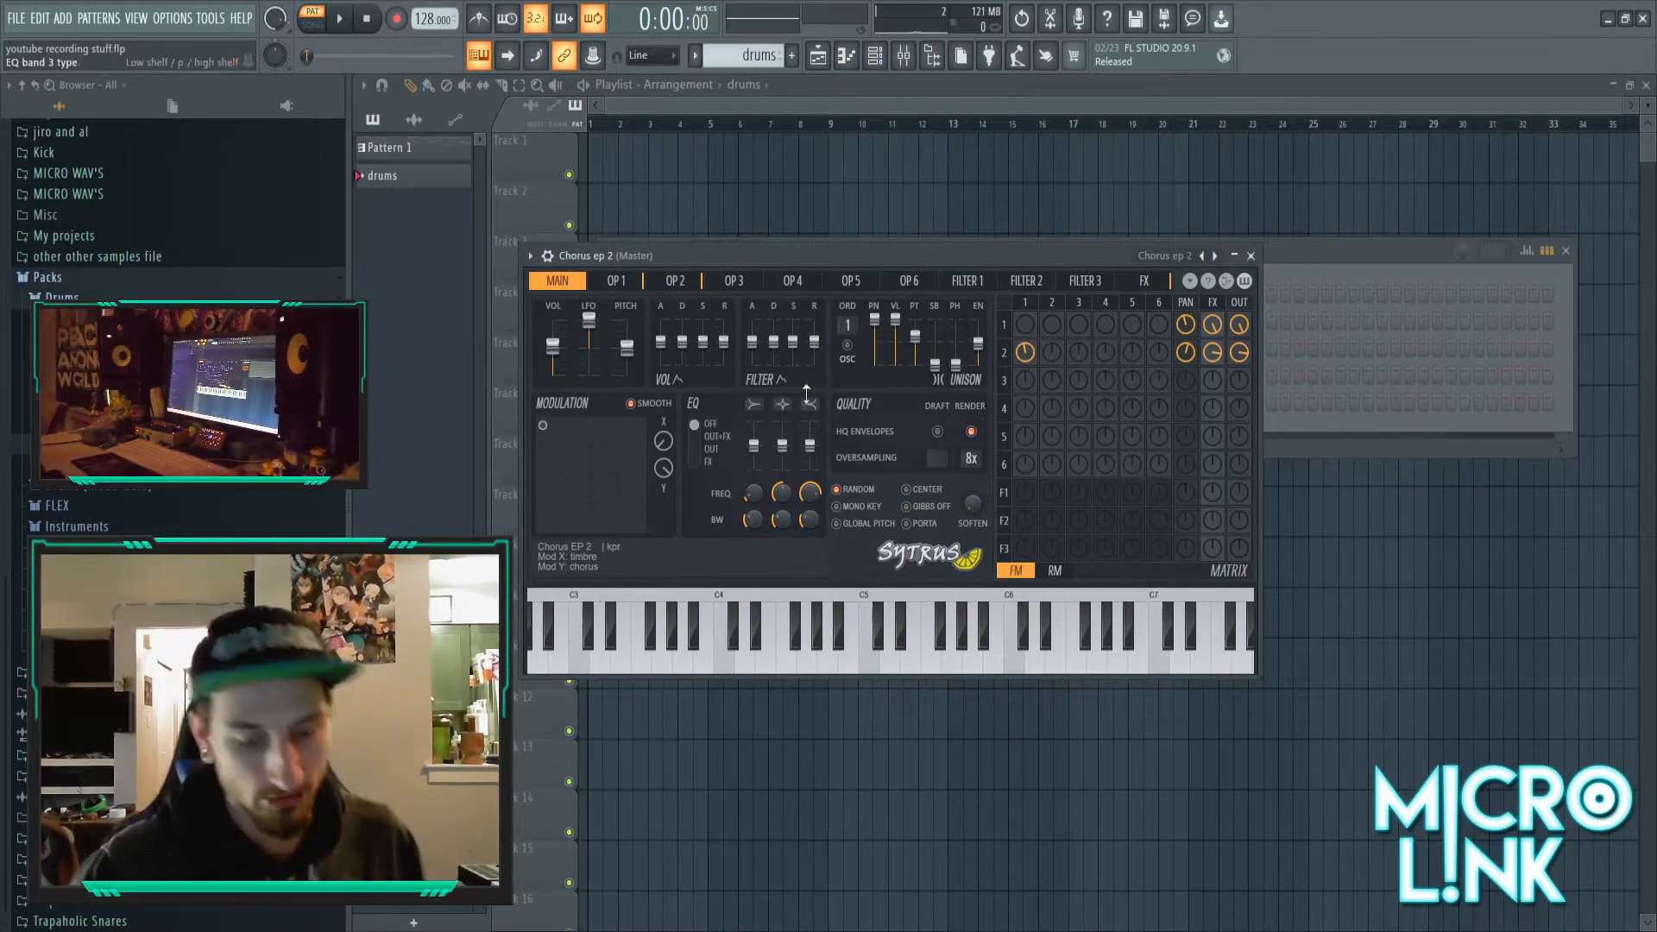
key("2")
key("y")
key("u")
key("y")
key("u")
key("y")
key("p")
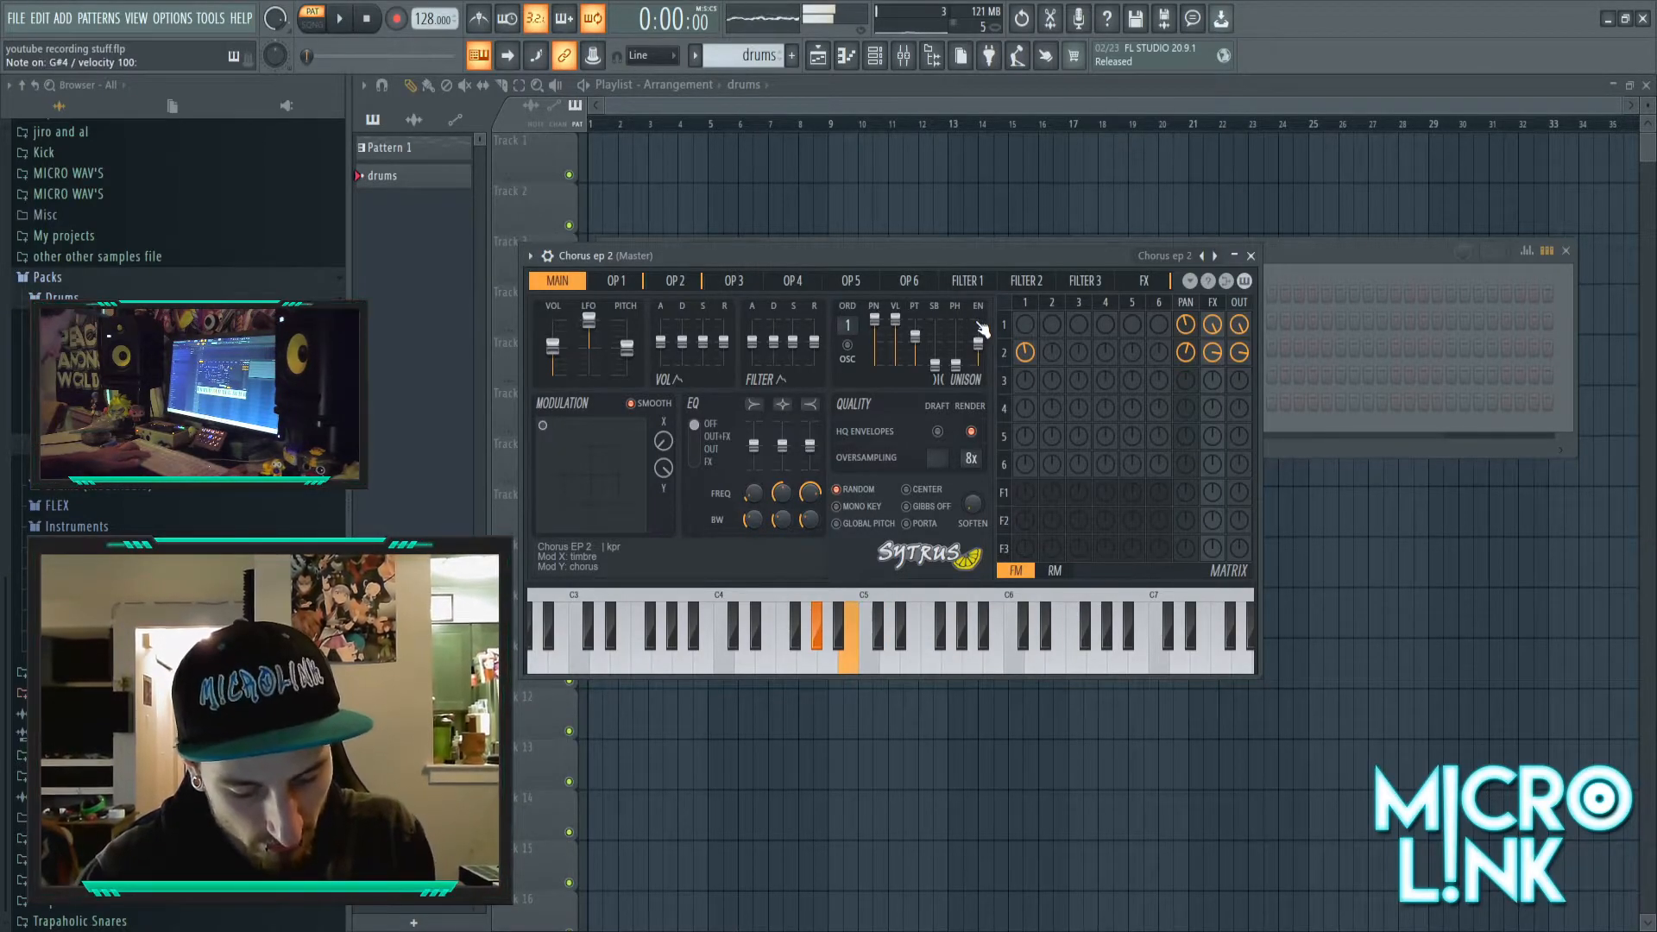
left_click(1250, 256)
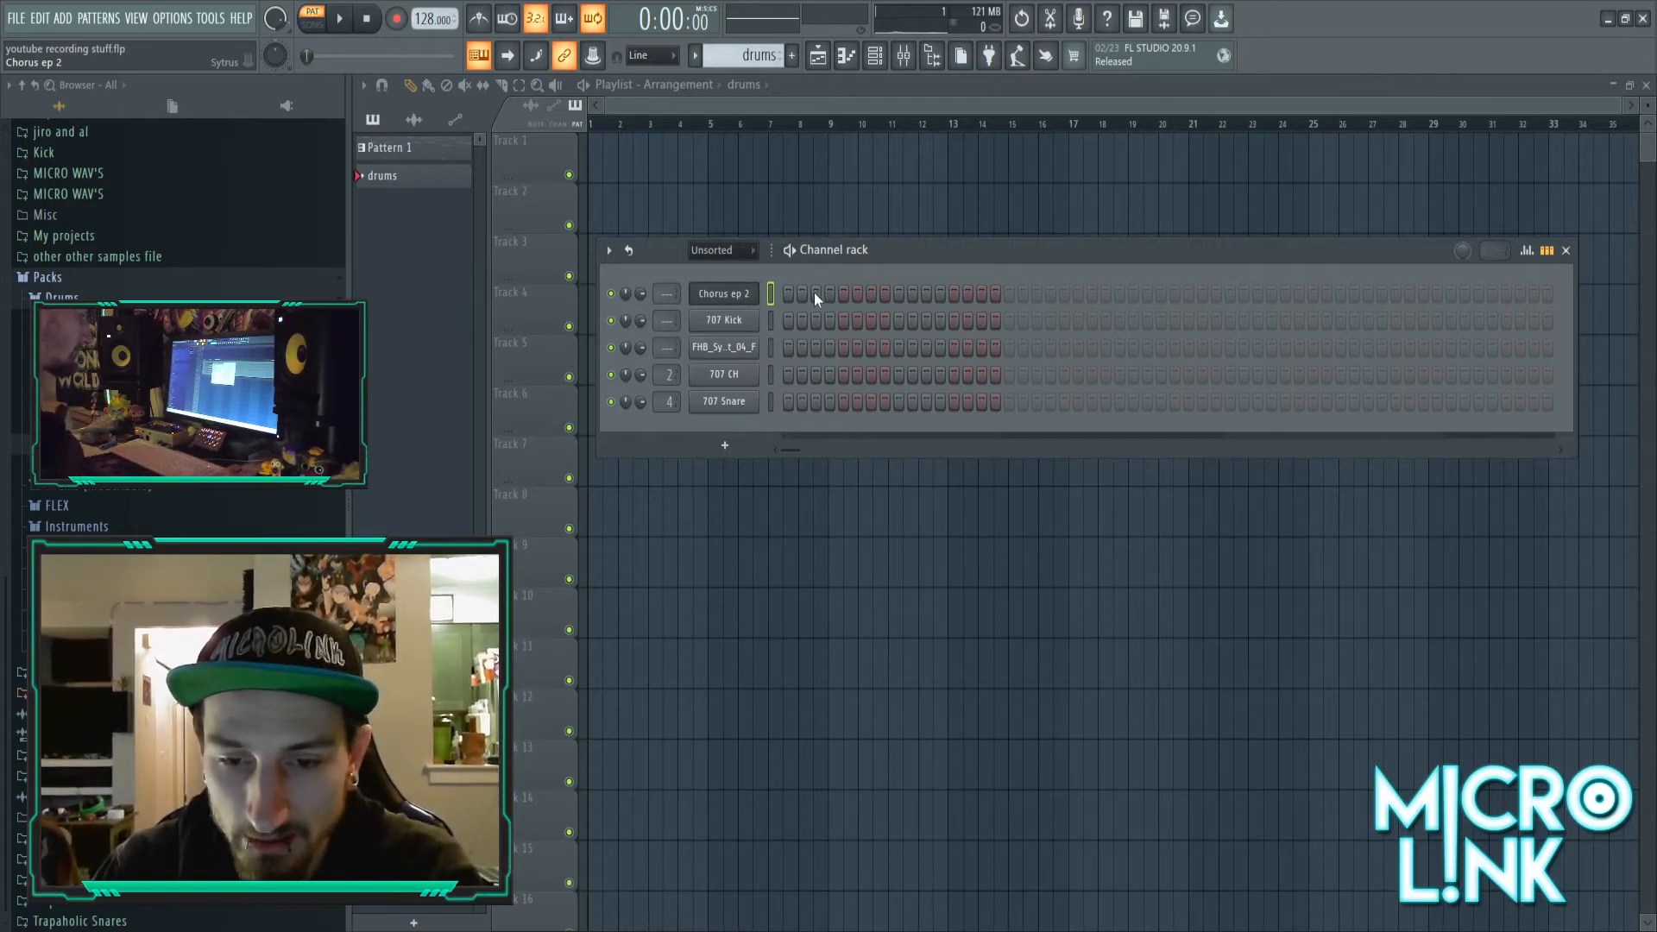
- Open the Piano roll for the Chorus ep 2 channel and audition notes on its keyboard
key("F7")
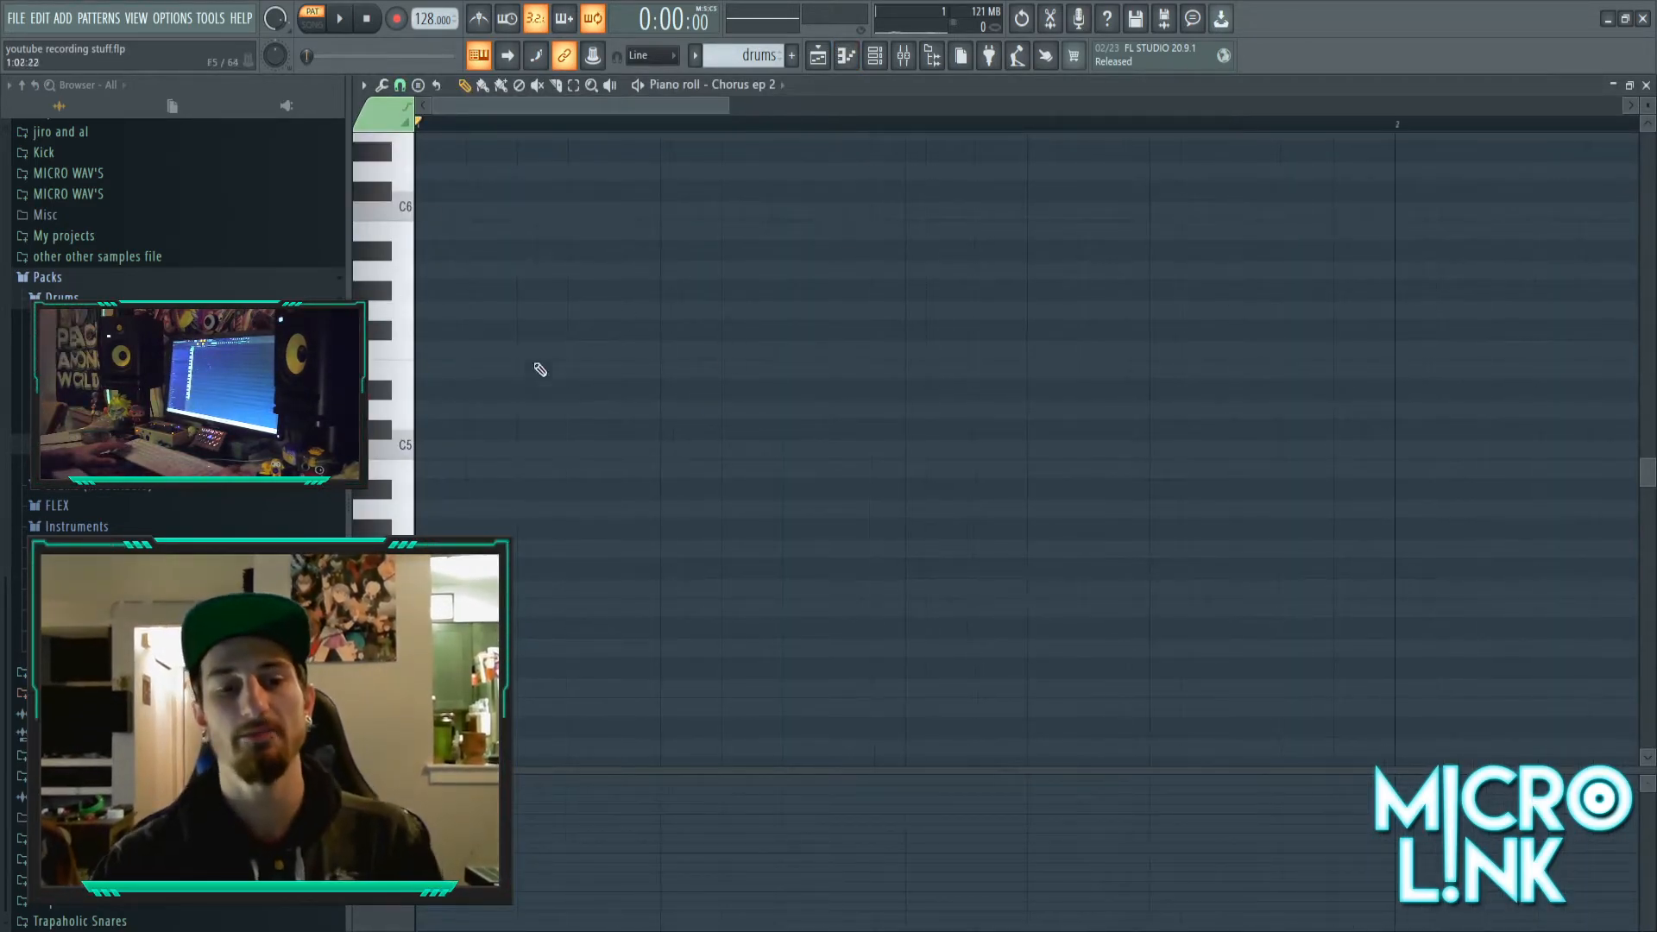
left_click_drag(395, 274, 399, 684)
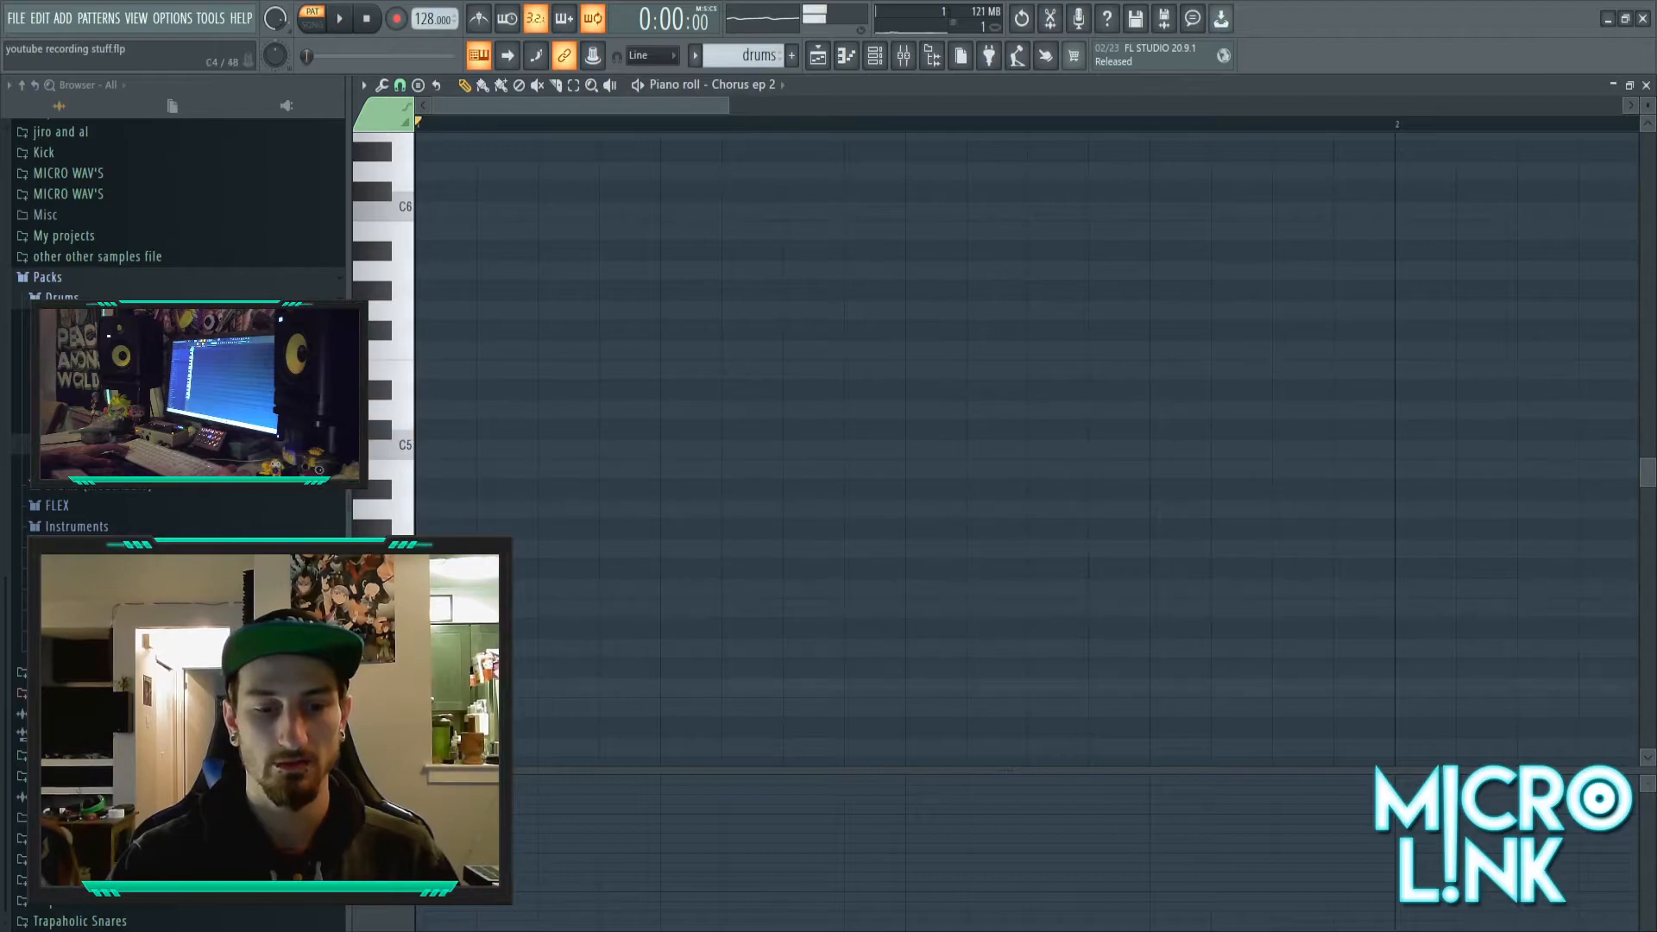
- Audition notes along the Piano roll keyboard from the C6 octave down to C4
scroll(399, 429, "up", 3)
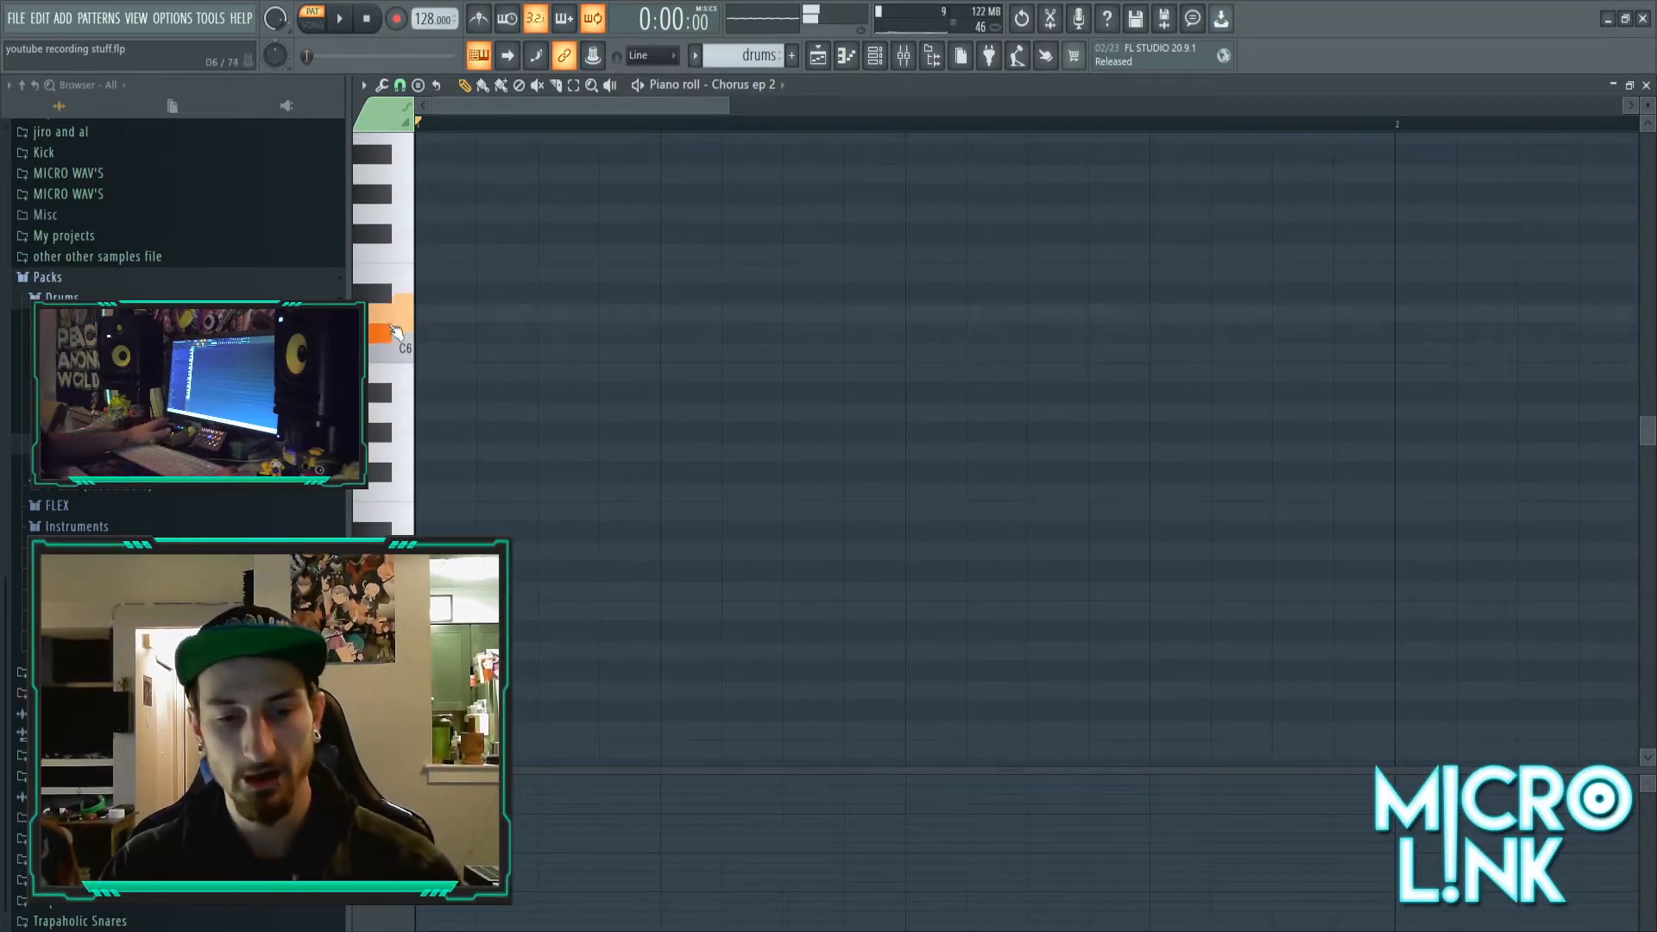
left_click_drag(396, 358, 369, 494)
mouse_move(406, 400)
left_mouse_down()
mouse_move(424, 502)
mouse_move(411, 421)
left_mouse_up()
scroll(457, 492, "down", 7)
left_click(407, 468)
- Draw scattered test notes of different pitches in the first half of the bar, starting from C4
left_click(431, 471)
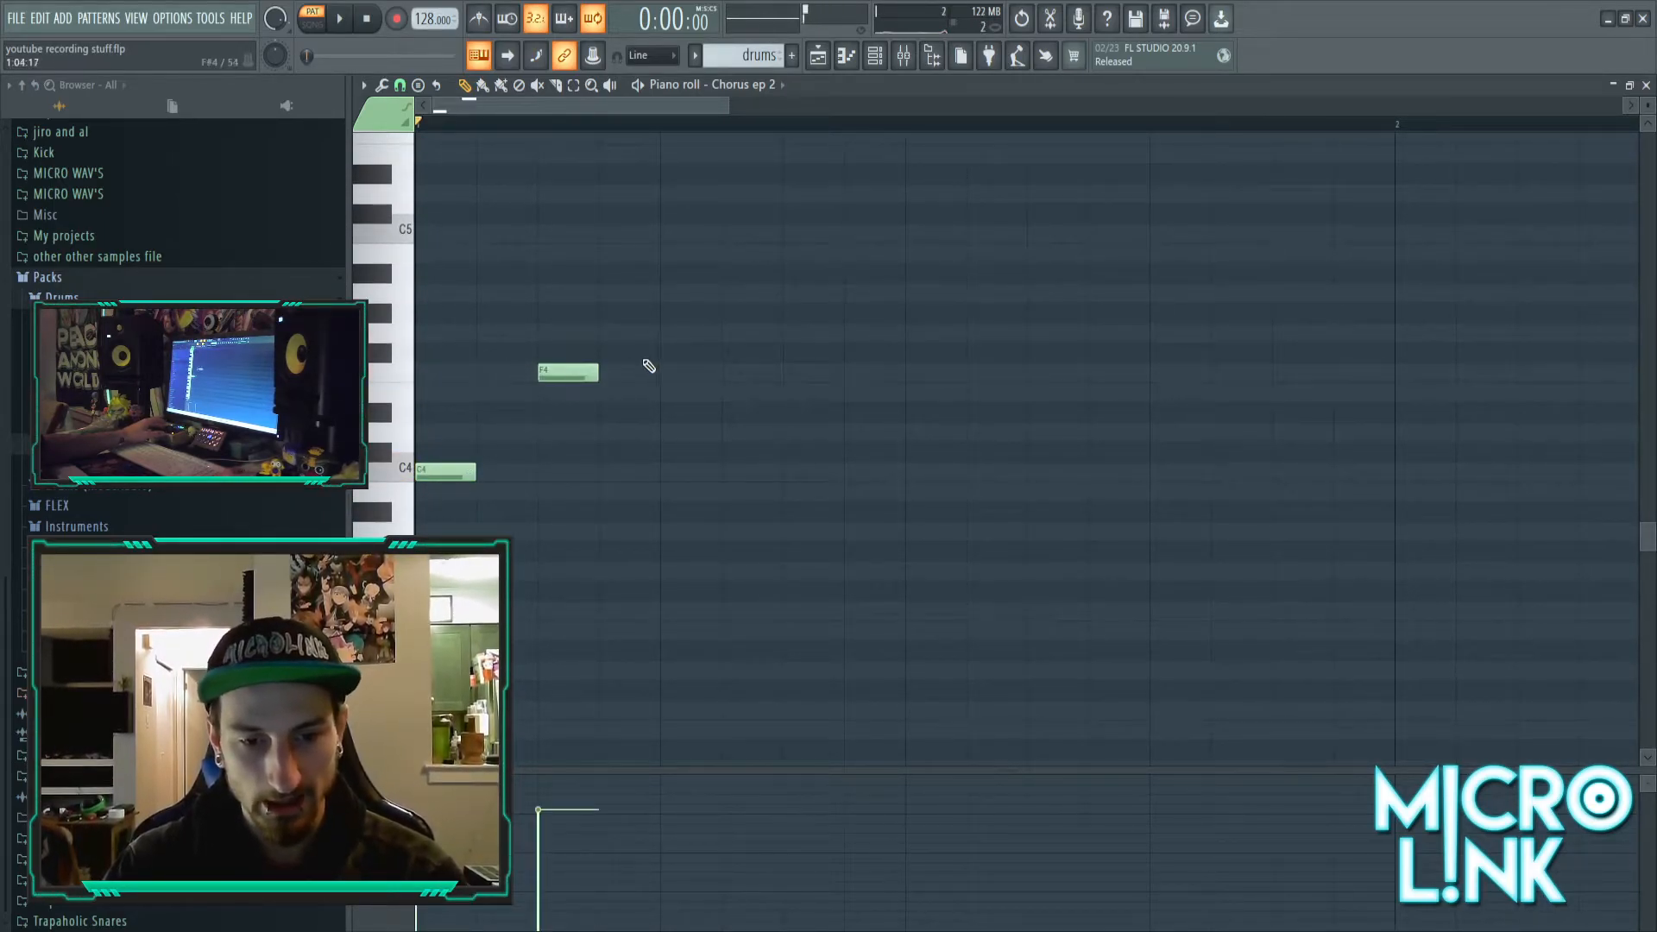
left_click(673, 352)
left_click(790, 394)
left_click(855, 292)
left_click(854, 254)
- Delete all the scattered test notes so the Piano roll is empty
right_click(863, 254)
right_click(863, 292)
right_click(803, 394)
right_click(567, 372)
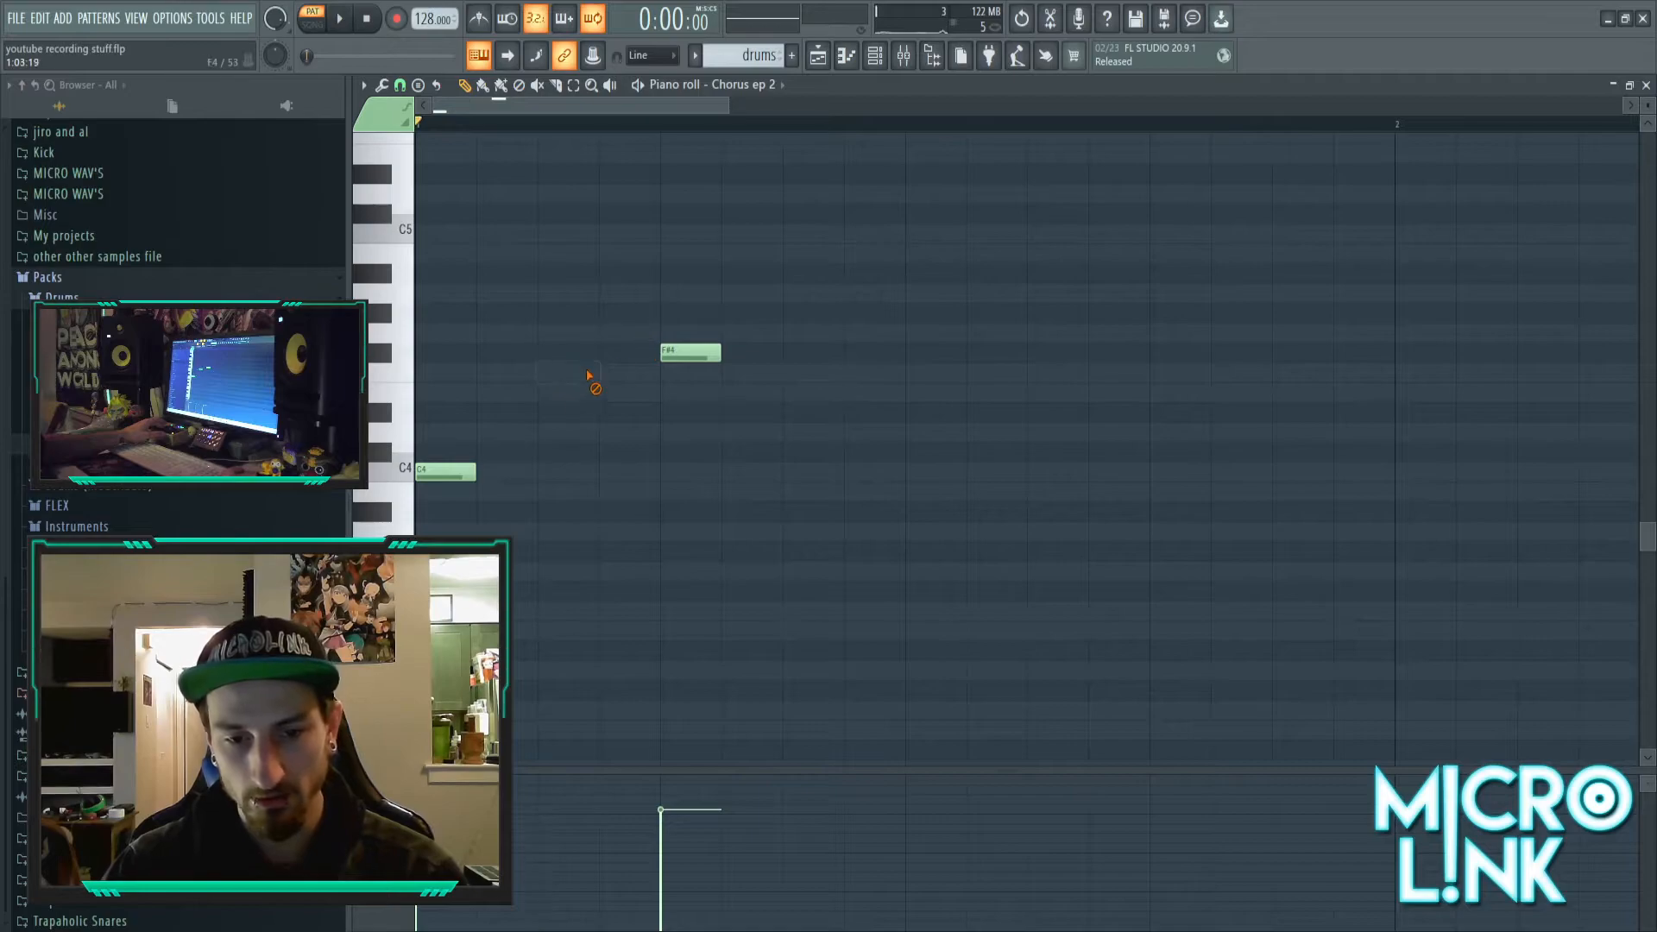
right_click(691, 353)
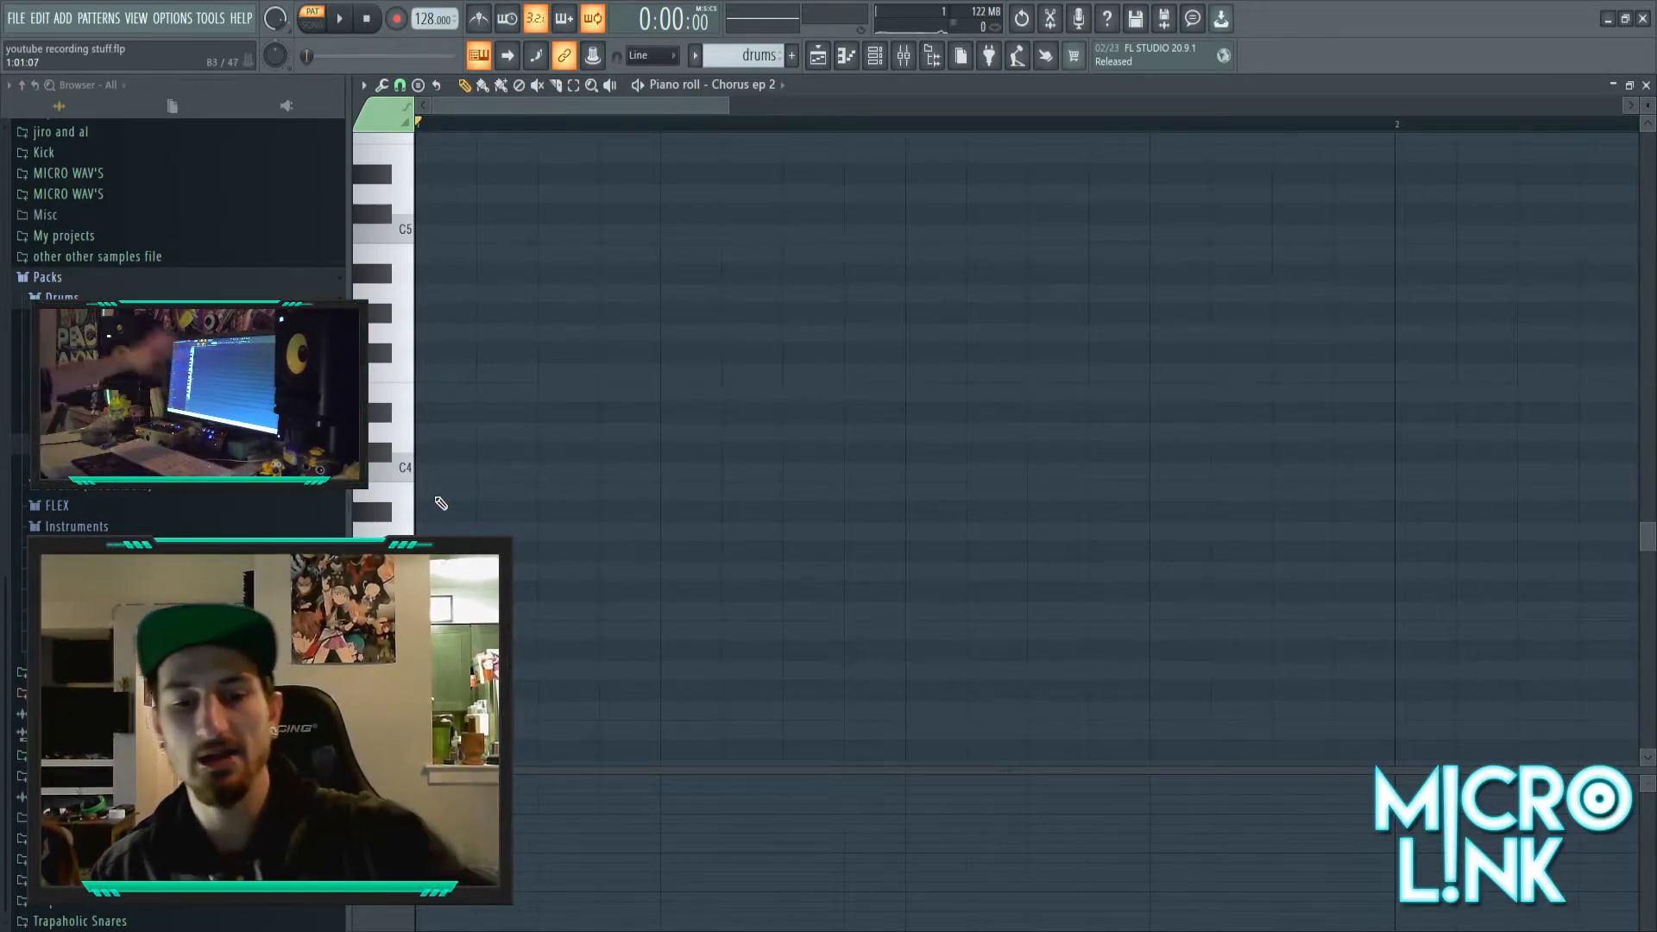
left_click(449, 313)
right_click(466, 312)
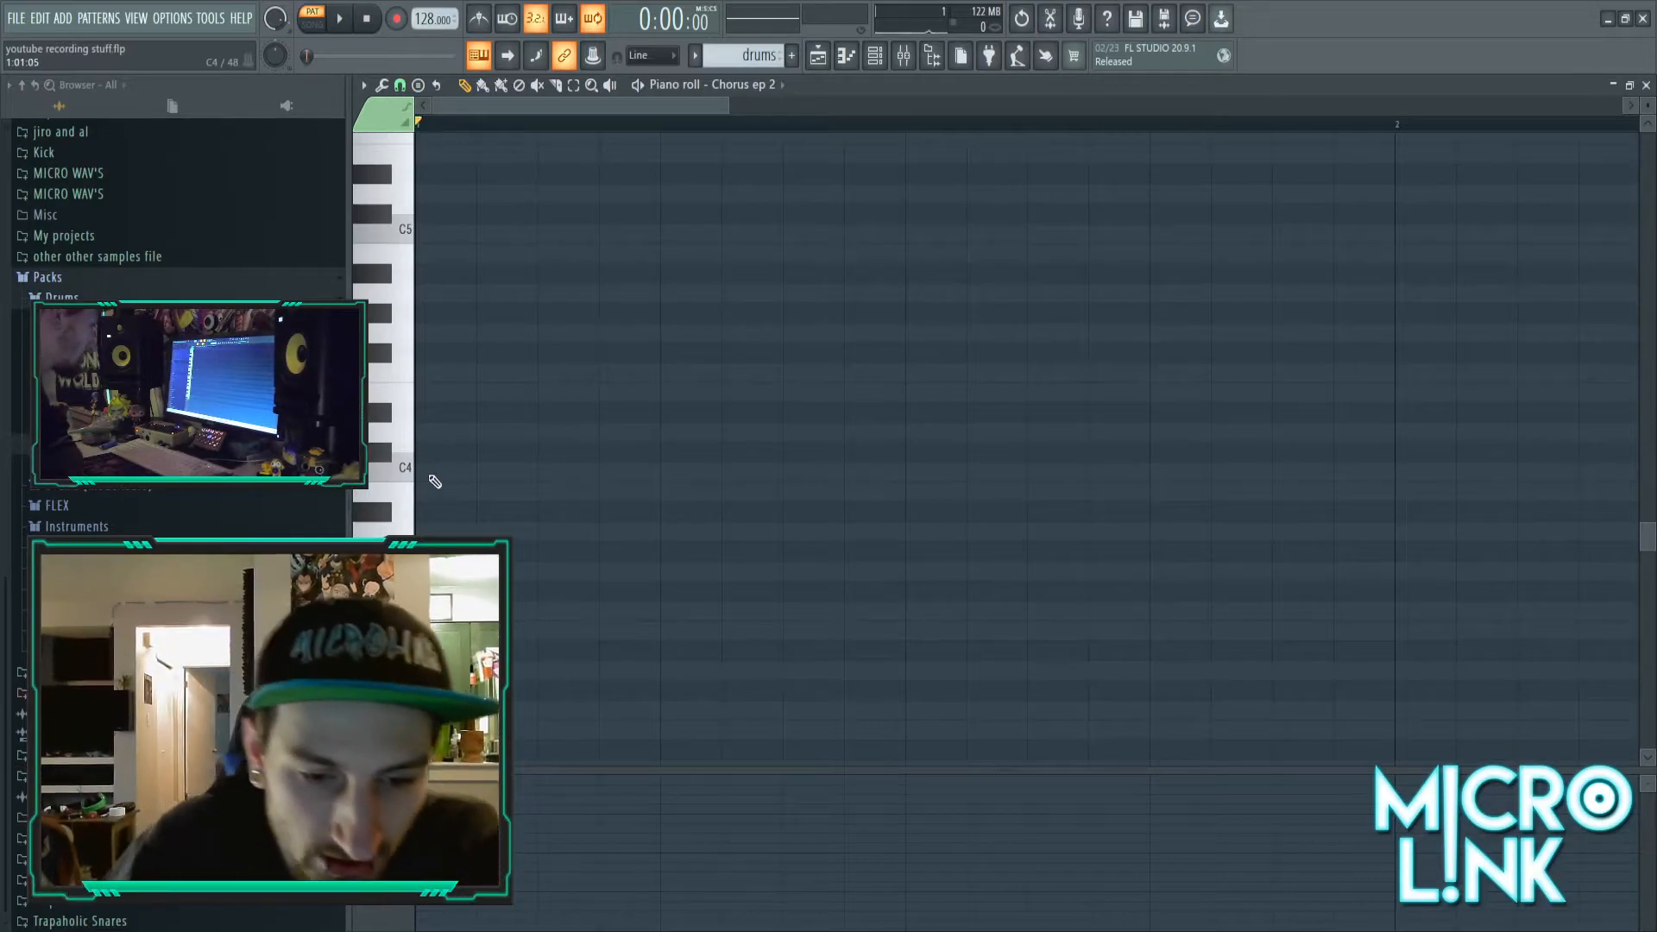
- Draw a rising chromatic scale of consecutive one-step notes from C4 to C5 and play it back
left_click(431, 472)
left_click(494, 452)
mouse_move(570, 399)
left_mouse_down()
mouse_move(569, 419)
mouse_move(691, 390)
left_mouse_up()
left_click(605, 412)
left_click(641, 390)
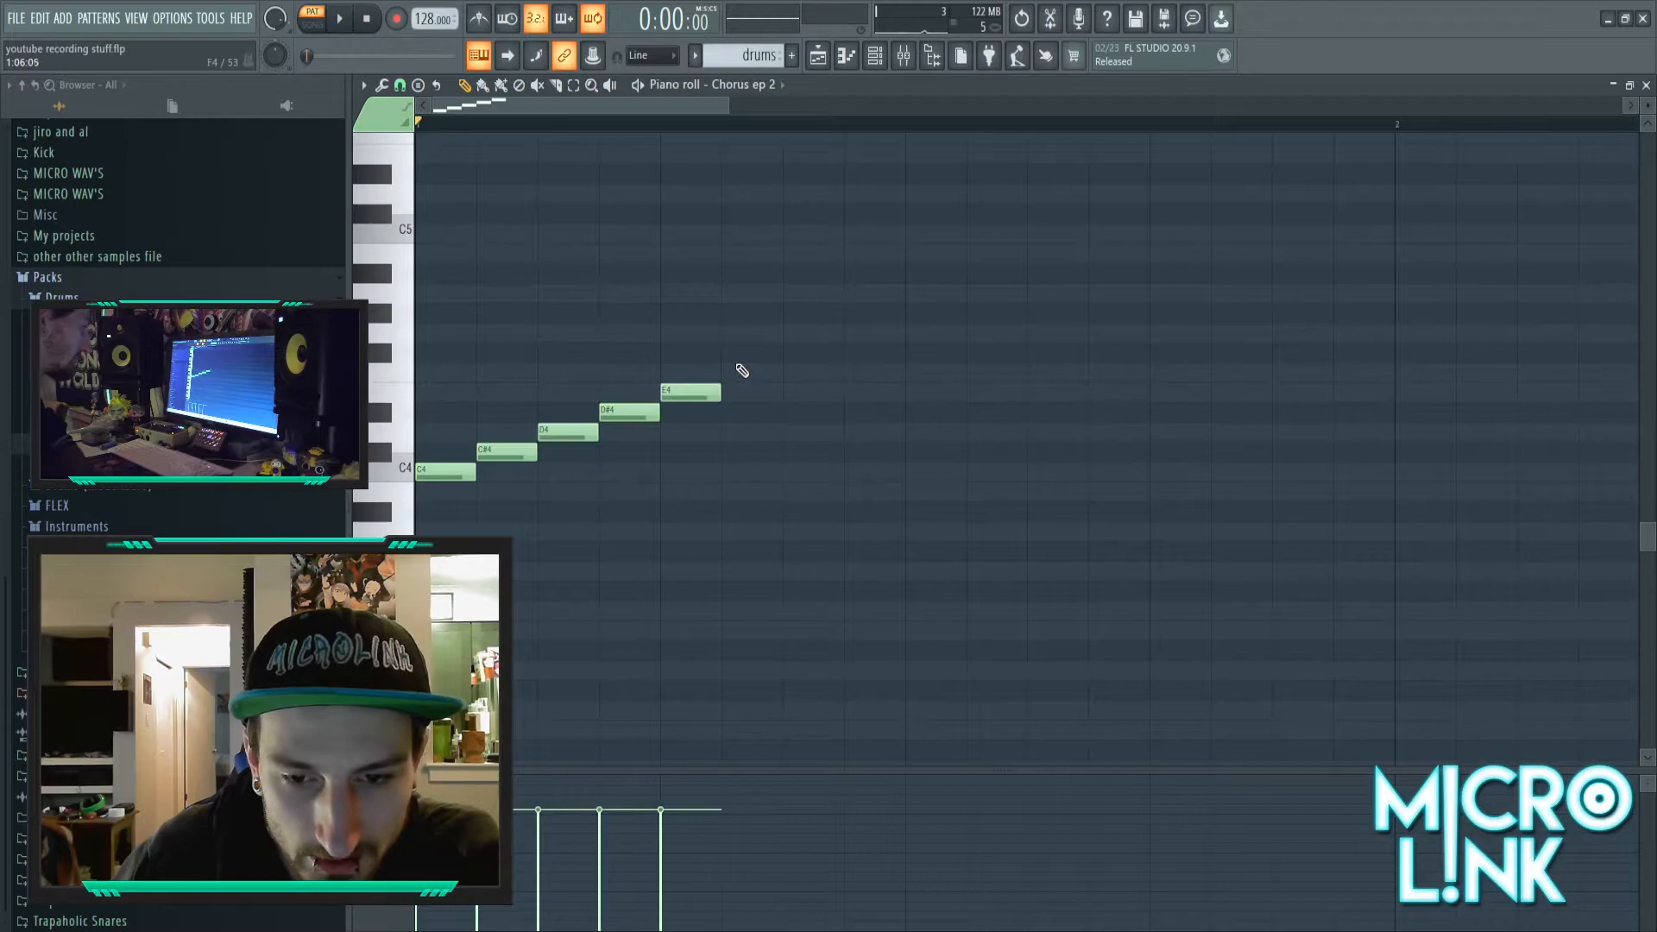
left_click(751, 372)
left_click(811, 352)
left_click(872, 333)
left_click(936, 312)
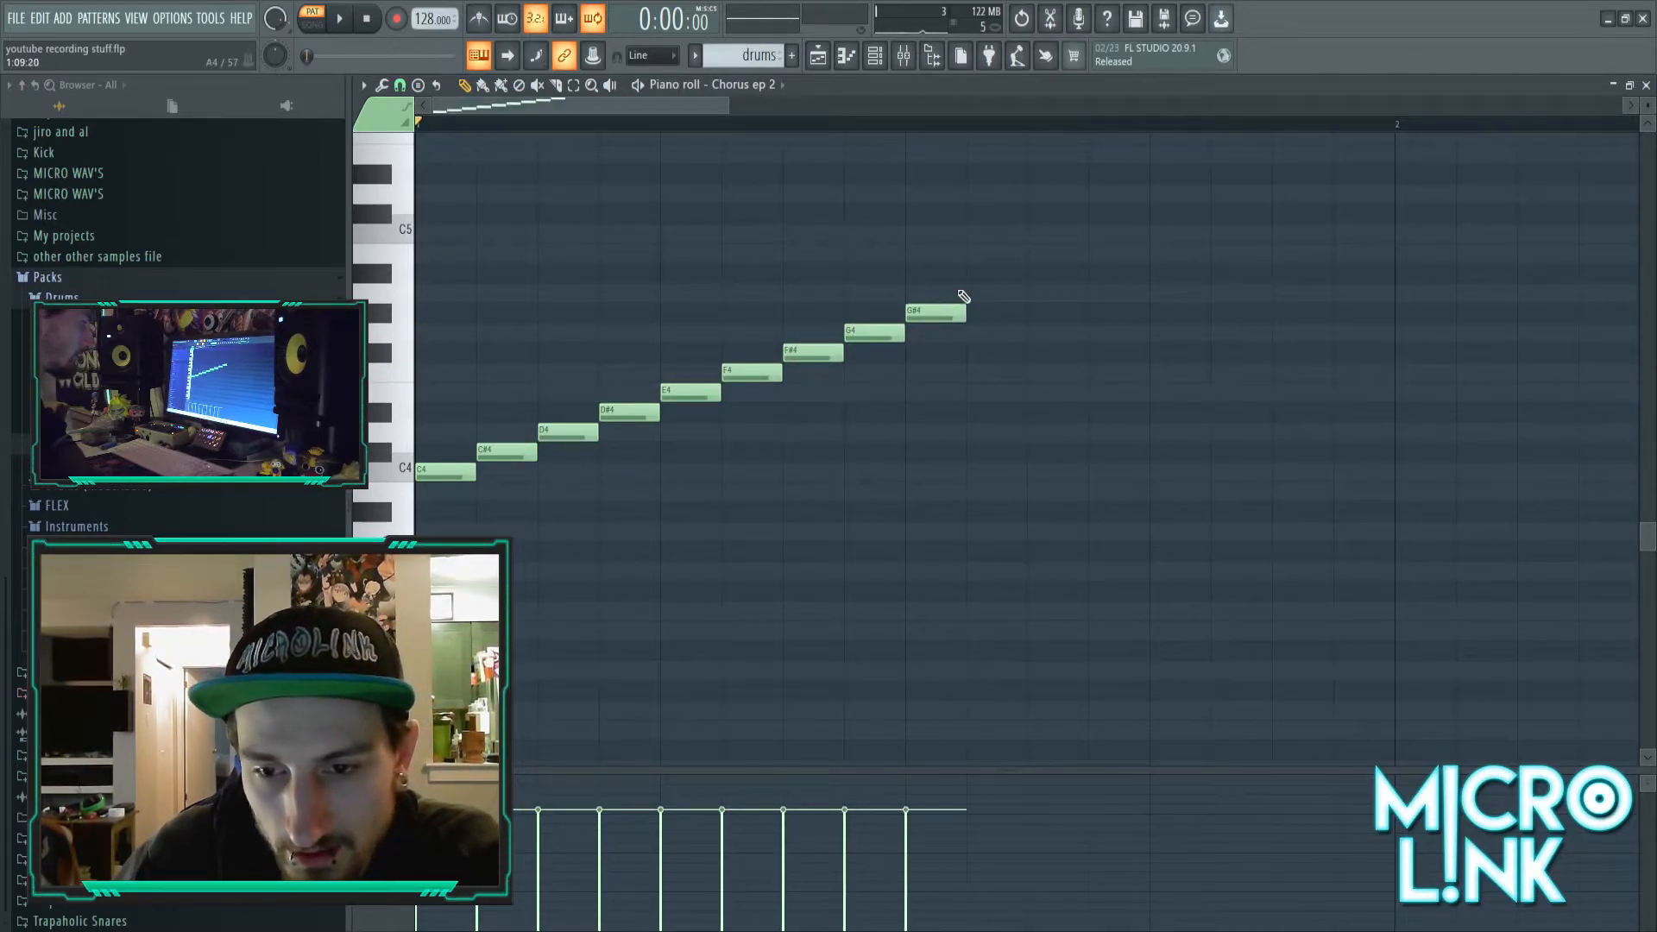
left_click(996, 292)
left_click(1118, 252)
left_click(1058, 273)
left_click(1160, 234)
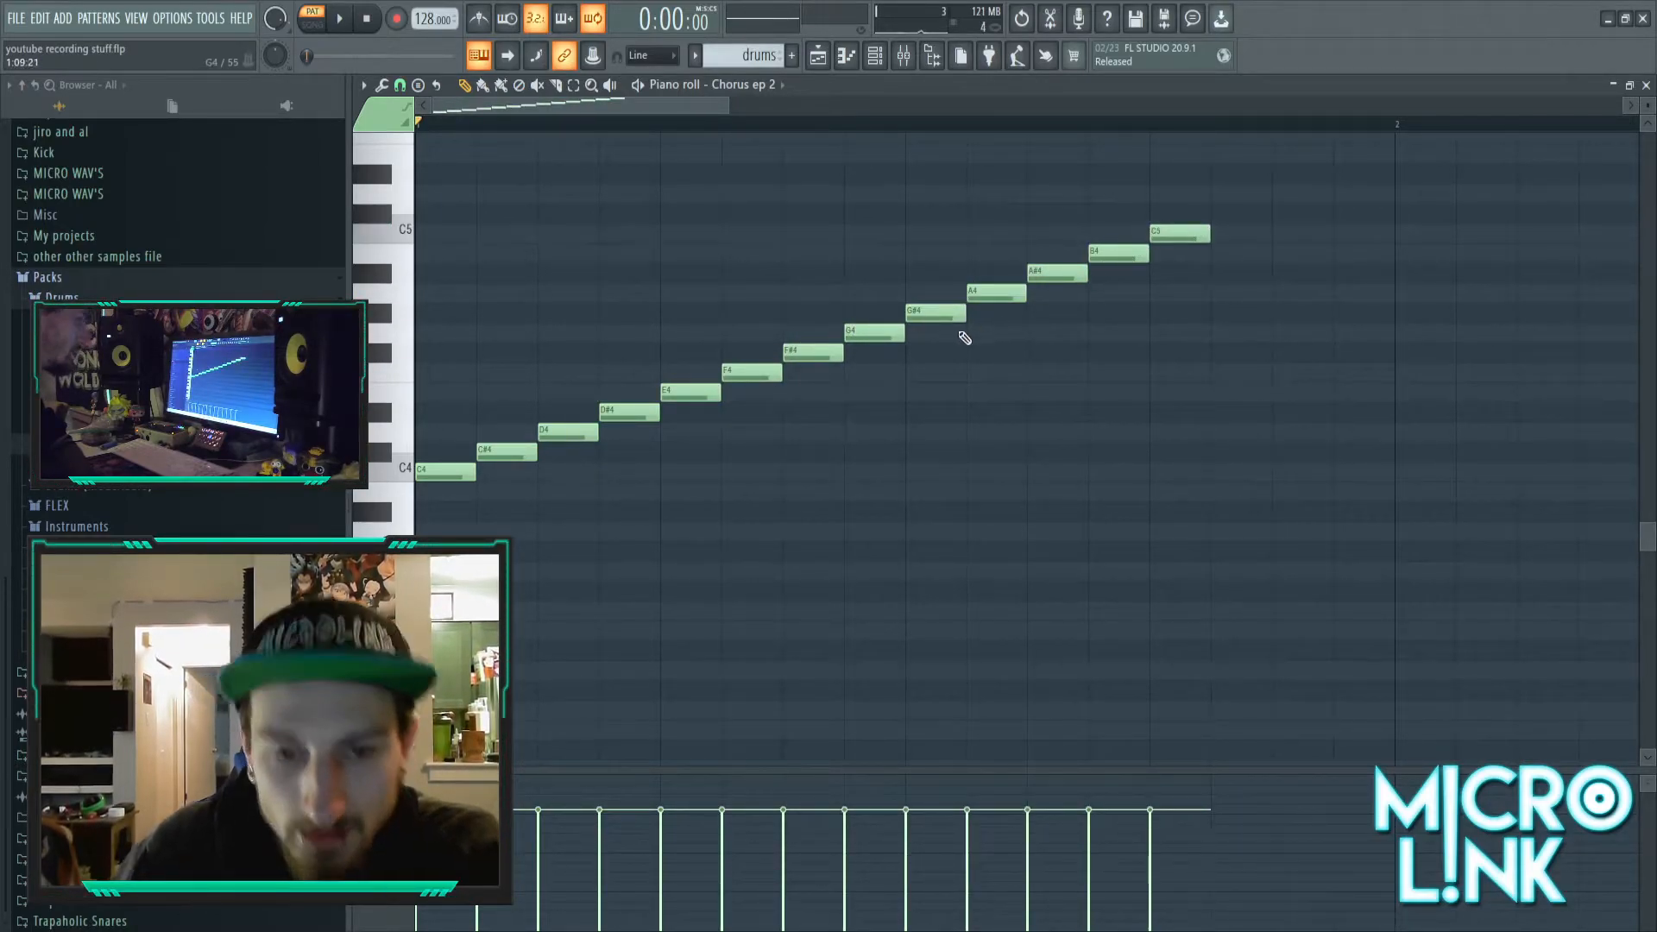
key("space")
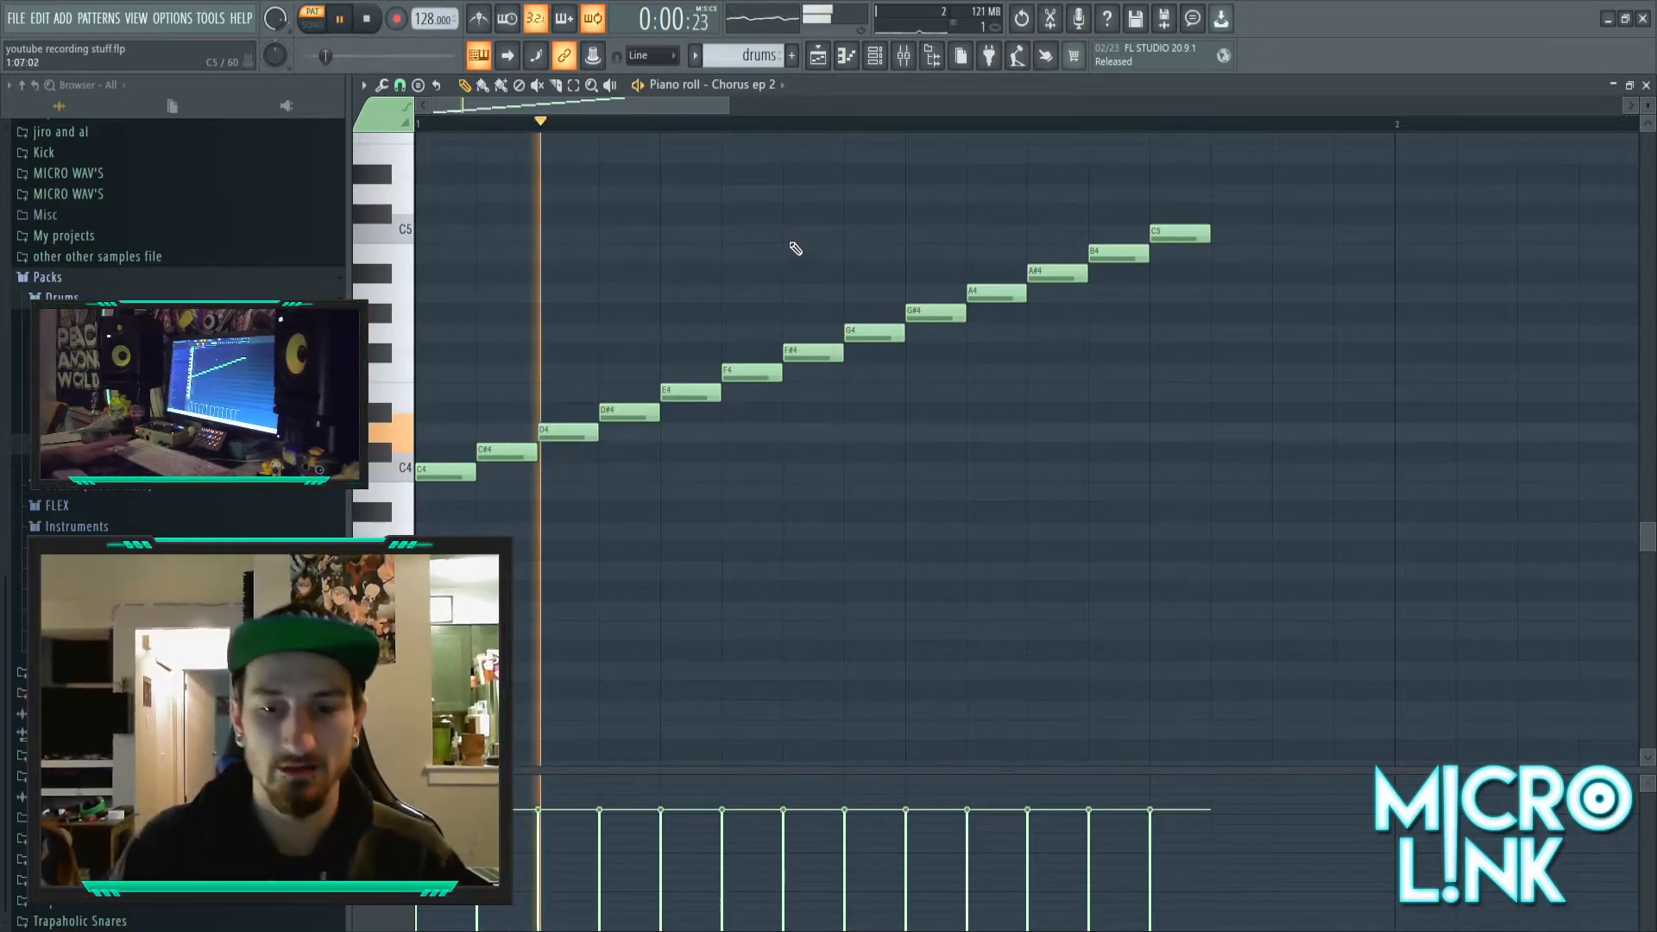
key("space")
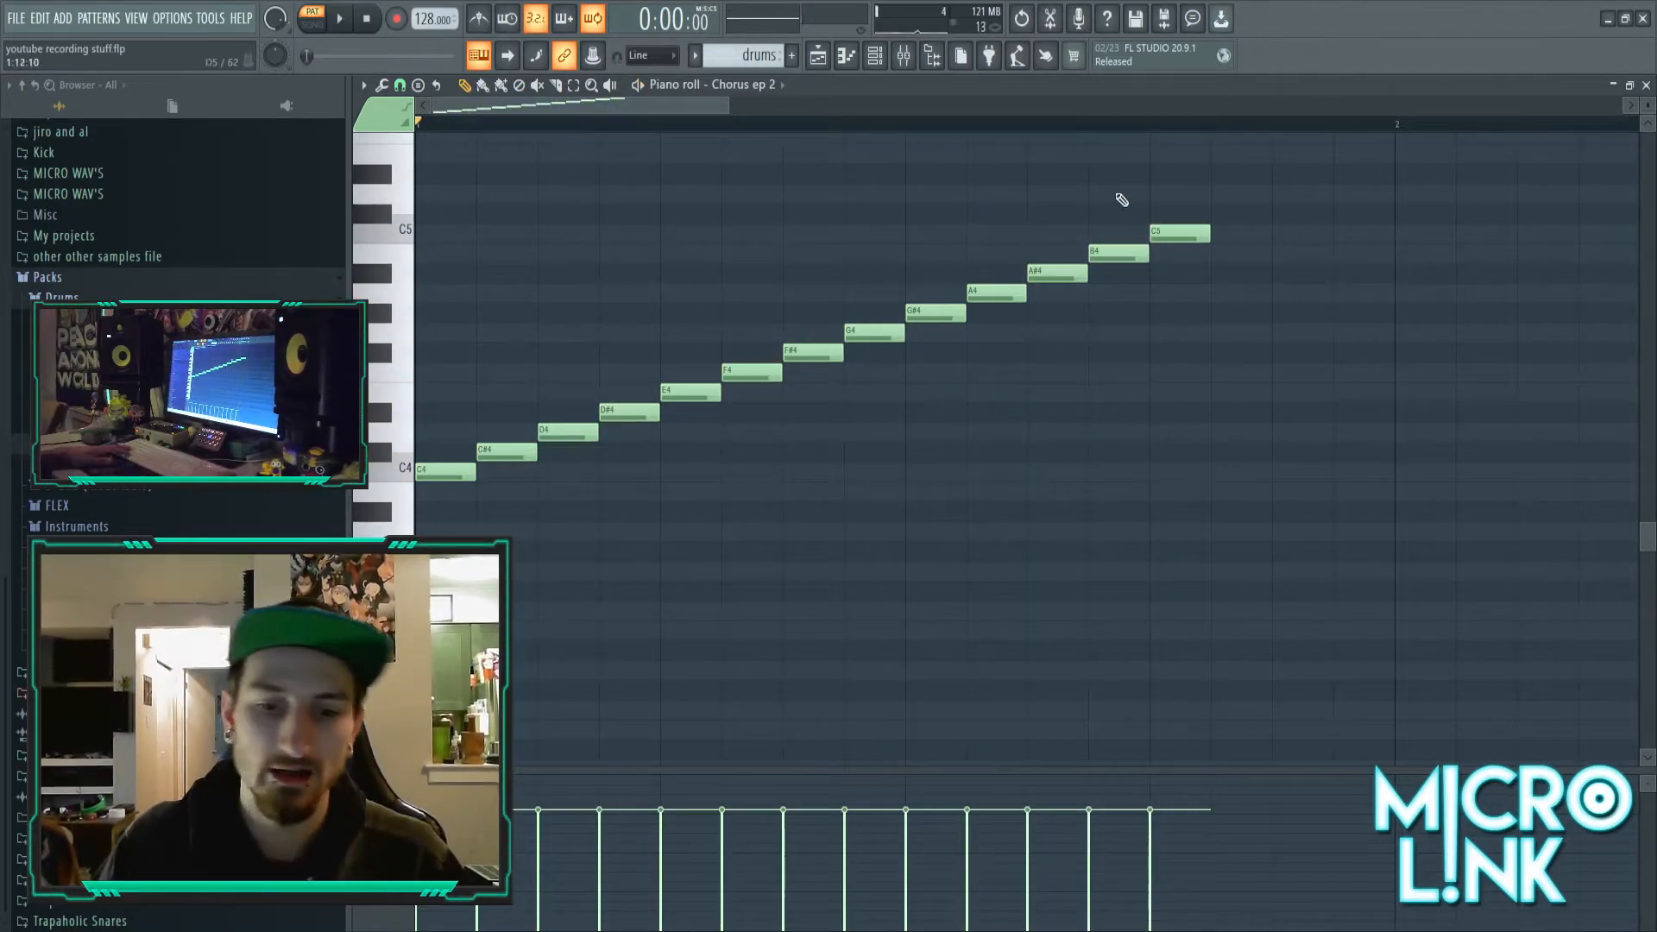
- Erase the chromatic scale except its first note and raise that note to E4
mouse_move(494, 450)
left_mouse_down()
mouse_move(843, 399)
mouse_move(699, 448)
mouse_move(1034, 284)
left_mouse_up()
left_click_drag(432, 467, 429, 394)
left_click(556, 329)
right_click(566, 329)
- Add C5, B4 and A4 on steps four, five and seven, playing the phrase between additions
key("space")
left_click_drag(639, 276, 656, 235)
left_click(681, 253)
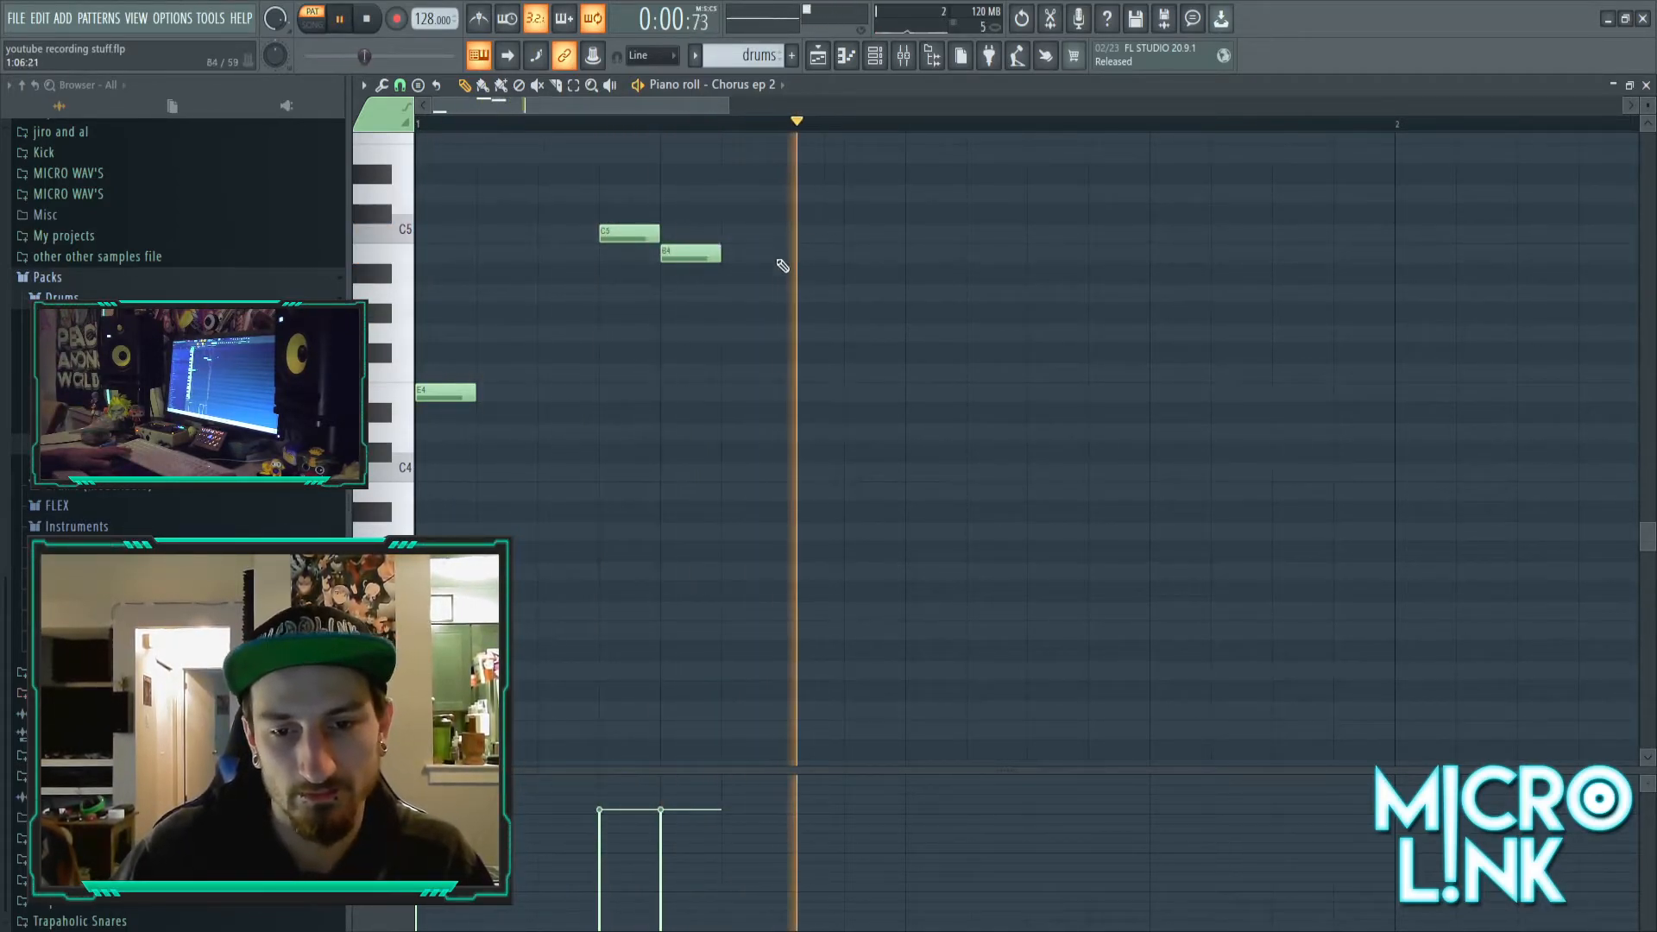
key("space")
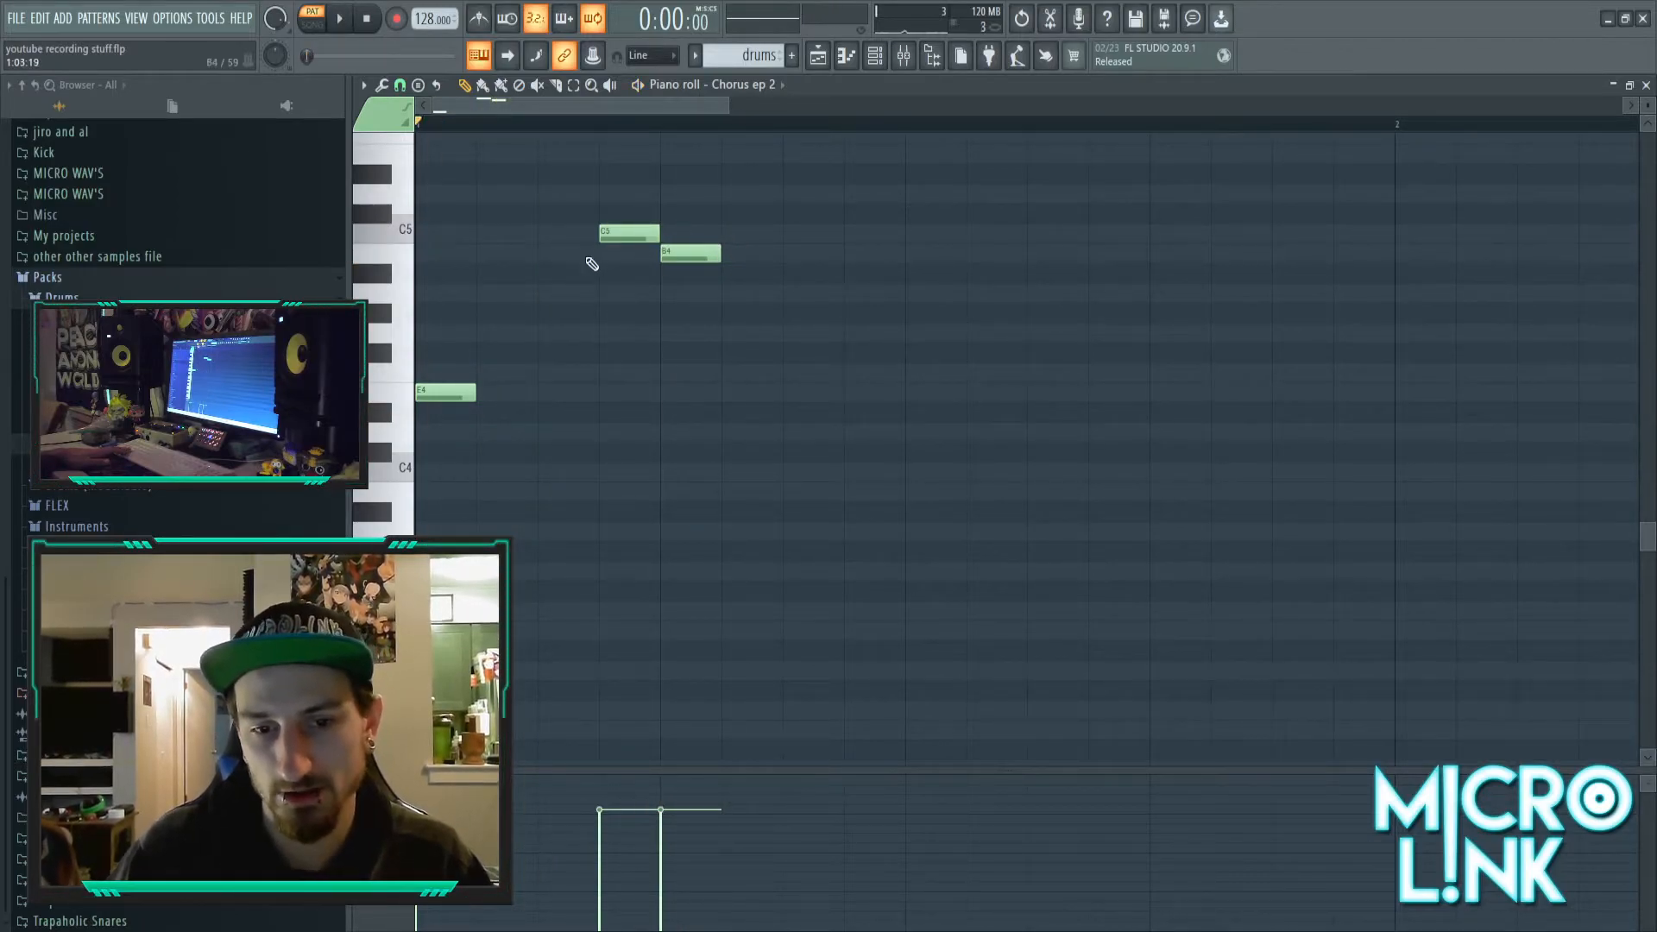
key("space")
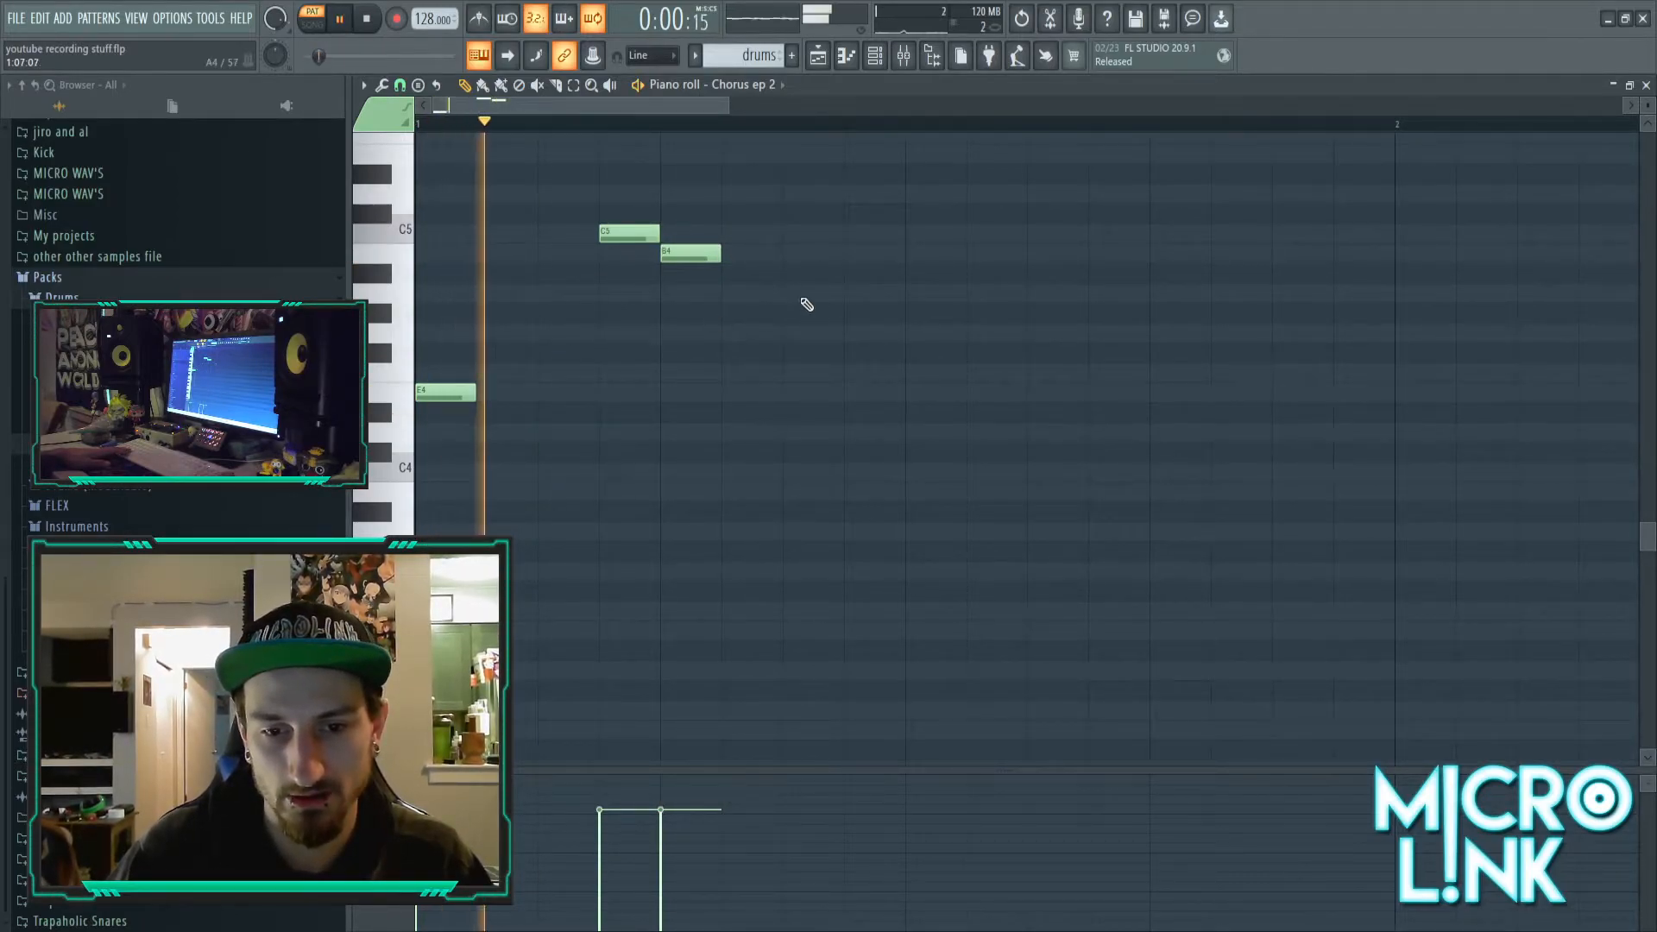
left_click(759, 296)
left_click_drag(771, 298, 817, 292)
key("space")
- Add a note after the opening E4, move it to C5 on the second step and replay the phrase
left_click(578, 375)
key("space")
key("space")
key("space")
left_click_drag(580, 375, 543, 236)
key("space")
key("space")
key("space")
key("space")
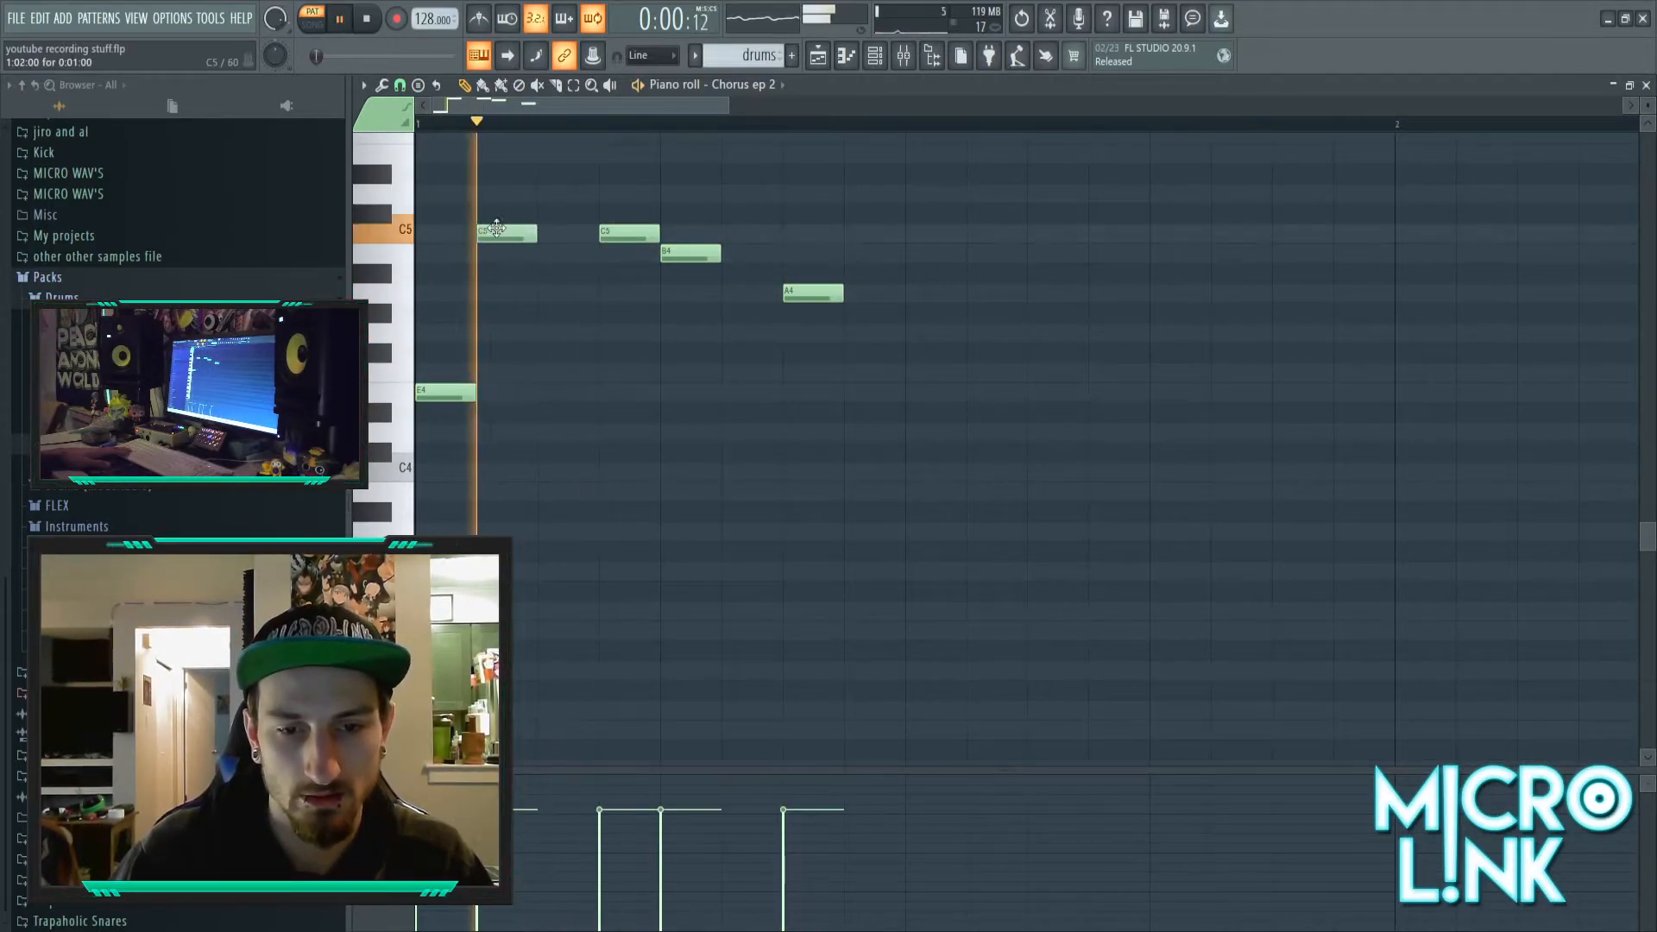
key("space")
- Replace the C5 on the fourth step with an A4 and replay the phrase
left_click_drag(673, 276, 581, 299)
right_click(650, 232)
key("space")
key("space")
key("space")
- Move the C5 on the second step to F4 on the fifth step and replay the phrase
left_click_drag(508, 234, 701, 378)
key("space")
key("space")
key("space")
- Add G4 on the third step, delete the A4 and B4 notes, and replay the phrase
left_click(554, 375)
right_click(632, 298)
key("space")
right_click(688, 255)
right_click(798, 289)
key("space")
key("space")
key("space")
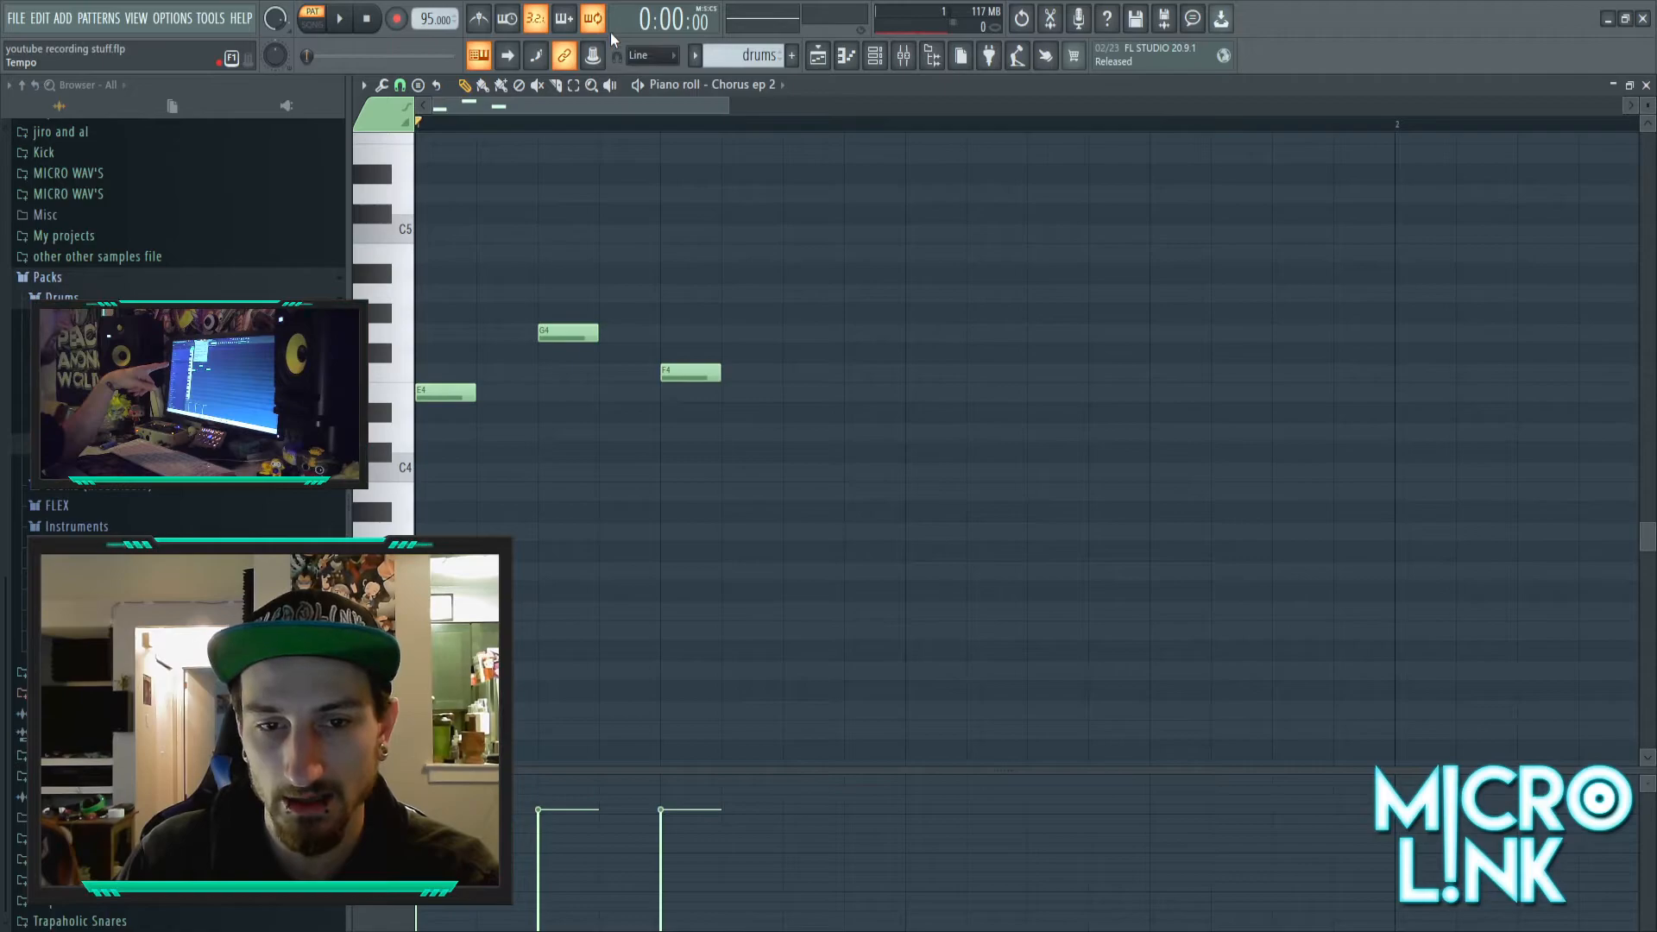
- Tap out beats at different speeds with the tap tempo tool, finishing with the project tempo at 75 BPM
left_click(822, 463)
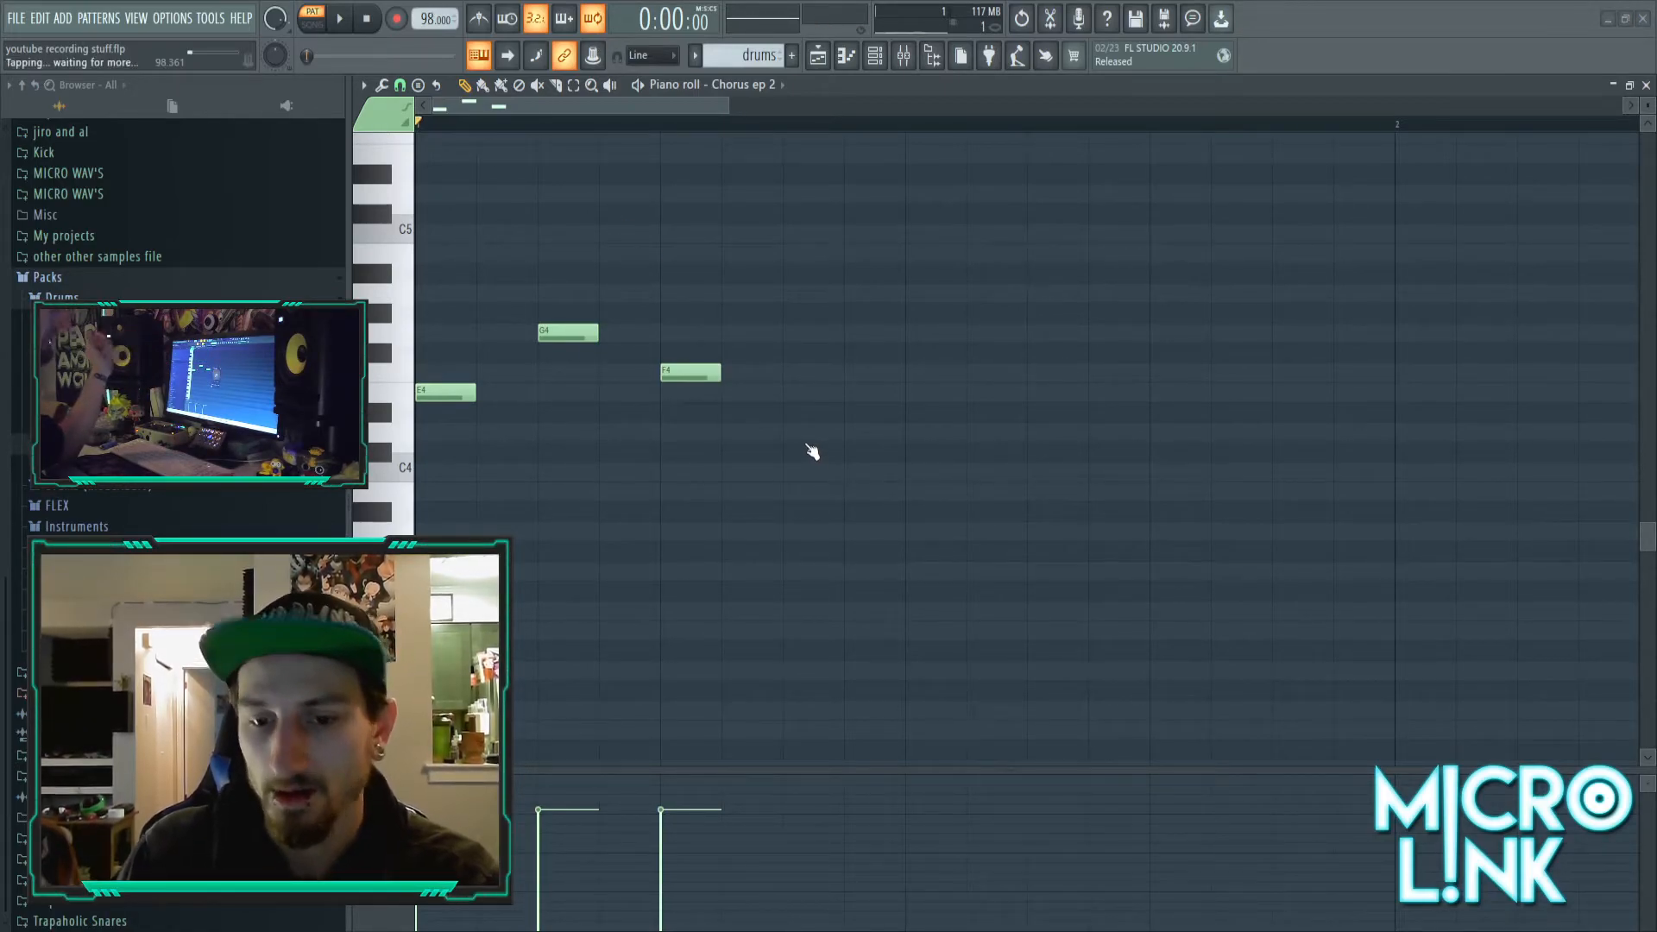
left_click(812, 451)
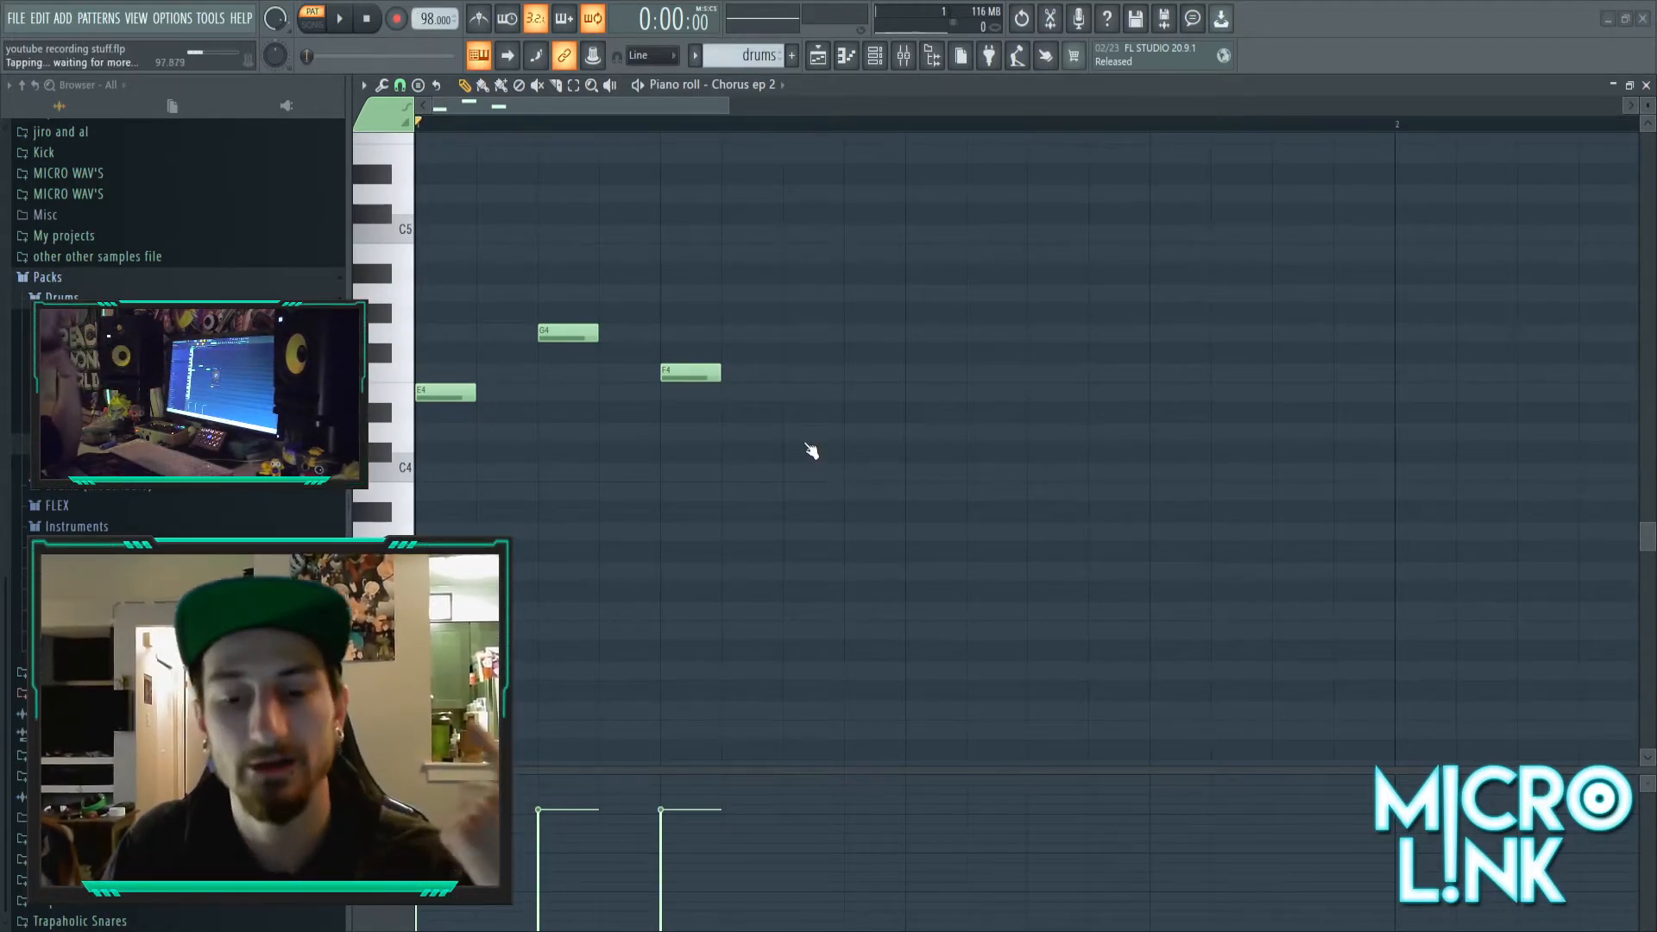
left_click(812, 451)
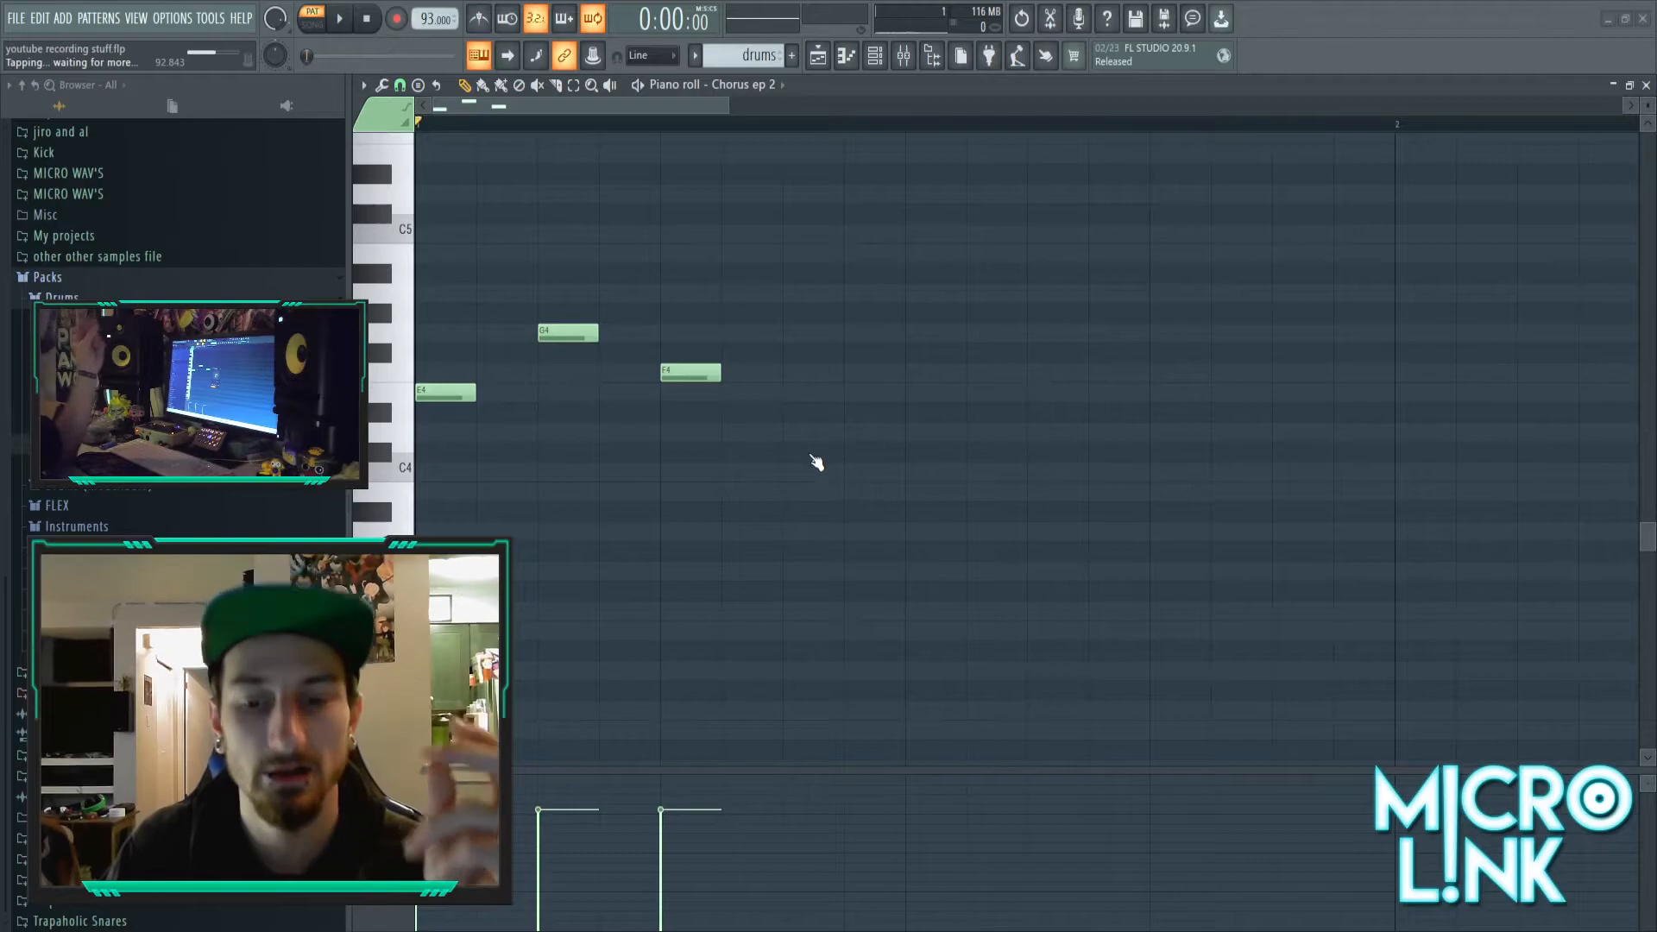
left_click(831, 438)
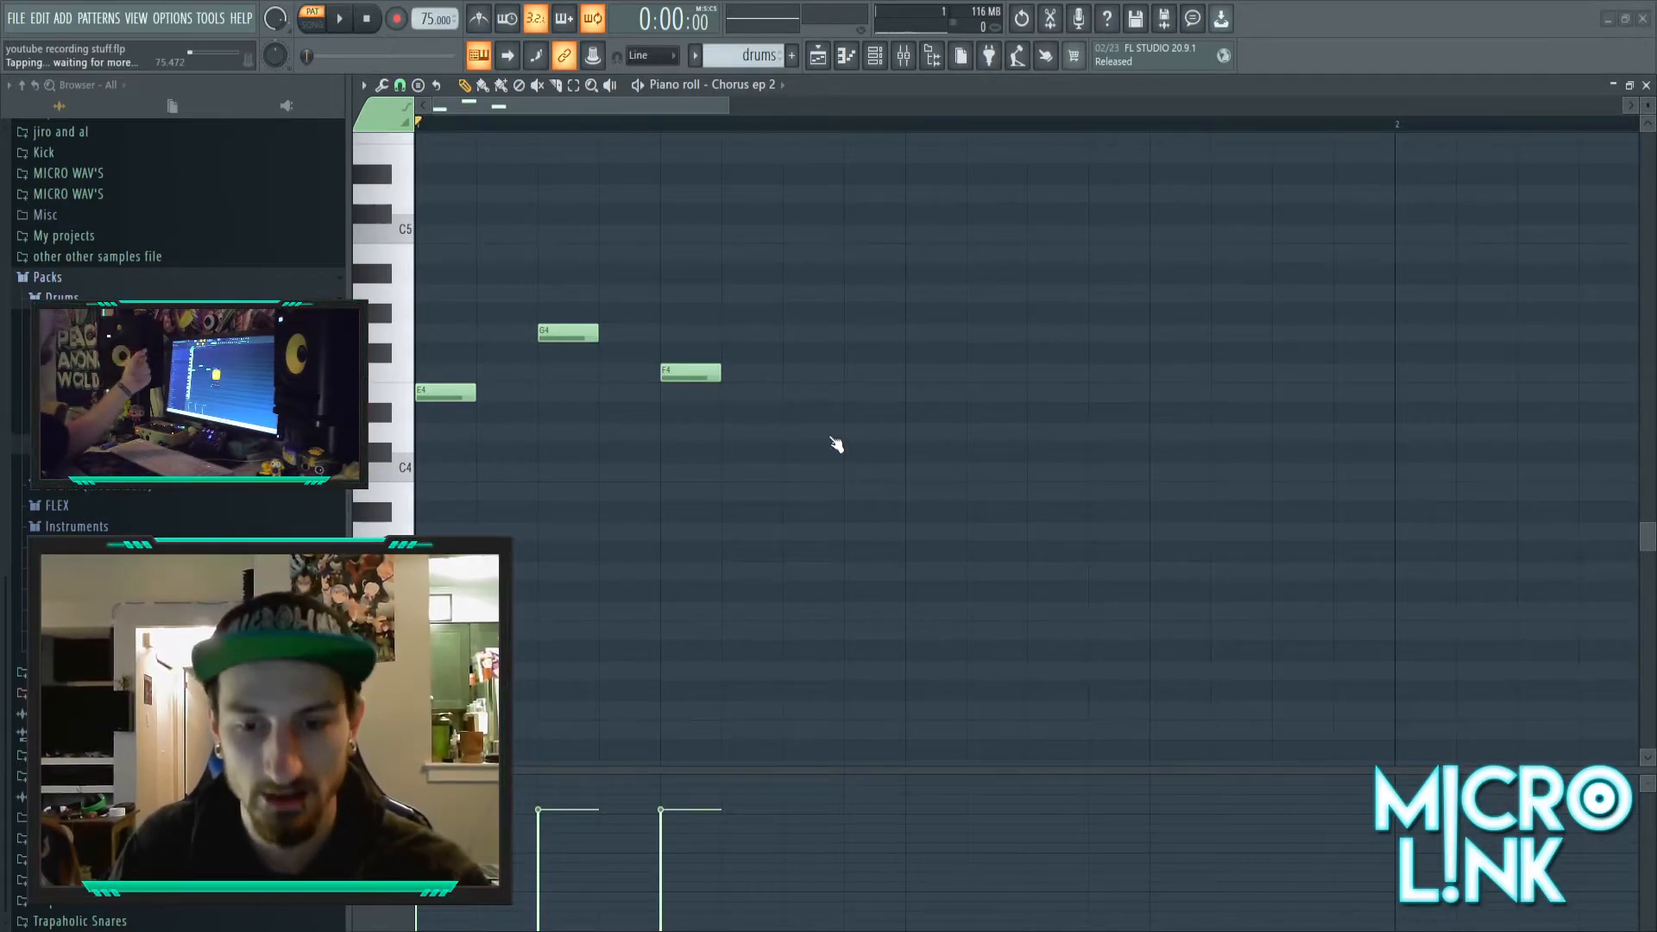
left_click(831, 439)
left_click(831, 438)
left_click(887, 367)
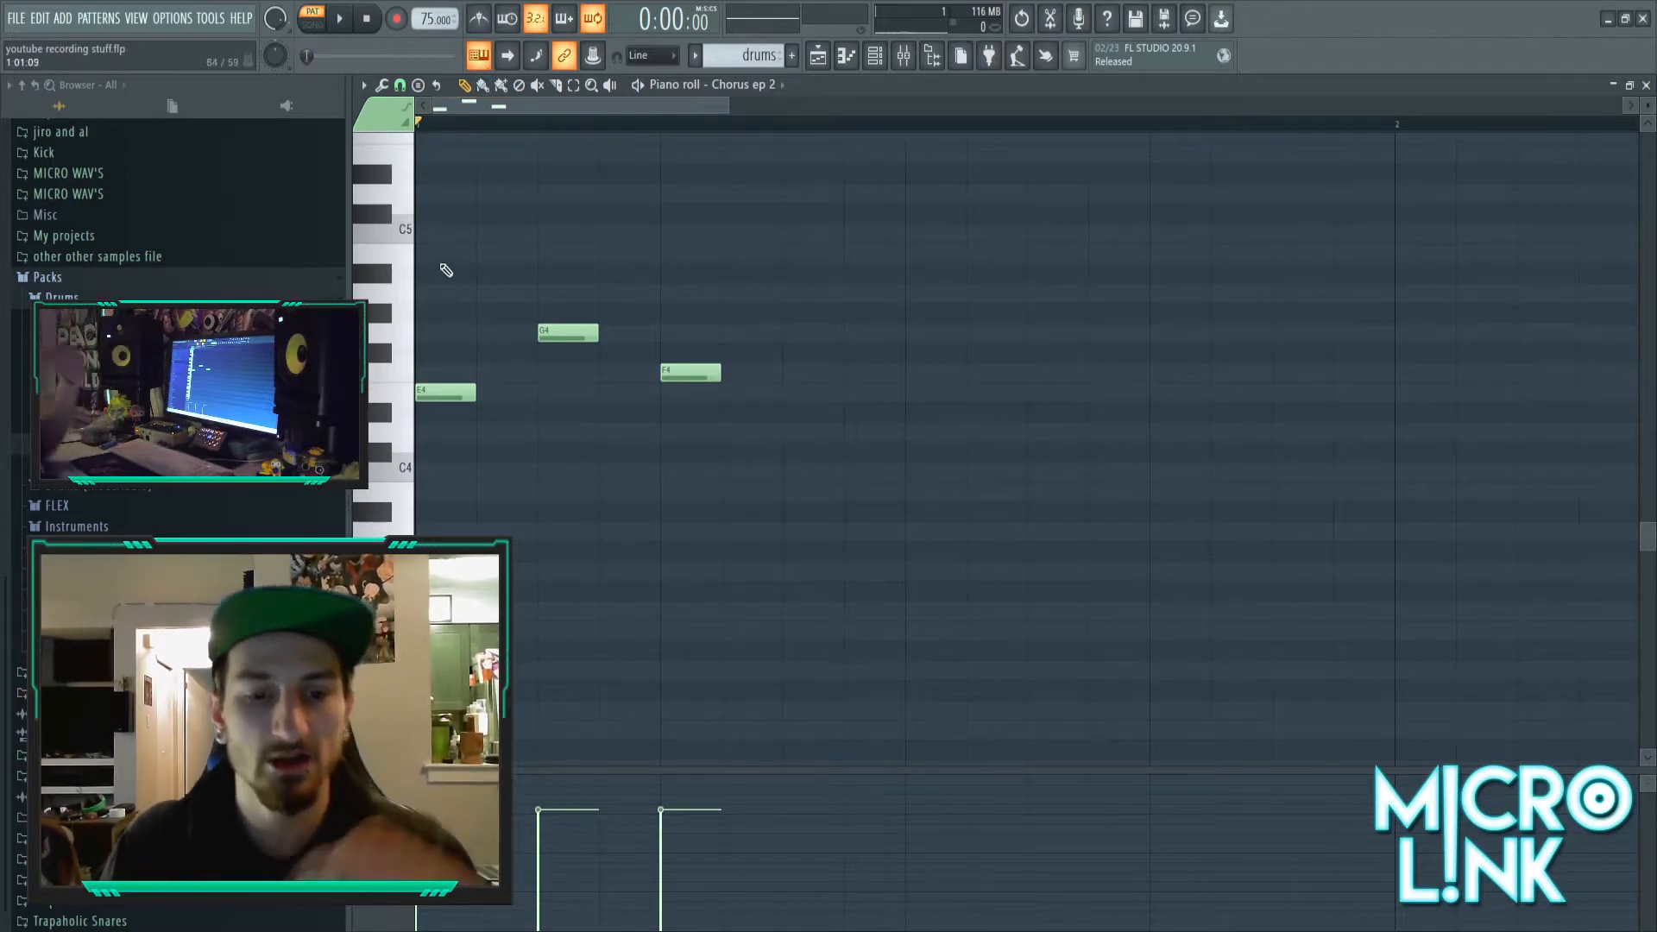
- Replace the G4 and F4 notes with C5, B4 and A4 on steps three to five and play the phrase
key("space")
right_click(578, 336)
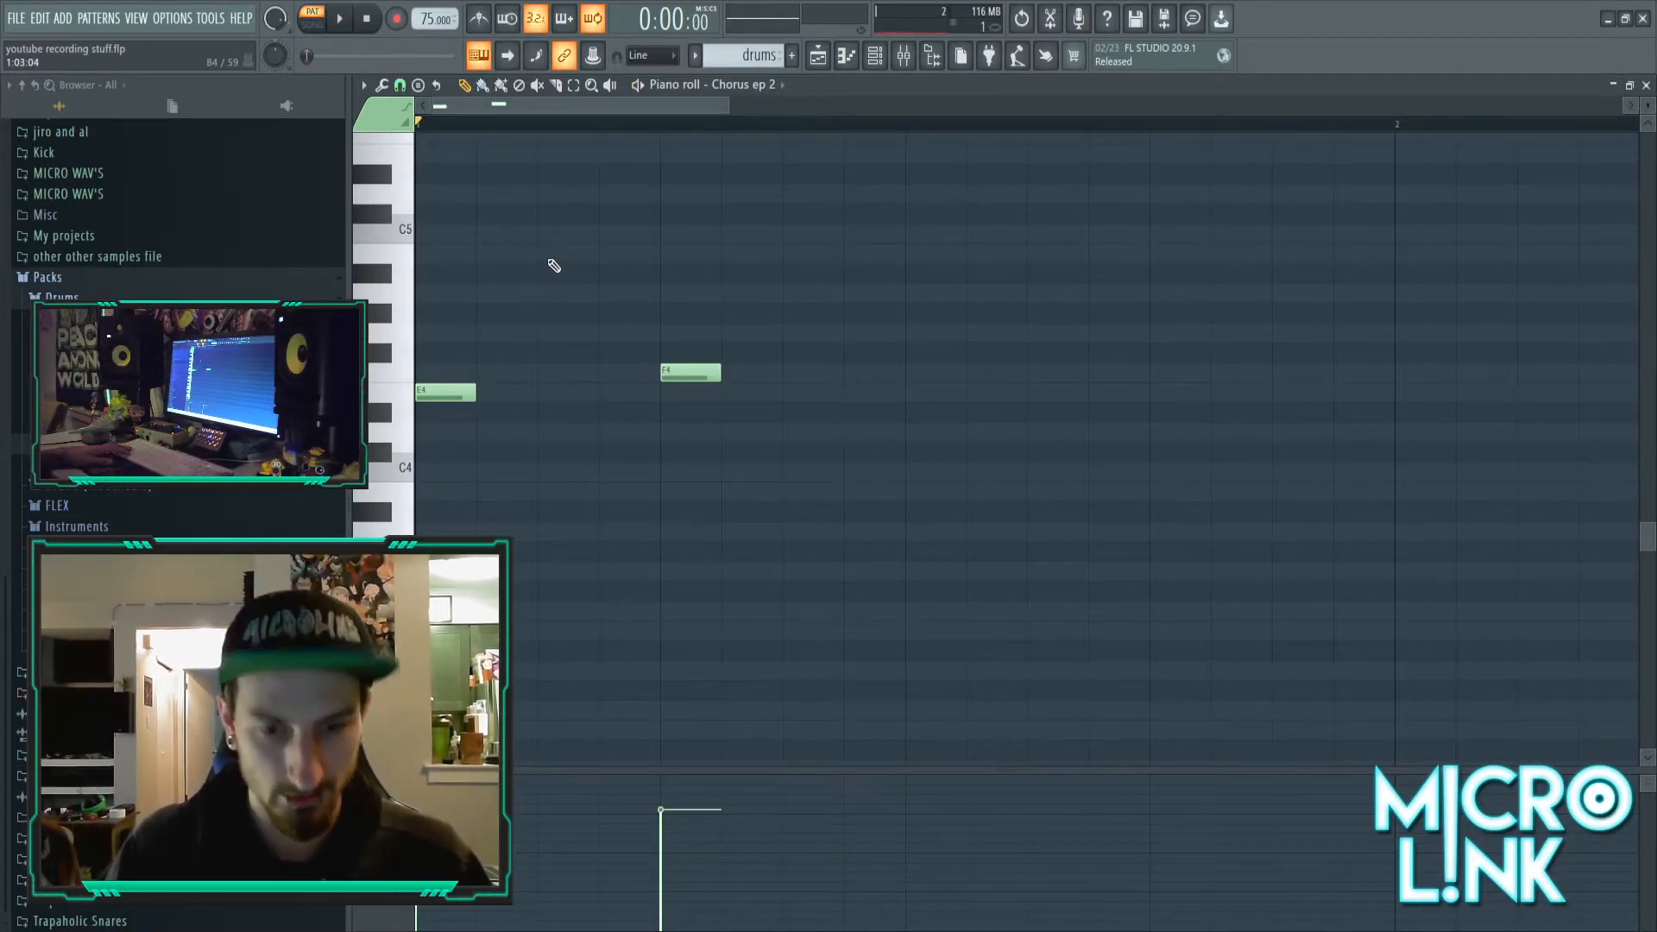
left_click(606, 254)
right_click(681, 373)
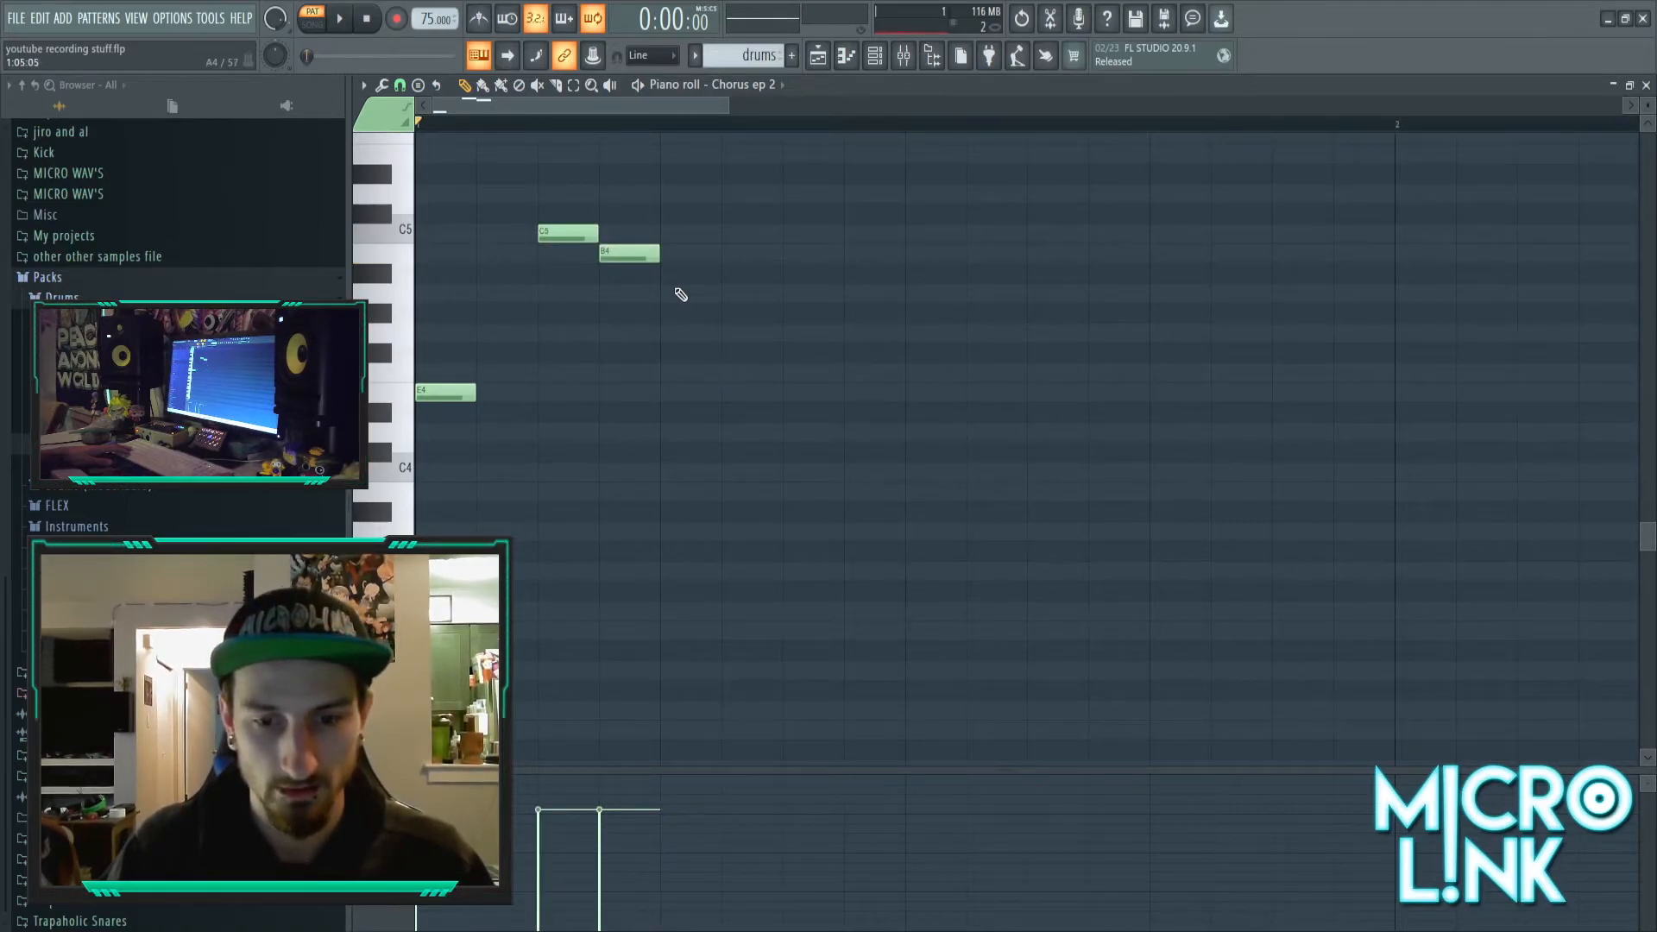
left_click(678, 294)
key("space")
key("space")
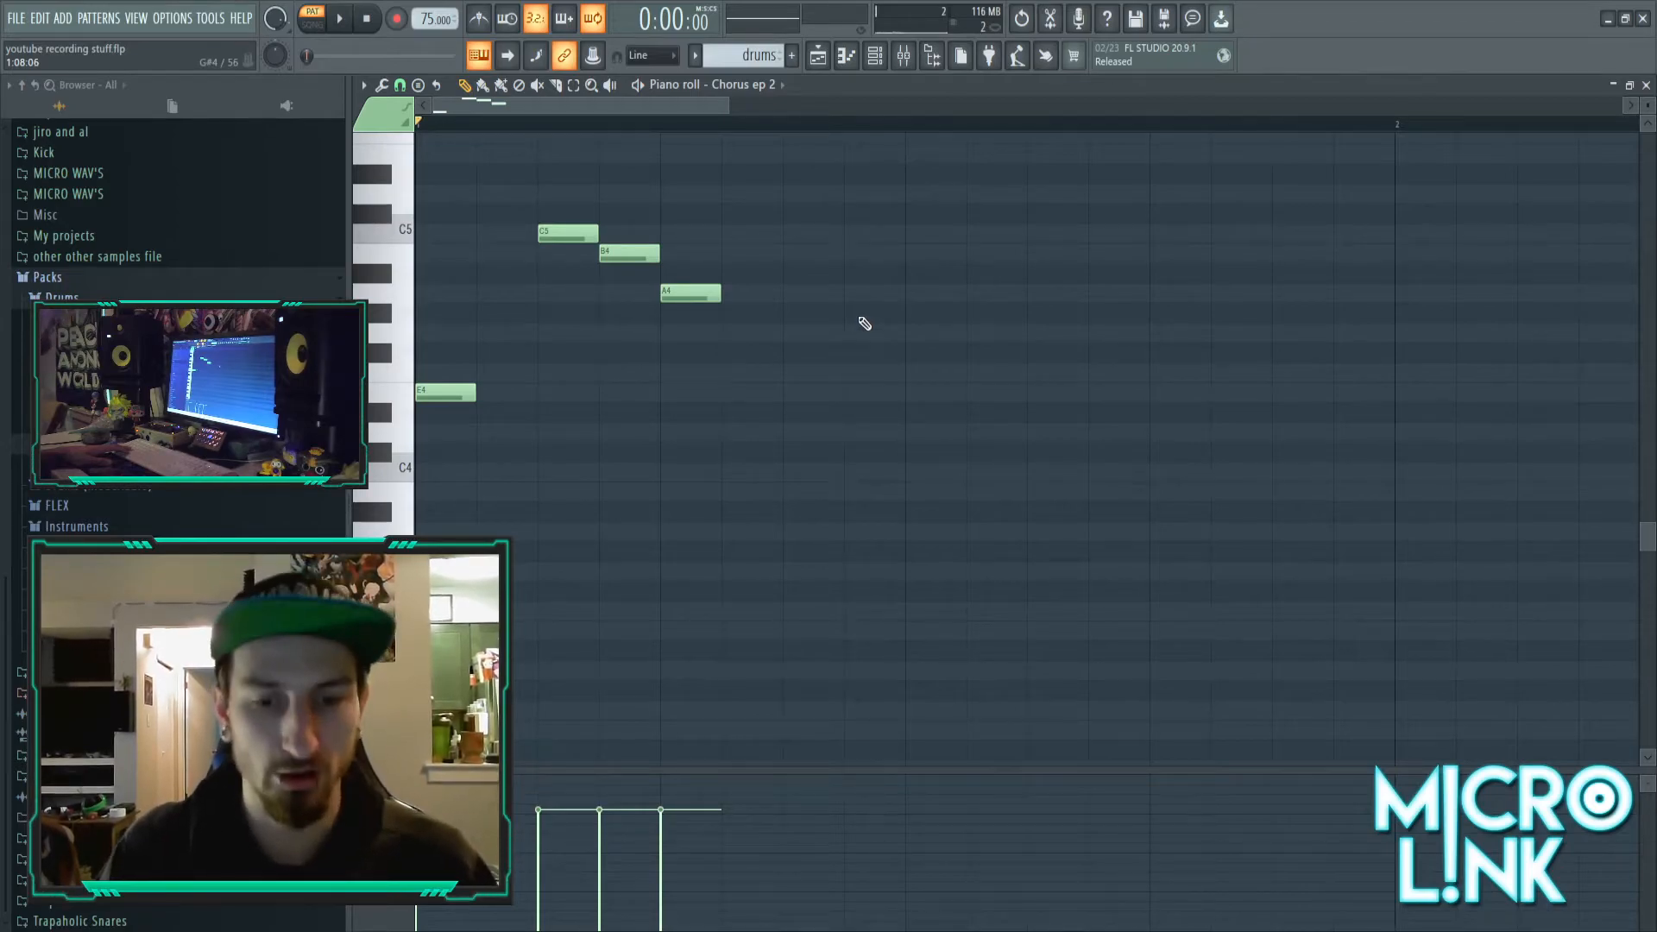
- Extend the melody with G4 on step seven, C5, B4 and A4 on steps nine to eleven, then B4 and A4 on steps thirteen and fourteen
left_click(813, 334)
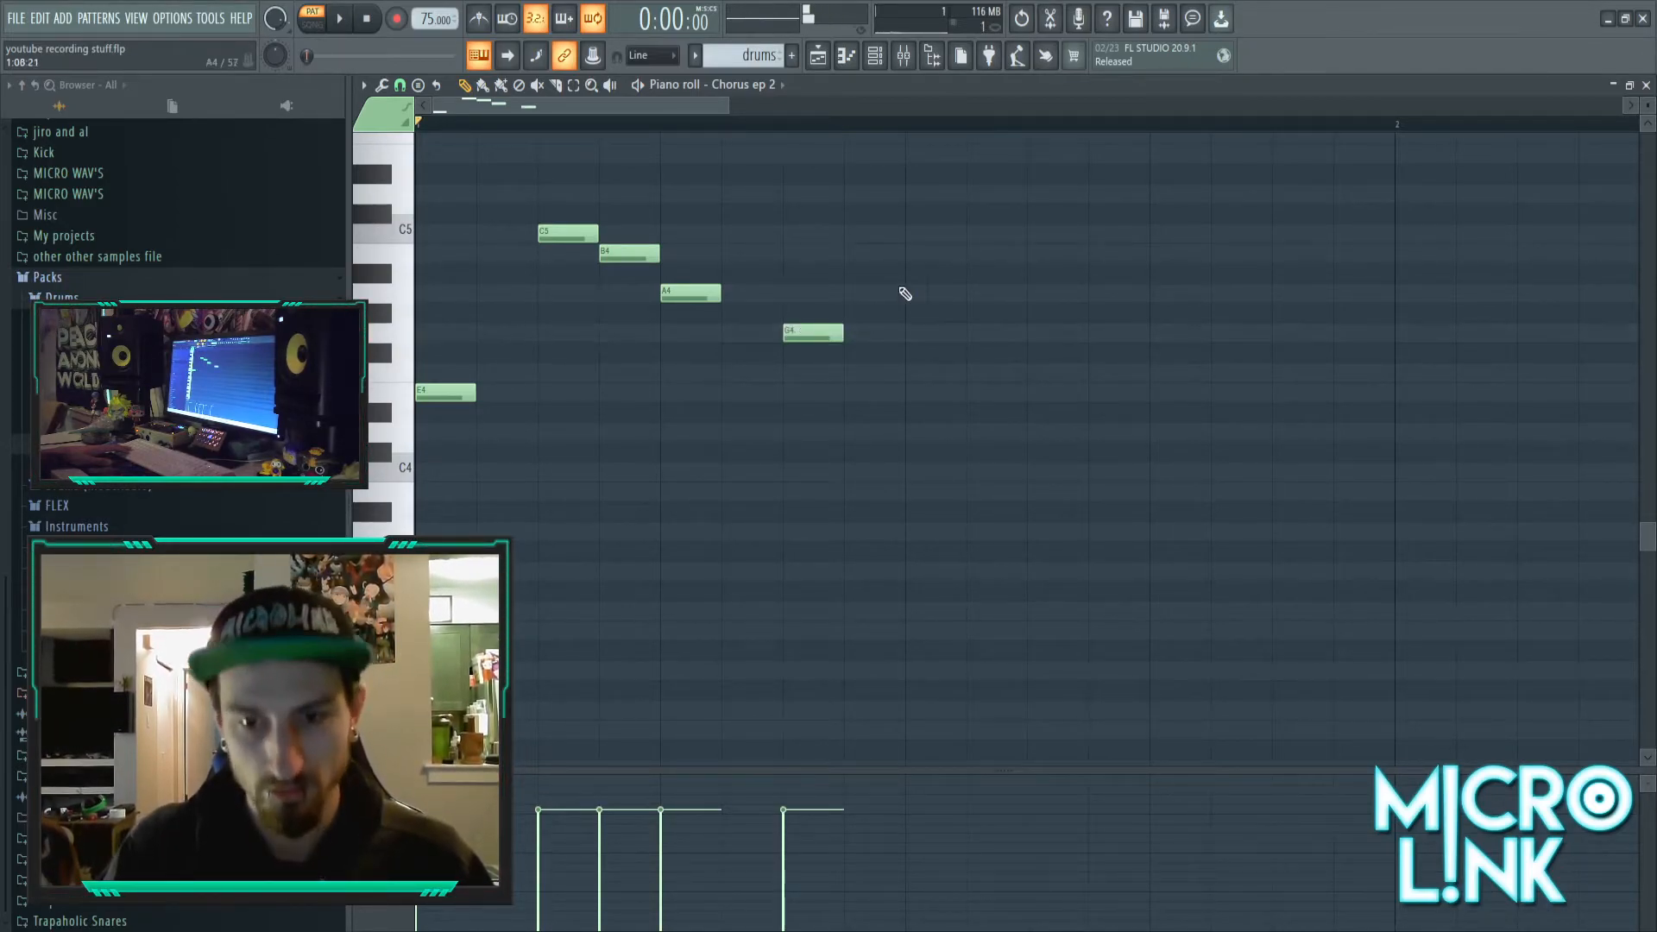
left_click(919, 233)
left_click(980, 253)
left_click(1038, 294)
left_click(1156, 253)
left_click(1218, 295)
- Play back the extended melody and audition its G4 note in place
left_click_drag(1326, 205, 768, 421)
scroll(777, 401, "up", 2)
scroll(782, 388, "down", 1)
left_click(771, 365, "ctrl")
key("space")
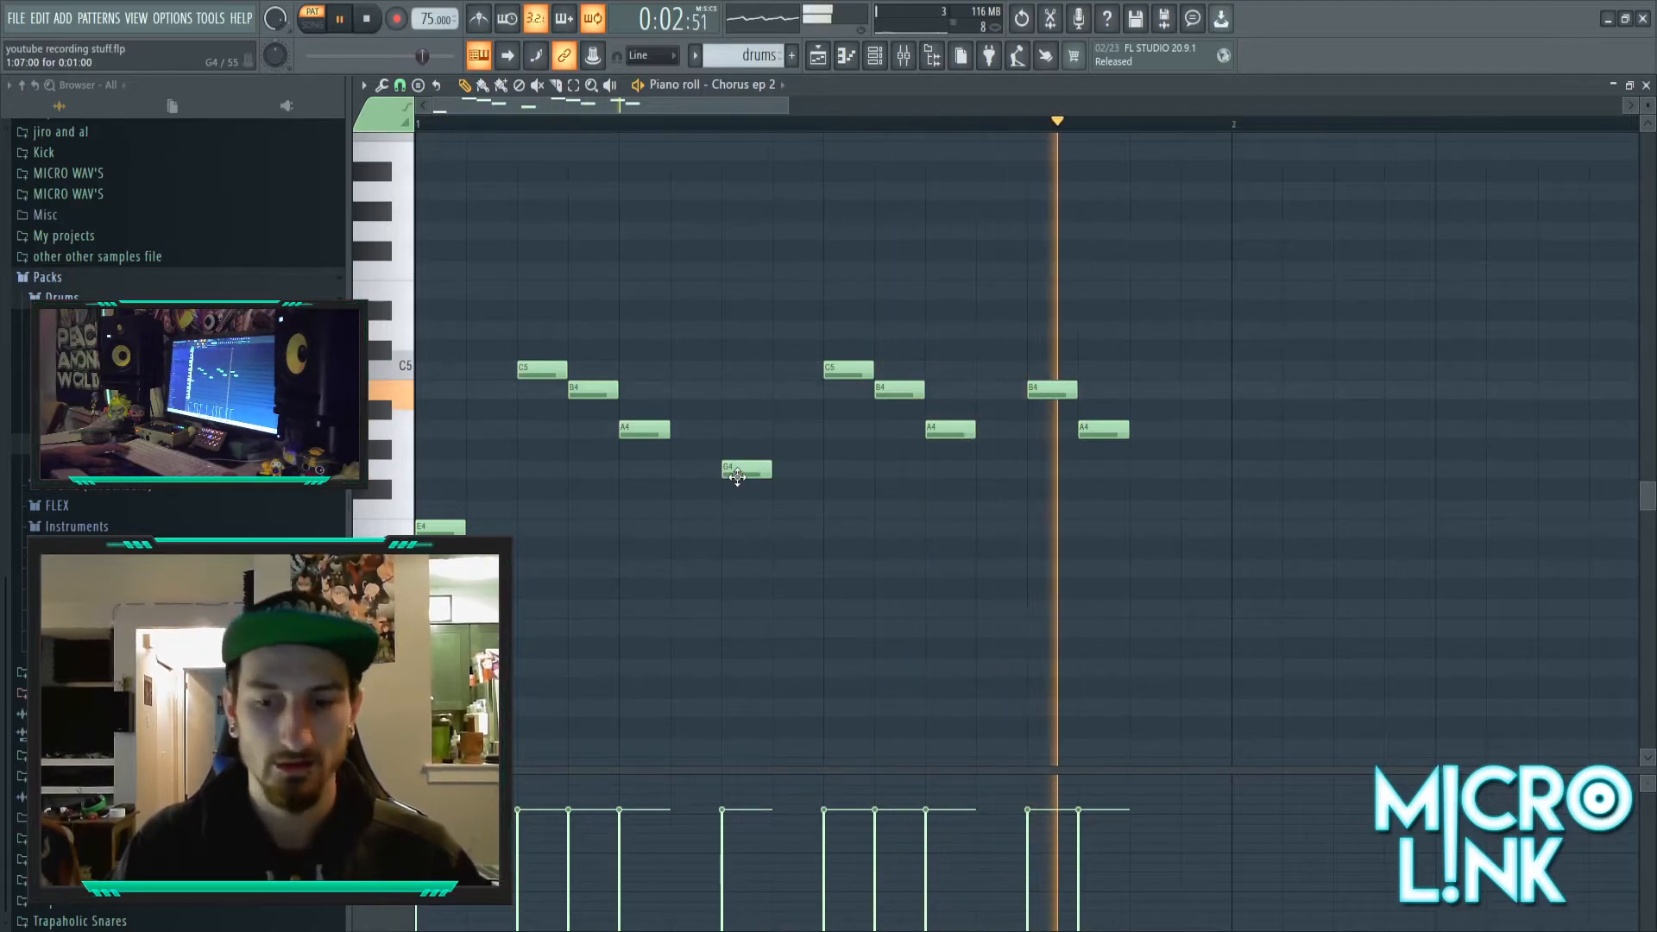
mouse_move(740, 478)
left_mouse_down()
mouse_move(777, 477)
mouse_move(749, 470)
left_mouse_up()
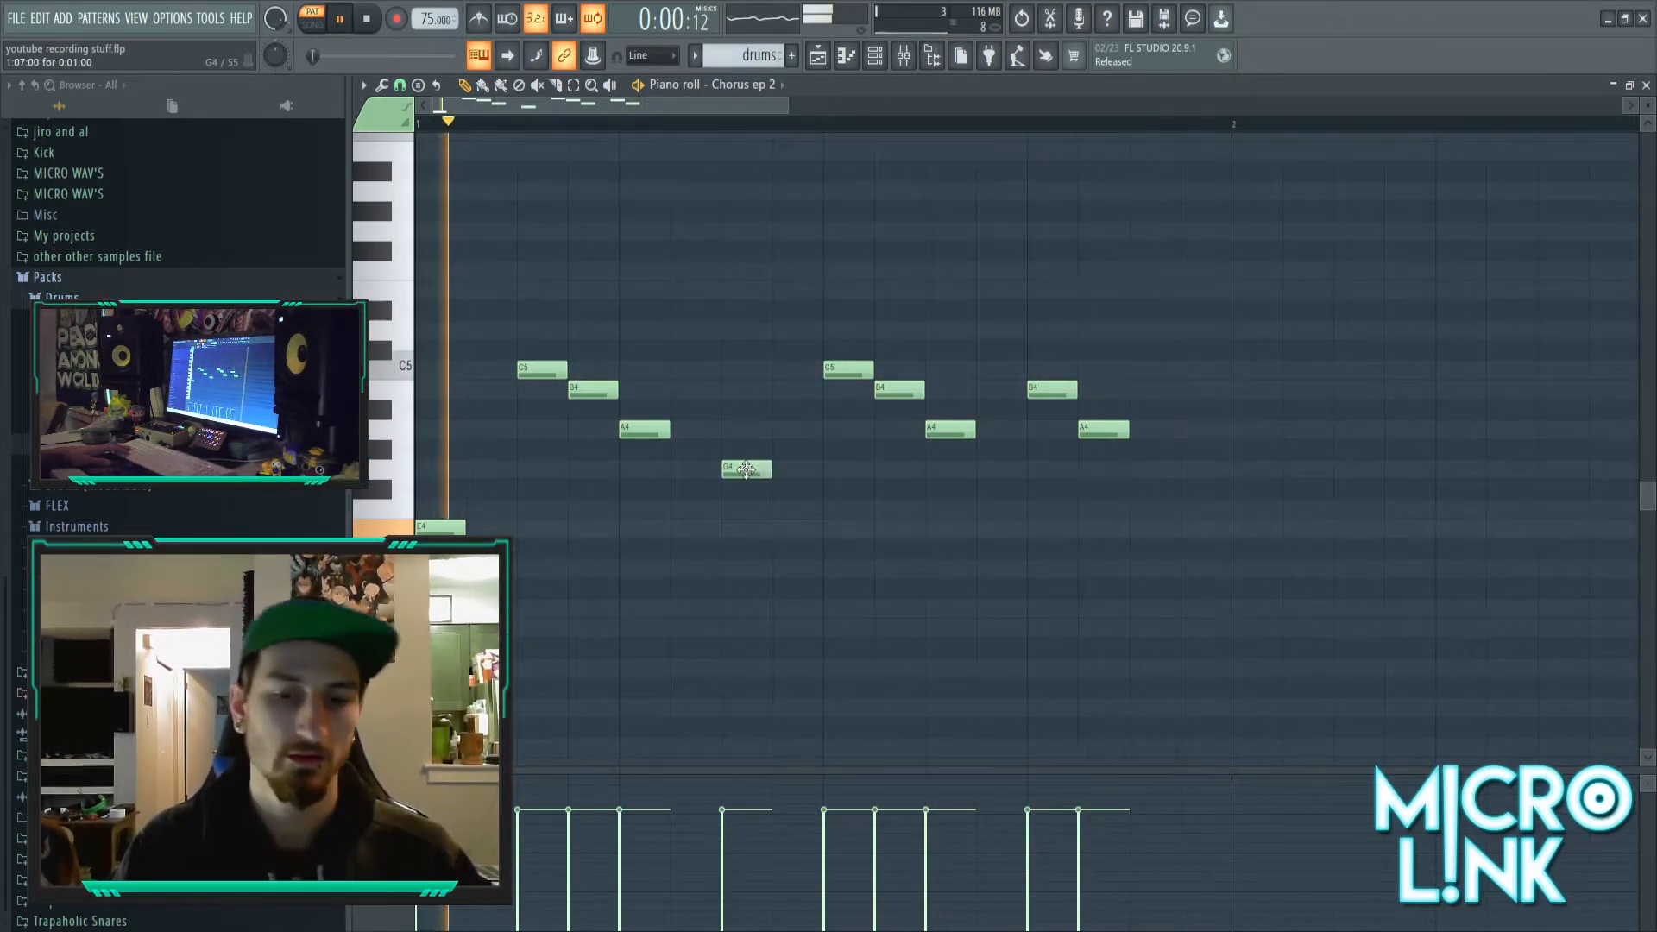
mouse_move(741, 469)
left_mouse_down()
mouse_move(696, 469)
mouse_move(739, 472)
left_mouse_up()
key("space")
key("space")
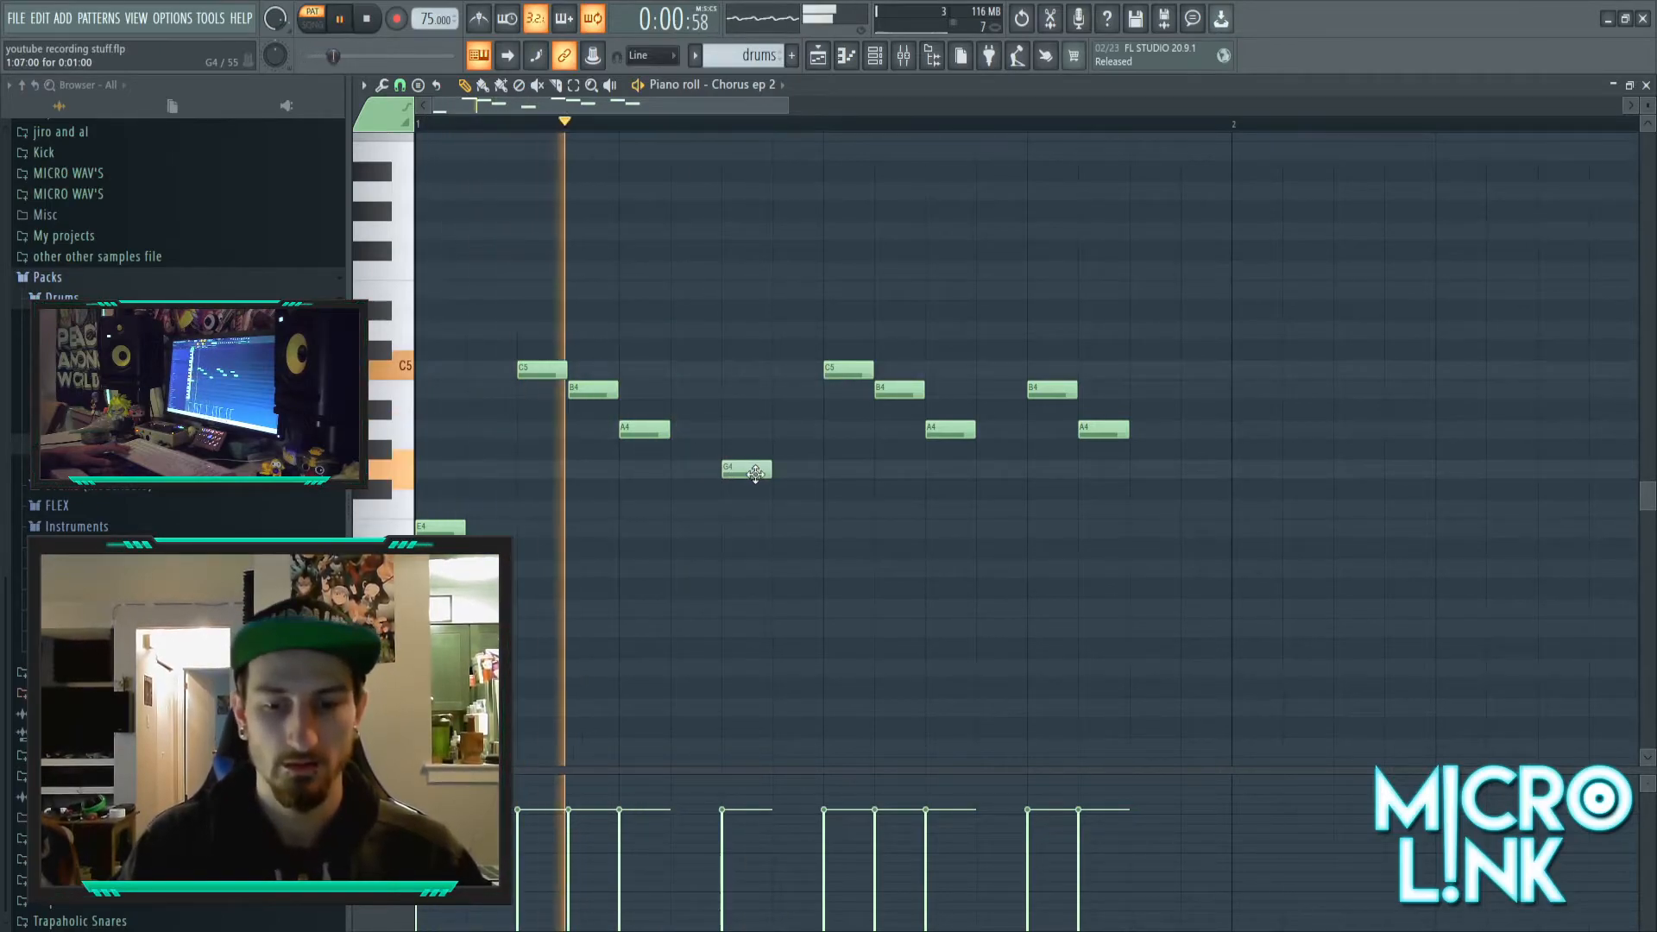
- Move the second C5, B4 and A4 group one step earlier and check it in playback
left_click_drag(849, 335, 956, 438)
left_click_drag(833, 366, 782, 366)
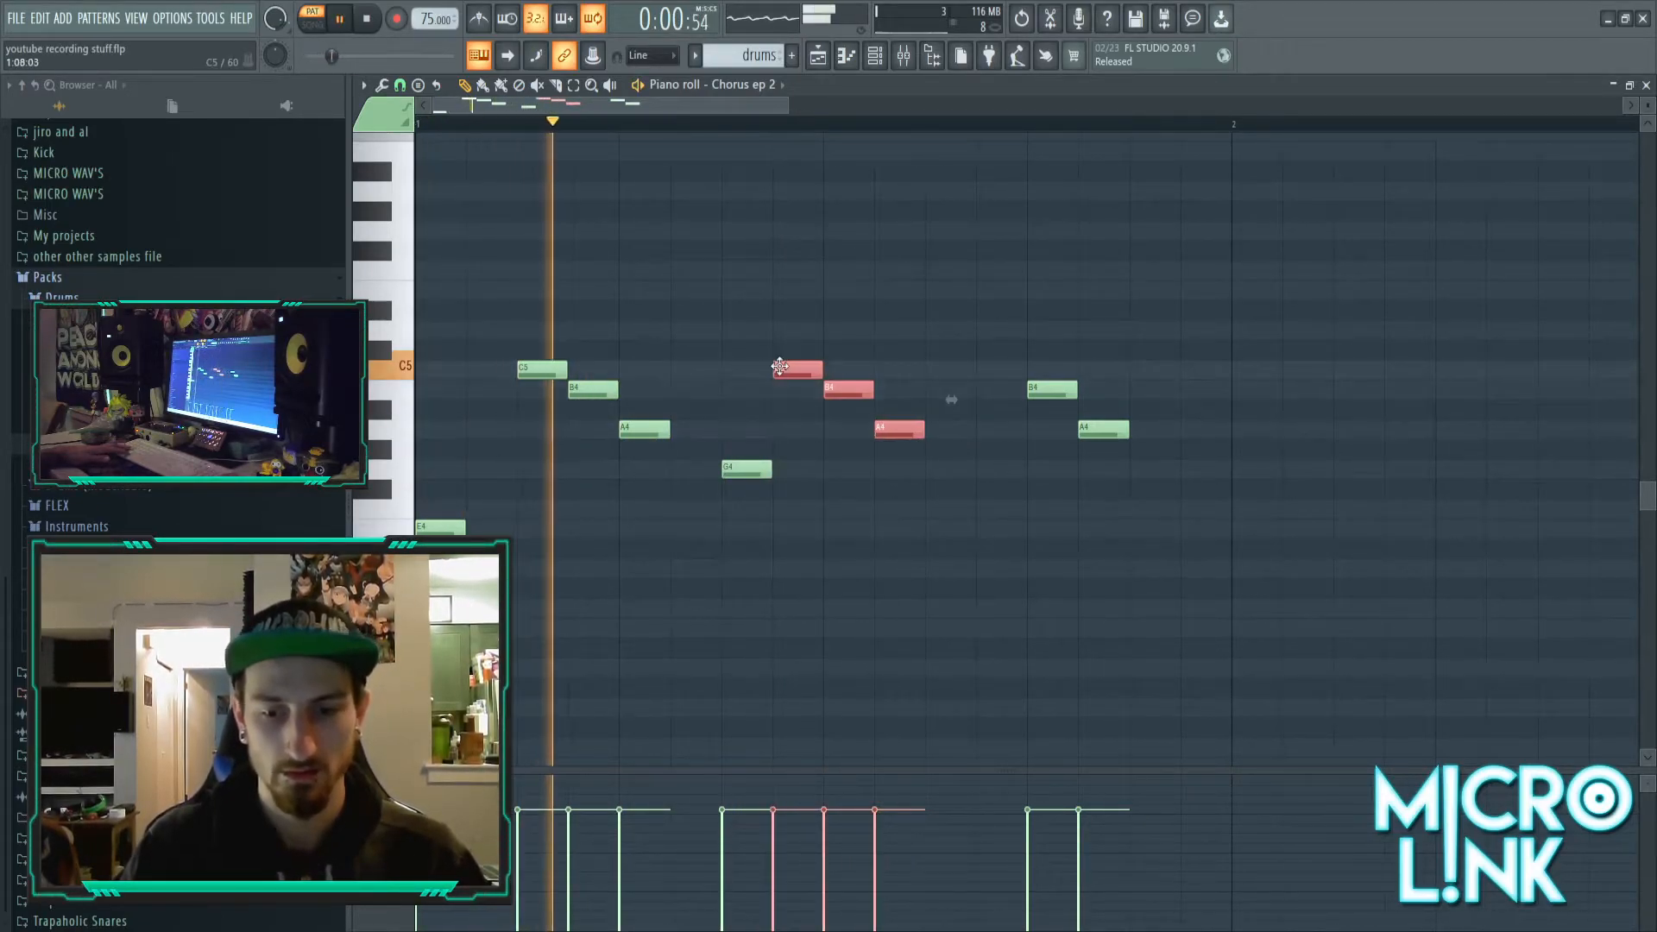
key("space")
left_click(837, 332, "ctrl")
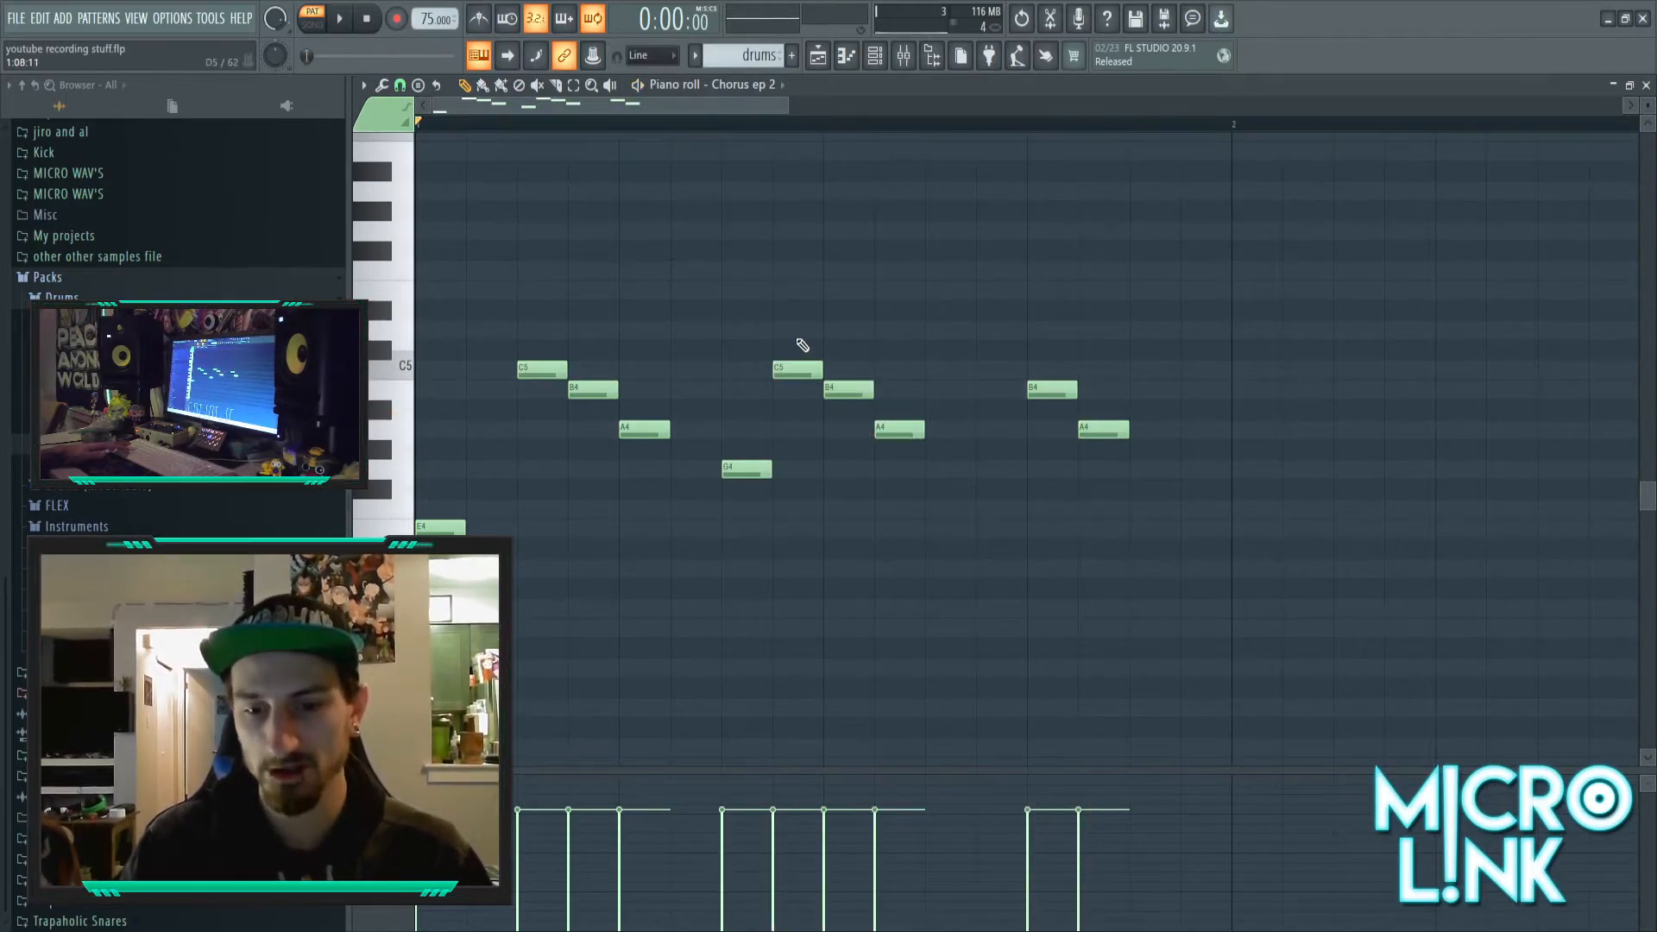
- Move the second C5, B4 and A4 group one step later again and replay the melody
left_click_drag(813, 302, 969, 484)
left_click_drag(789, 363, 839, 363)
left_click(872, 351, "ctrl")
key("space")
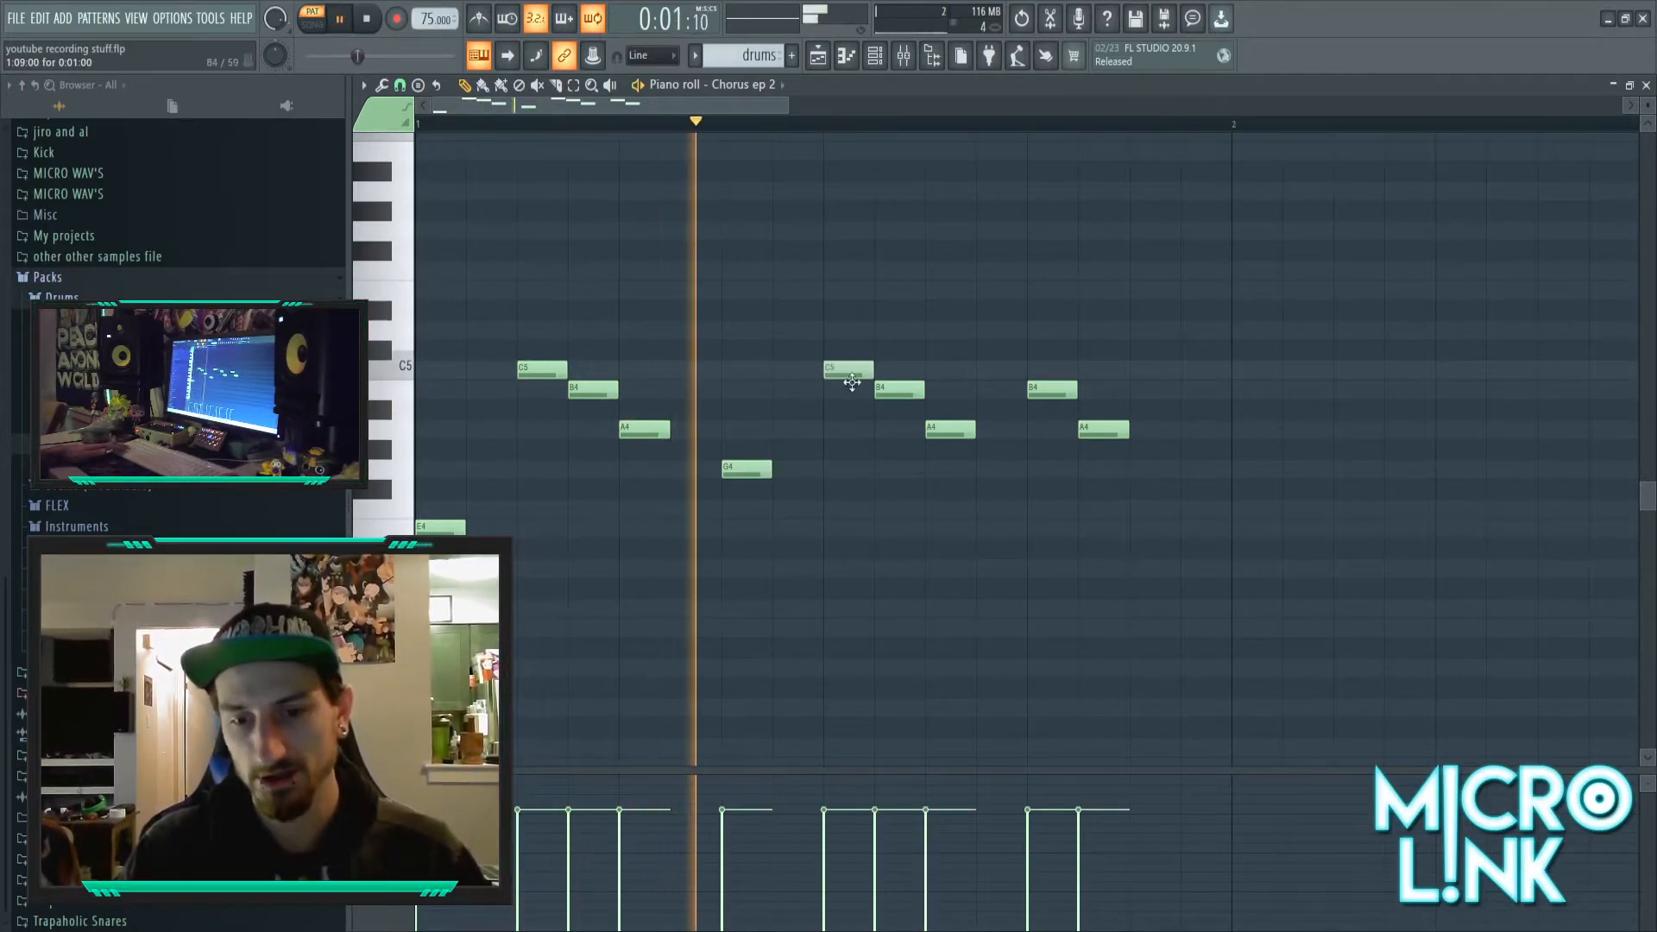
key("space")
- Add F4 and E4 on the last two steps of the bar and play the melody
left_click(1154, 468)
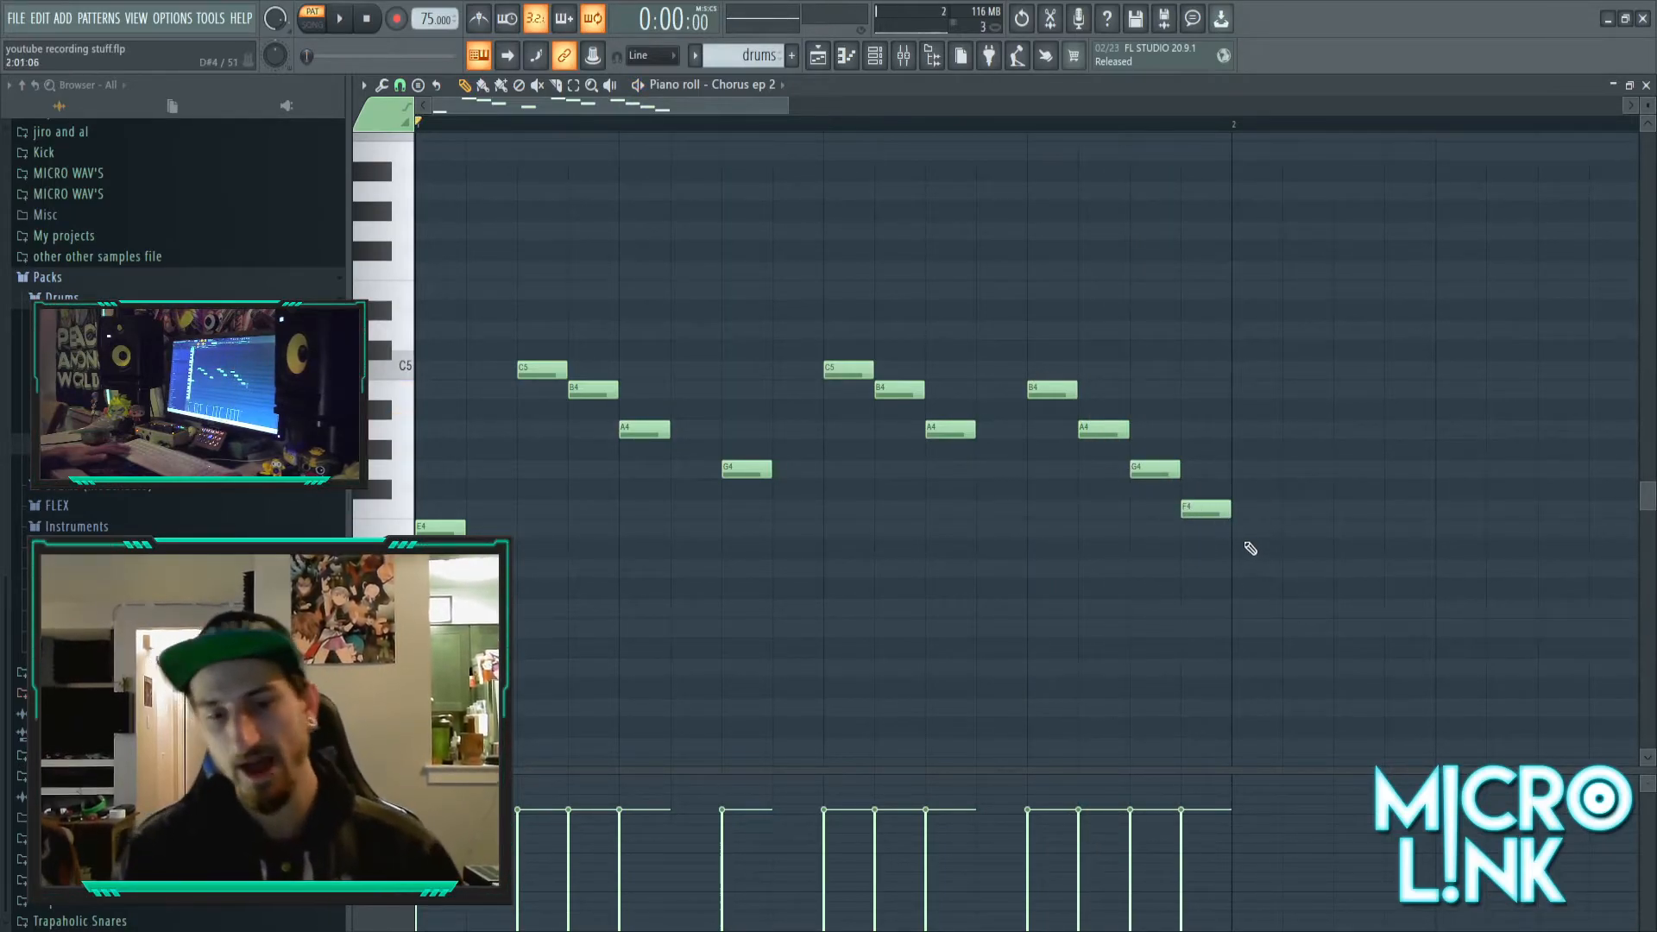
left_click_drag(1158, 473, 1212, 535)
key("space")
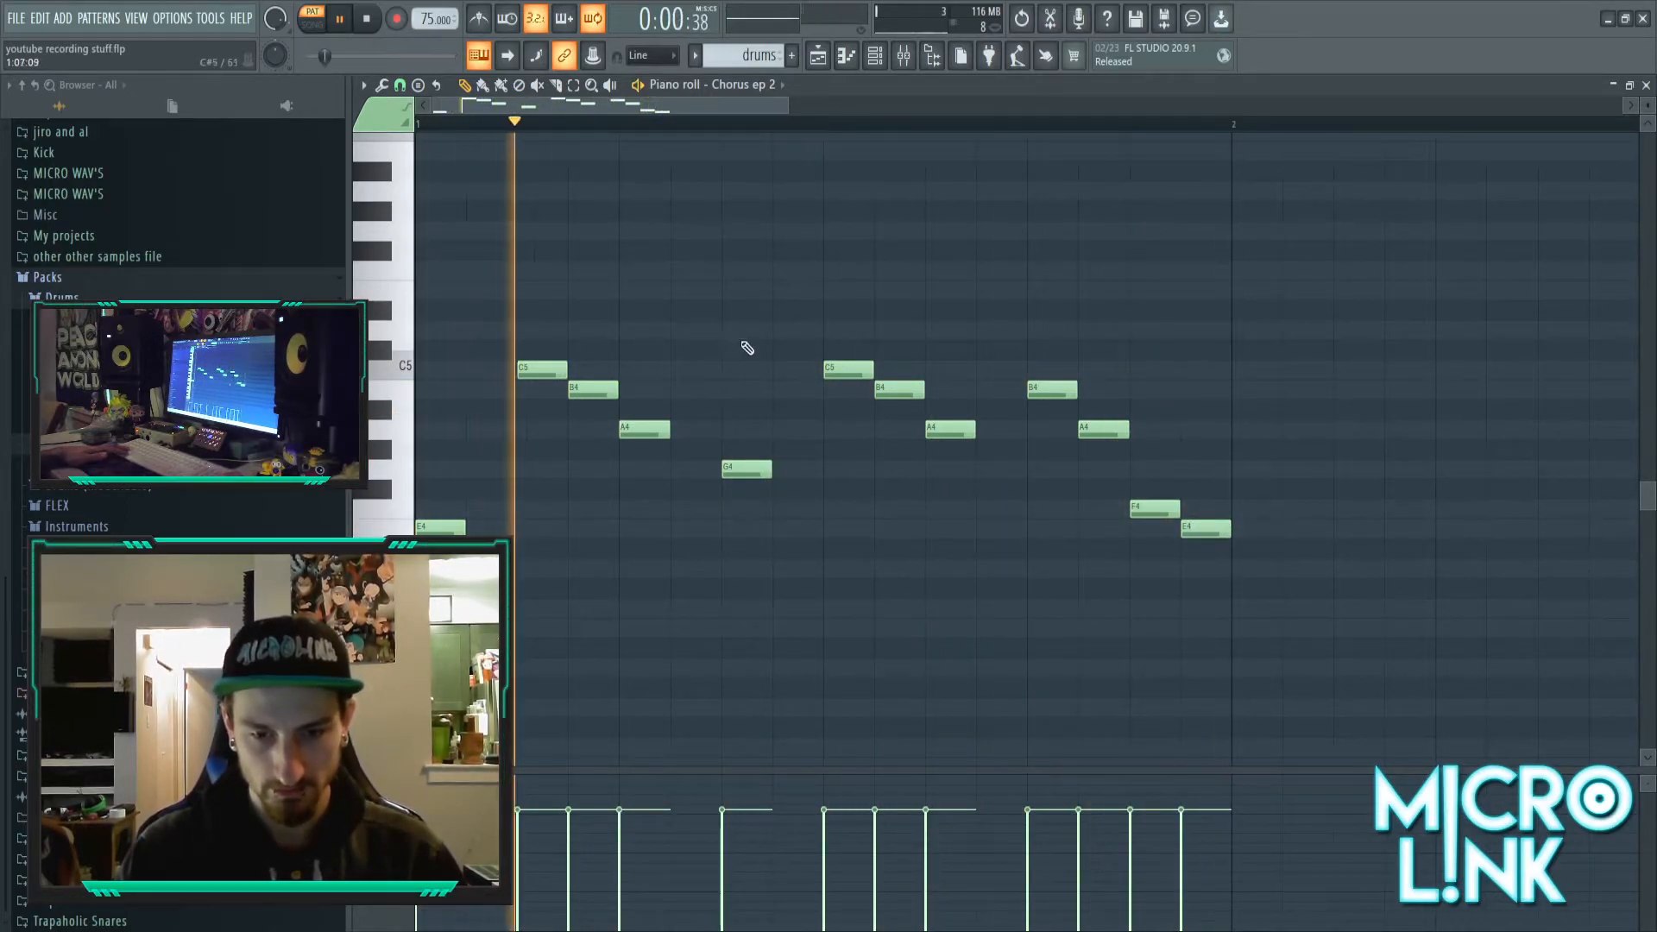
key("space")
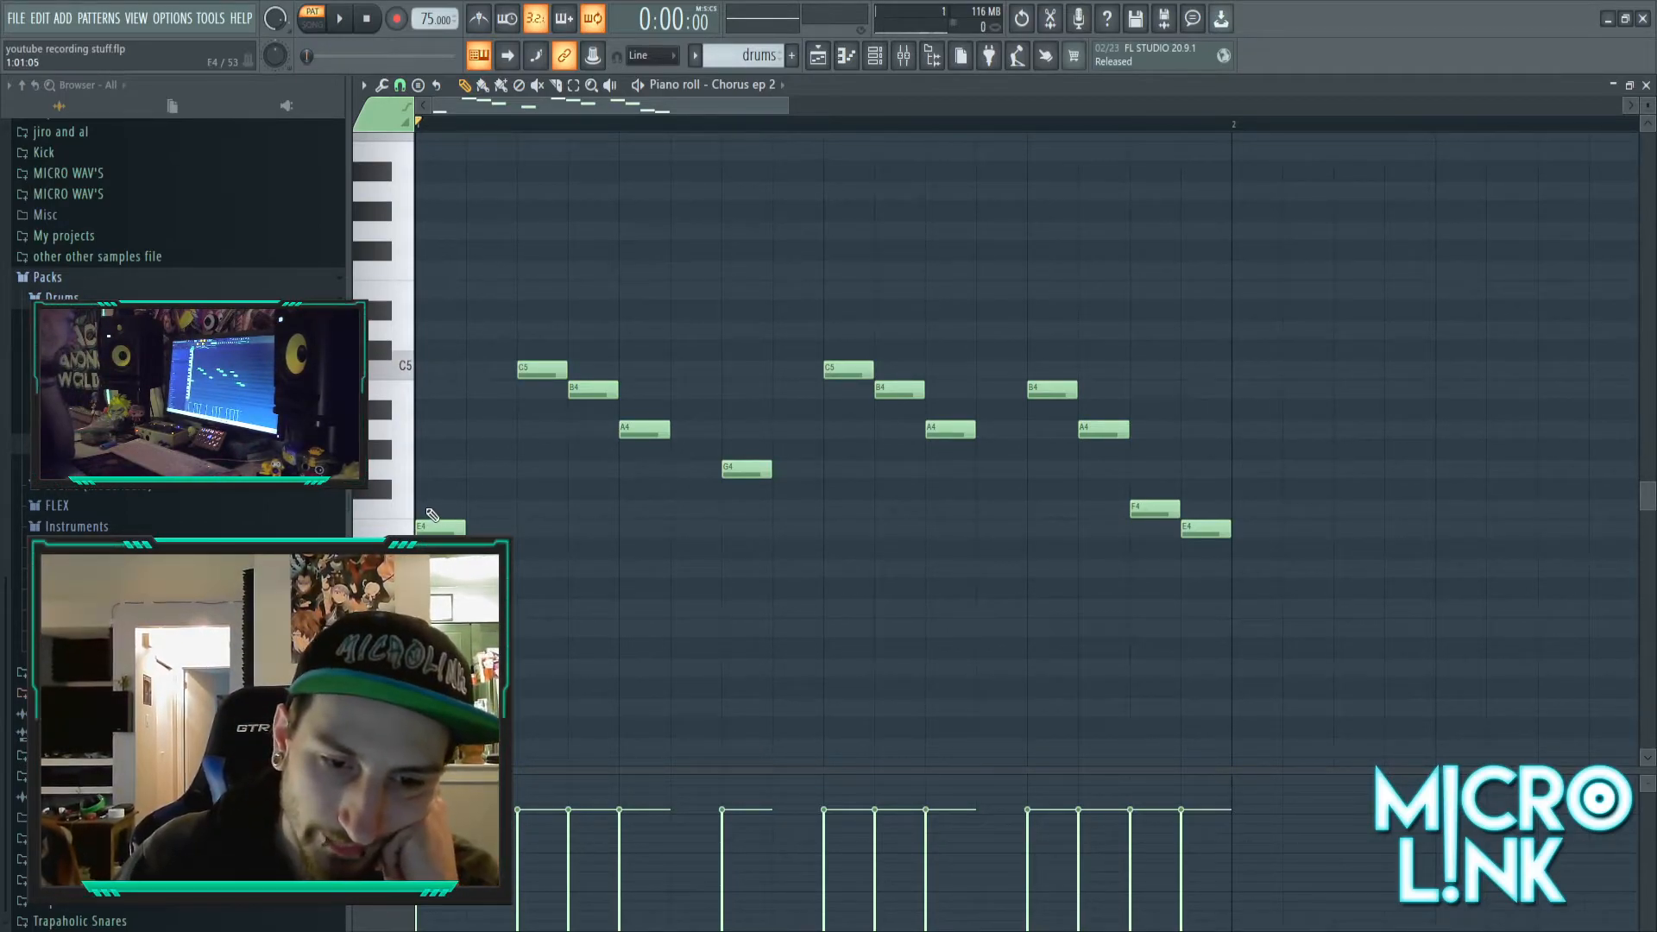
- Stack F#4, G4, A4, B4, C5, D5 and E5 above the opening E4 on the first step
left_click(431, 488)
left_click(428, 468)
left_click(420, 429)
left_click(439, 369)
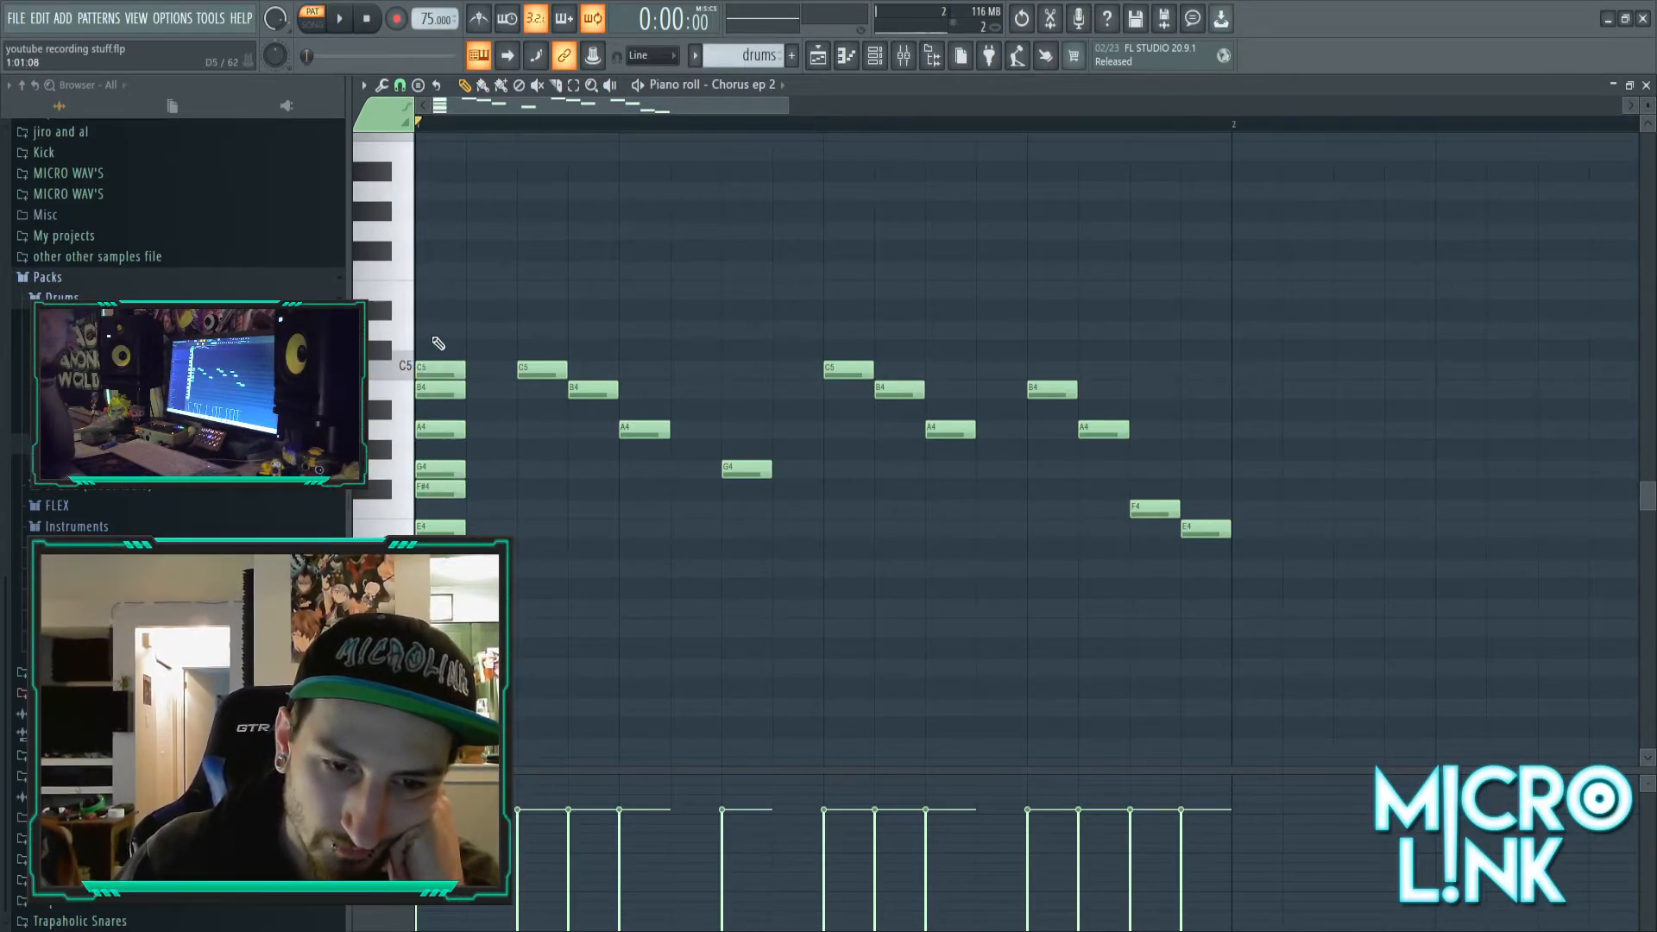
left_click(419, 331)
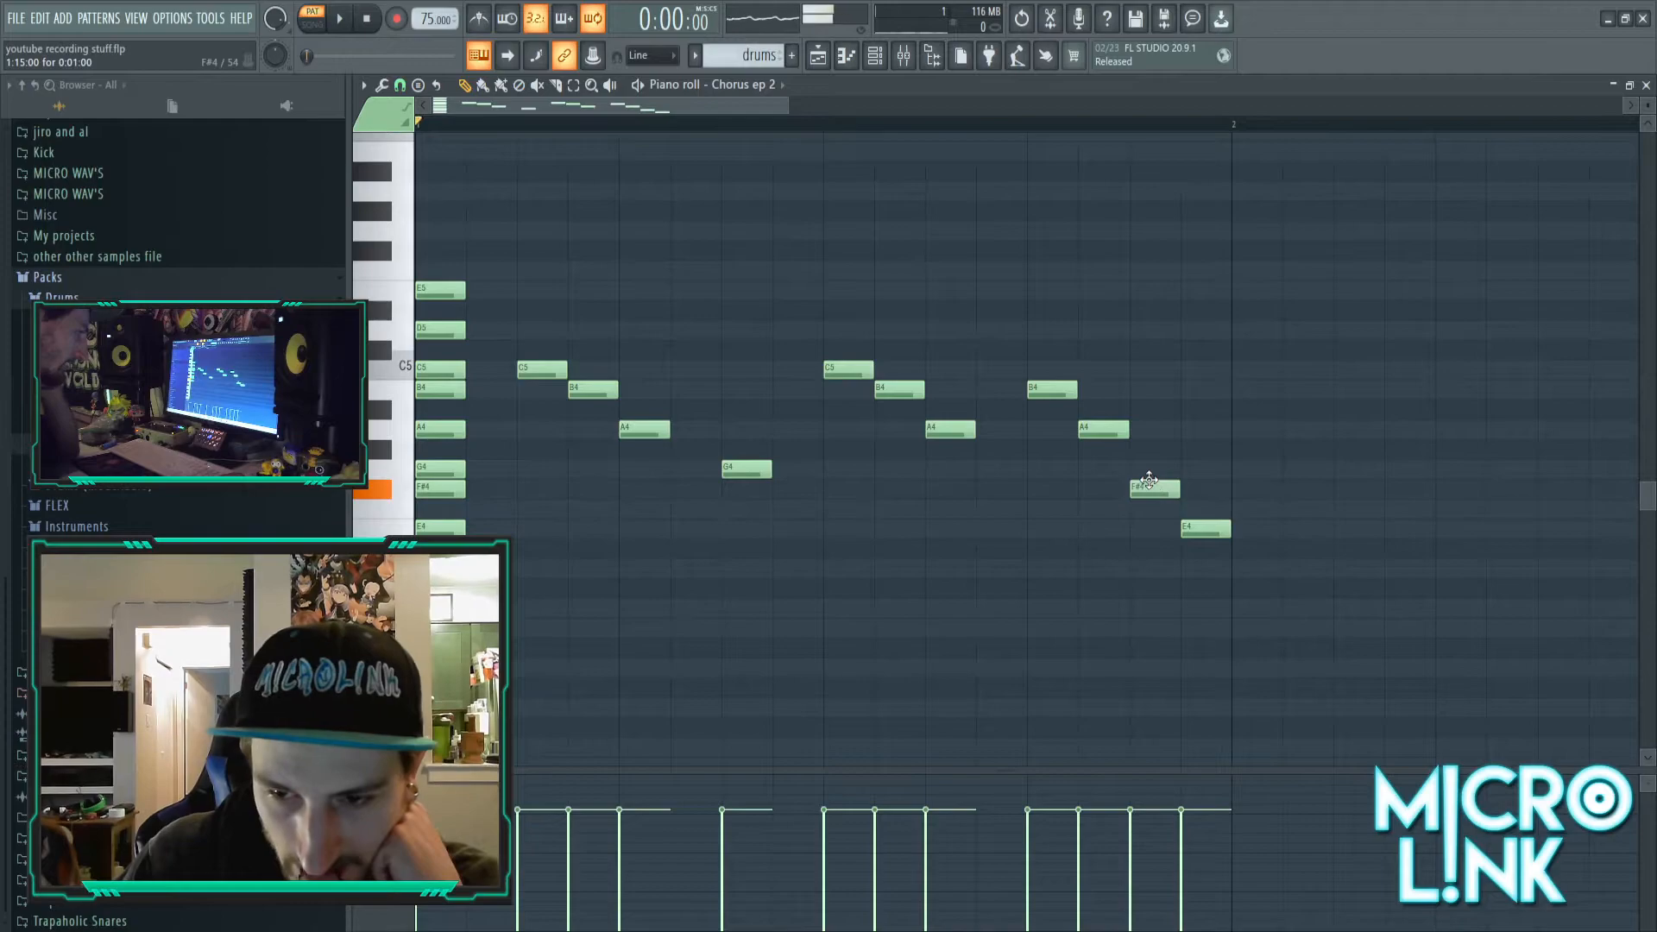
- Clear the stacked notes from the first step, leave a single E4 there, and play the melody
right_click(419, 526)
key("space")
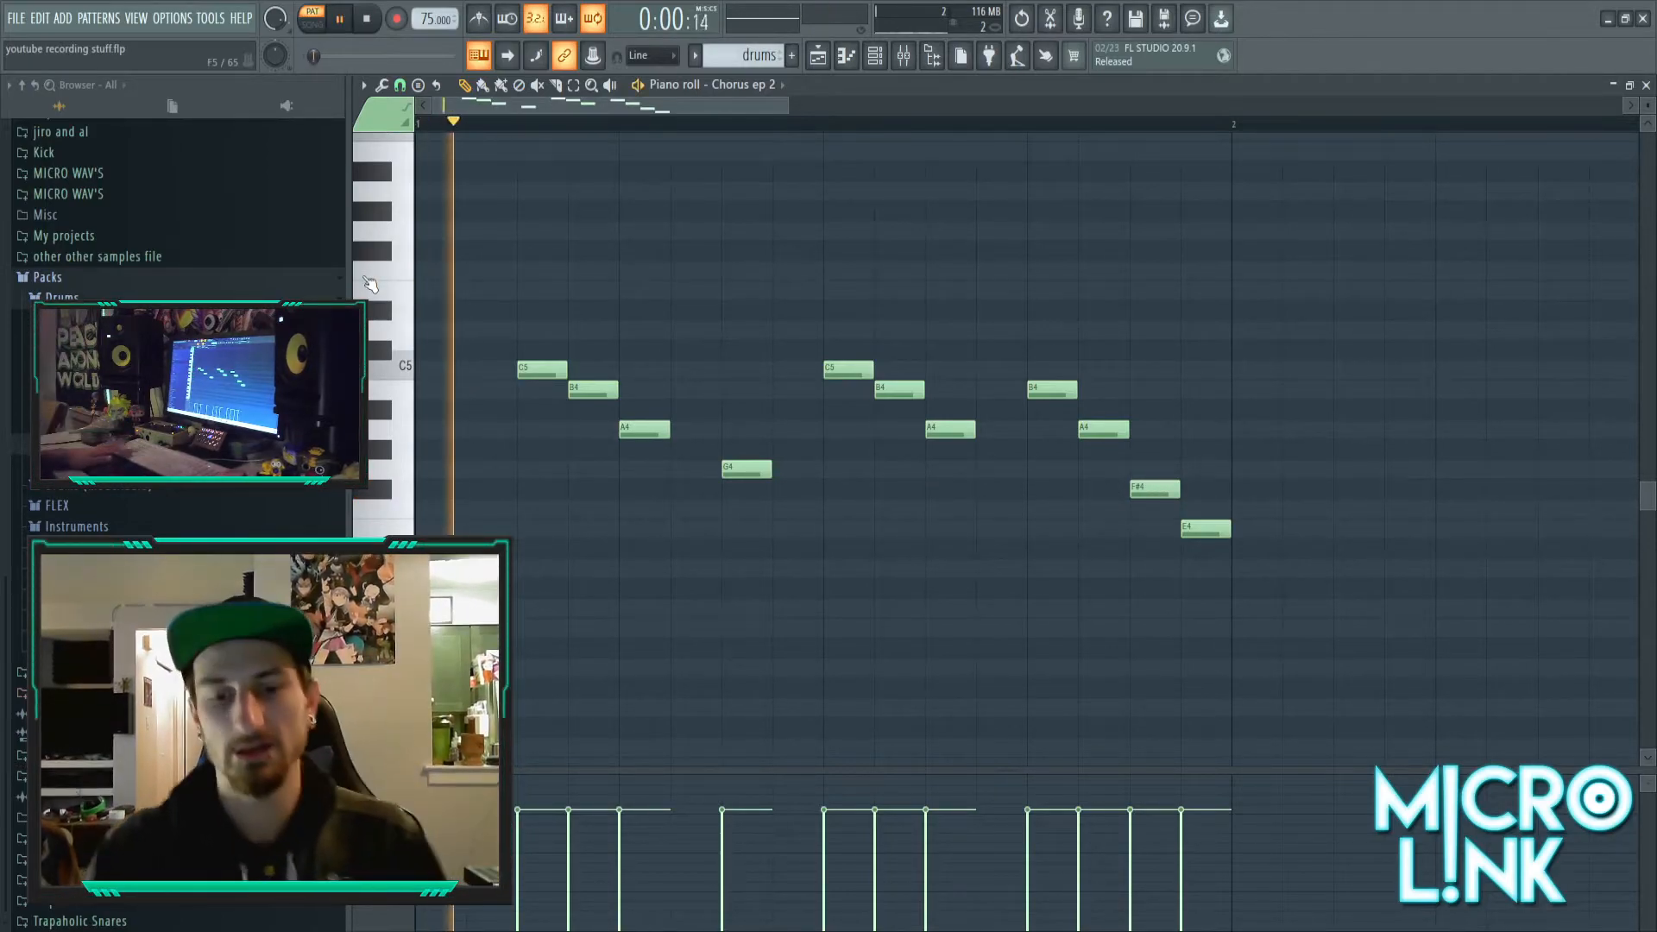
key("space")
left_click(440, 489)
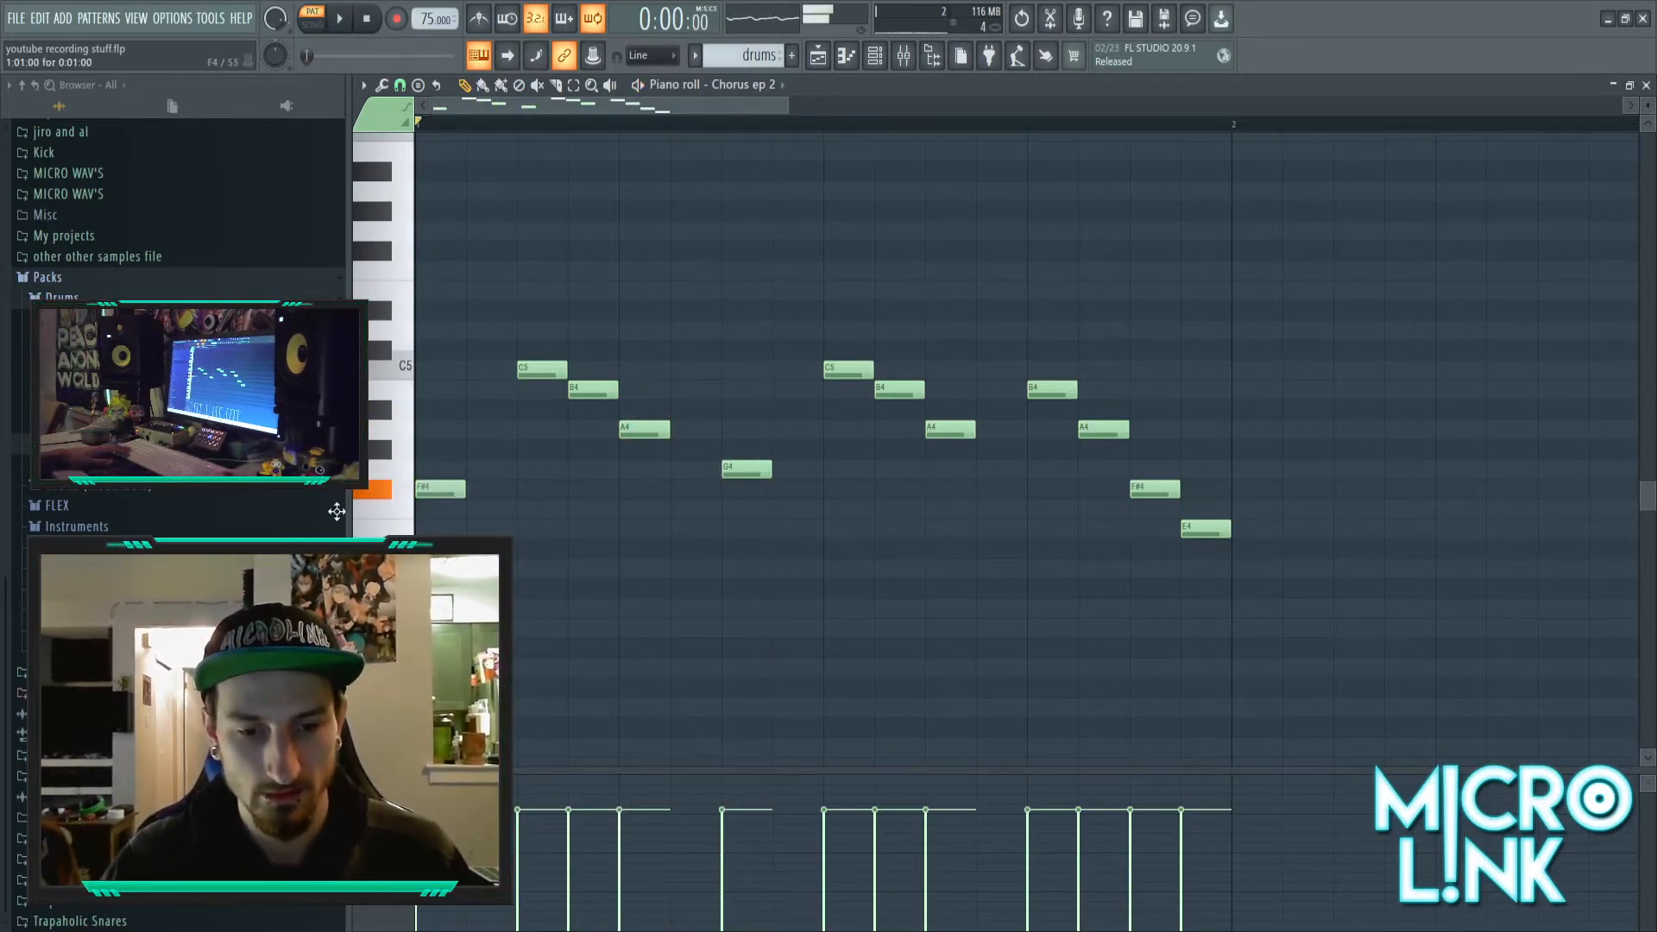
key("space")
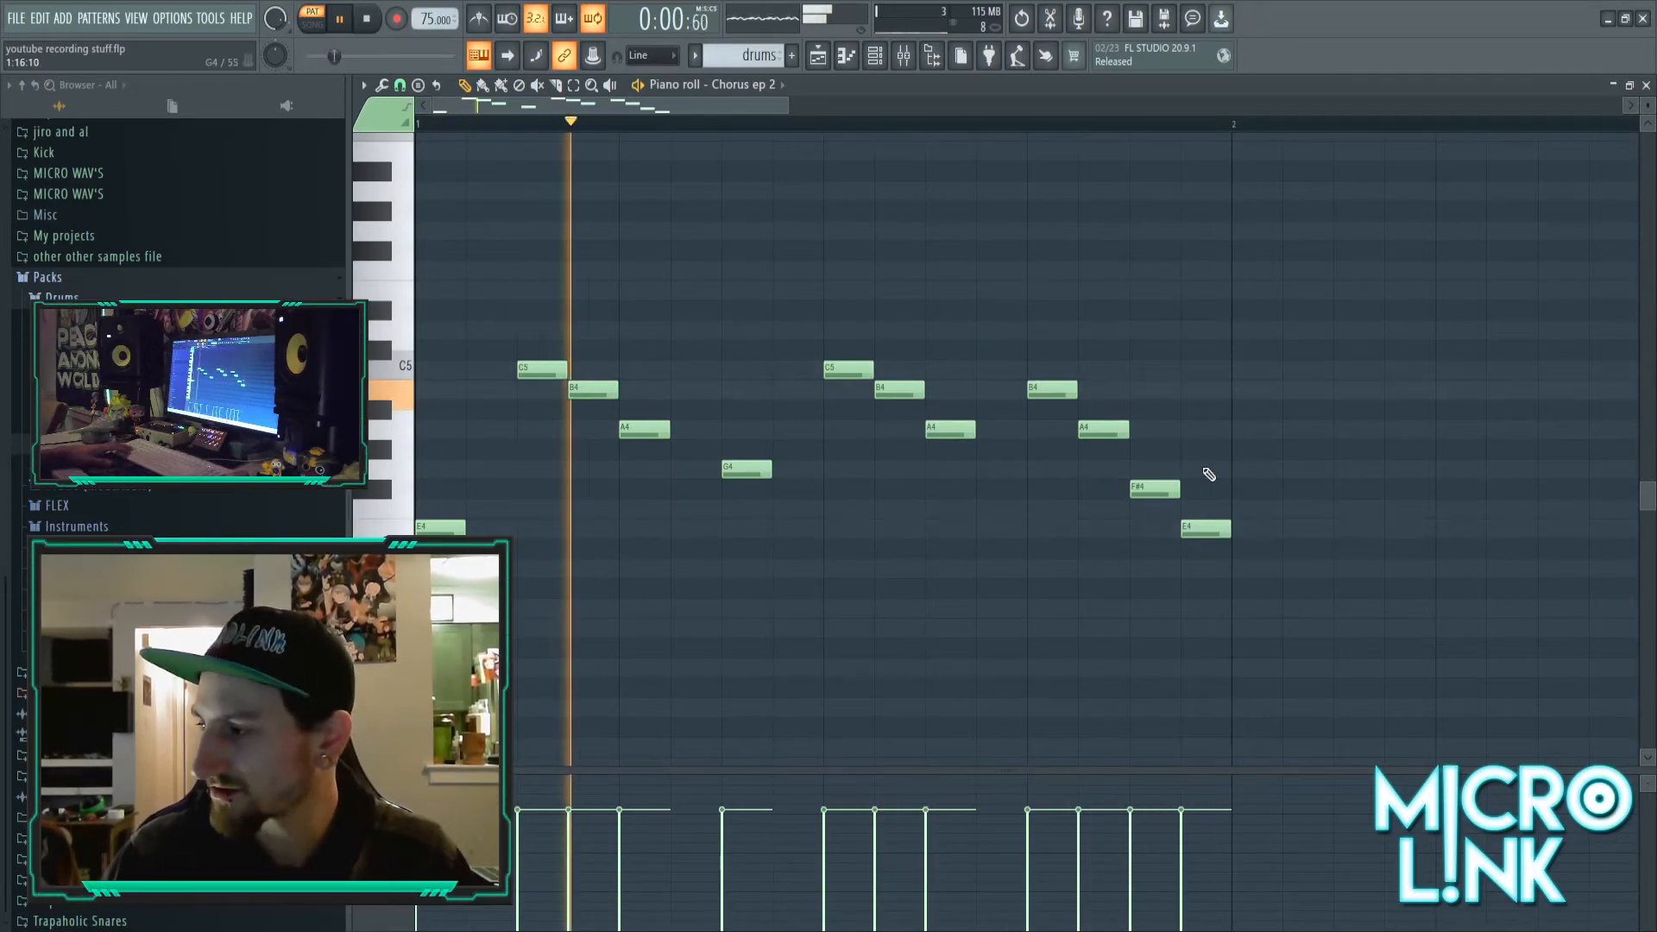
- Duplicate the entire one-bar melody into the second bar and play both bars with the metronome on
scroll(1027, 164, "down", 2)
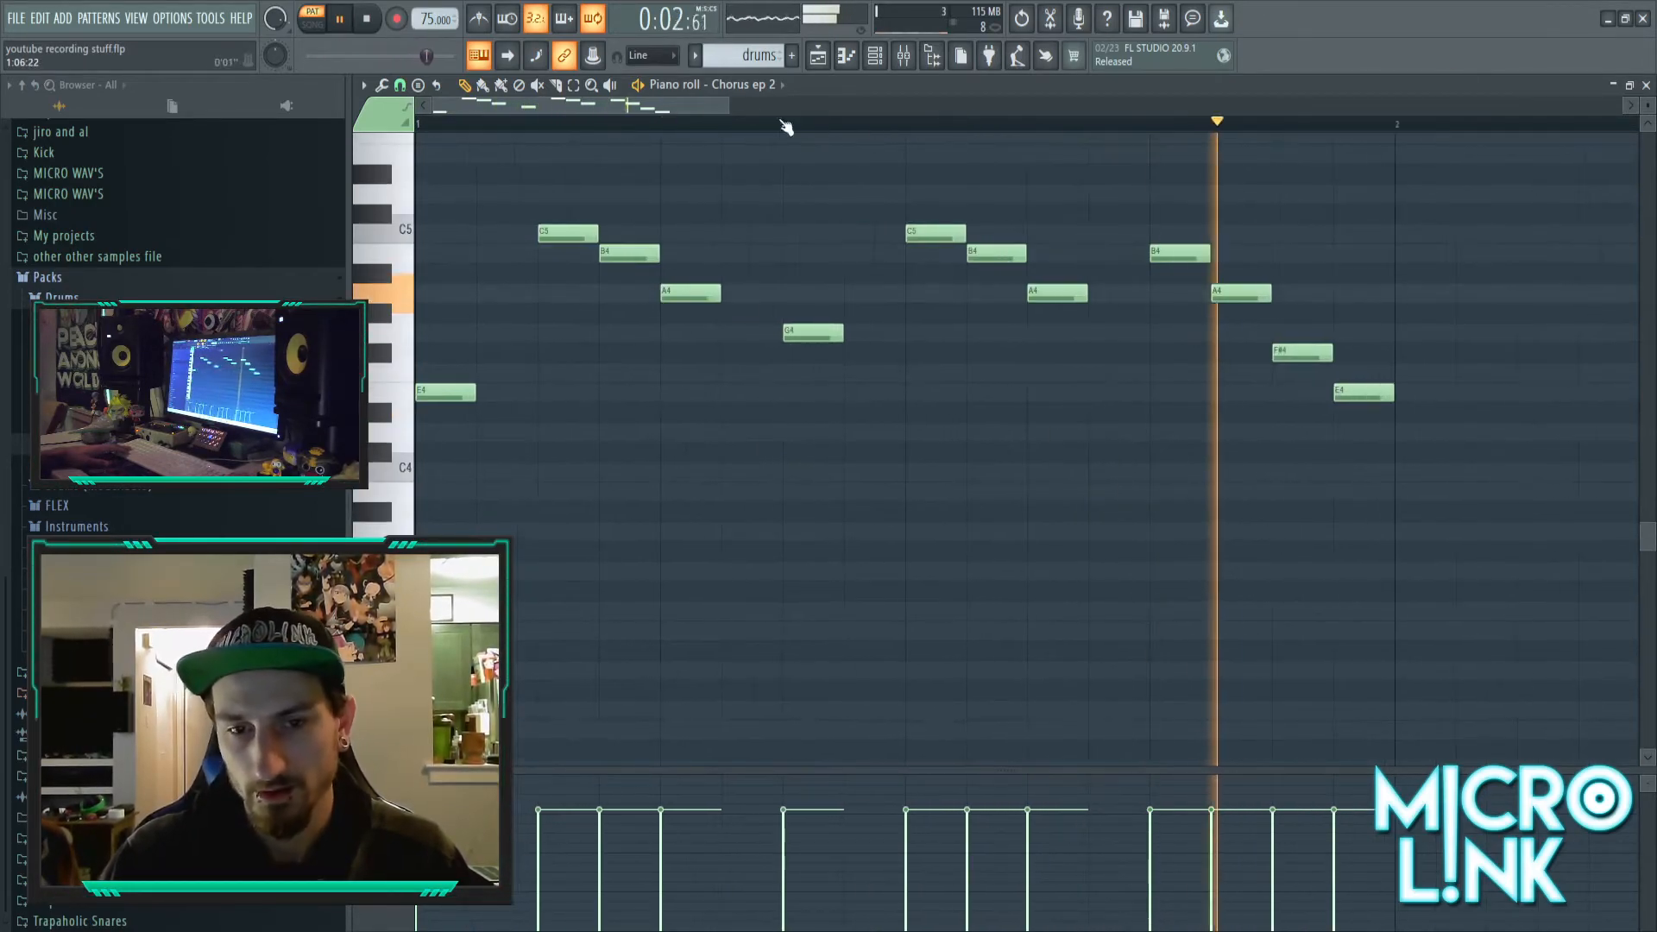
left_click_drag(734, 103, 1216, 107)
key("space")
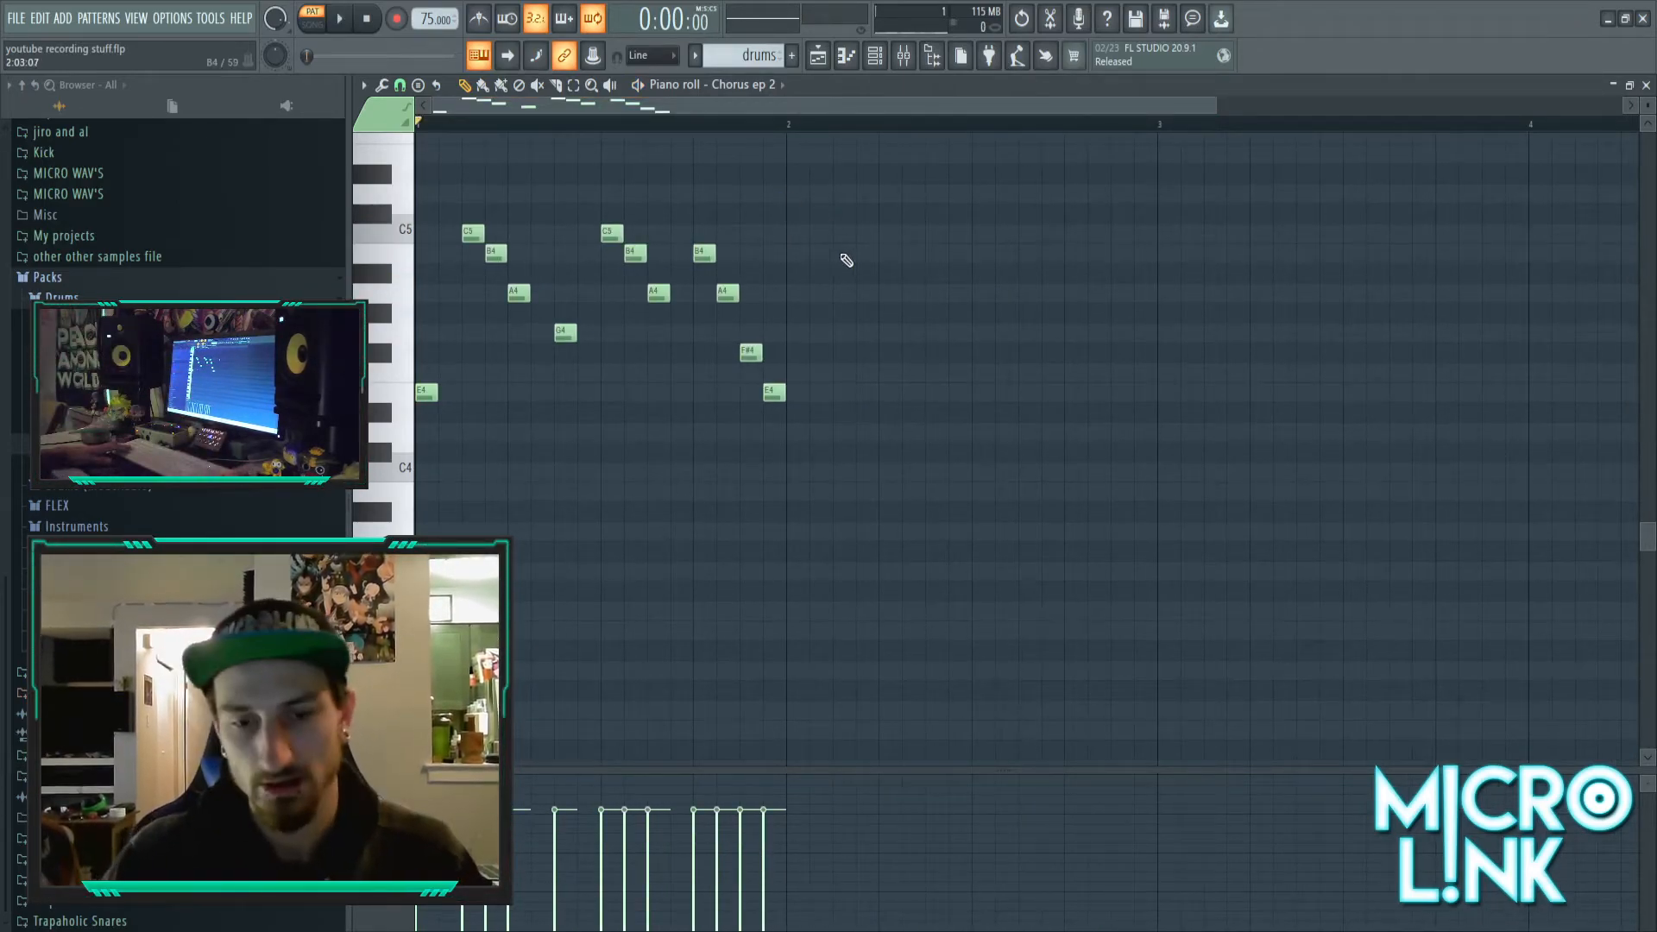
left_click(797, 396)
right_click(808, 397)
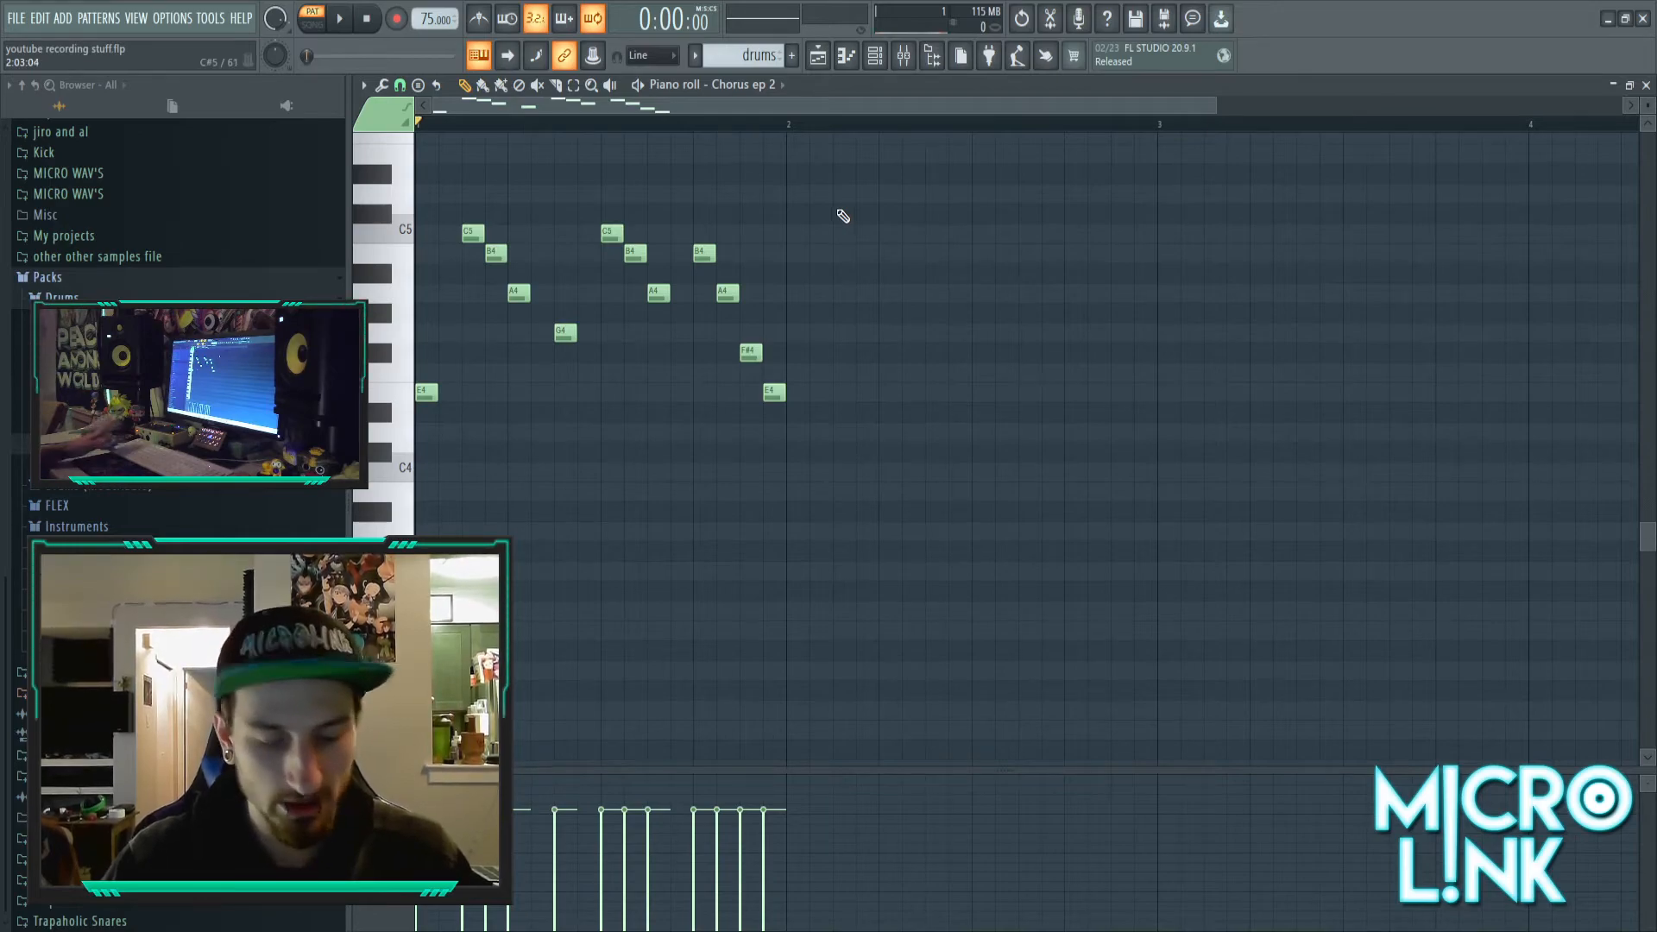
left_click_drag(847, 205, 416, 581)
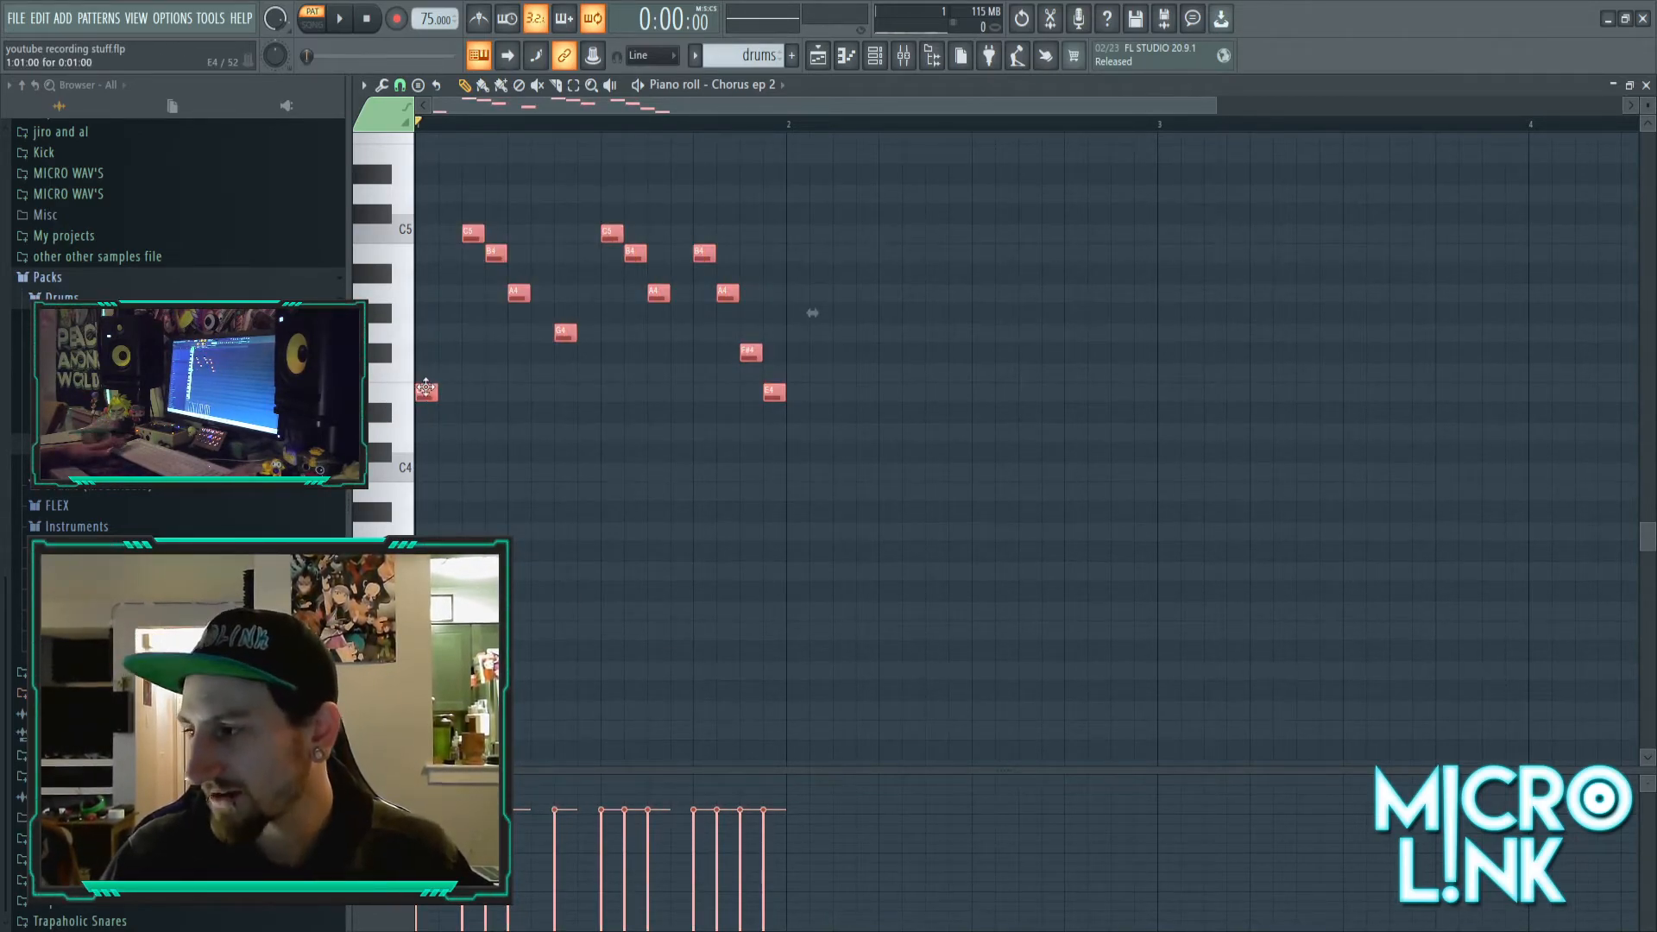
left_click_drag(425, 390, 795, 399)
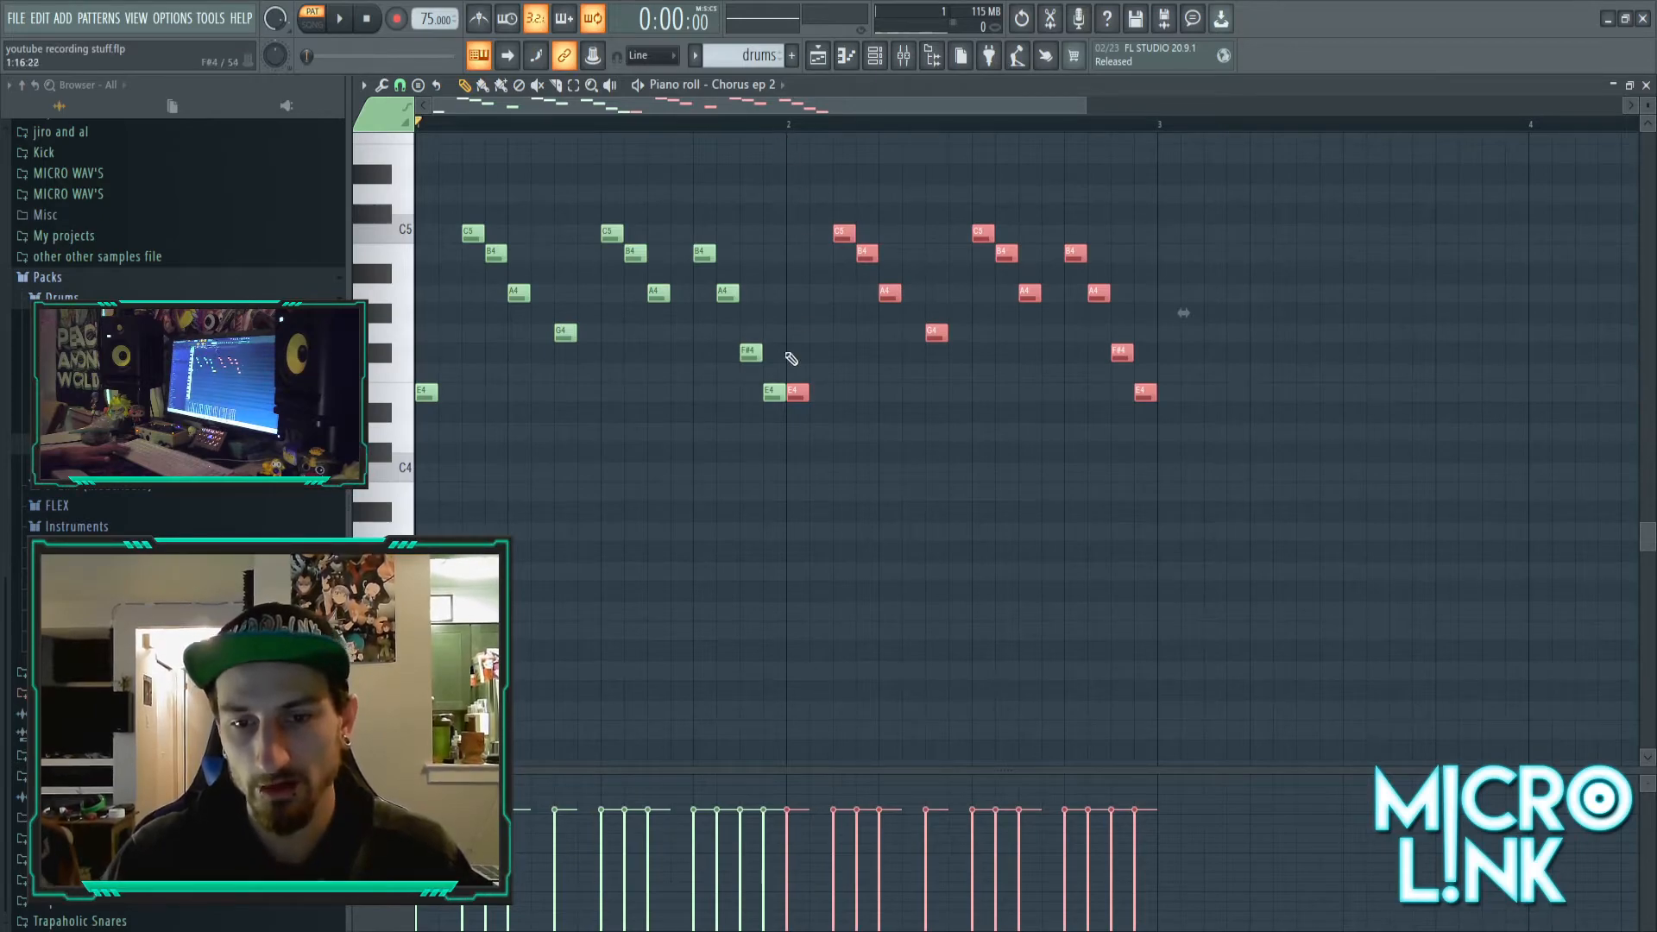
left_click(1161, 270)
key("space")
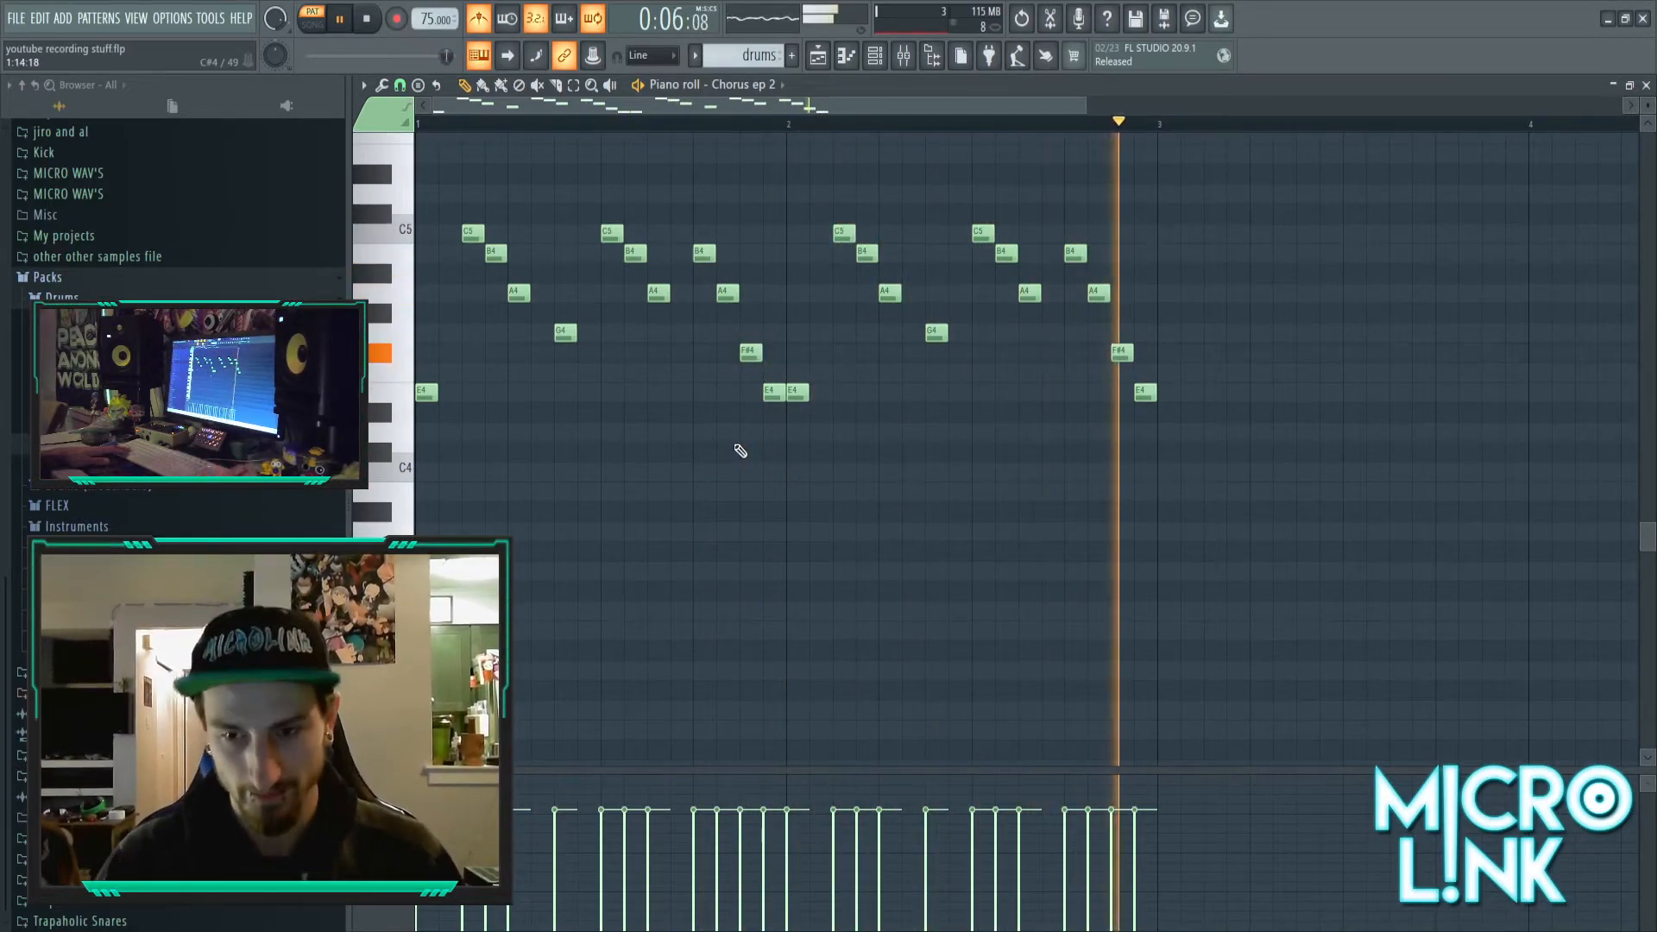
key("space")
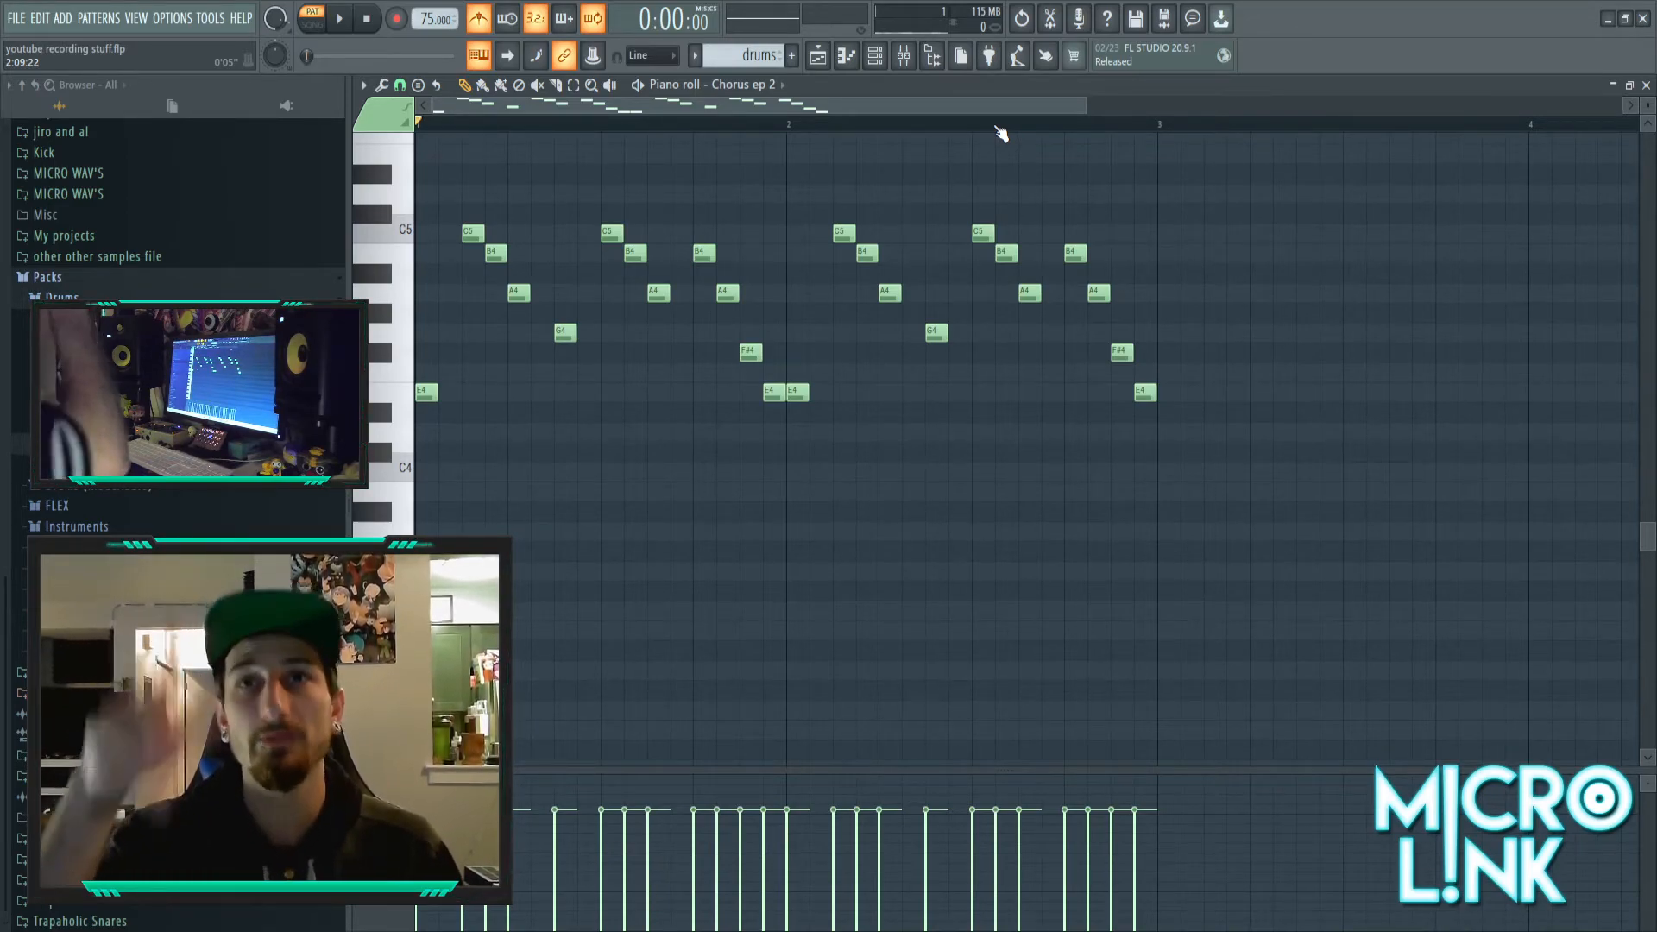
- Lower the G4 in the first bar to E4 and check it in playback
key("space")
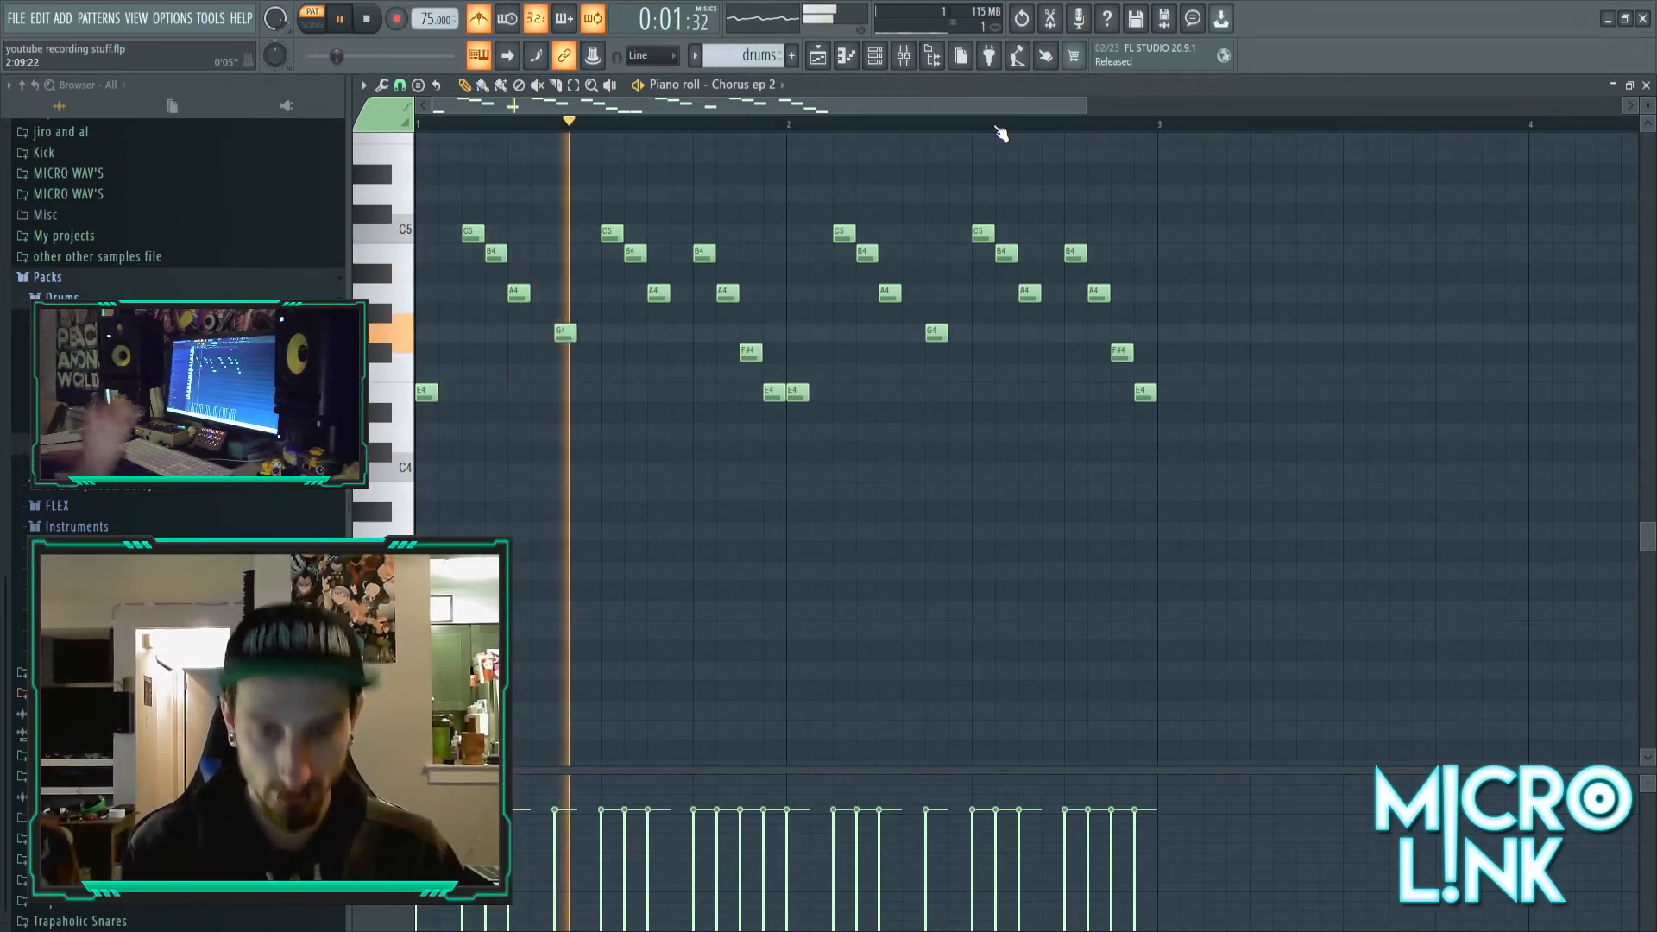
key("space")
left_click_drag(564, 336, 570, 394)
key("space")
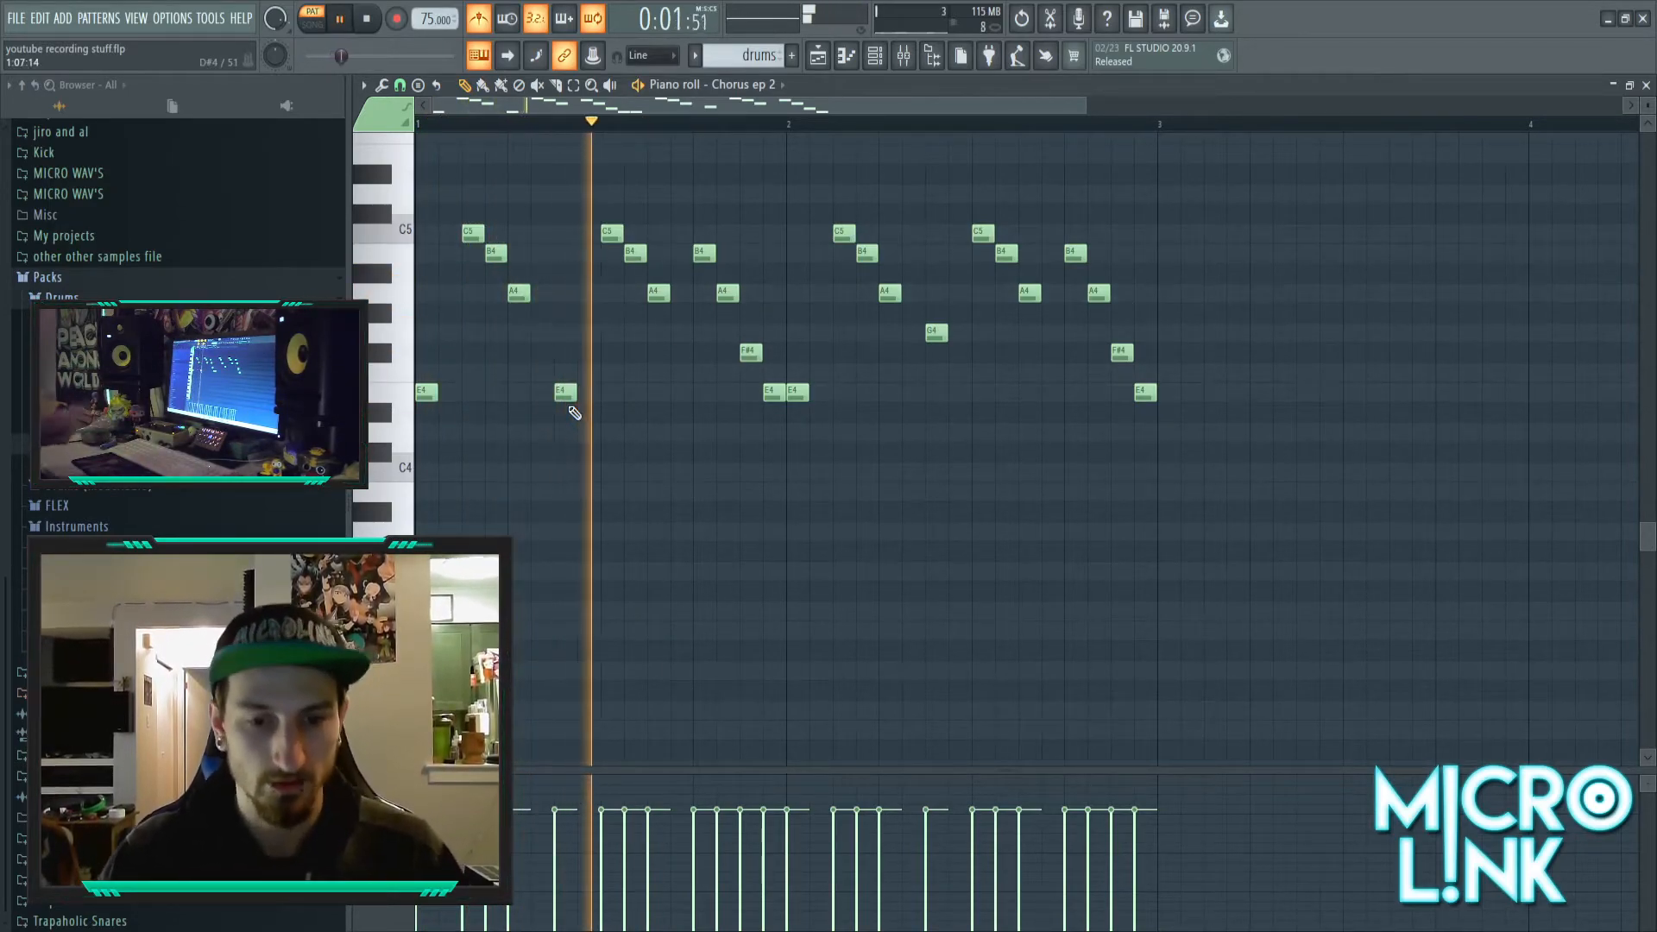
- Raise the last B4 in the first bar to C5 and replay the melody
key("space")
left_click_drag(698, 239, 701, 231)
key("space")
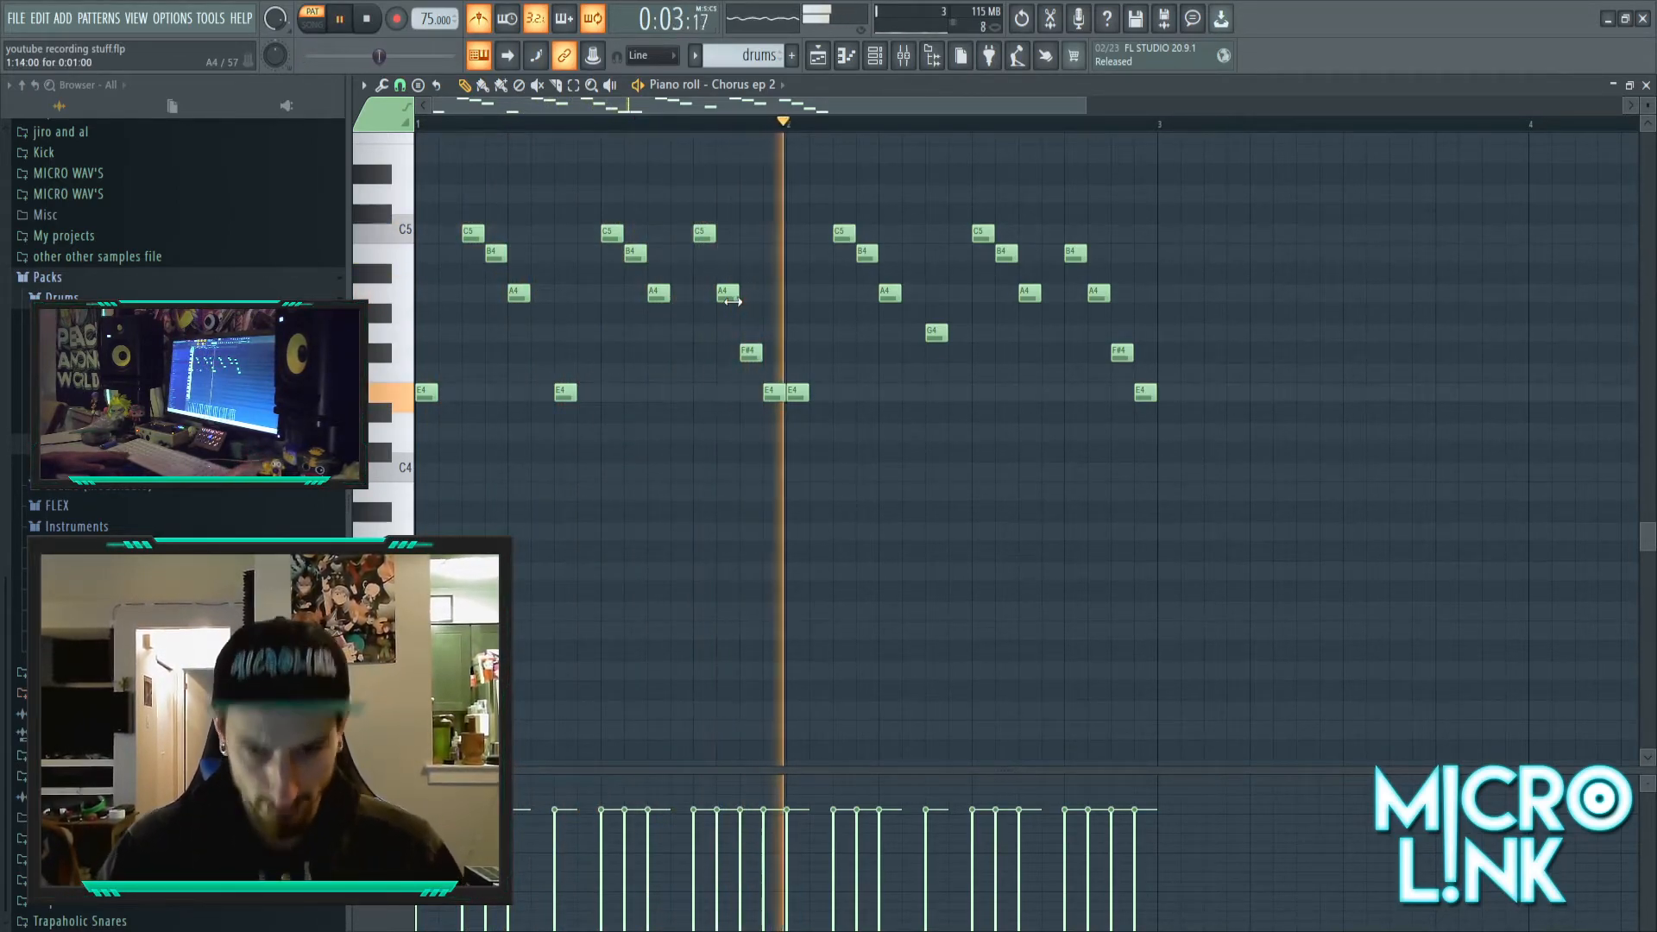
key("space")
key("space")
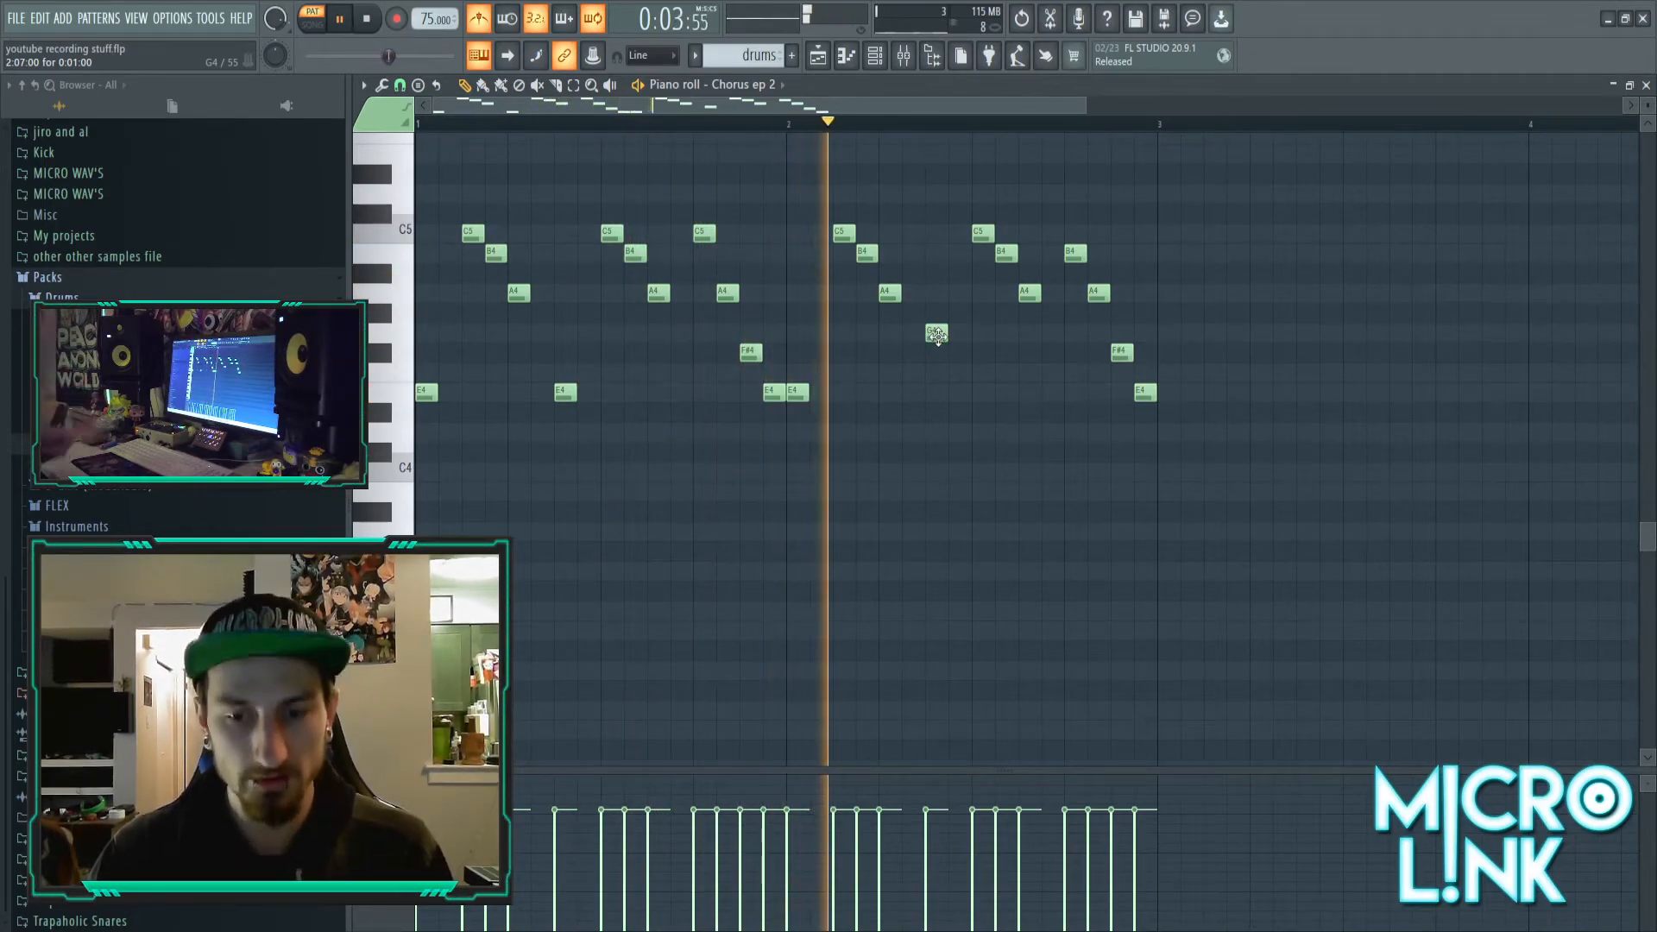
- In the second bar, lower the G4 to F#4 and change the last three notes to C5, B4 and G4
left_click_drag(936, 333, 937, 353)
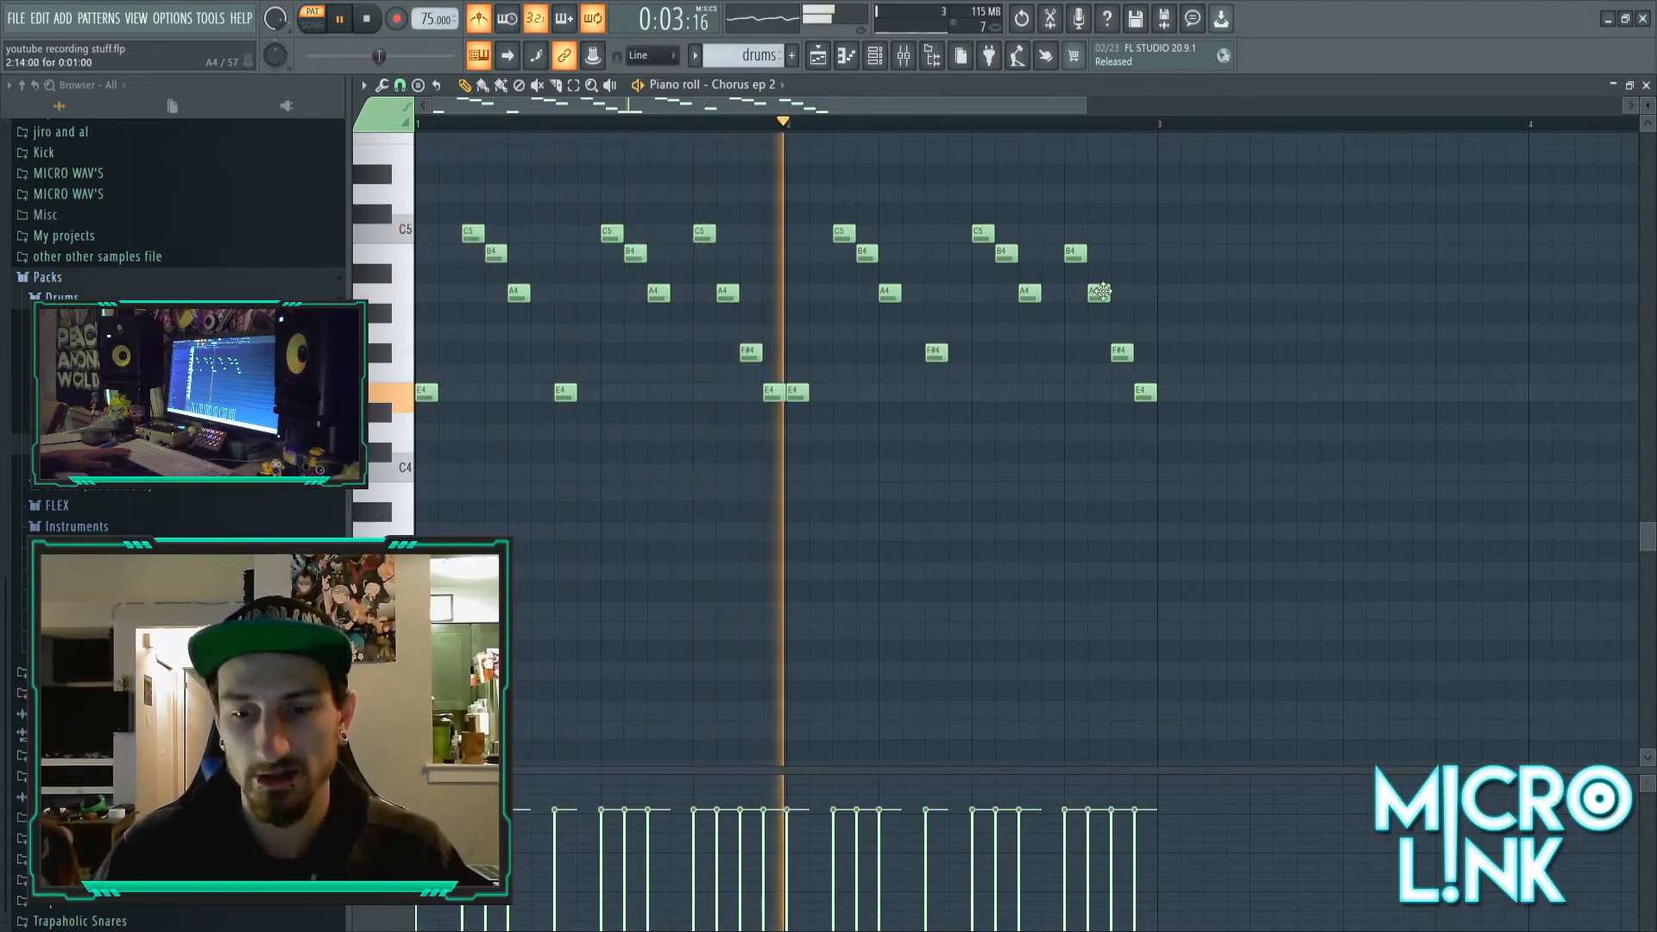
key("space")
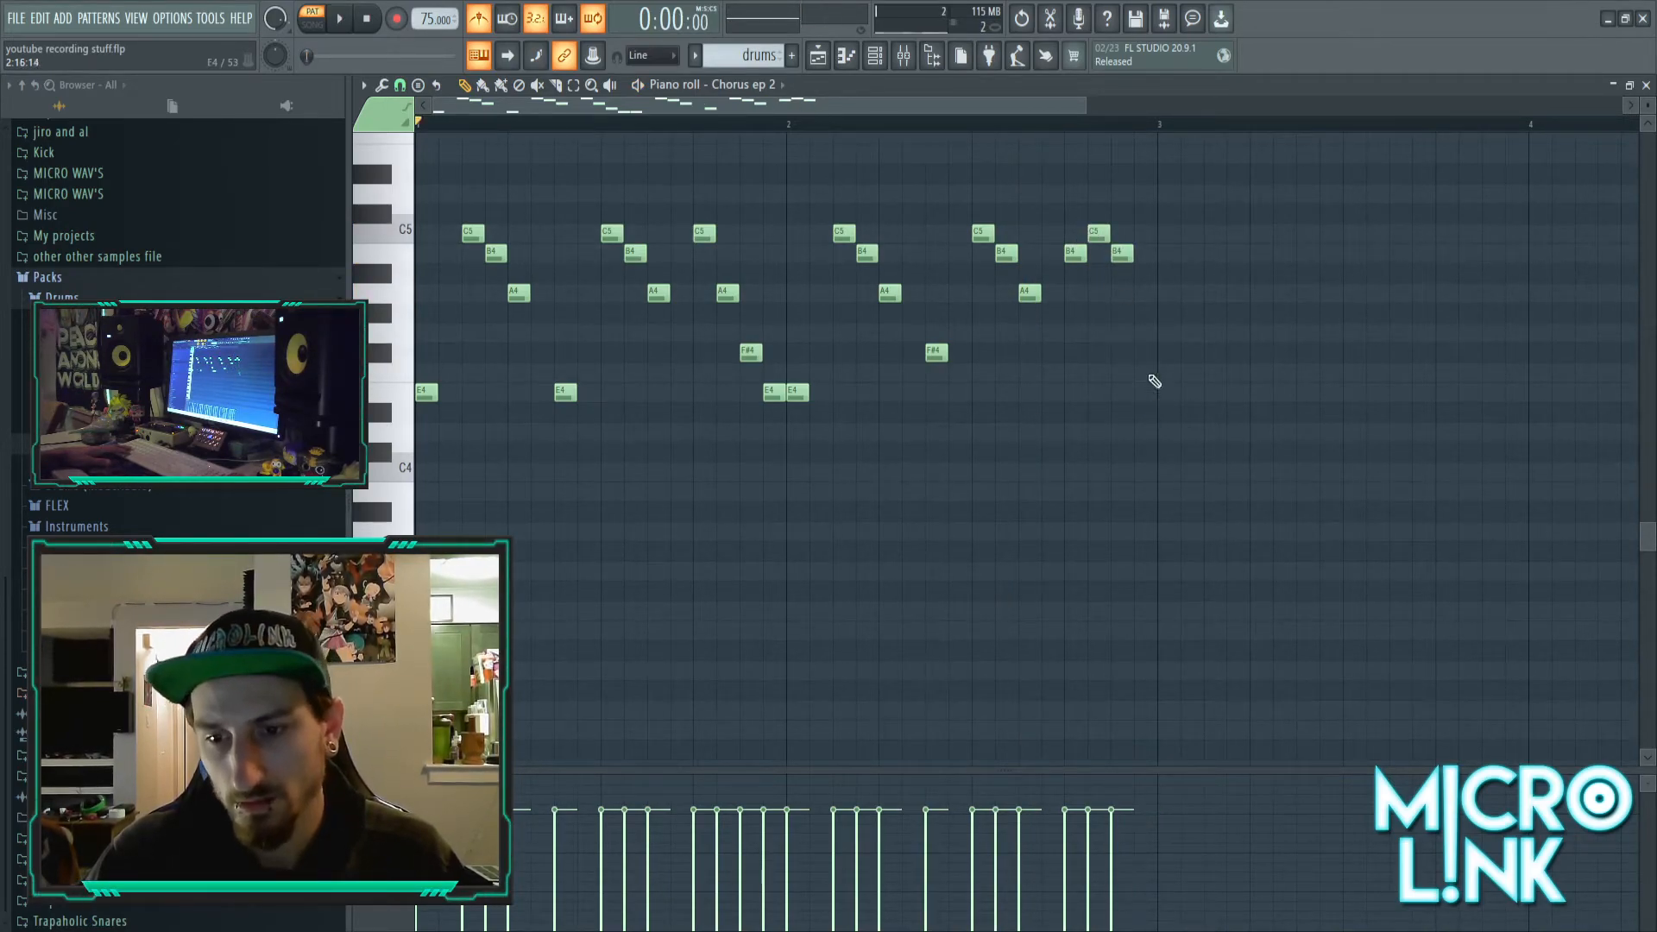
left_click(1145, 333)
- Play the revised melody, switch the metronome off and close the Piano roll
key("space")
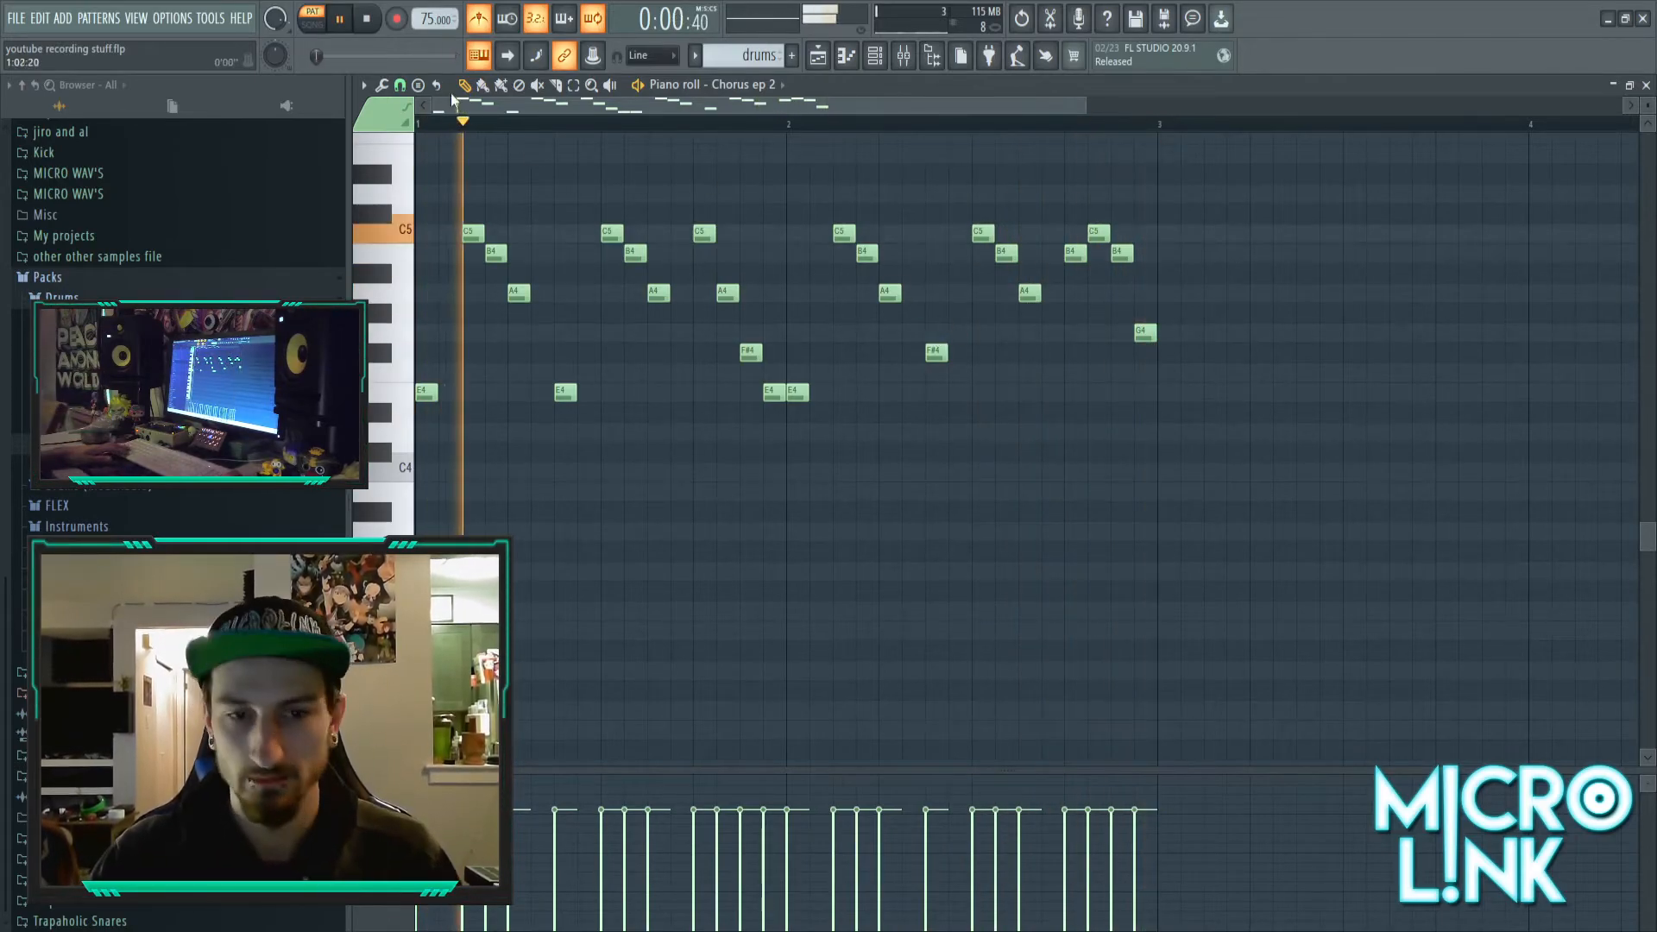
left_click(483, 20)
key("Escape")
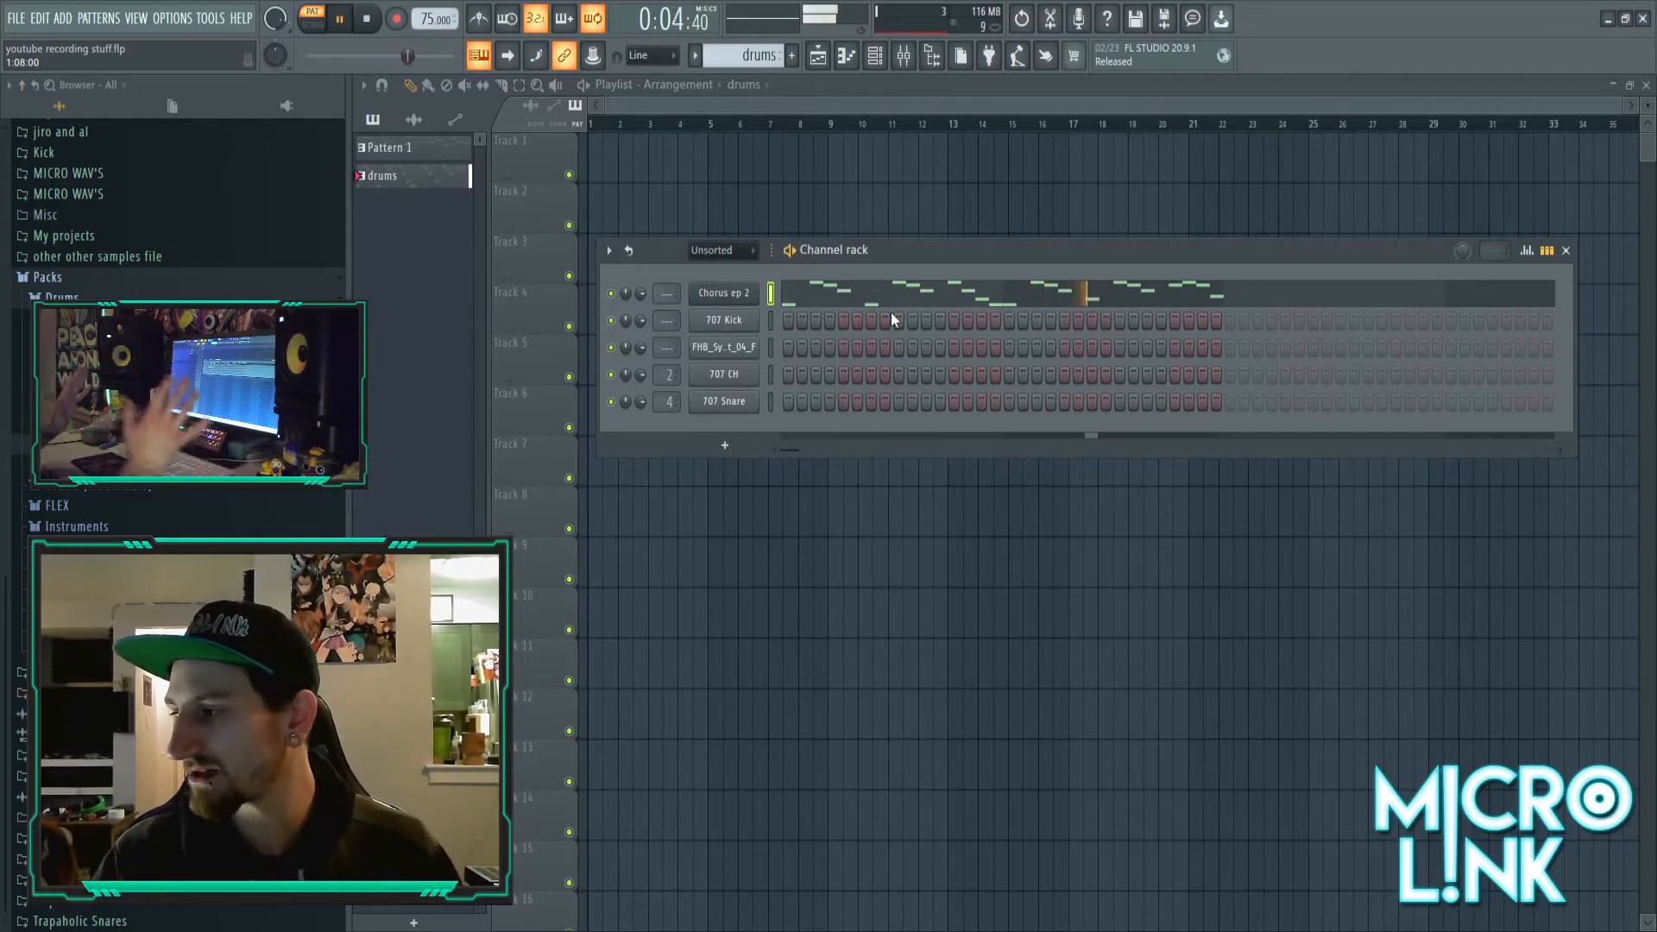
- Place 707 Kick hits on steps 1, 7, 17, 20 and 23 of the drums pattern
left_click(788, 320)
left_click(871, 320)
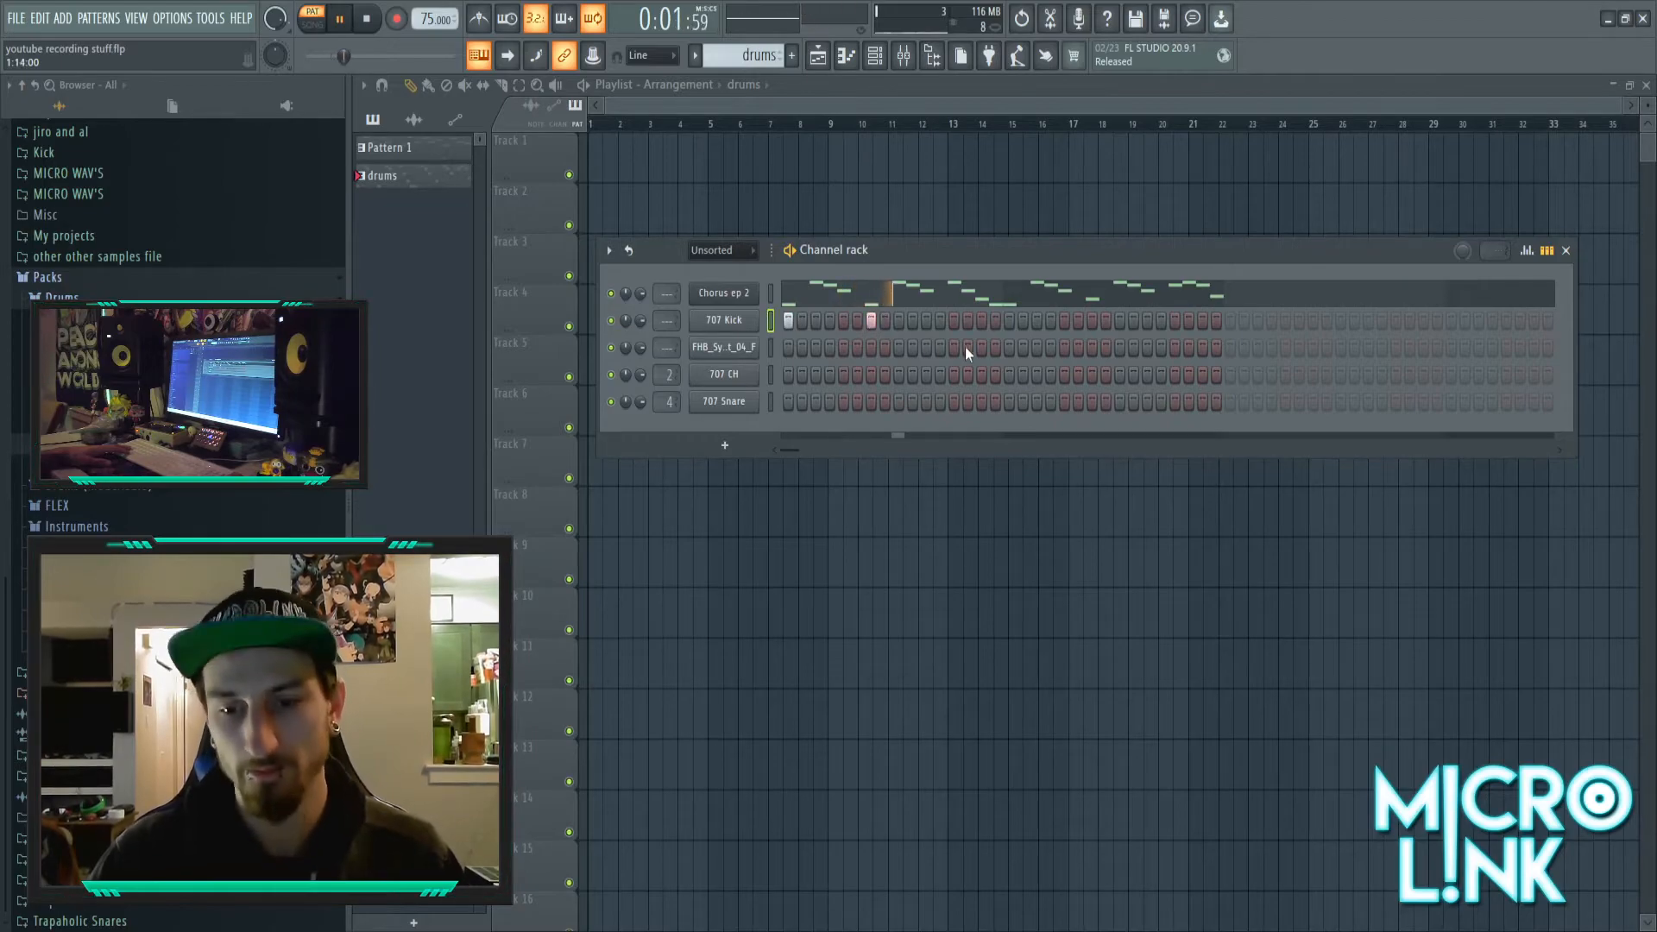
left_click(1009, 320)
left_click(1050, 320)
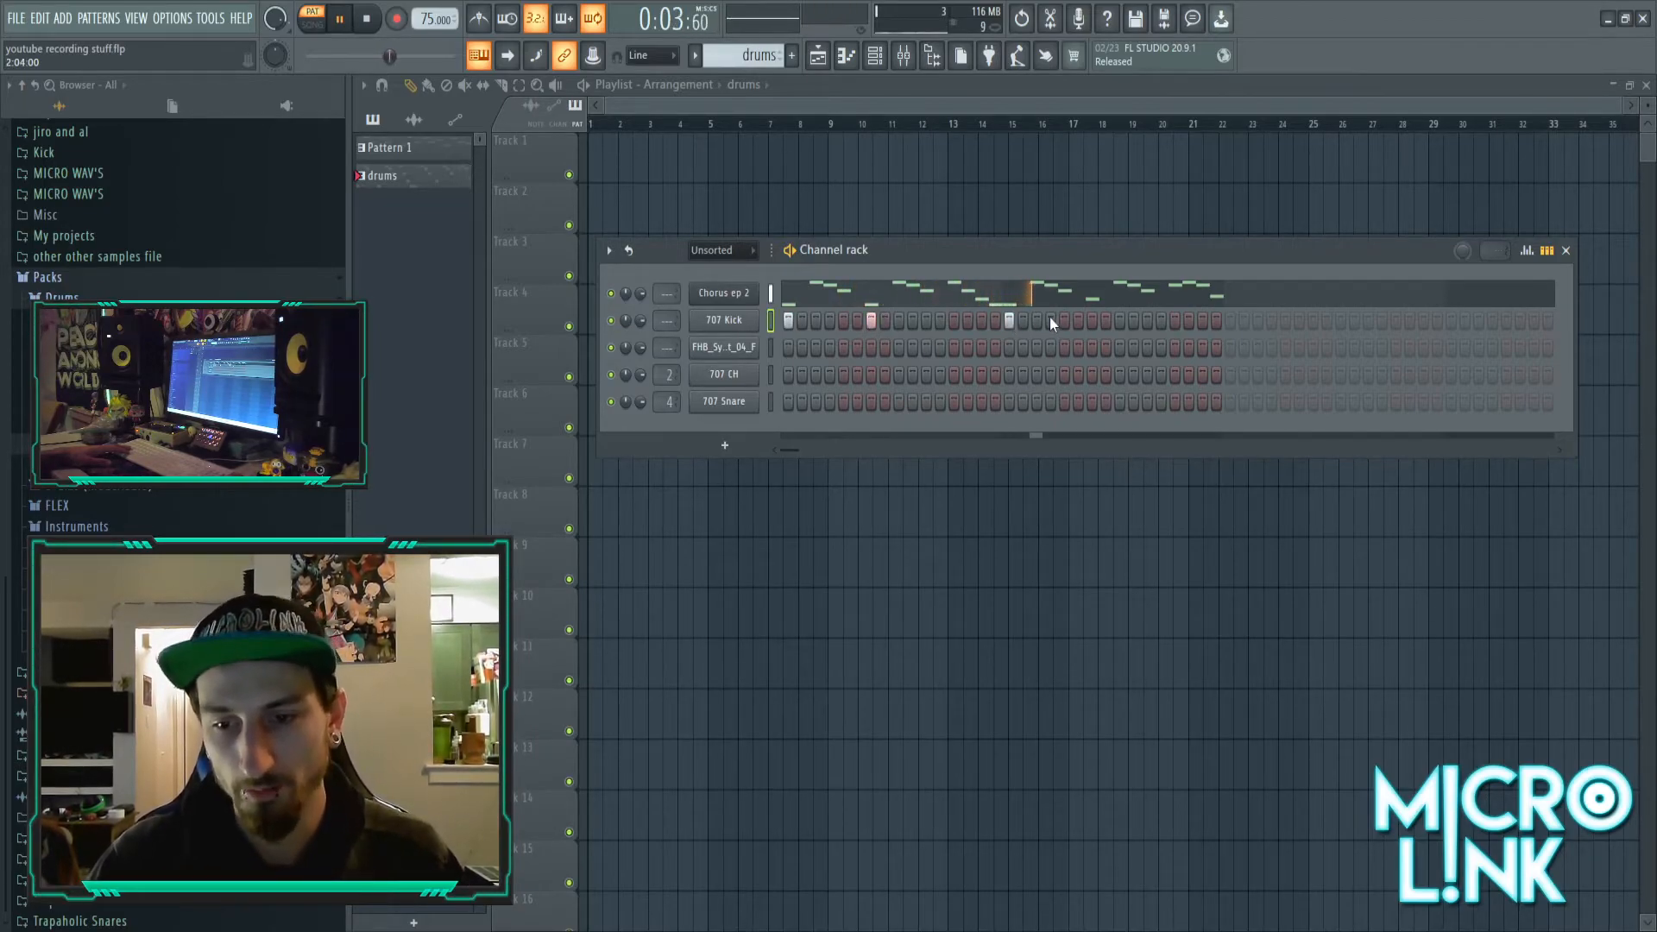
left_click(1092, 320)
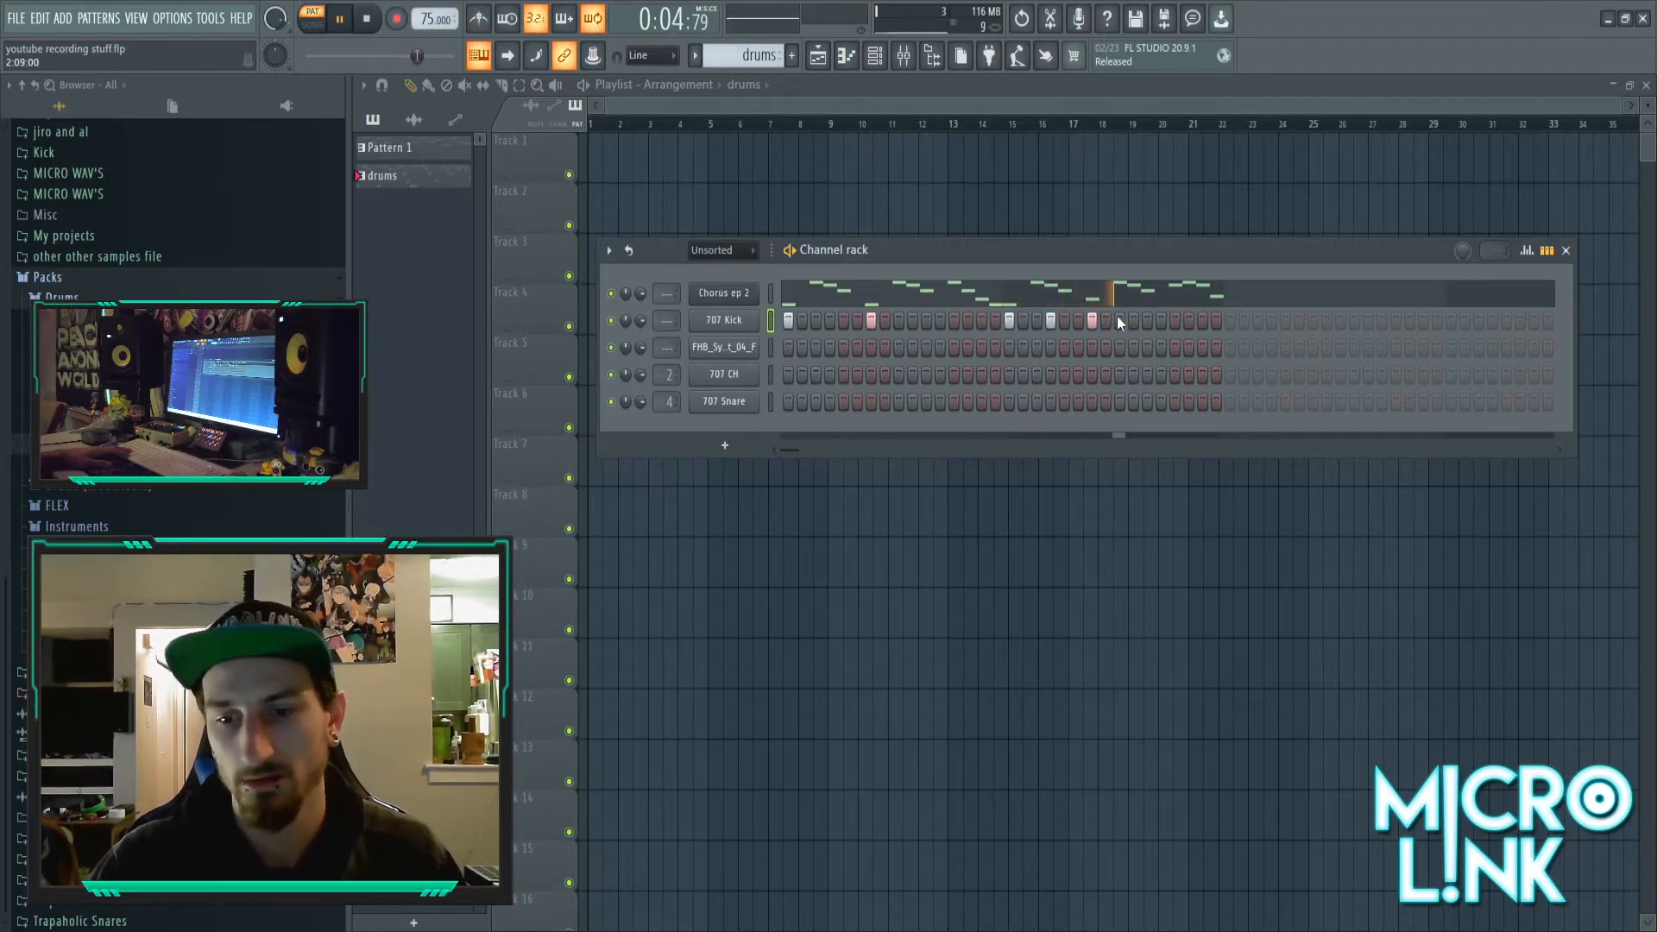
- Place 707 Snare hits on steps 5, 13, 16 and 21, plus a roll across steps 29 to 32
left_click(843, 401)
left_click(953, 401)
left_click(995, 402)
left_click(1064, 401)
left_click(1175, 401)
left_click_drag(1178, 401, 1215, 403)
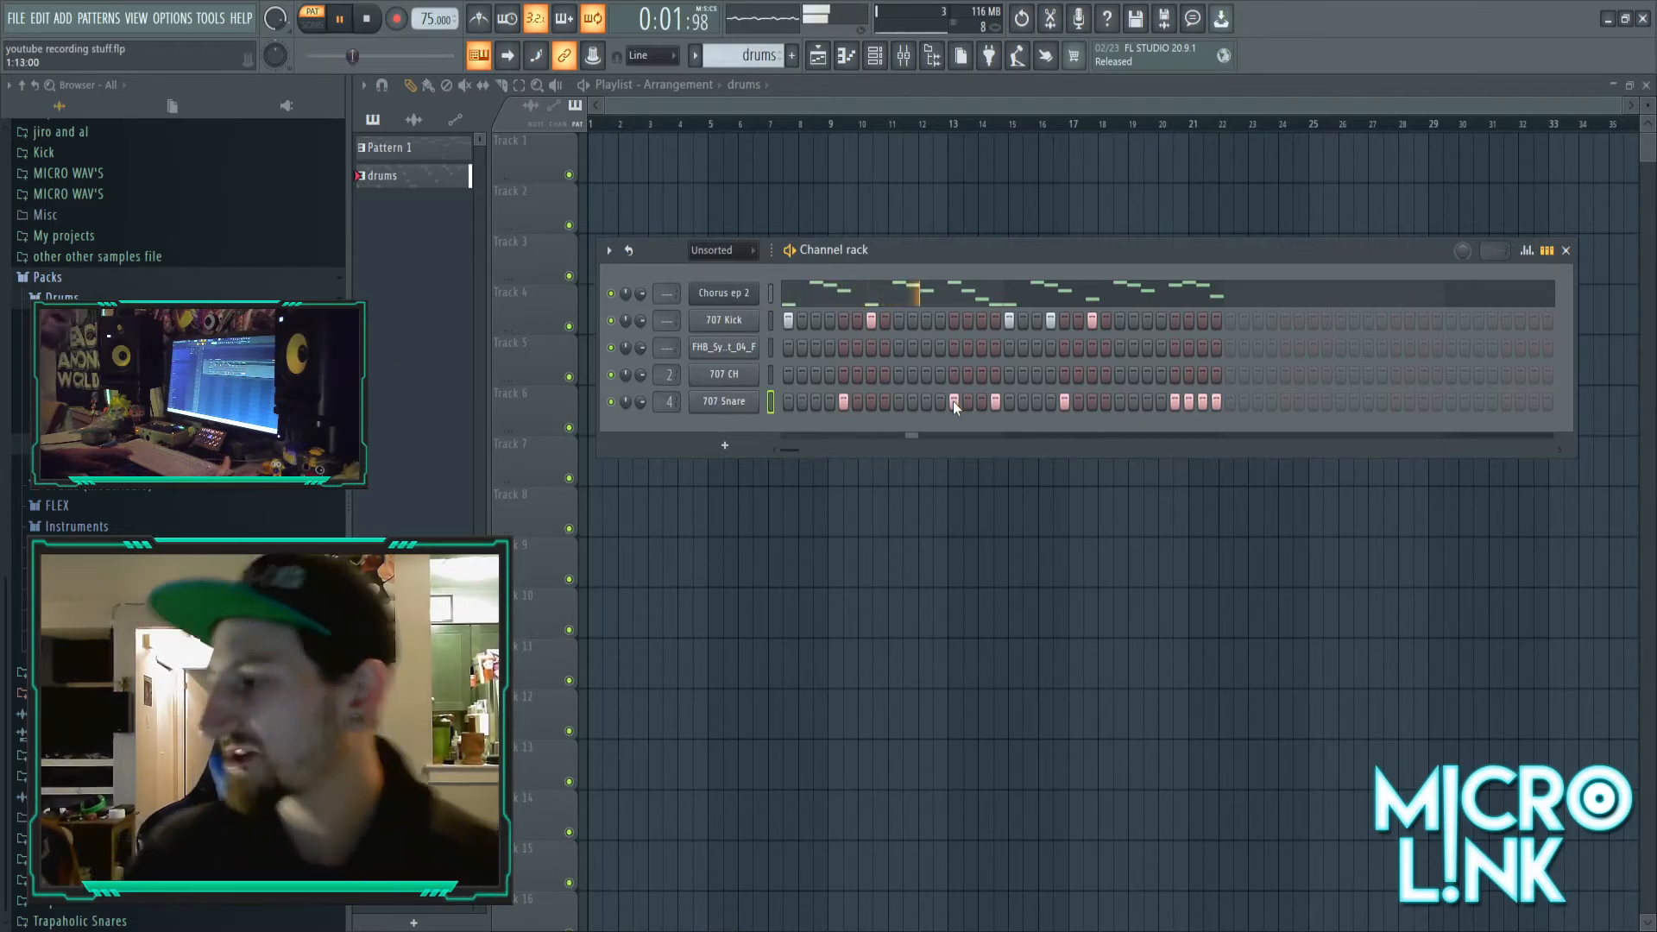
- Place 707 CH hits on every fourth step across both bars and play the beat
left_click(747, 375)
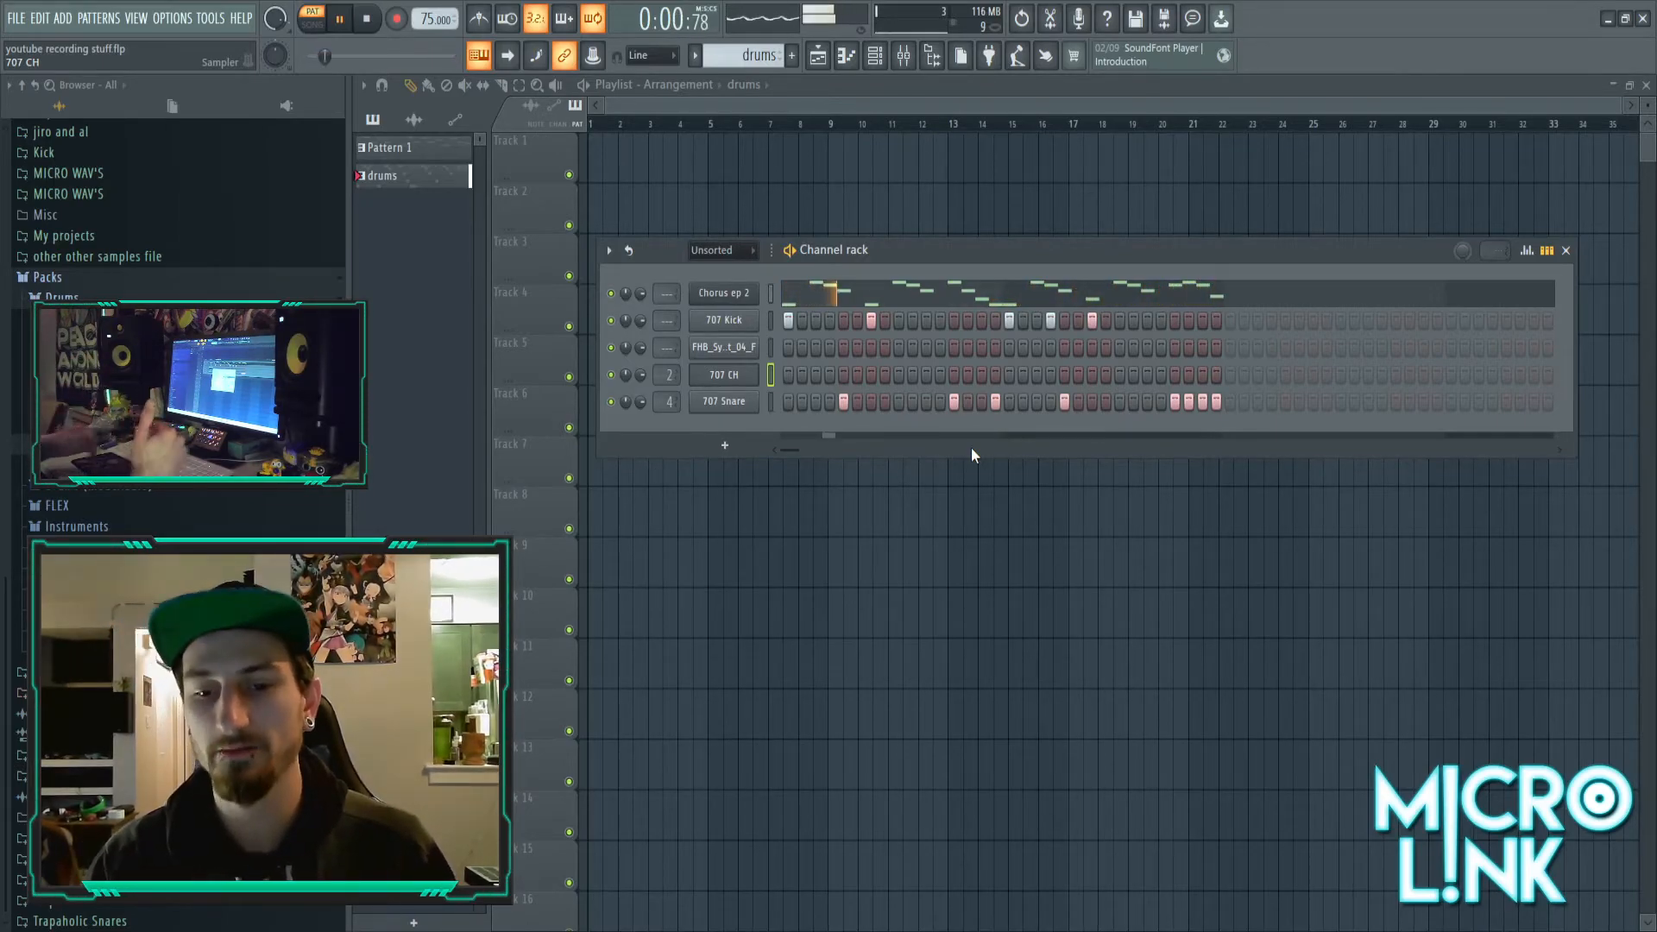
key("ctrl+z")
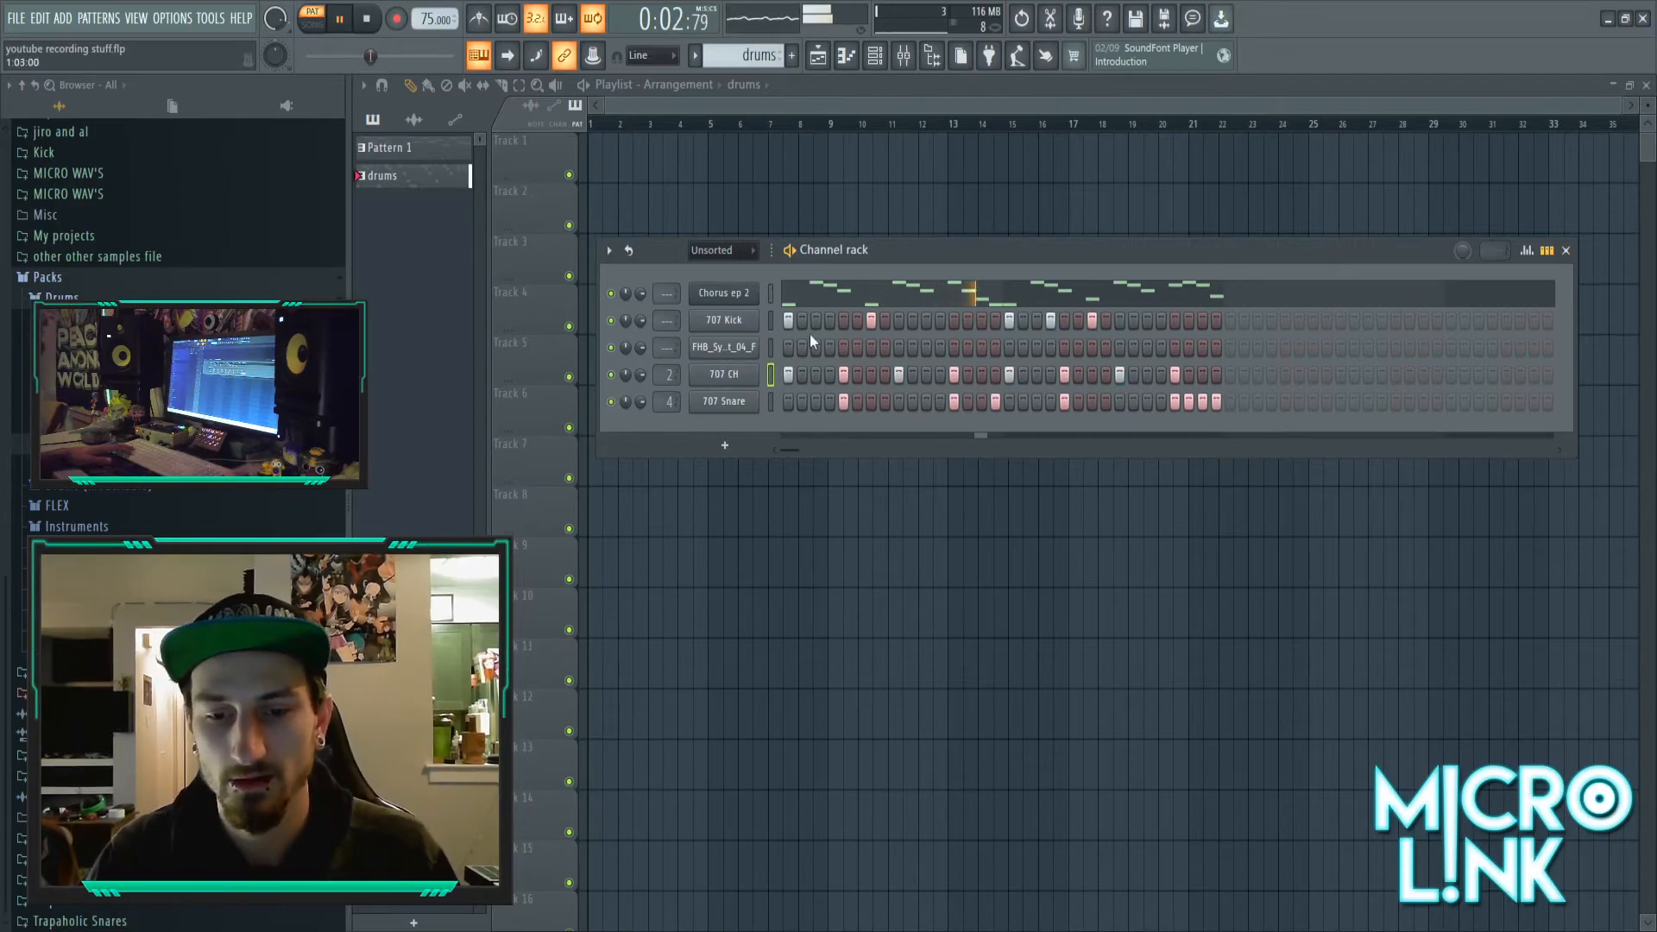
left_click_drag(785, 378, 976, 360)
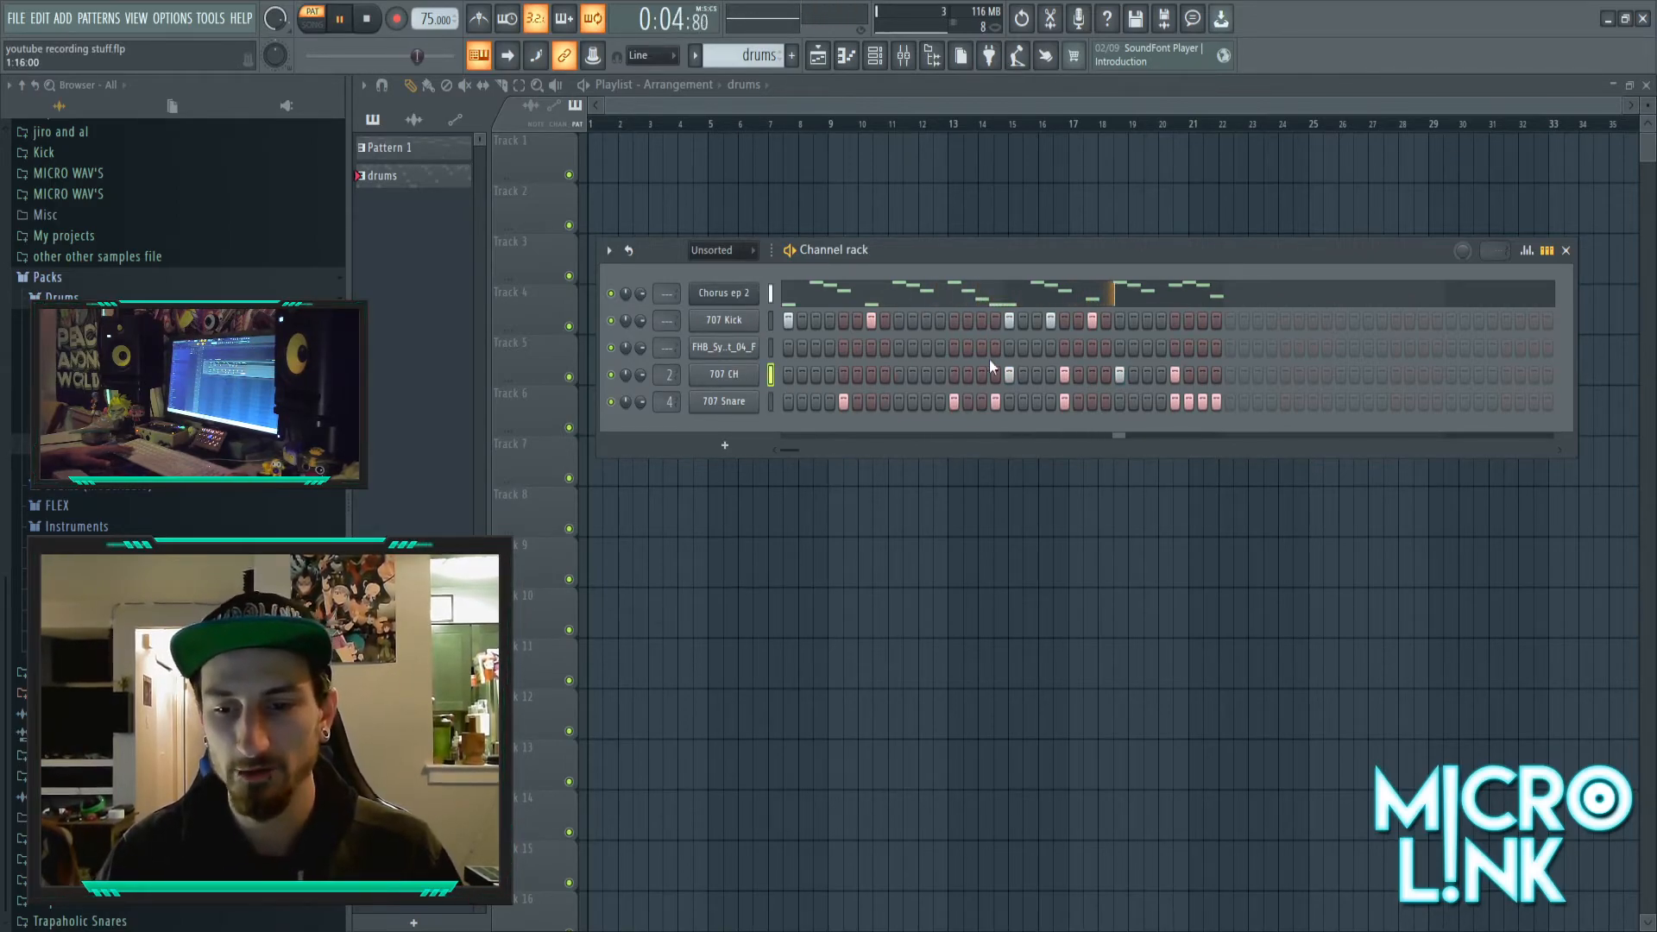
left_click(842, 372)
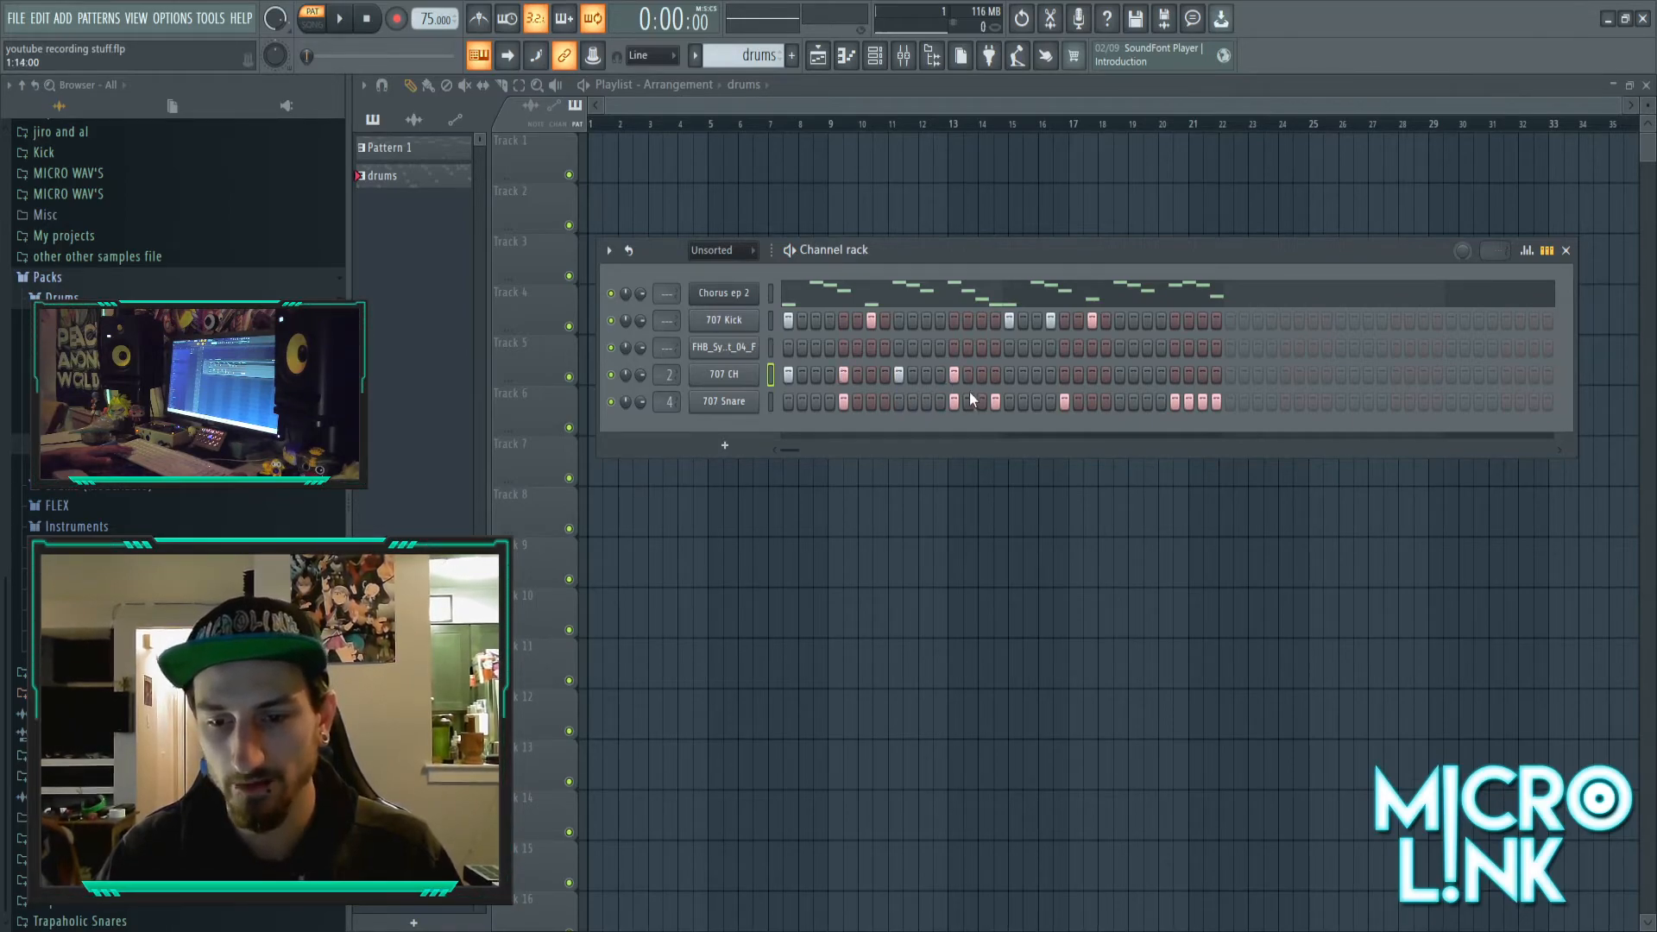
left_click(1067, 377)
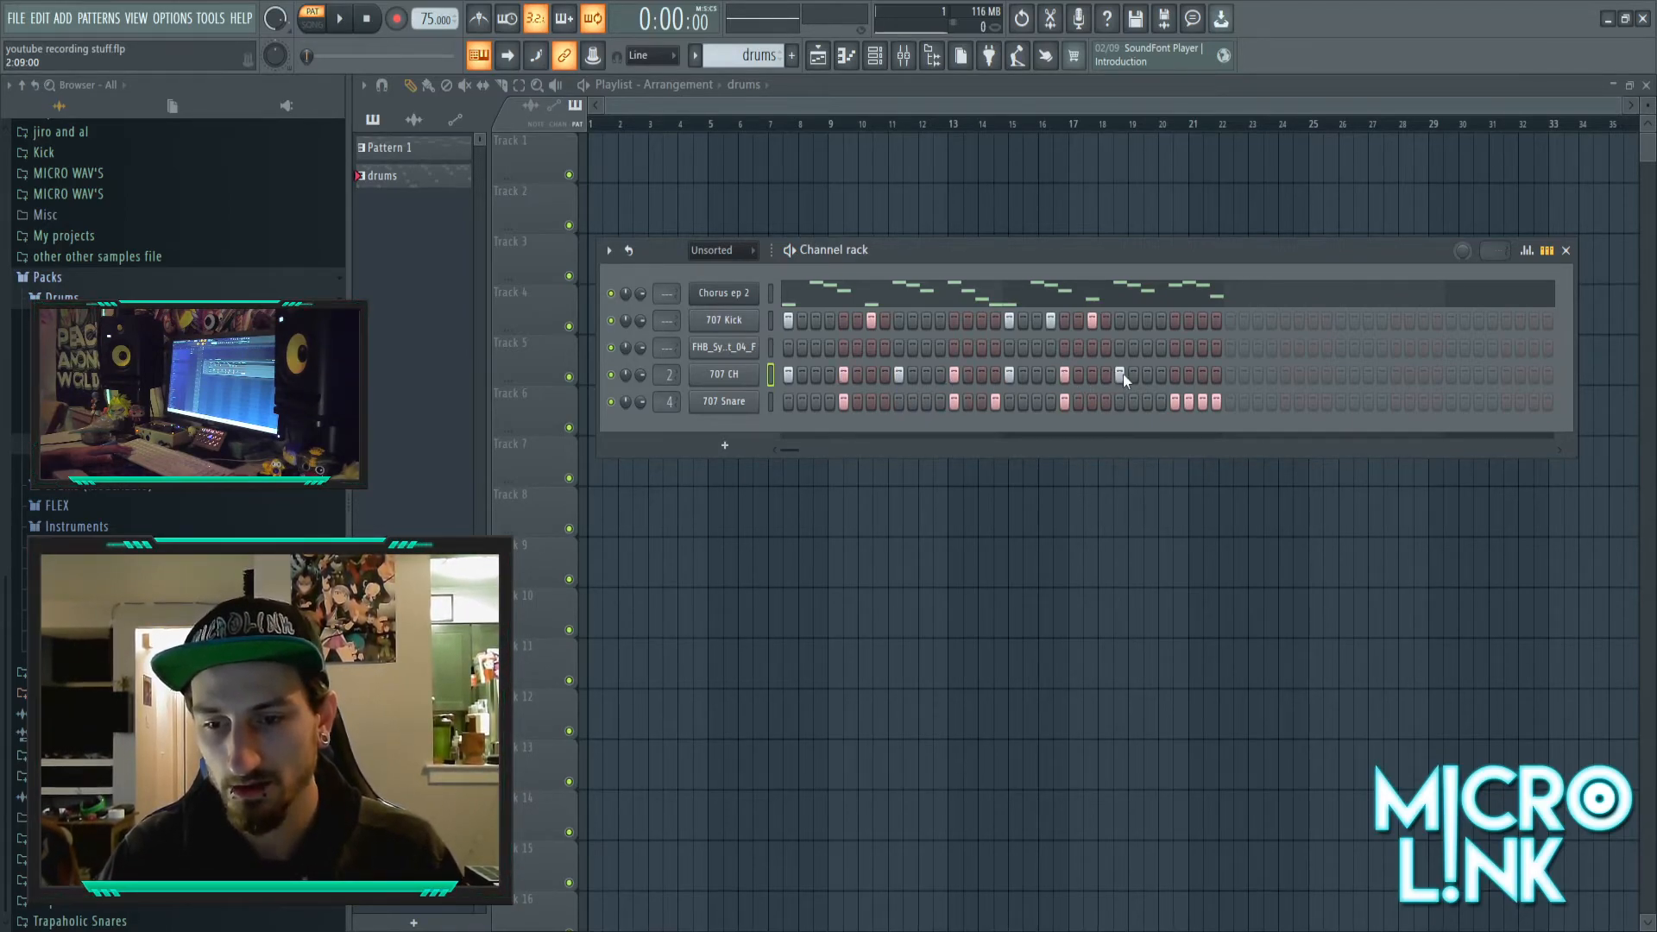
key("space")
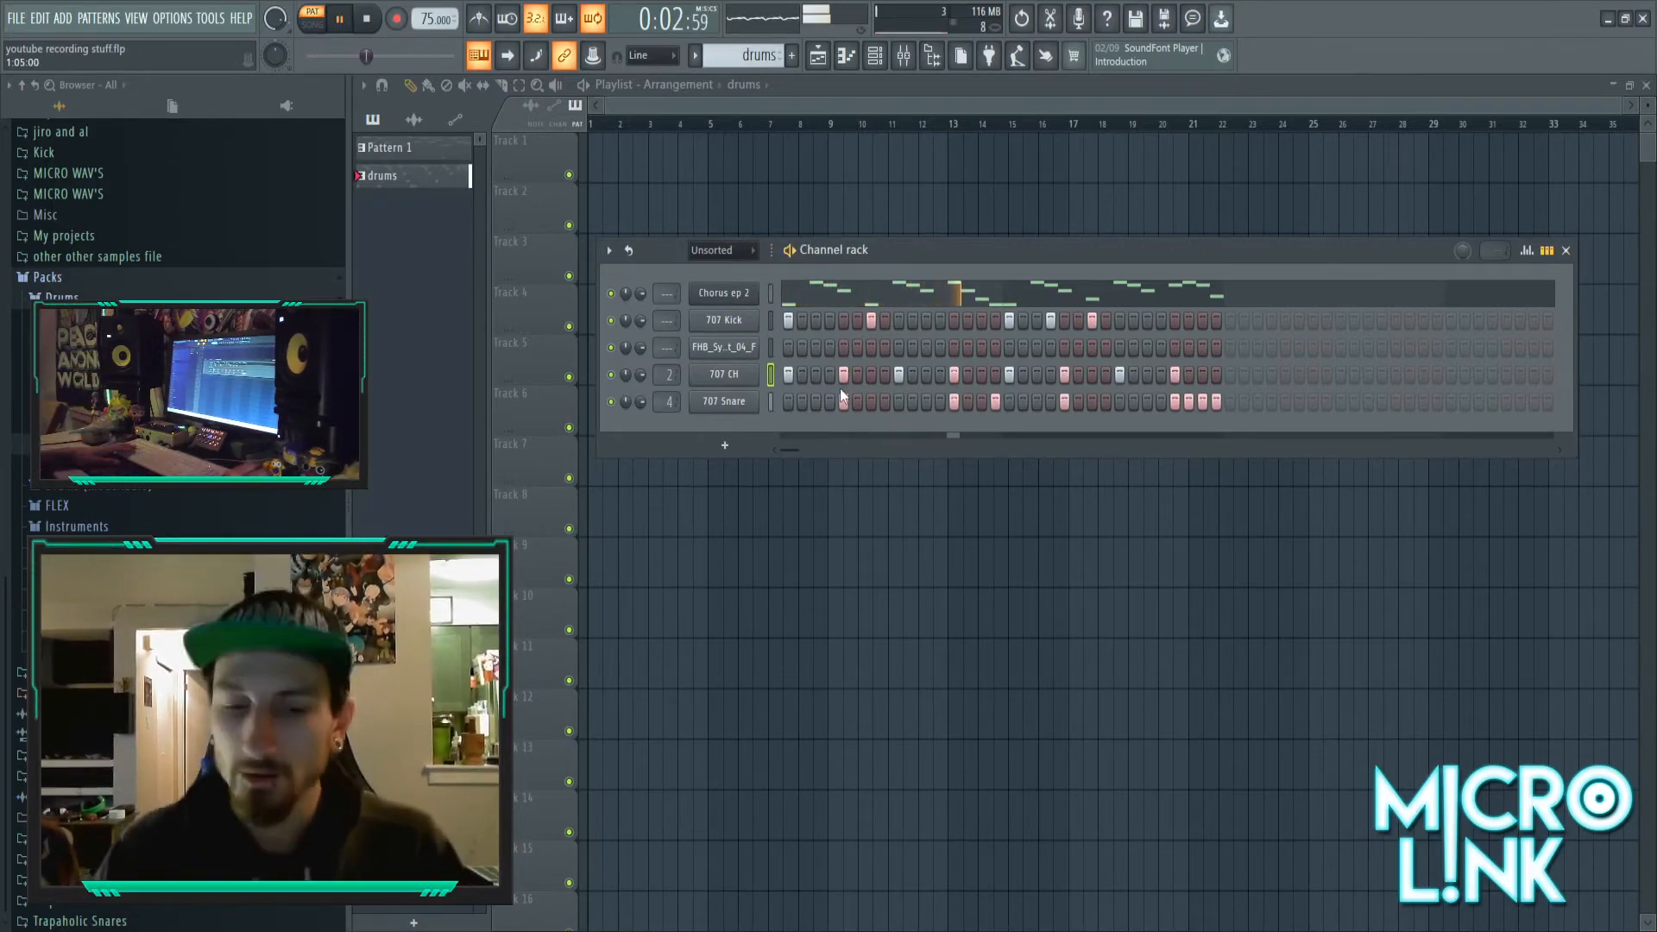
- Add 707 CH hits between the existing ones so the hi-hat plays on every second step of both bars
left_click_drag(902, 238, 887, 194)
left_click(800, 329)
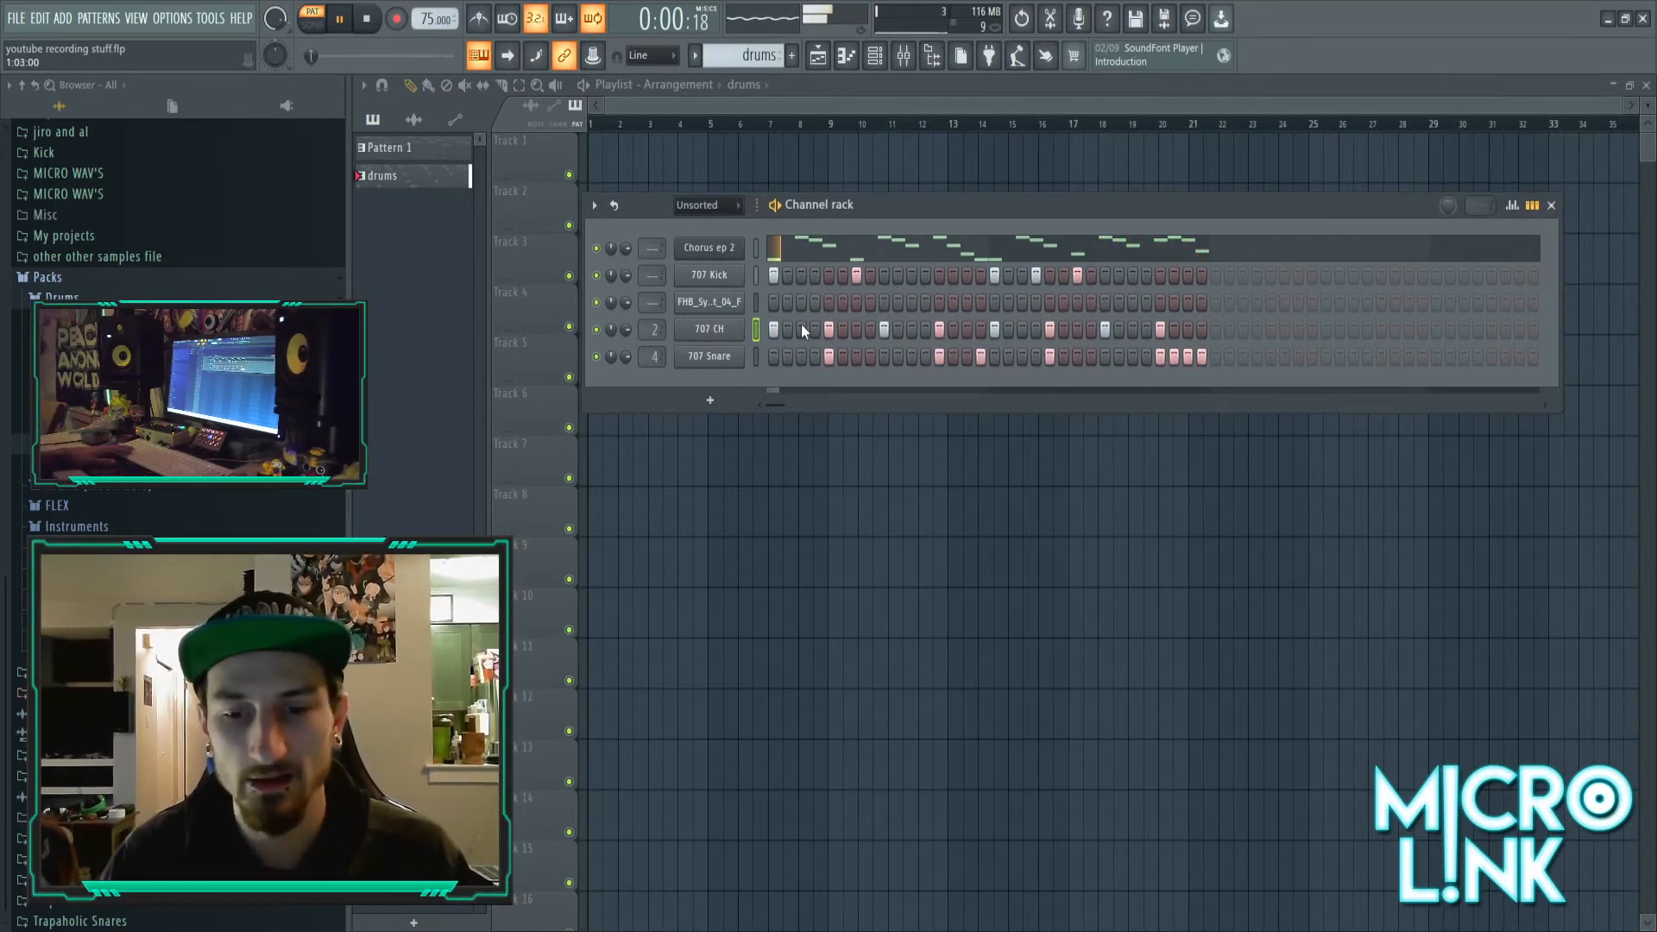
left_click(857, 329)
left_click(911, 329)
left_click(953, 329)
left_click(967, 329)
left_click(955, 330)
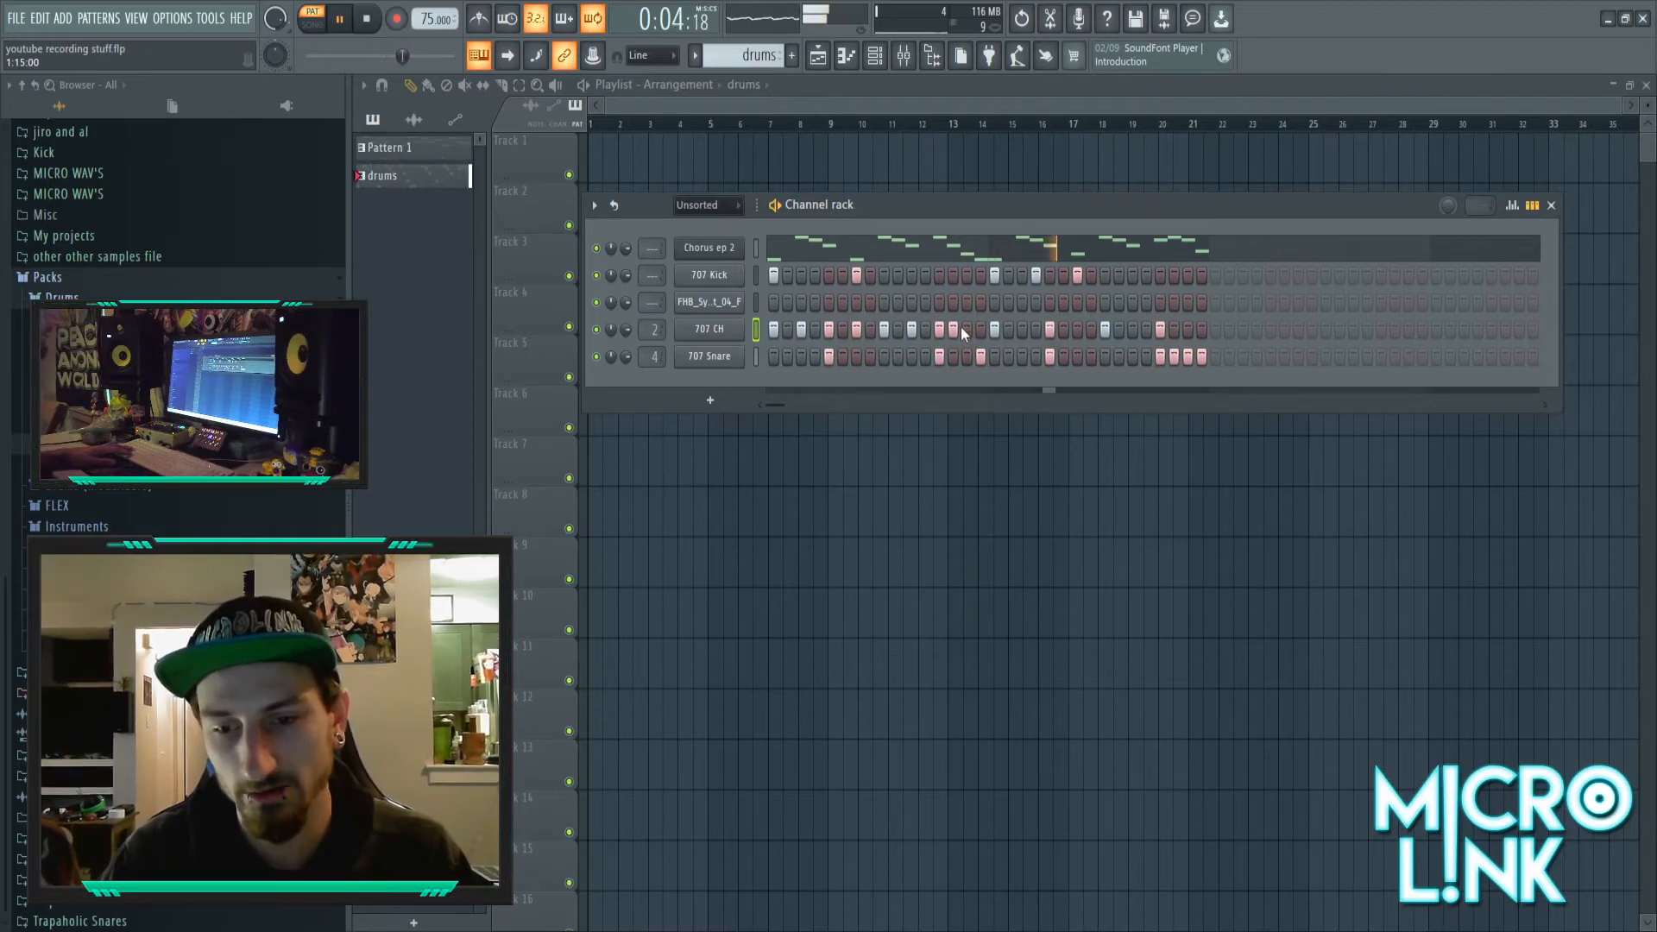
left_click(1023, 328)
left_click(1132, 328)
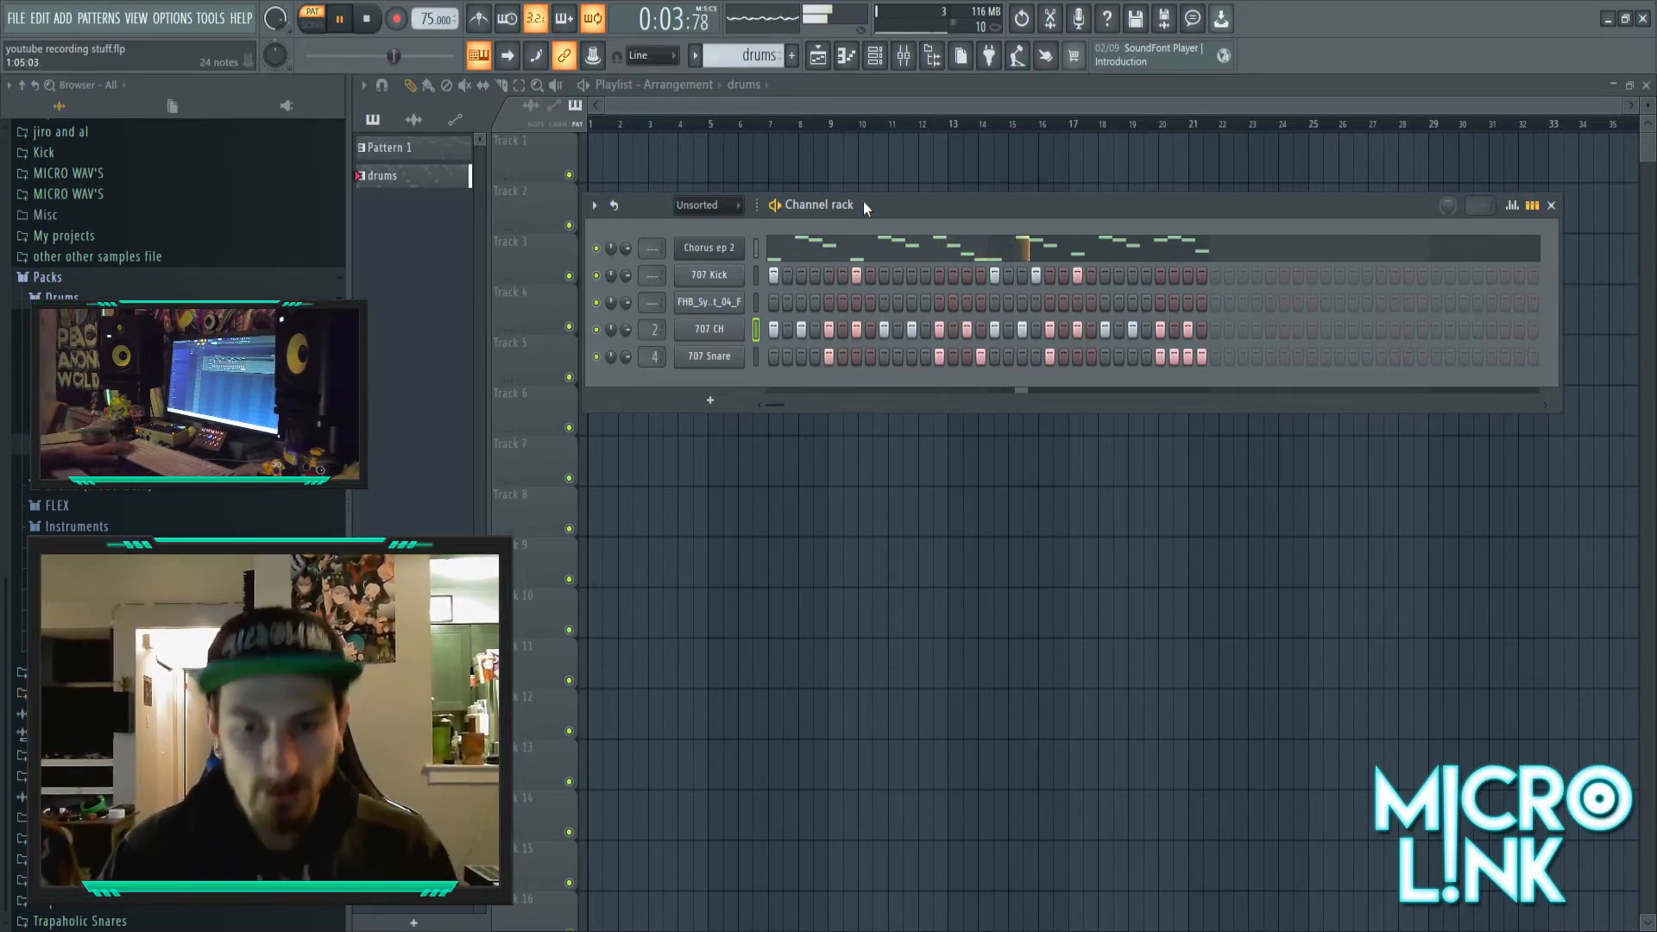
left_click_drag(863, 201, 873, 231)
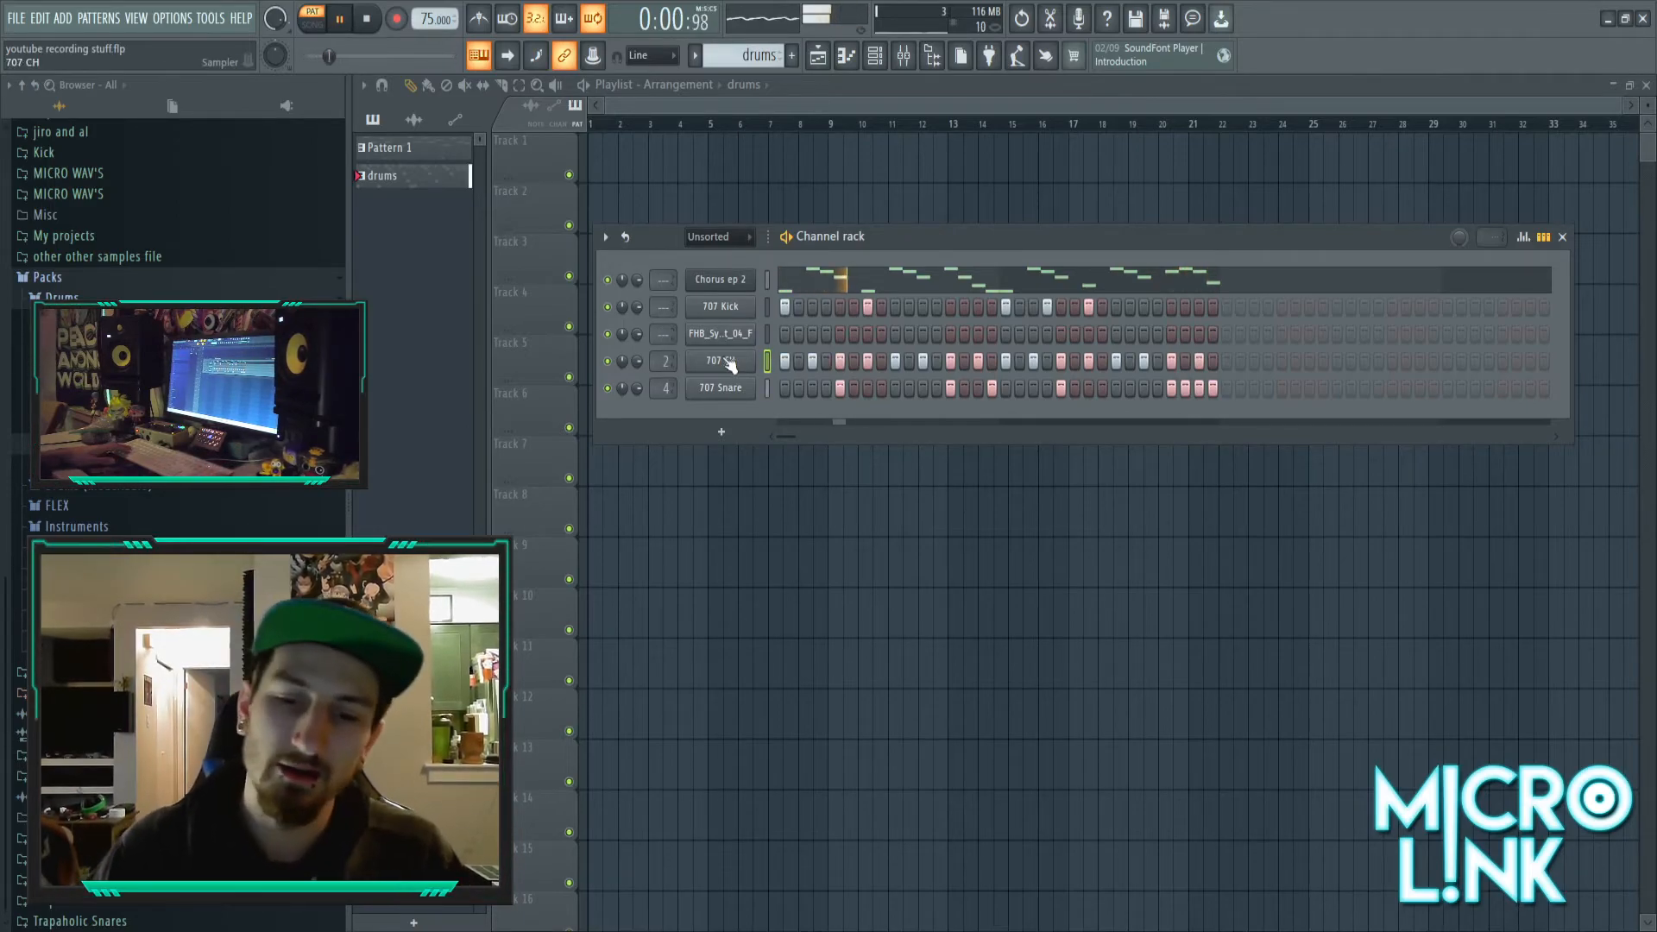
- Stop playback, assign the 707 Kick channel to mixer track 1 and open the Mixer
key("space")
left_click(723, 307)
left_click(728, 309)
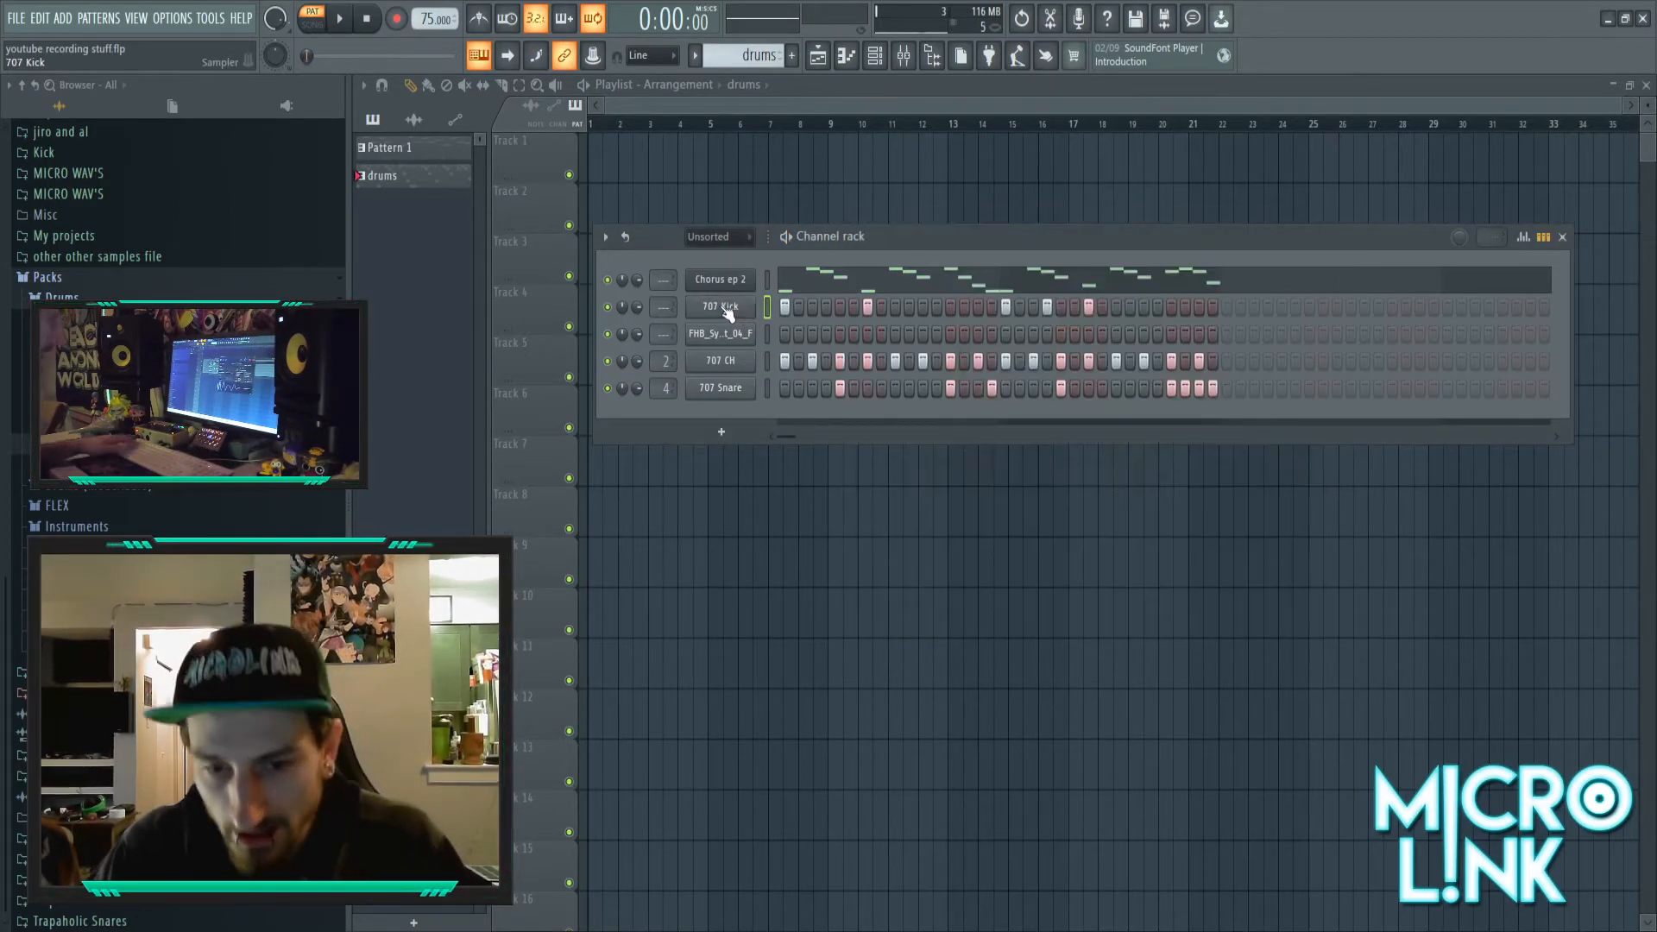
left_click(716, 311)
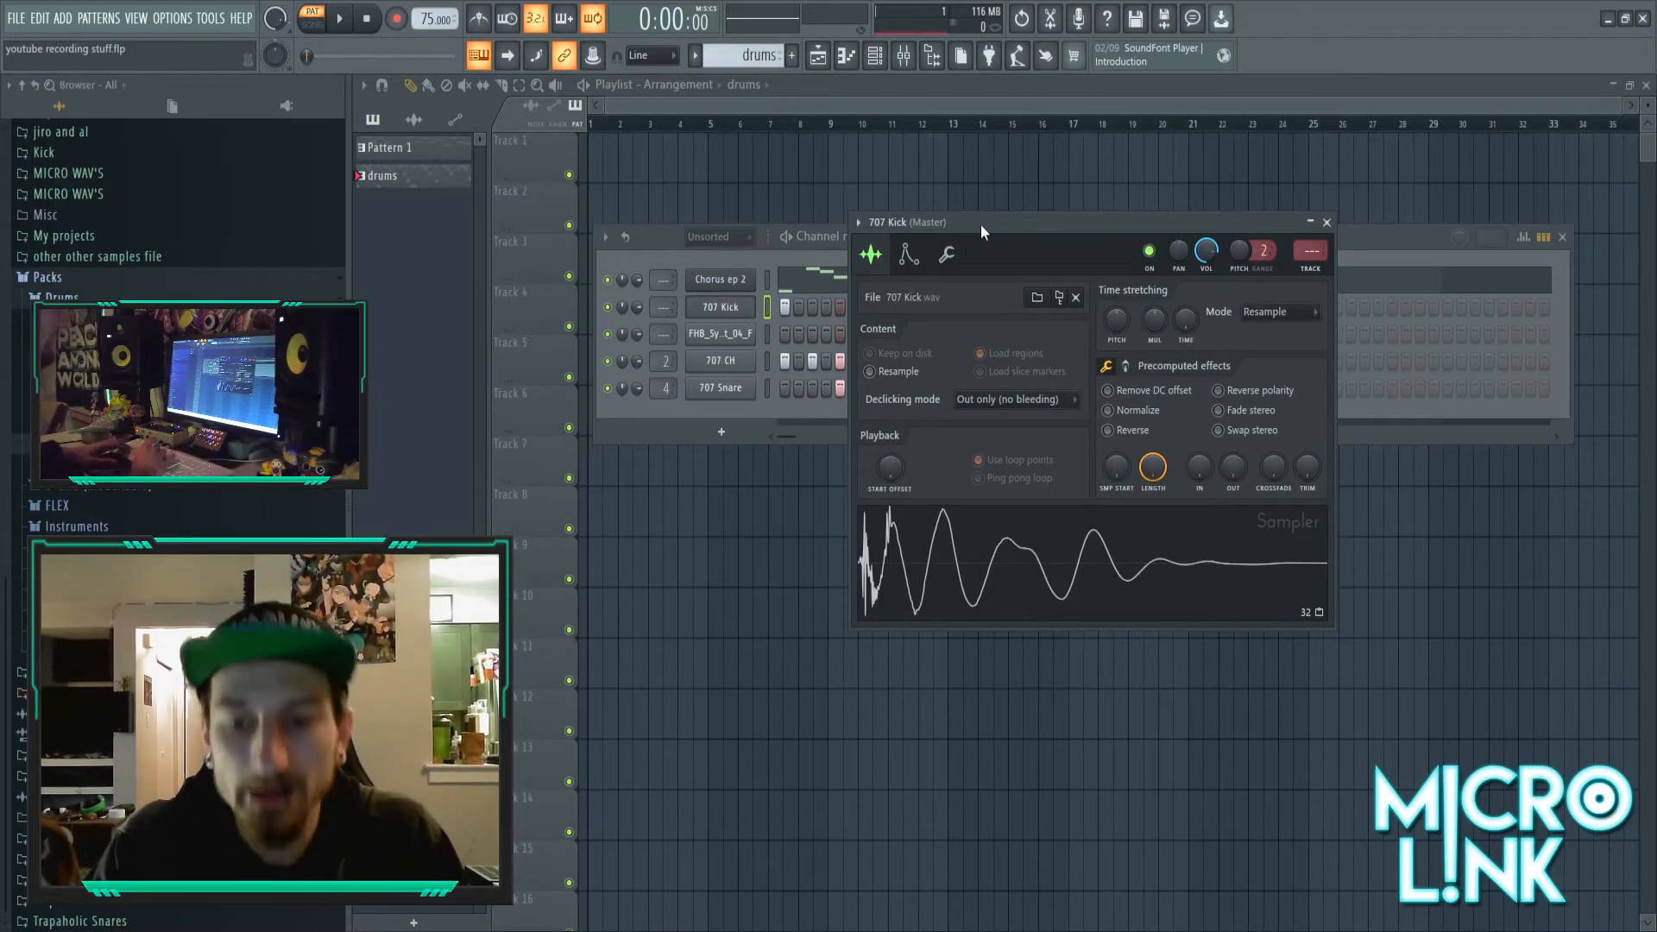
key("F9")
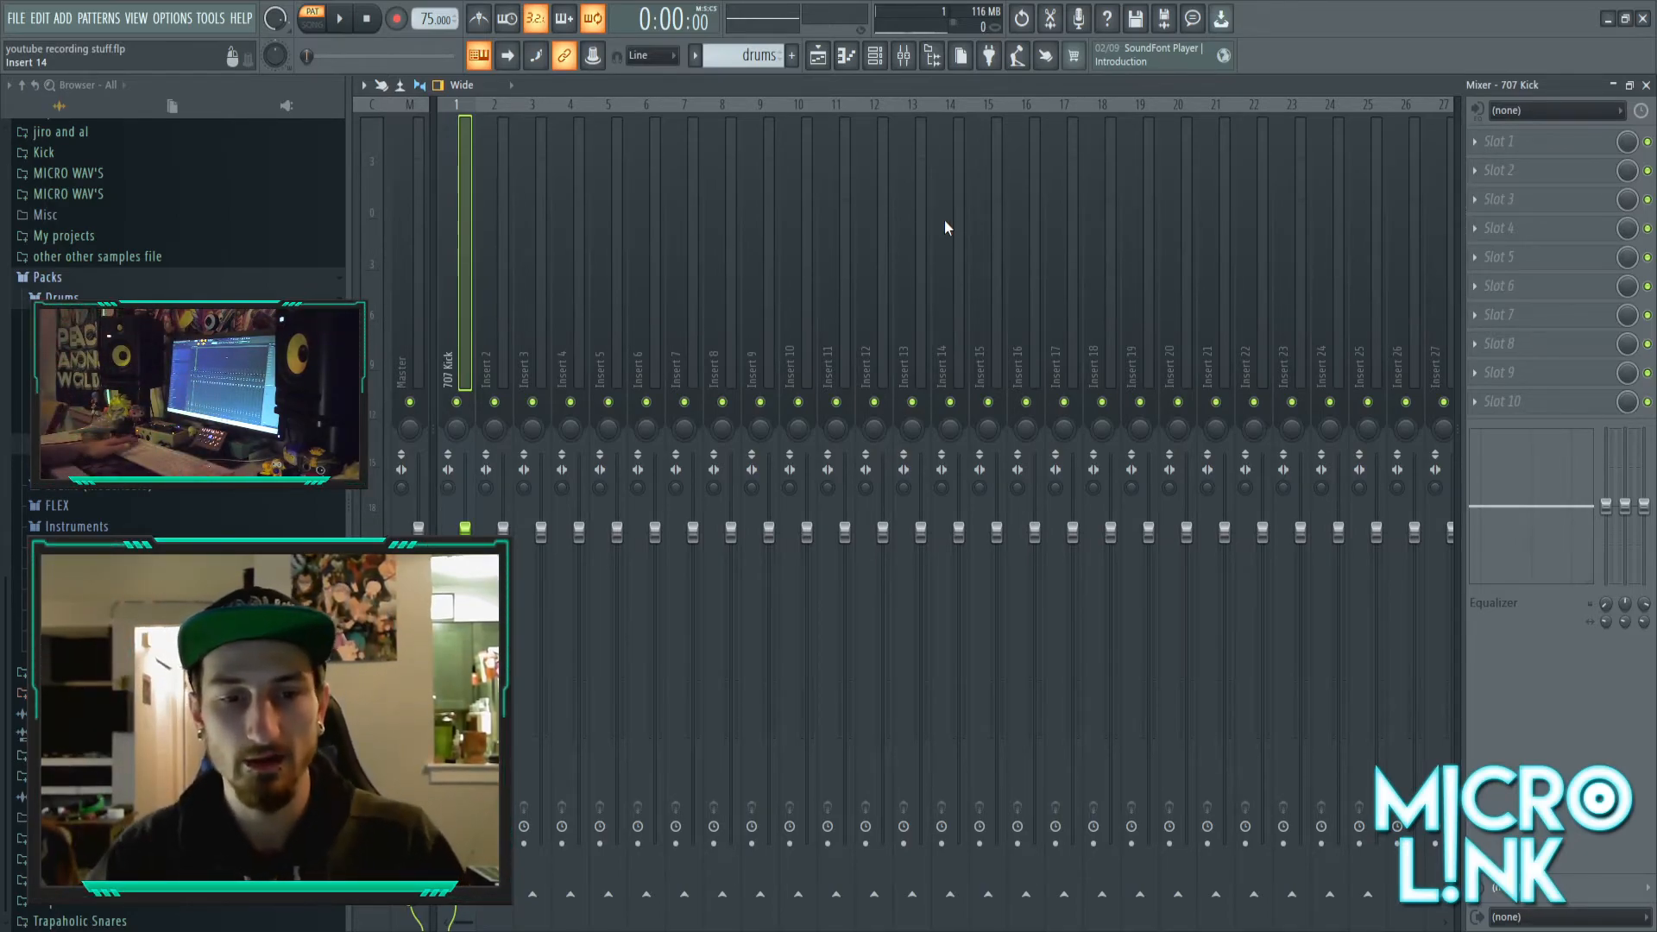
- Close the Mixer and set the 707 Kick channel's target mixer track to 1 in the Channel rack
key("F9")
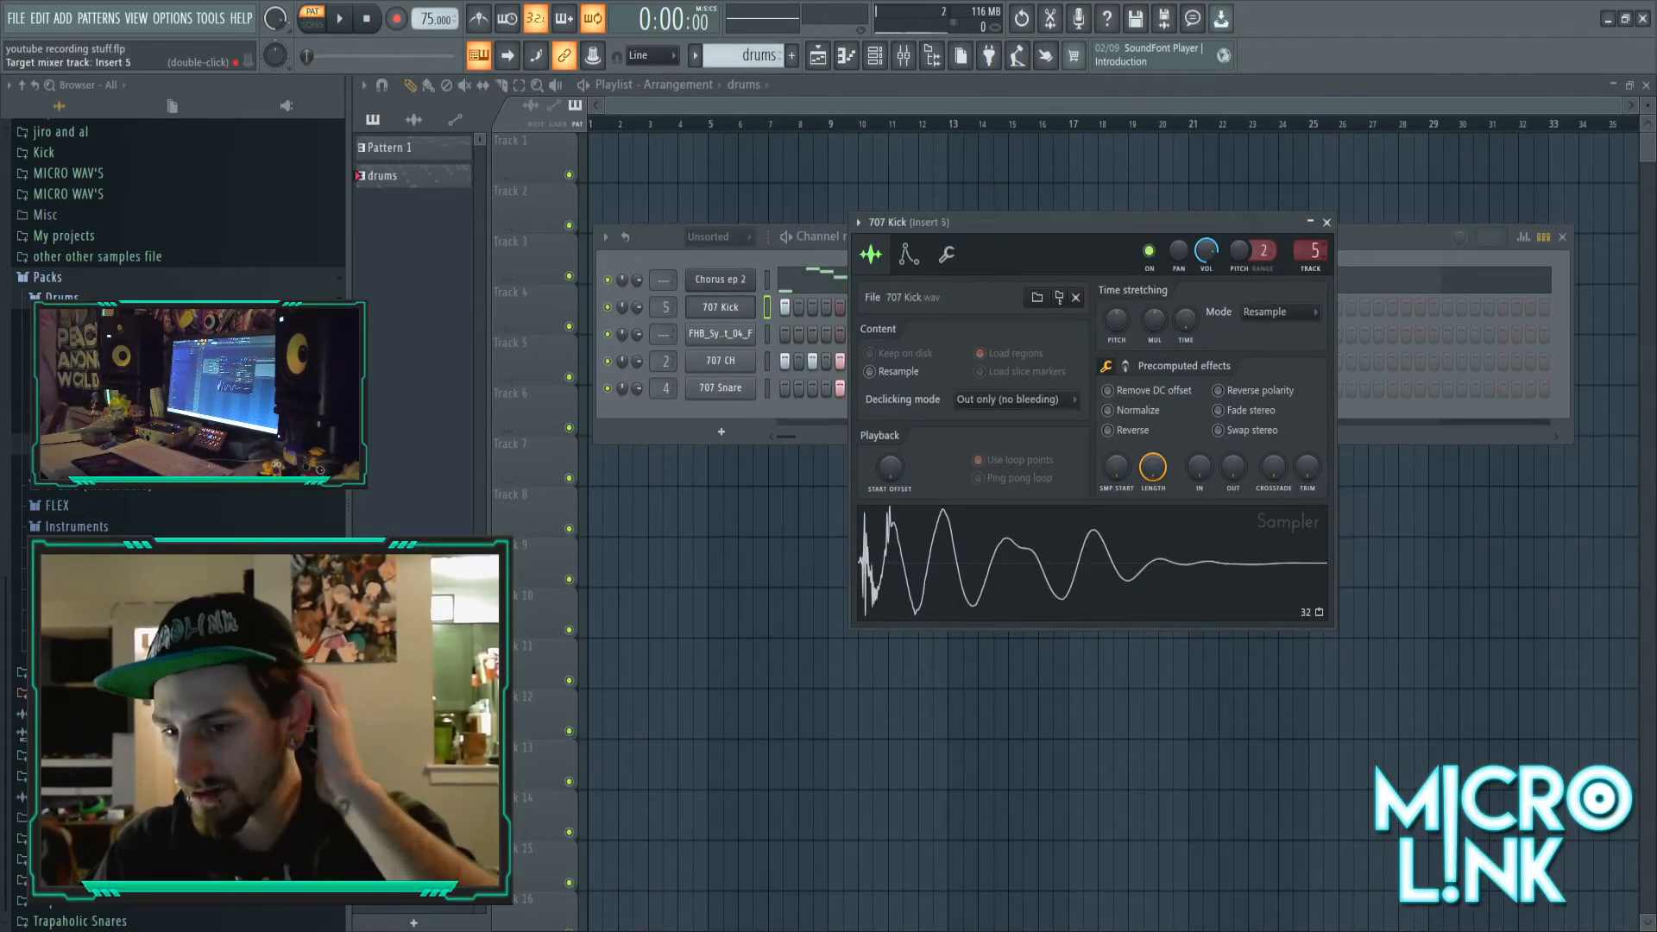
scroll(1314, 250, "down", 1)
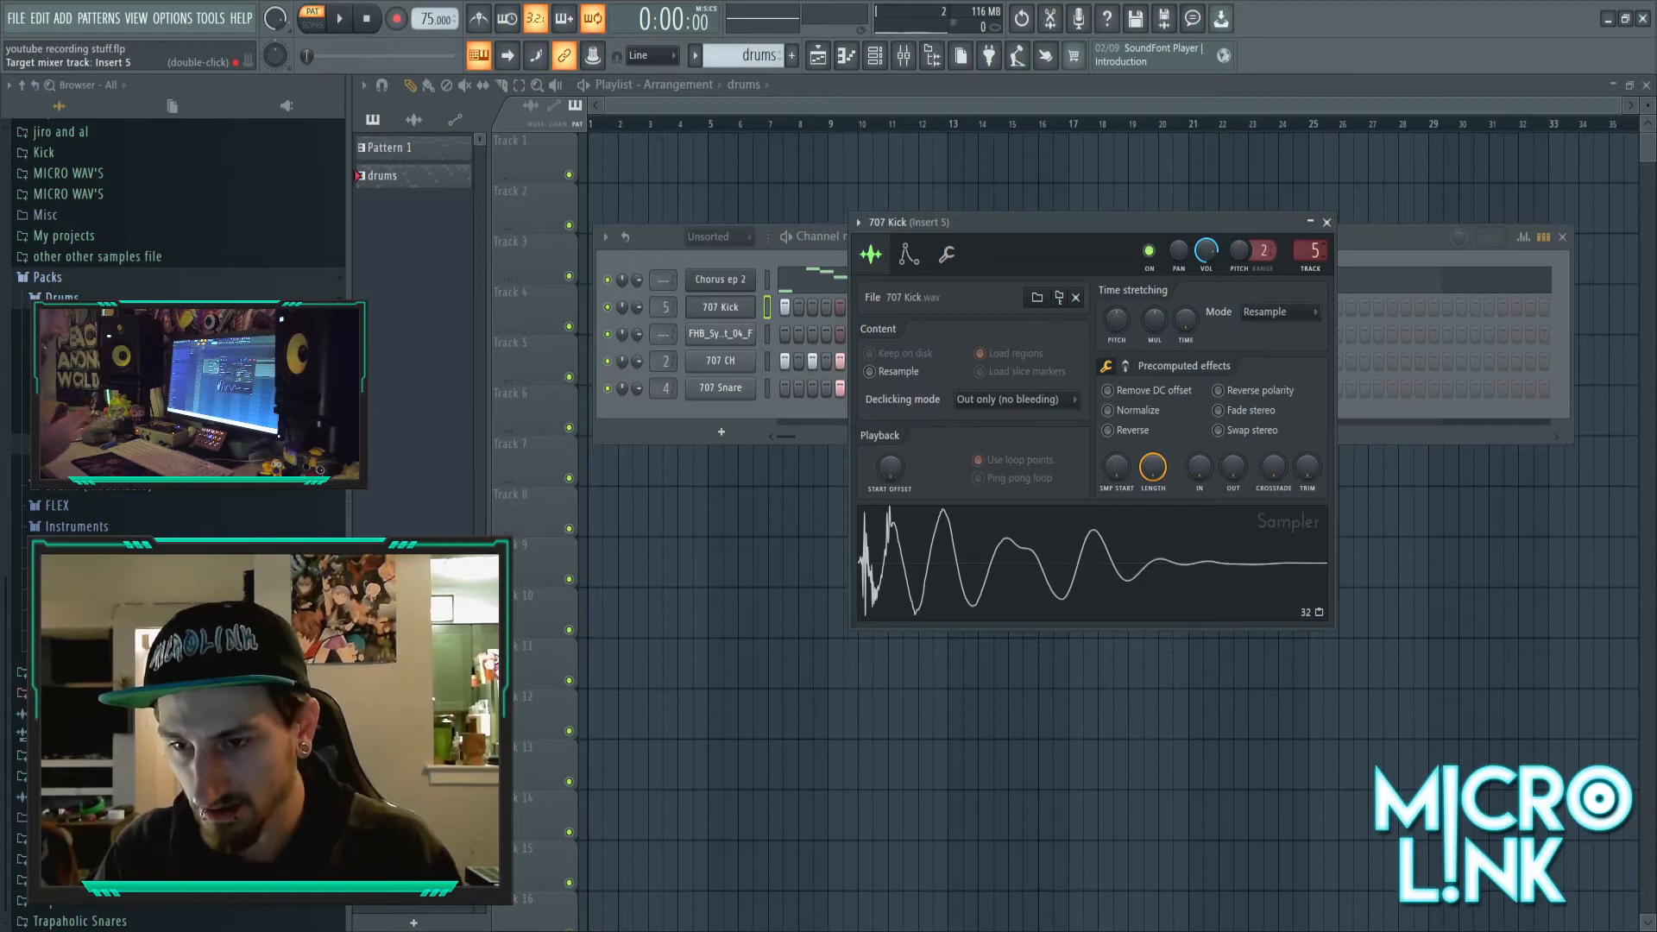
left_click_drag(663, 307, 664, 314)
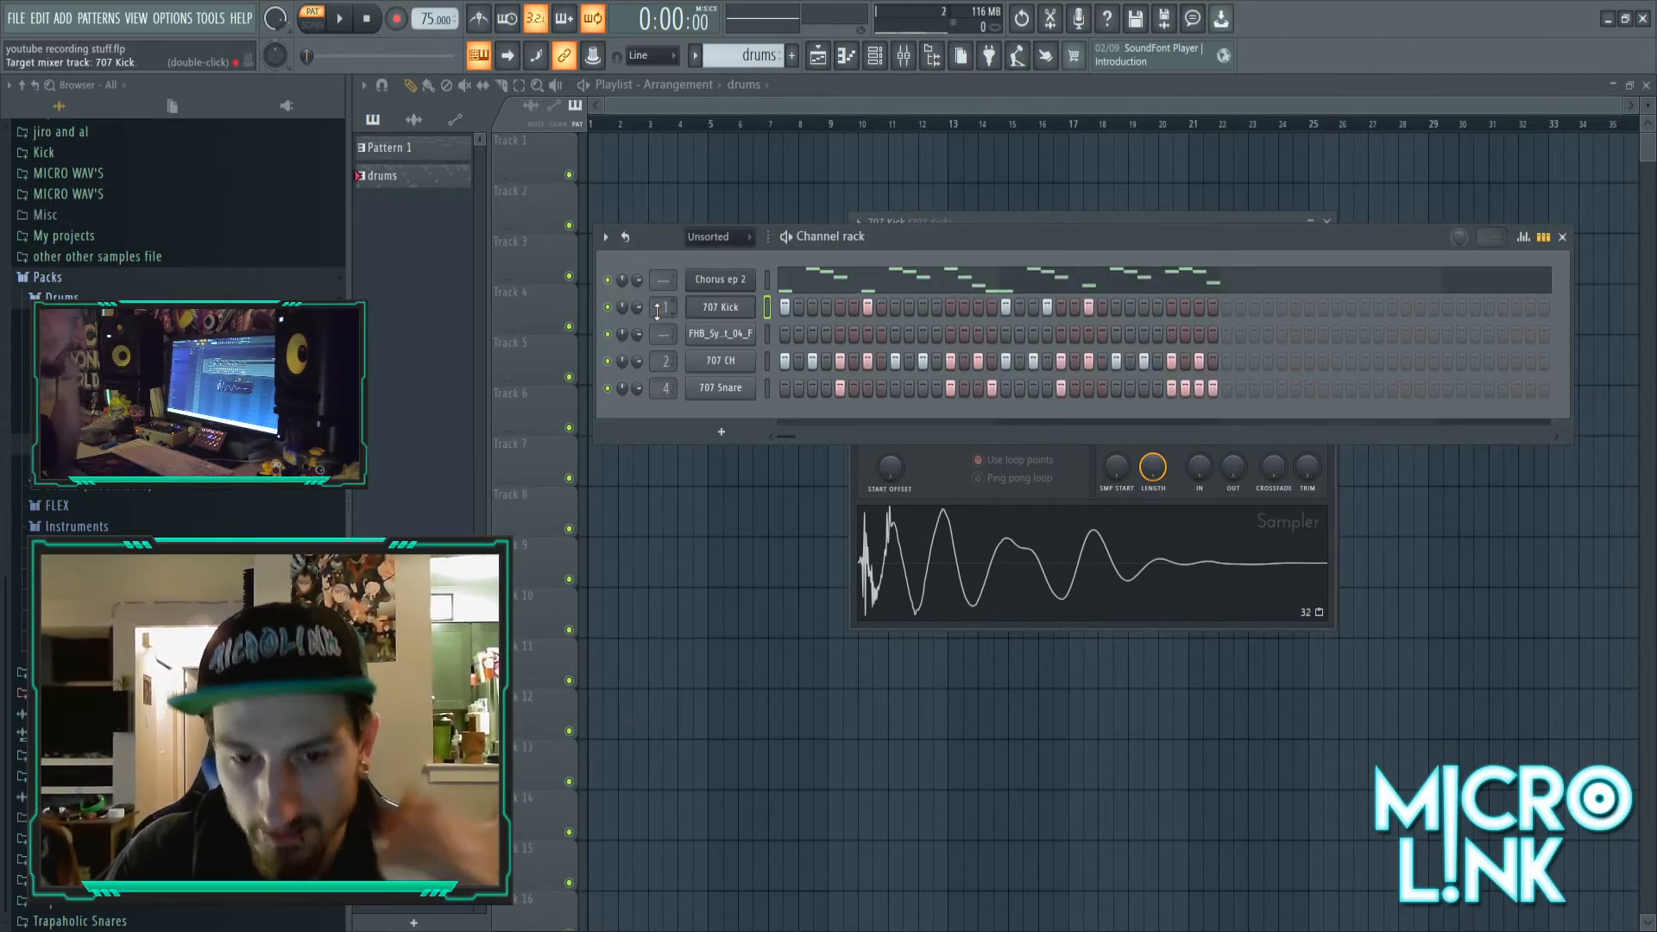
left_click(1154, 214)
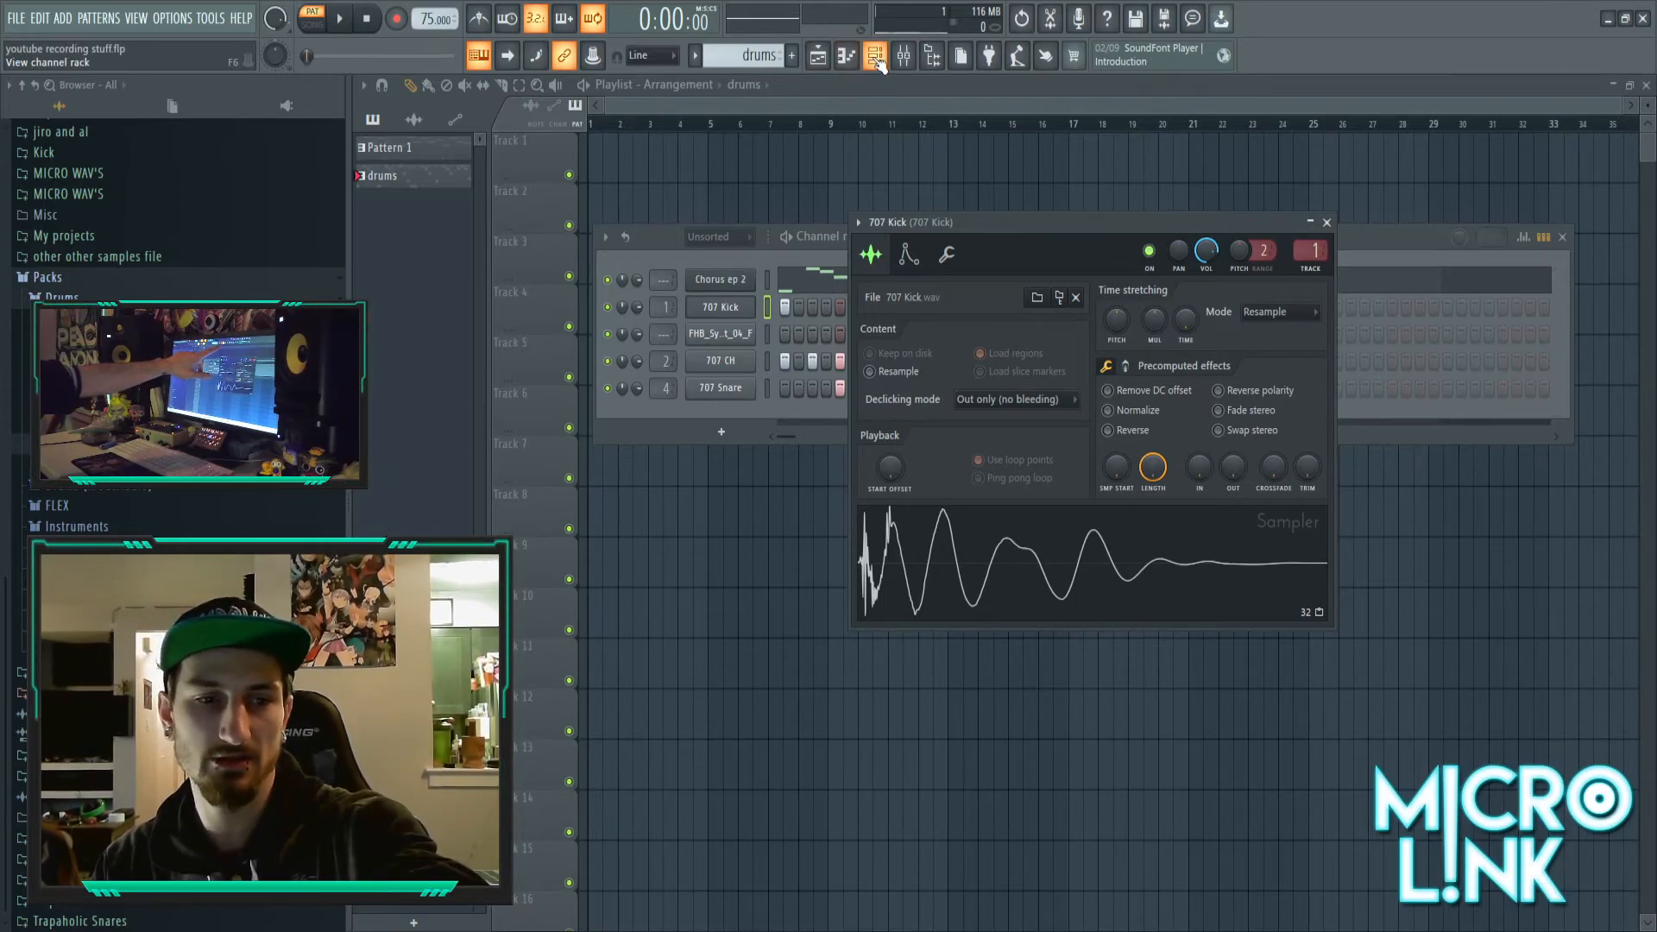
- Hide and show the Channel rack window, and open the Mixer
left_click(881, 60)
left_click(880, 61)
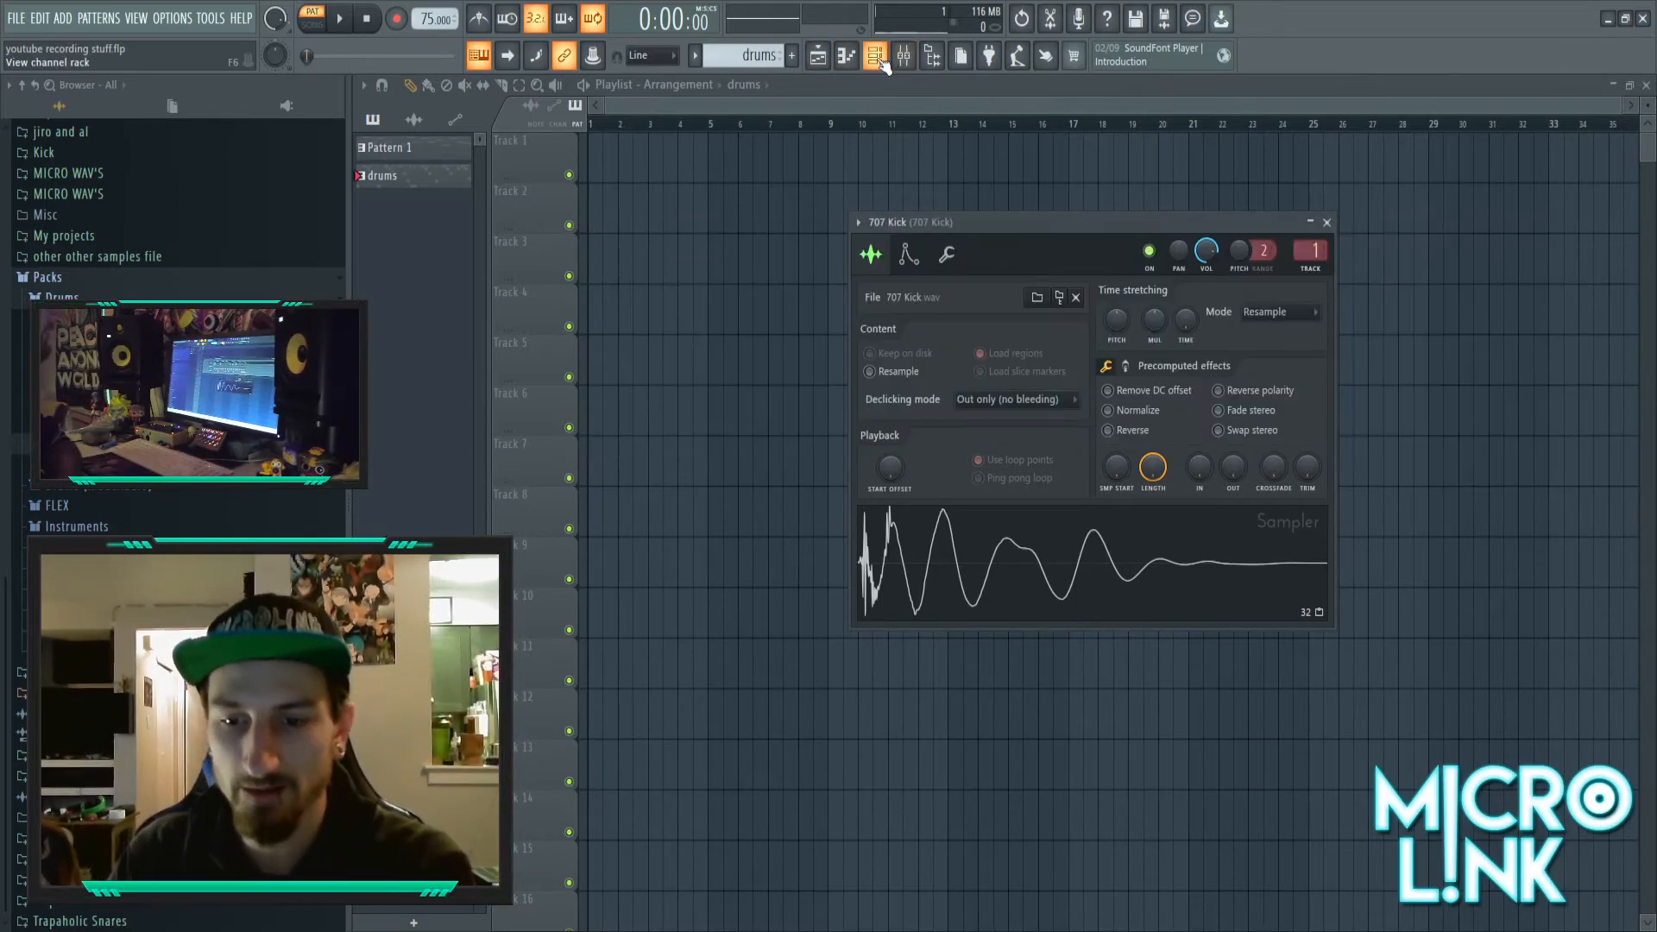
left_click(880, 60)
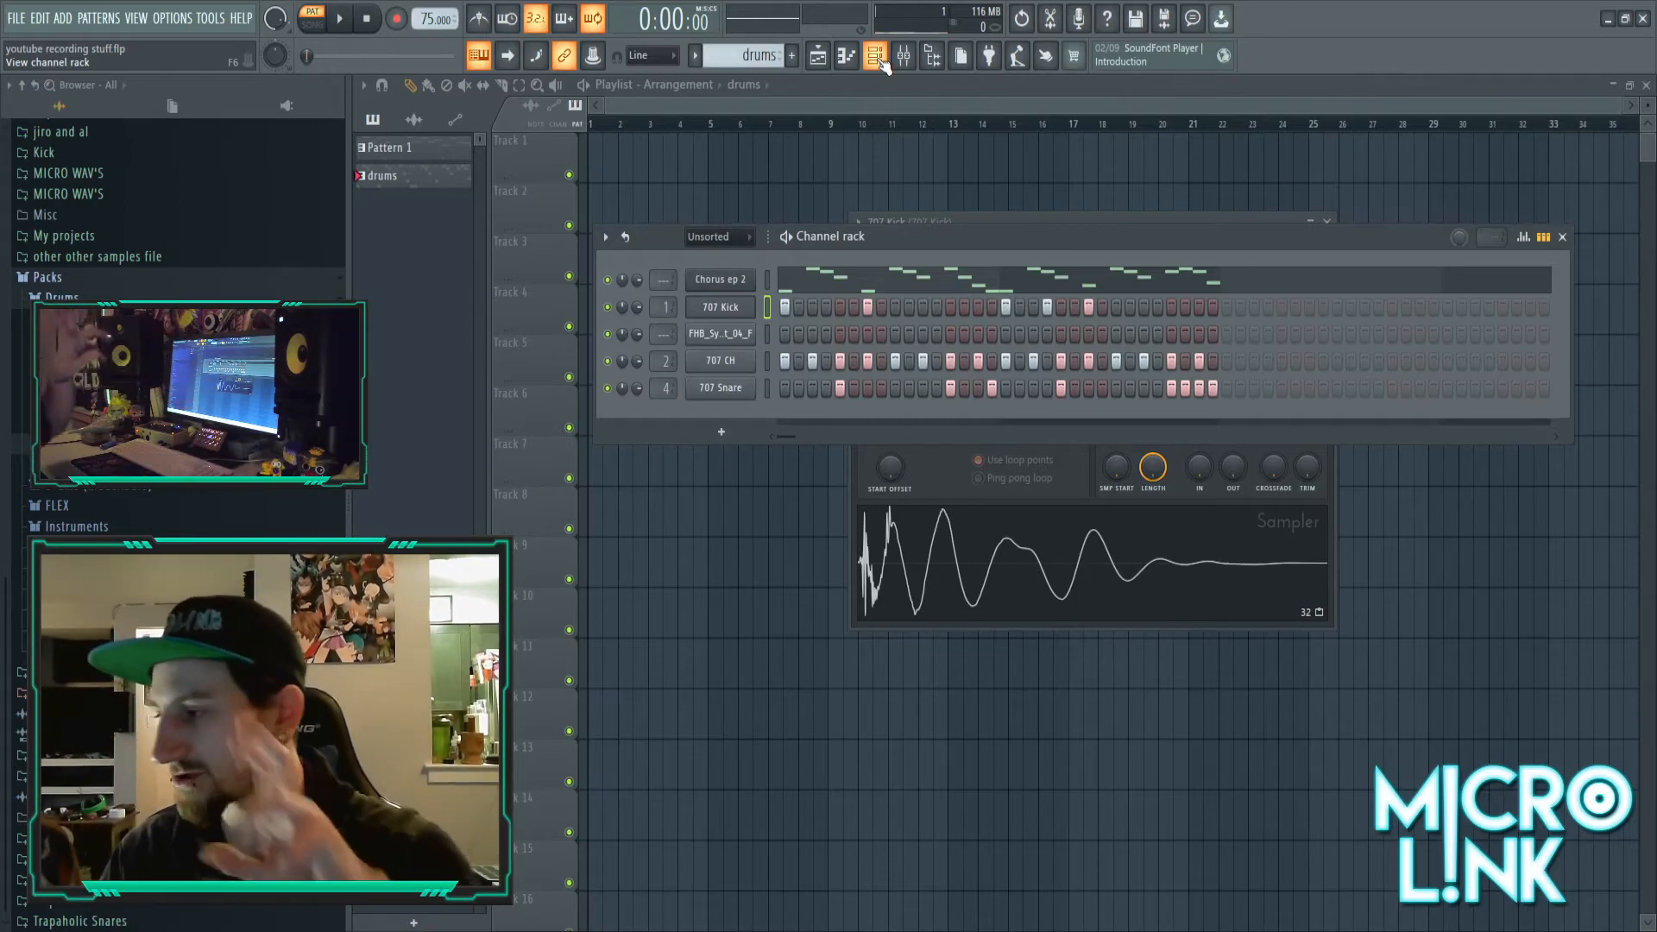
left_click(880, 61)
left_click(903, 57)
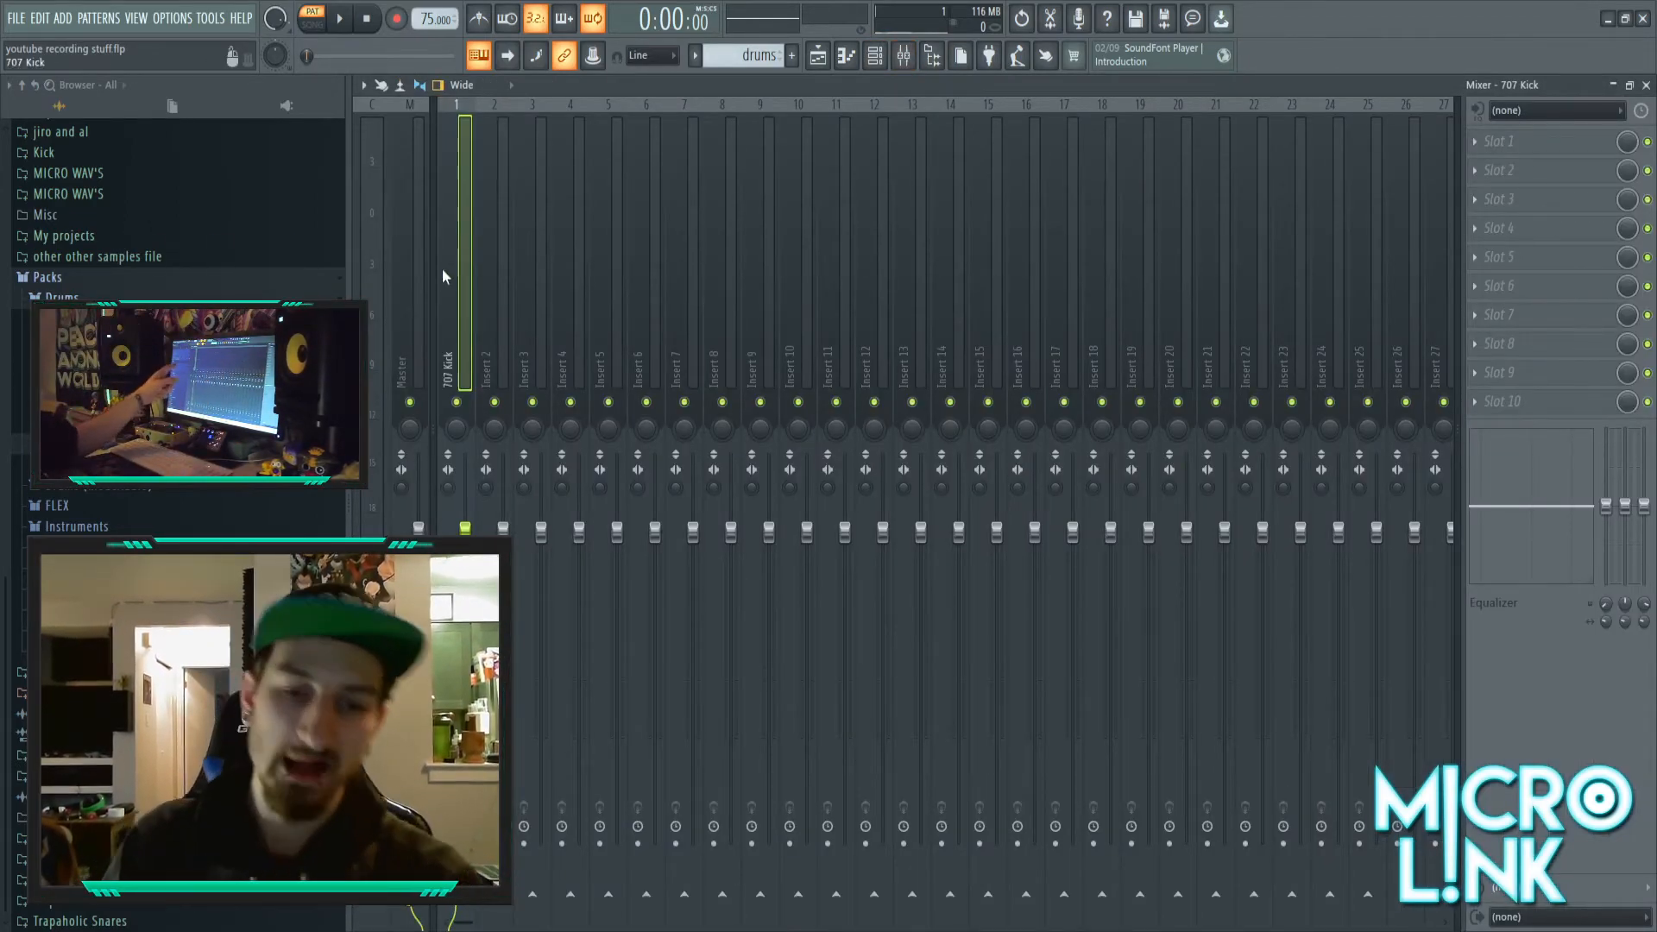
- Remove the Fruity Limiter from slot 10 of the Master track
left_click(411, 282)
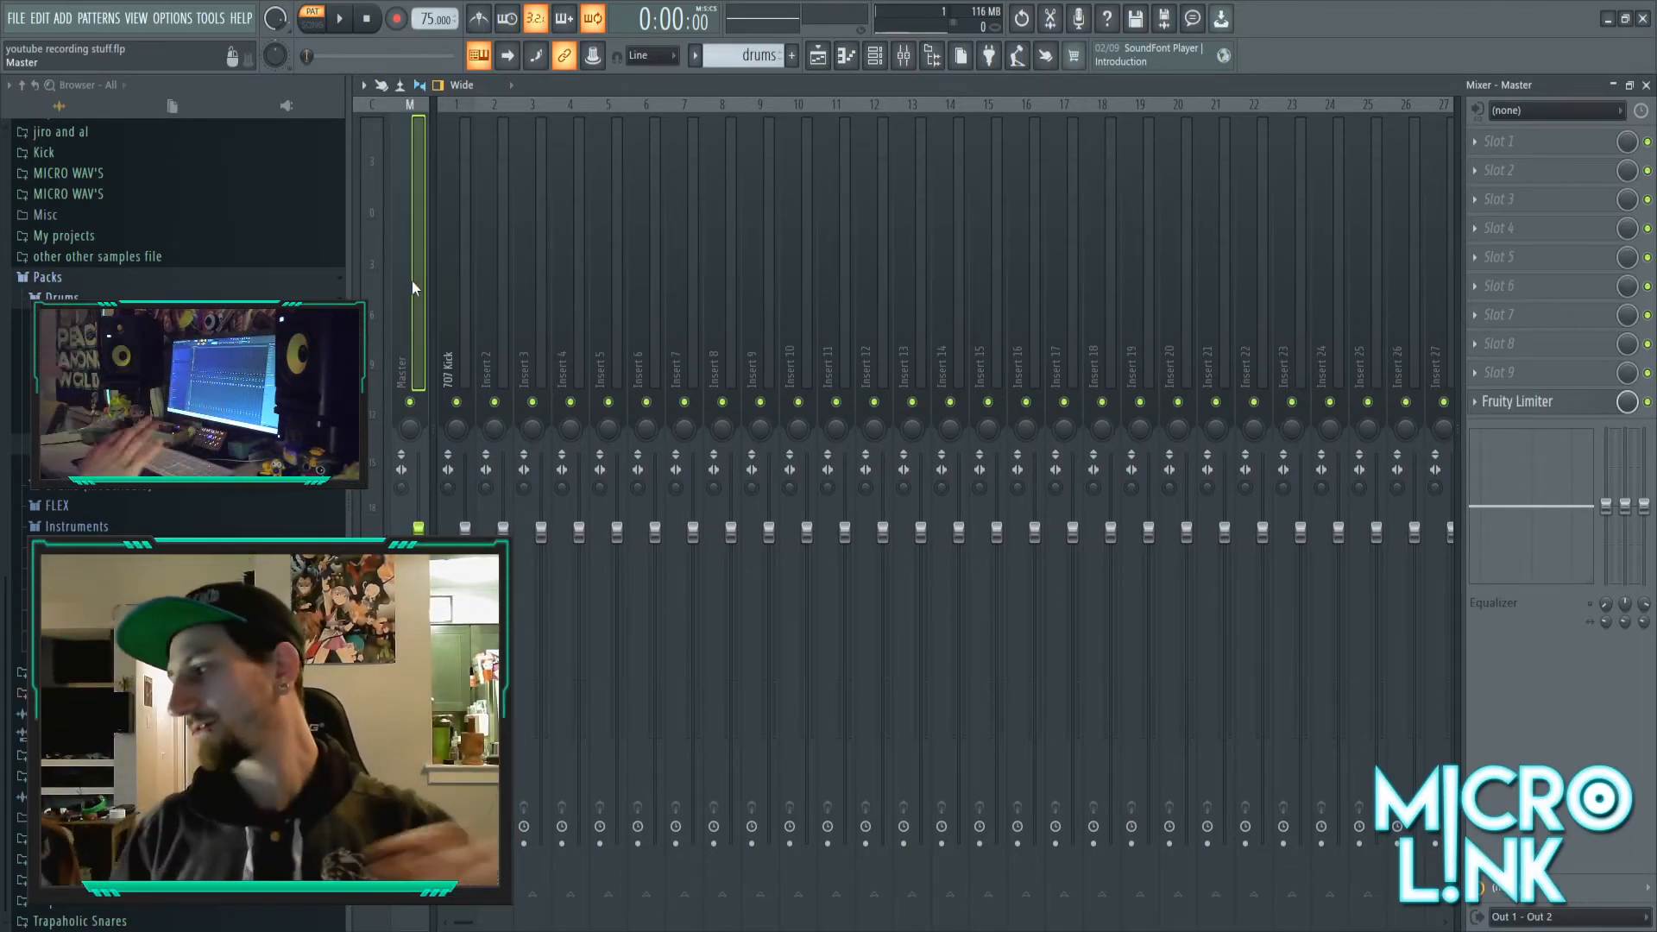
left_click(1479, 401)
left_click(1498, 442)
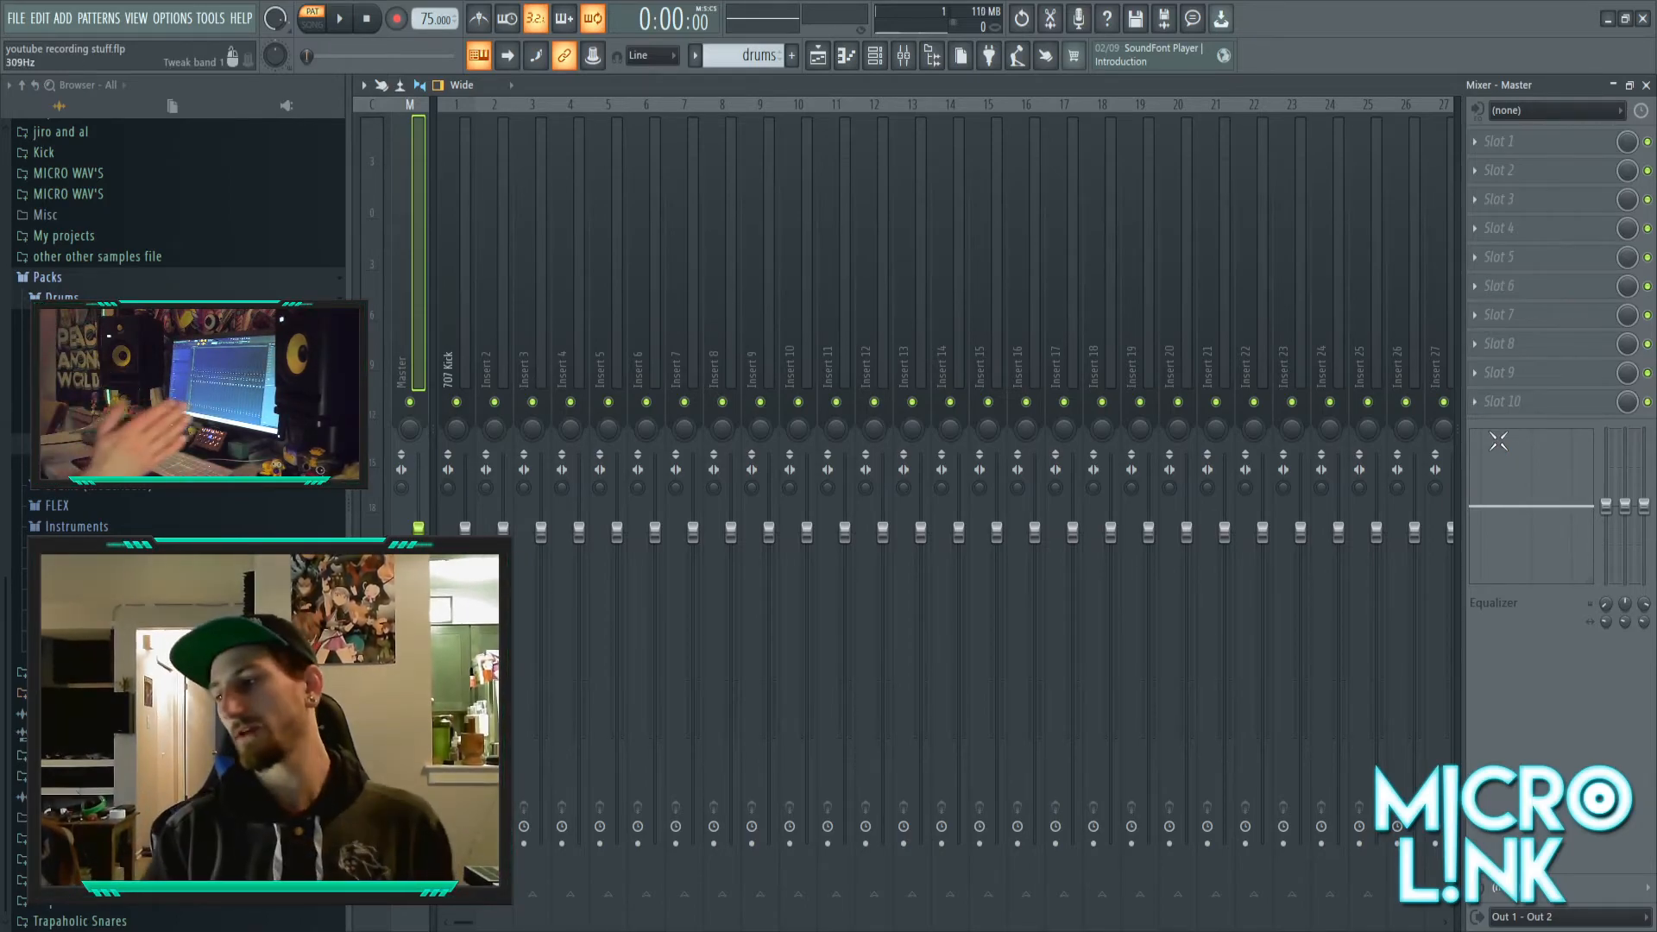
- Move the volume faders of the 707 Kick track and Insert 22 down and back up, leaving both raised slightly
left_click(464, 327)
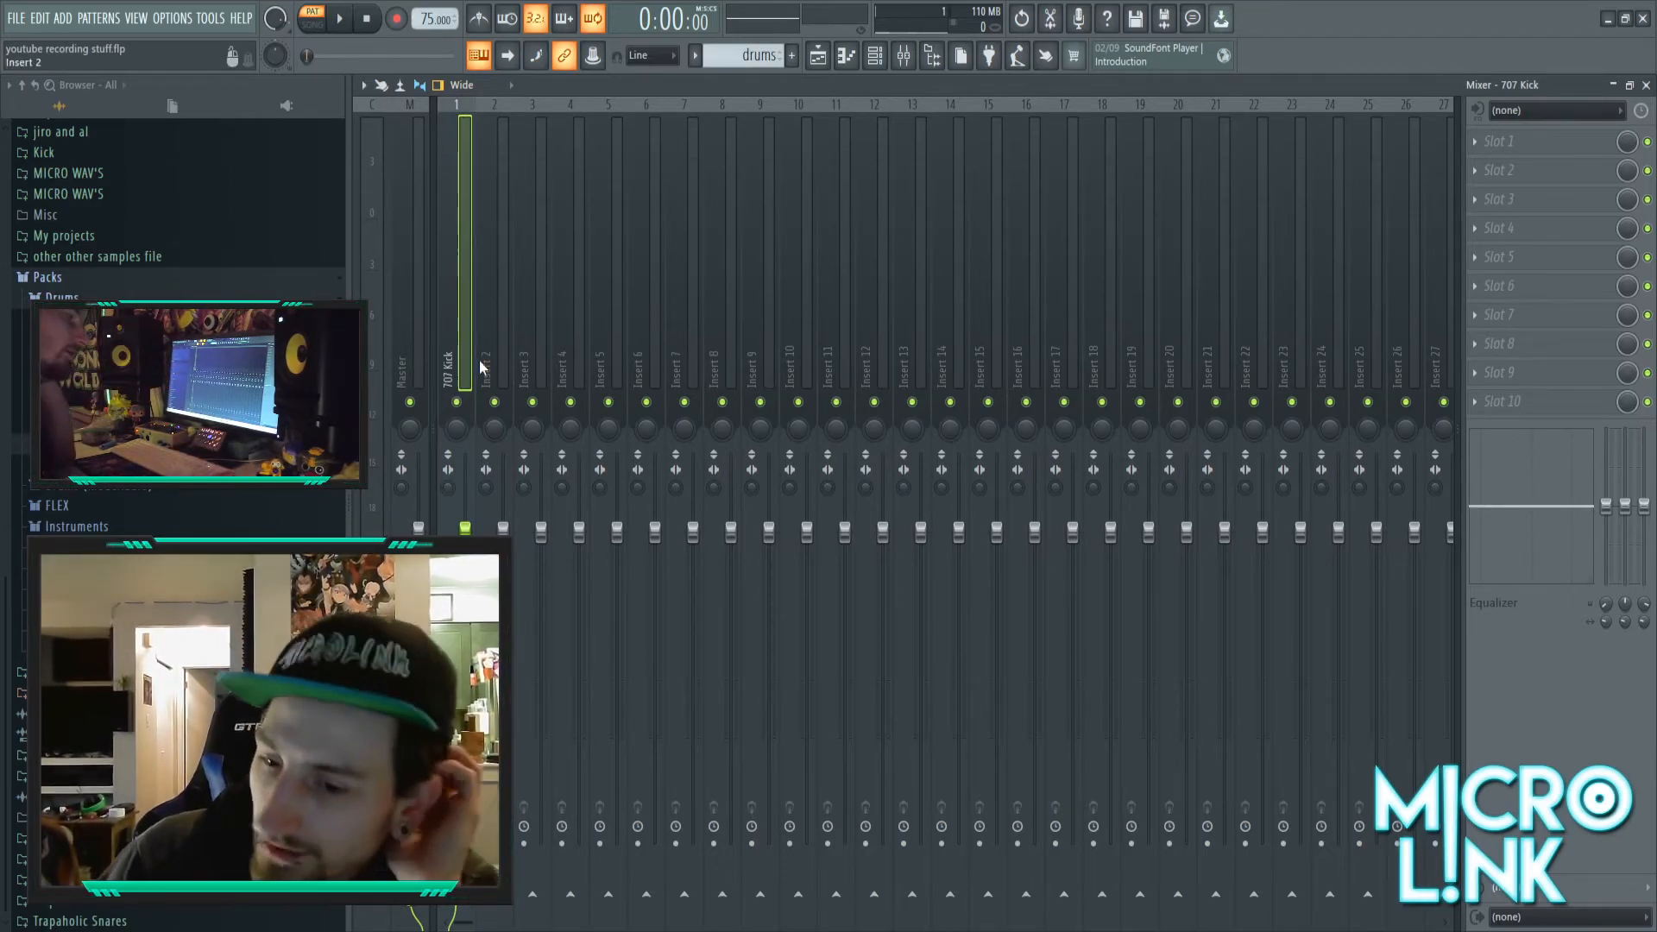
left_click_drag(465, 529, 465, 604)
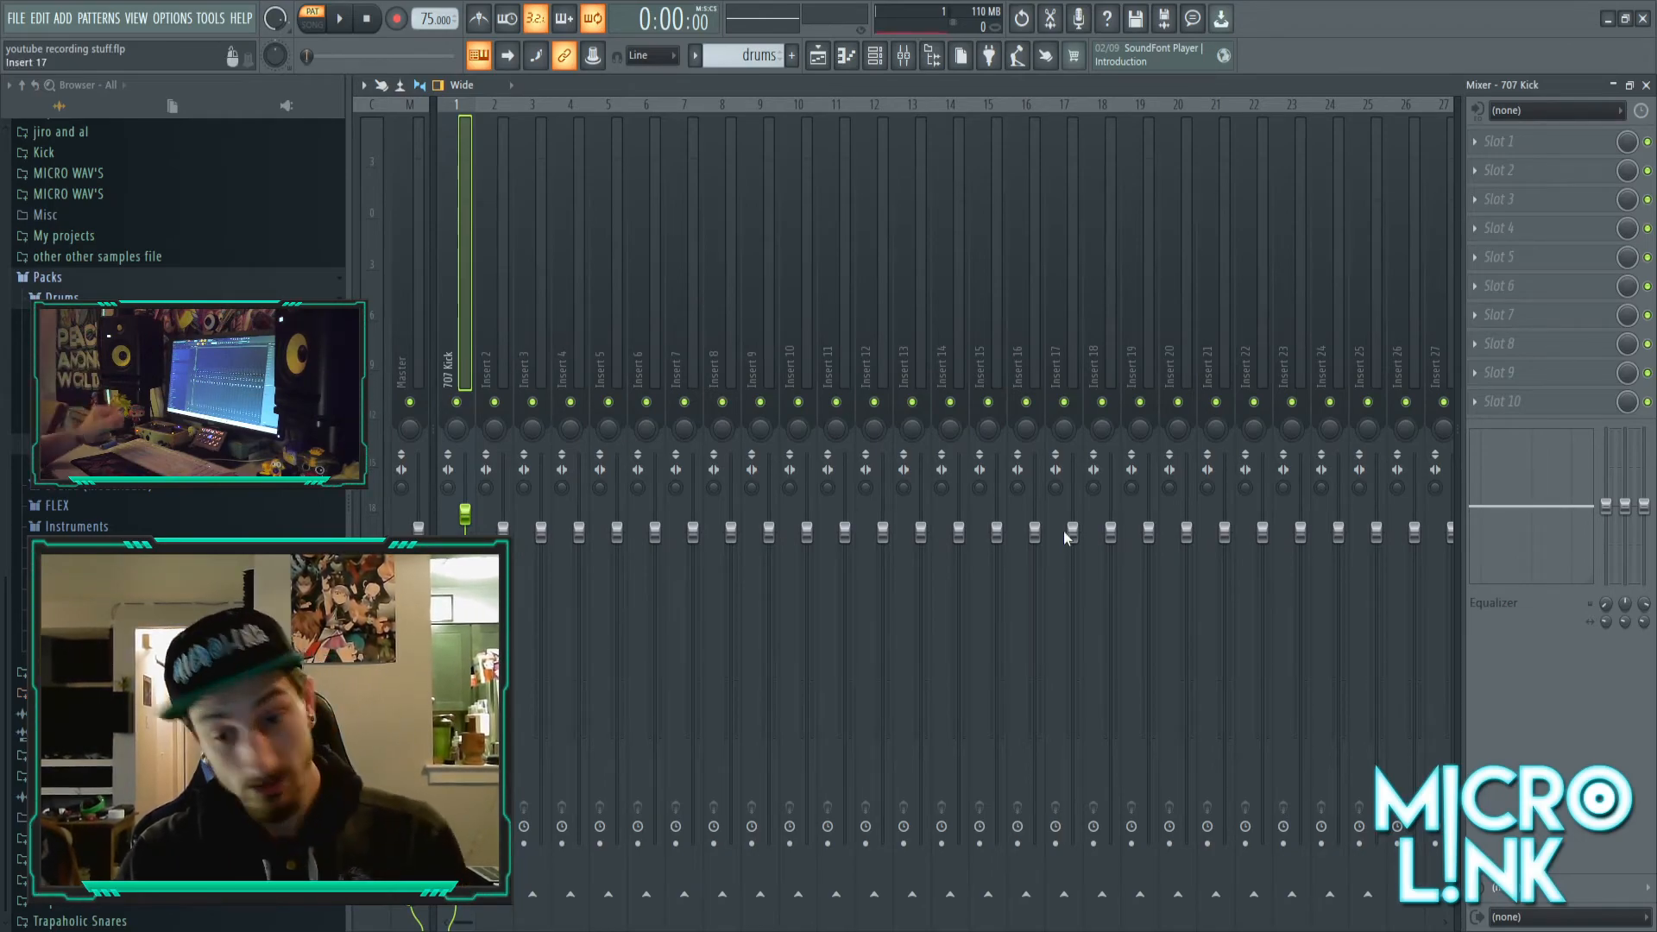
left_click_drag(1262, 530, 1263, 568)
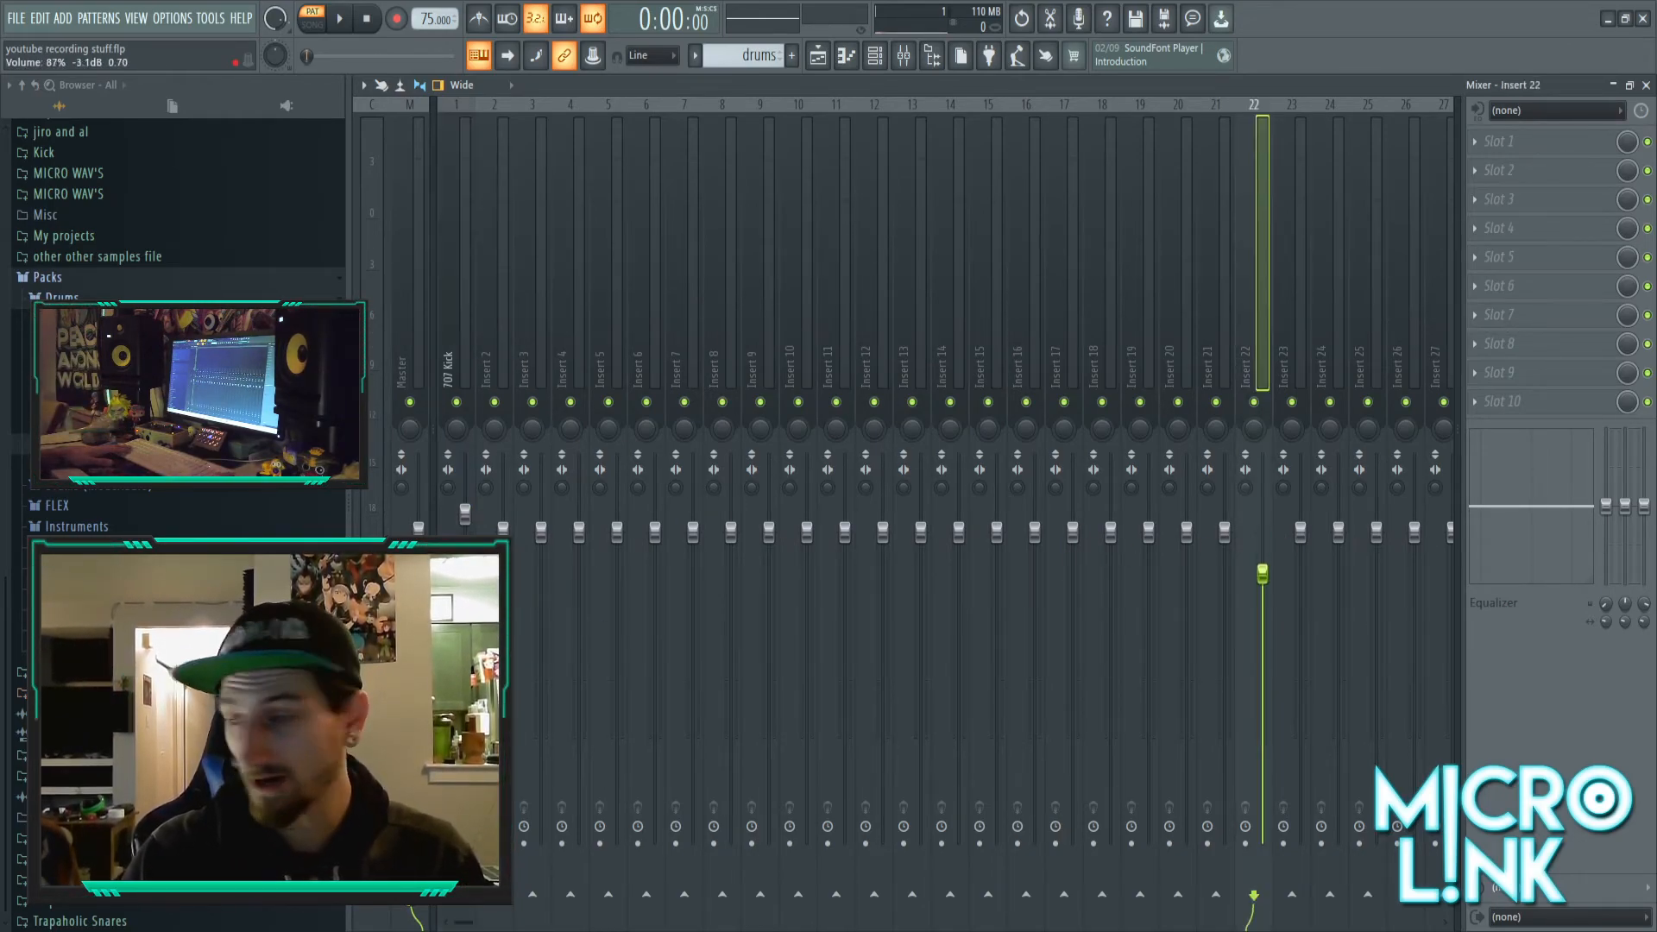
left_click_drag(1262, 831, 1262, 503)
- Play the beat while sweeping the 707 Kick fader from silence to its maximum and back near its default level, and stop playback
left_click(466, 514)
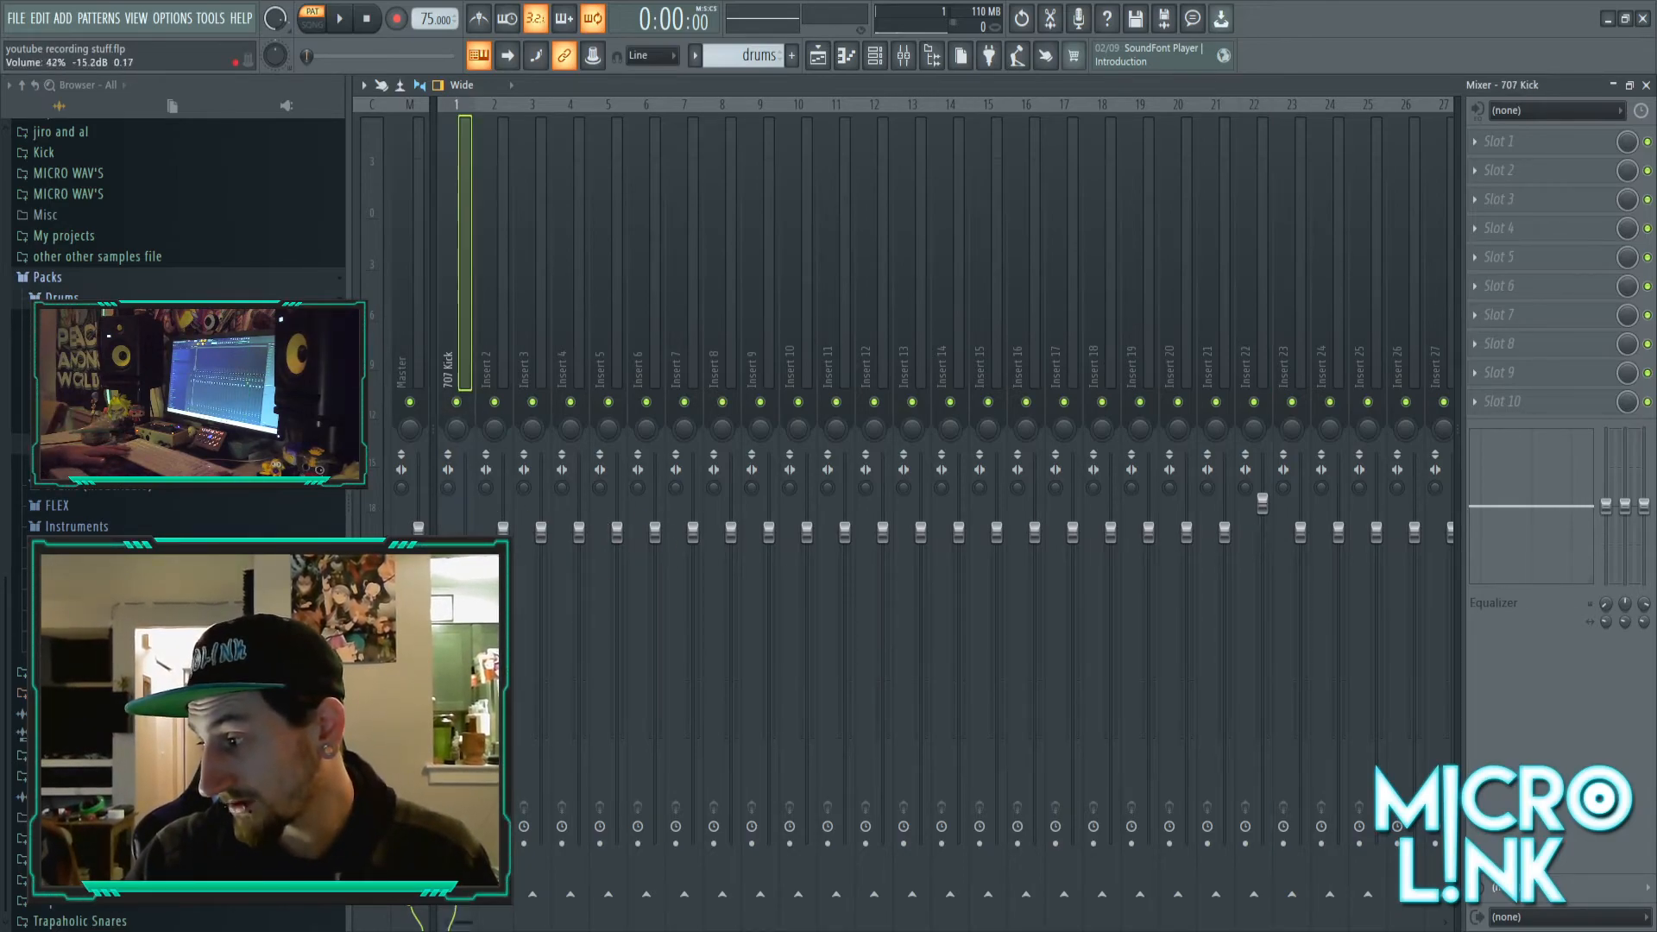
key("space")
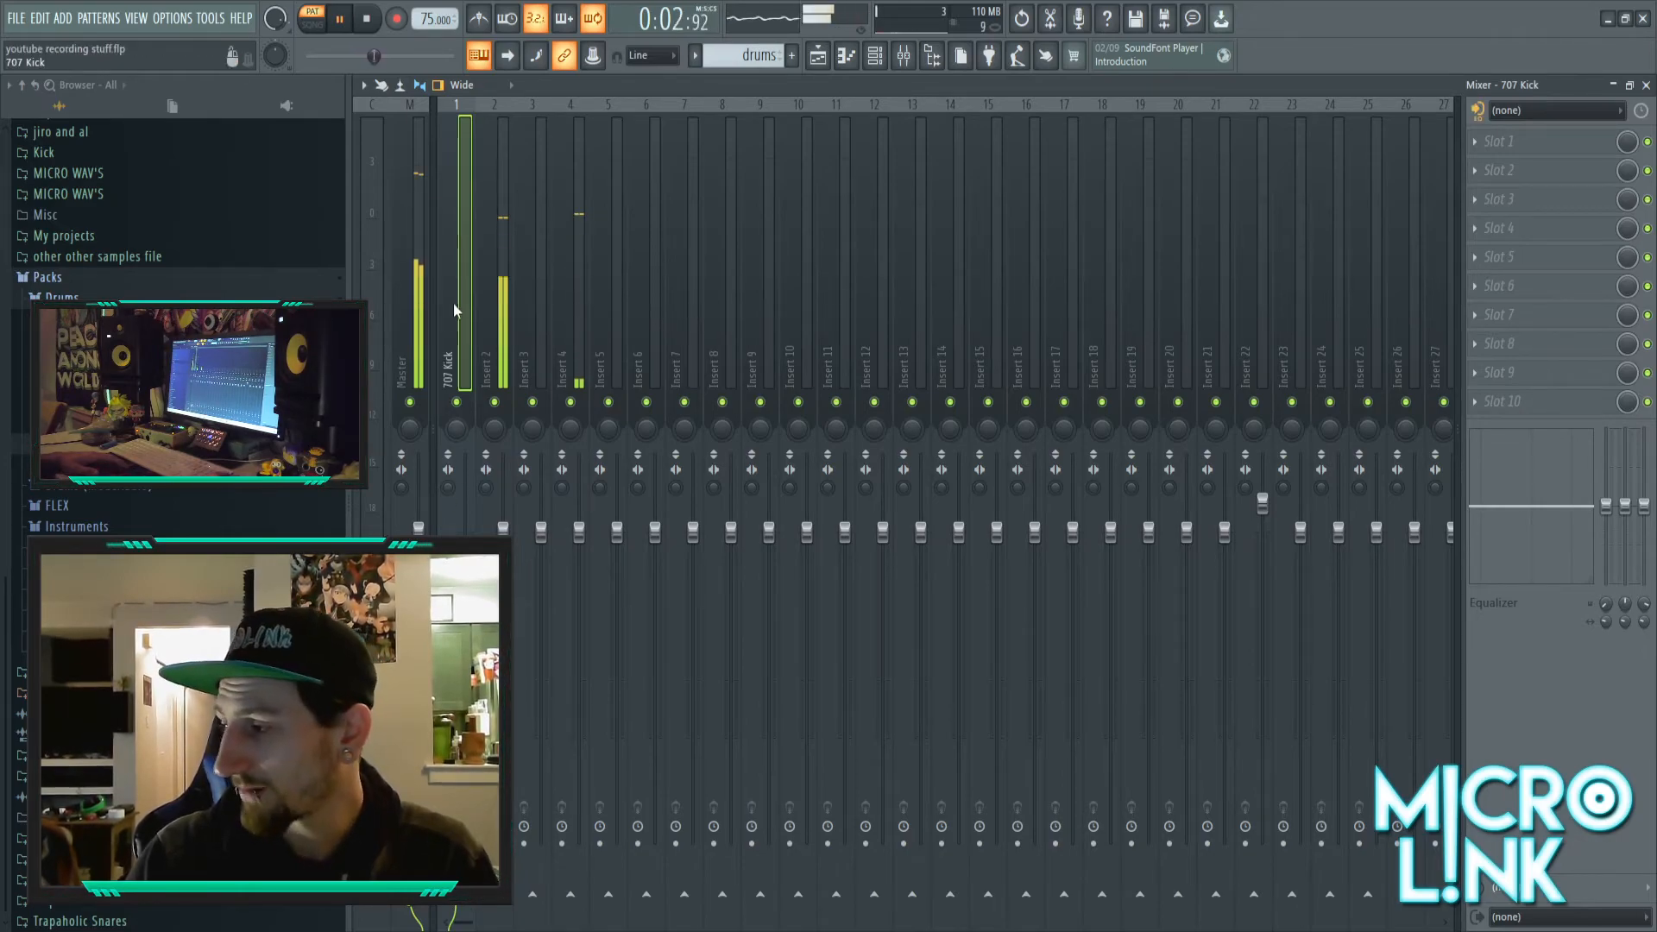
left_click(448, 843)
left_click(447, 843)
left_click_drag(465, 833, 466, 455)
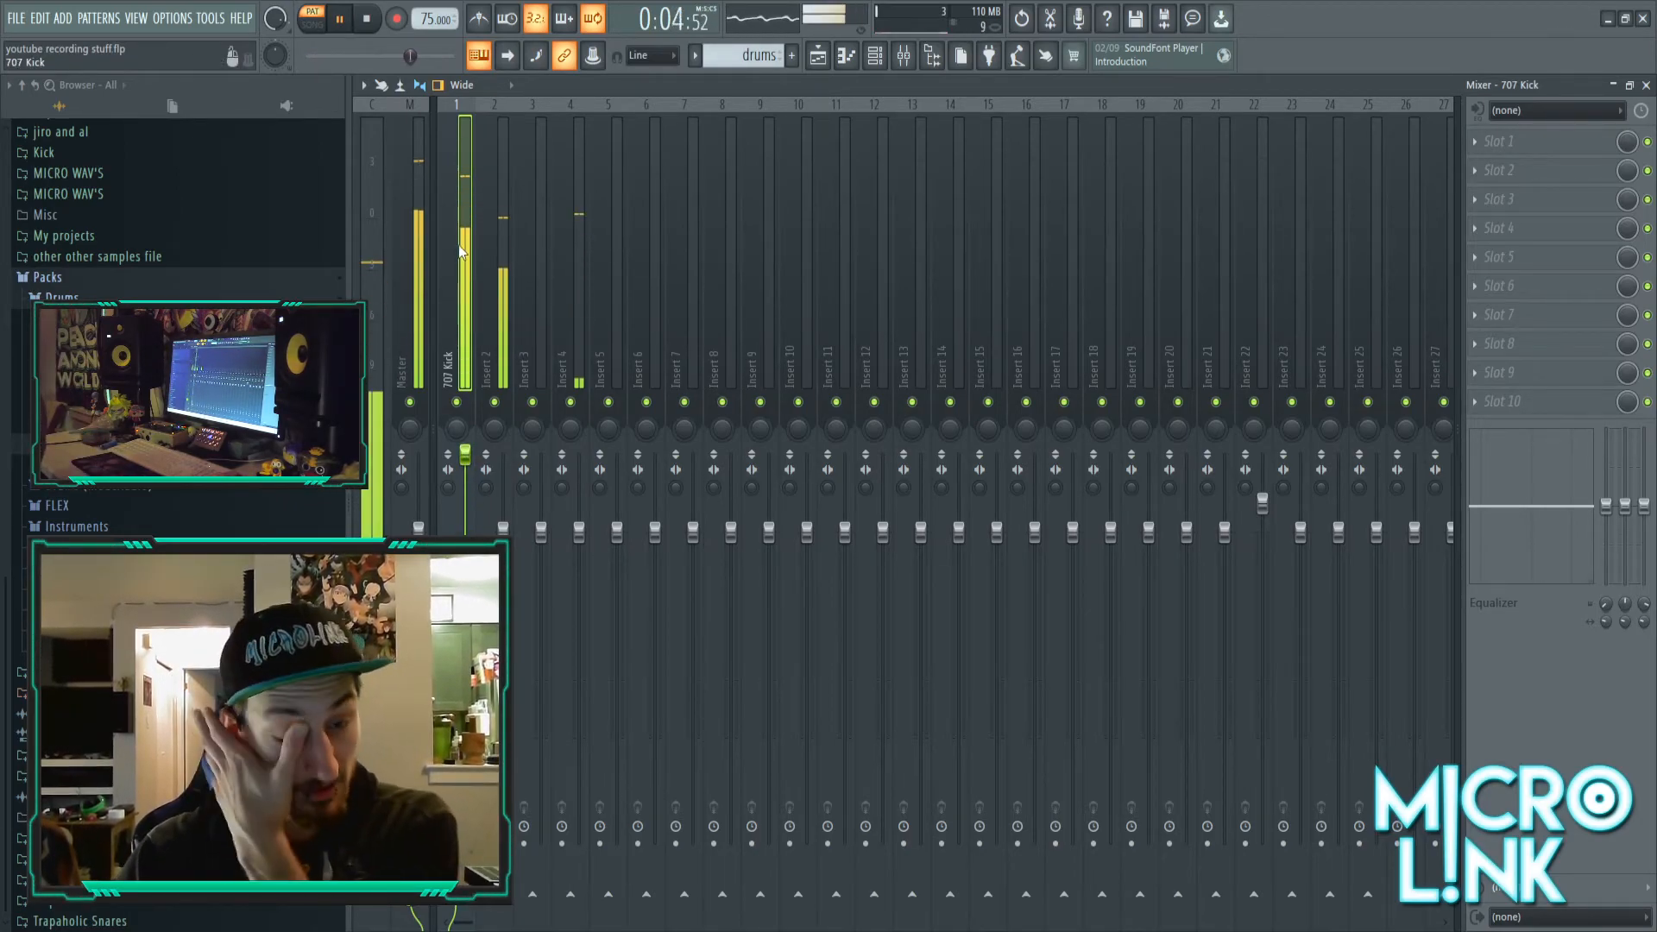
left_click_drag(466, 453, 466, 535)
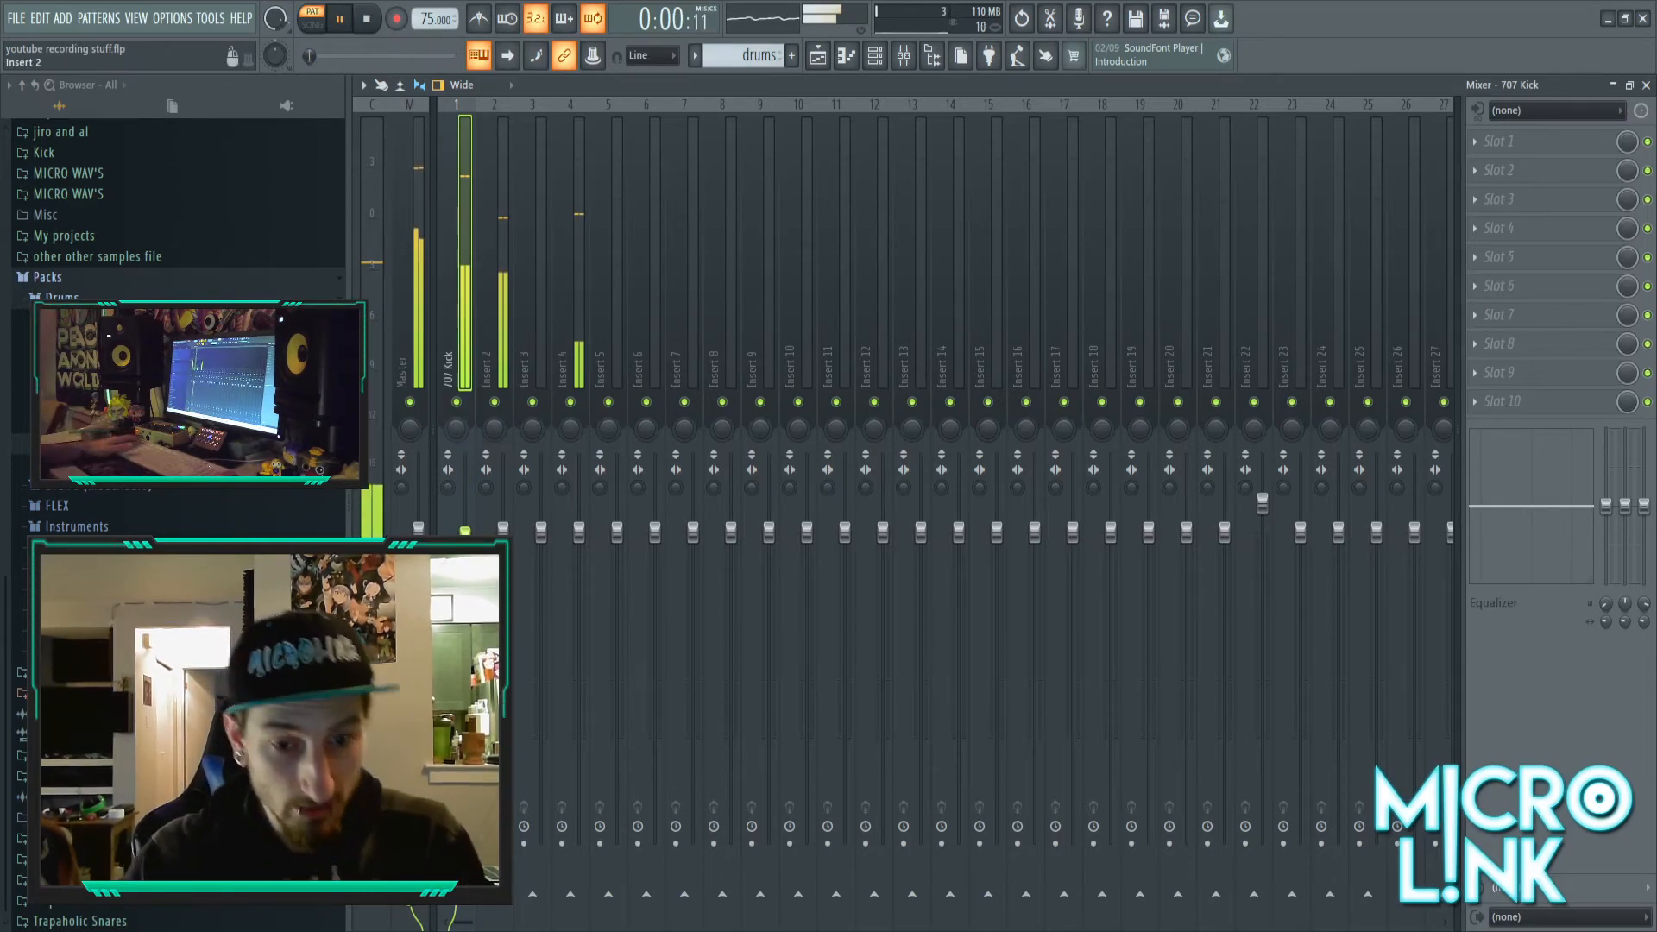
key("space")
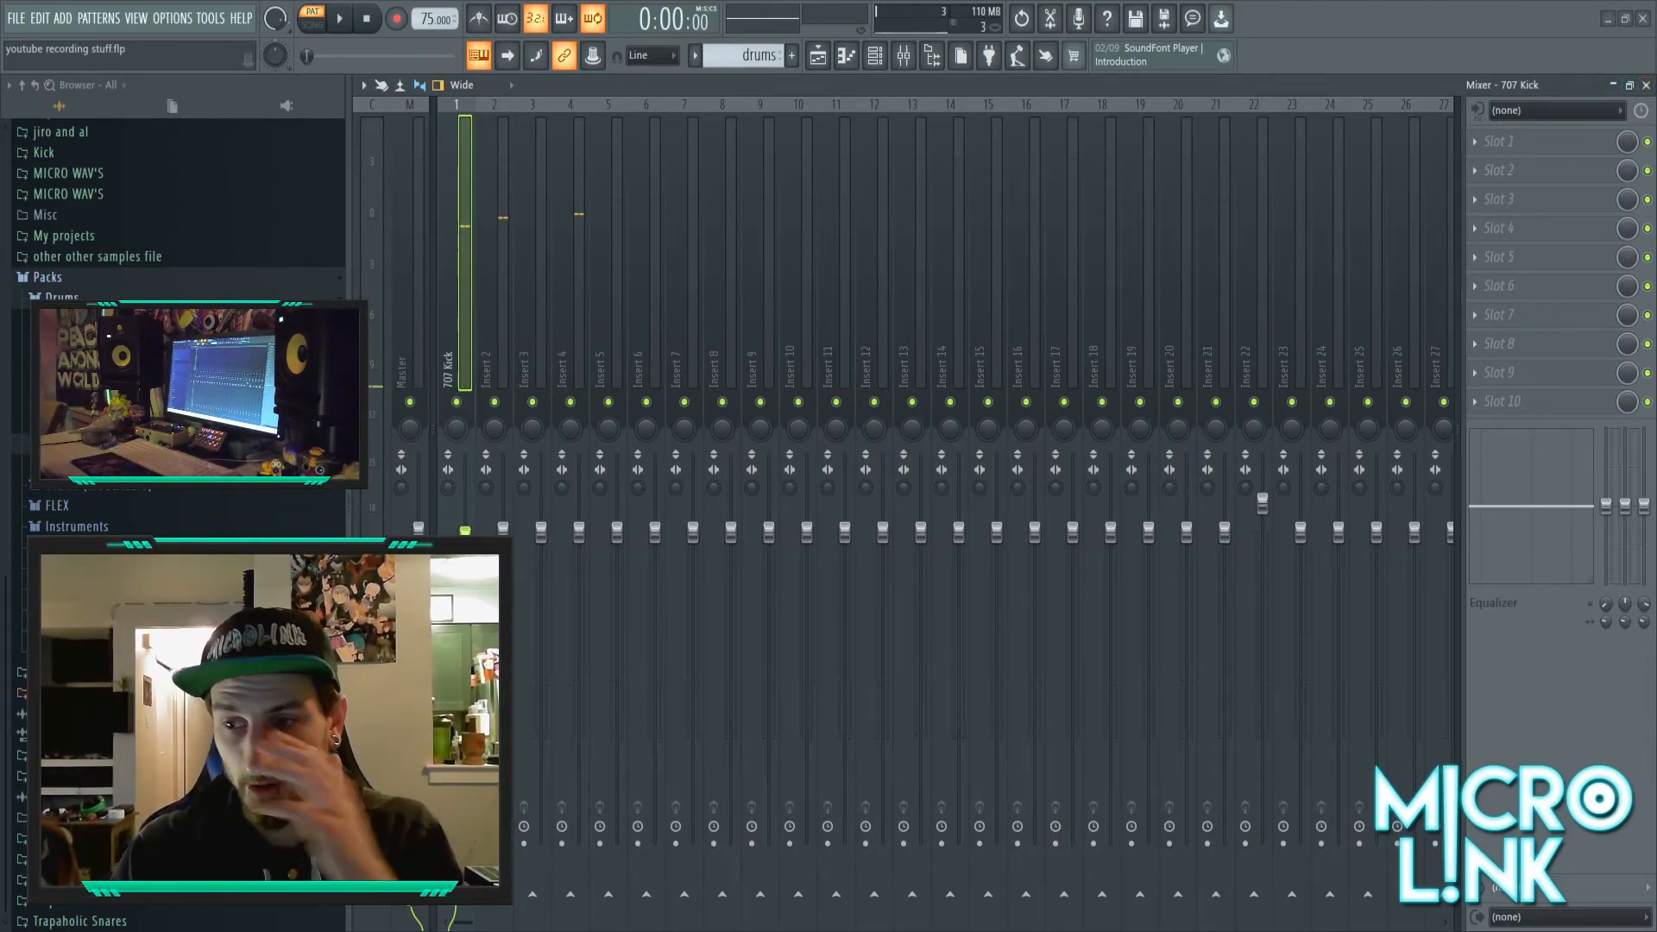
- Route 707 Snare to mixer track 2, 707 CH to track 3 and Chorus ep 2 to track 4 in the Channel rack
left_click(1646, 84)
left_click(1327, 222)
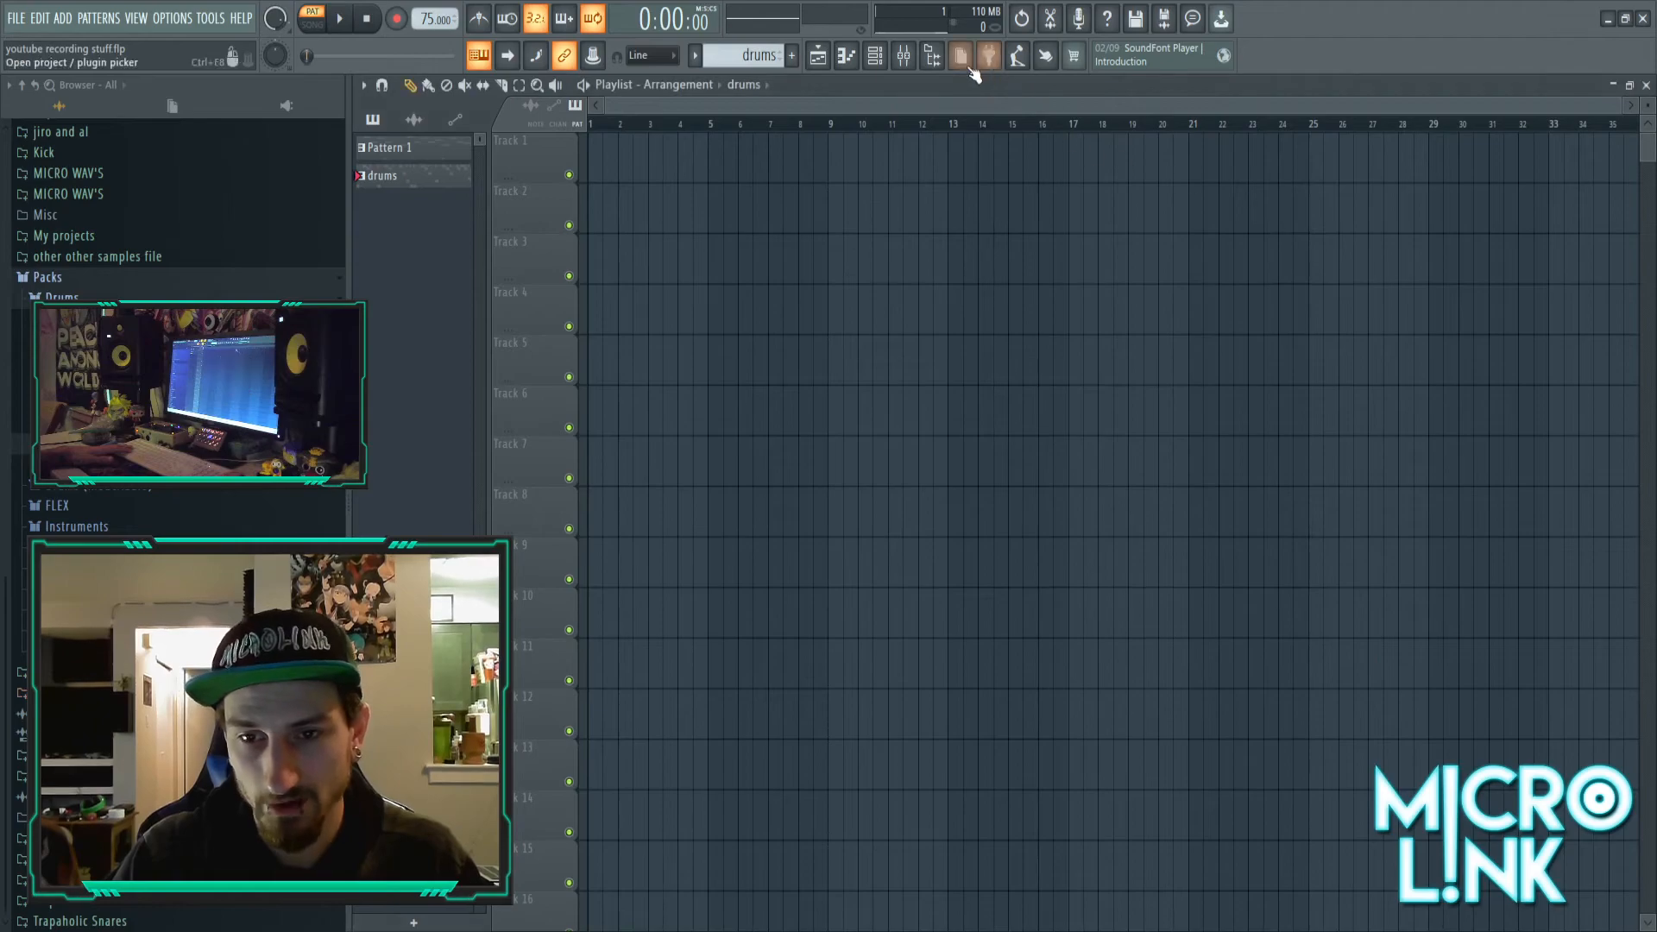
left_click(876, 56)
left_click(879, 57)
left_click(878, 57)
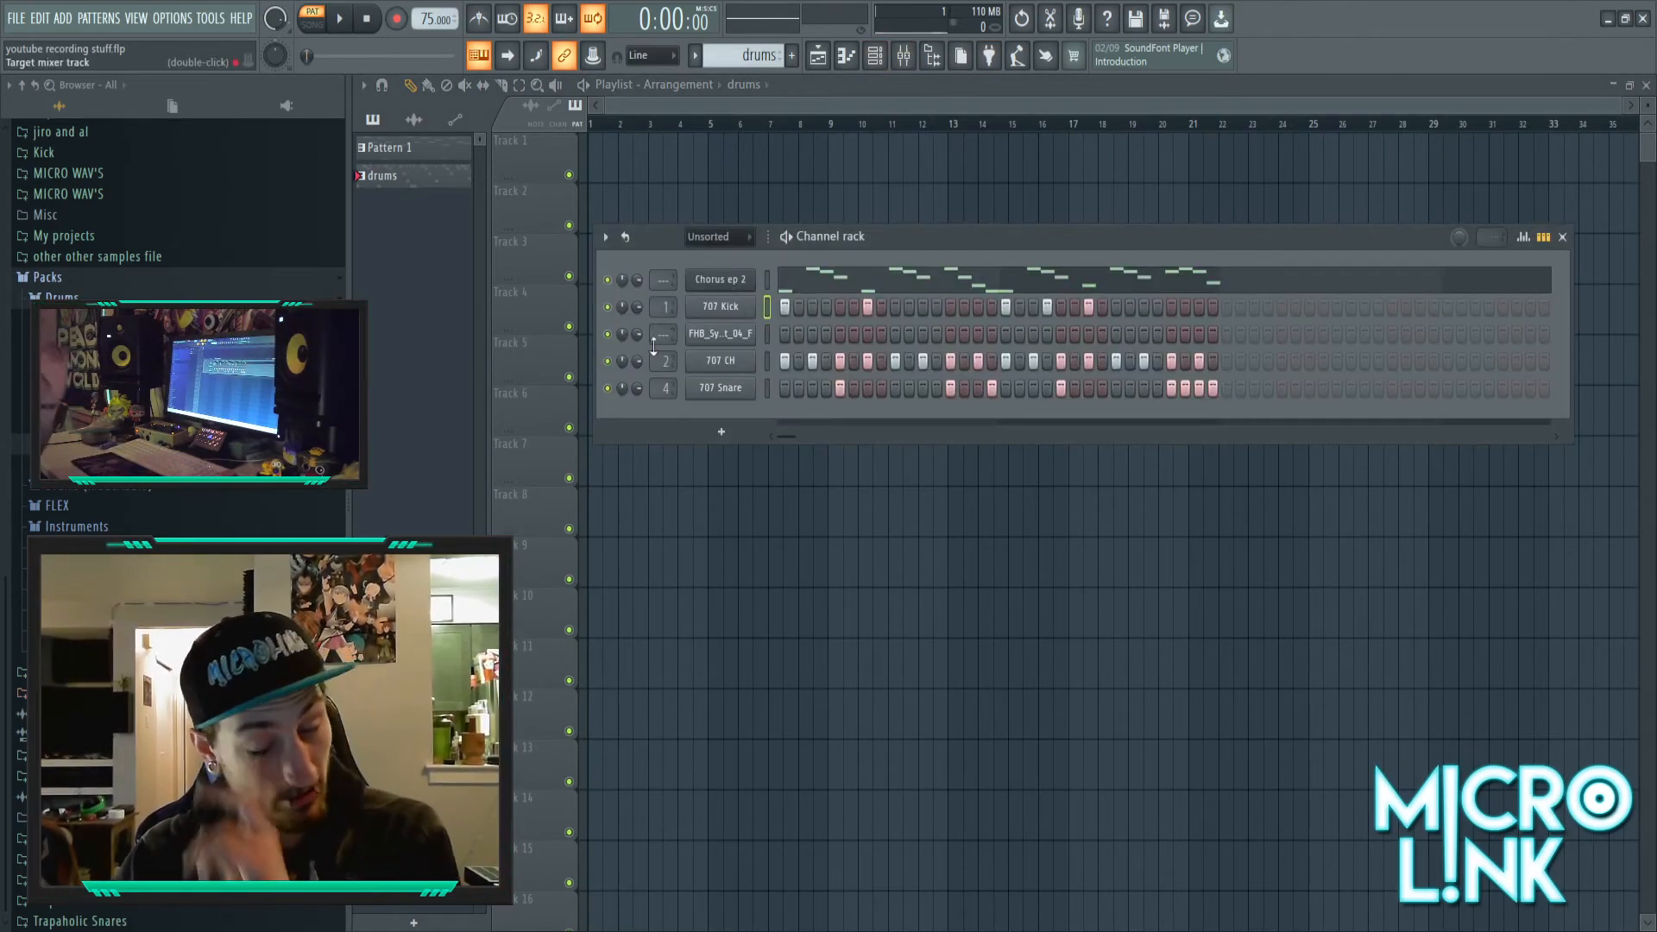
scroll(653, 395, "down", 2)
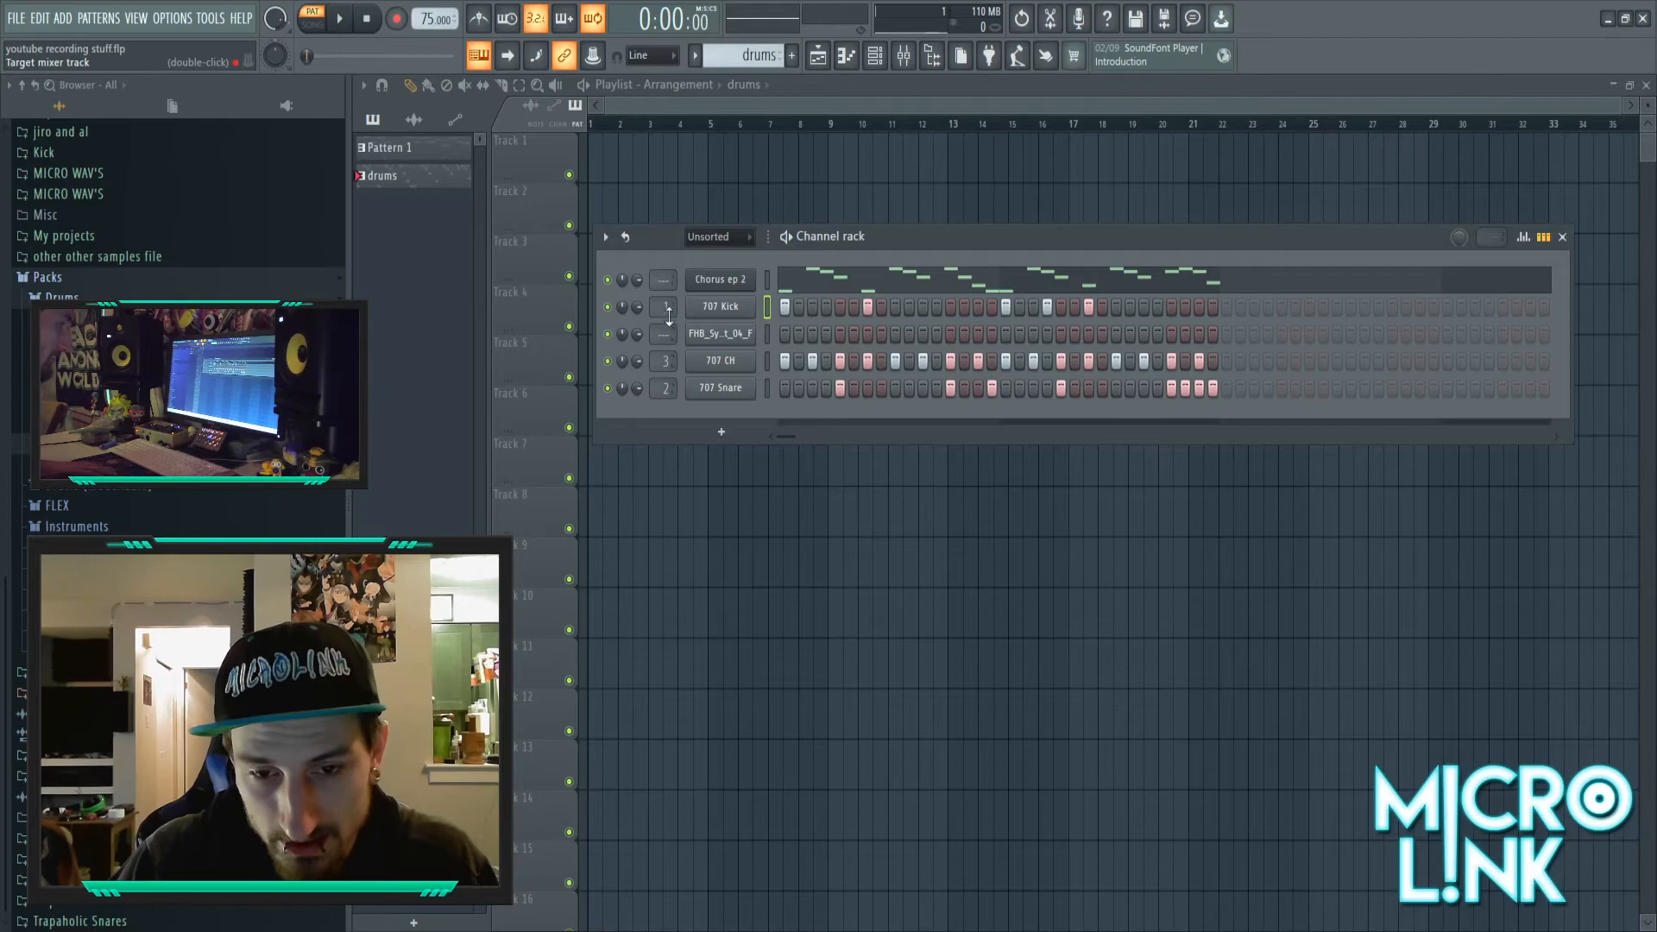
right_click(721, 337)
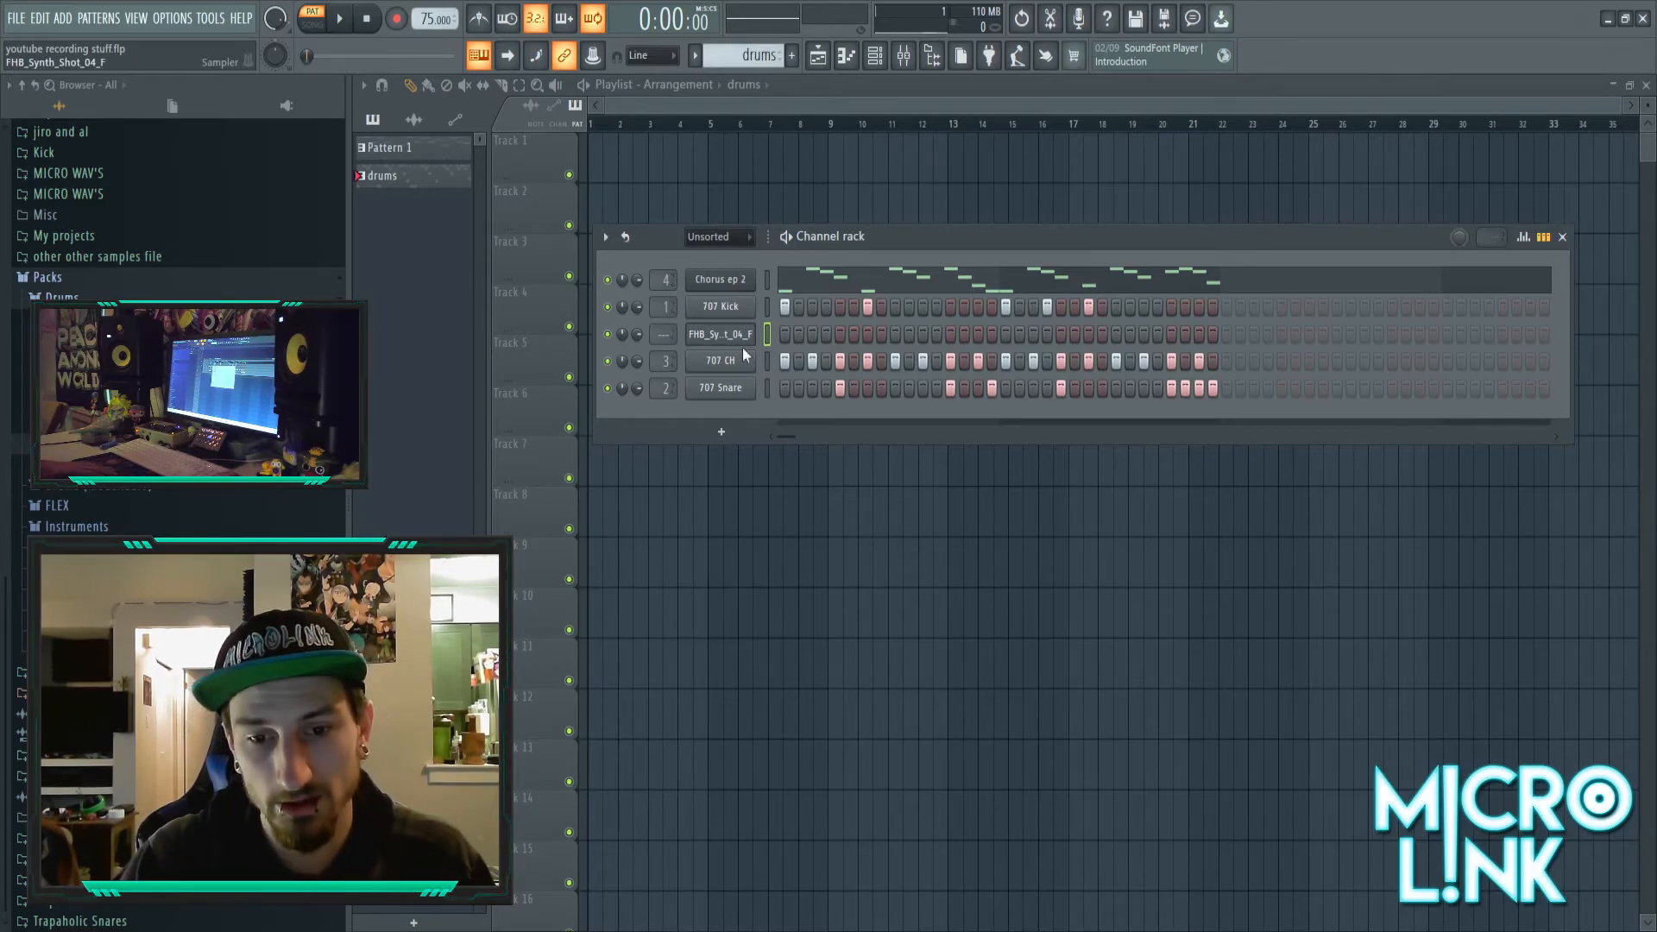
- Play the beat with the Mixer open and rename mixer track 2 as snare
left_click(904, 58)
key("space")
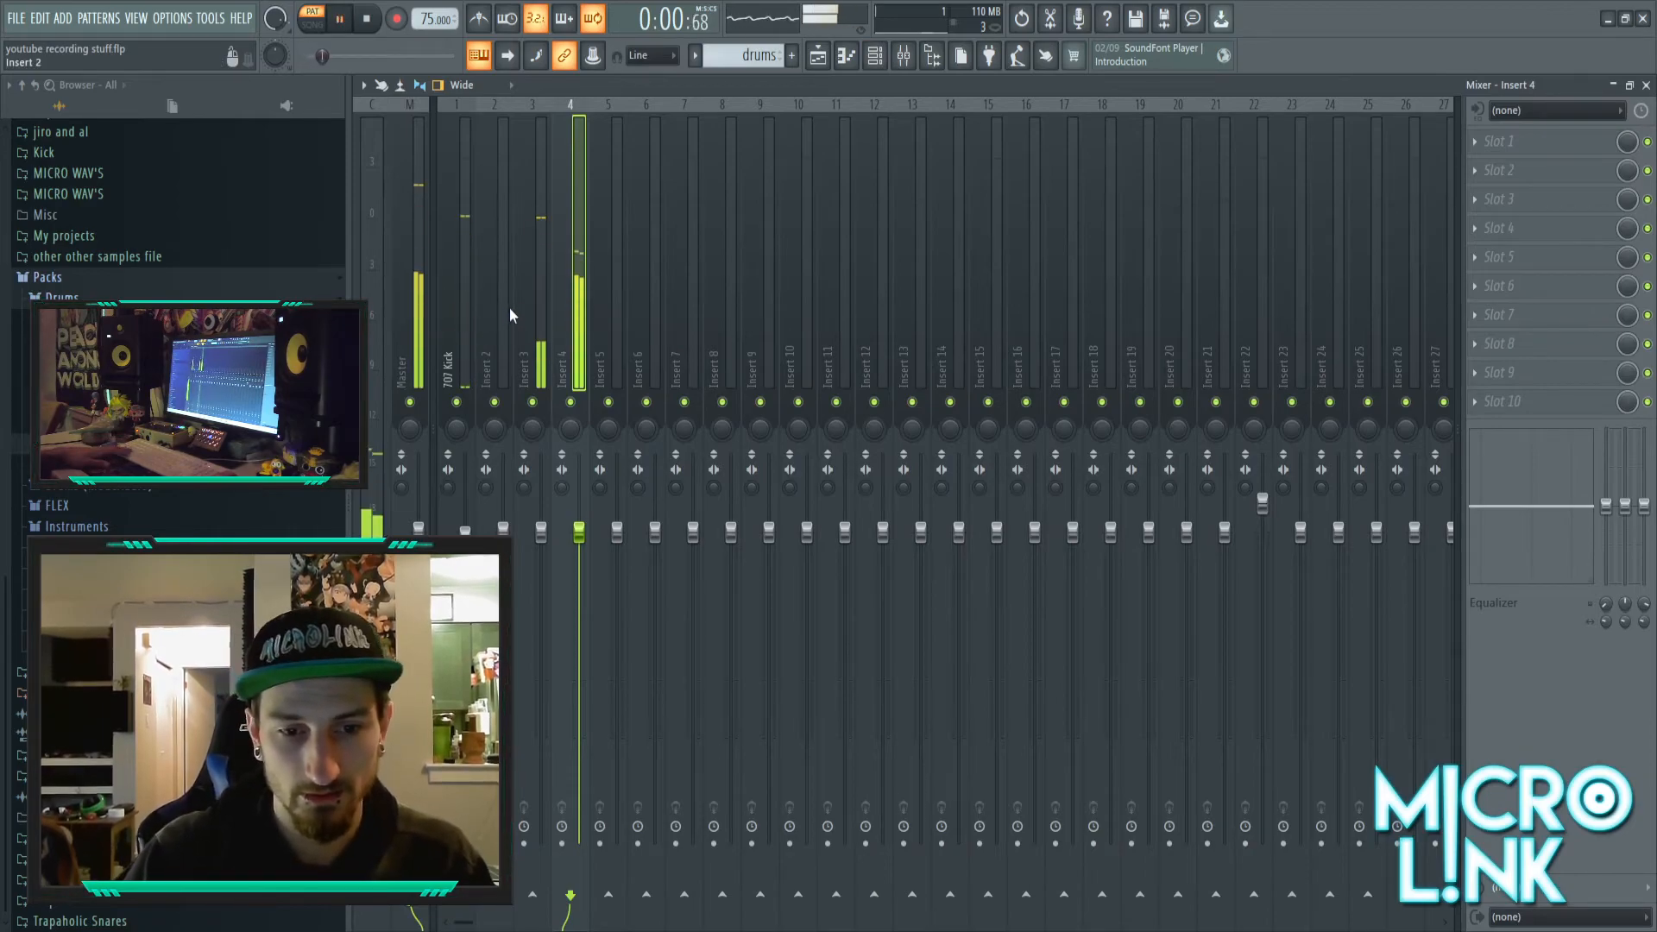
left_click(510, 303)
key("Left")
key("Right")
key("Right")
key("Right")
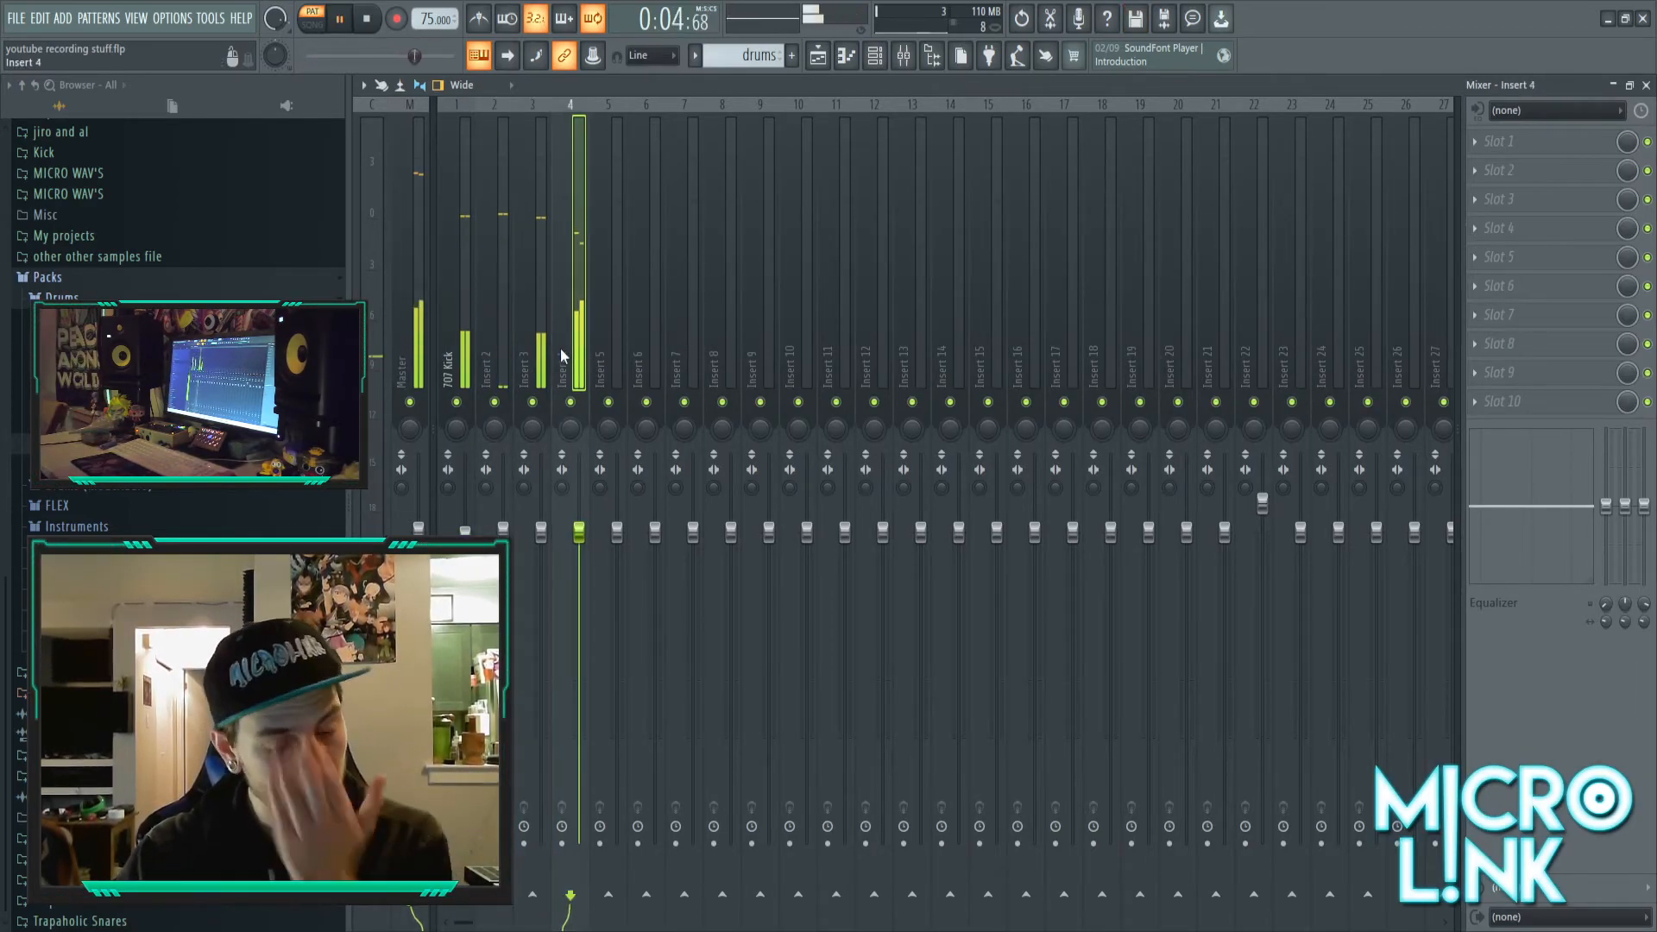
left_click(499, 340)
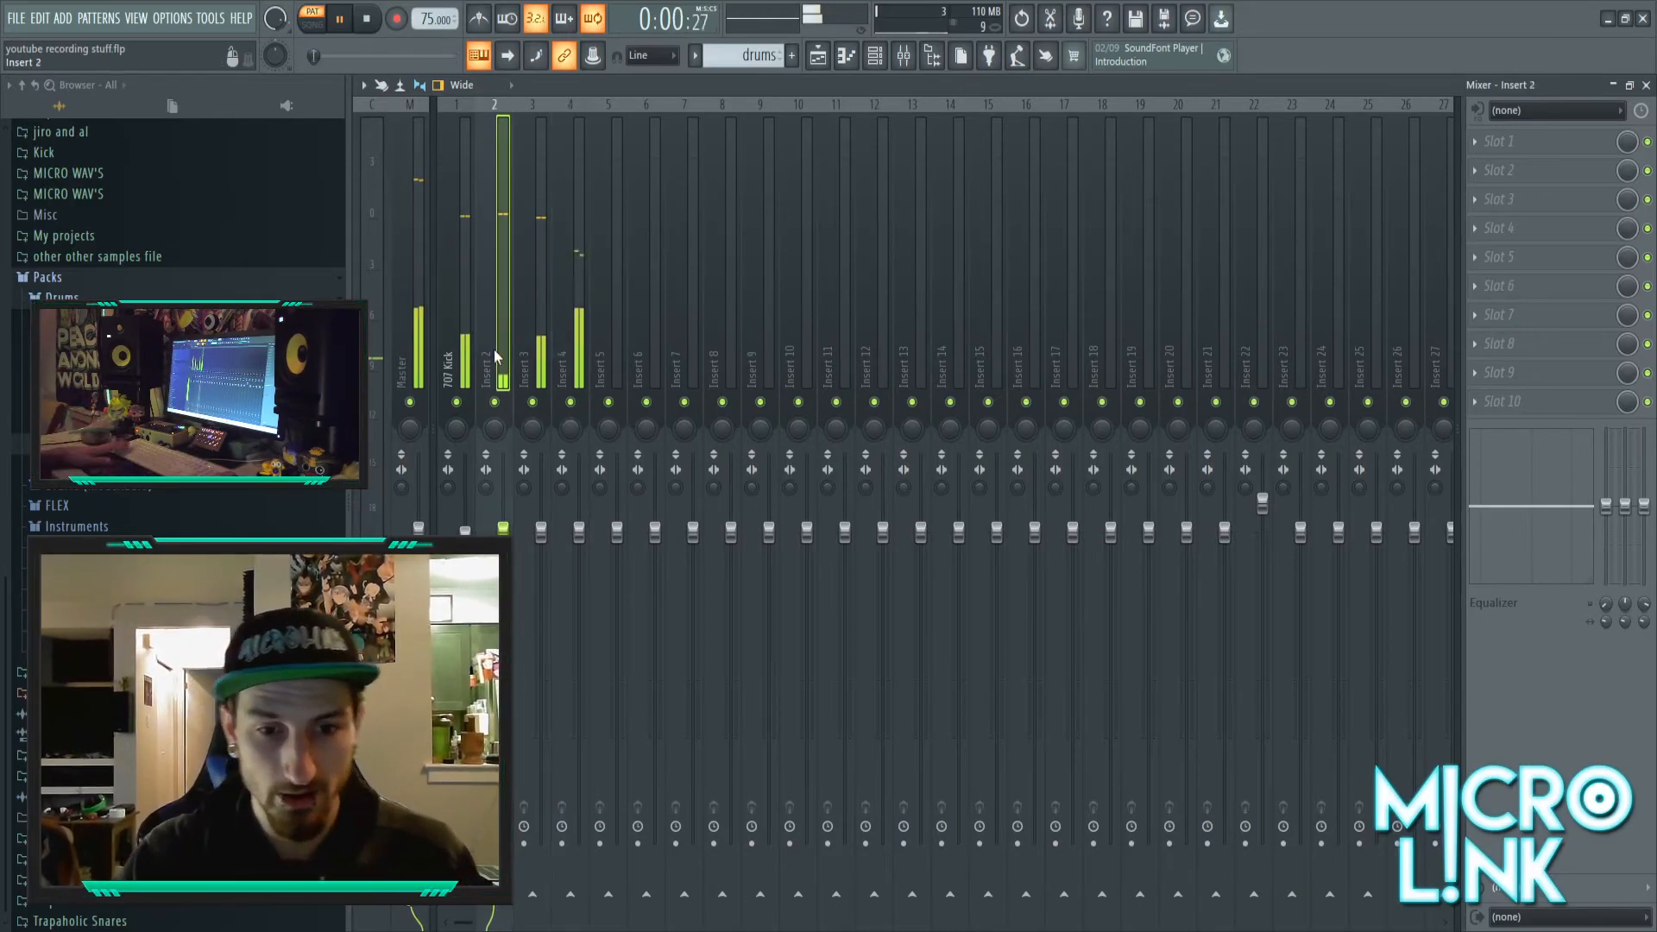
type("snare")
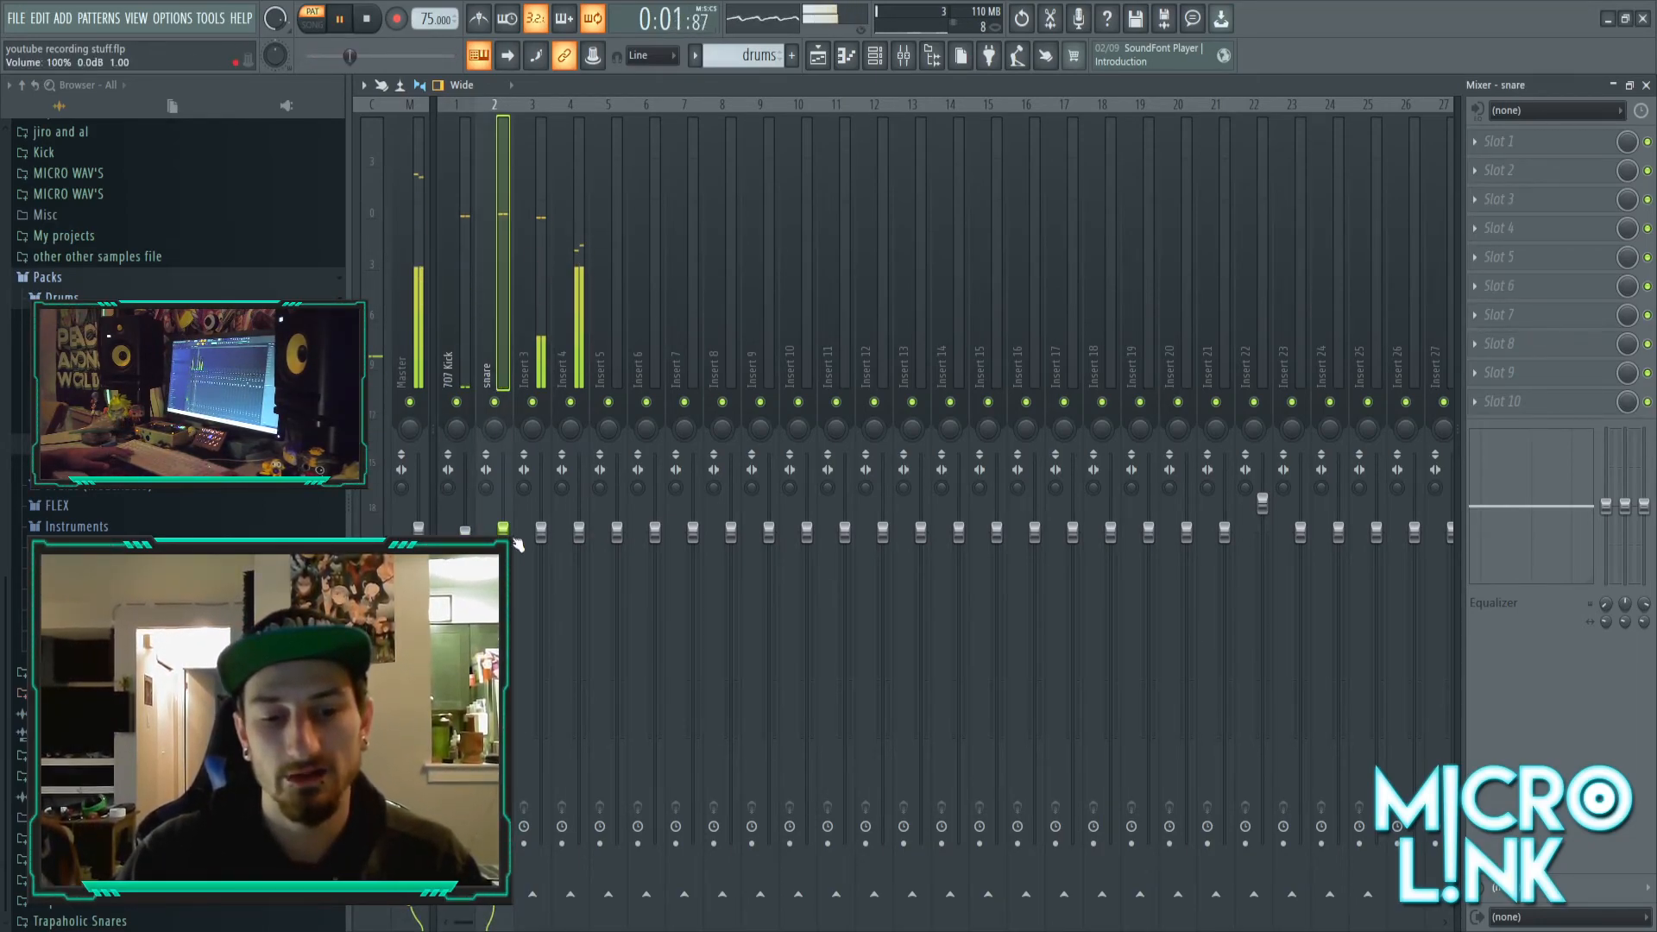
- Pull down the snare, Insert 3 and Insert 4 faders and set the 707 Kick volume to 99%
left_click(519, 753)
left_click_drag(542, 536, 579, 710)
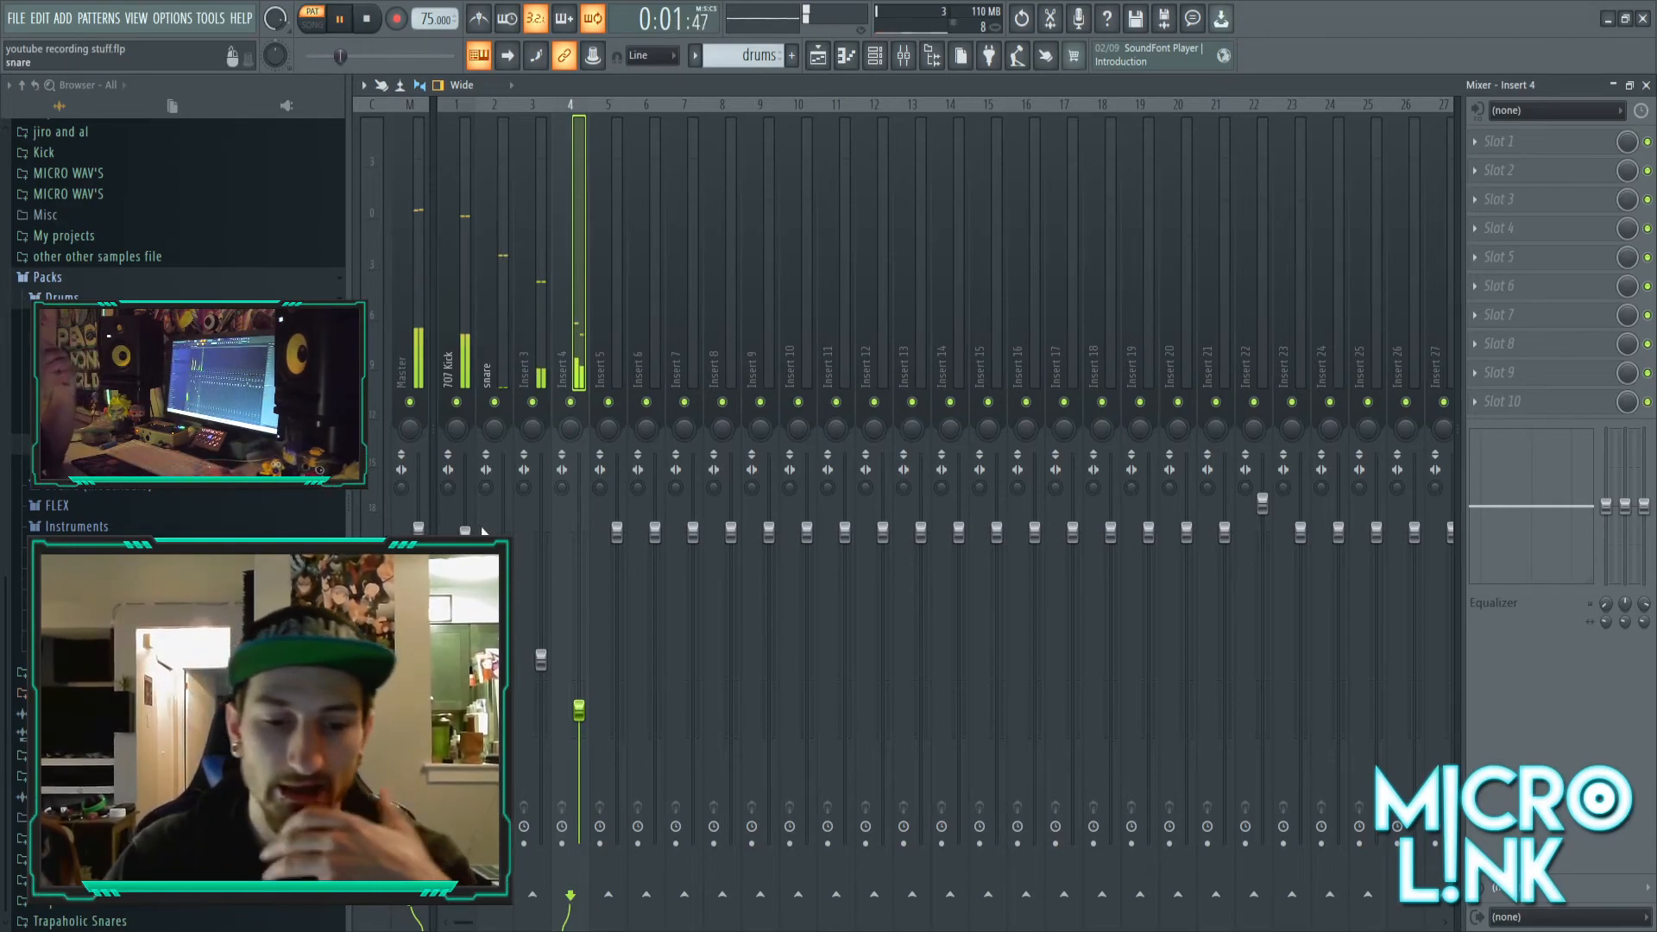
left_click_drag(465, 535, 465, 533)
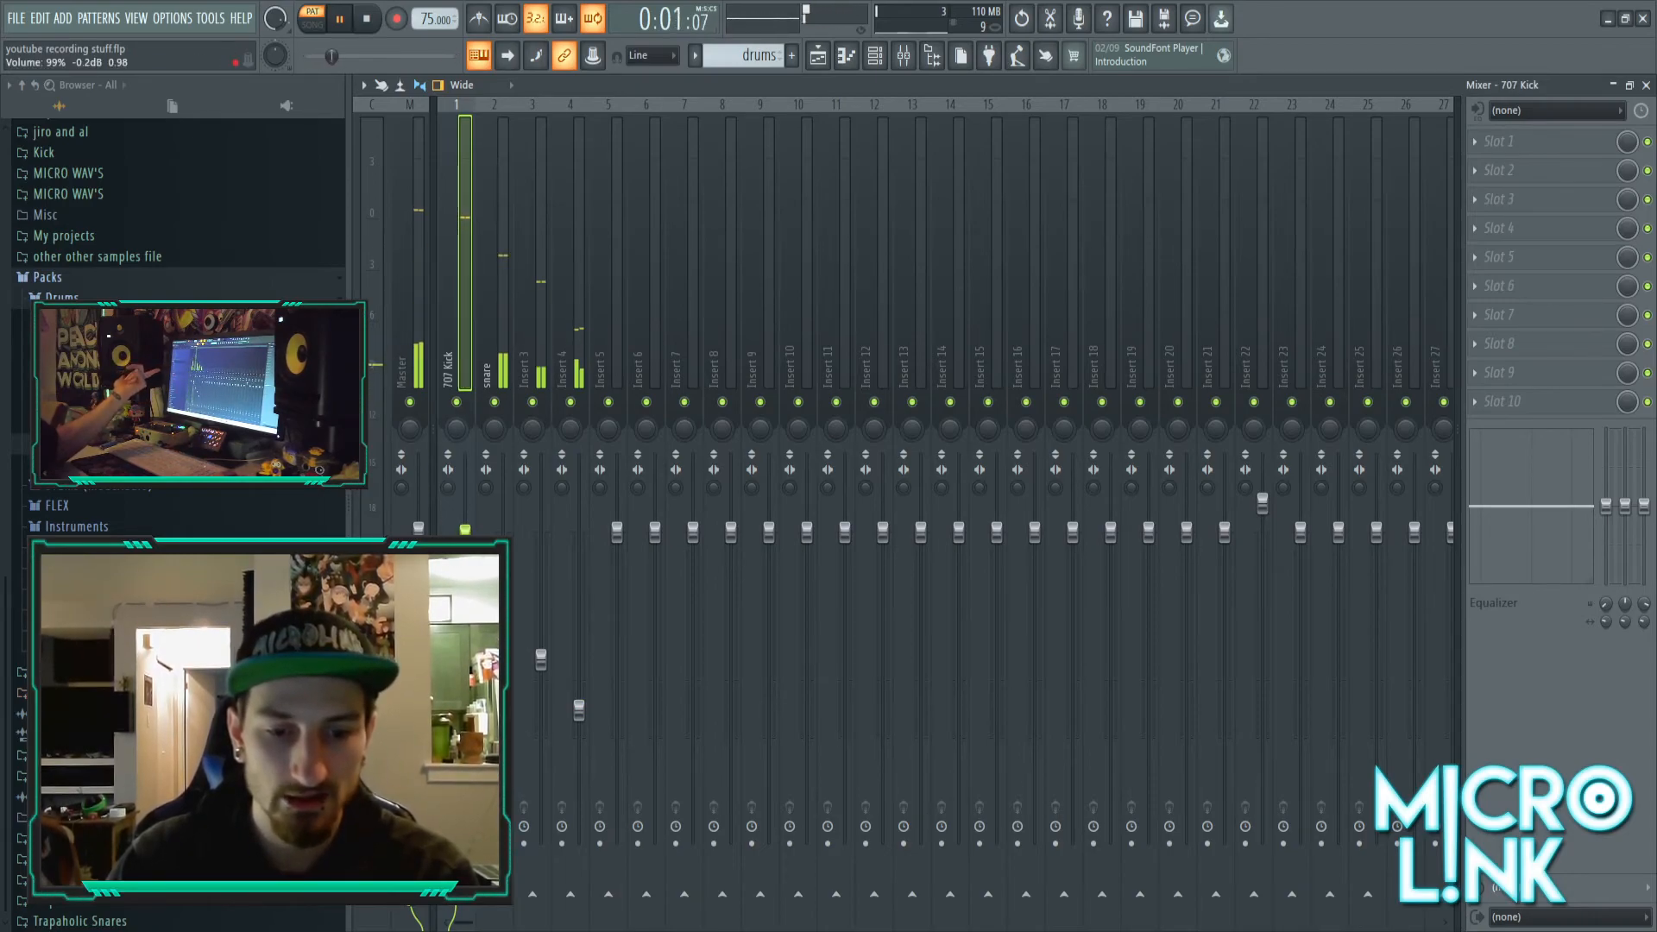
- Set the snare track's volume to 75% and Insert 3's volume to about -10.4 dB during playback
left_click(505, 625)
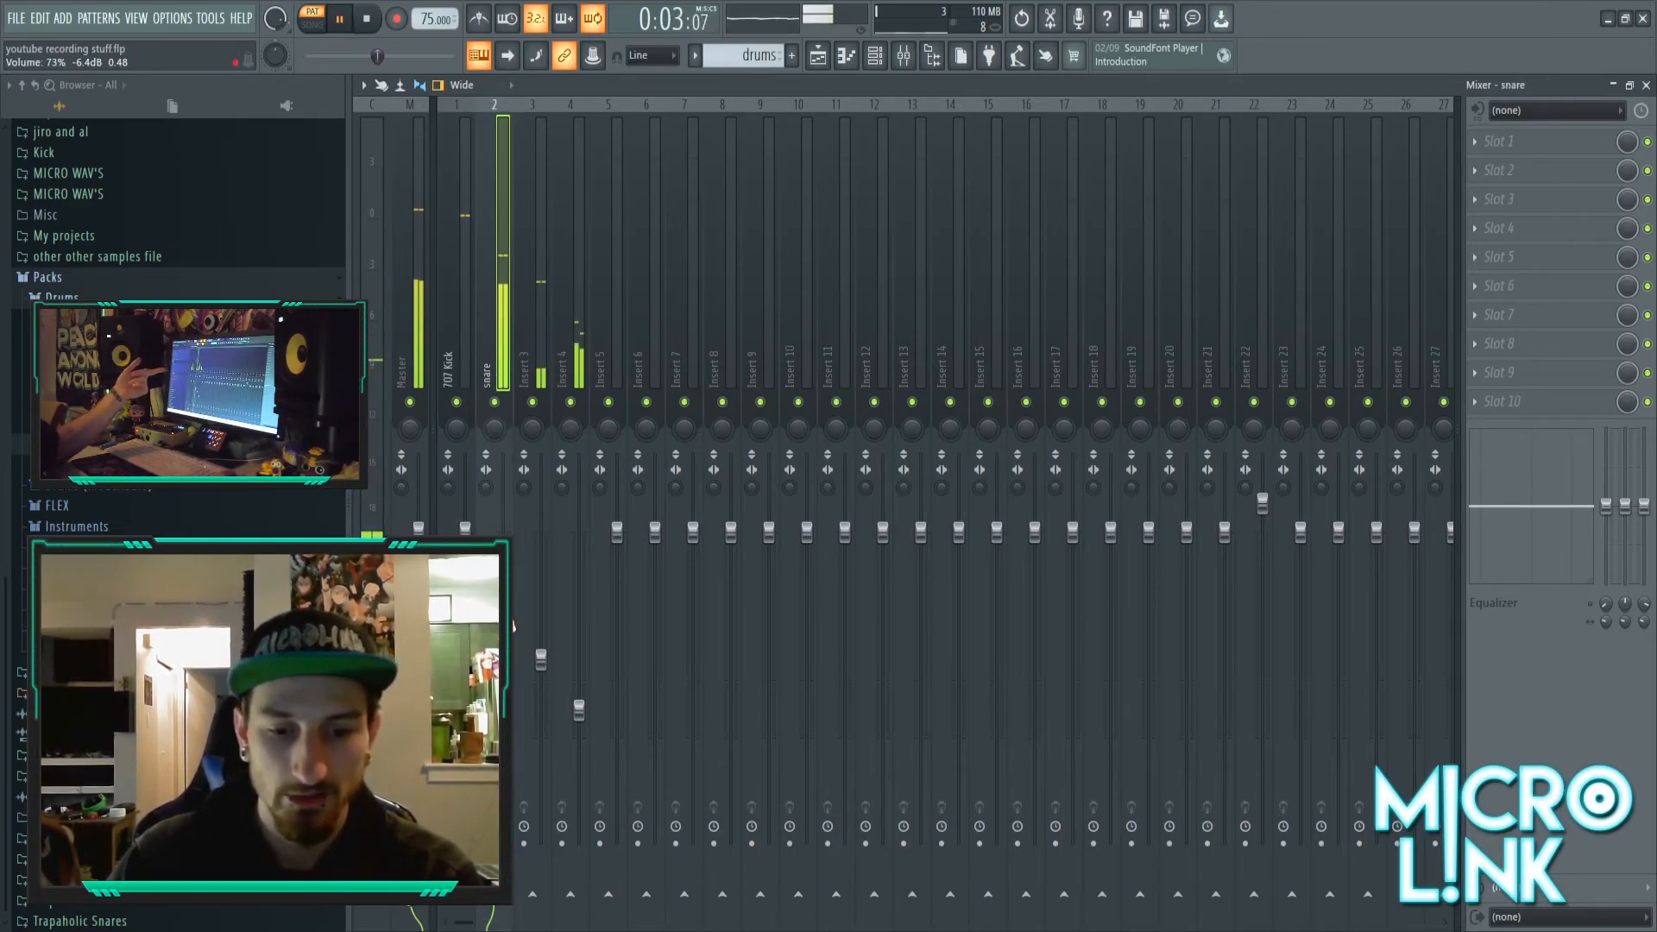
left_click_drag(503, 590, 503, 609)
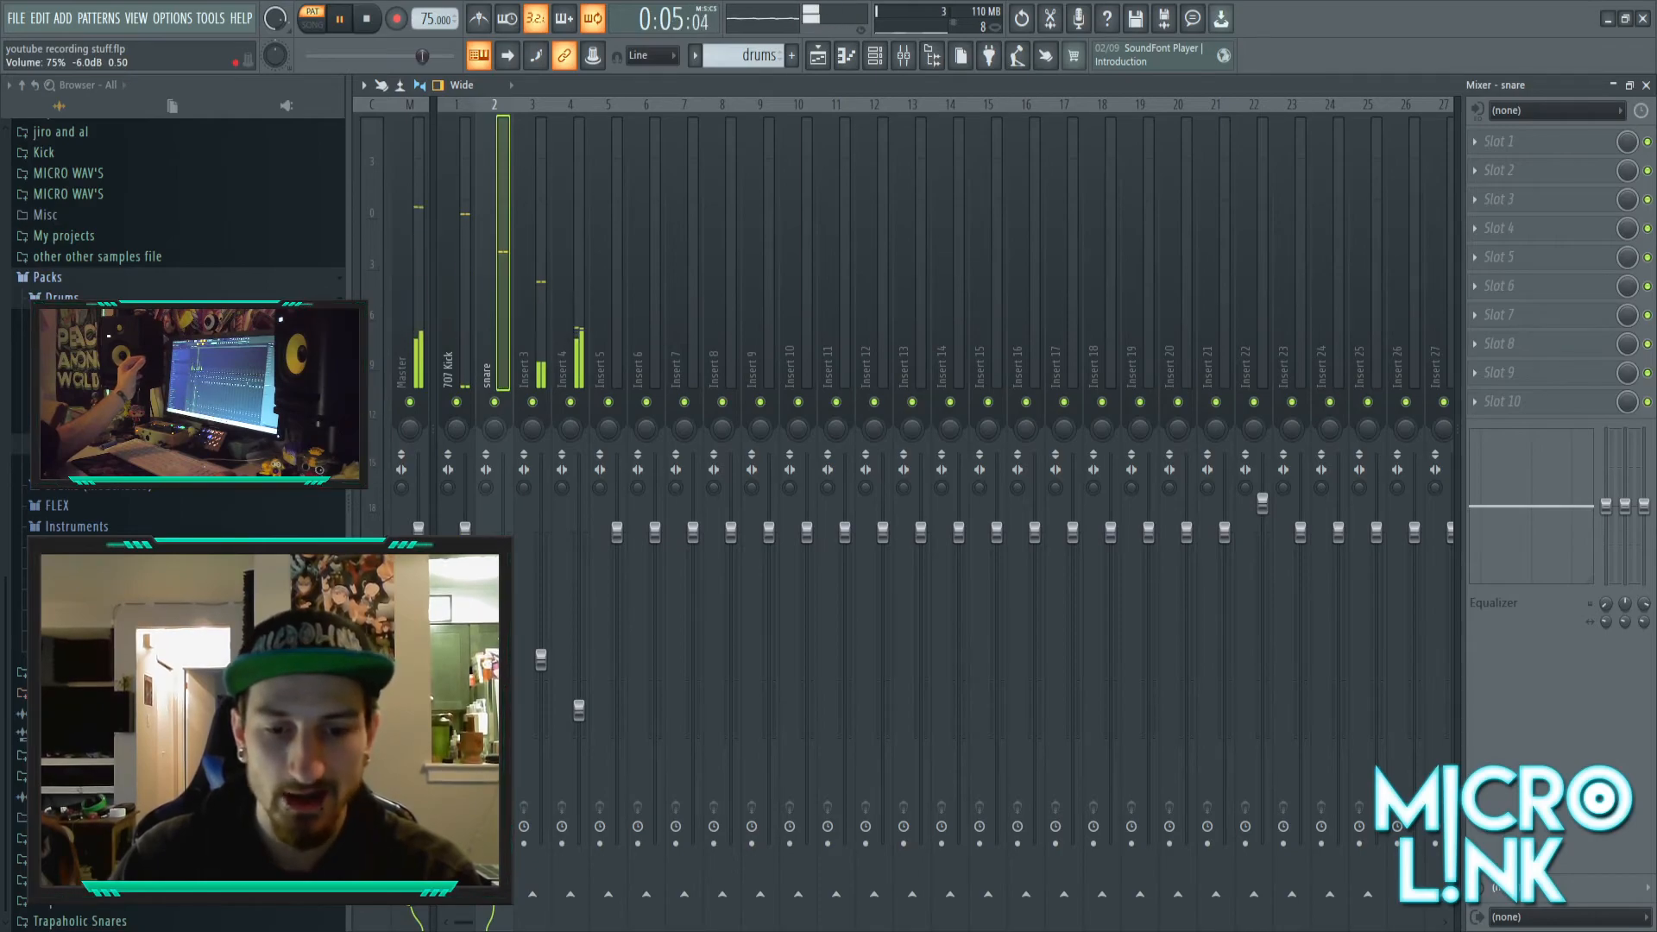
left_click(541, 660)
left_click_drag(541, 599, 541, 662)
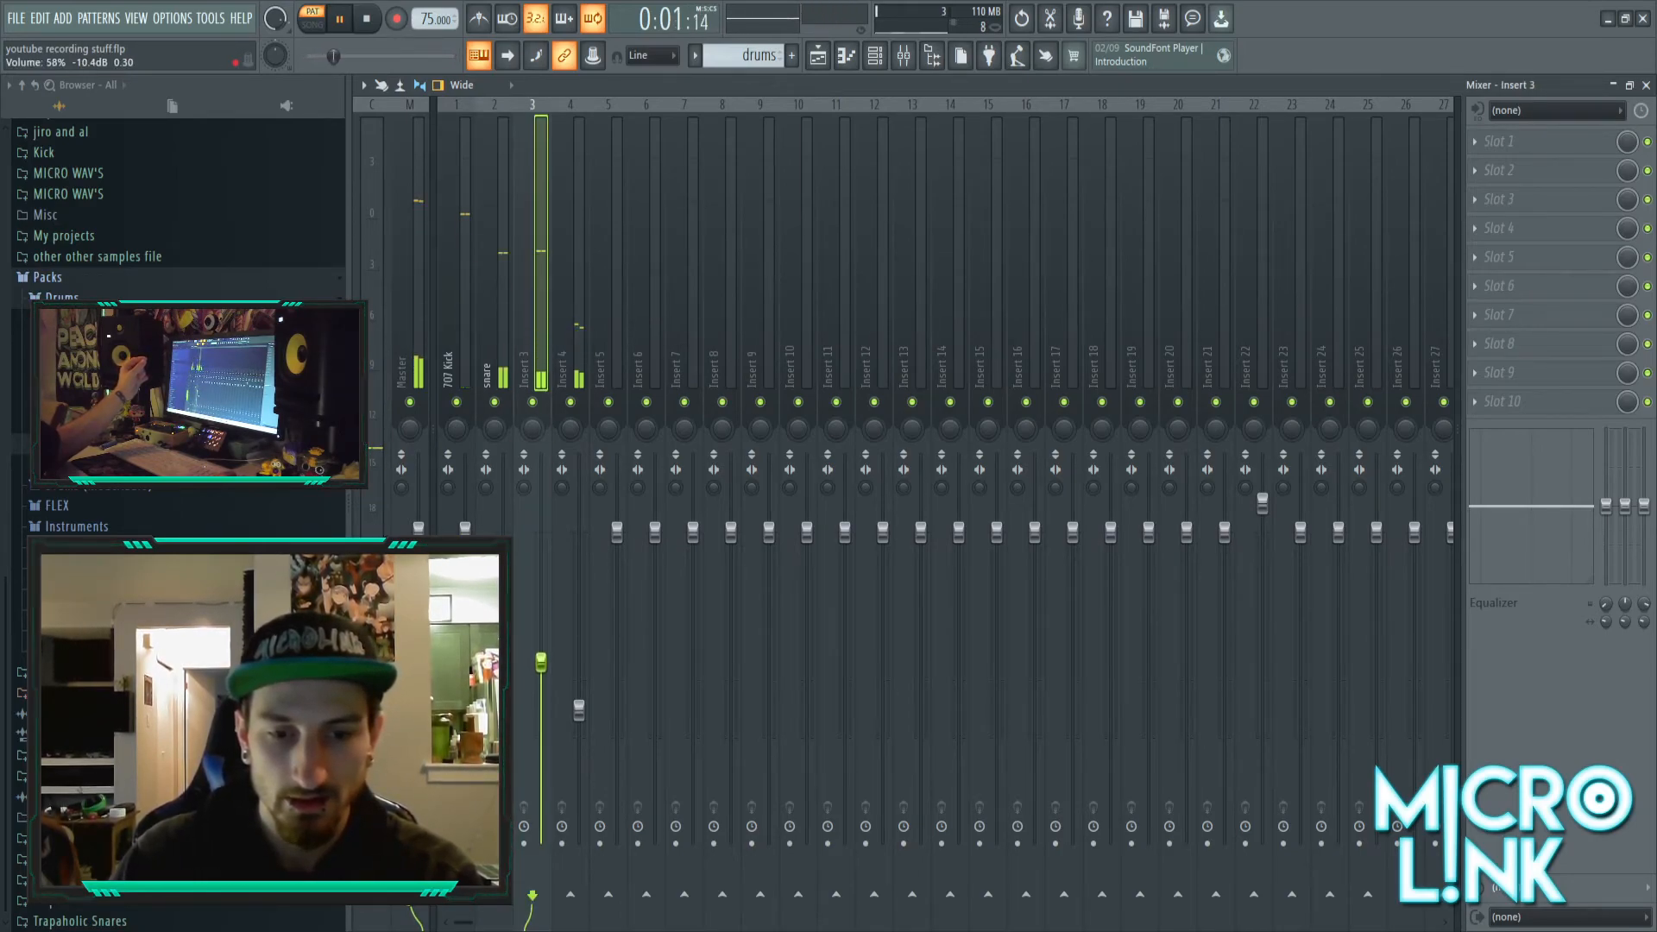
- Raise Insert 4's volume to 93% while listening to the beat
left_click(580, 710)
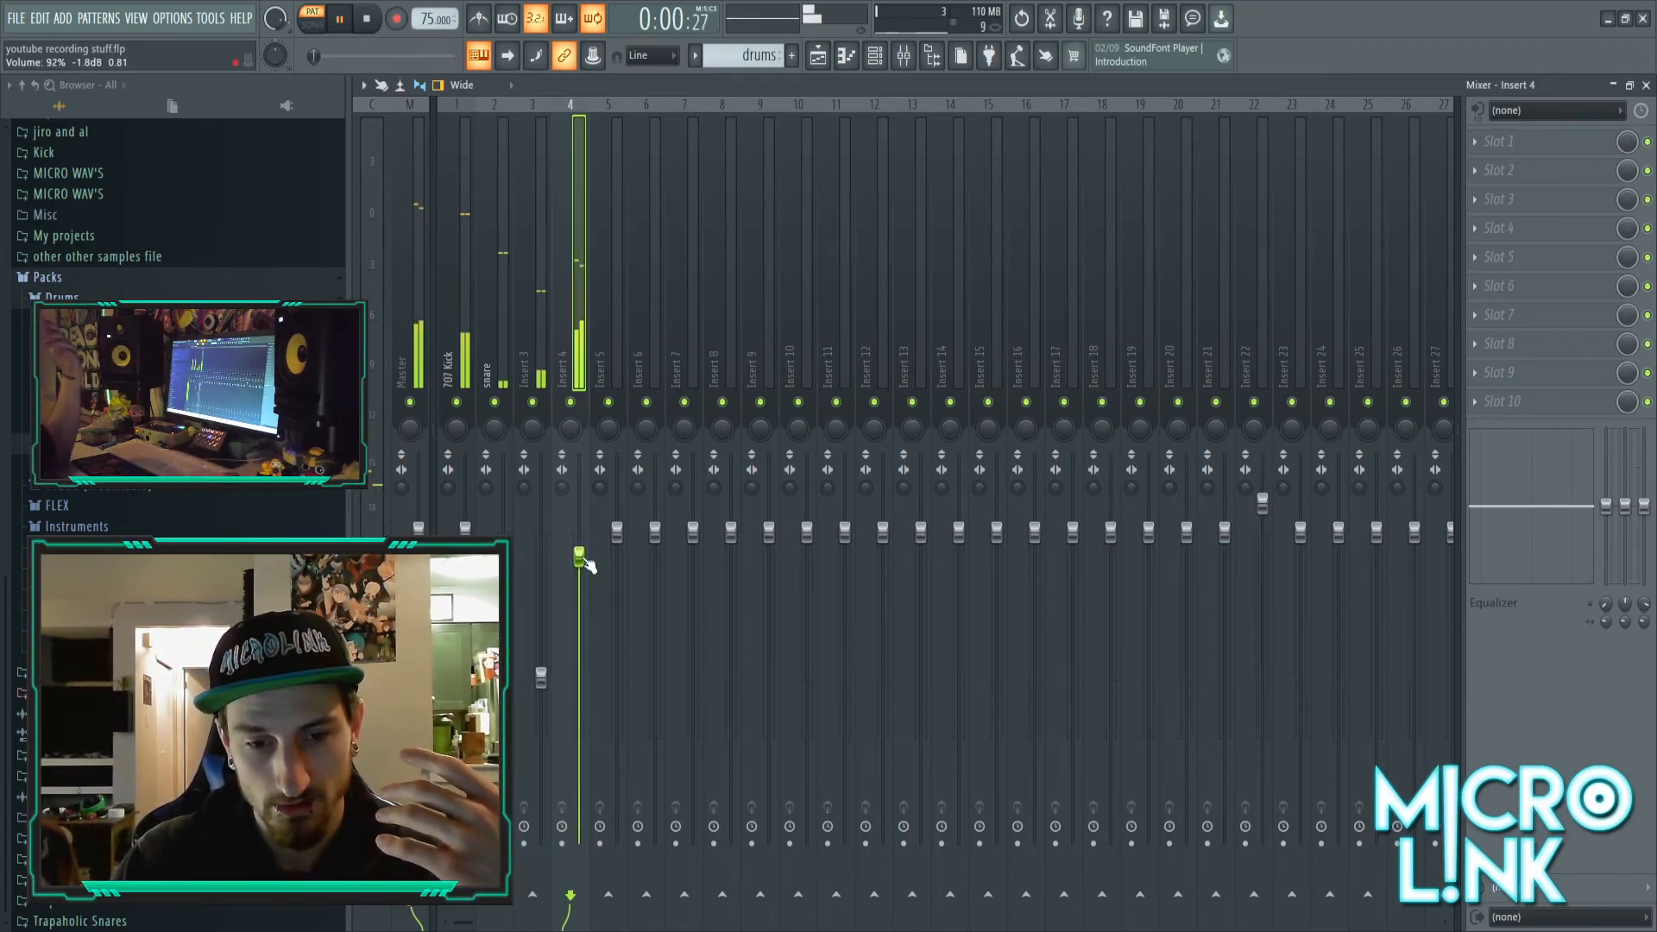
left_click_drag(587, 565, 590, 576)
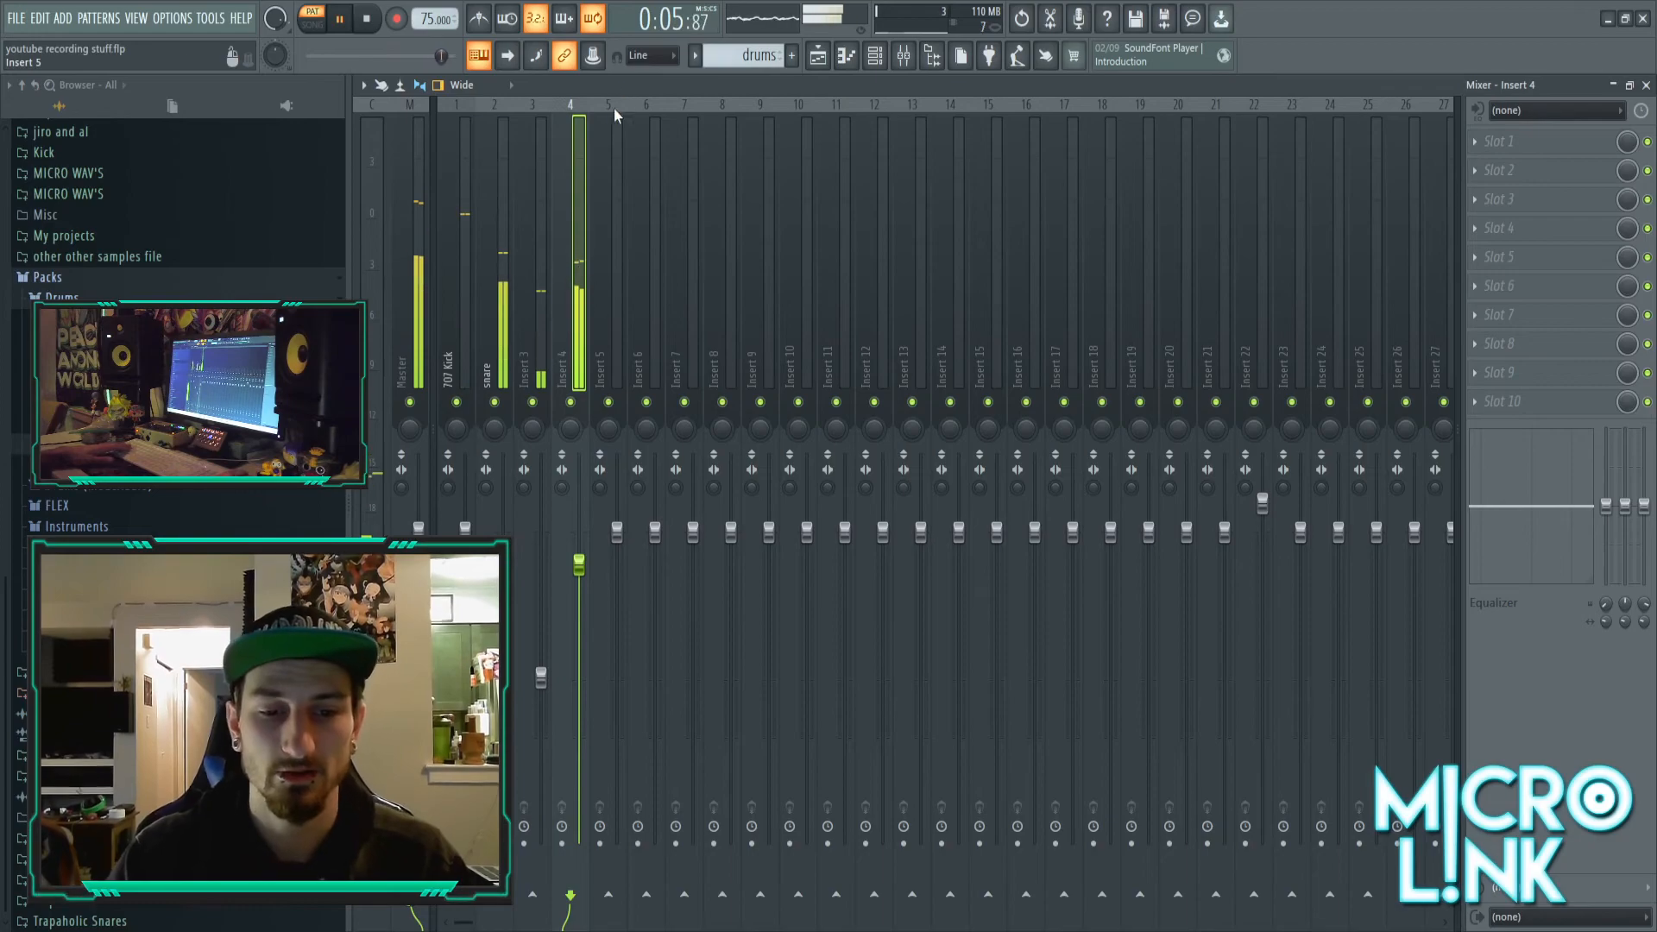
key("F9")
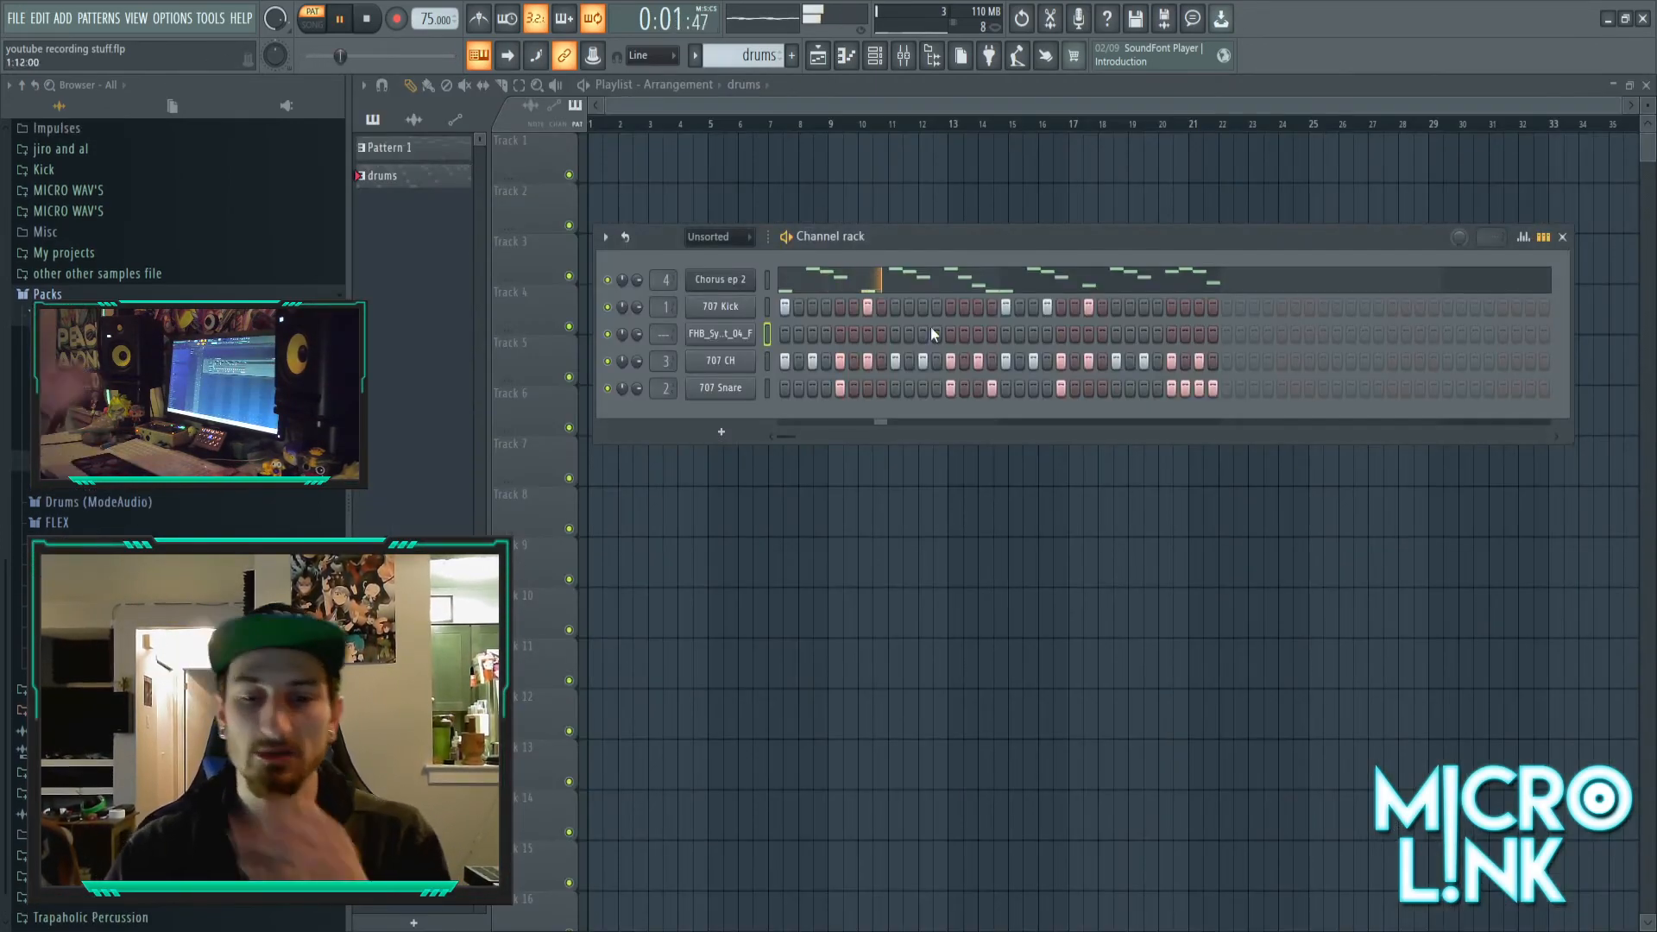
left_click(903, 56)
mouse_move(583, 562)
left_mouse_down()
mouse_move(583, 495)
mouse_move(583, 545)
left_mouse_up()
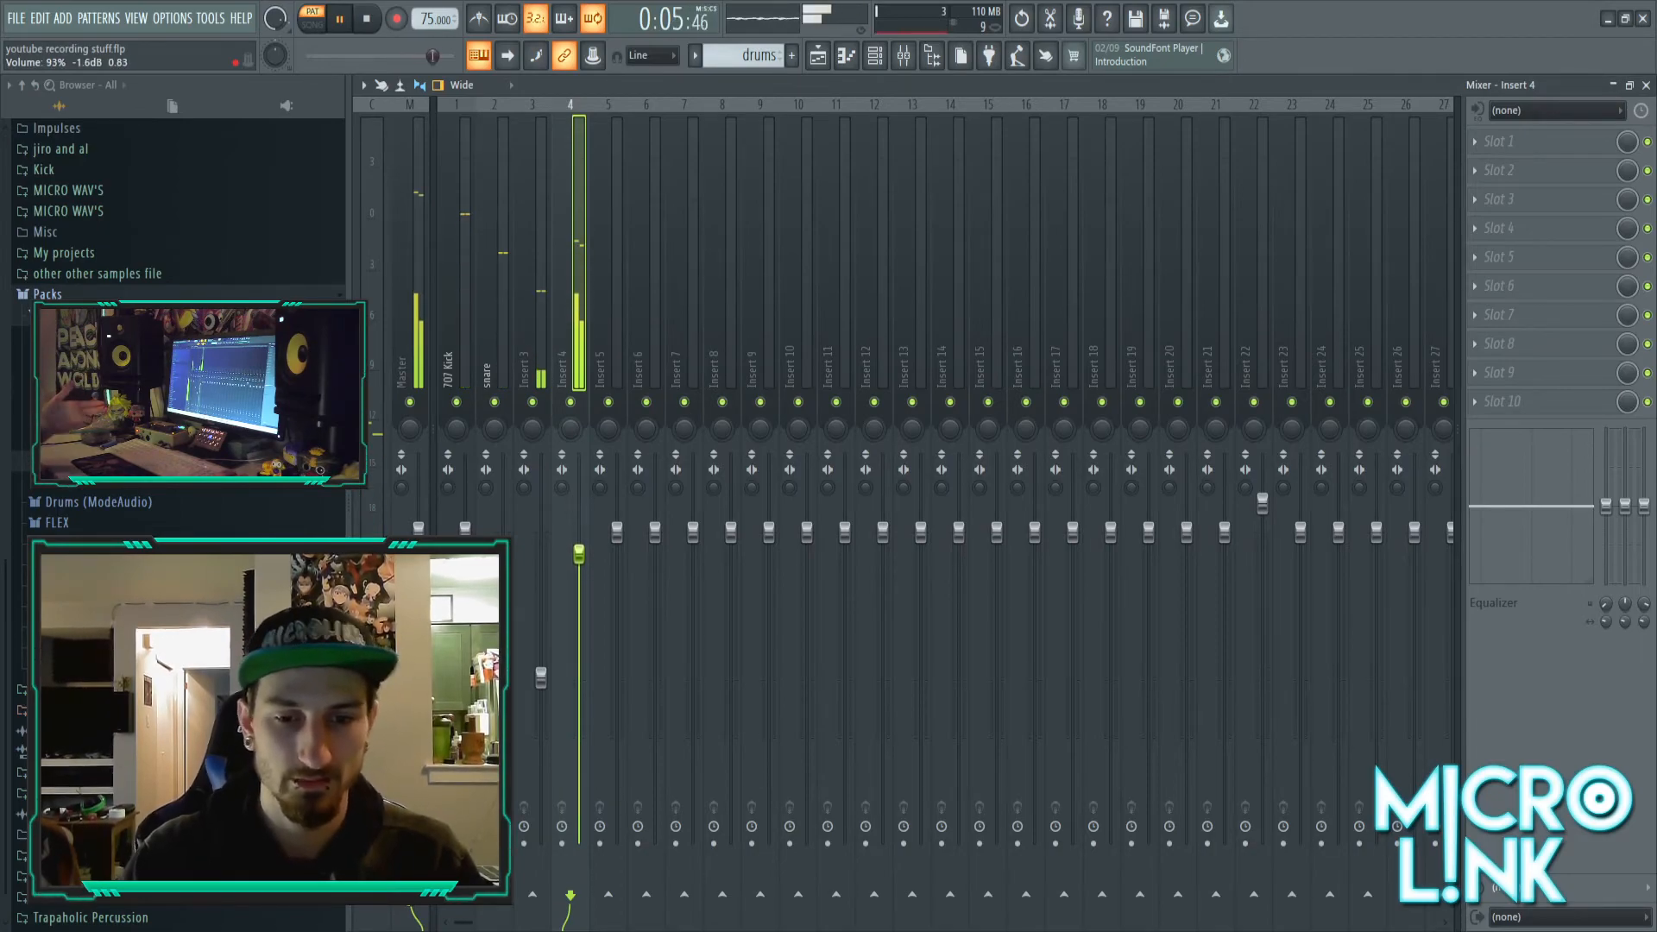
- Stop playback and pan Insert 3 to 49% left
key("space")
left_click_drag(530, 429, 529, 457)
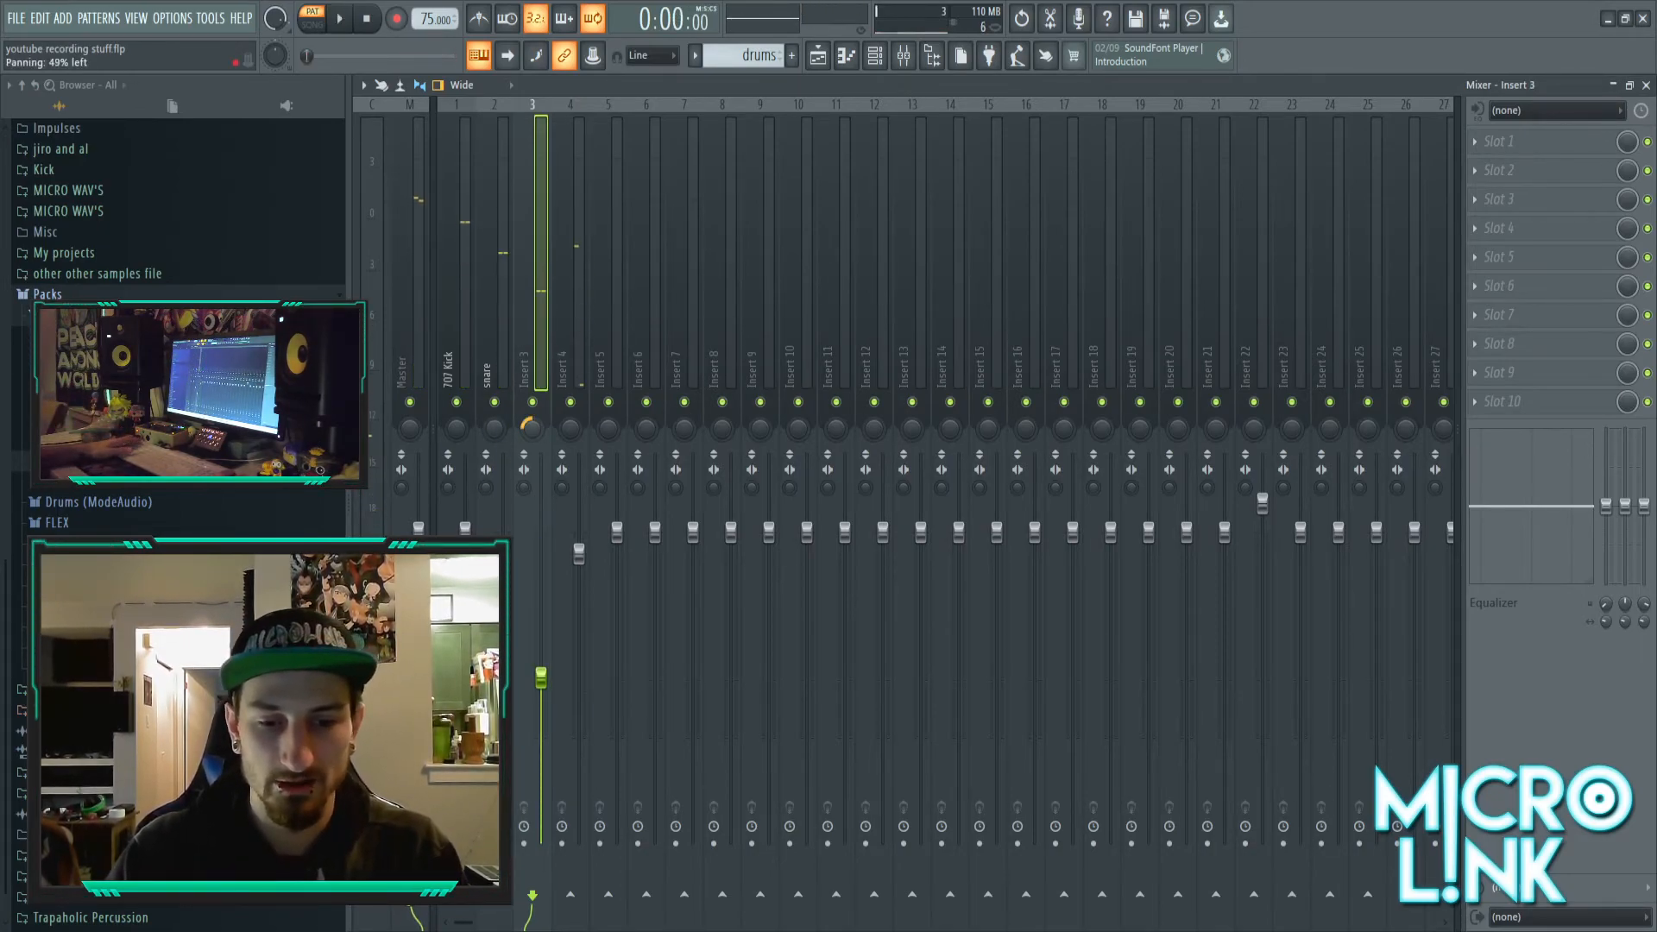
- Lower Insert 4's volume slightly during playback, stop the beat, and switch from the Mixer to the Playlist
key("space")
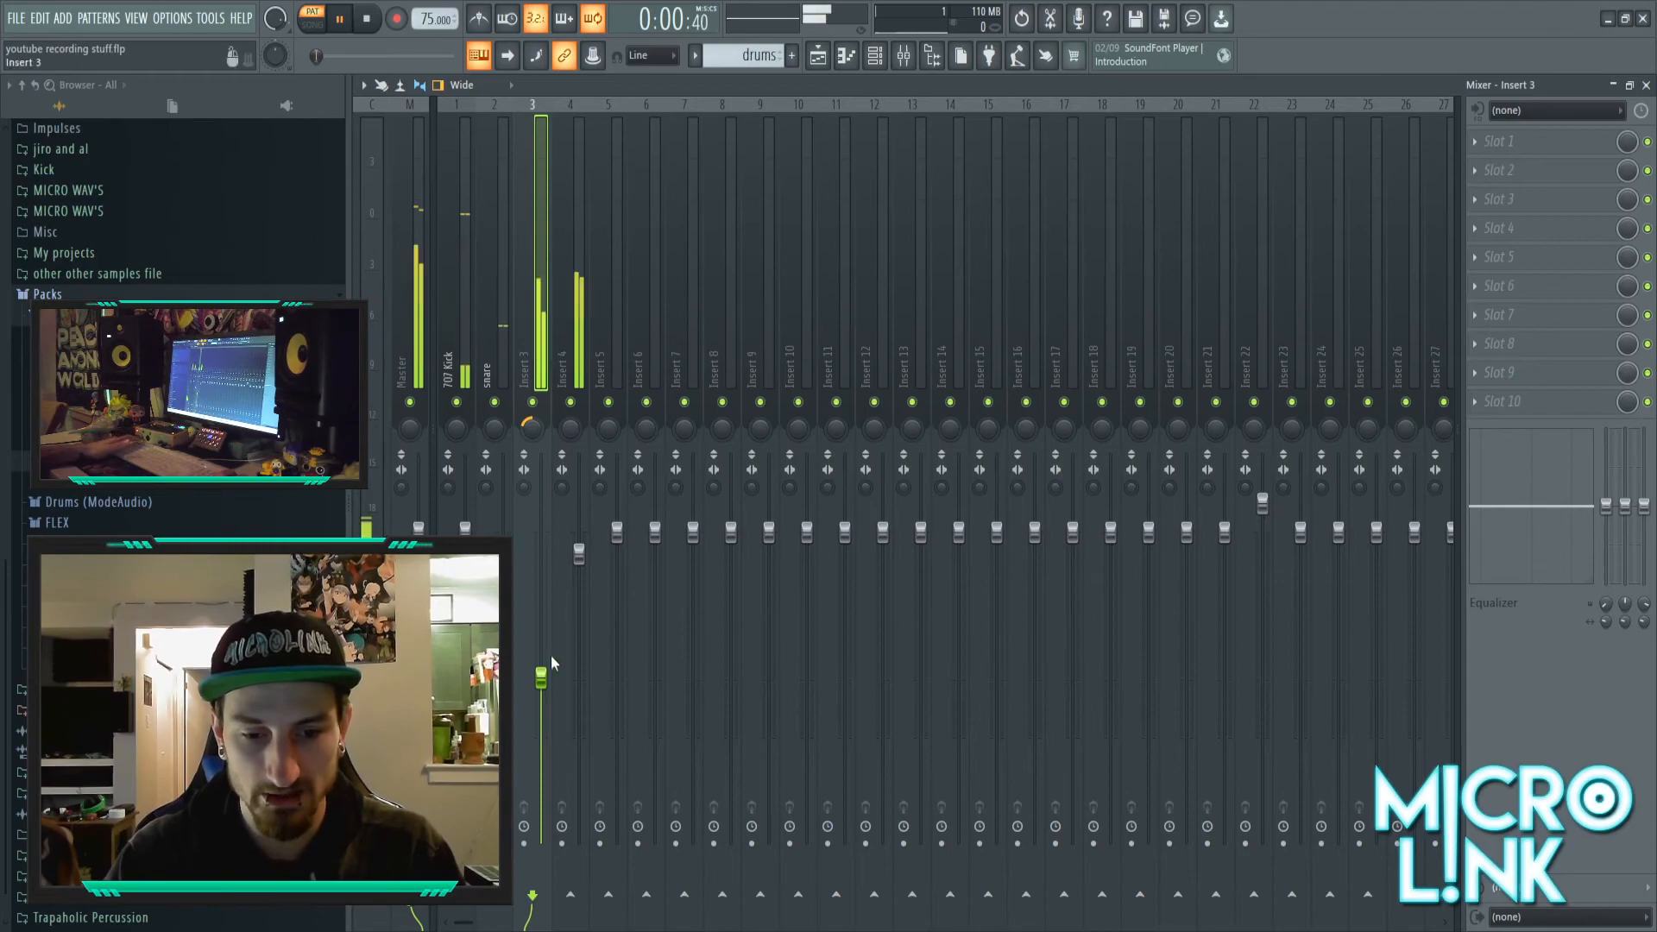
mouse_move(582, 554)
left_mouse_down()
mouse_move(594, 539)
mouse_move(592, 561)
left_mouse_up()
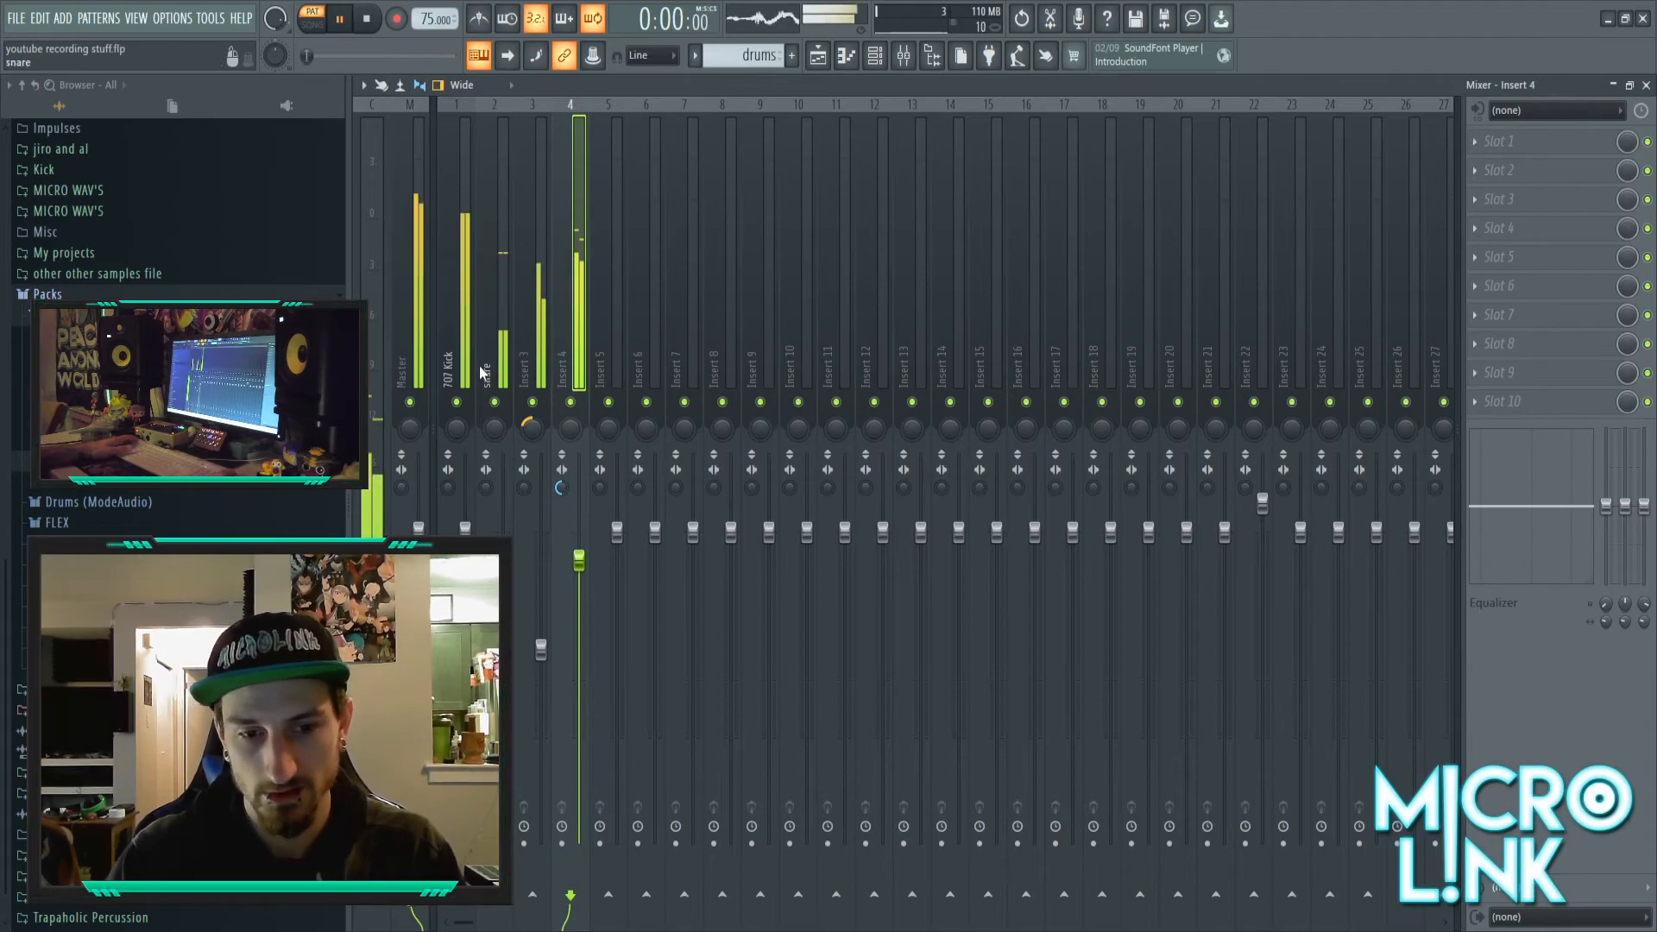
key("space")
key("F9")
key("F6")
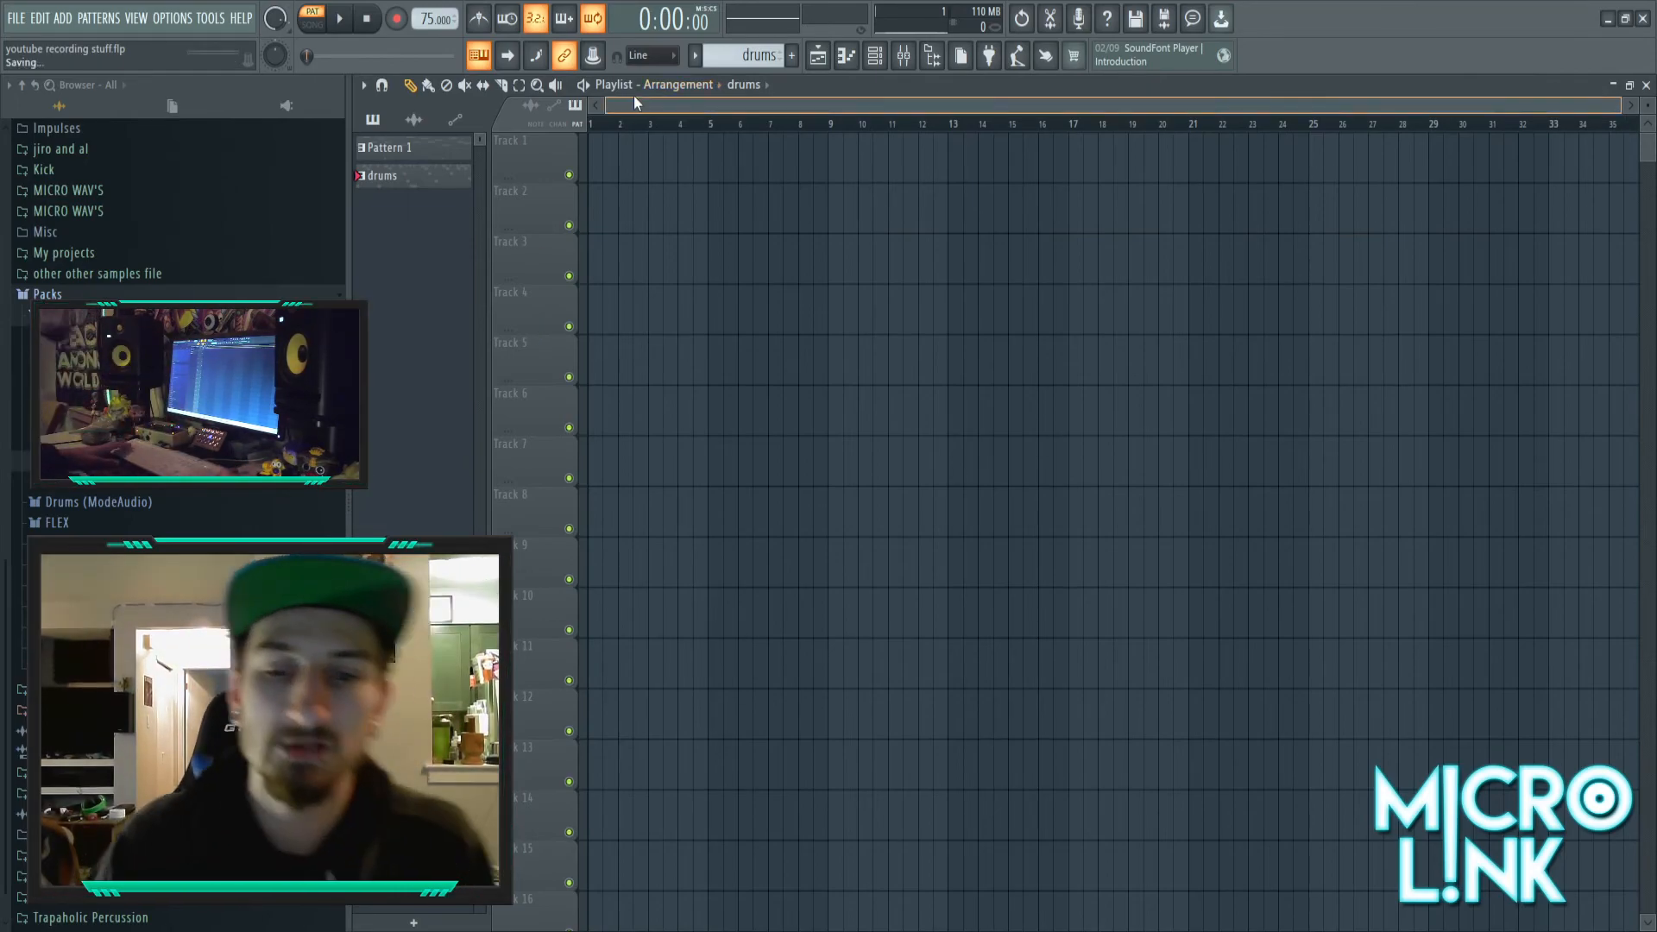
- Move the Channel rack up over the Playlist's first tracks and hide it again
left_click(876, 57)
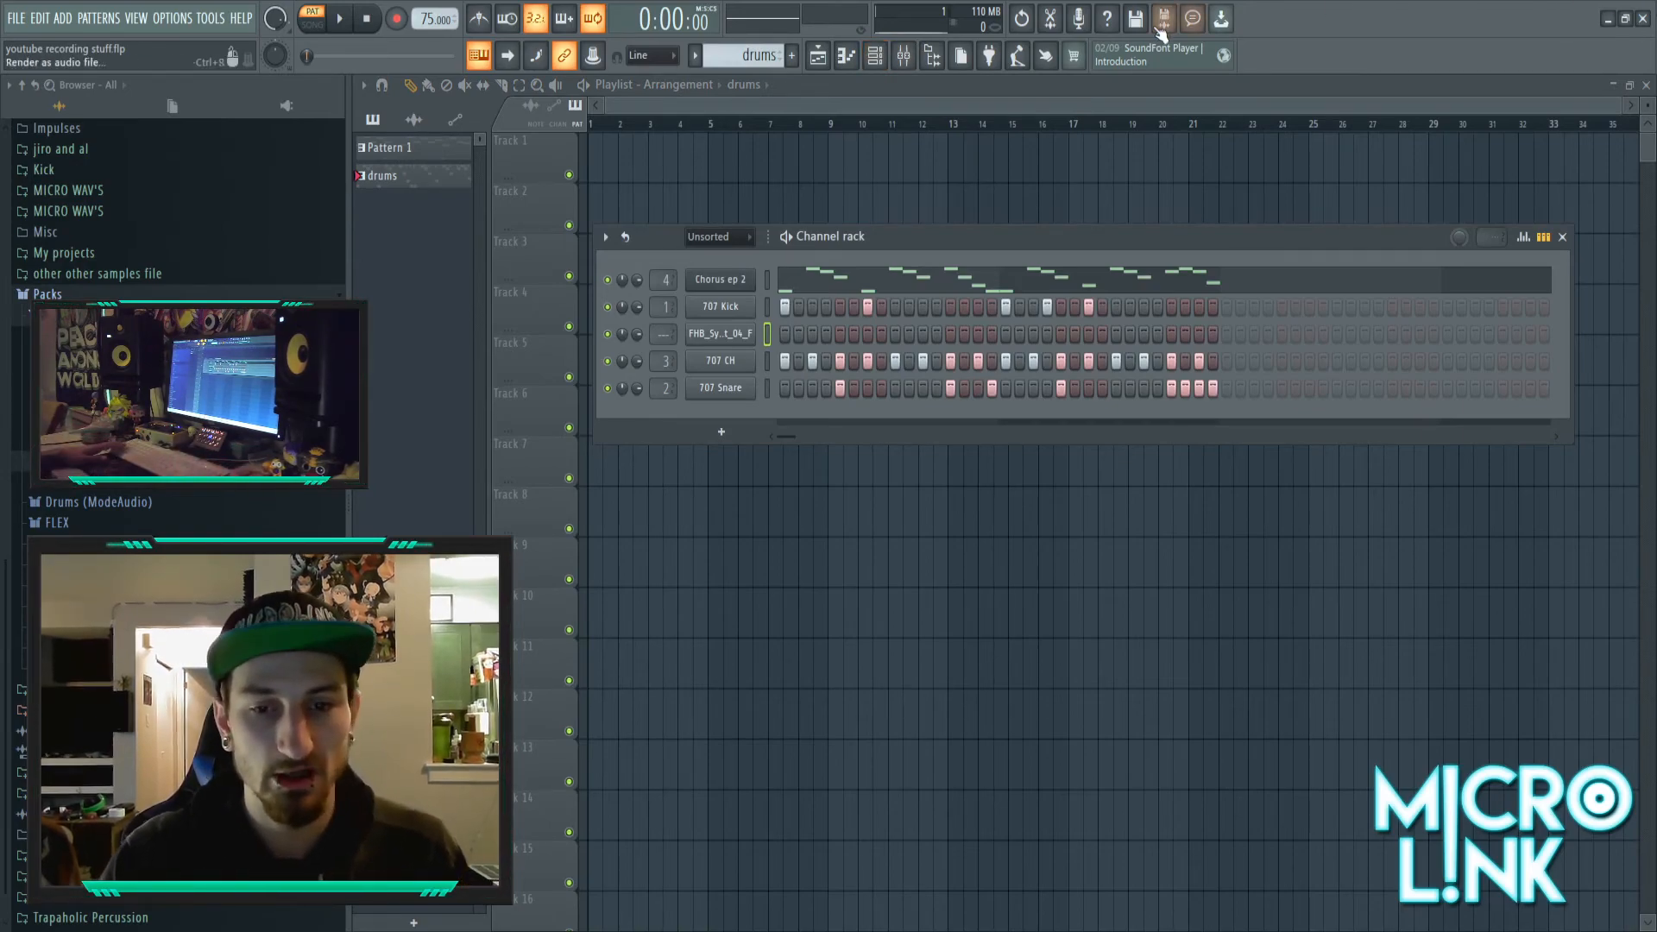
left_click_drag(896, 239, 893, 154)
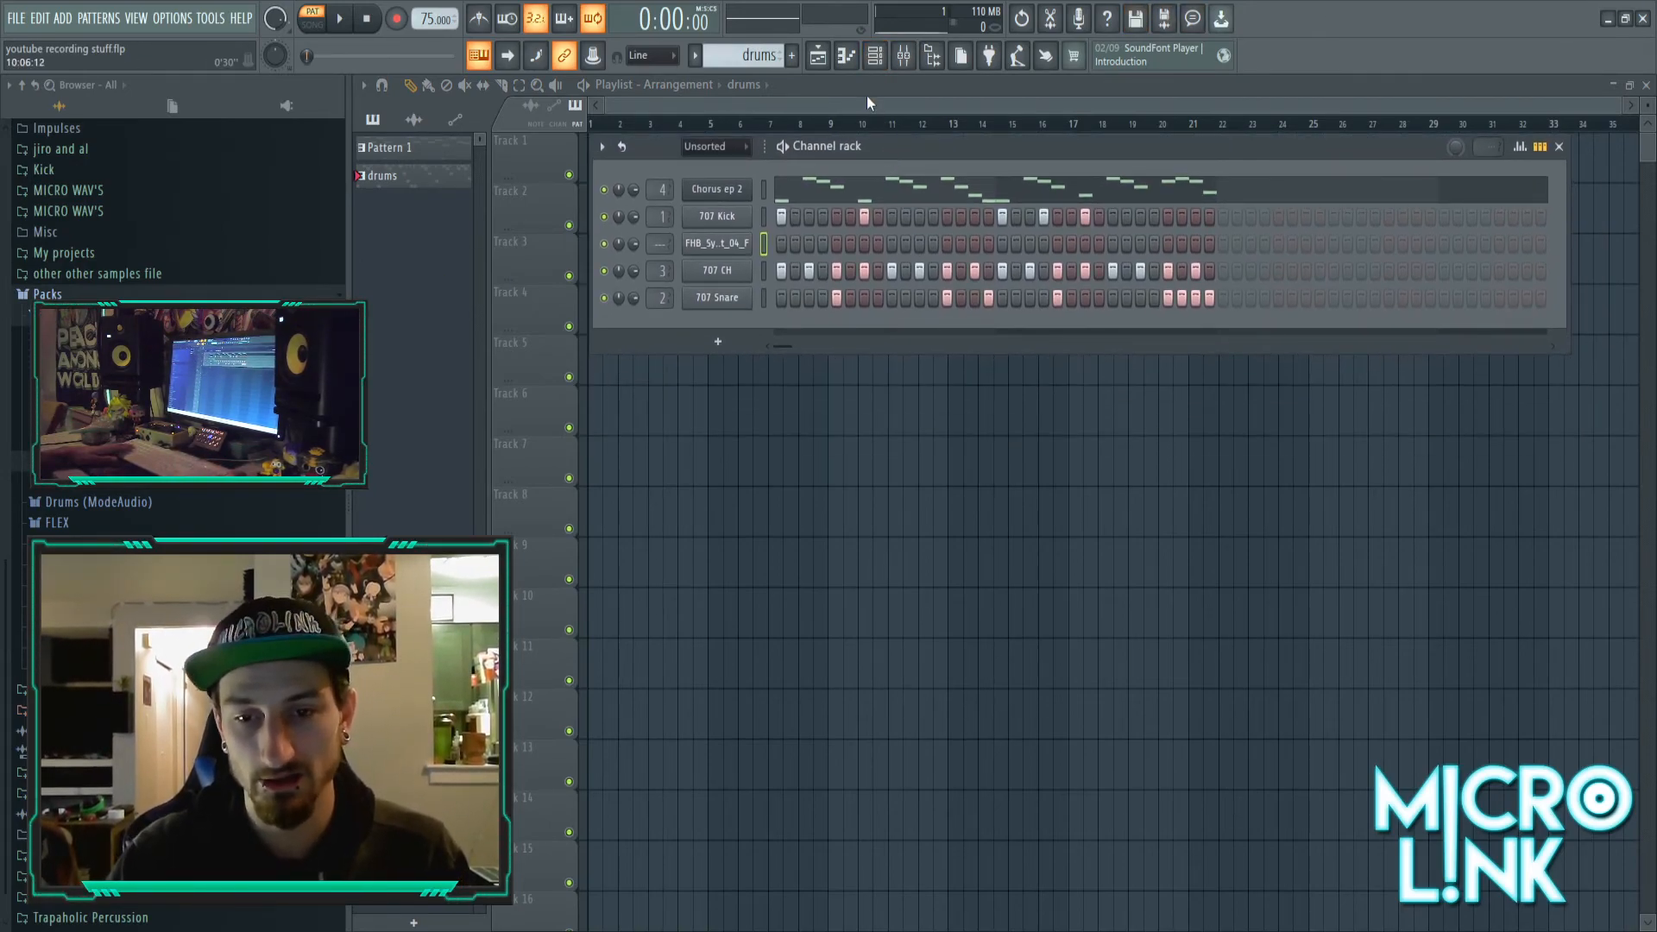
left_click(875, 59)
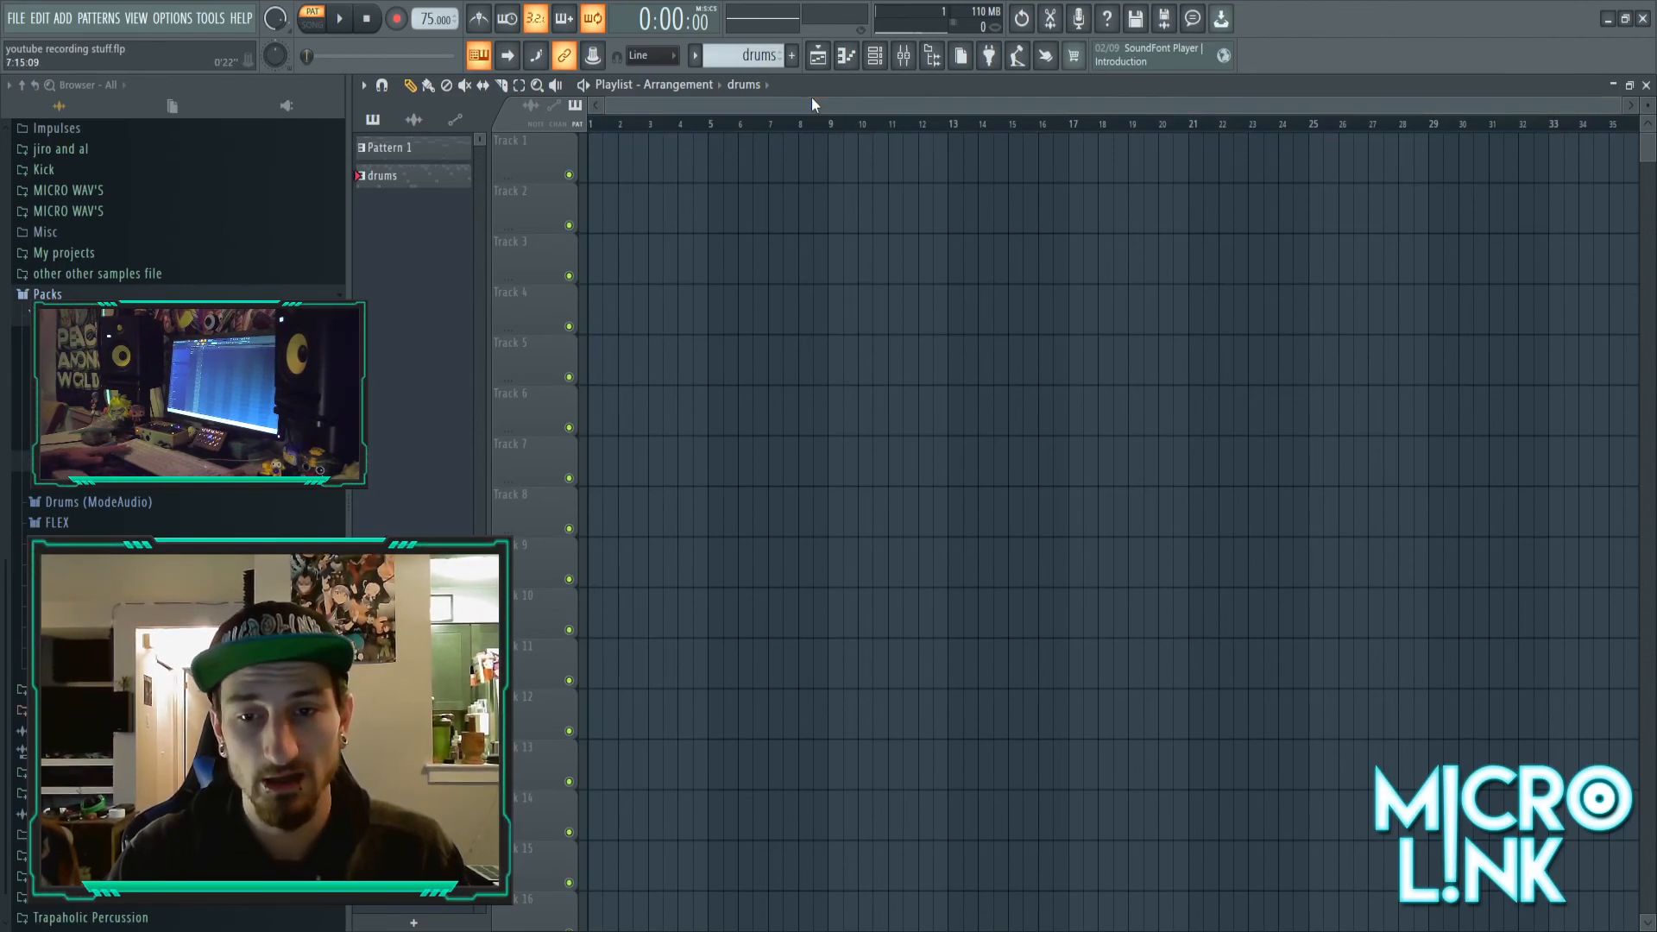
left_click(905, 59)
left_click(905, 59)
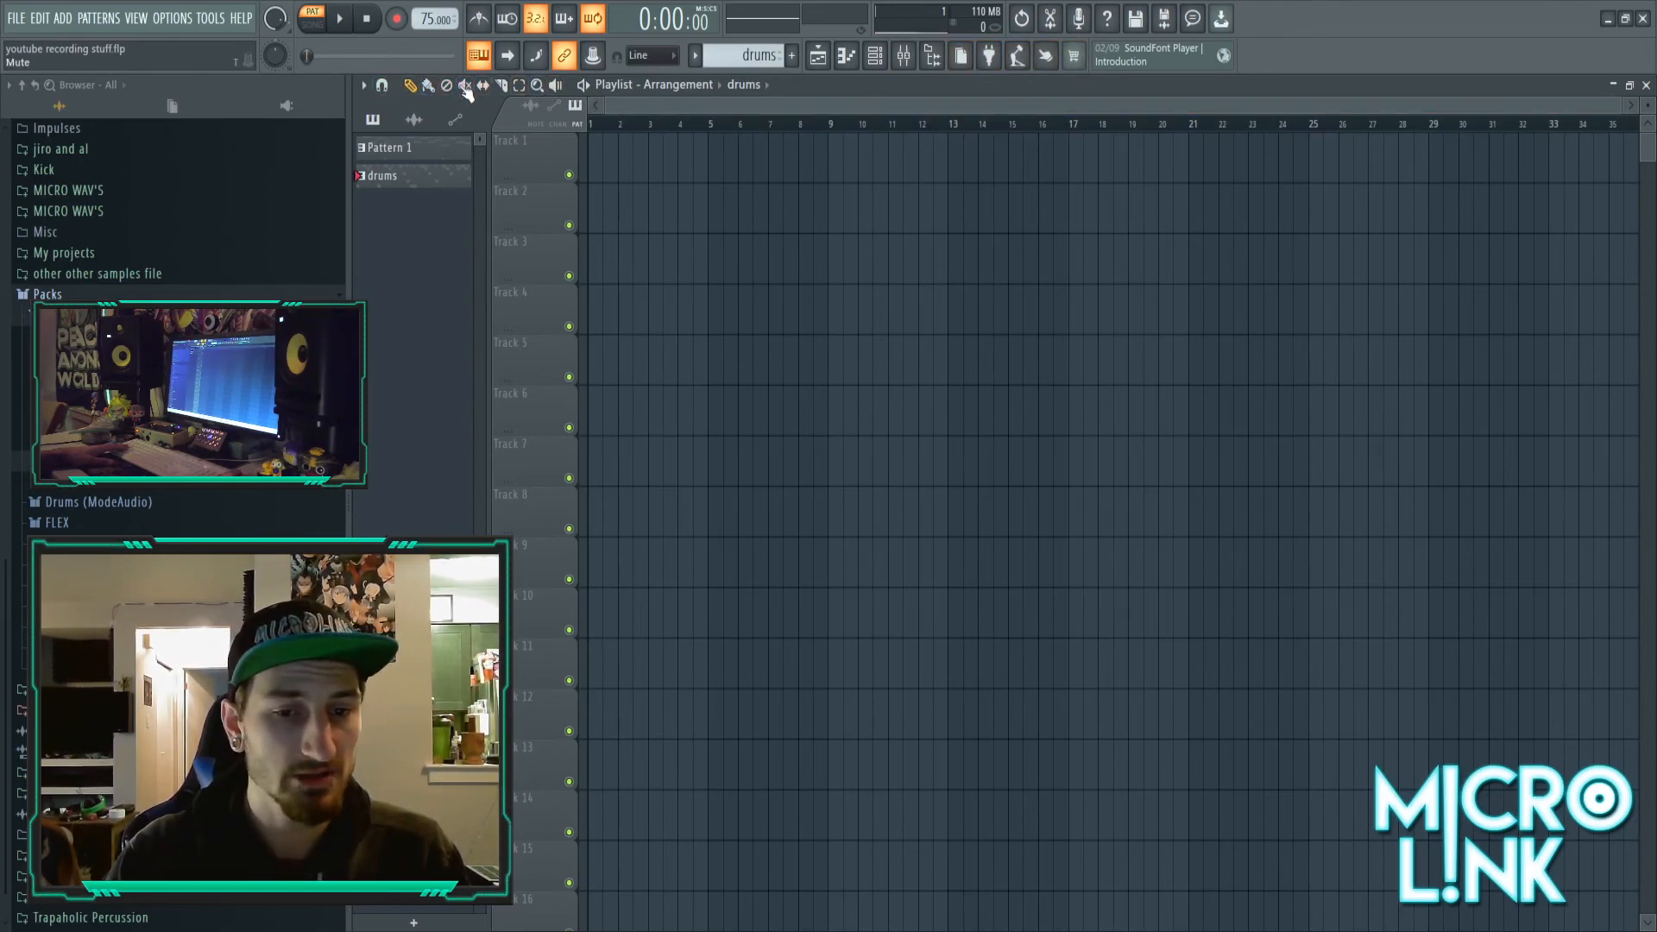
- Place a drums pattern clip at bar 1 of Track 1 and check its contents in the Channel rack
left_click(608, 160)
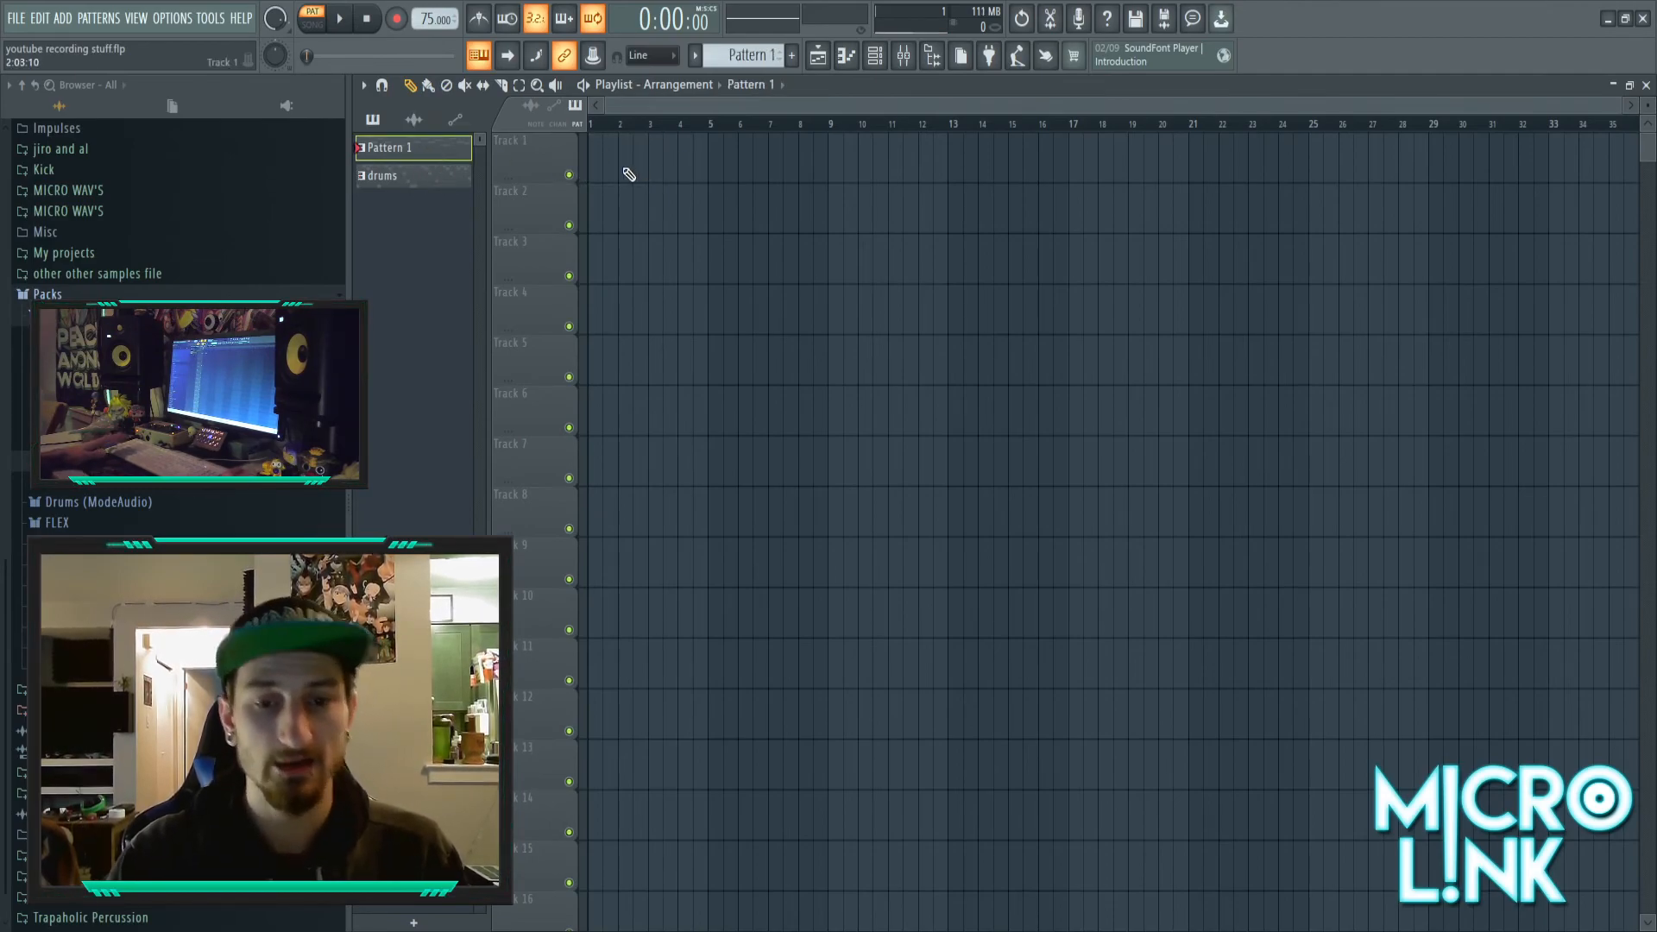
left_click(429, 177)
left_click(604, 155)
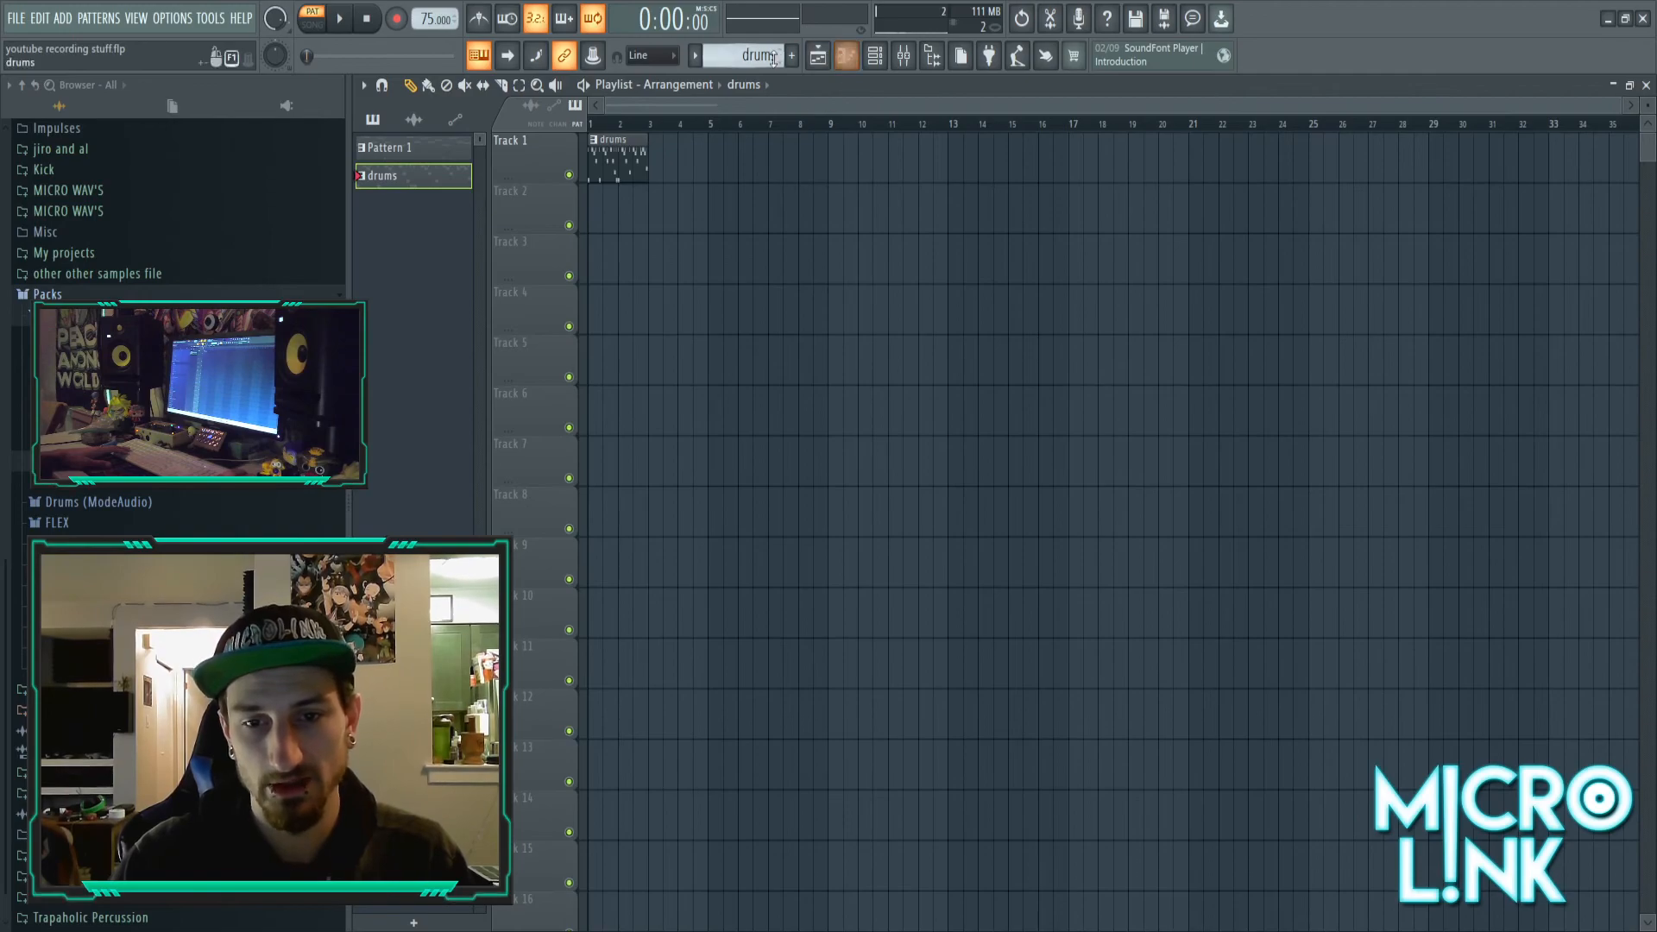
left_click(877, 61)
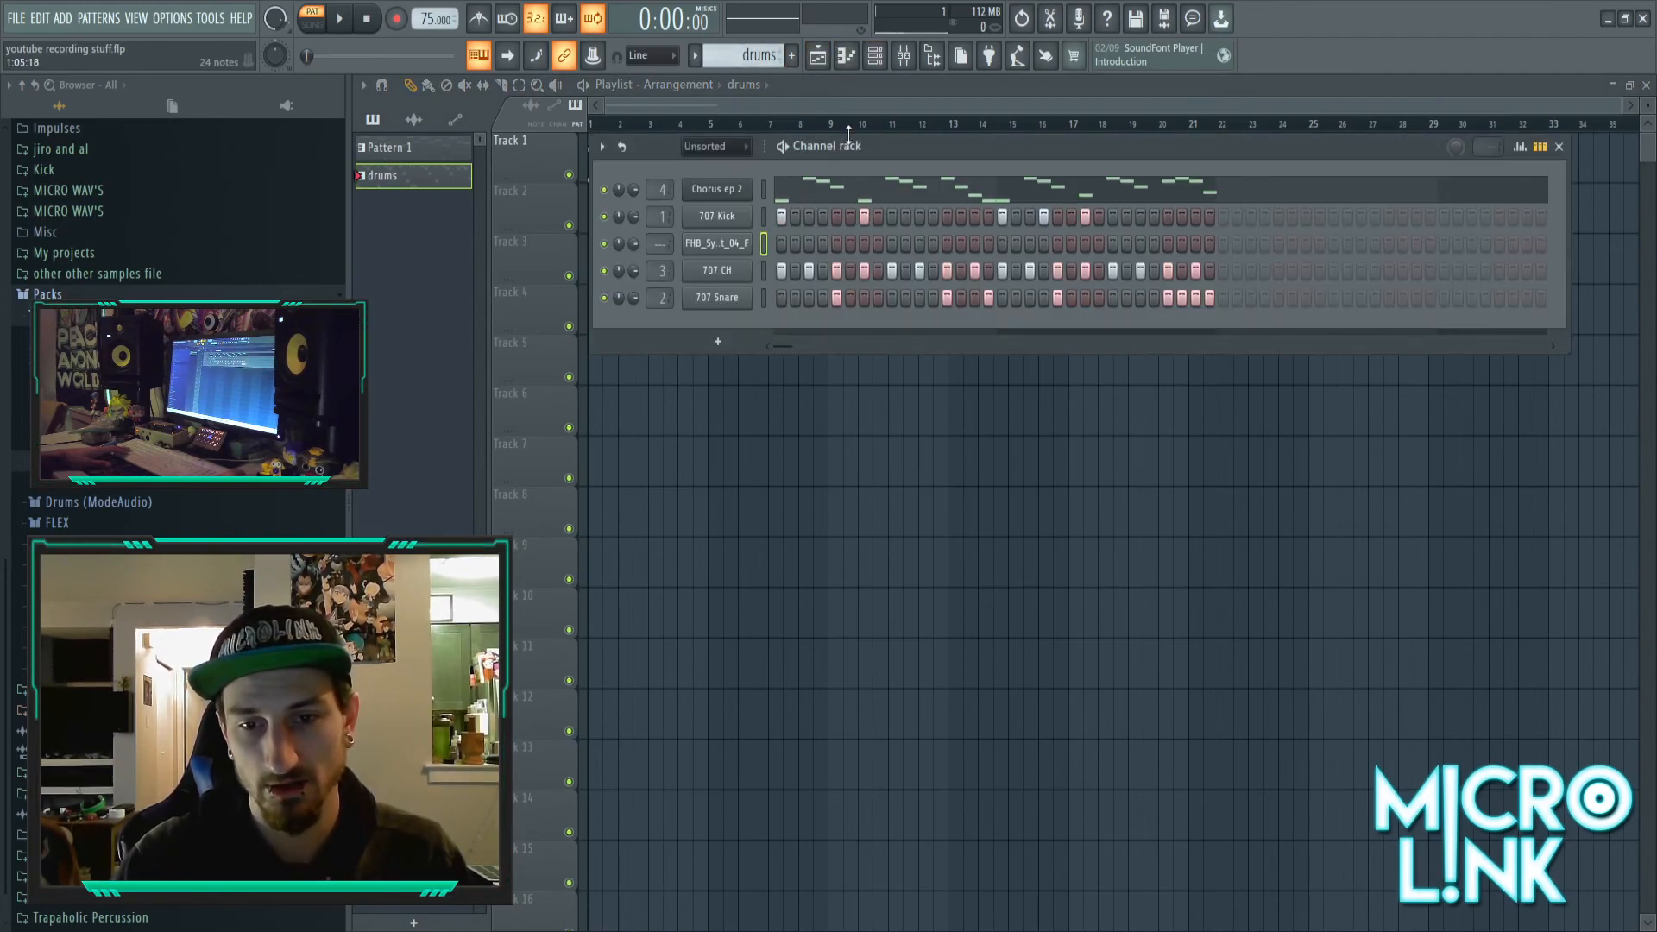
left_click(882, 59)
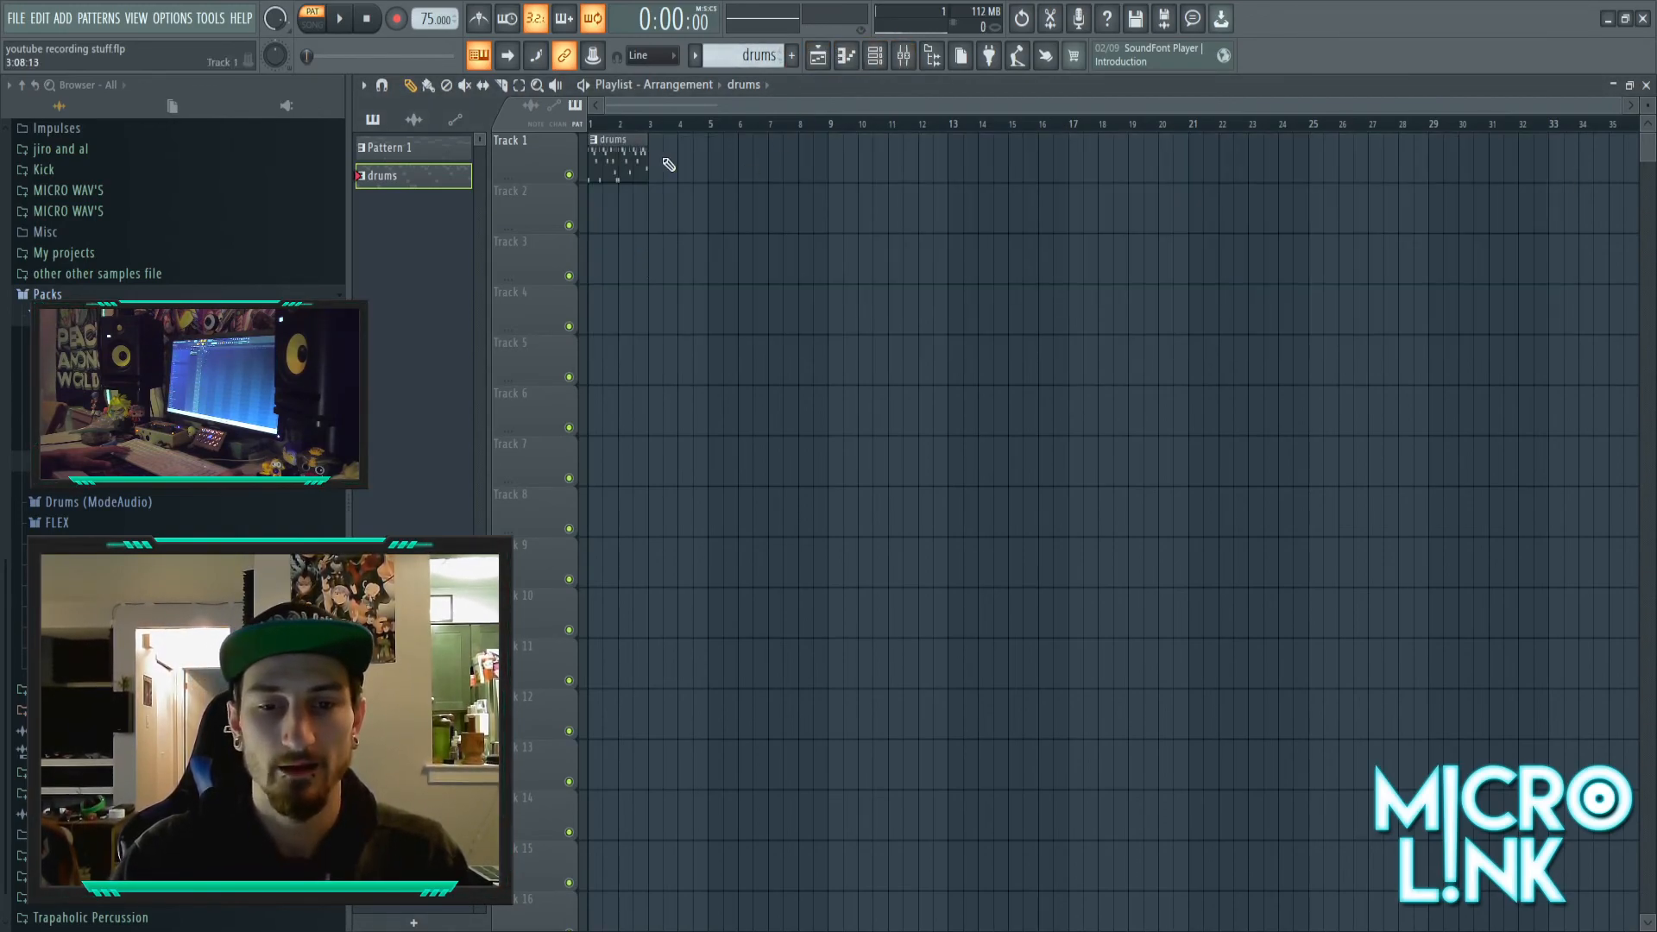
- Scatter several drums clips at different bars across Tracks 1 to 4 of the Playlist
left_click_drag(668, 154, 685, 156)
left_click(731, 161)
left_click(879, 165)
left_click(805, 266)
left_click_drag(911, 310, 927, 307)
left_click(1106, 200)
left_click(1091, 157)
mouse_move(895, 210)
left_mouse_down()
mouse_move(851, 216)
mouse_move(863, 270)
left_mouse_up()
- Delete all the drums clips from the Playlist
right_click(946, 308)
right_click(846, 259)
right_click(755, 160)
right_click(901, 160)
right_click(1120, 168)
right_click(875, 211)
right_click(677, 159)
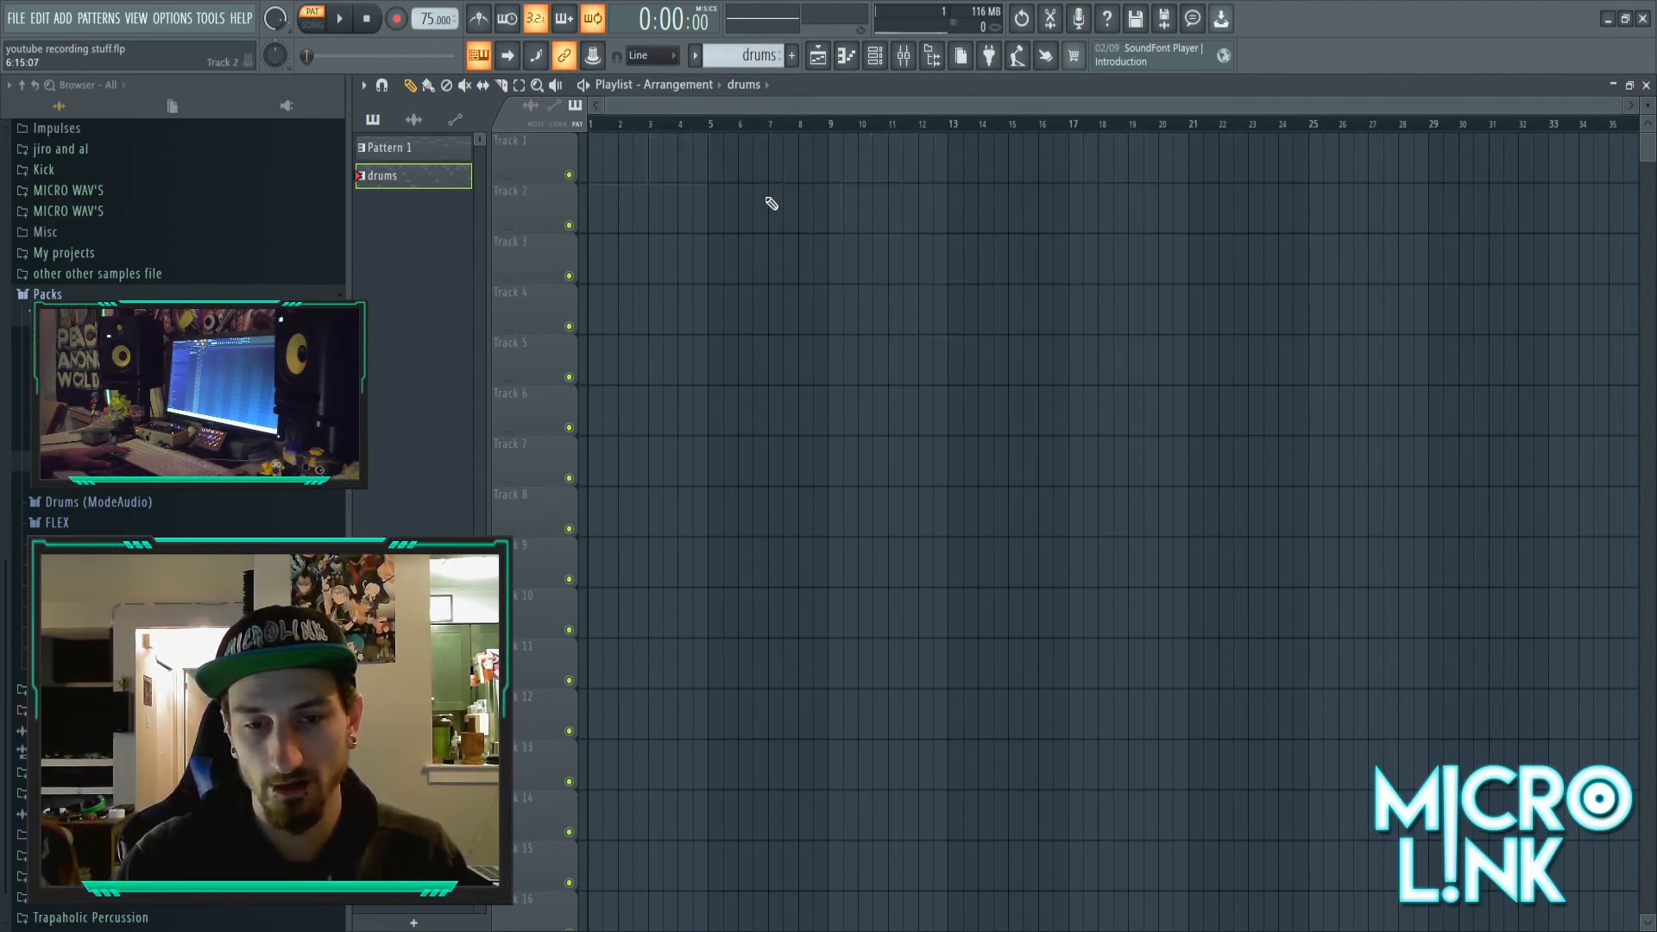
- Place a second batch of drums clips at various bars on Tracks 1 to 3
left_click(718, 162)
left_click(937, 163)
left_click(718, 210)
left_click(923, 270)
left_click(909, 211)
left_click(853, 155)
- Remove the second batch of drums clips to empty the Playlist again
right_click(863, 157)
right_click(916, 213)
right_click(945, 259)
right_click(735, 160)
right_click(735, 209)
- Place a drums clip at bar 1 of Track 1 and switch playback to song mode
left_click(604, 159)
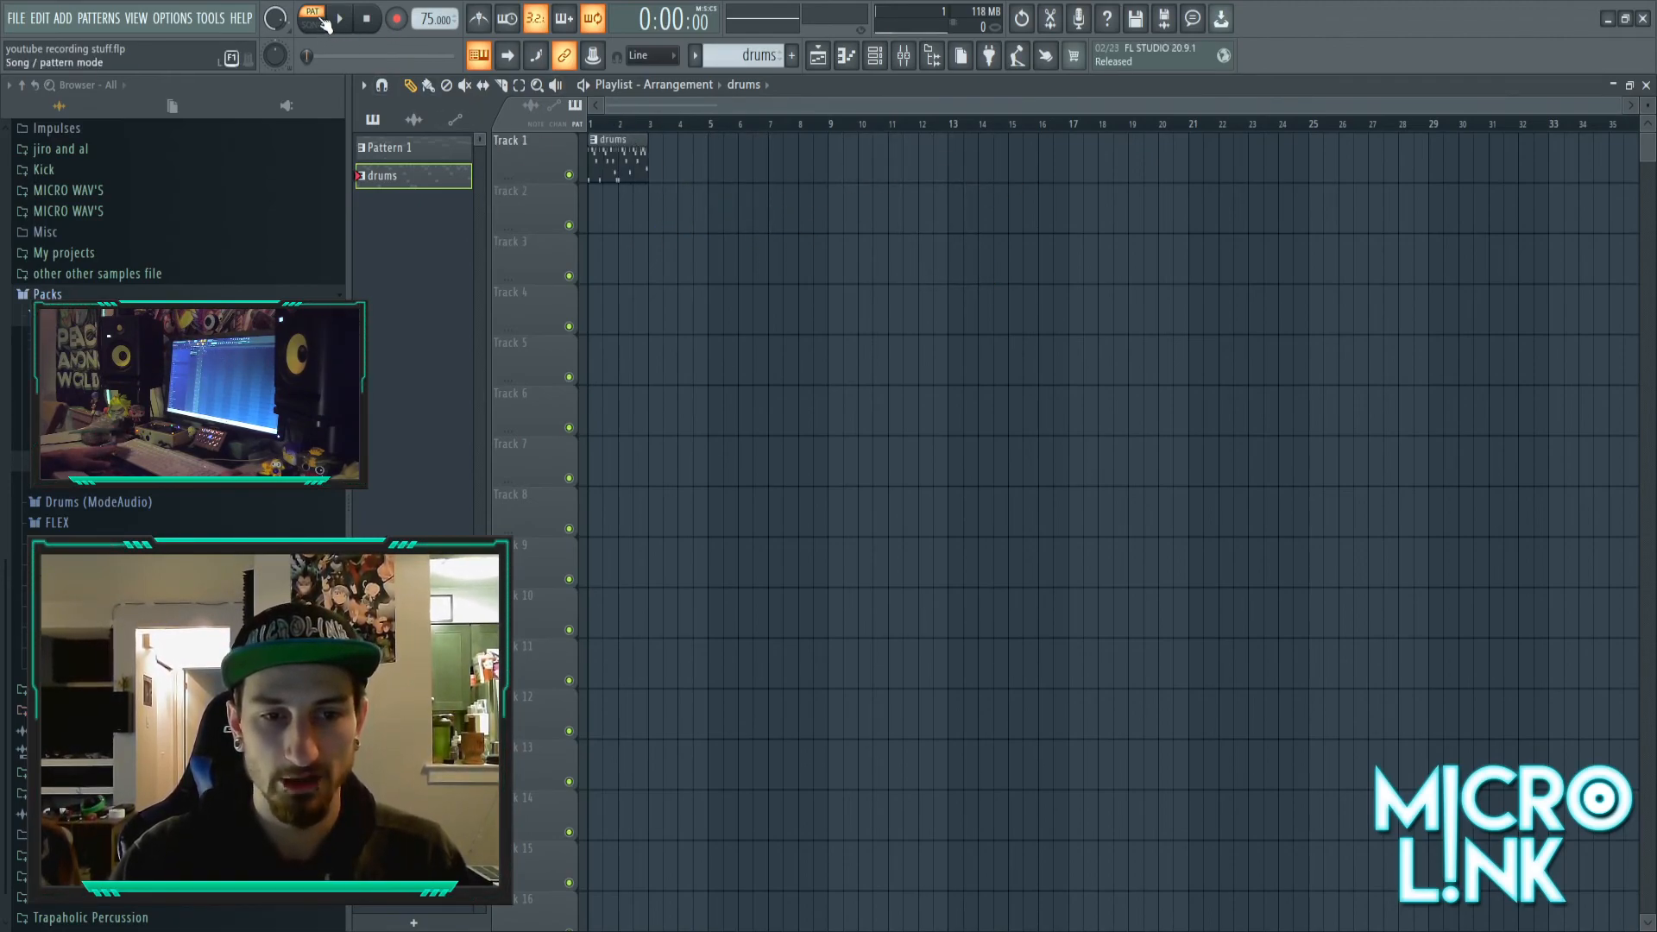
key("space")
key("space")
- Arrange Track 1 with four Pattern 1 clips from bar 9 and repeated drums clips filling bars 1 to 8
left_click(414, 151)
left_click(686, 160)
left_click_drag(686, 160, 854, 173)
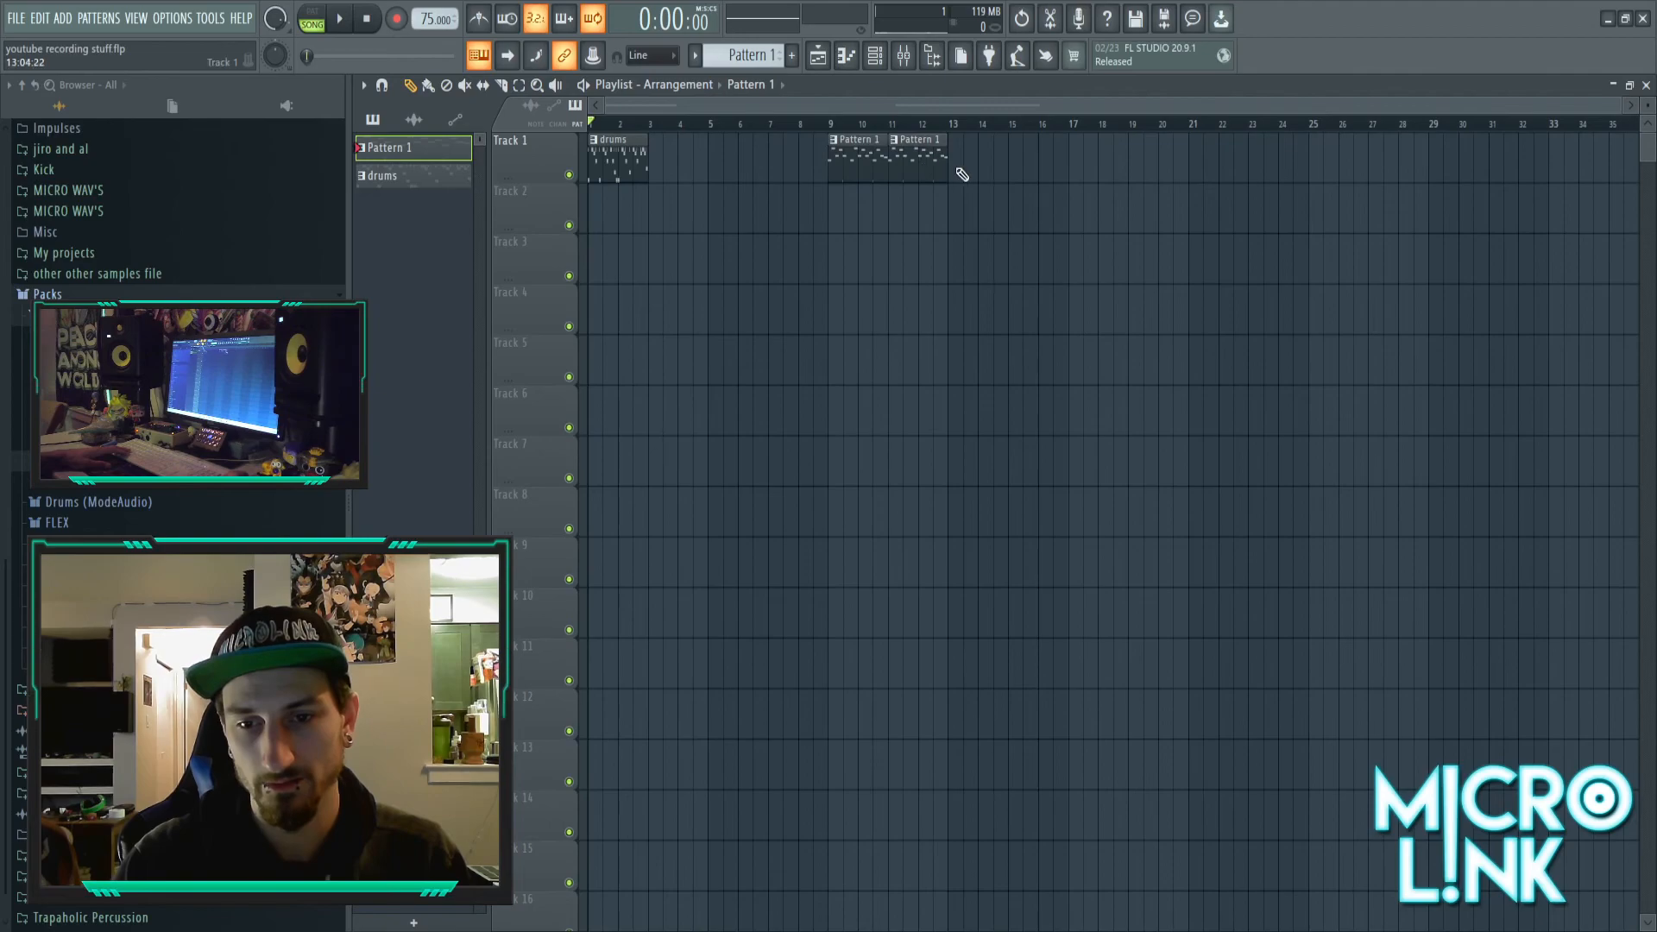
left_click(1023, 162)
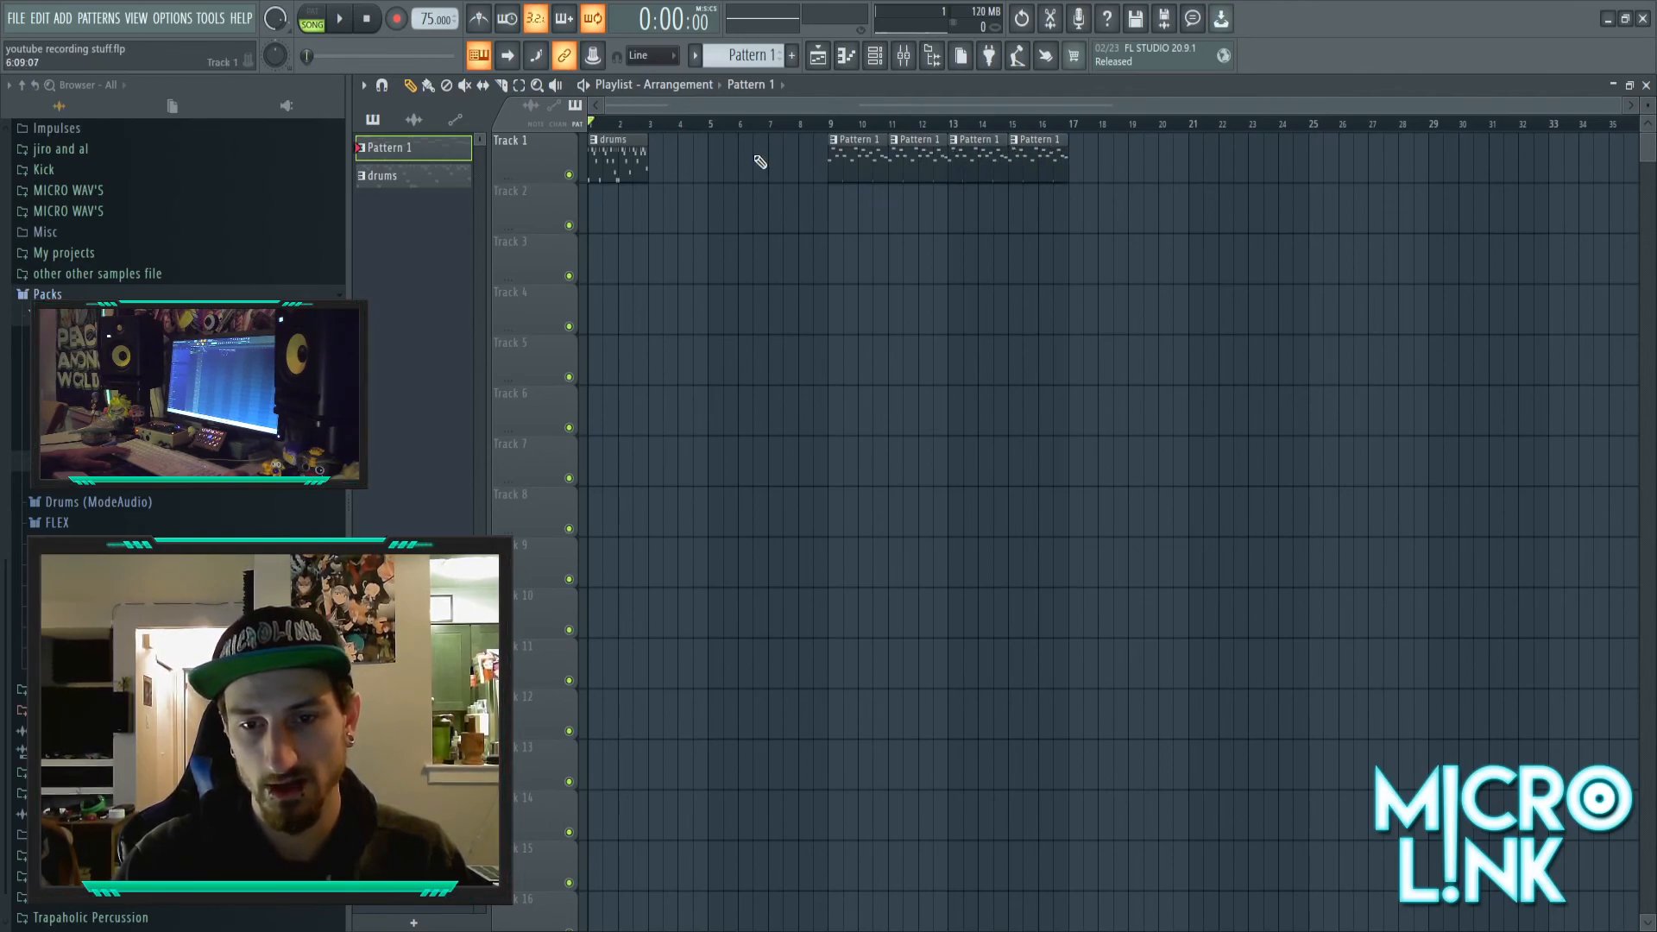
left_click(614, 151)
left_click(780, 171)
- Play the arrangement from the start and follow the playhead through the drums and Pattern 1 clips
key("space")
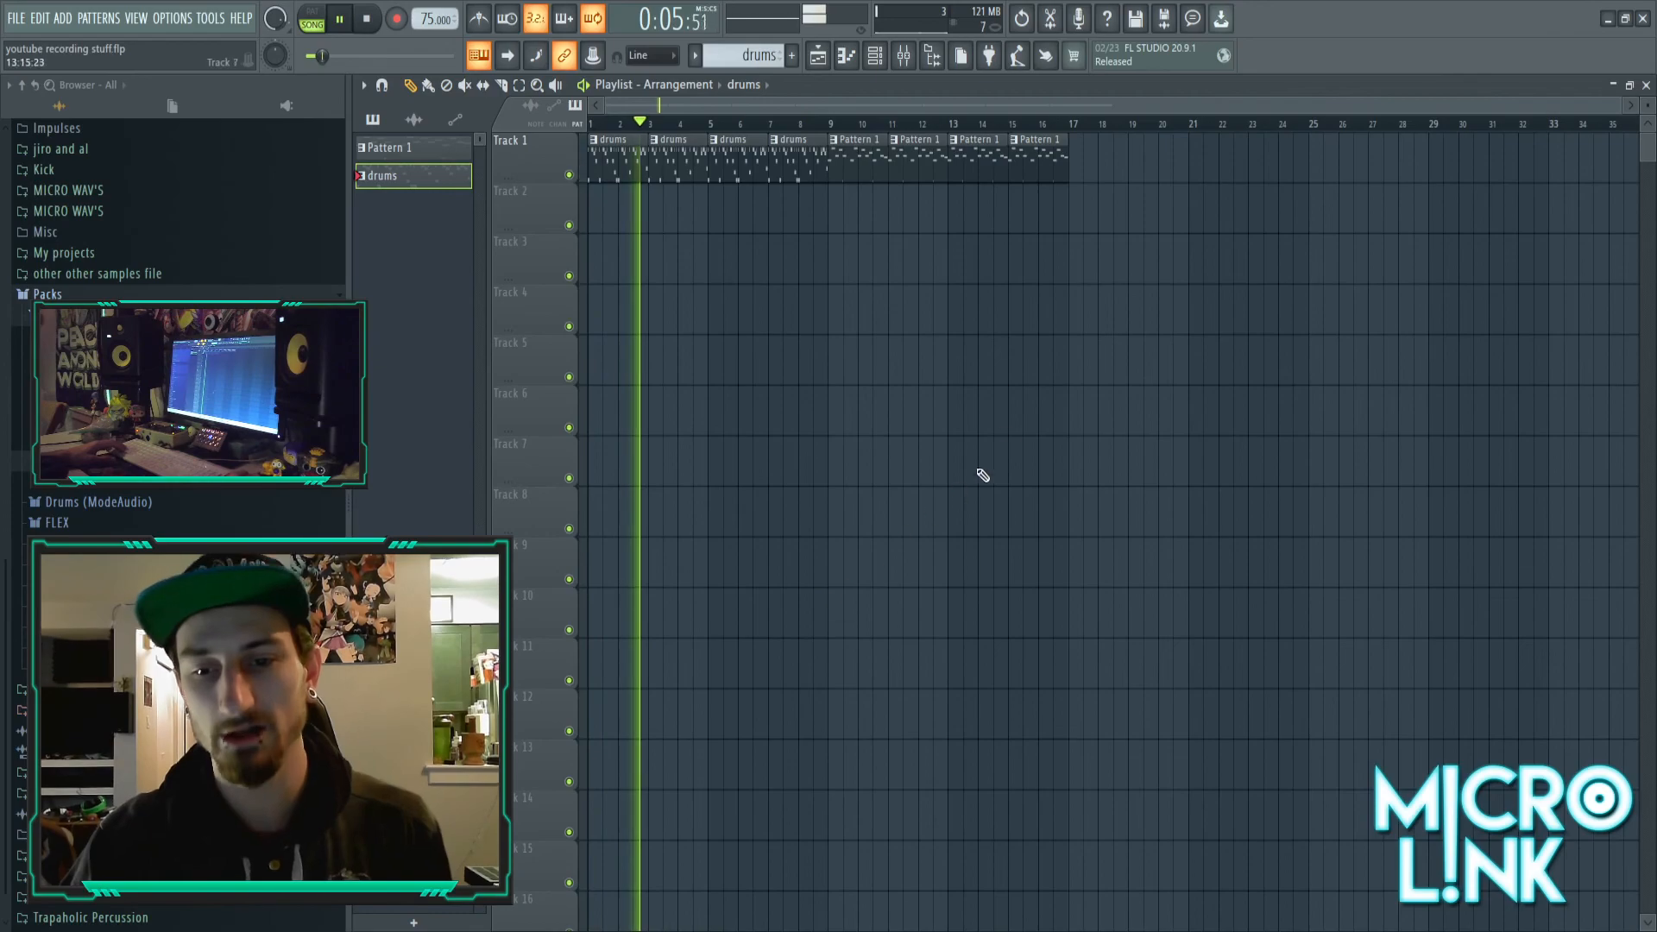
scroll(932, 437, "up", 5)
left_click_drag(981, 104, 695, 116)
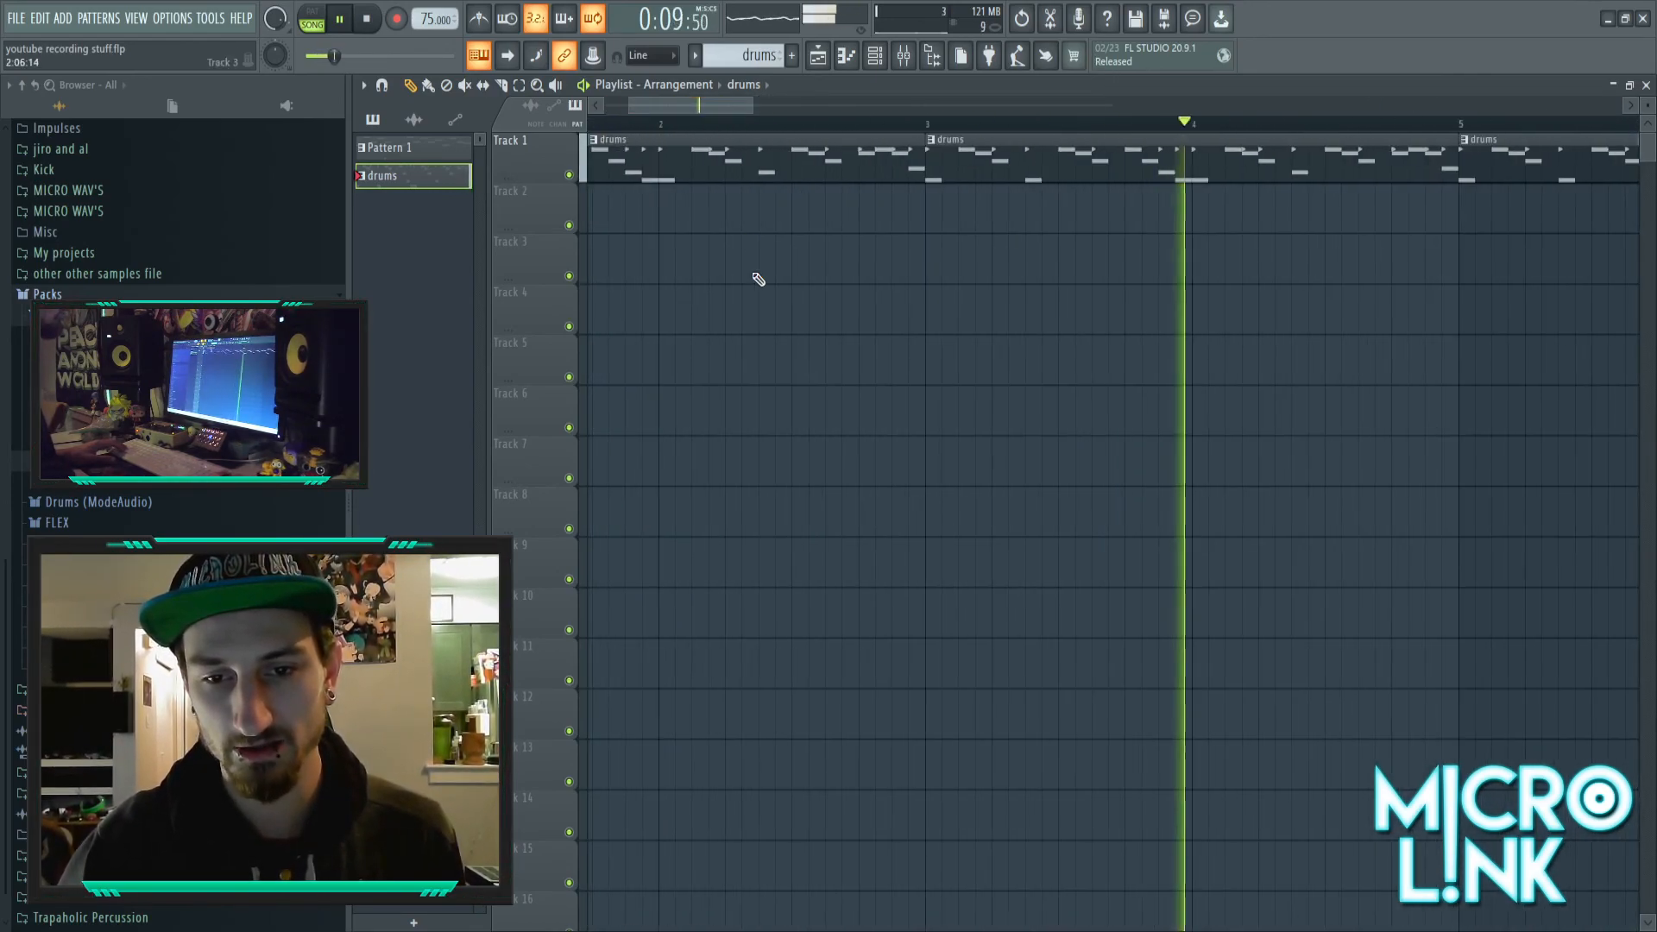
scroll(758, 275, "down", 5)
scroll(738, 269, "down", 2)
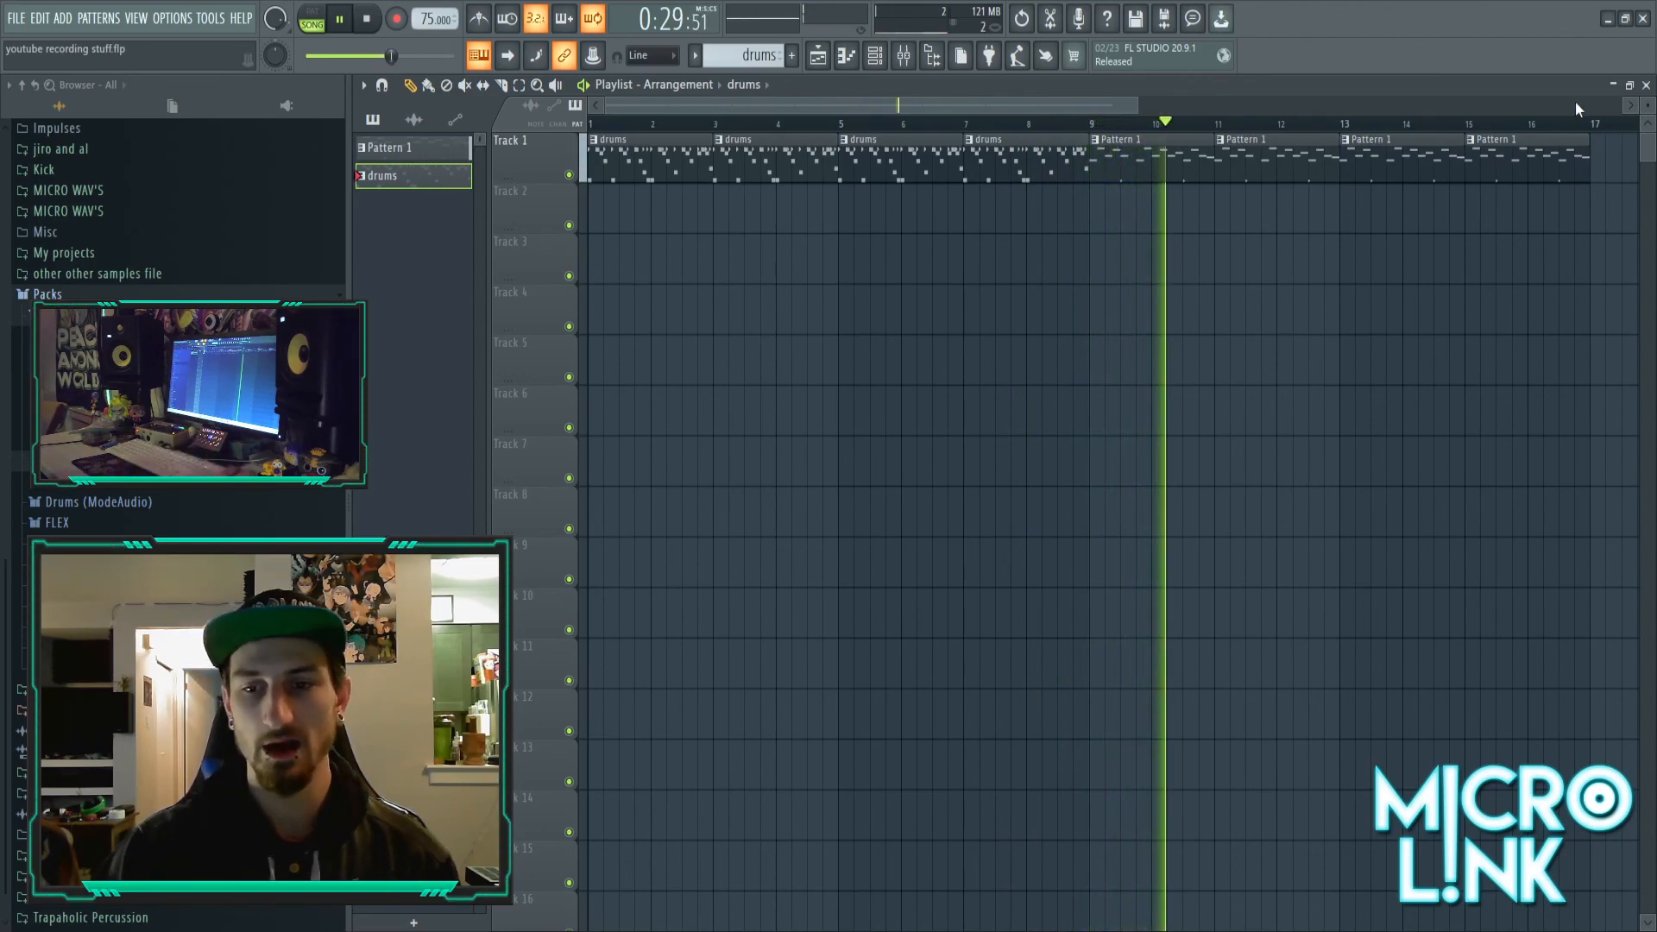
- Inspect Pattern 1's contents in the Channel rack during playback and stop the song
left_click(397, 147)
left_click(876, 57)
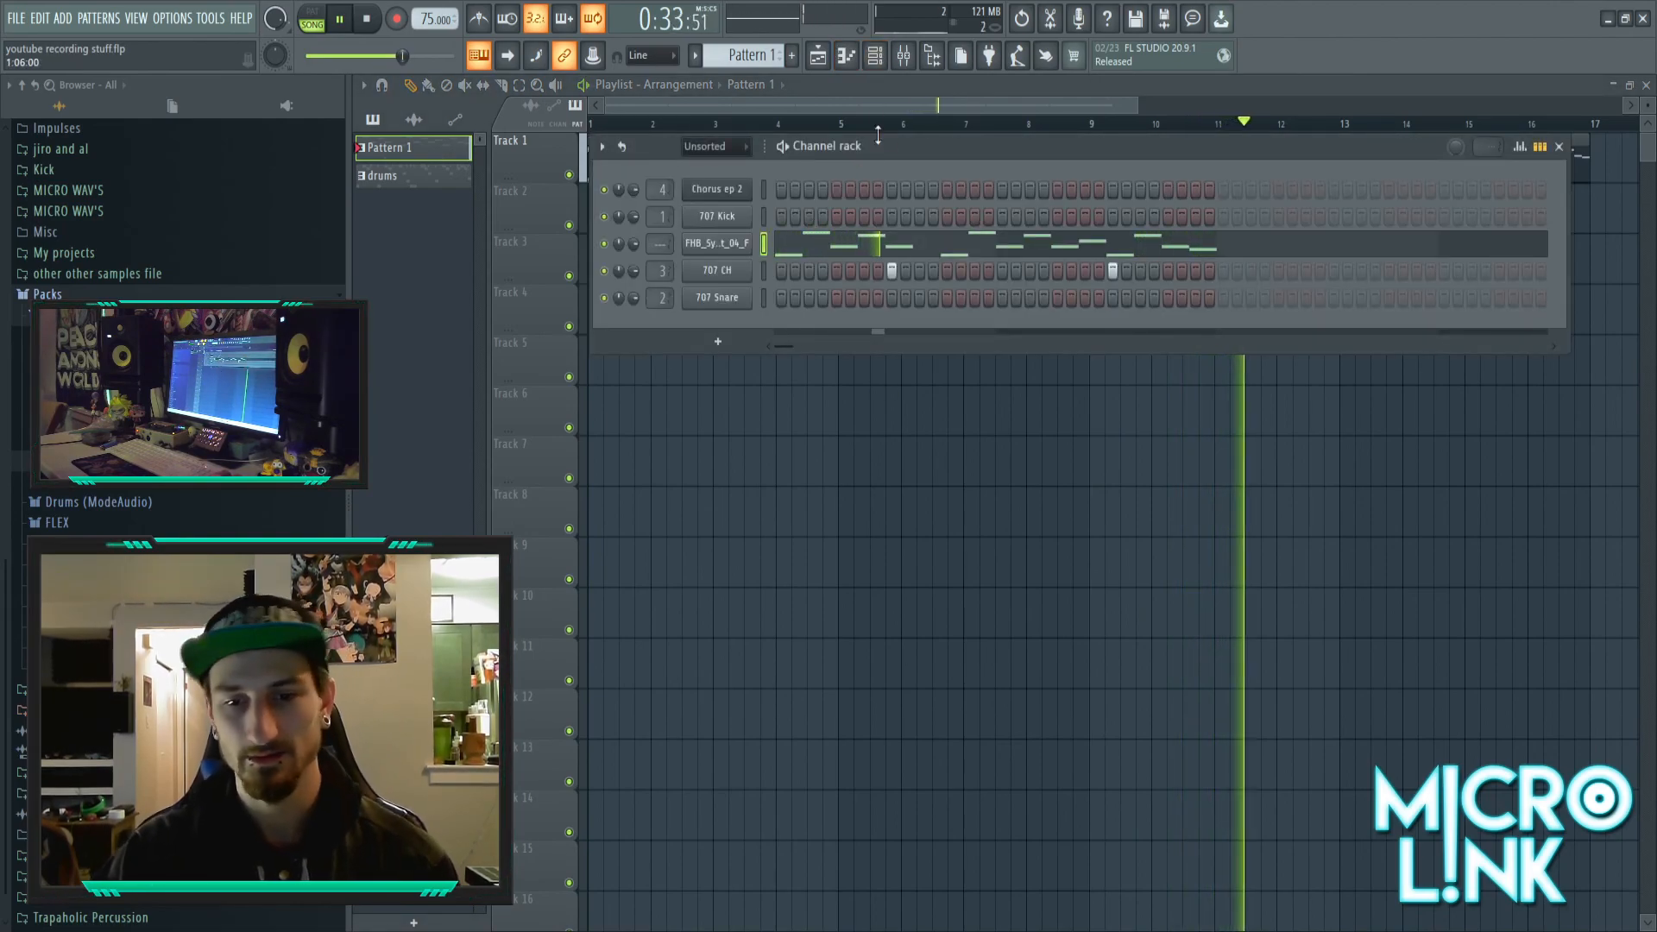
left_click(876, 57)
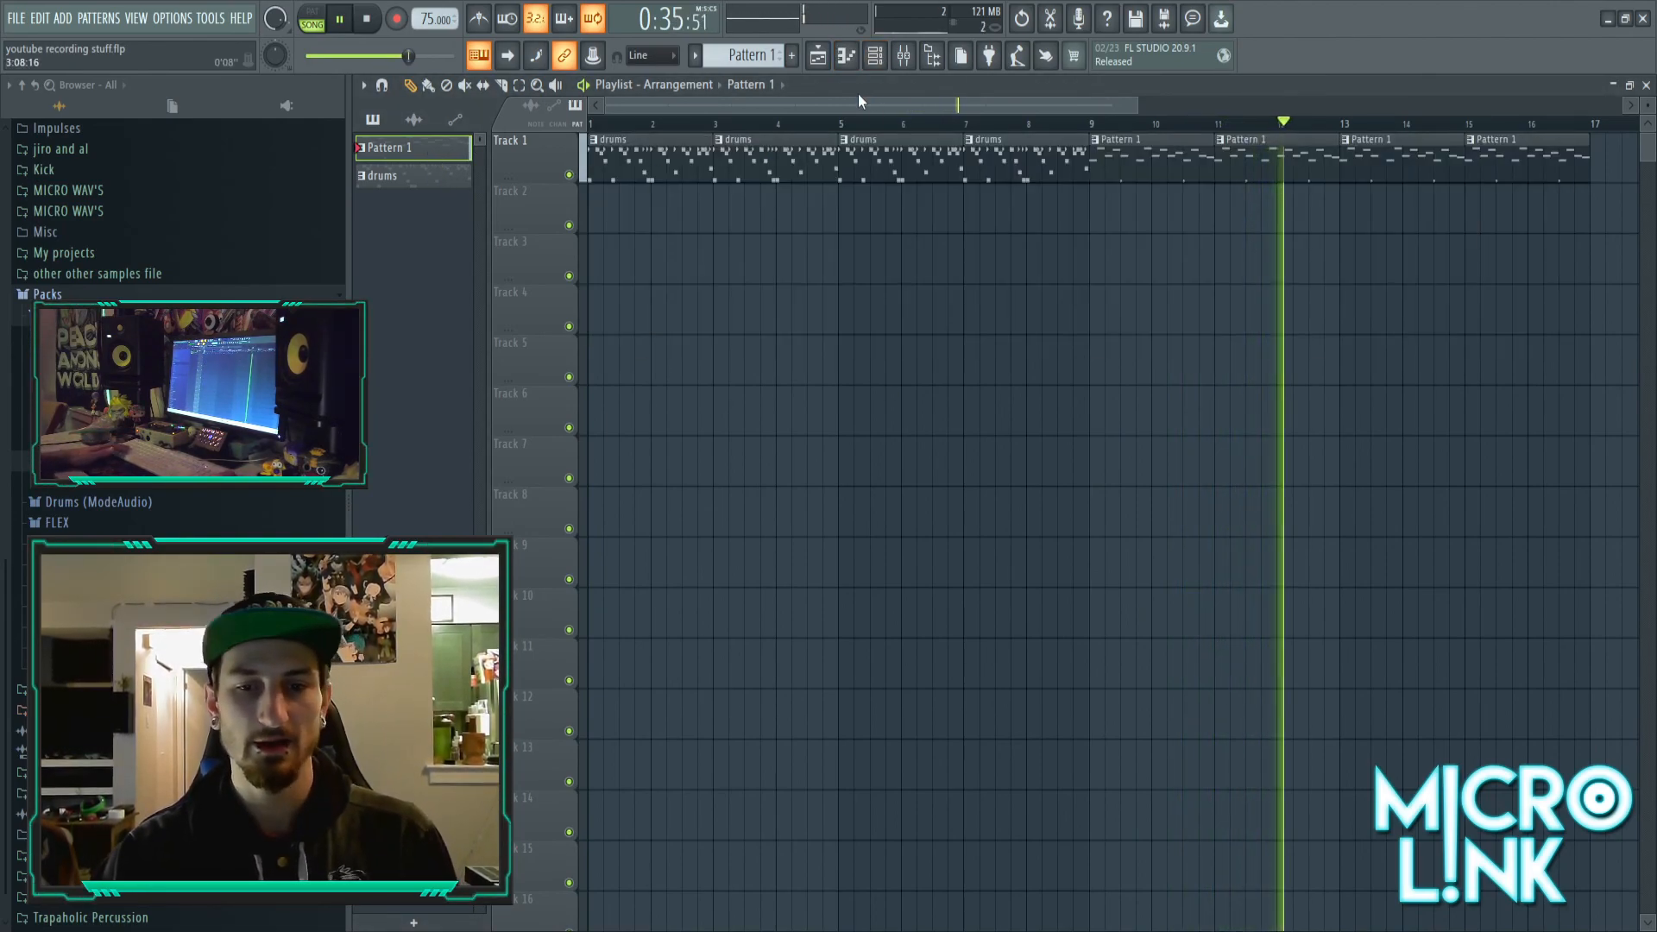
key("space")
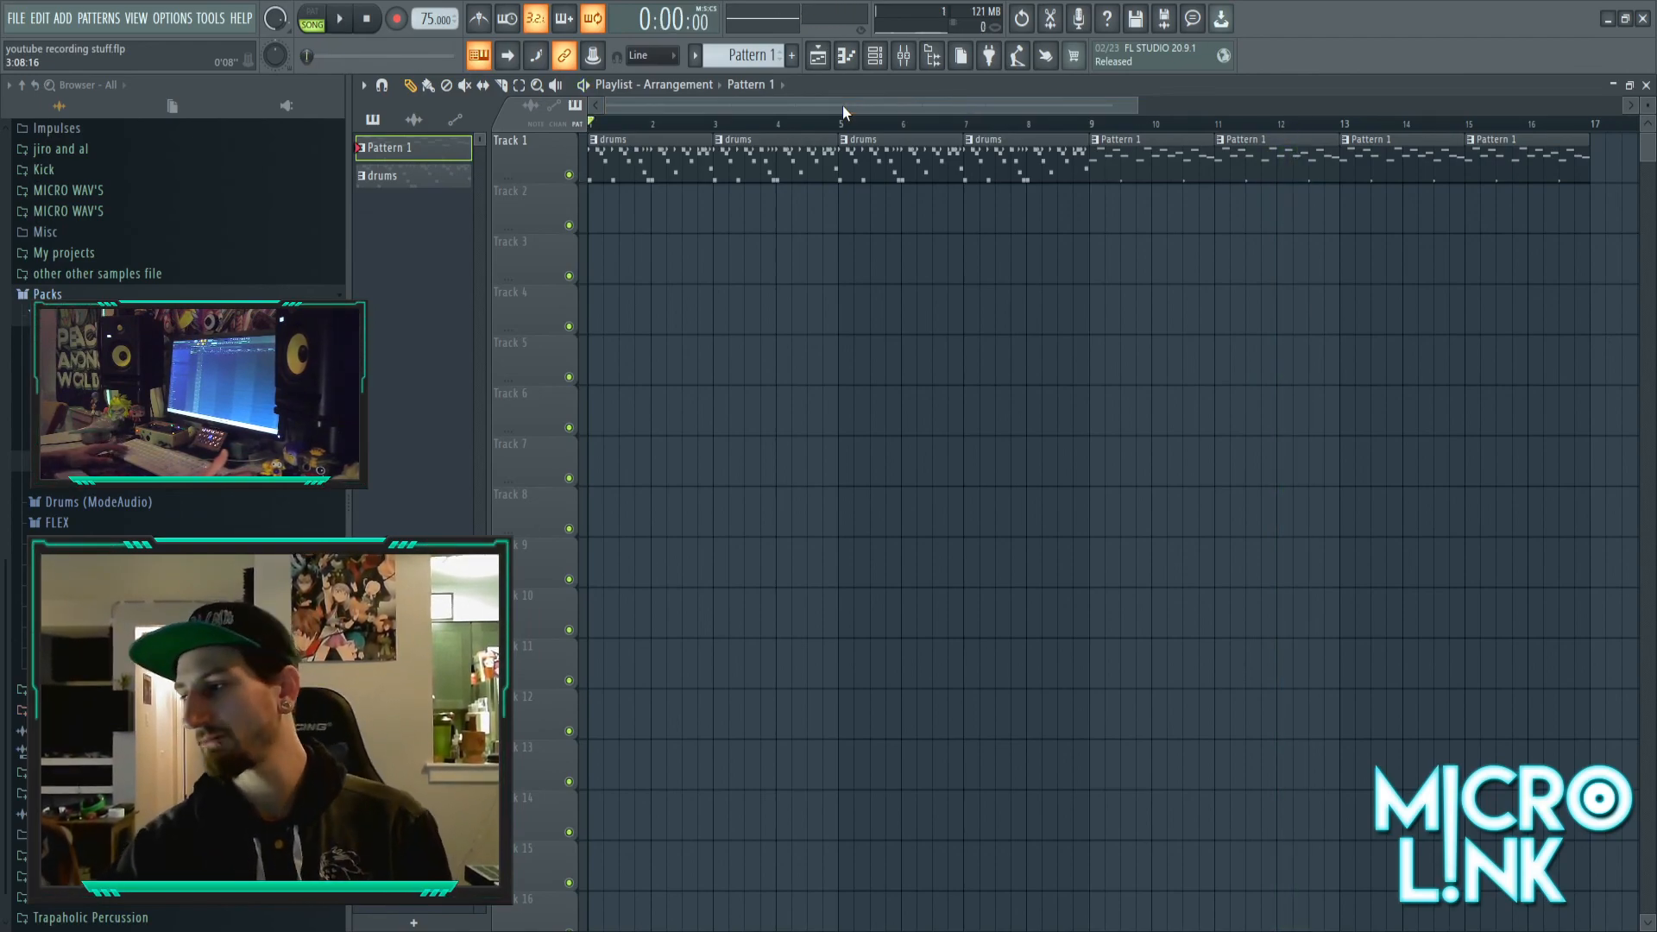